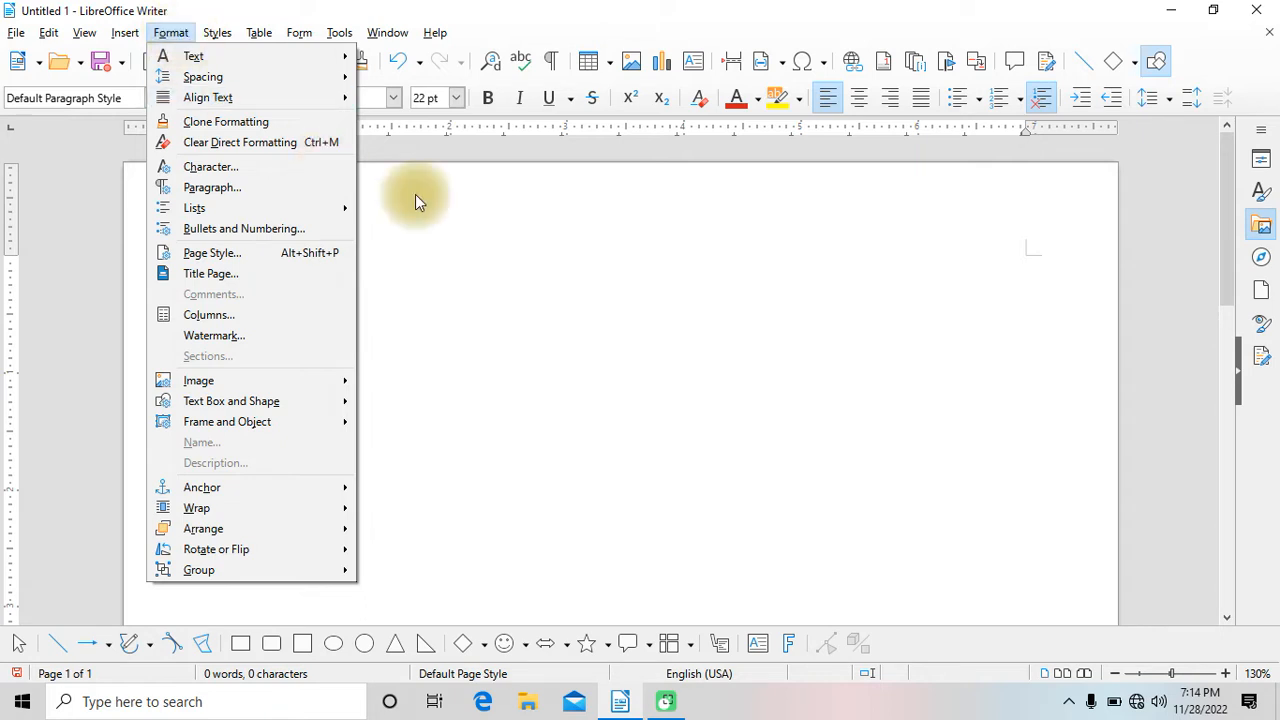
pyautogui.click(455, 209)
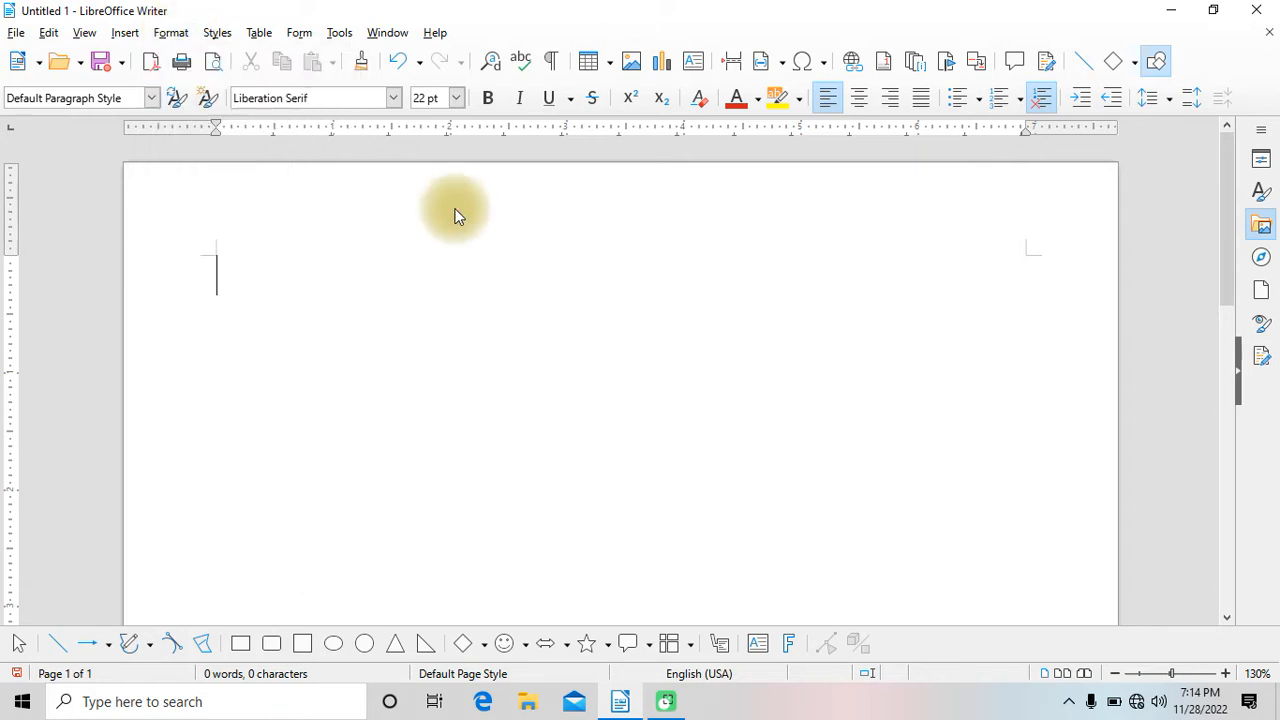
pyautogui.click(171, 33)
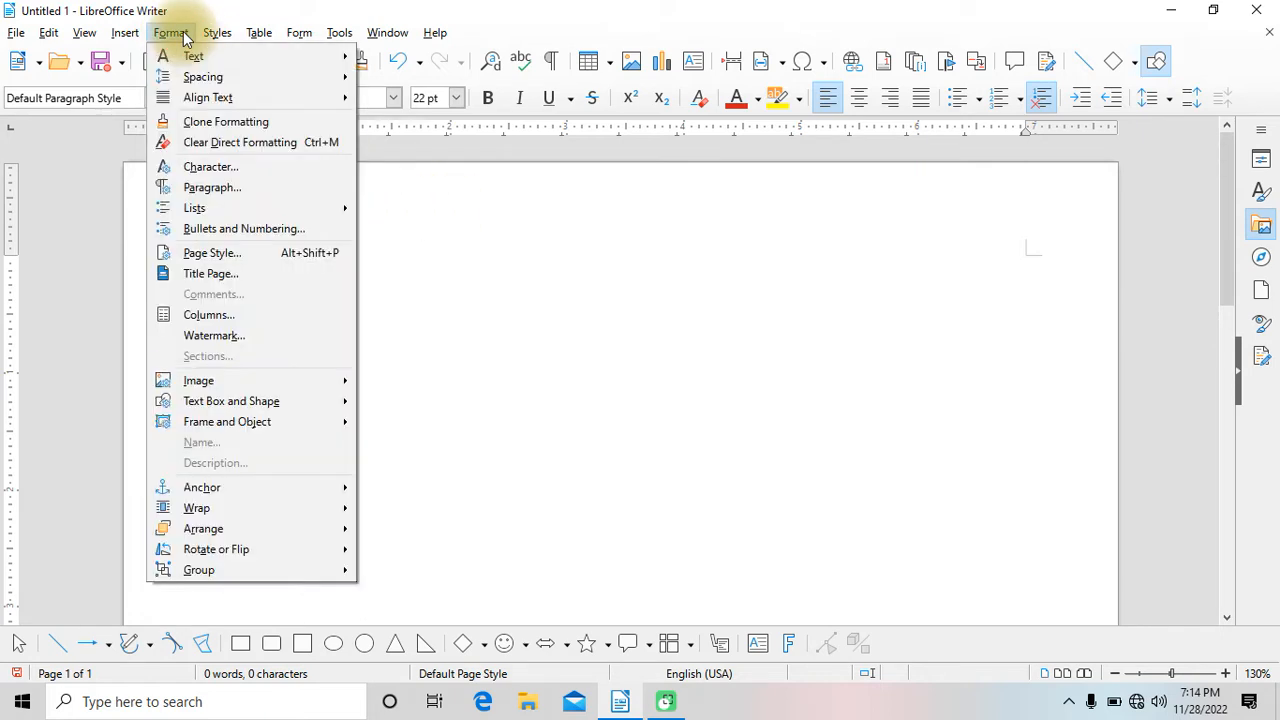
pyautogui.click(476, 251)
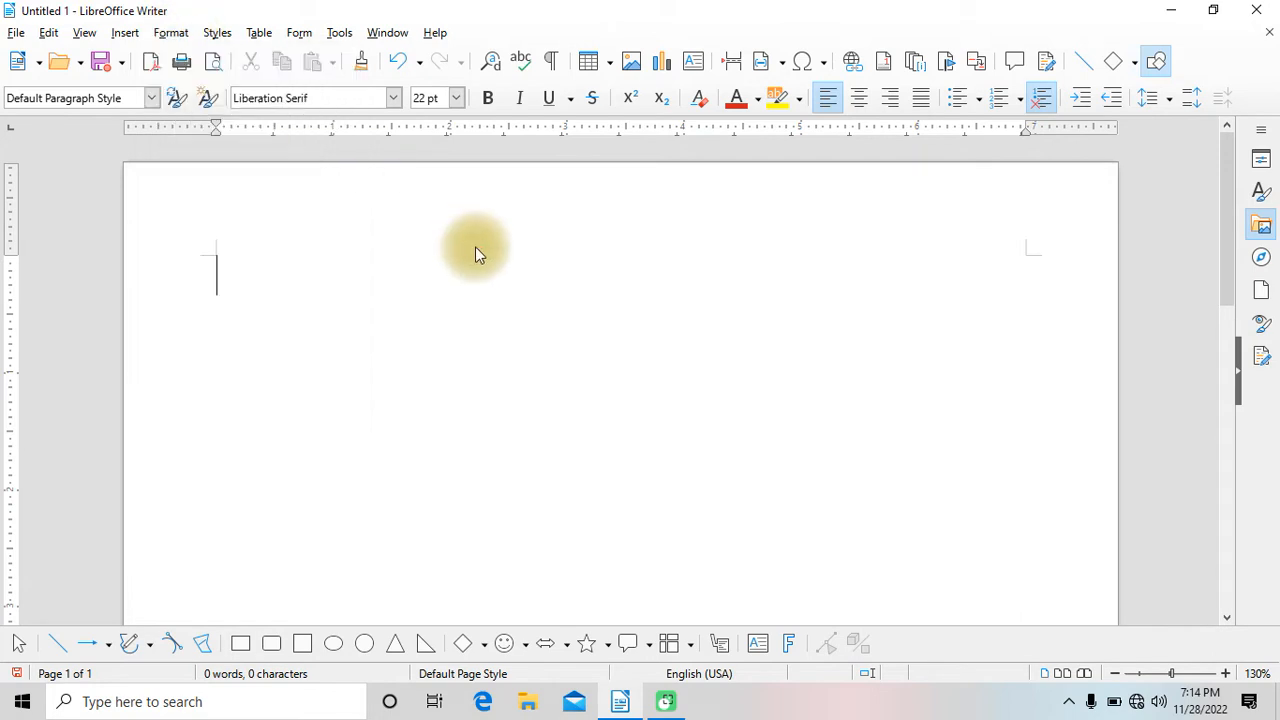
pyautogui.hotkey('alt', 'o')
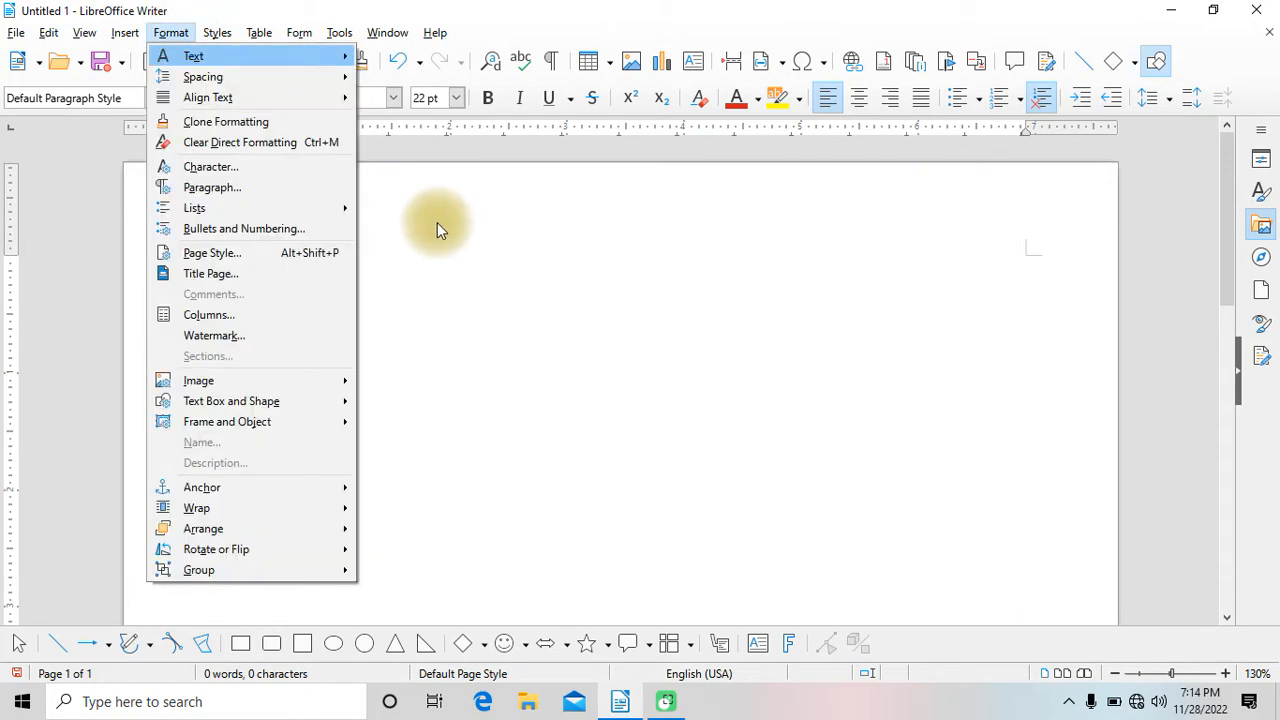
pyautogui.click(175, 33)
pyautogui.click(175, 33)
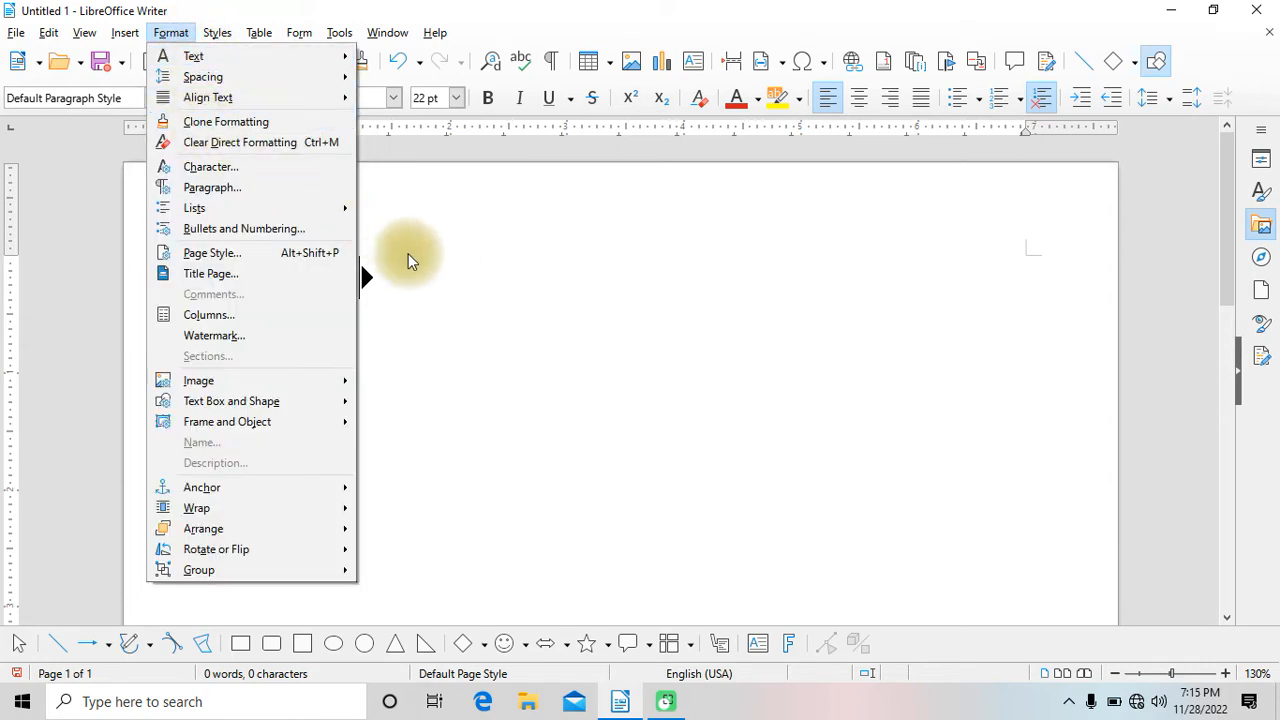
pyautogui.click(410, 262)
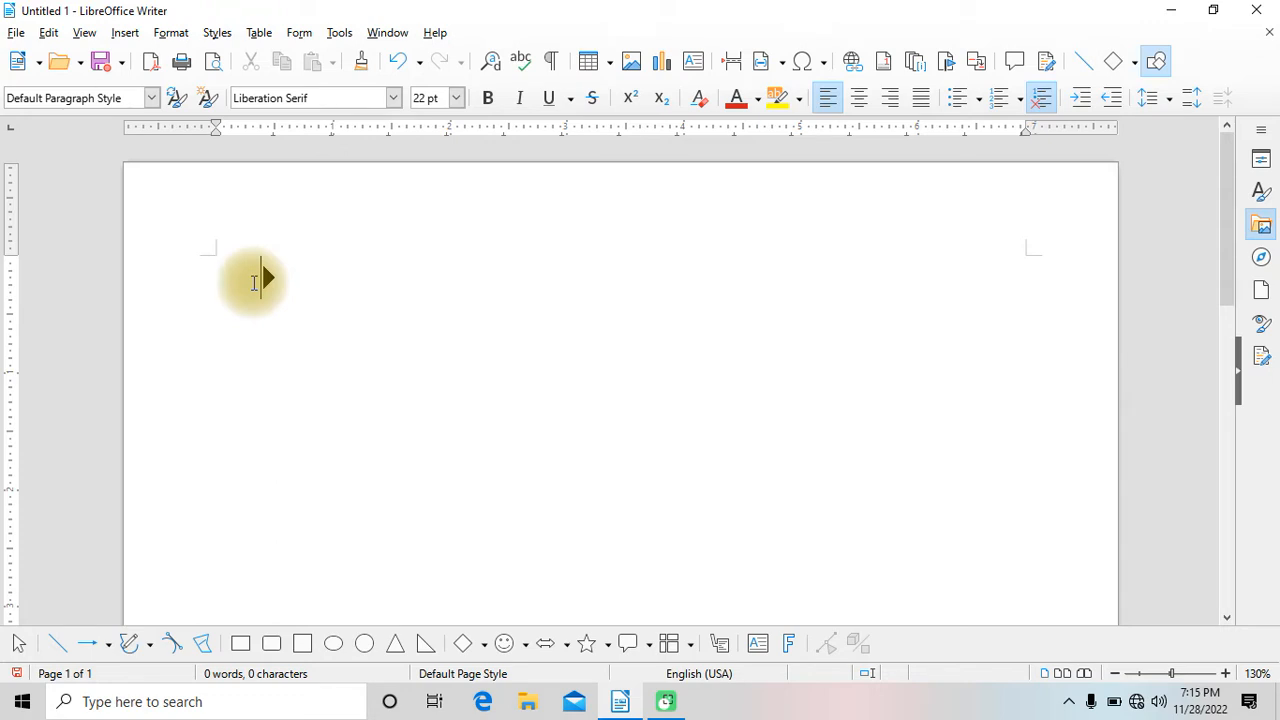
# Enter the heading text "SHAAN CLASSES" on the first line of the blank document.
pyautogui.write('SHN')
pyautogui.press('BackSpace')
pyautogui.write('A')
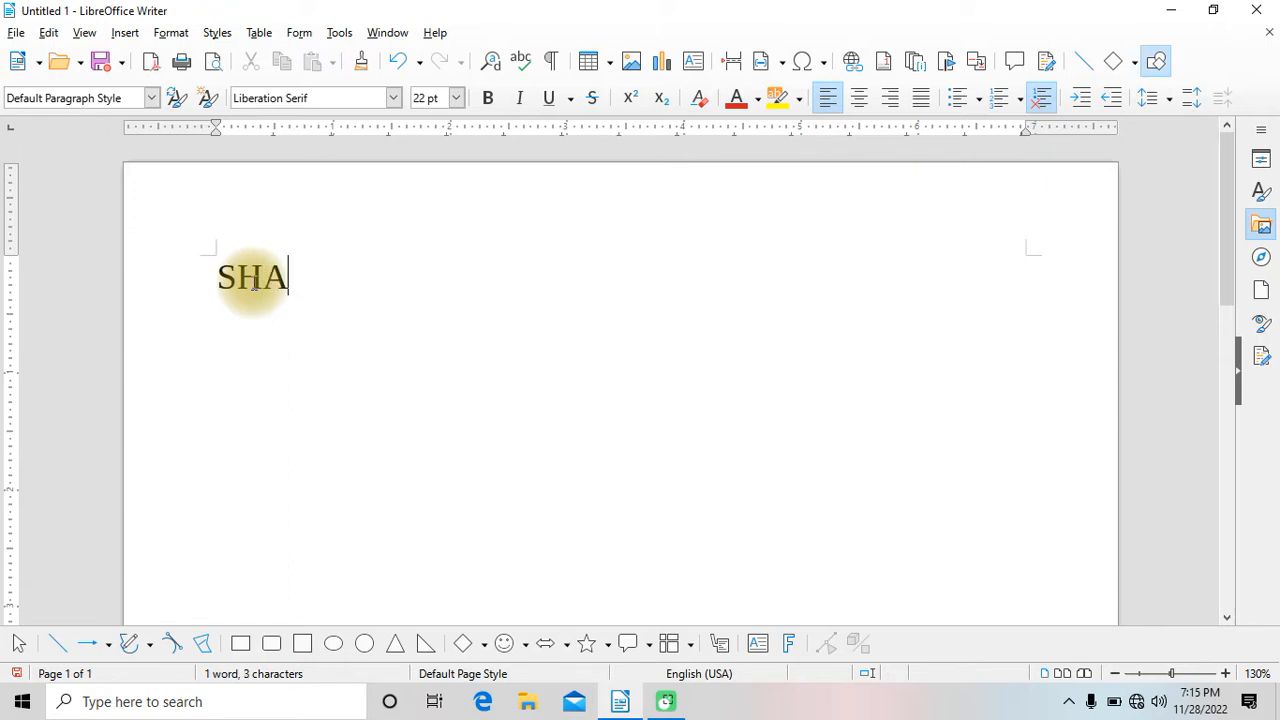
pyautogui.write('AN CLASSES')
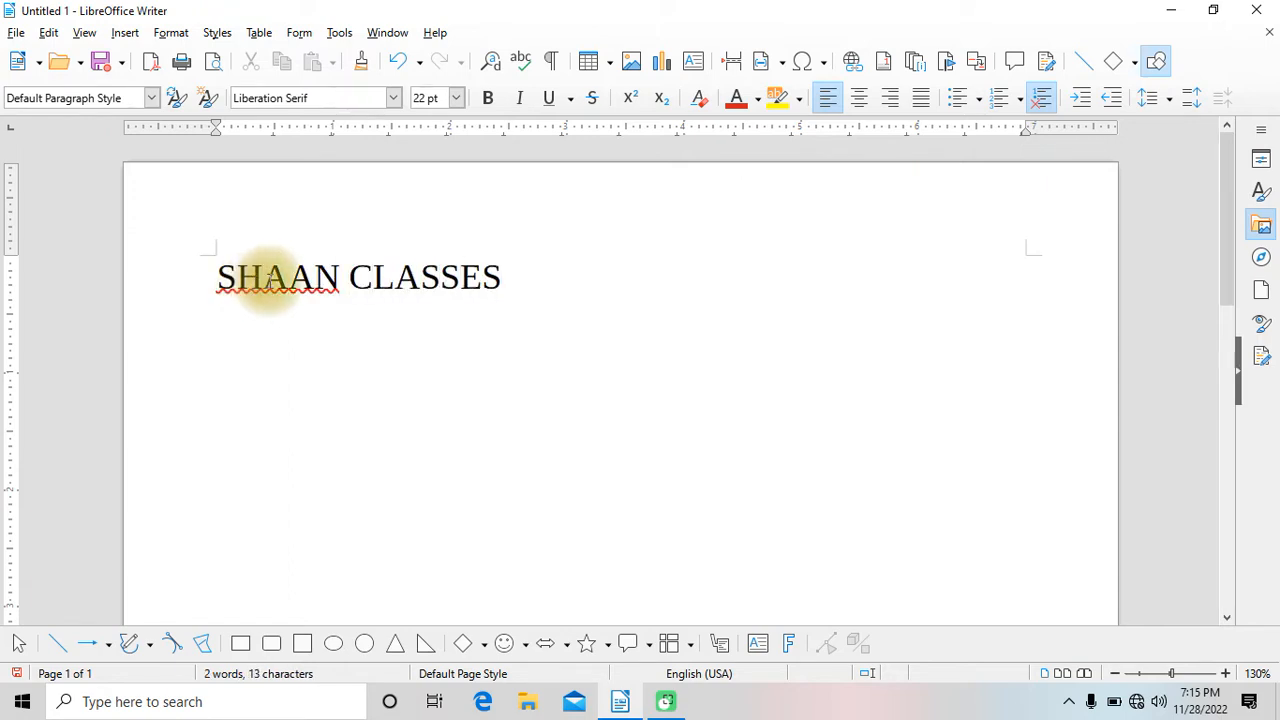
# Insert tab characters before SHAAN CLASSES so the heading starts at about 3.5 on the ruler.
pyautogui.click(219, 280)
pyautogui.press('Tab')
pyautogui.press('Tab')
pyautogui.press('Tab')
pyautogui.press('Tab')
pyautogui.press('Tab')
pyautogui.press('Tab')
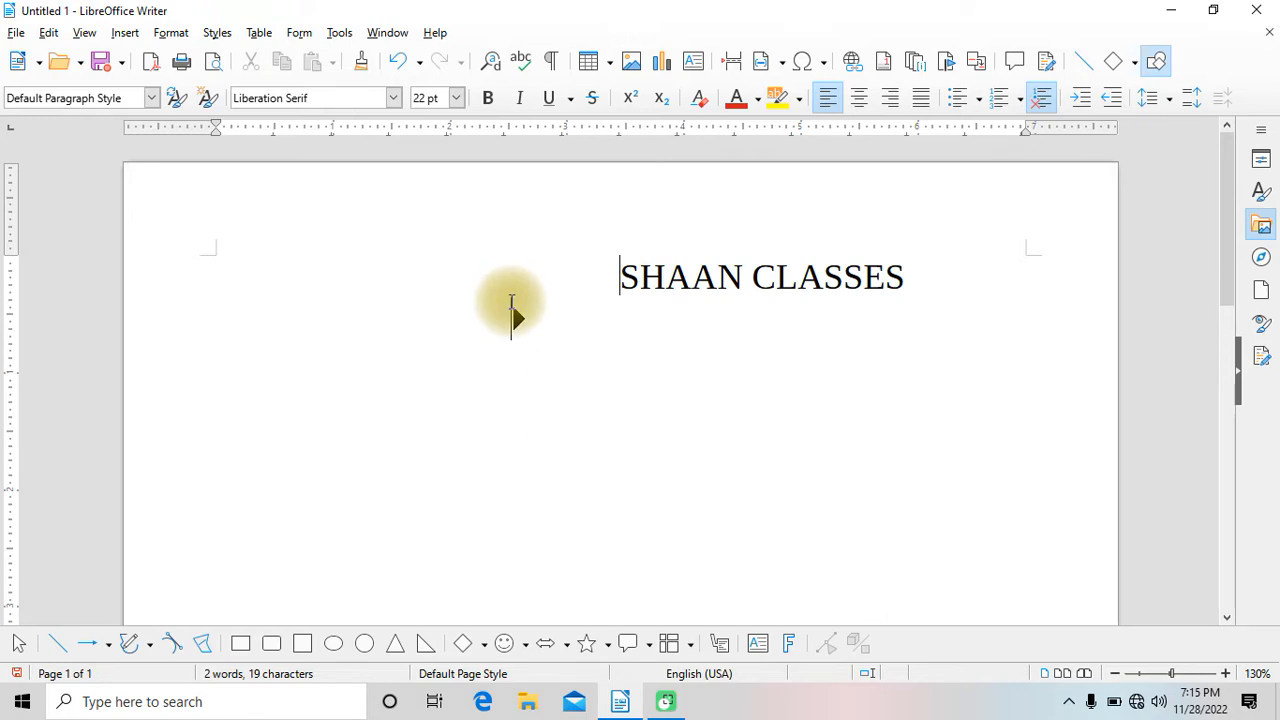
# Select the SHAAN CLASSES heading and make it bold, switching bold off and on again.
pyautogui.moveTo(625, 281); pyautogui.dragTo(922, 287)
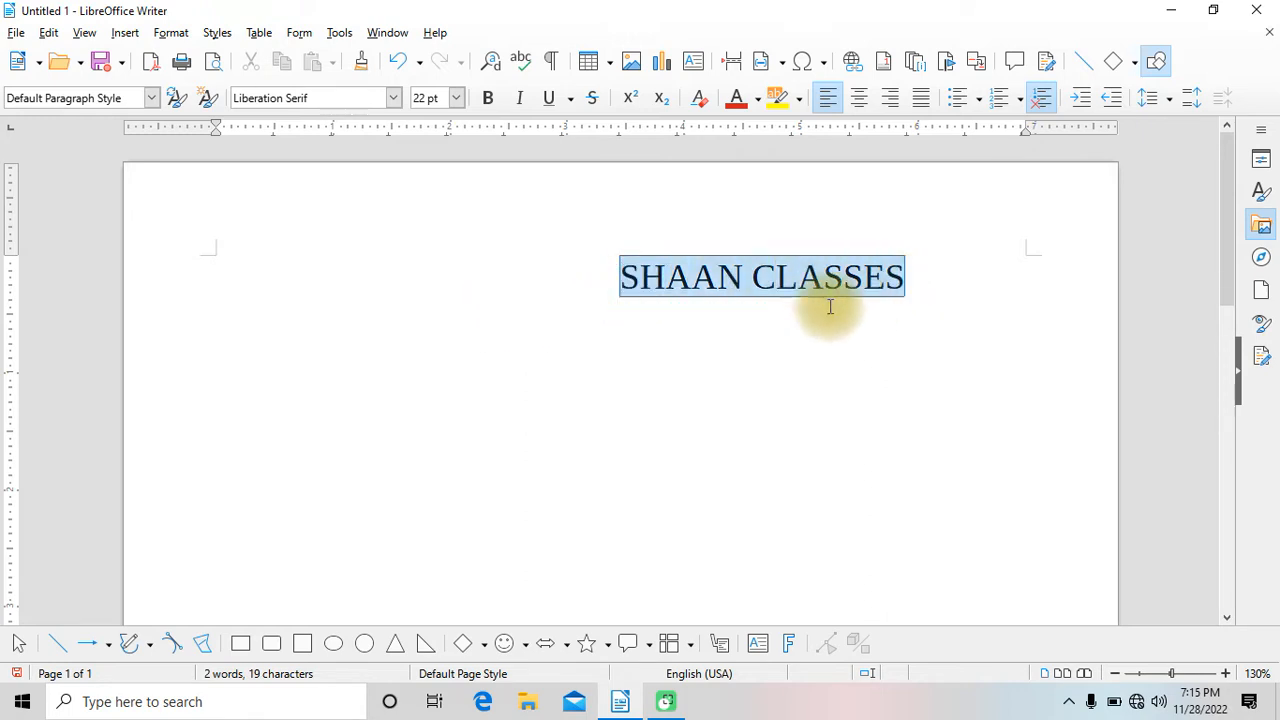
pyautogui.click(172, 33)
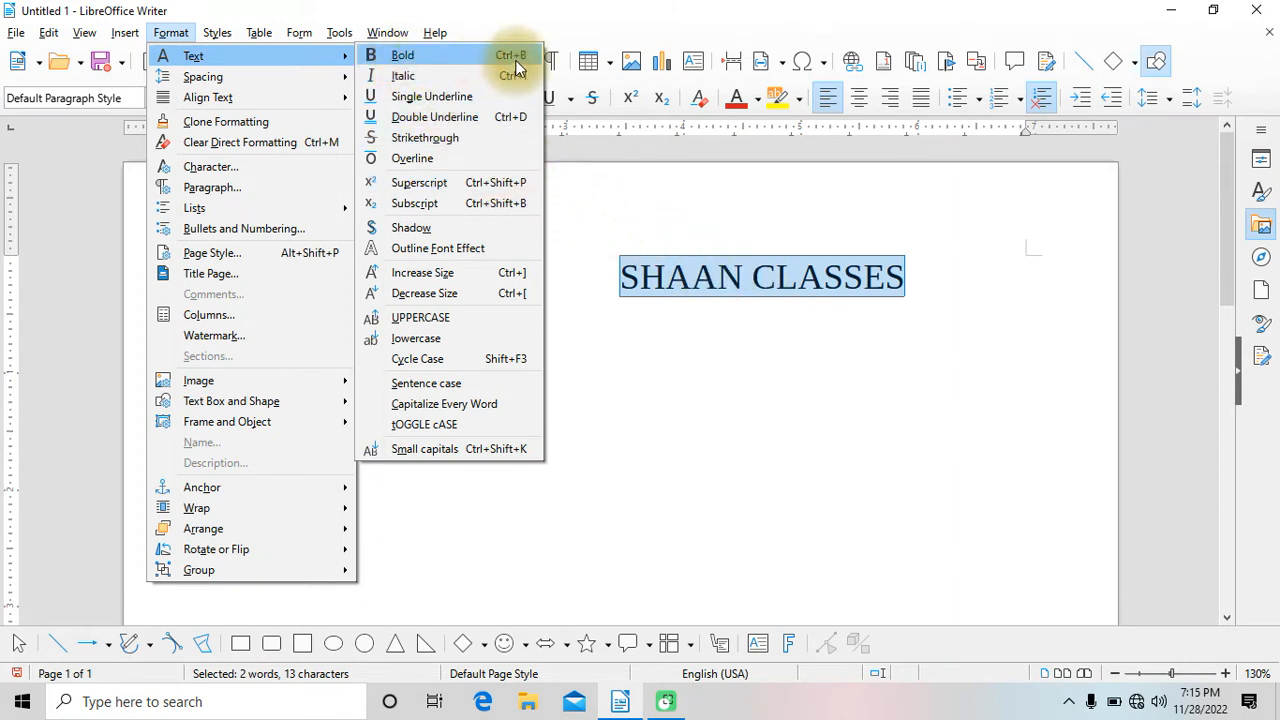
pyautogui.click(432, 53)
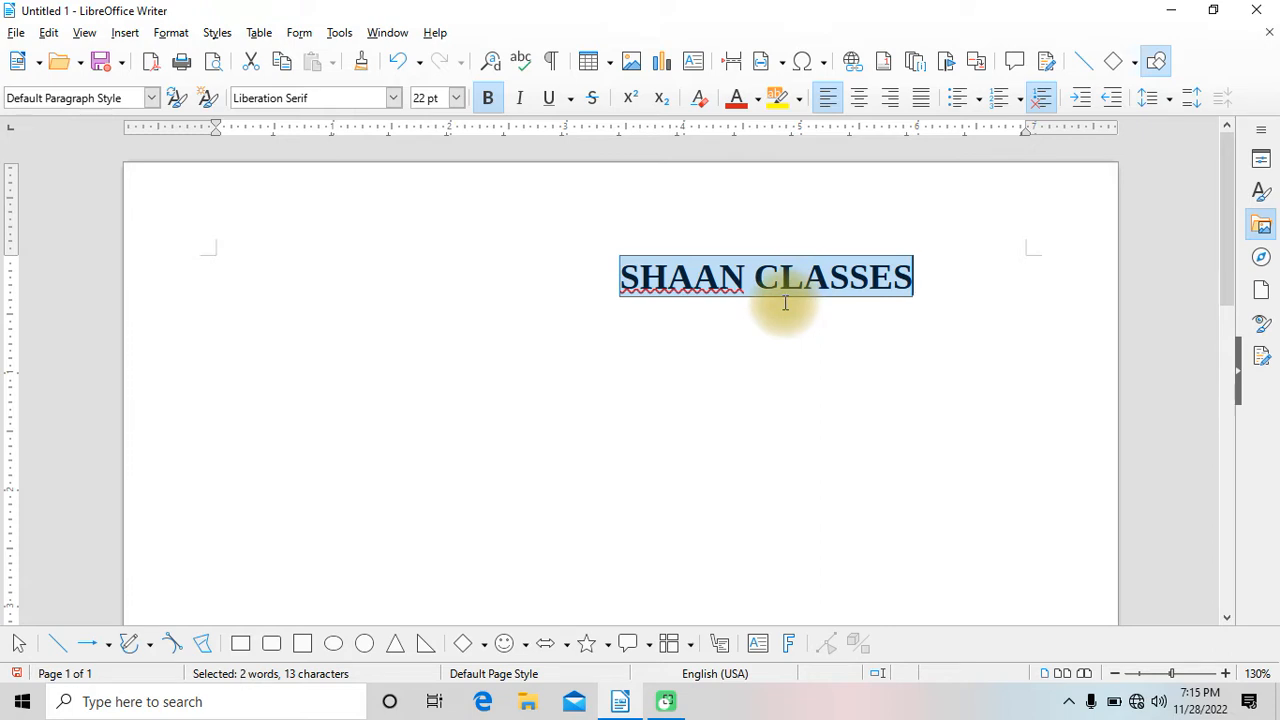
pyautogui.click(488, 98)
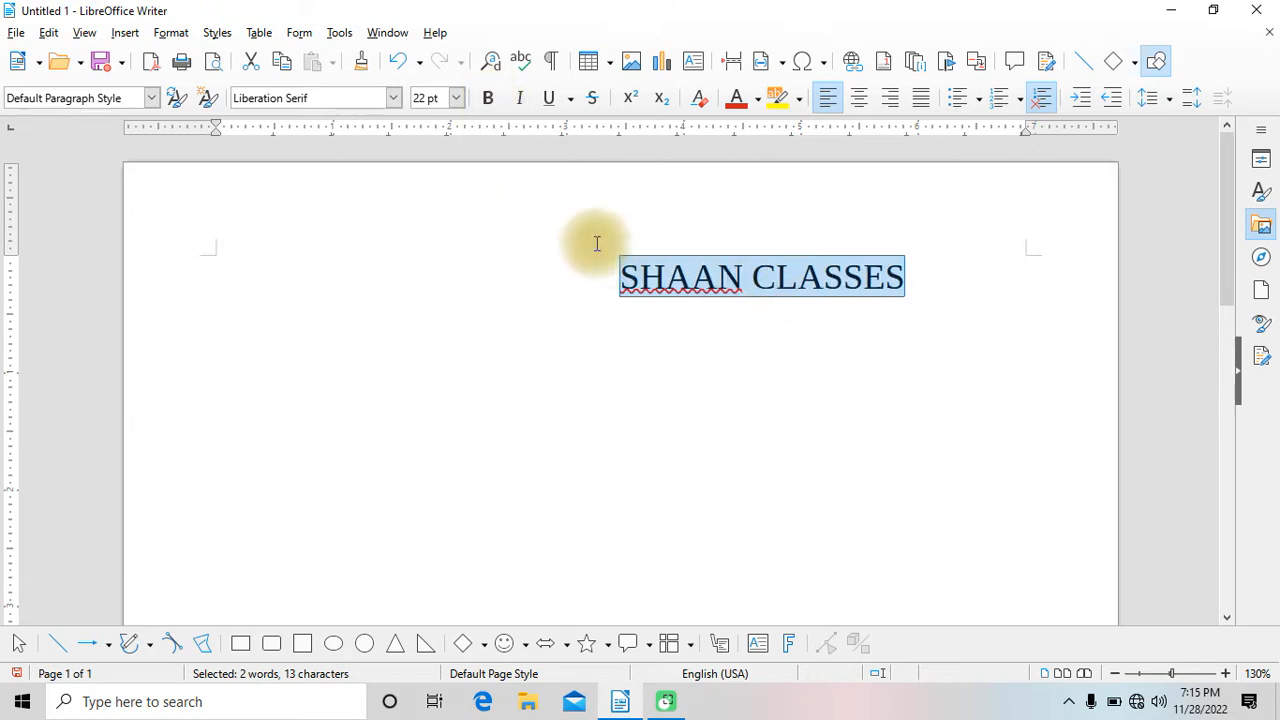
pyautogui.click(489, 98)
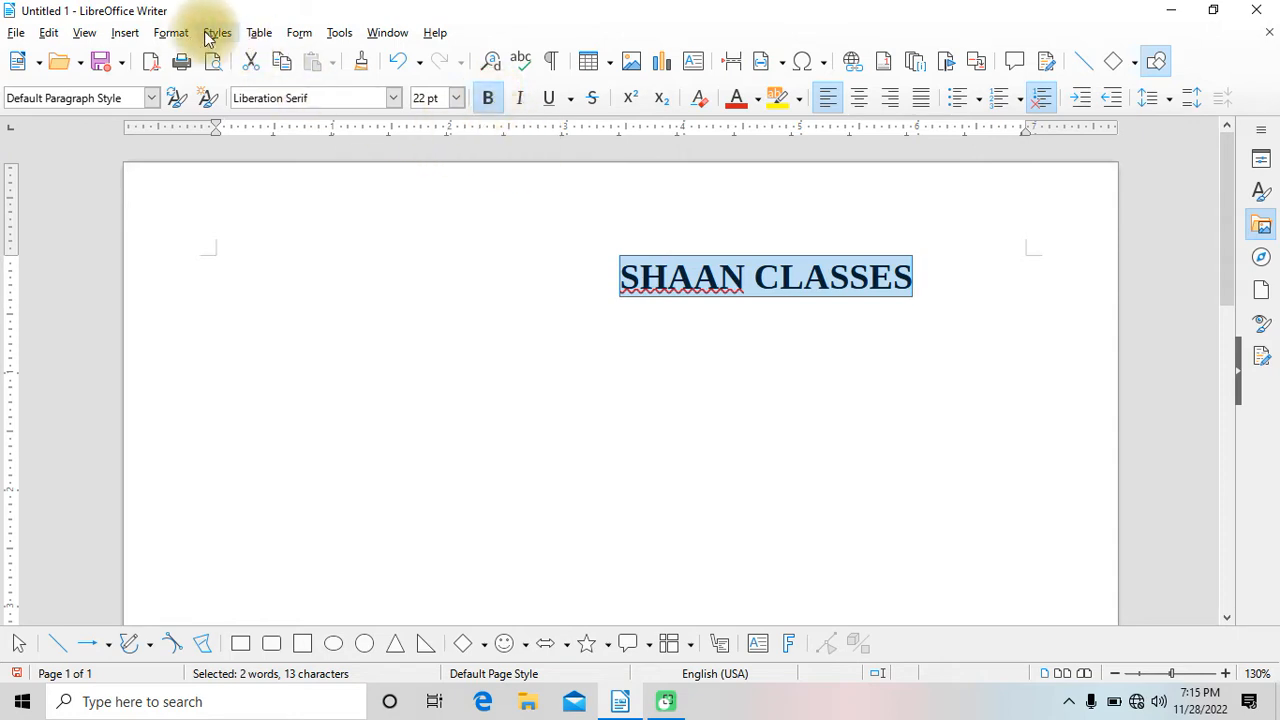
# Apply italic and a single underline to the selected SHAAN CLASSES heading.
pyautogui.click(172, 33)
pyautogui.moveTo(231, 62)
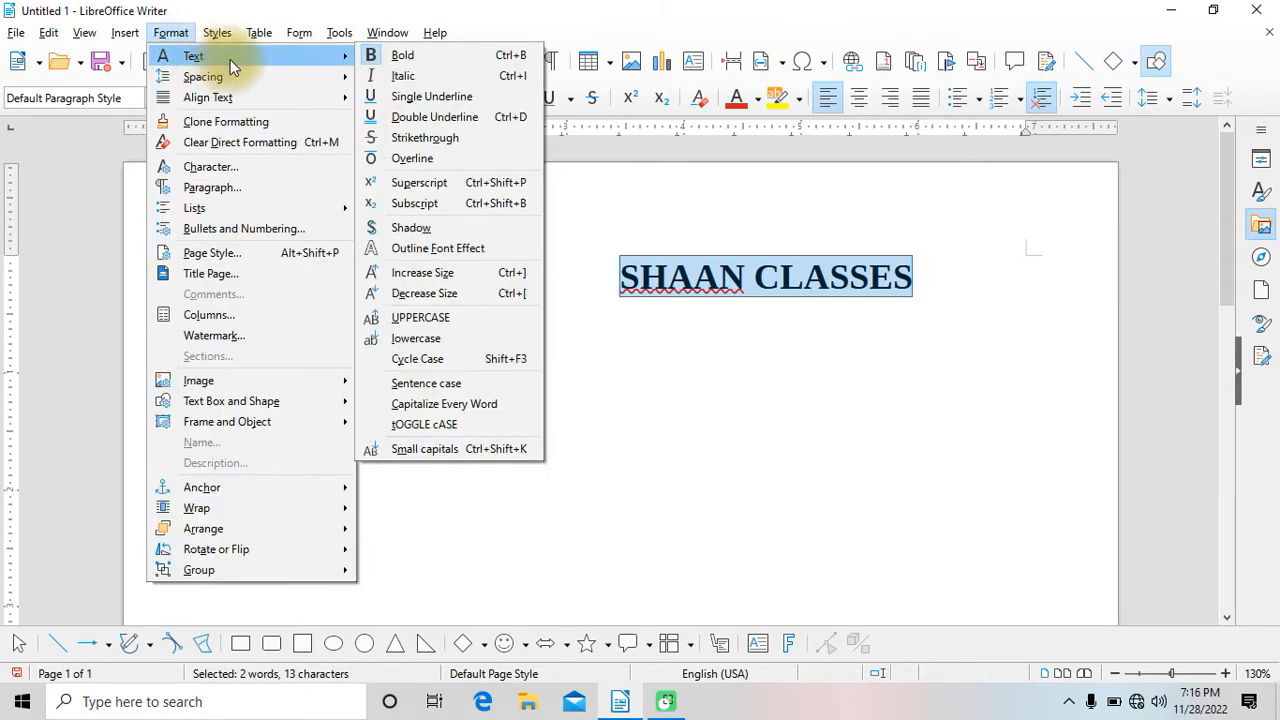
pyautogui.click(440, 80)
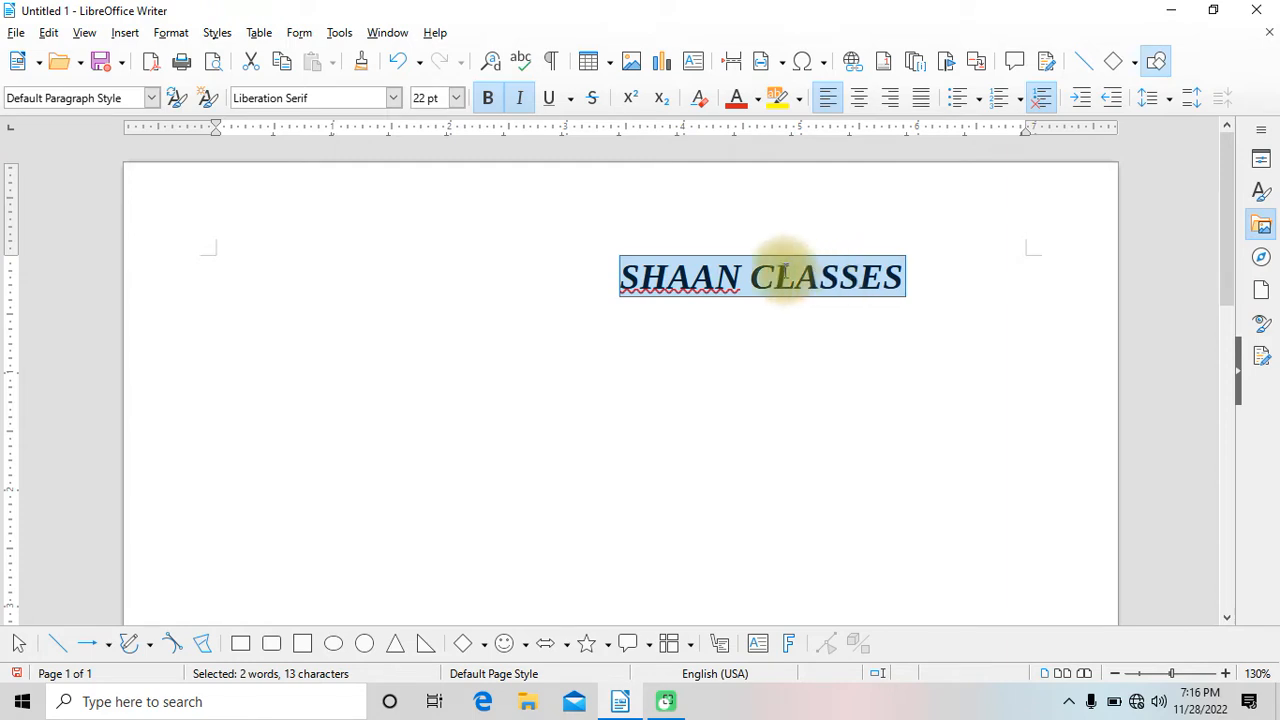
pyautogui.click(174, 36)
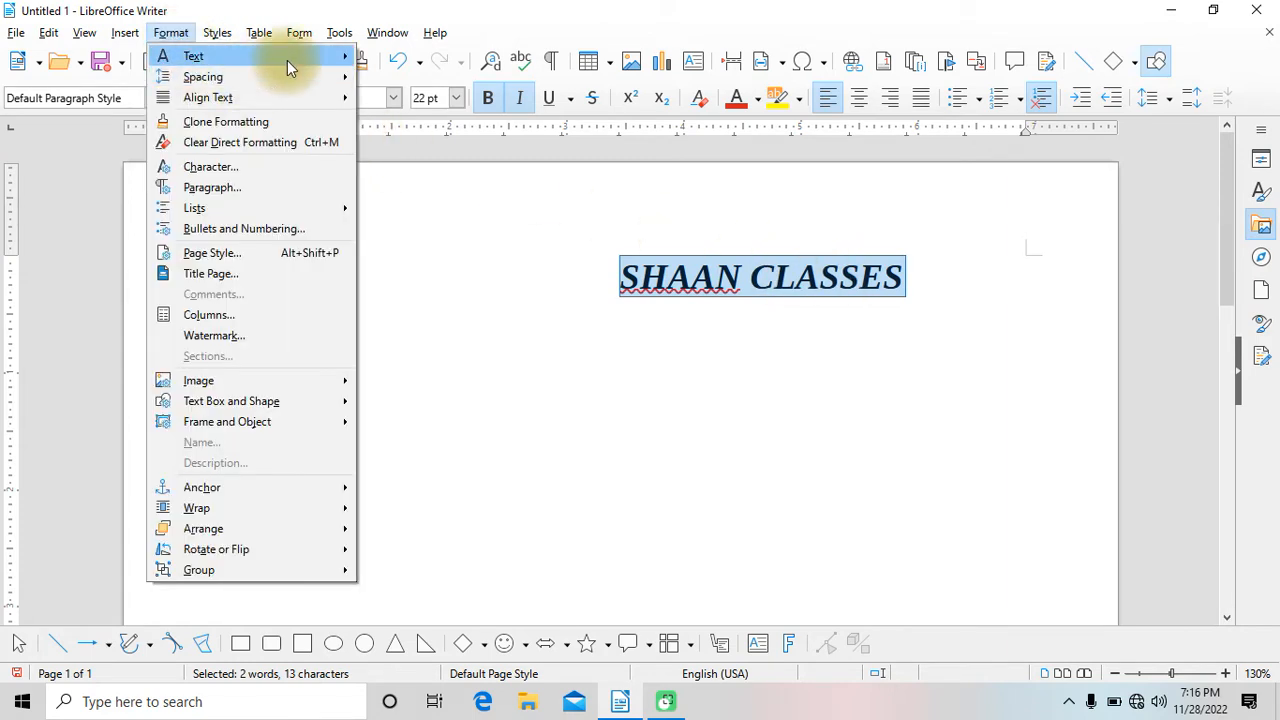
pyautogui.moveTo(287, 57)
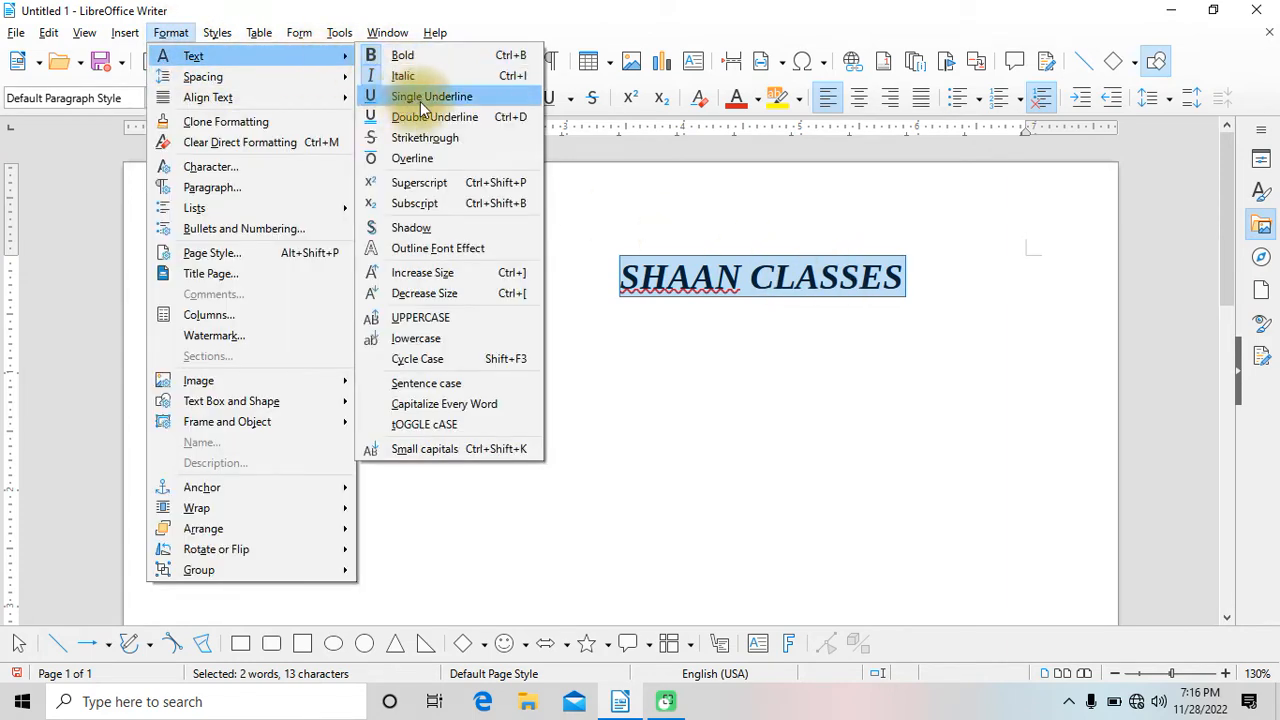
pyautogui.click(420, 101)
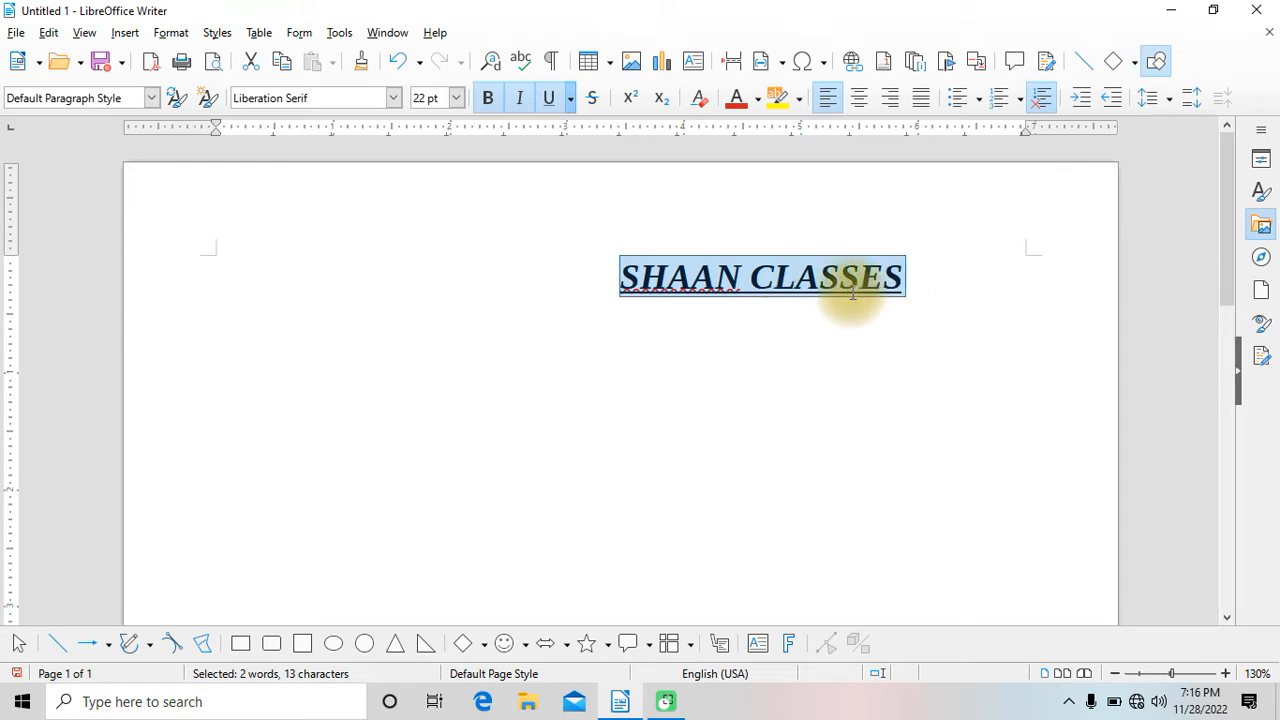
# Remove the bold, italic and underline formatting from the SHAAN CLASSES heading.
pyautogui.click(489, 97)
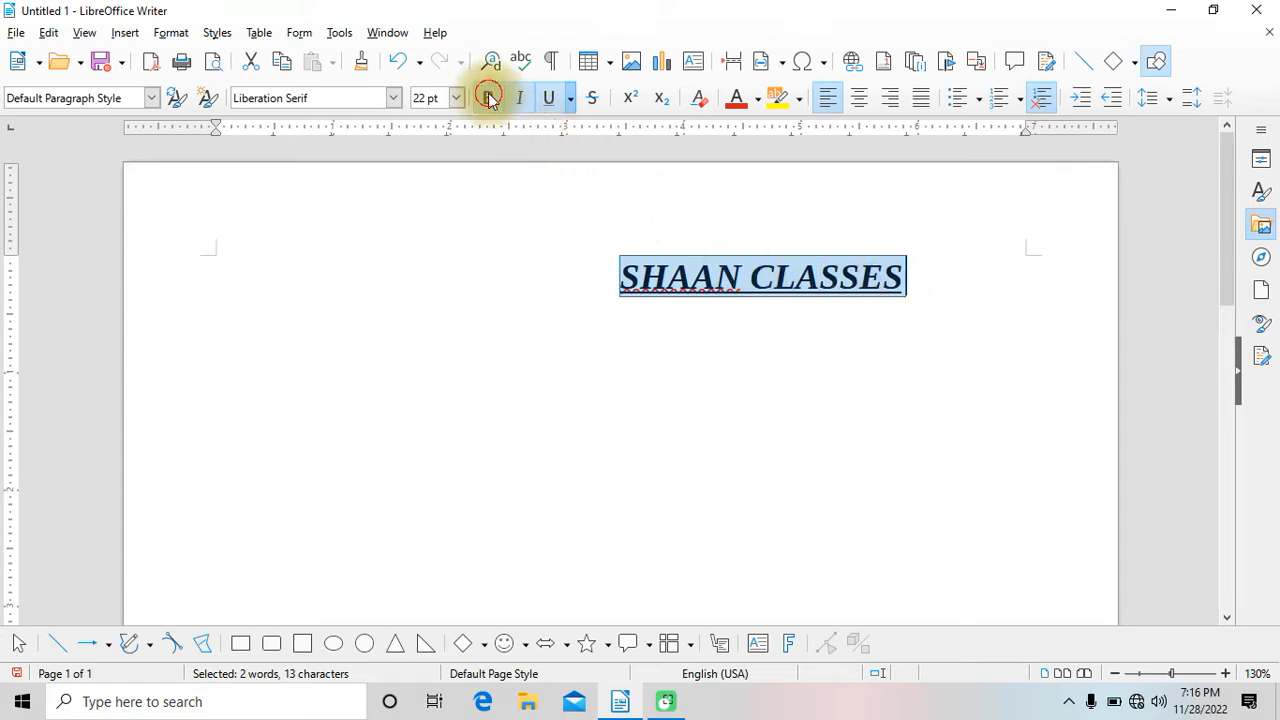
pyautogui.click(509, 99)
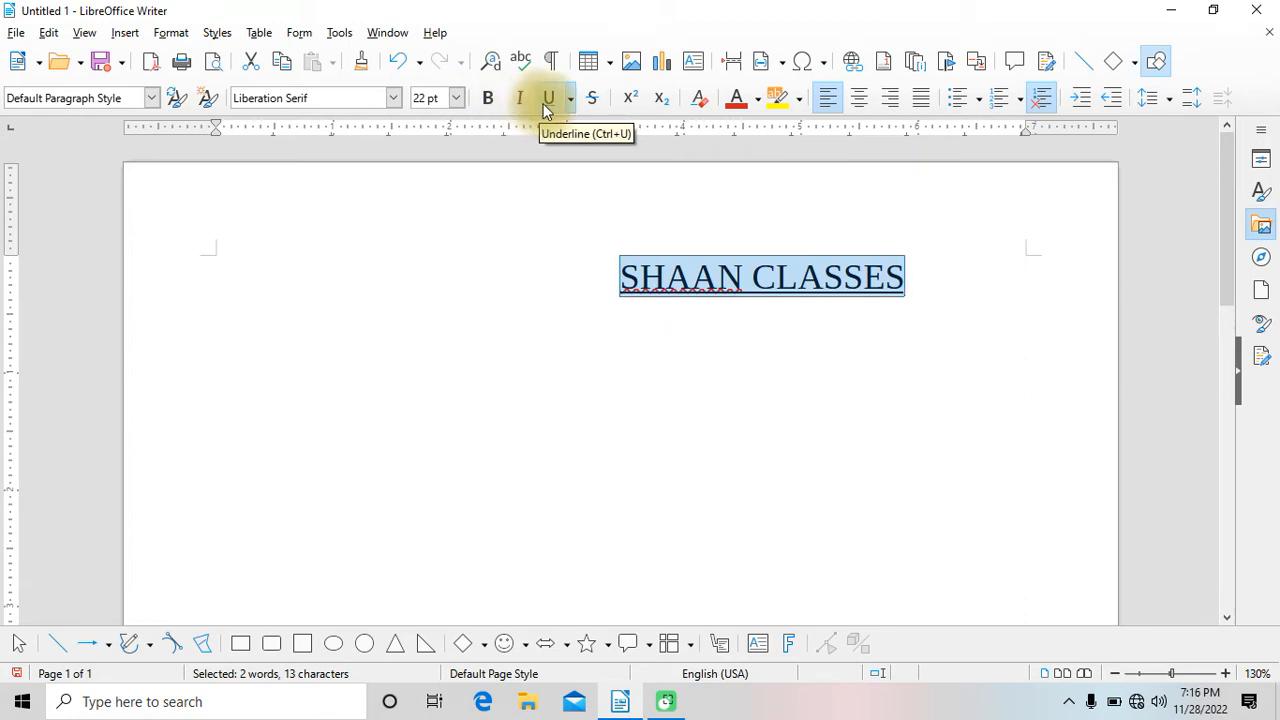
pyautogui.click(545, 100)
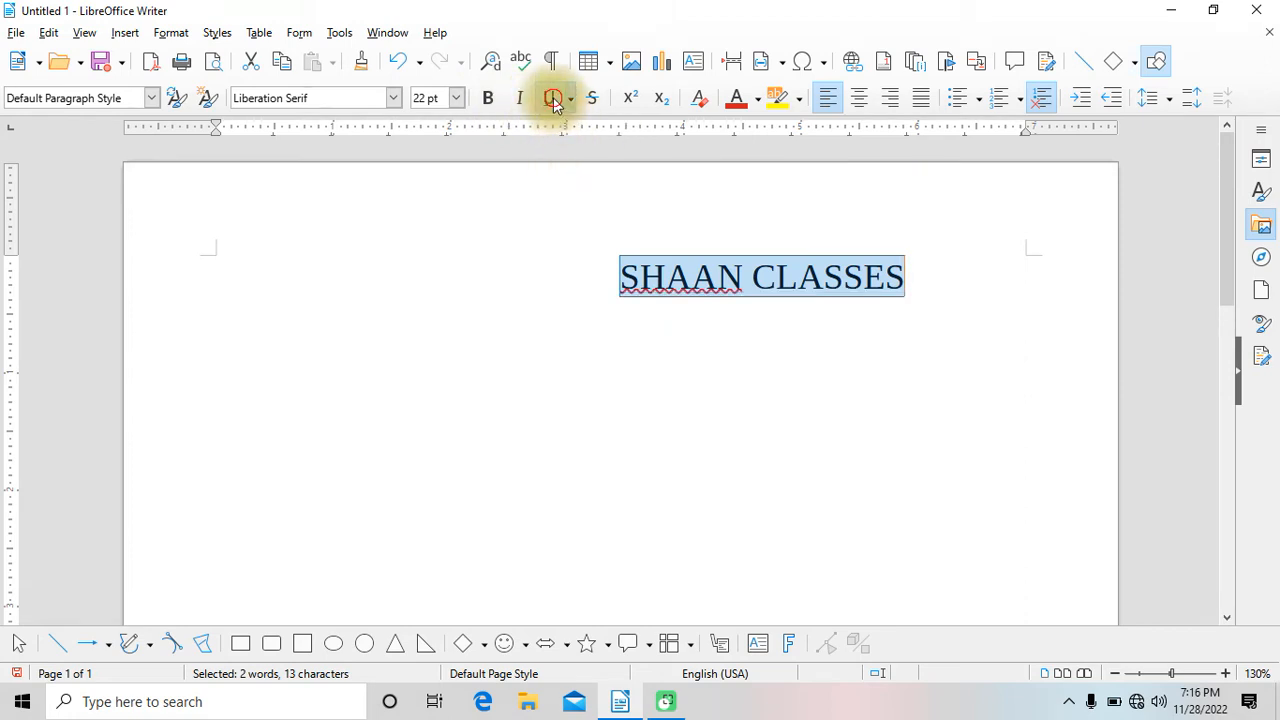
# Underline the SHAAN CLASSES heading again and choose the double-line underline style for it.
pyautogui.click(553, 99)
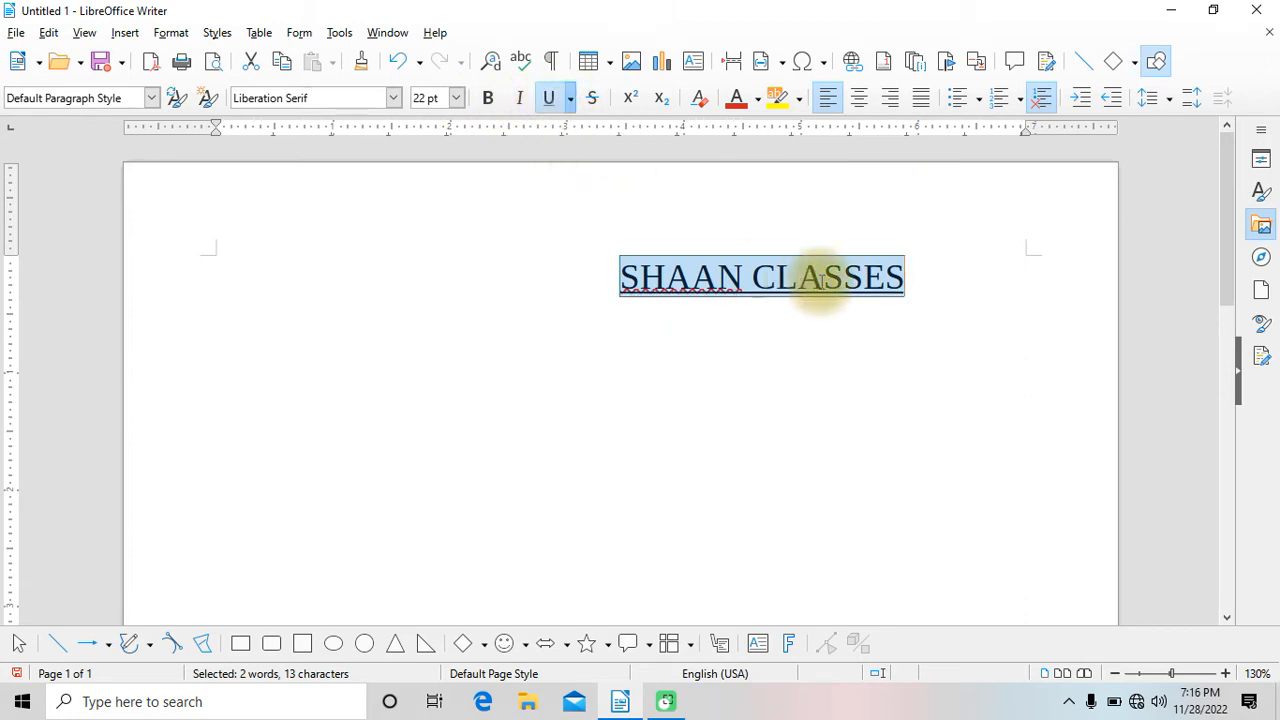
pyautogui.click(570, 100)
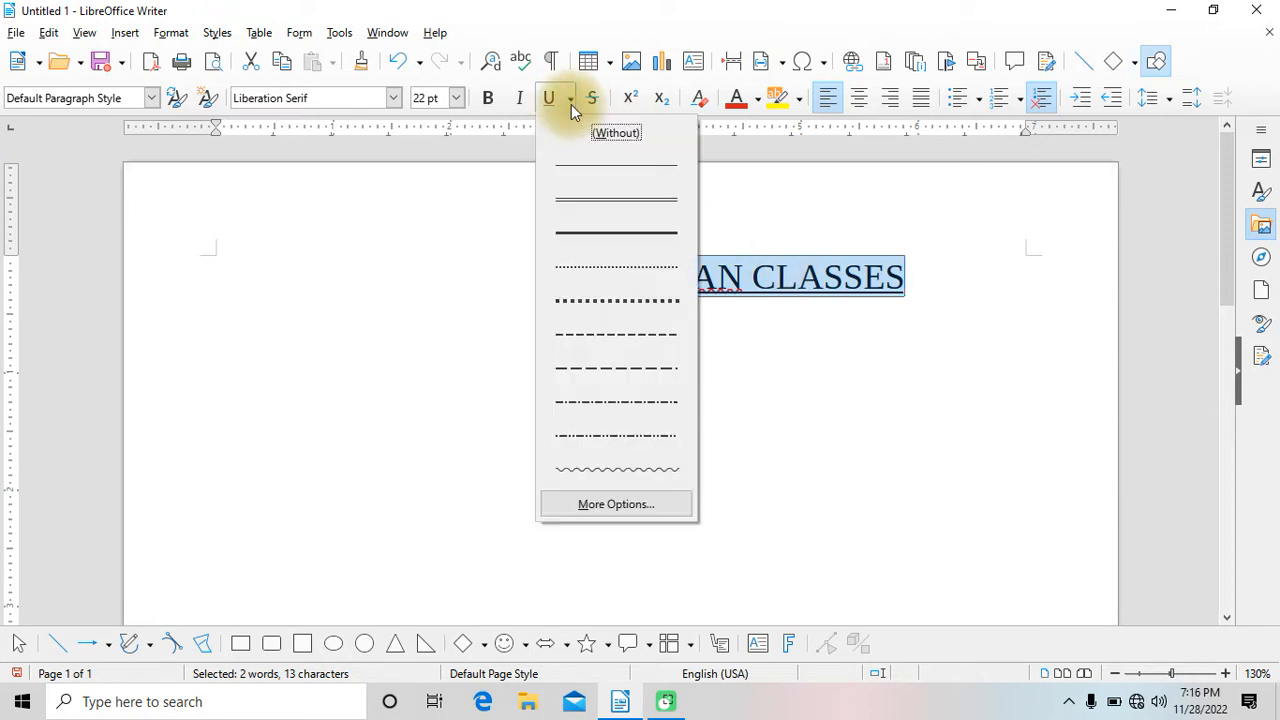
pyautogui.click(612, 198)
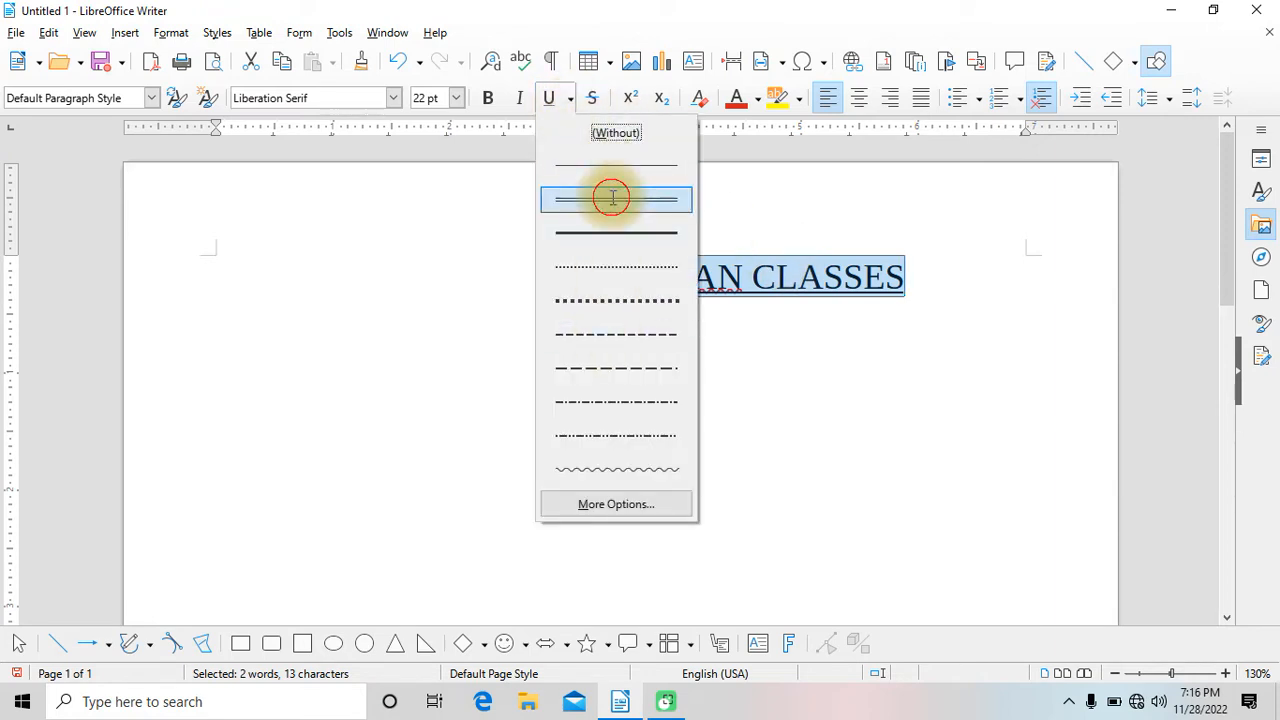
pyautogui.click(797, 310)
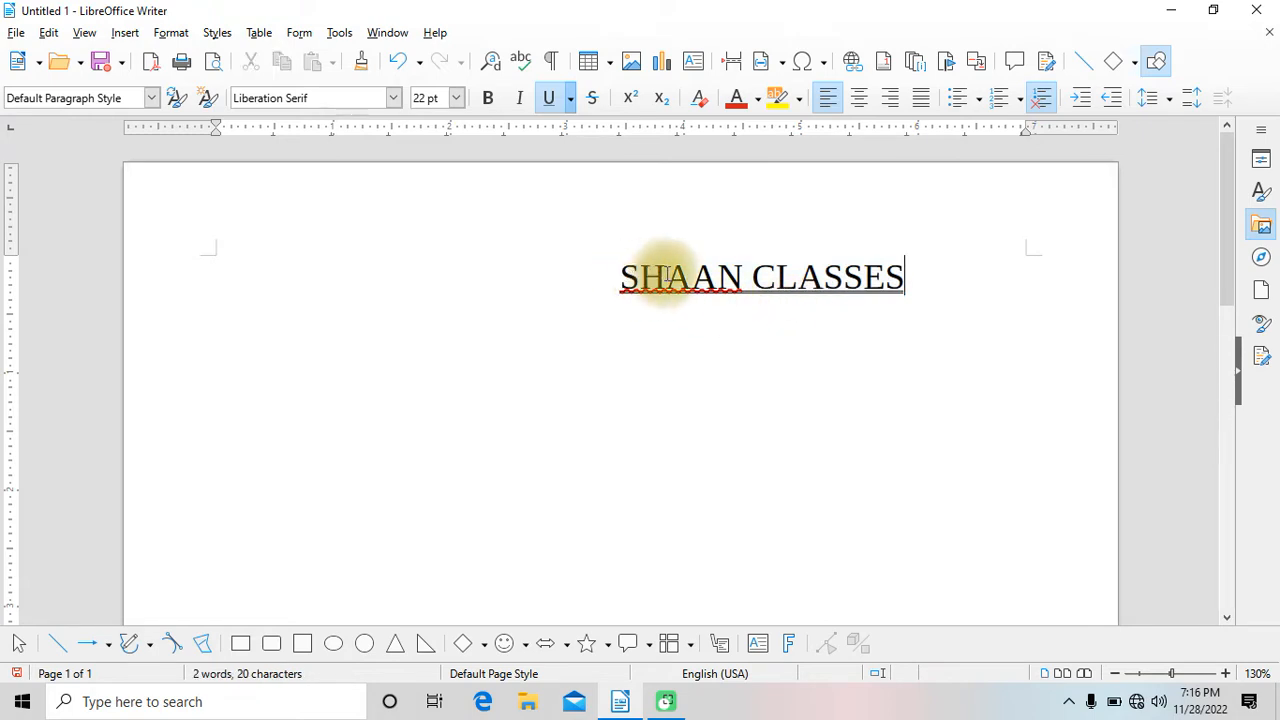
# Select the whole SHAAN CLASSES heading and remove its double underline.
pyautogui.rightClick(668, 276)
pyautogui.click(737, 436)
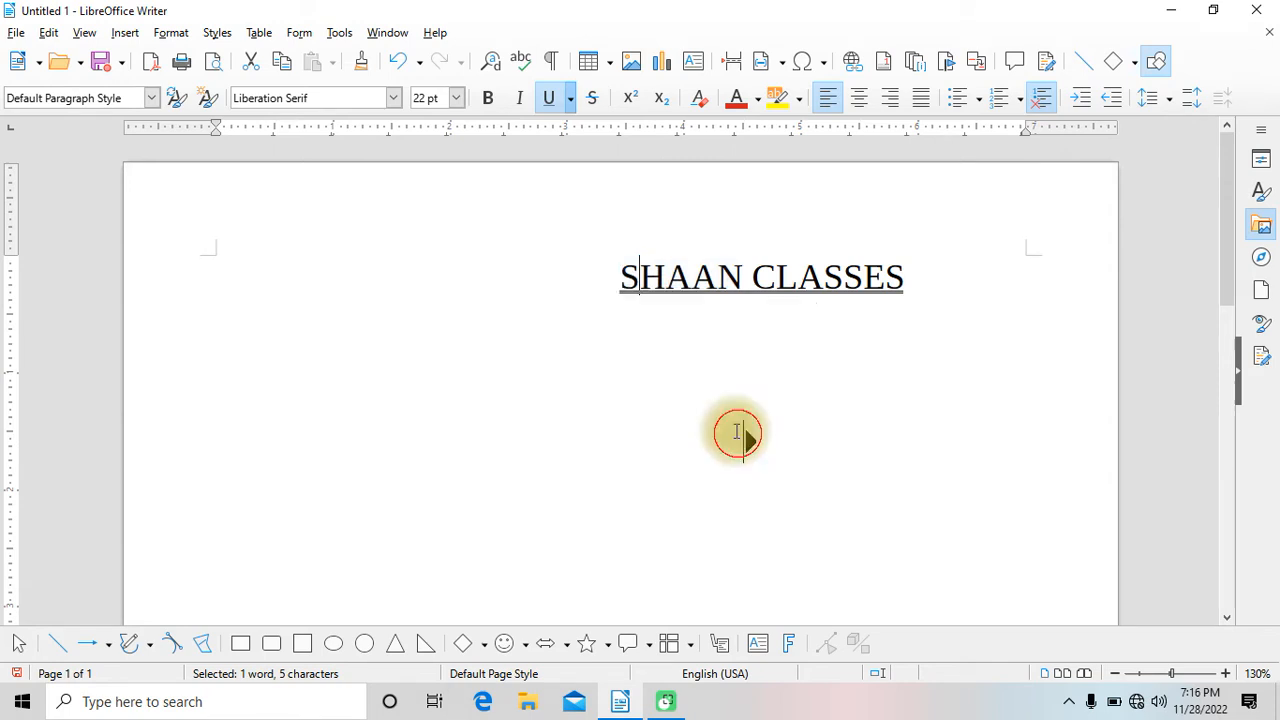
pyautogui.click(622, 276)
pyautogui.moveTo(622, 276); pyautogui.dragTo(920, 295)
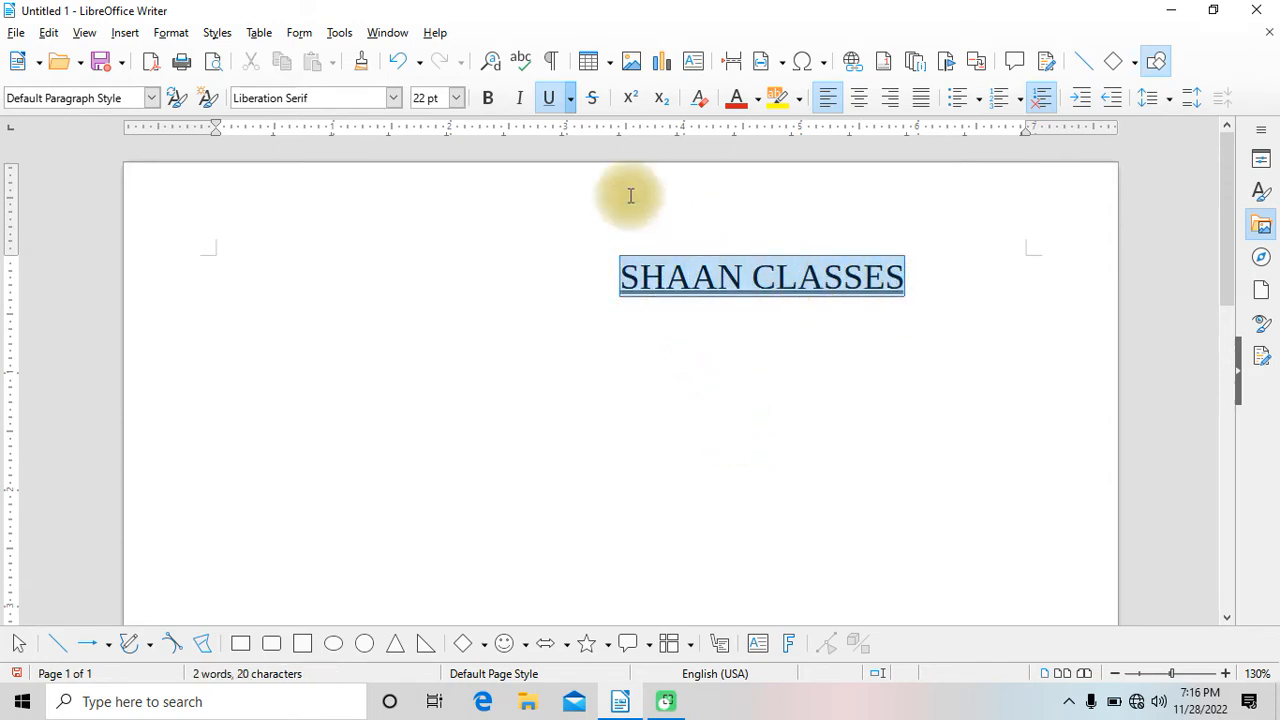
pyautogui.click(548, 98)
pyautogui.click(678, 312)
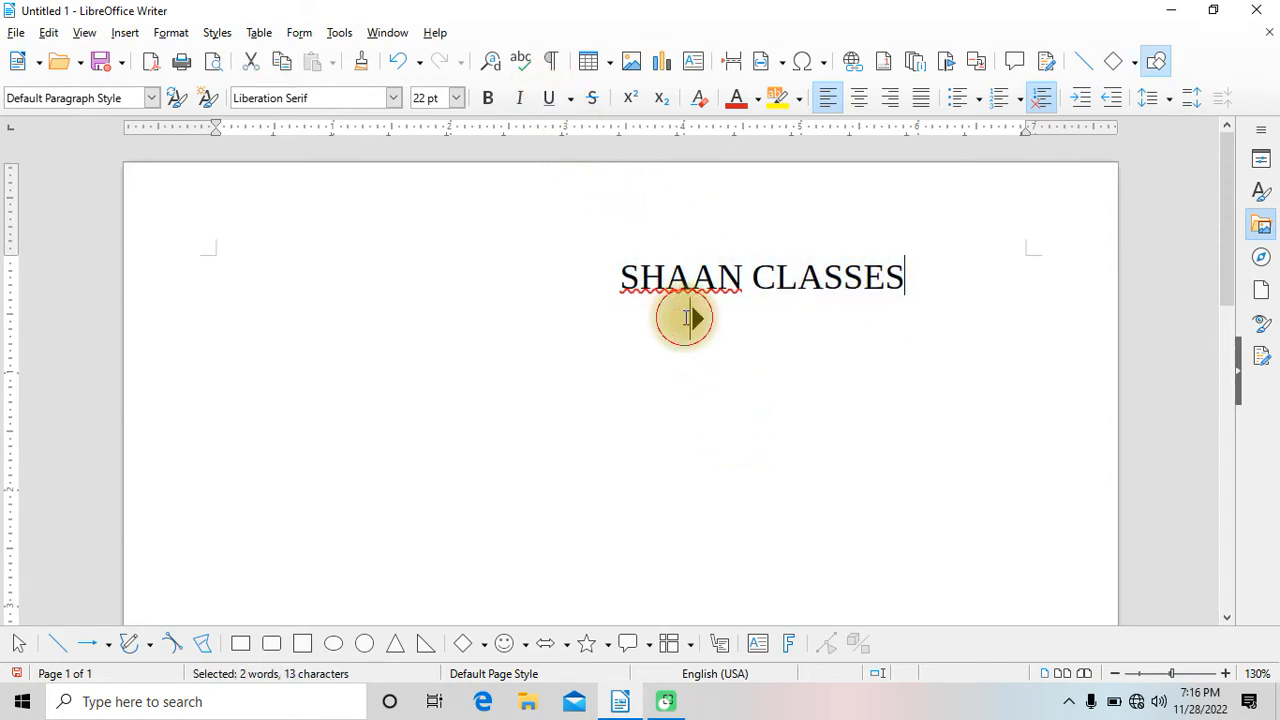
# Select the SHAAN CLASSES heading and apply the Double Underline text format to it.
pyautogui.moveTo(624, 277); pyautogui.dragTo(906, 280)
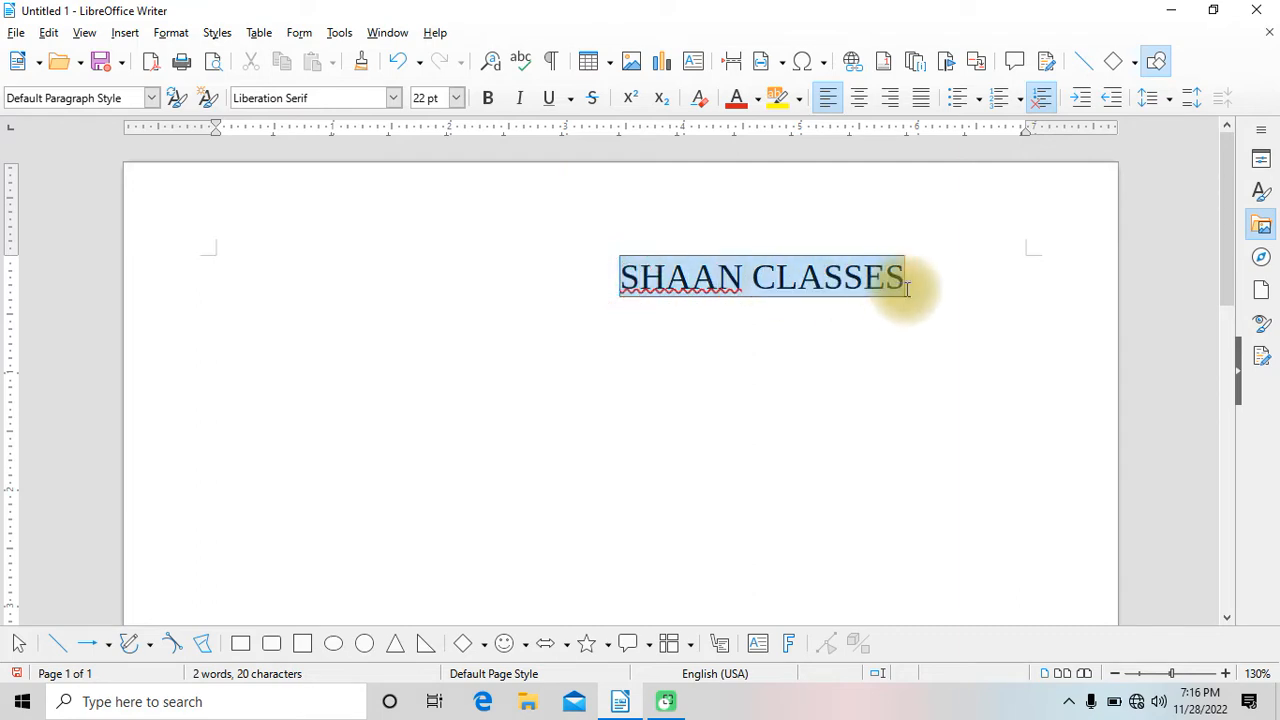
pyautogui.click(171, 32)
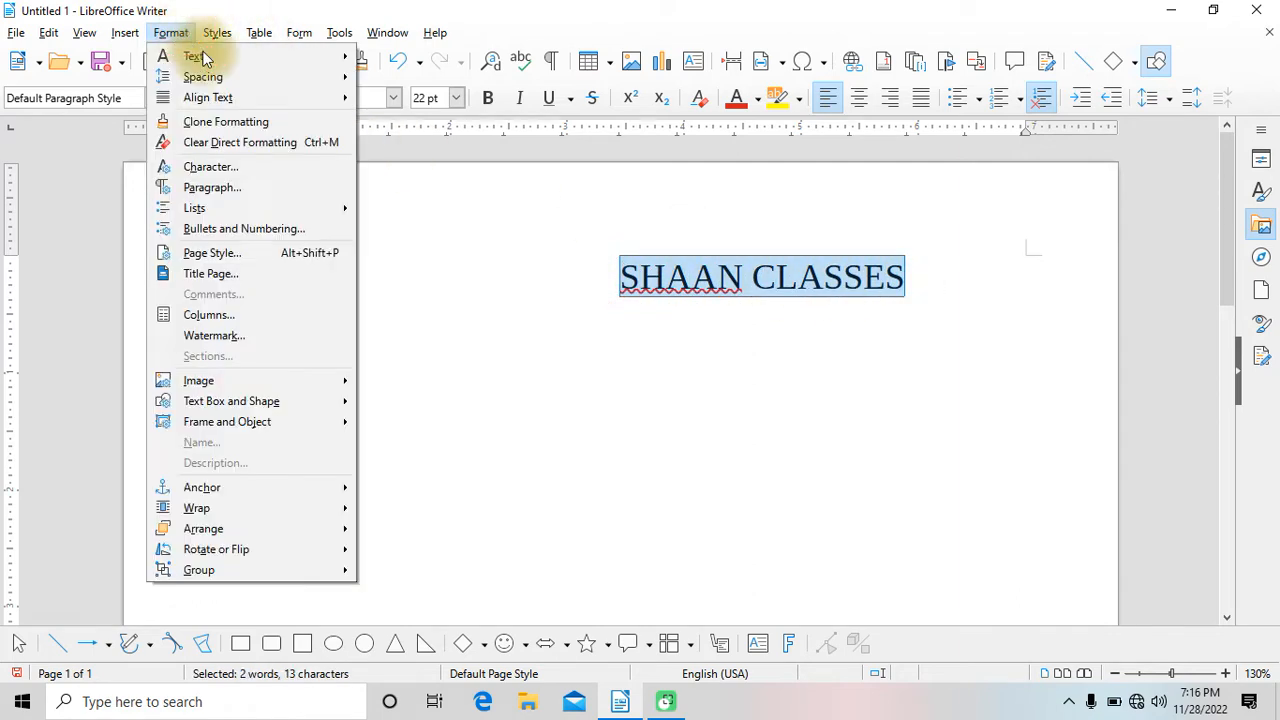
pyautogui.click(172, 32)
pyautogui.click(172, 32)
pyautogui.moveTo(295, 56)
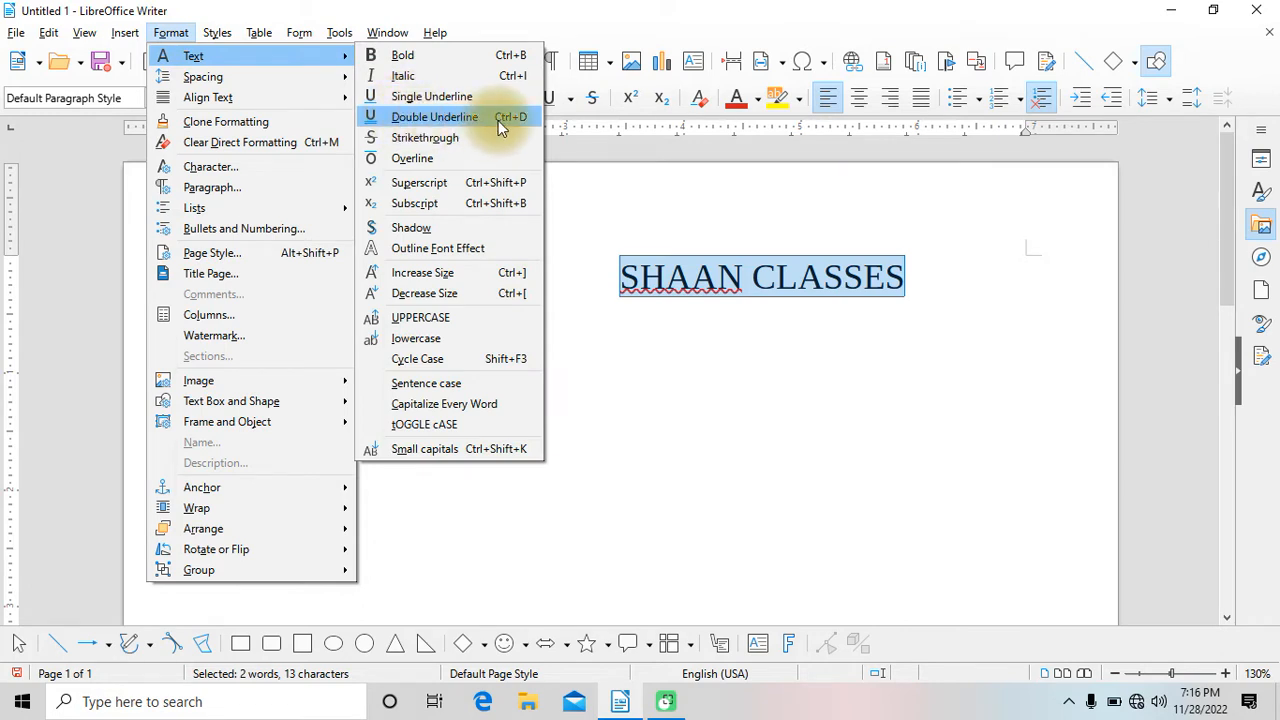
pyautogui.click(447, 119)
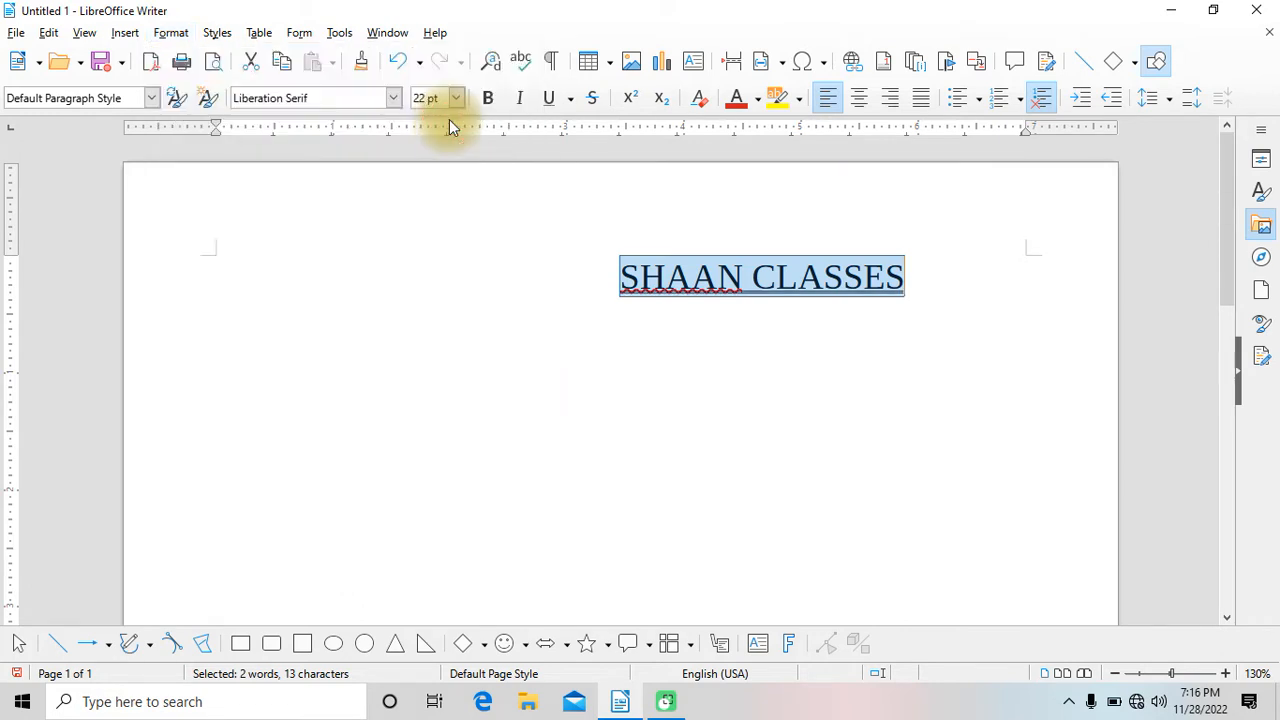
pyautogui.click(812, 310)
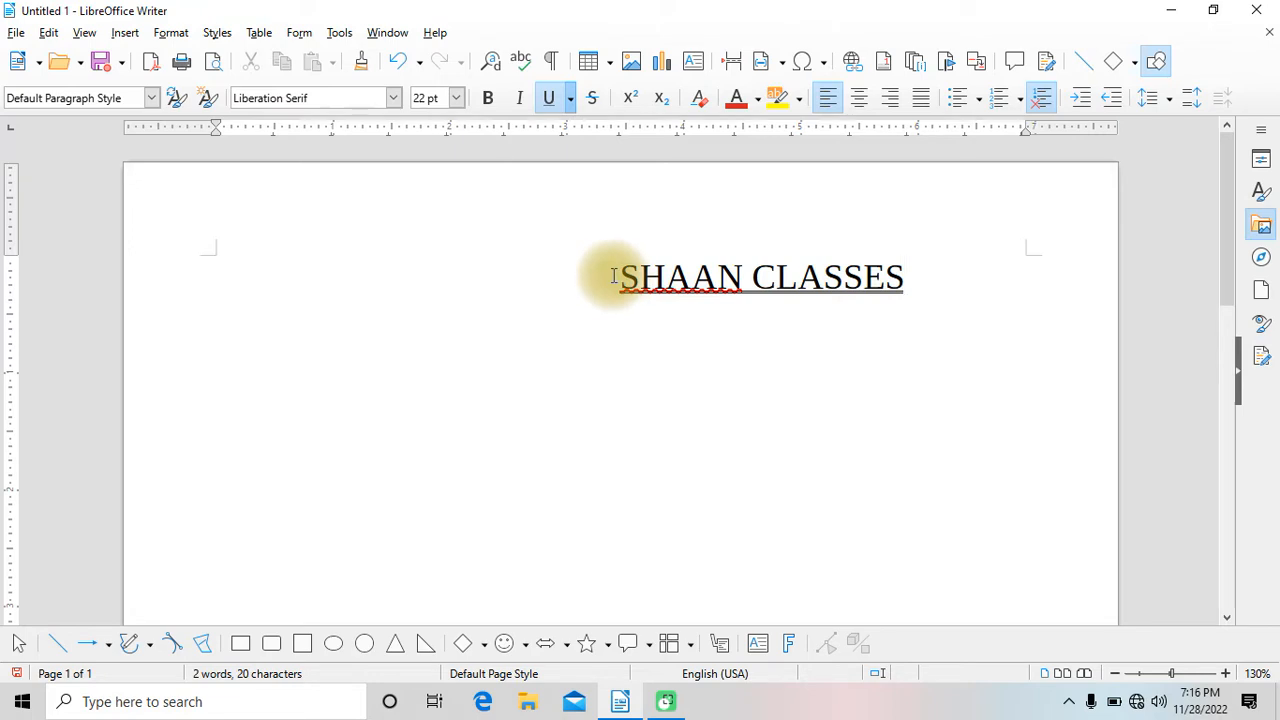
# Select the SHAAN CLASSES heading and apply the Strikethrough text format to it.
pyautogui.hotkey('ctrl', 'a')
pyautogui.moveTo(603, 297); pyautogui.dragTo(905, 280)
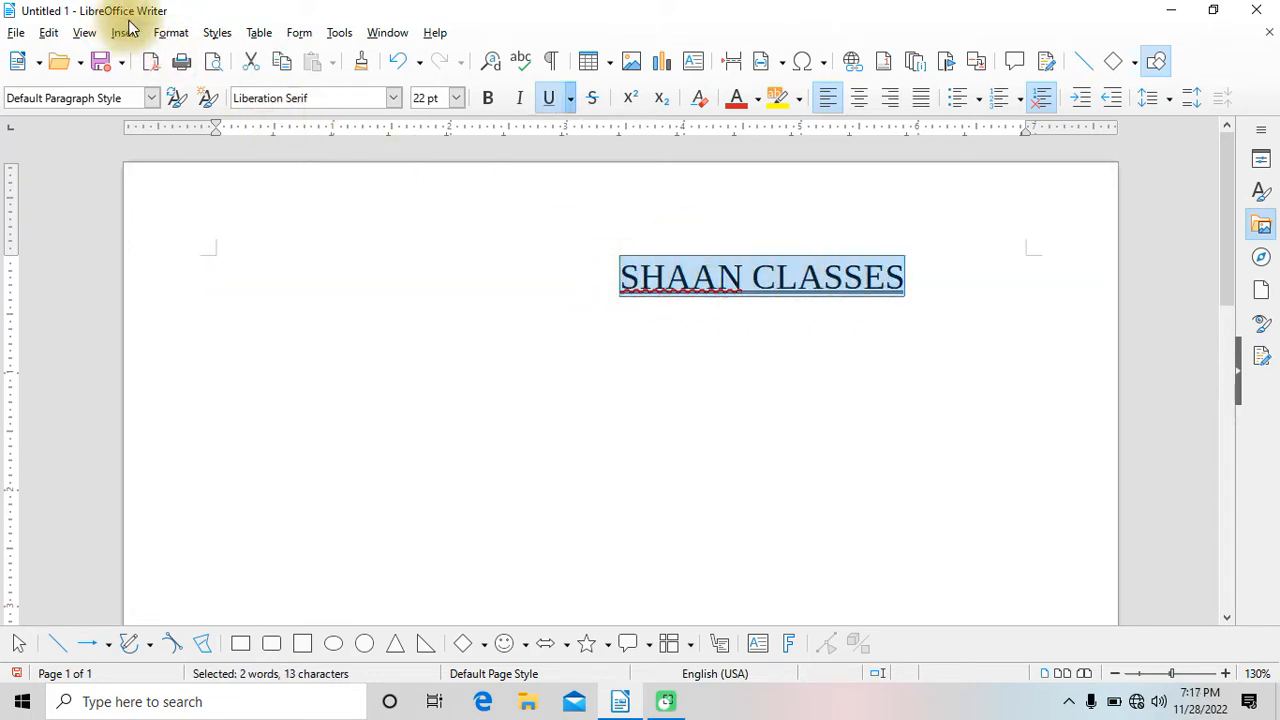
pyautogui.click(170, 32)
pyautogui.moveTo(222, 58)
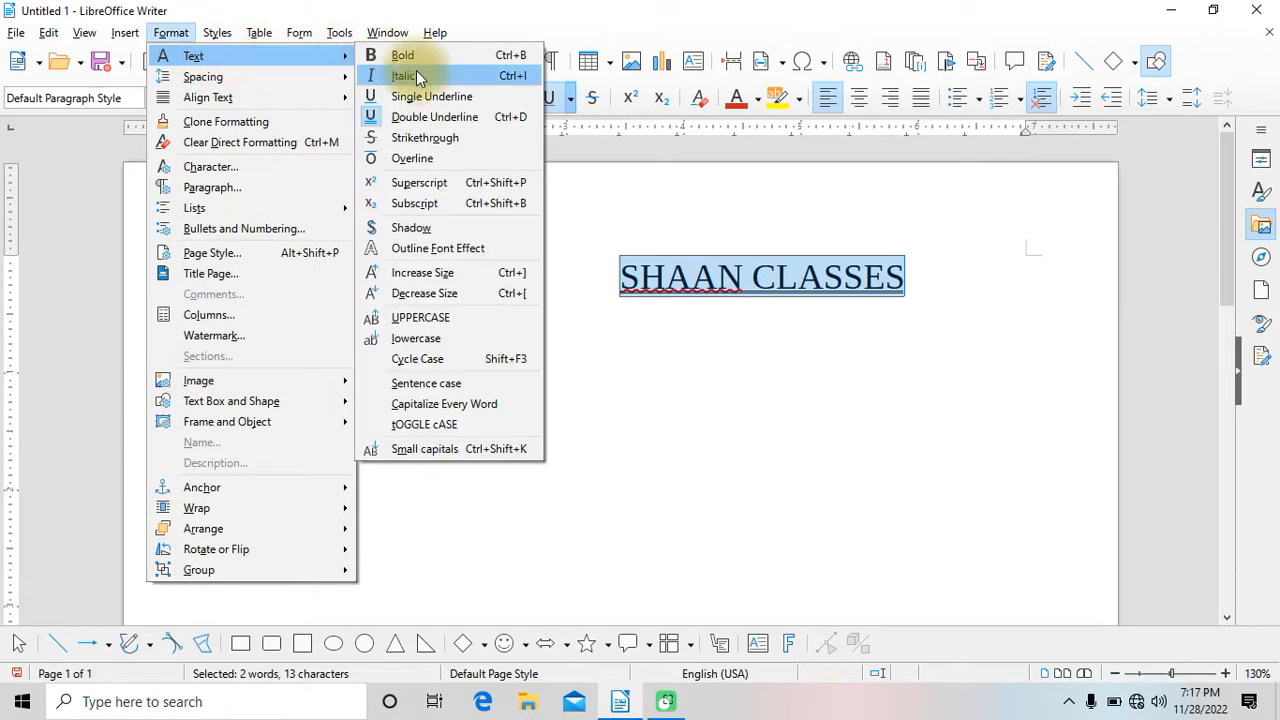
pyautogui.click(424, 139)
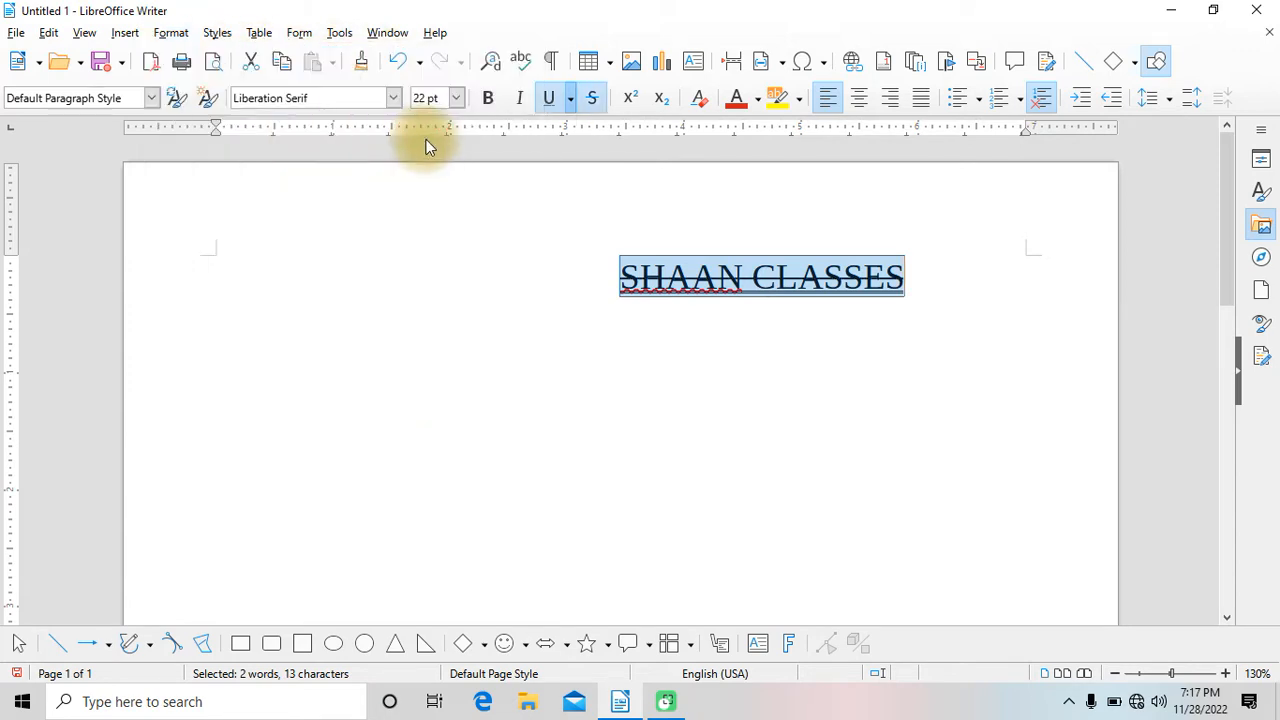
pyautogui.click(831, 320)
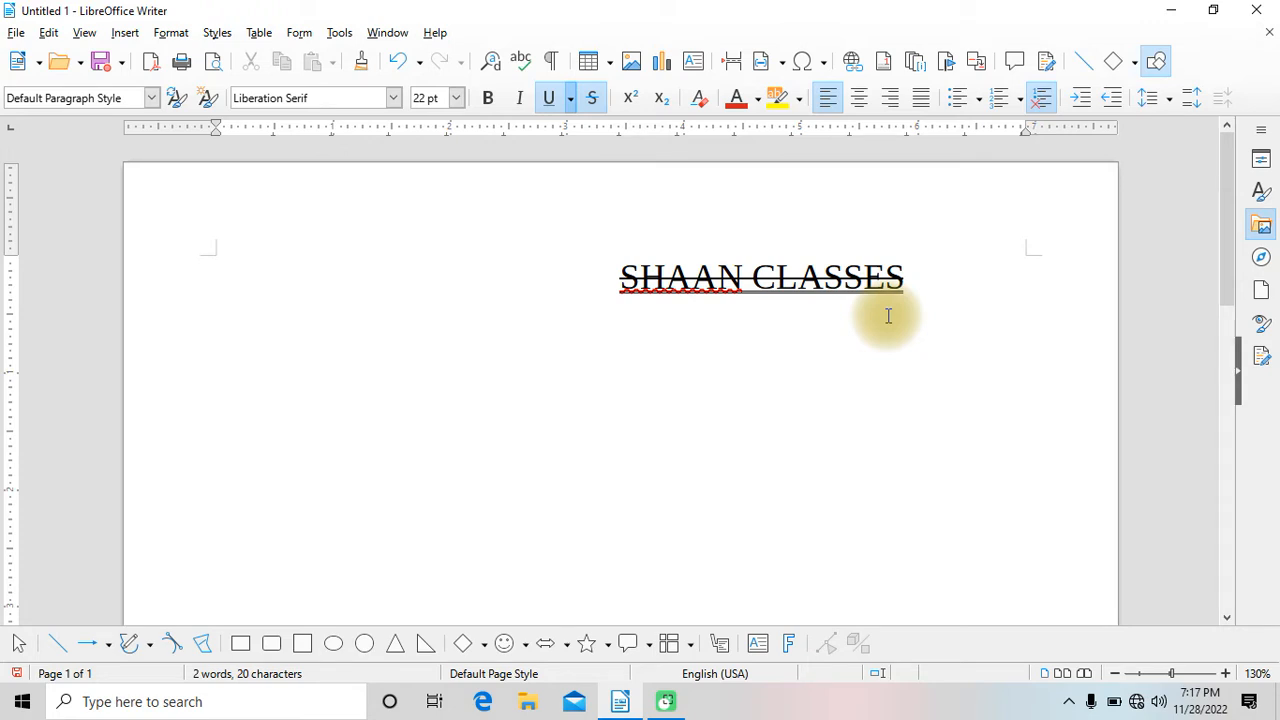
pyautogui.write('GOO')
pyautogui.press('BackSpace')
pyautogui.press('BackSpace')
pyautogui.press('BackSpace')
pyautogui.press('BackSpace')
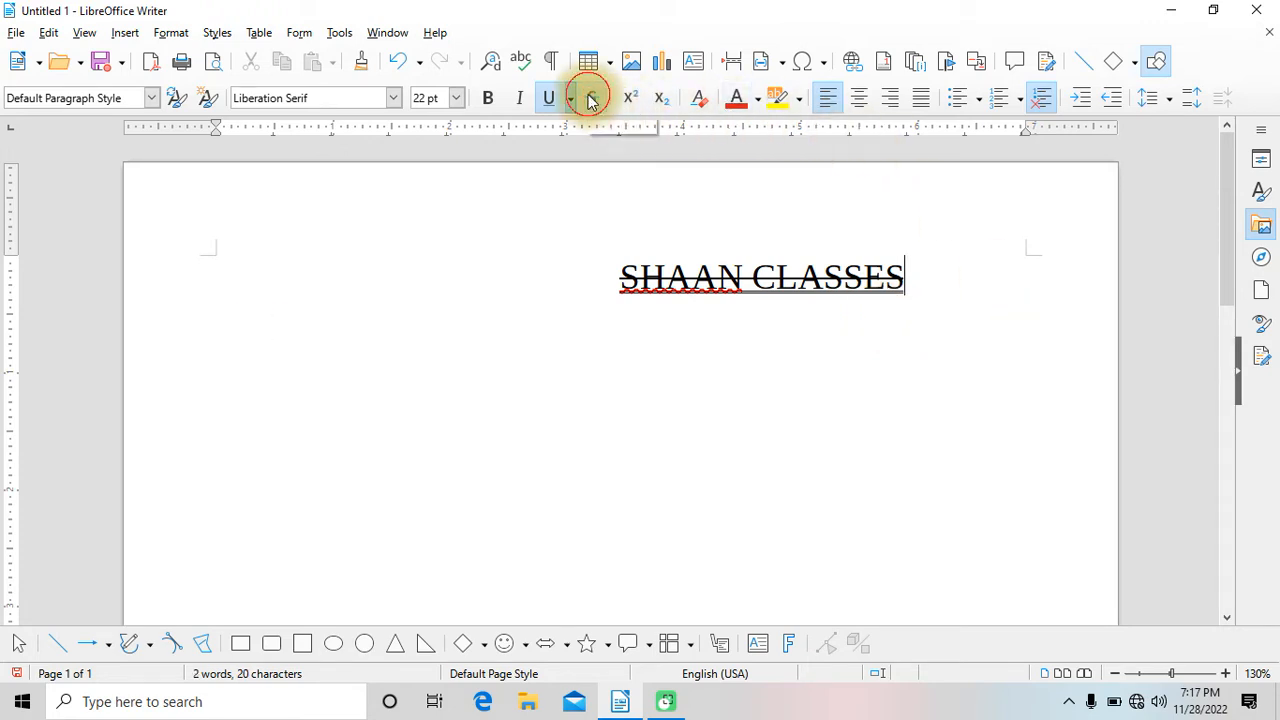
# Turn off strikethrough and underline at the end of the heading, and write SOLD GOODS RS 5000 on a new line.
pyautogui.click(549, 98)
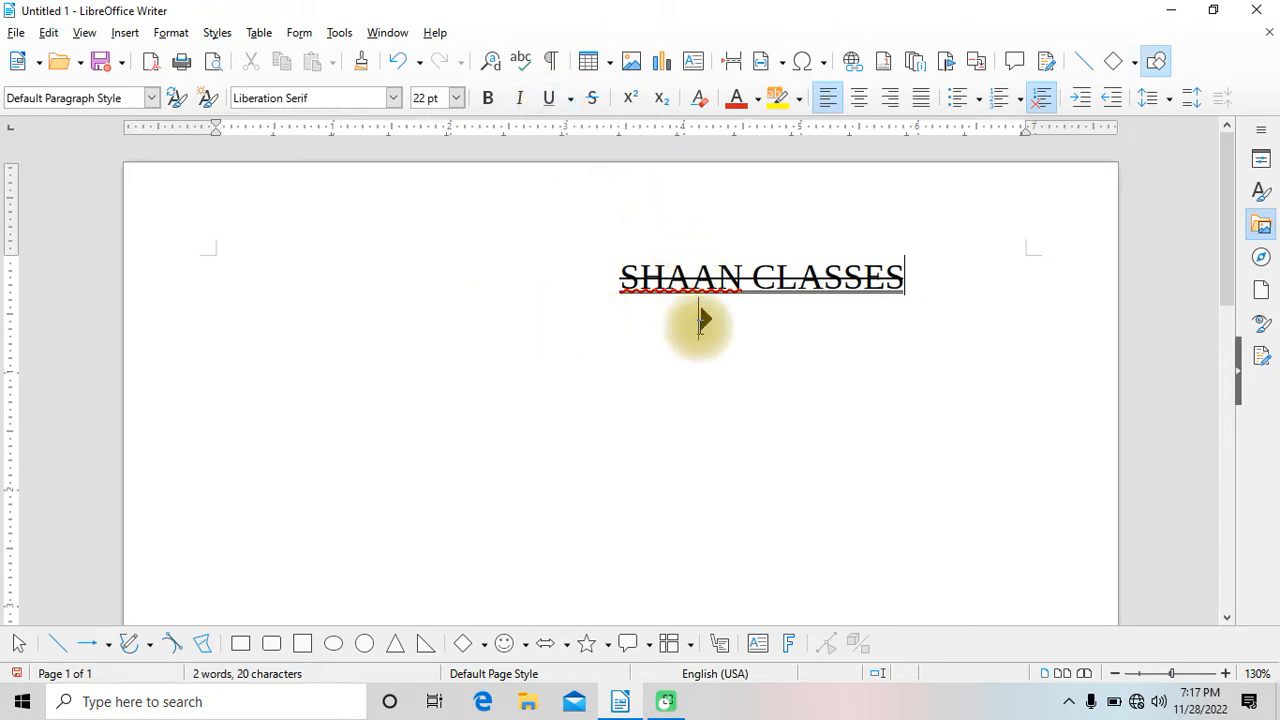
pyautogui.press('Return')
pyautogui.write('SOLD')
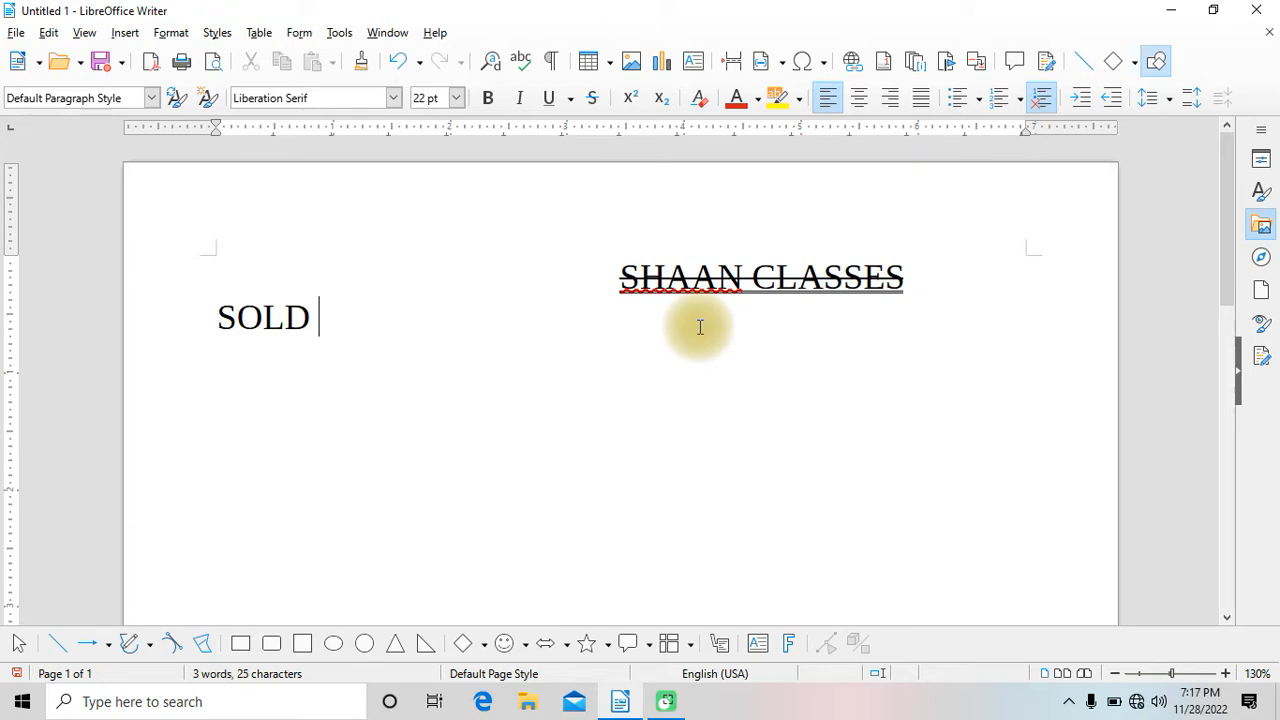
pyautogui.write(' GOODS')
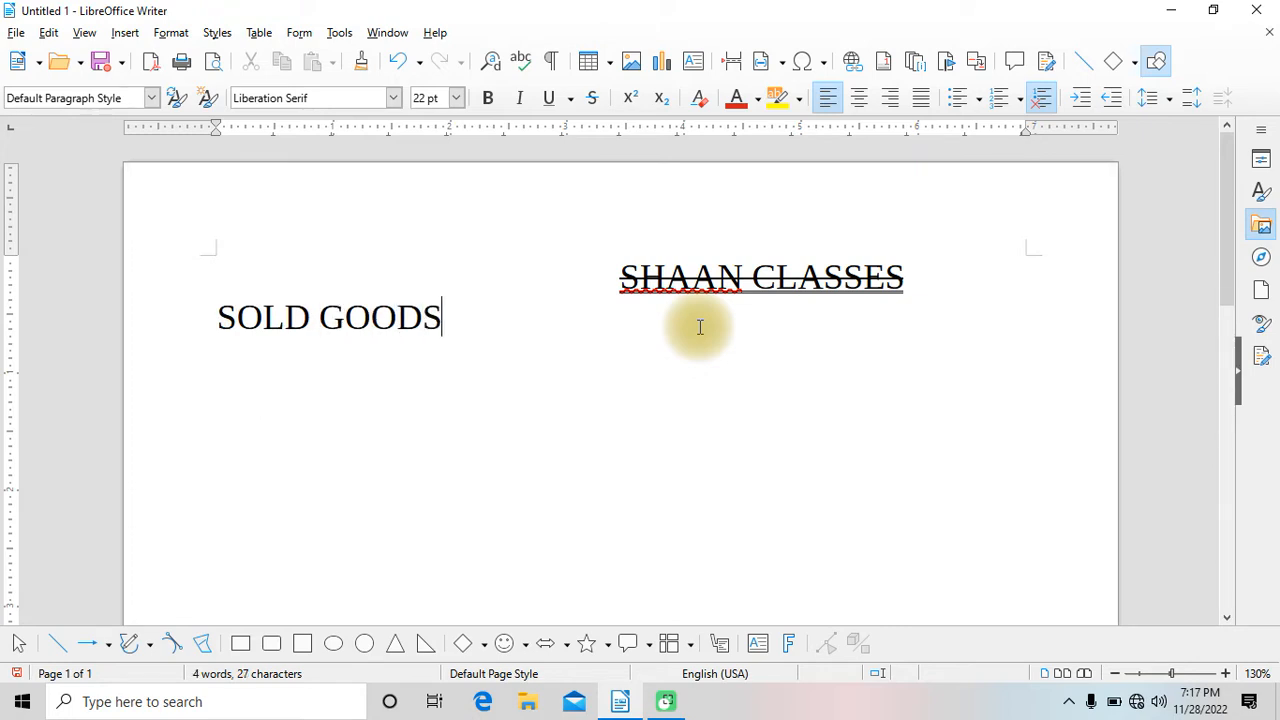
pyautogui.write(' RS 5000')
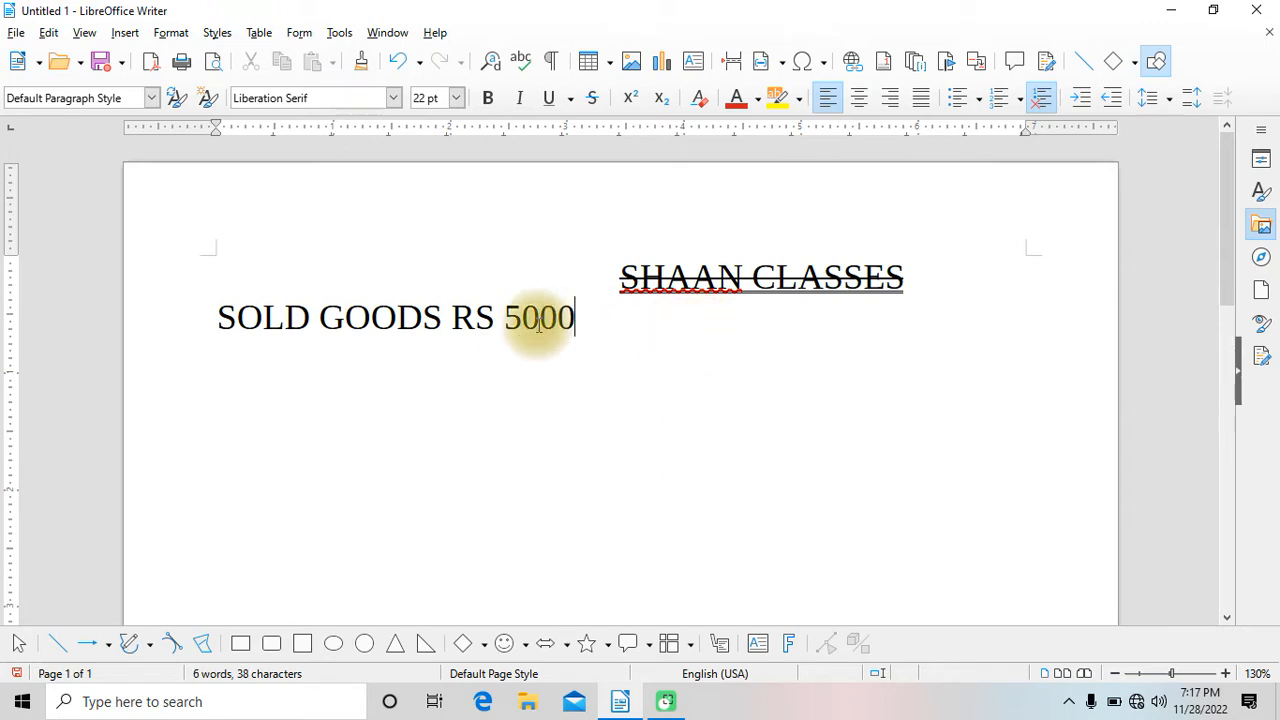
# Strike through the price 5000 in the SOLD GOODS line.
pyautogui.moveTo(521, 317); pyautogui.dragTo(556, 318)
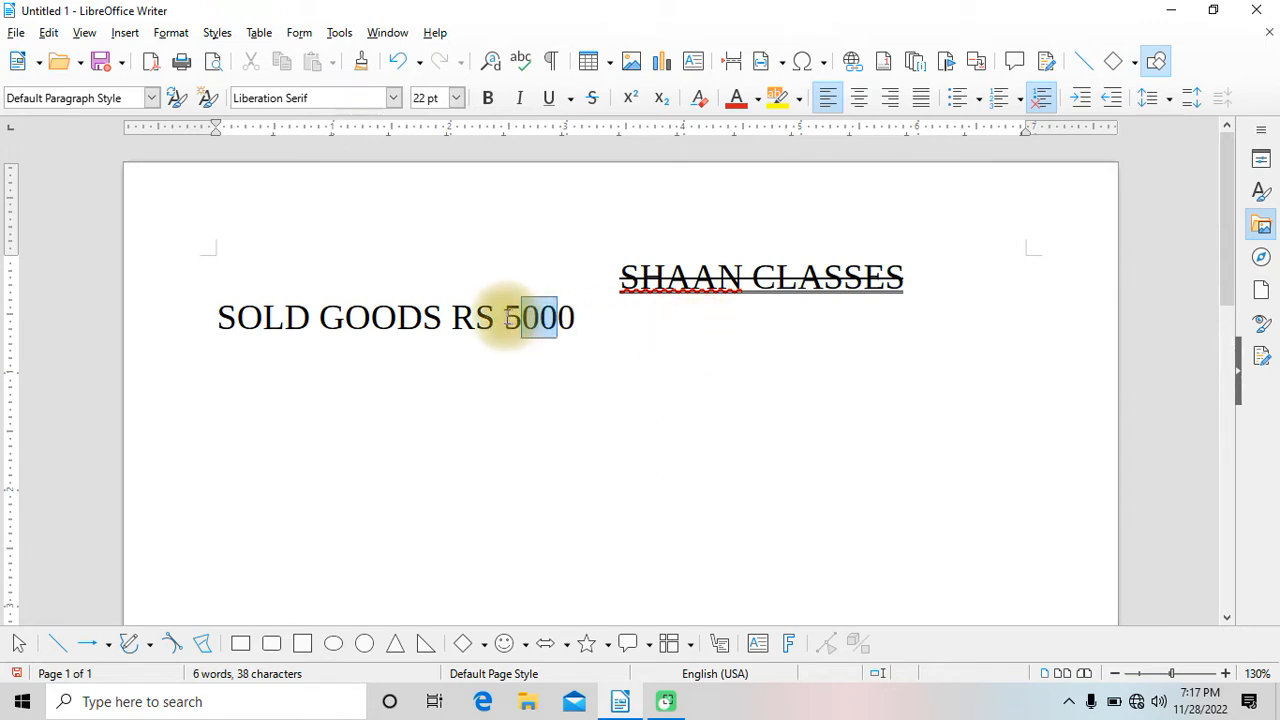
pyautogui.doubleClick(525, 316)
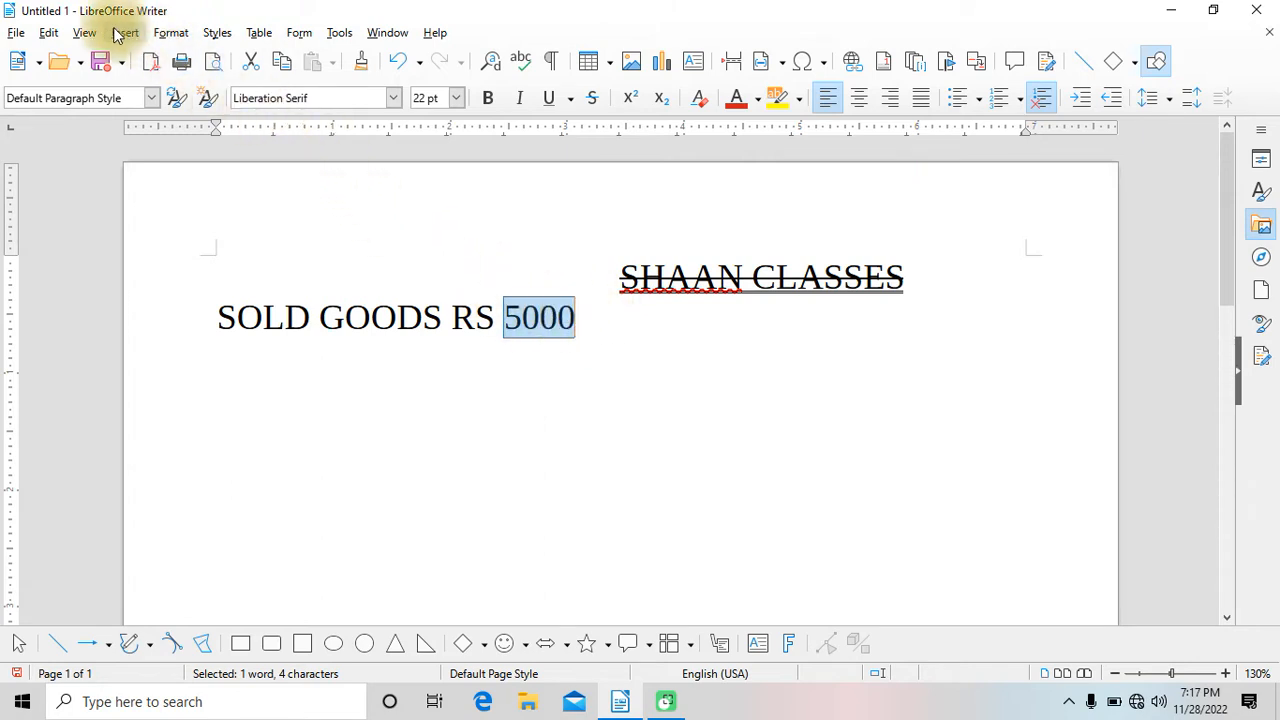
pyautogui.click(162, 34)
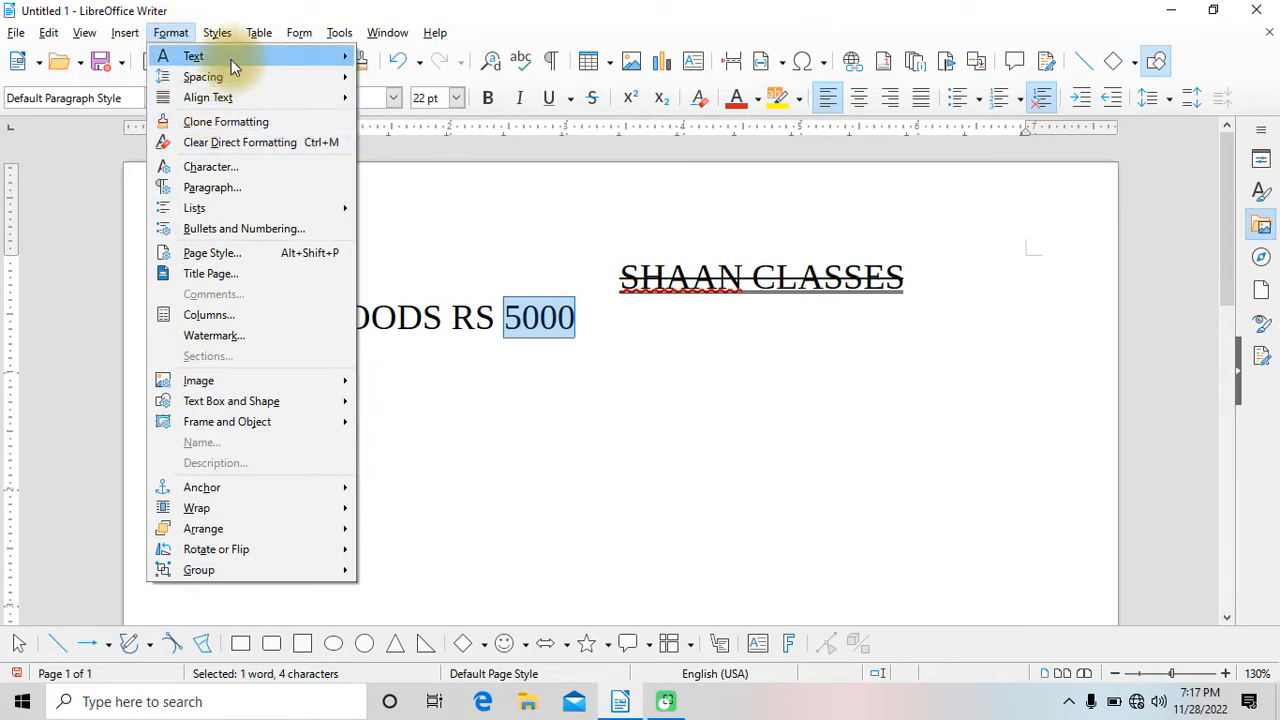
pyautogui.moveTo(331, 59)
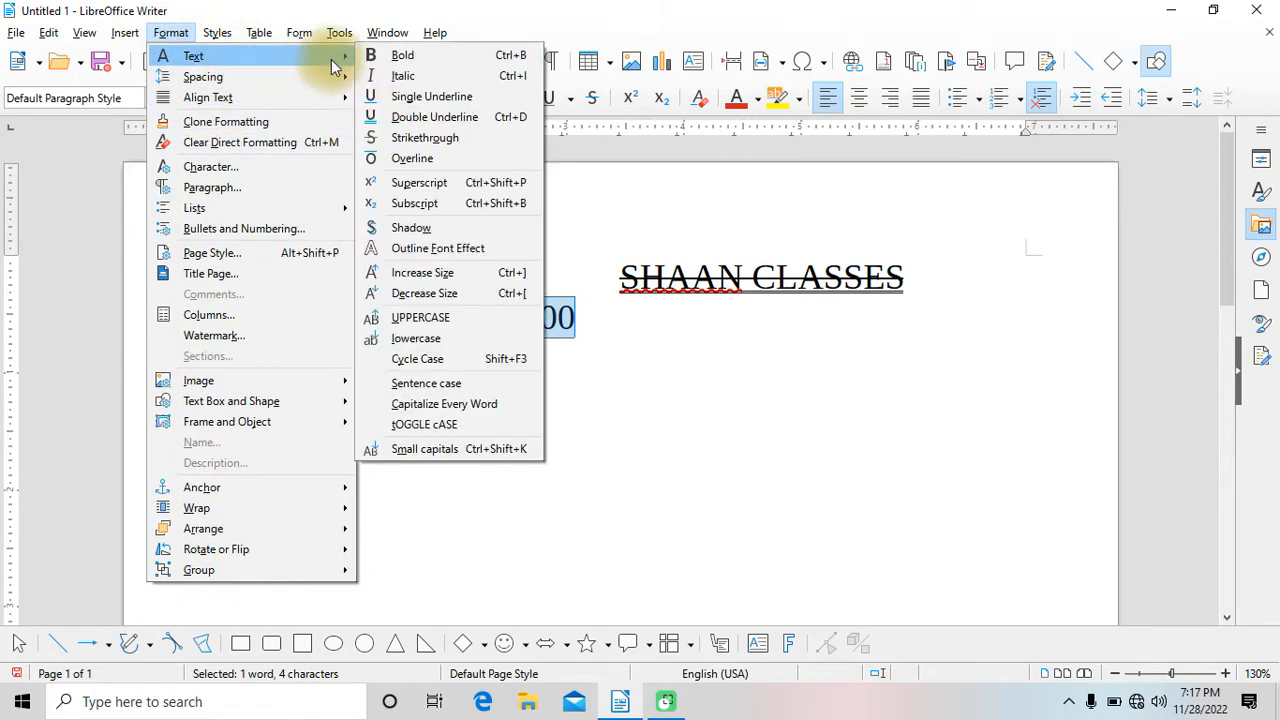
pyautogui.click(403, 144)
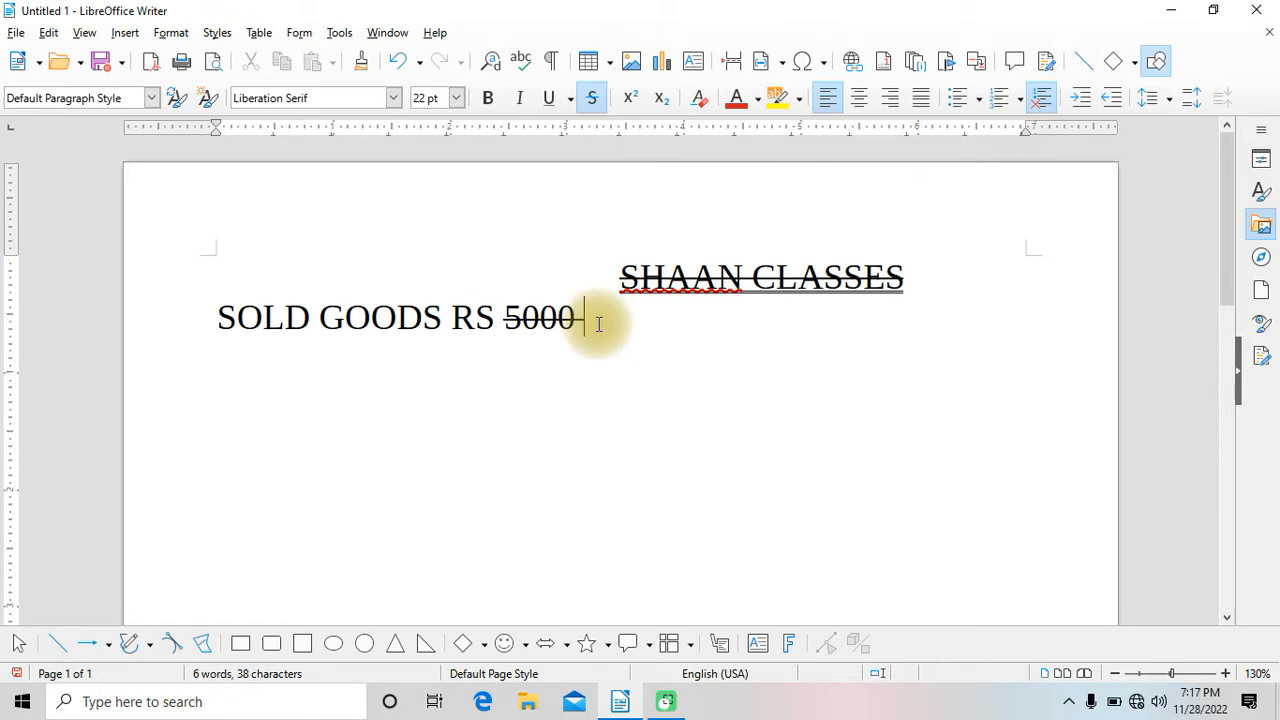
# Turn off strikethrough and add the new price 3500/- after the struck-through 5000.
pyautogui.click(589, 99)
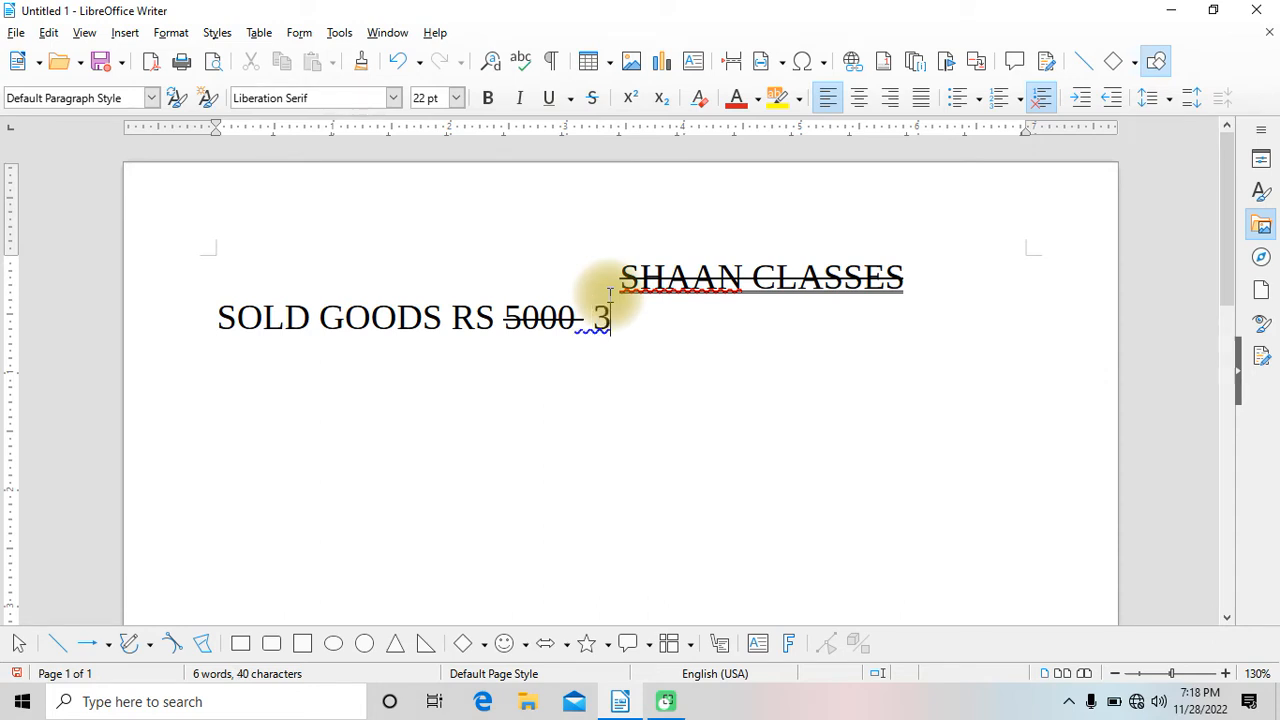
pyautogui.write('500')
pyautogui.click(603, 365)
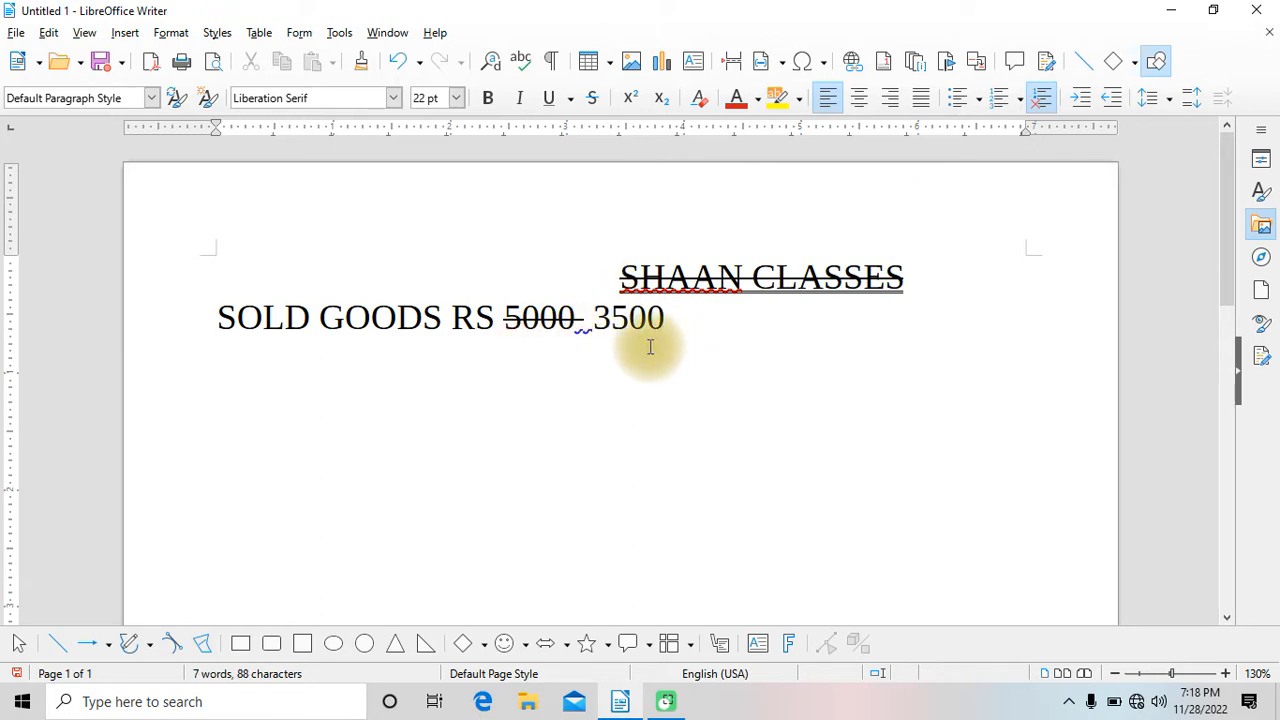
pyautogui.click(666, 318)
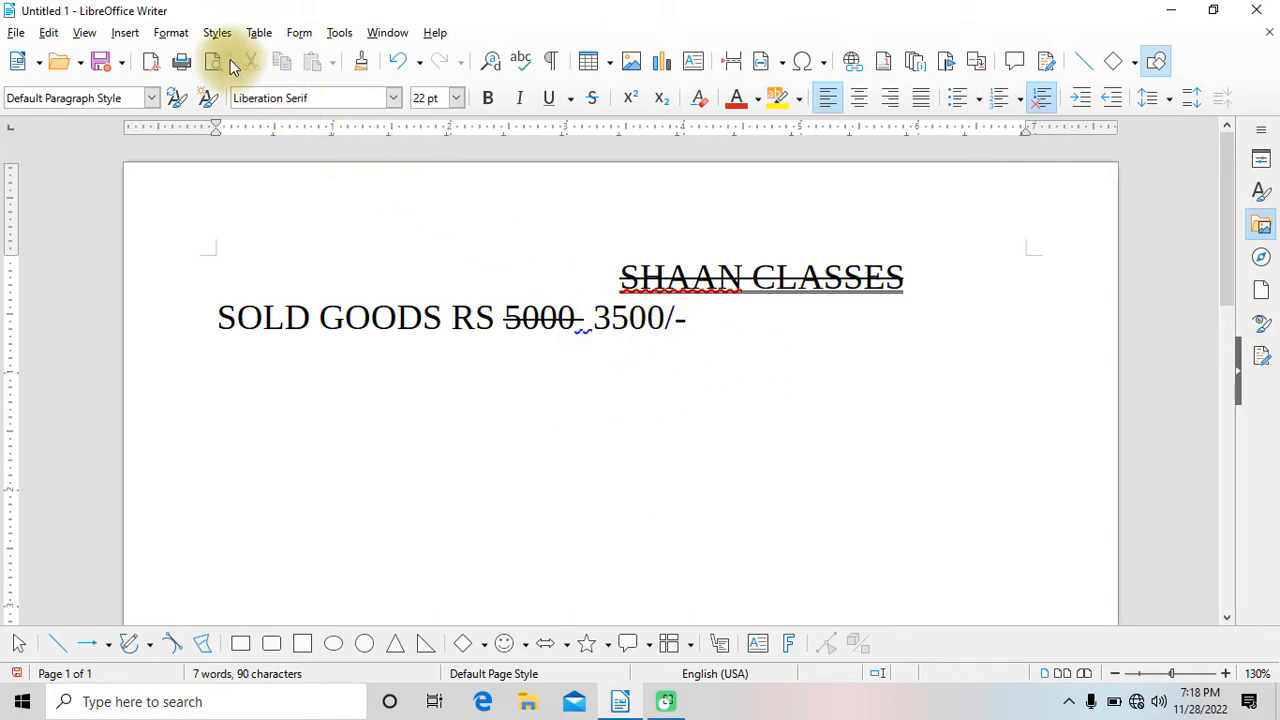
pyautogui.click(171, 33)
pyautogui.moveTo(191, 55)
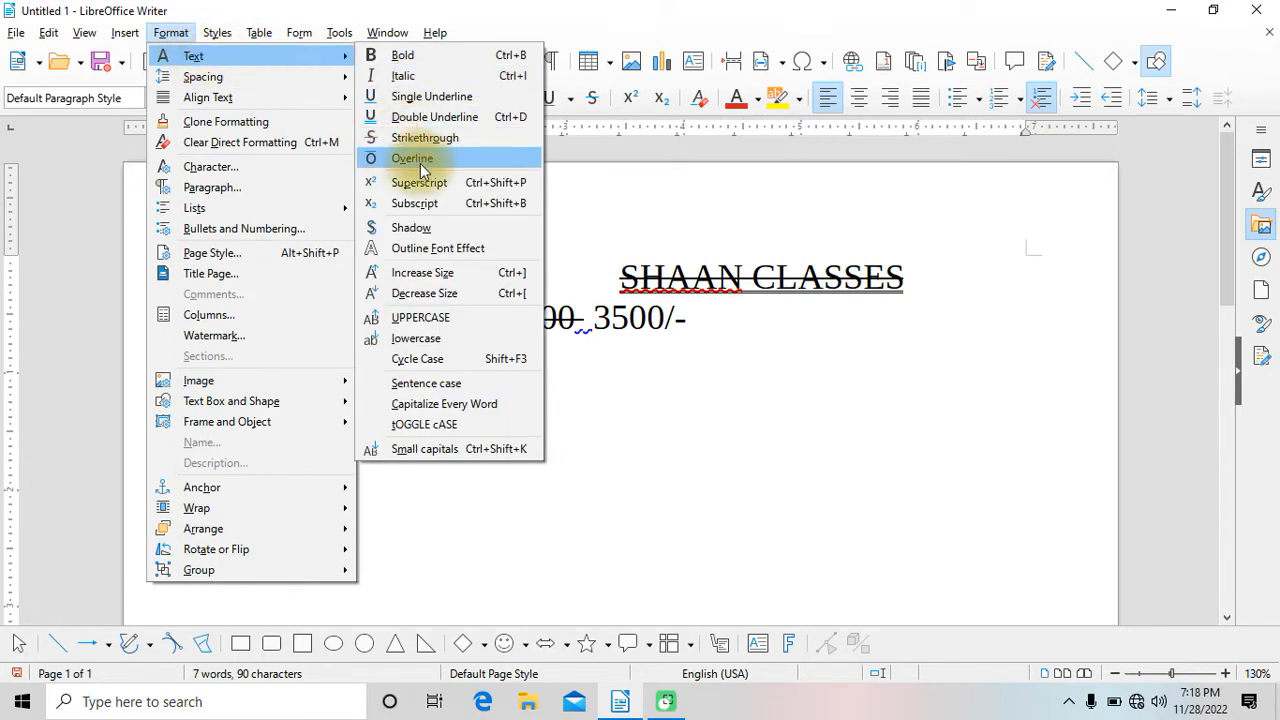
pyautogui.click(826, 396)
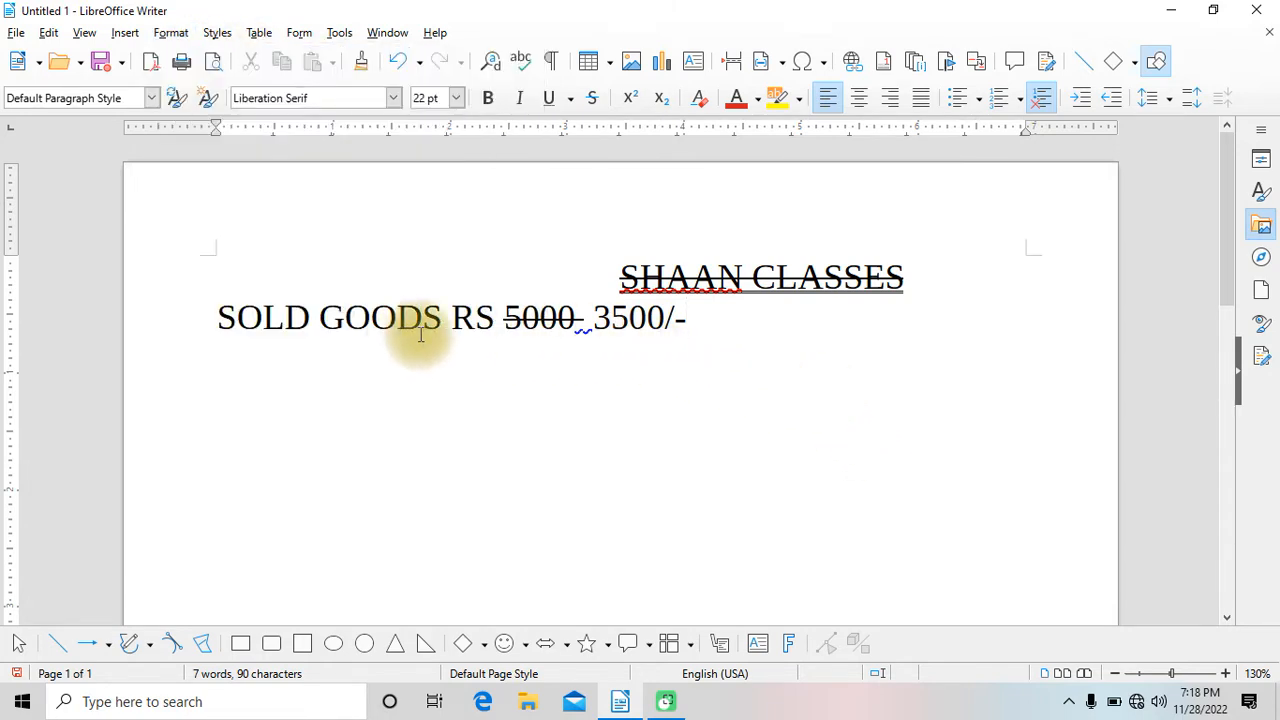
# Remove the strikethrough and double underline from the SHAAN CLASSES heading.
pyautogui.moveTo(620, 277); pyautogui.dragTo(896, 290)
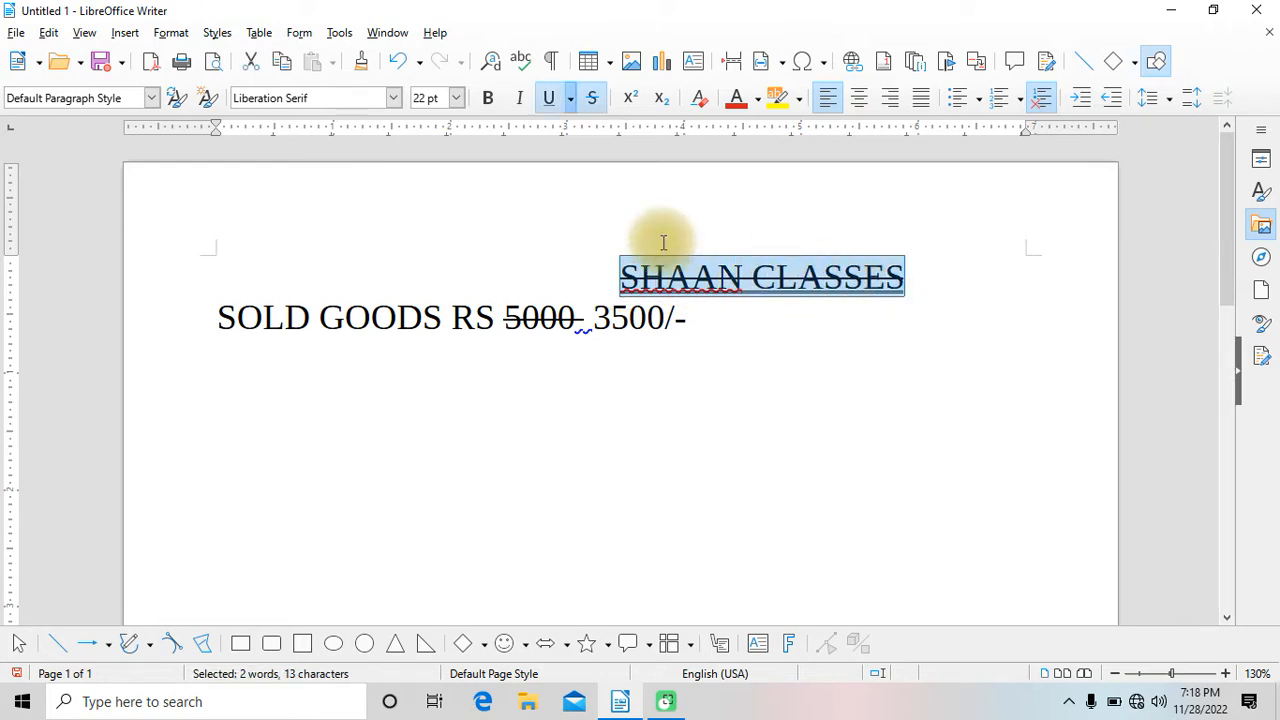
pyautogui.click(594, 100)
pyautogui.click(751, 329)
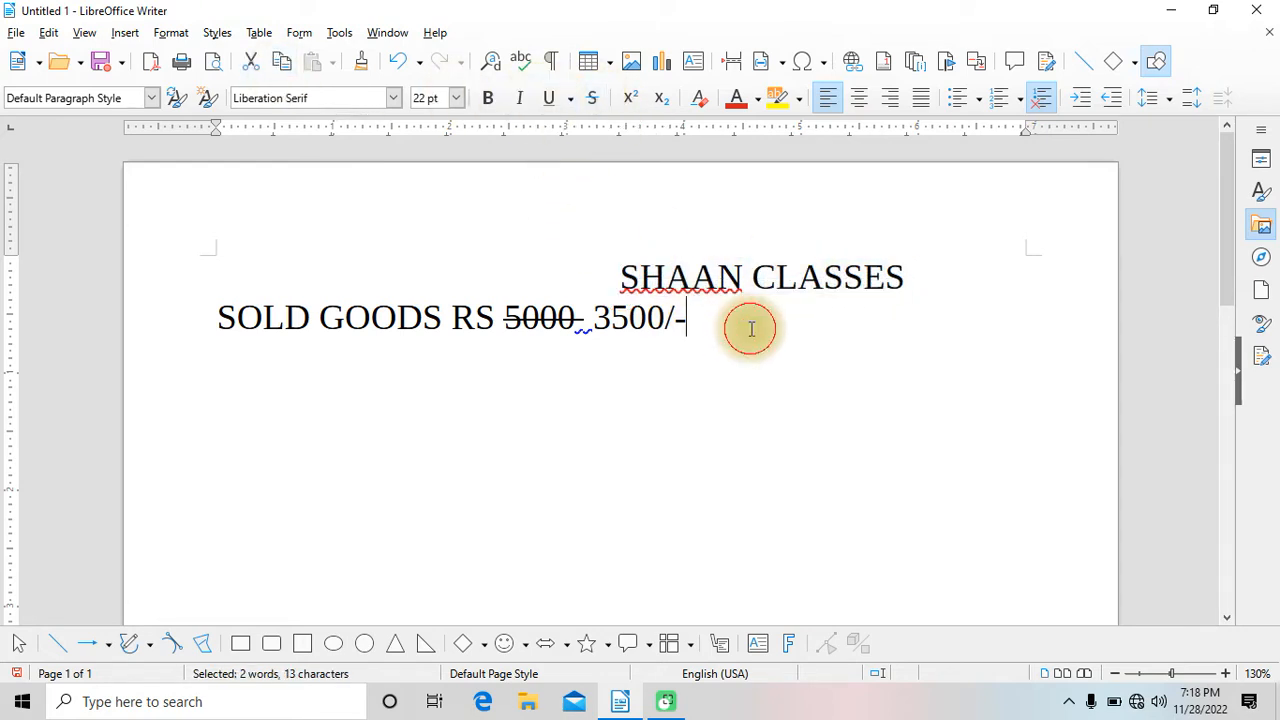
# Select the SHAAN CLASSES heading and apply the Overline text format to it.
pyautogui.moveTo(620, 277); pyautogui.dragTo(904, 281)
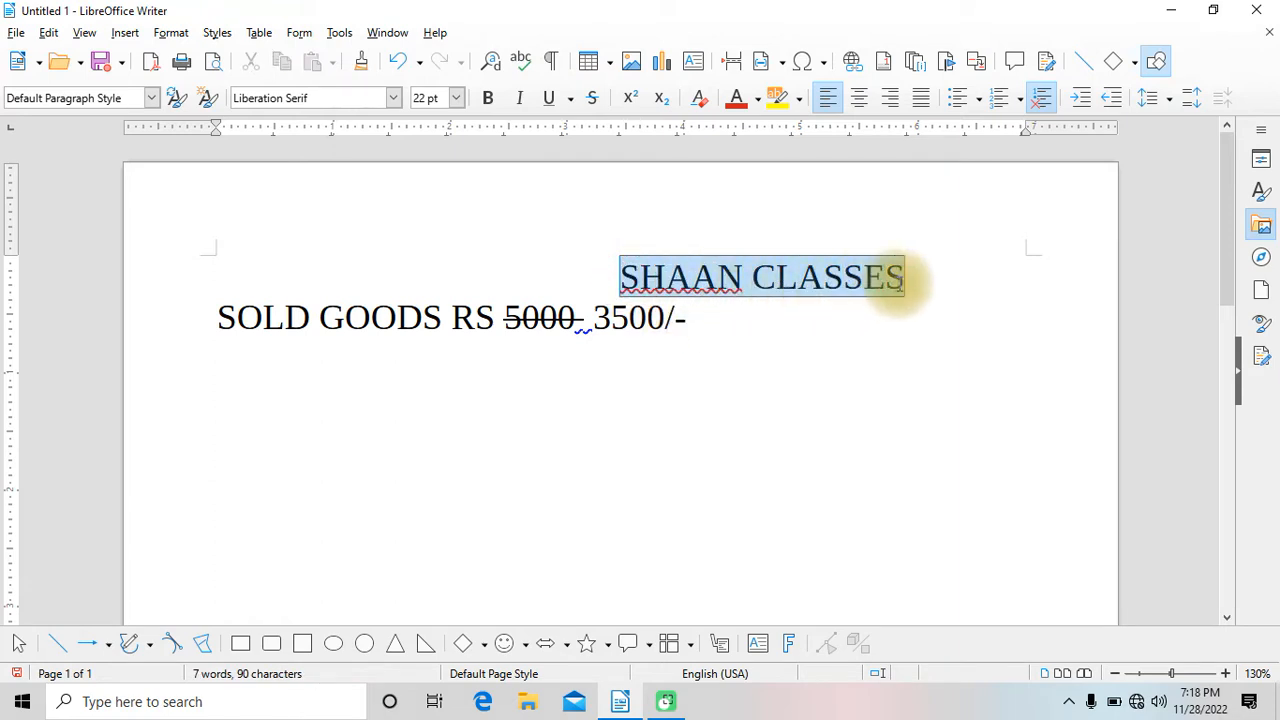
pyautogui.click(170, 32)
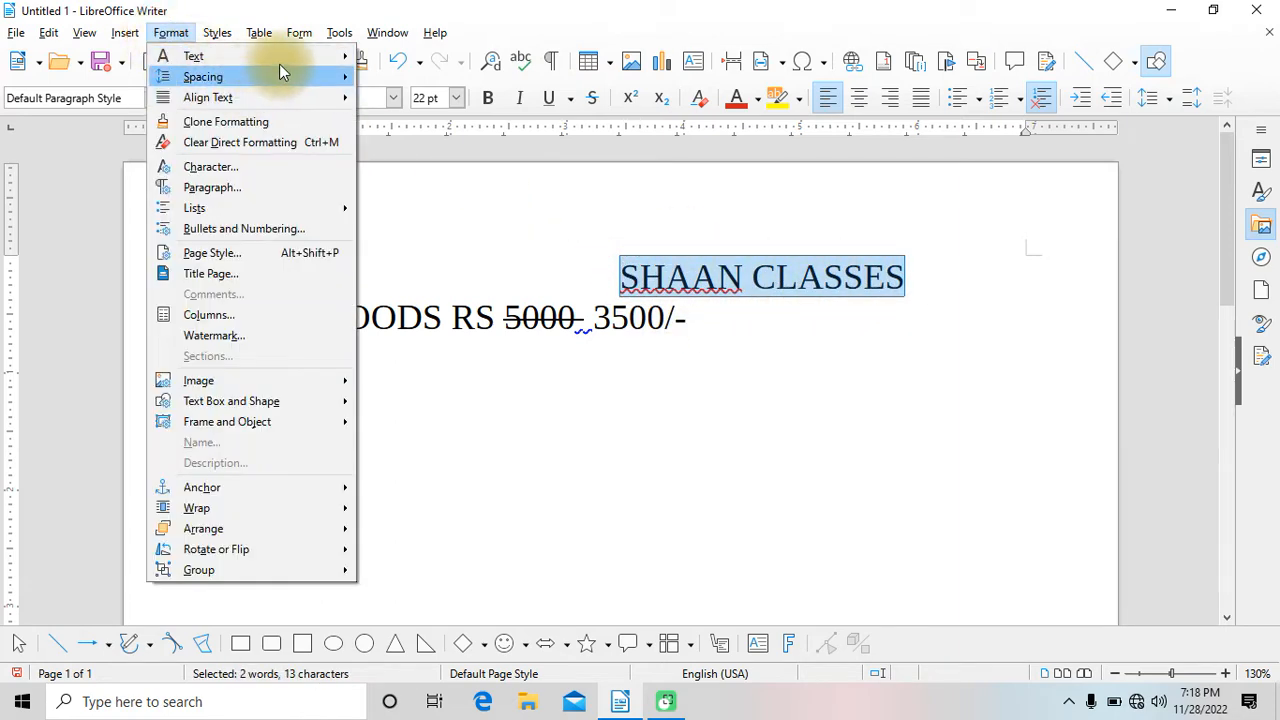
pyautogui.moveTo(297, 60)
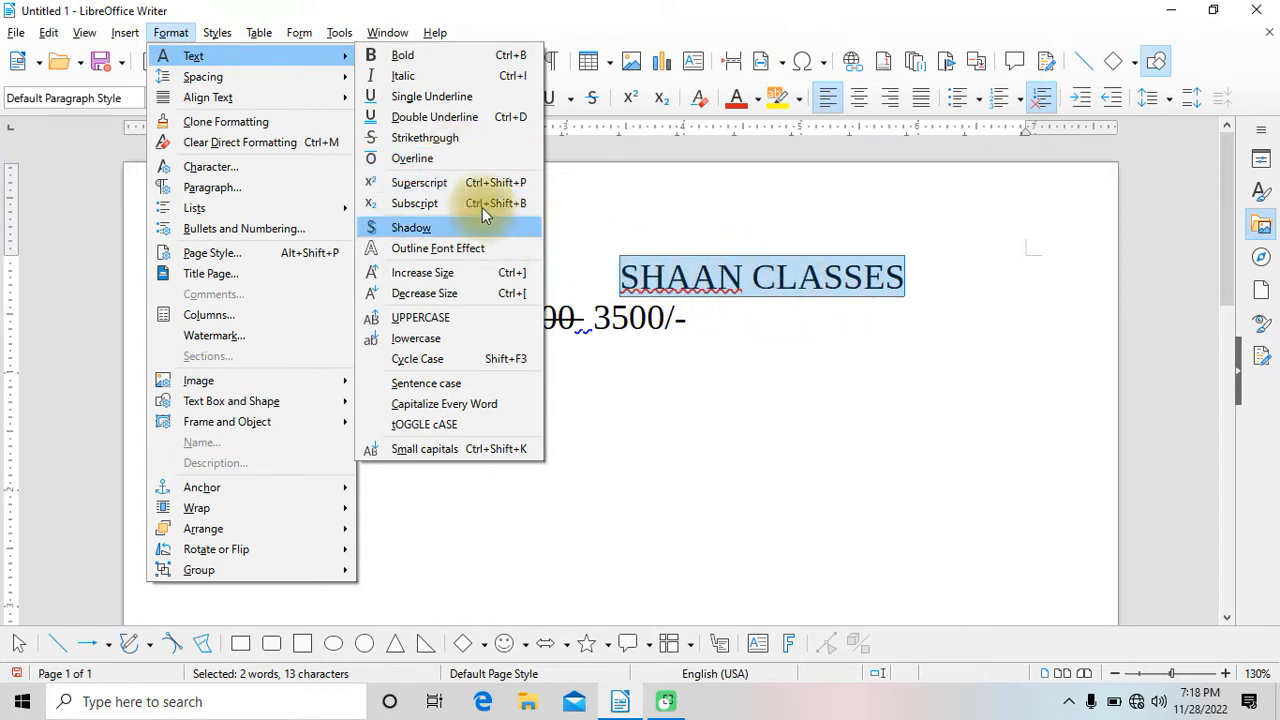
pyautogui.click(405, 160)
pyautogui.click(835, 337)
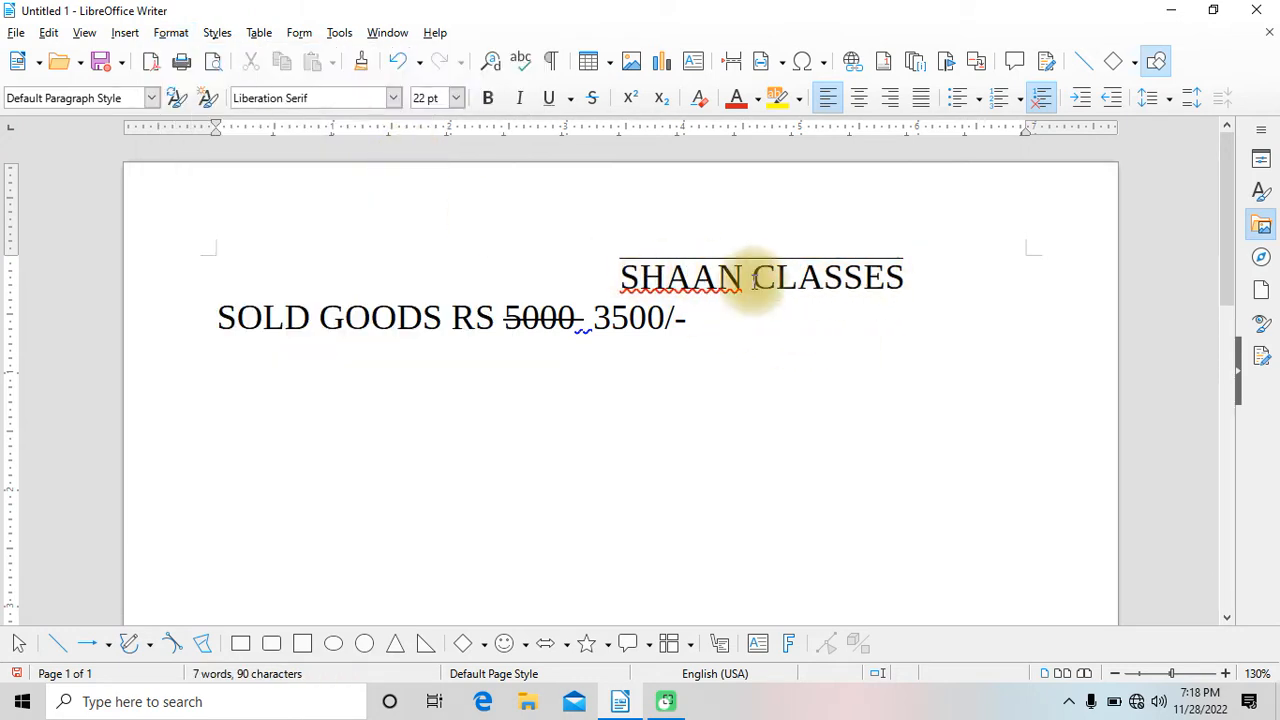
# Select the SHAAN CLASSES heading again and remove its overline.
pyautogui.moveTo(622, 271); pyautogui.dragTo(905, 277)
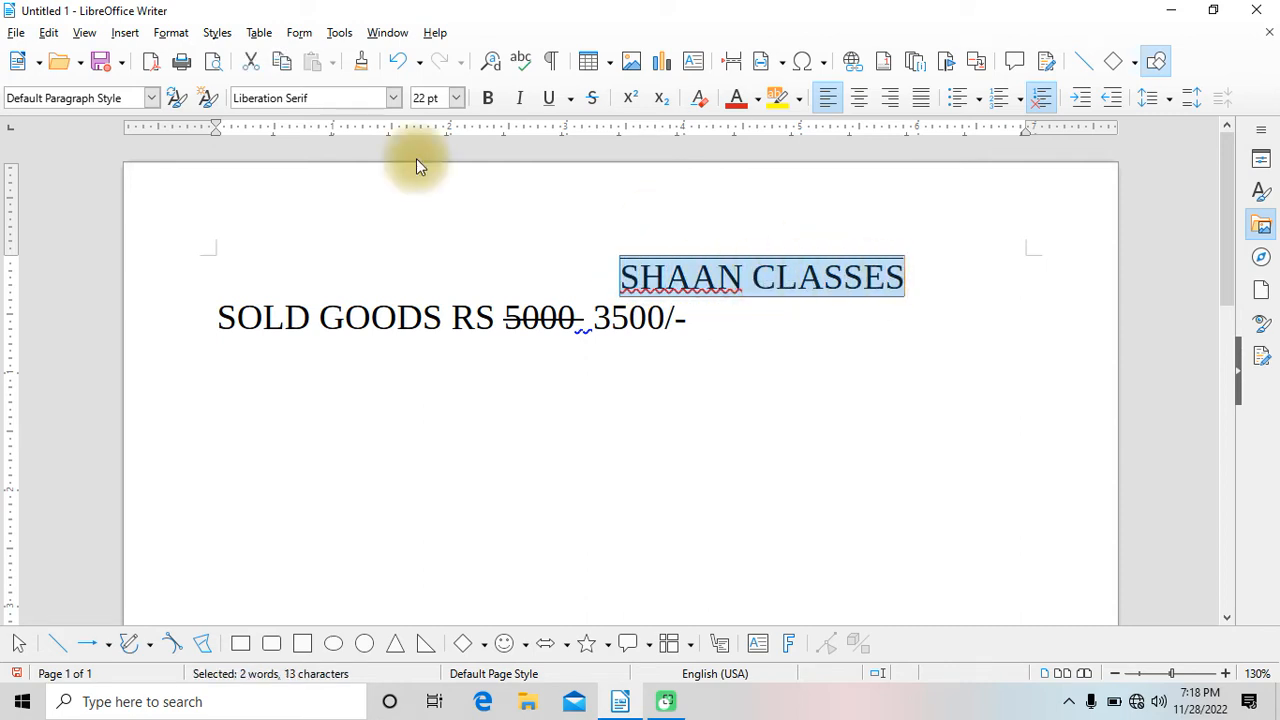
pyautogui.click(171, 33)
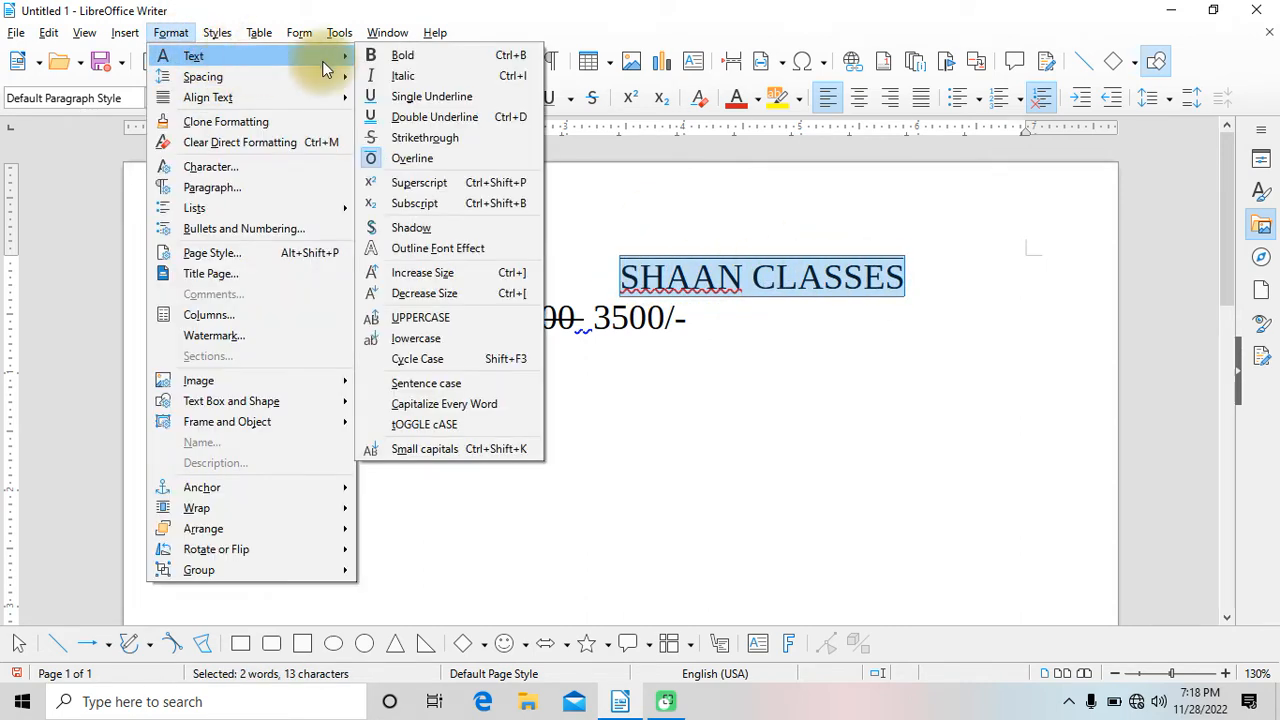
pyautogui.click(417, 160)
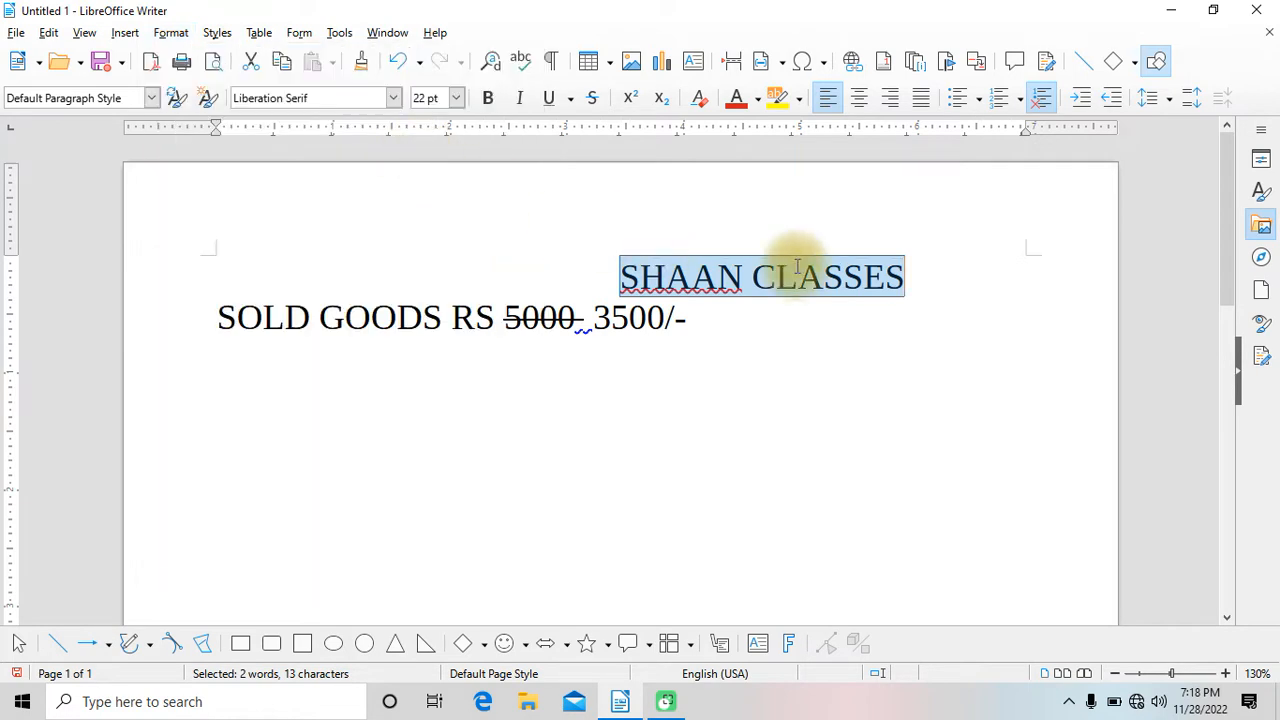
pyautogui.click(724, 345)
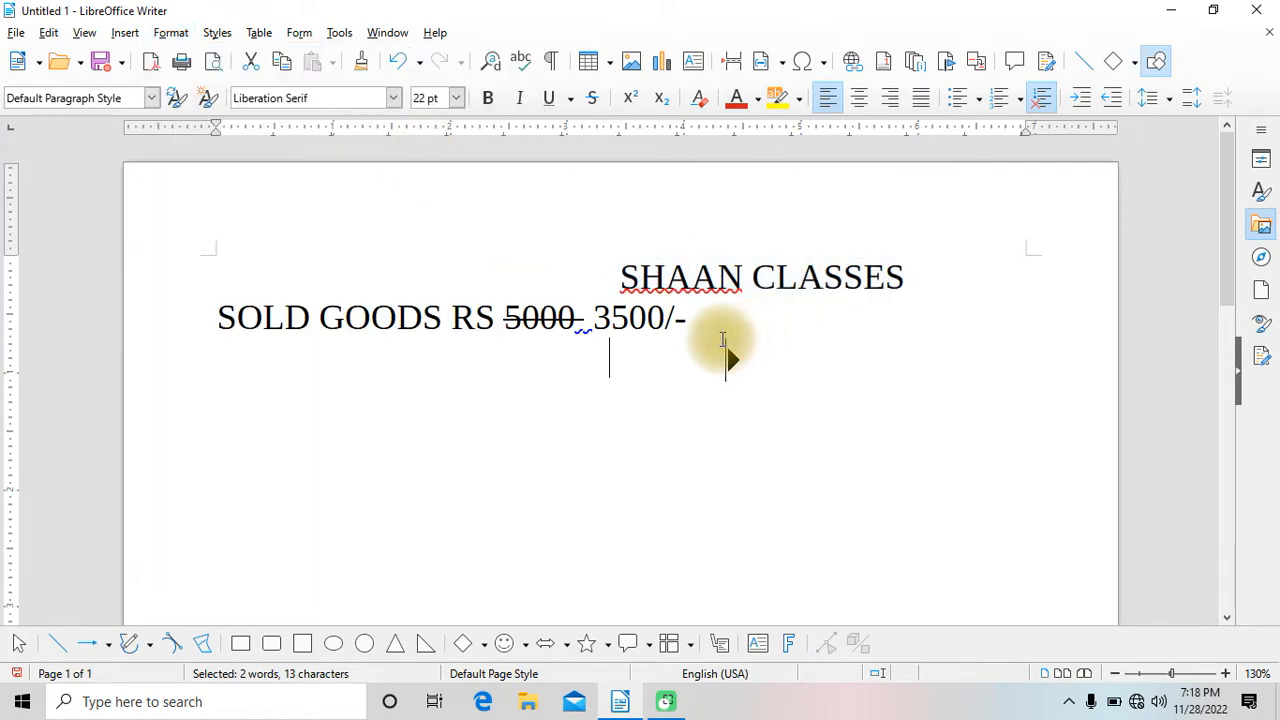
# Write the formula (a+b)2= a2+b2+2ab in the empty area below the SOLD GOODS line.
pyautogui.click(294, 405)
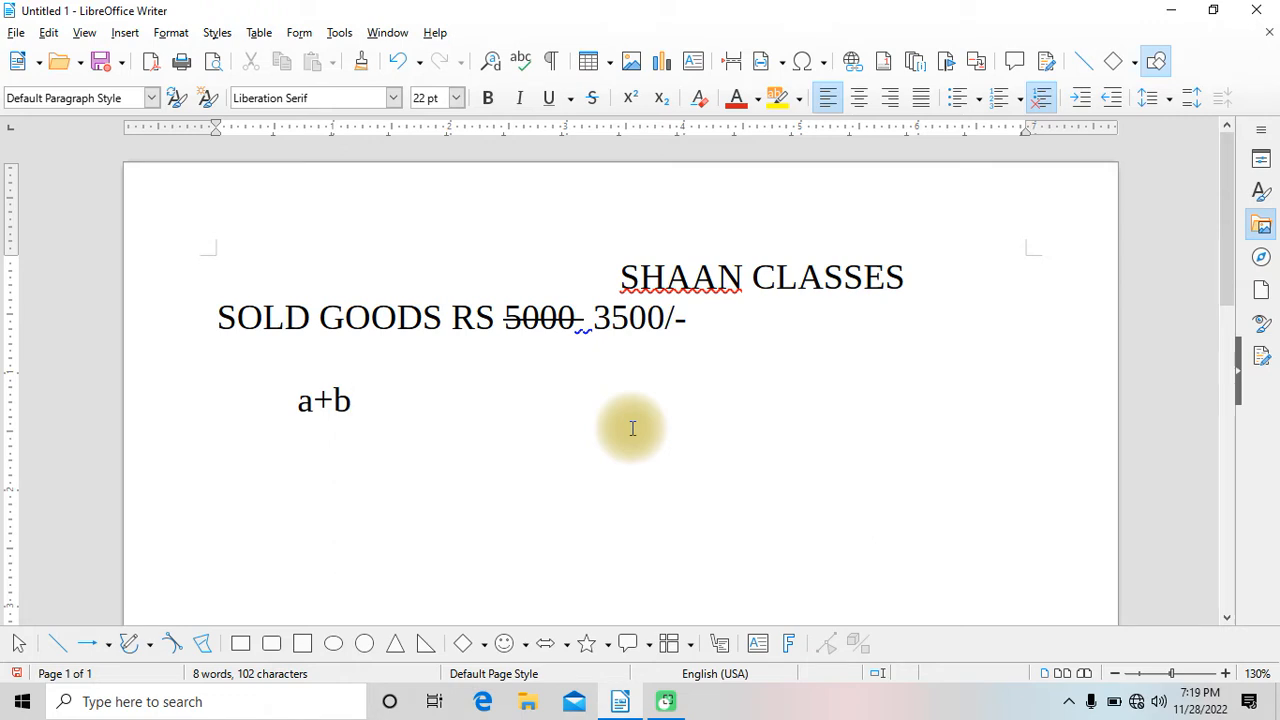
pyautogui.press('Menu')
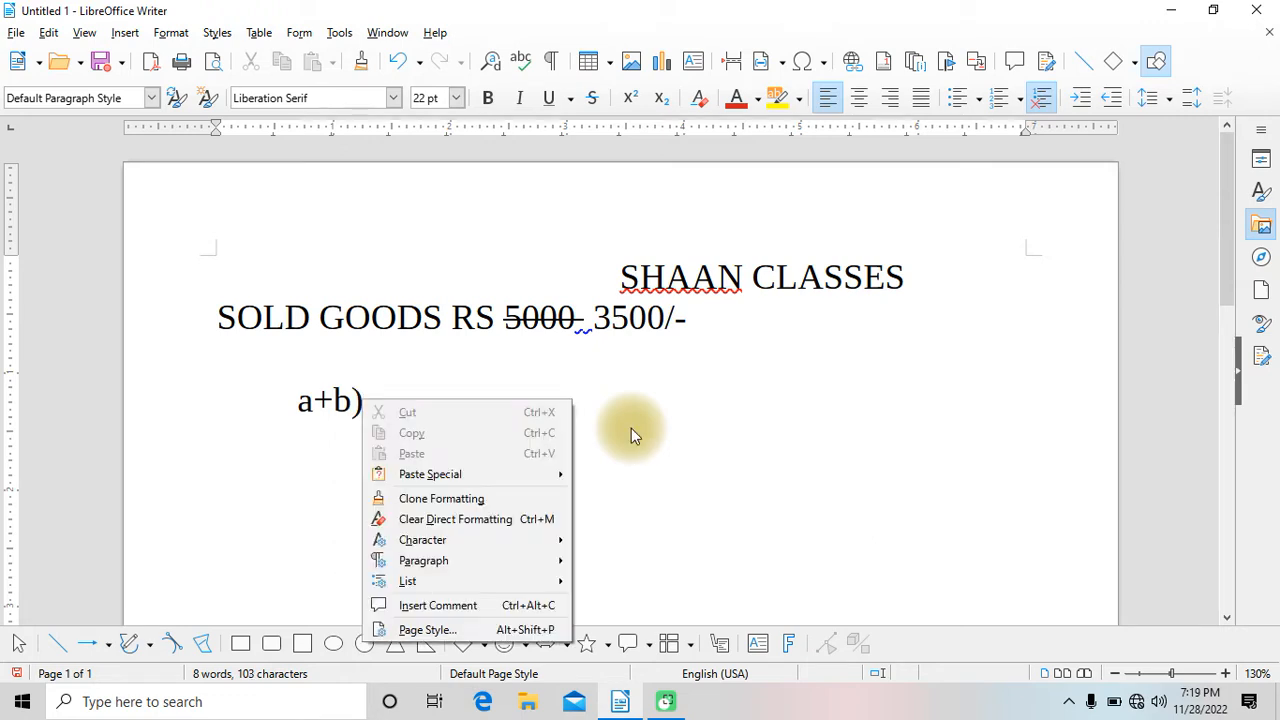
pyautogui.click(305, 400)
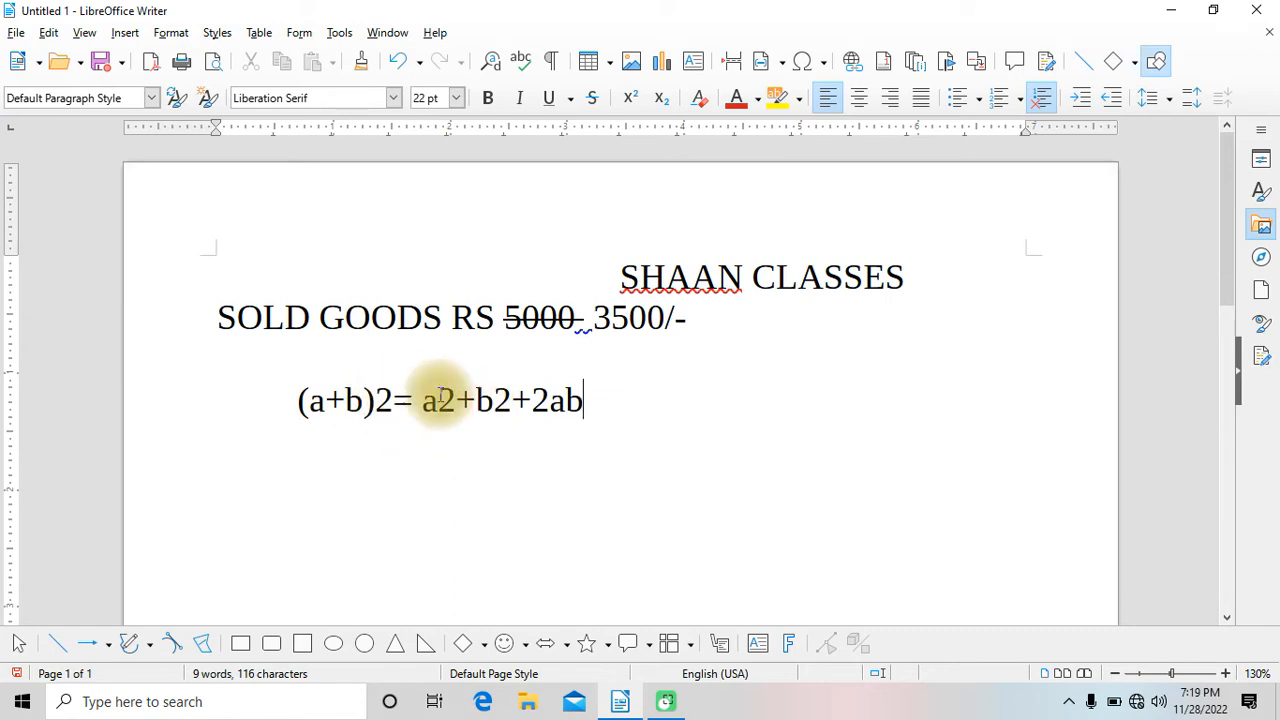
# Format the 2 after (a+b) in the algebra formula as superscript.
pyautogui.moveTo(376, 400); pyautogui.dragTo(392, 400)
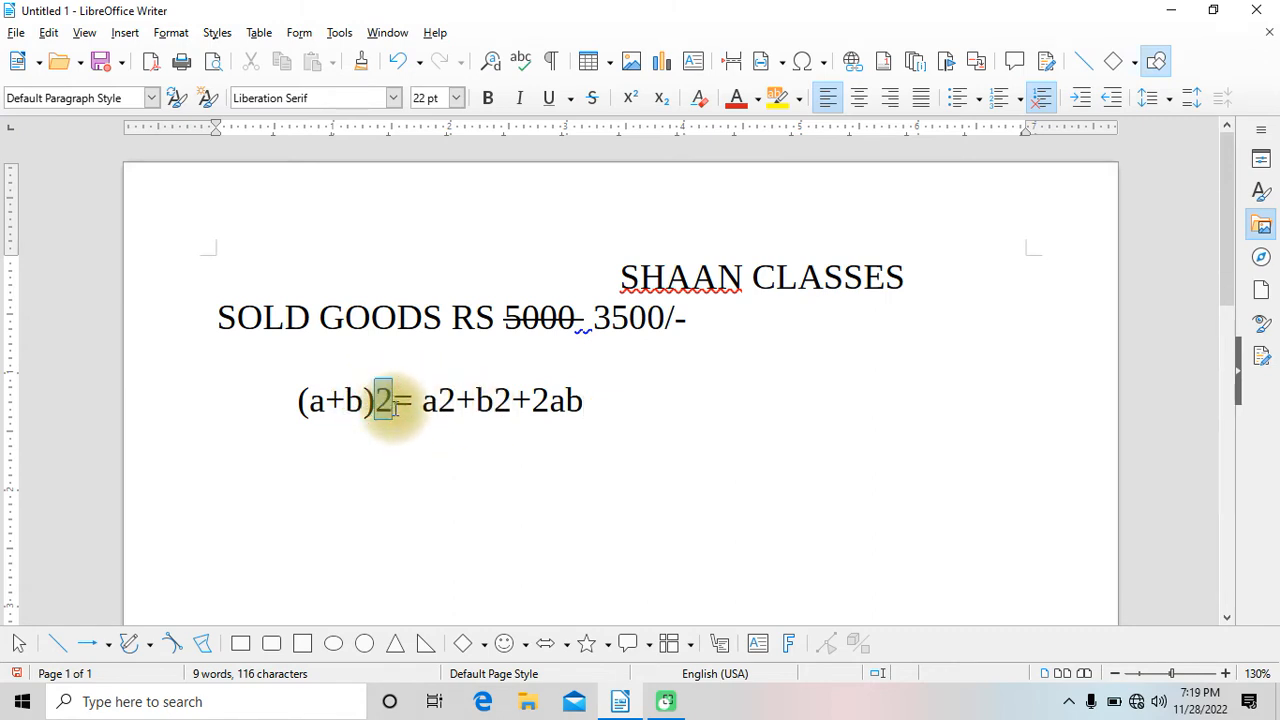
pyautogui.keyDown('shift'); pyautogui.click(456, 394); pyautogui.keyUp('shift')
pyautogui.click(392, 390)
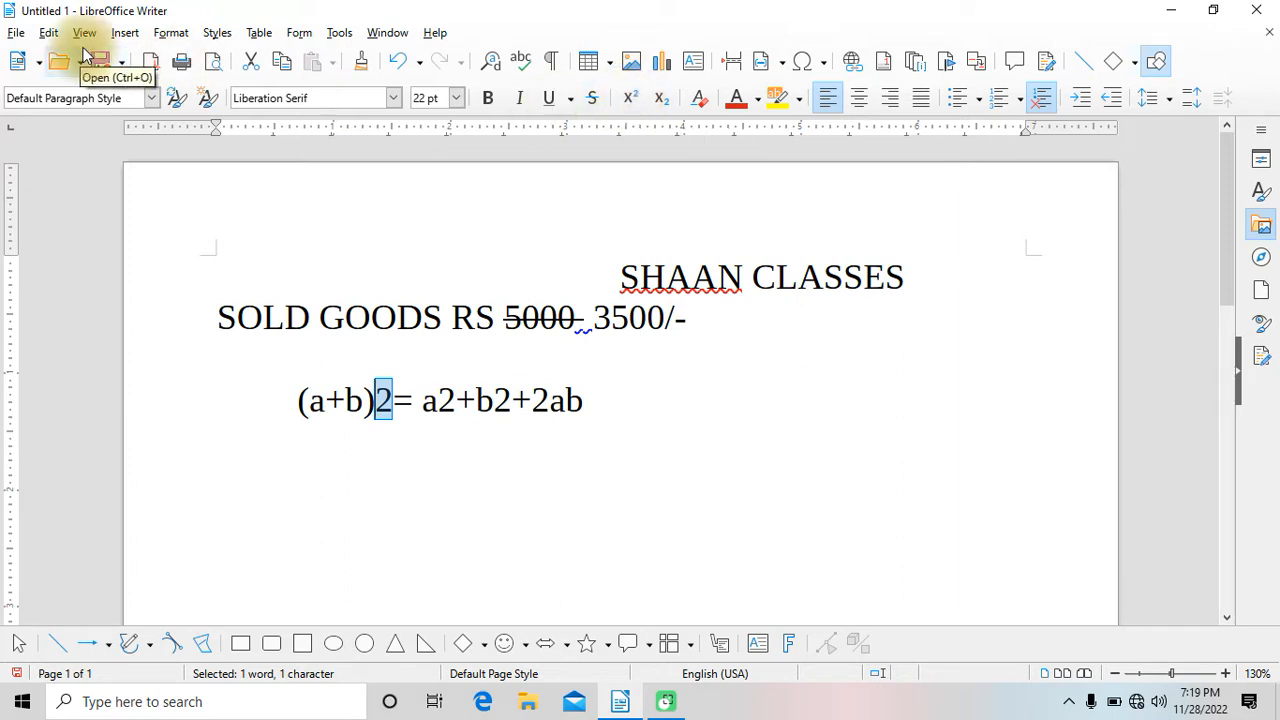
pyautogui.click(168, 34)
pyautogui.moveTo(237, 56)
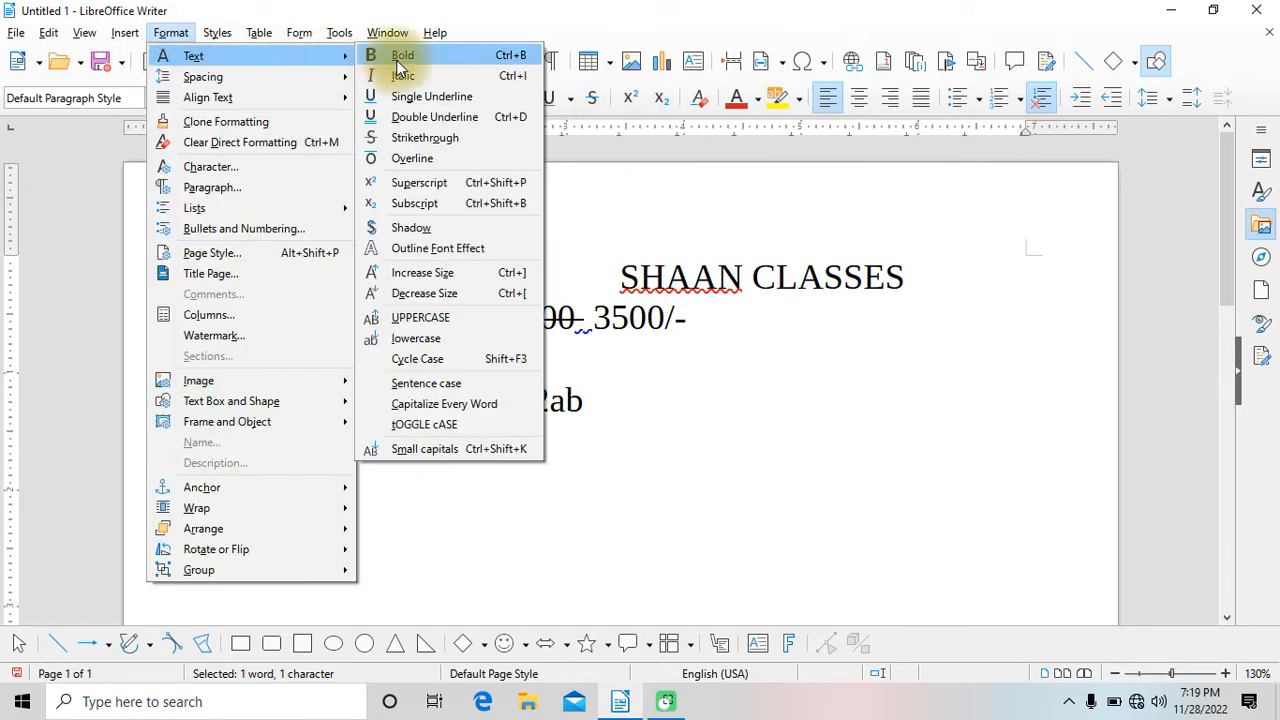
pyautogui.click(499, 182)
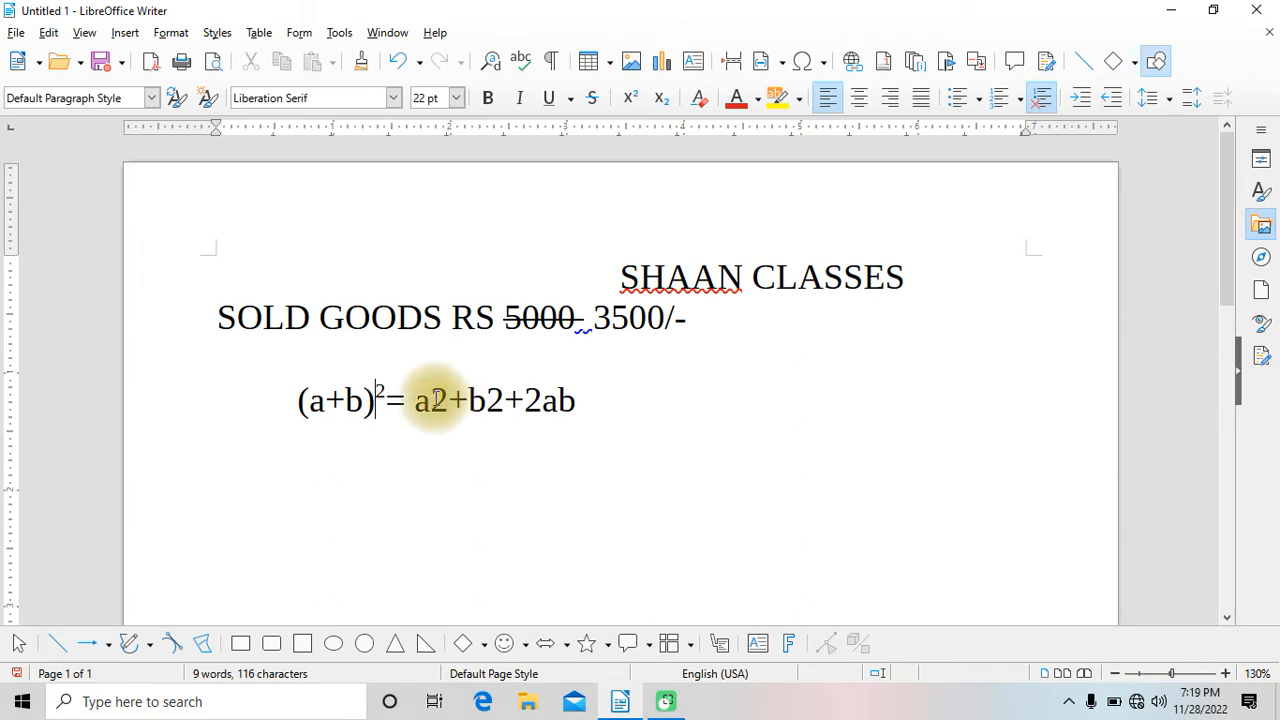
# Make the 2 after a and the 2 after b on the formula's right-hand side superscript.
pyautogui.moveTo(430, 400); pyautogui.dragTo(447, 400)
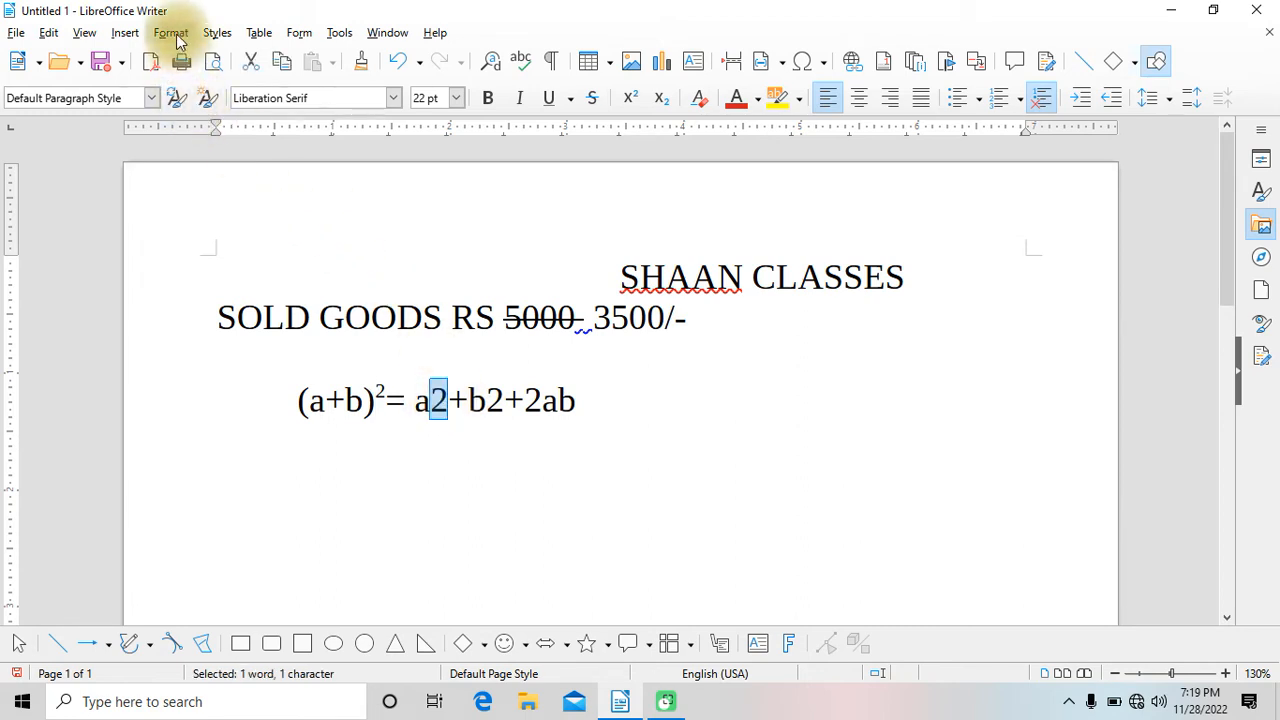
pyautogui.click(170, 32)
pyautogui.moveTo(265, 57)
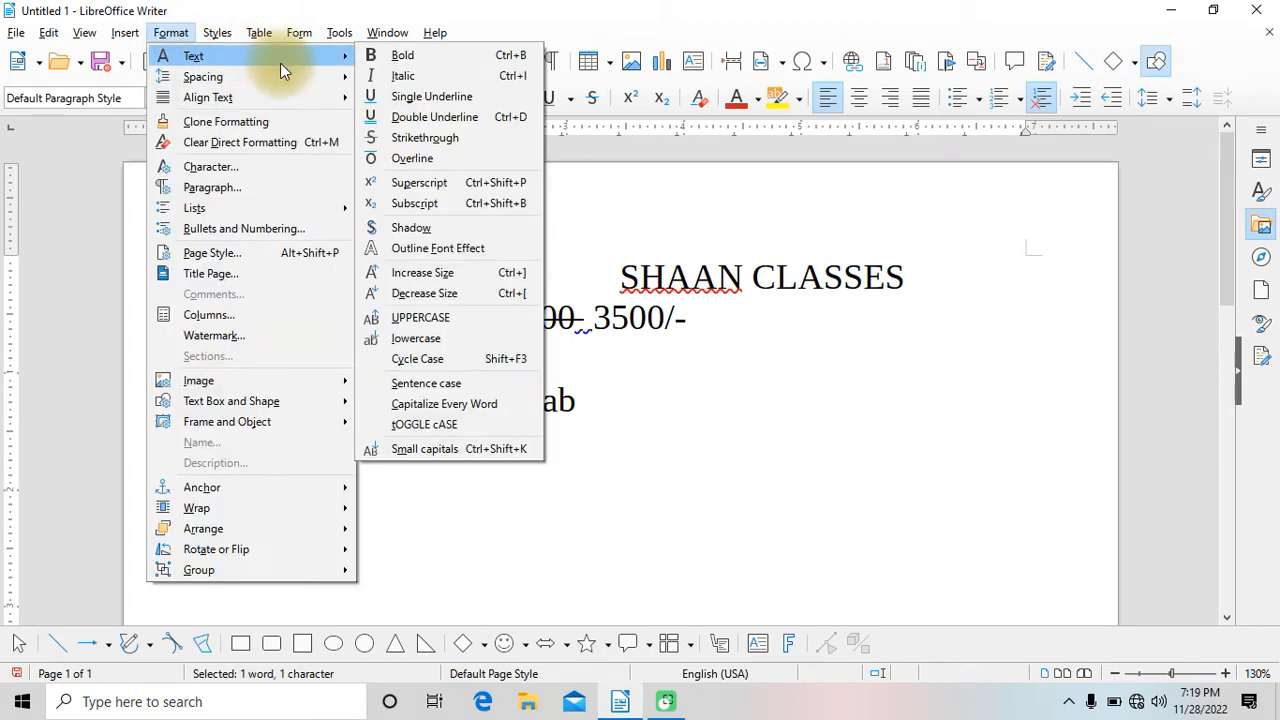
pyautogui.click(428, 183)
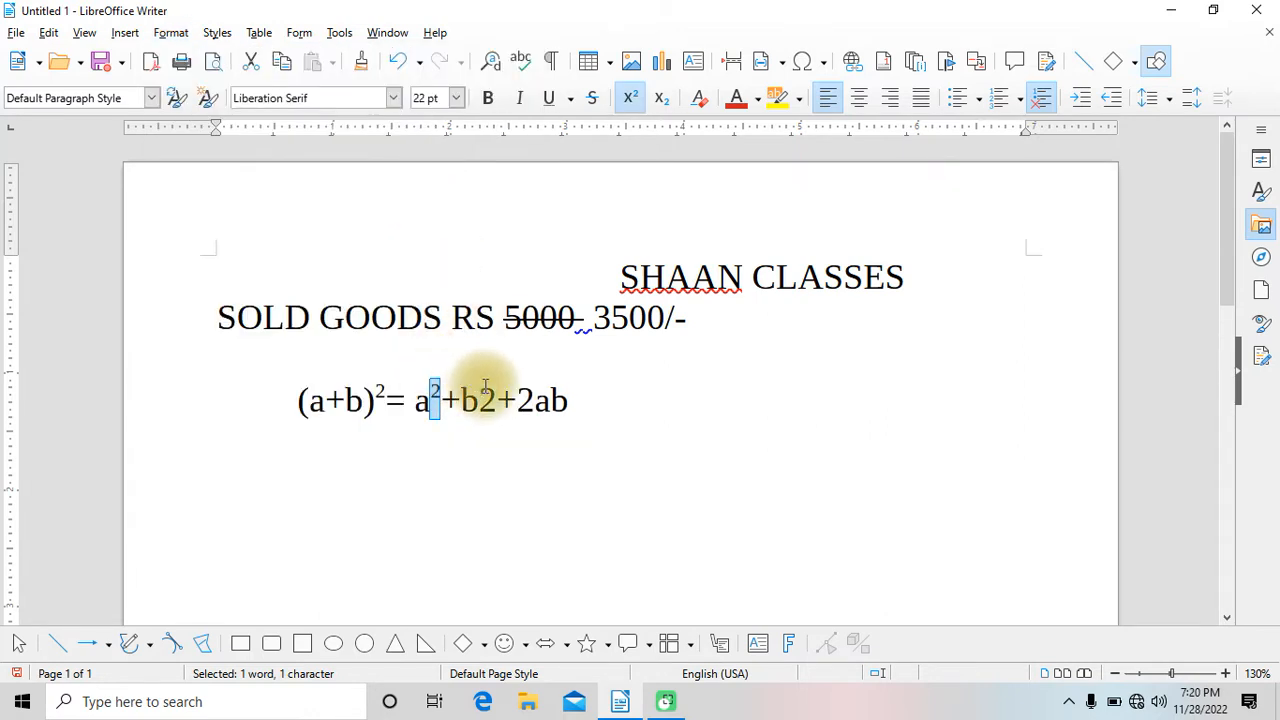
pyautogui.moveTo(479, 398); pyautogui.dragTo(495, 398)
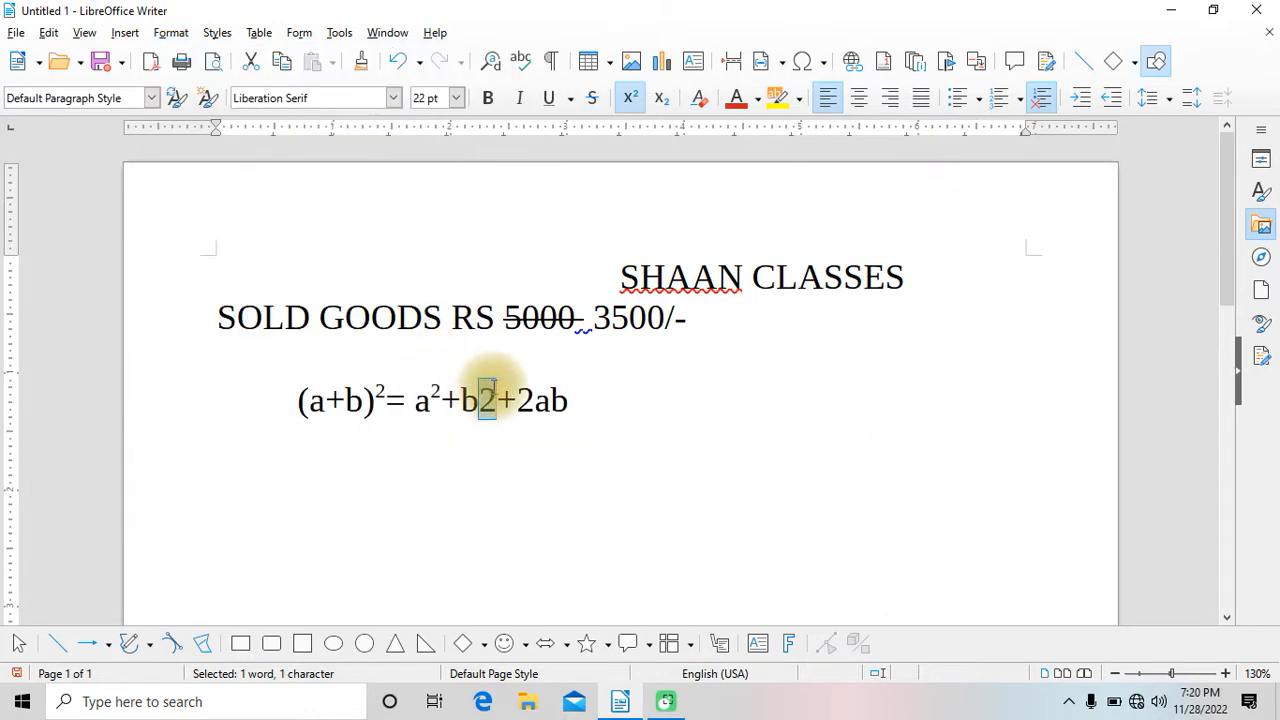
pyautogui.click(177, 34)
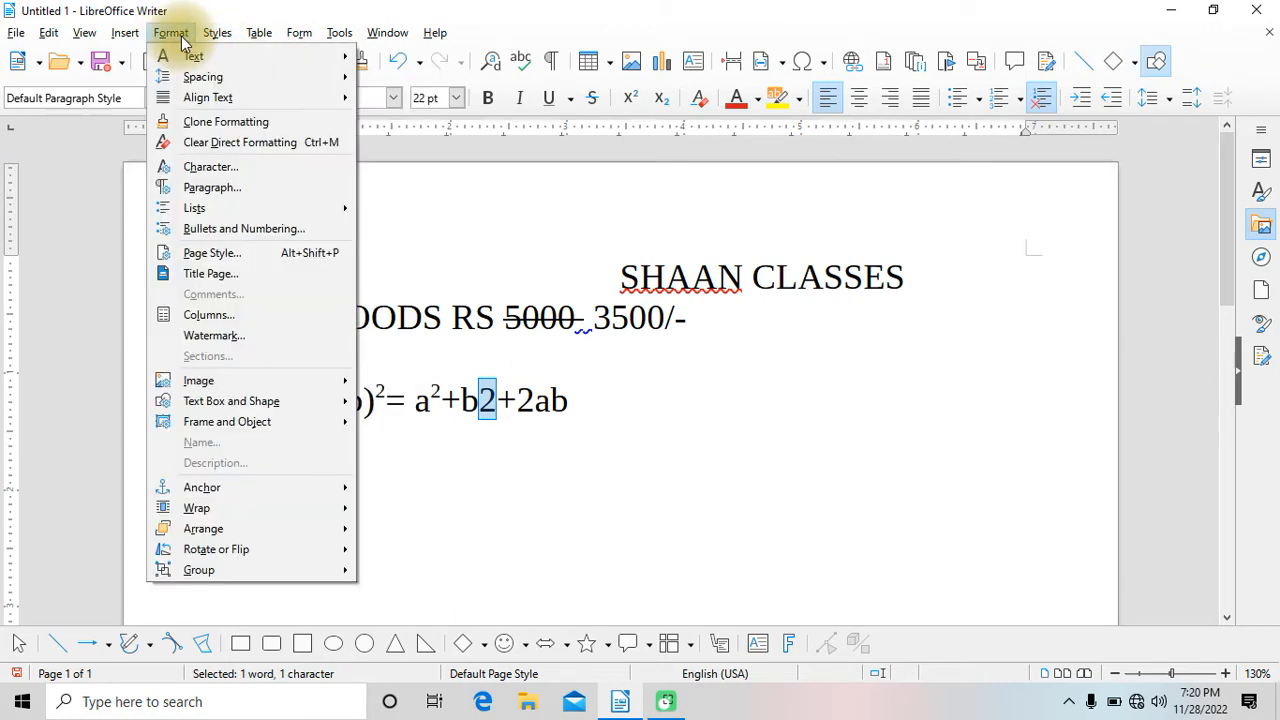
pyautogui.moveTo(314, 56)
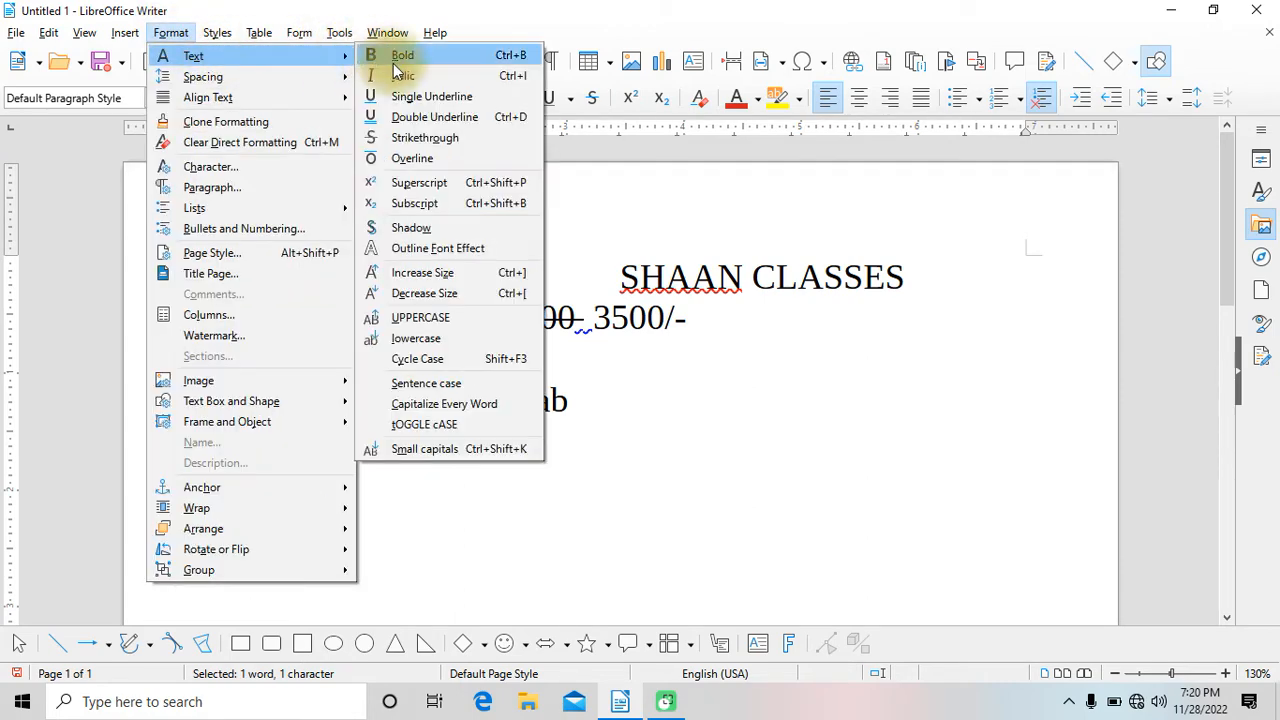
pyautogui.click(416, 184)
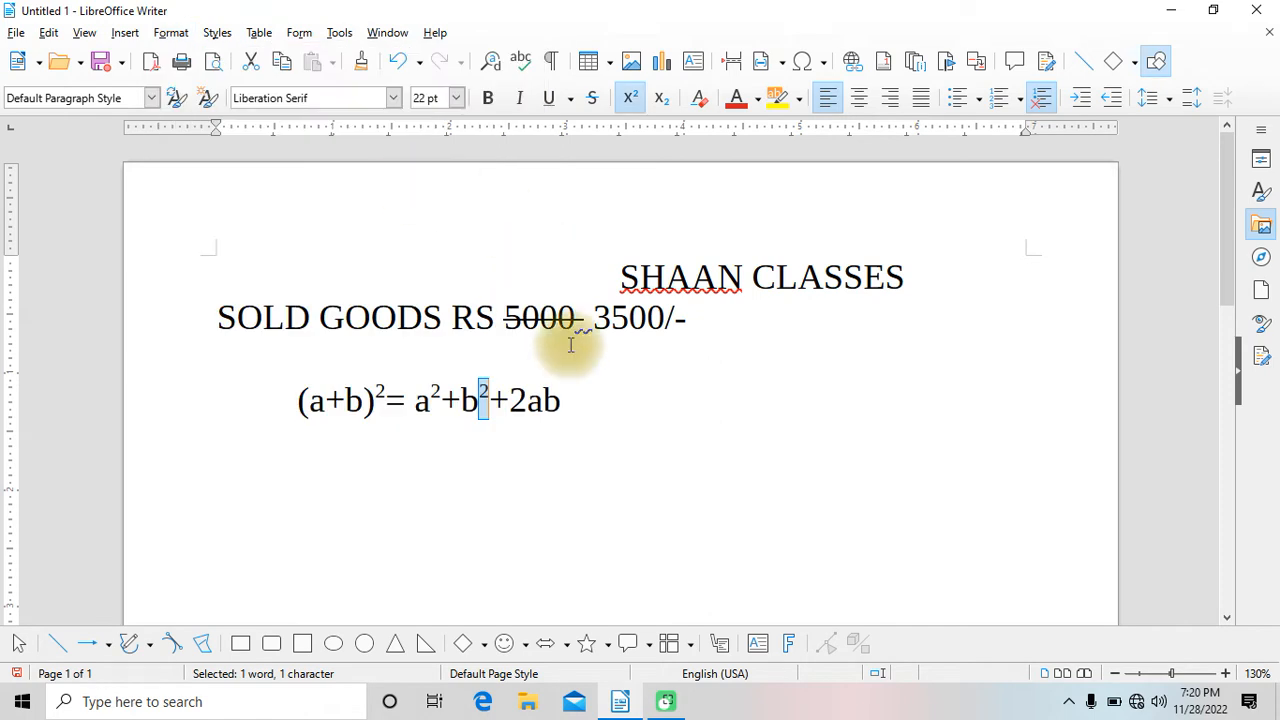
# Write H2SO4 on a new line below the algebra formula and format its 2 as subscript.
pyautogui.click(560, 405)
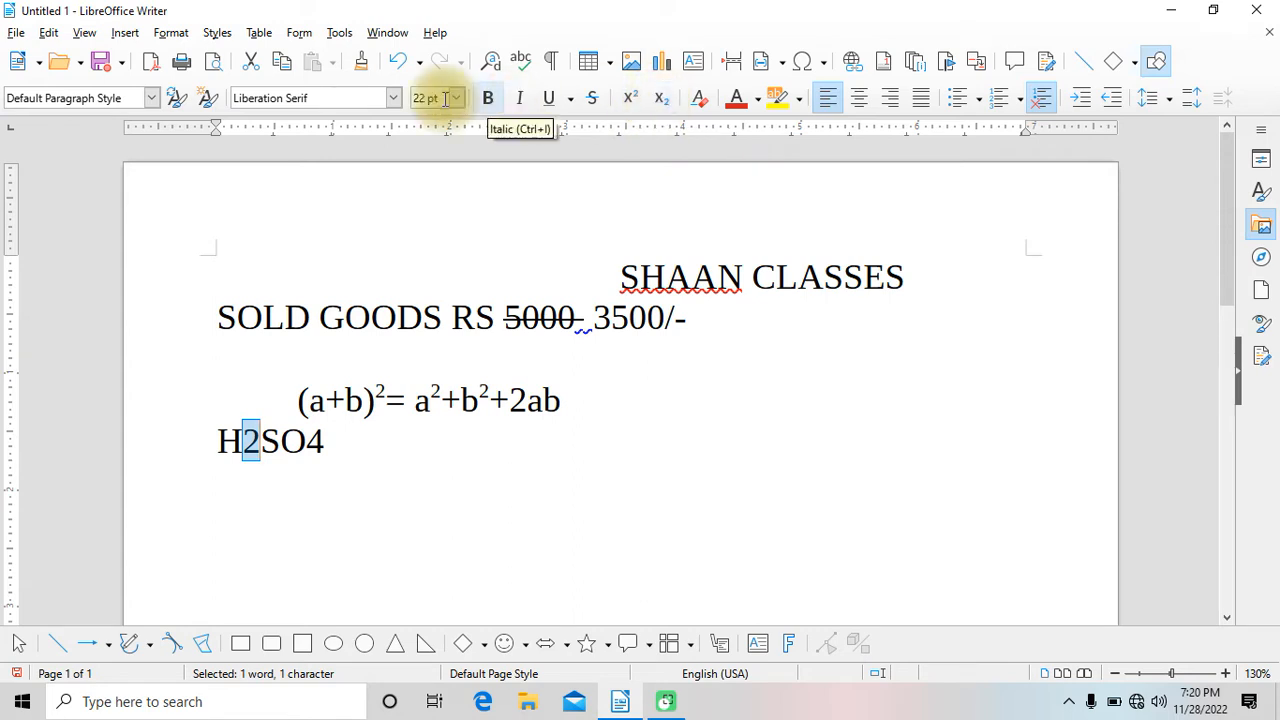
pyautogui.click(170, 32)
pyautogui.moveTo(345, 55)
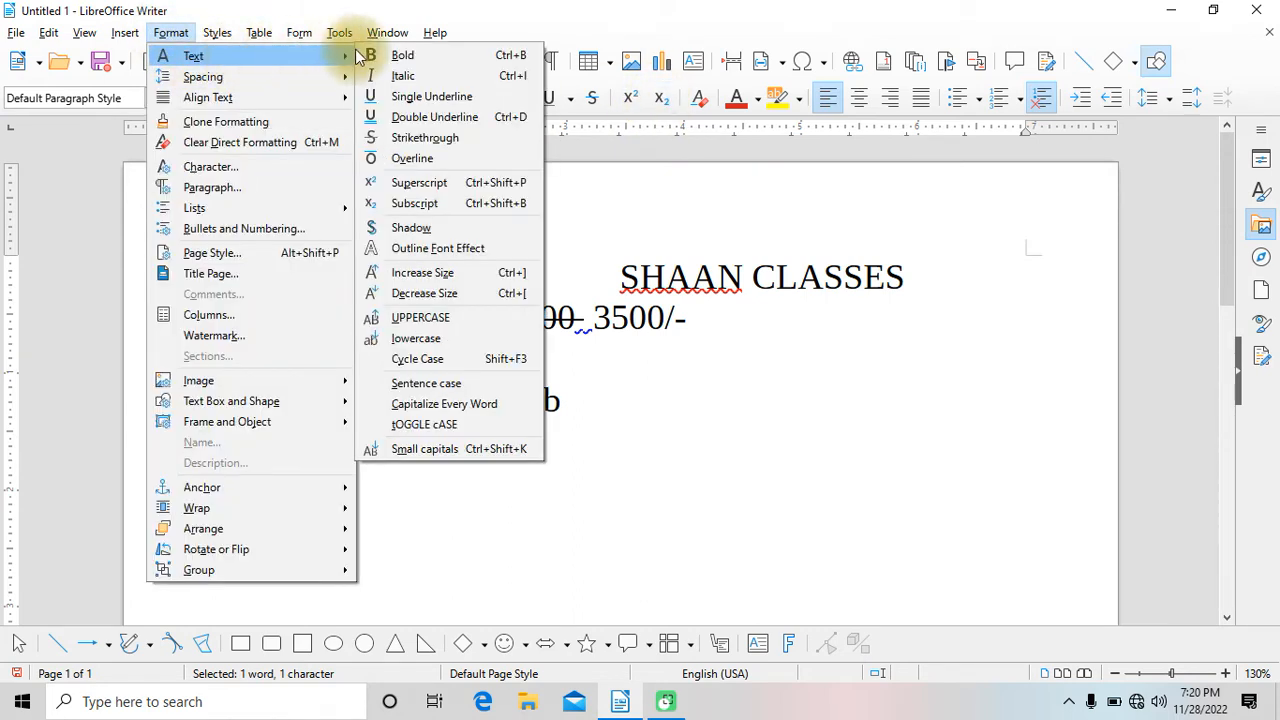
pyautogui.click(418, 203)
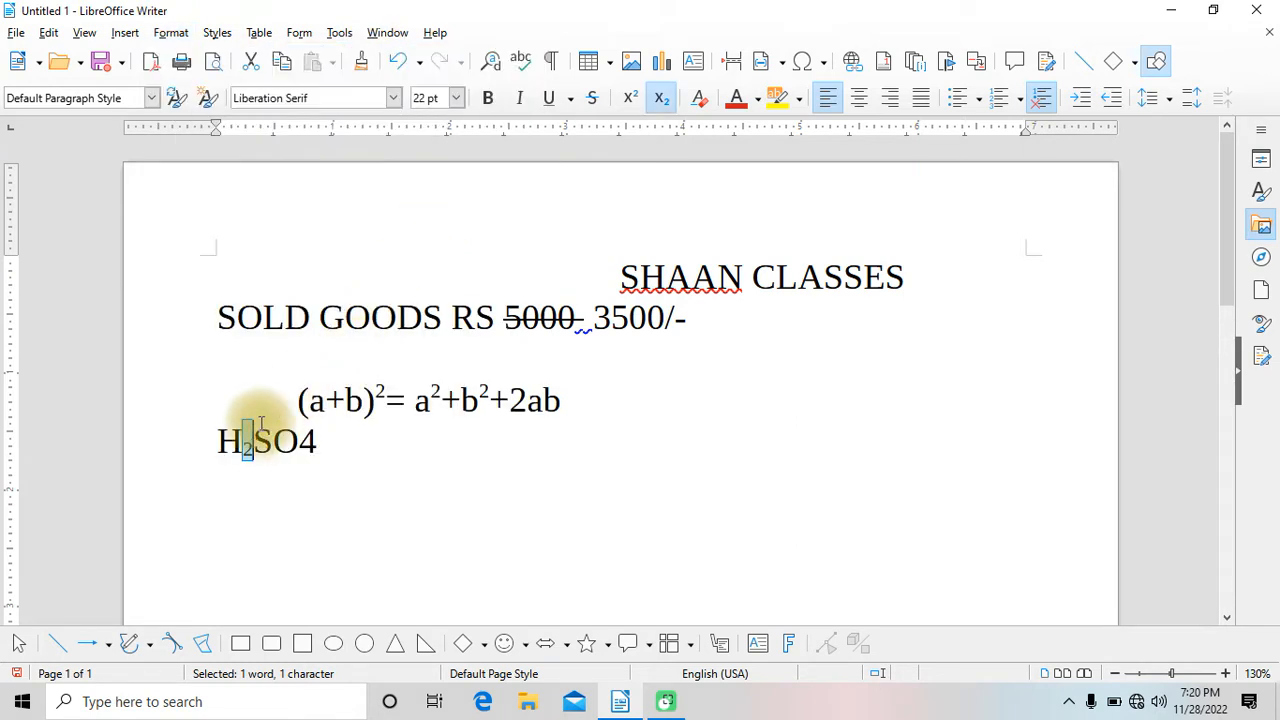
# Format the 4 at the end of H2SO4 as subscript and deselect it.
pyautogui.moveTo(300, 438); pyautogui.dragTo(322, 438)
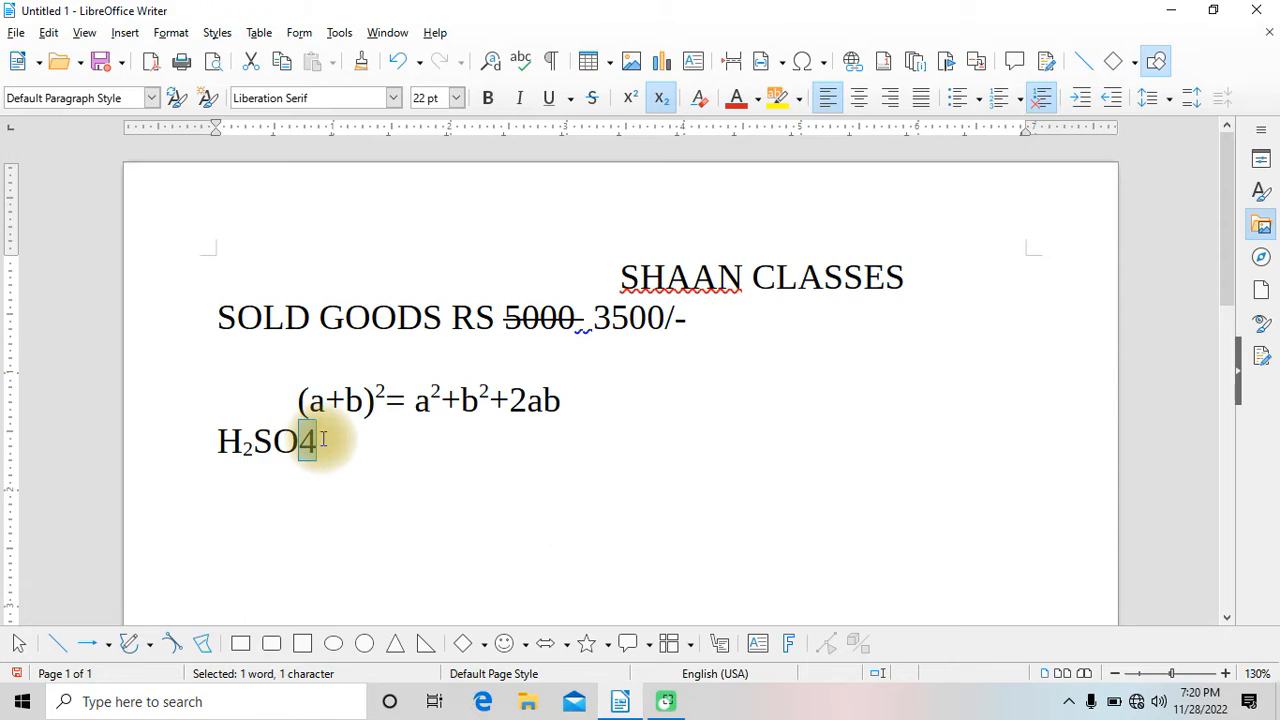
pyautogui.click(177, 30)
pyautogui.moveTo(218, 36)
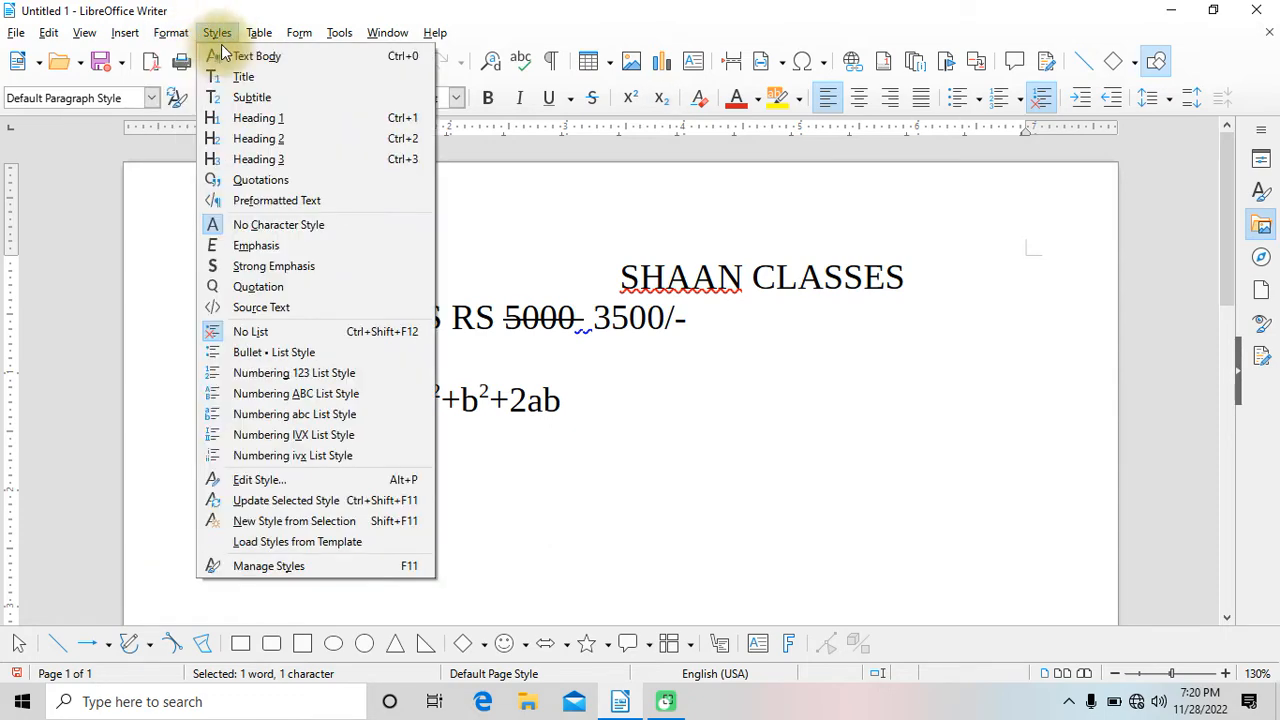
pyautogui.moveTo(171, 33)
pyautogui.moveTo(345, 55)
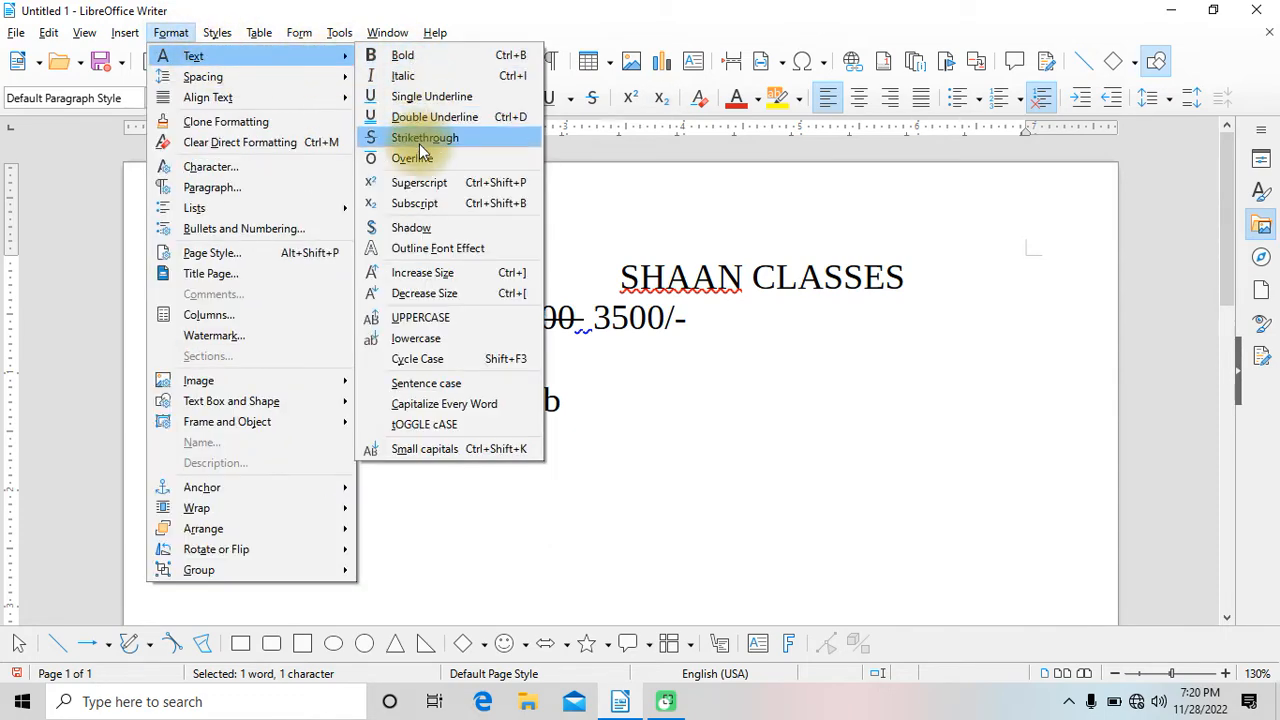
pyautogui.click(422, 205)
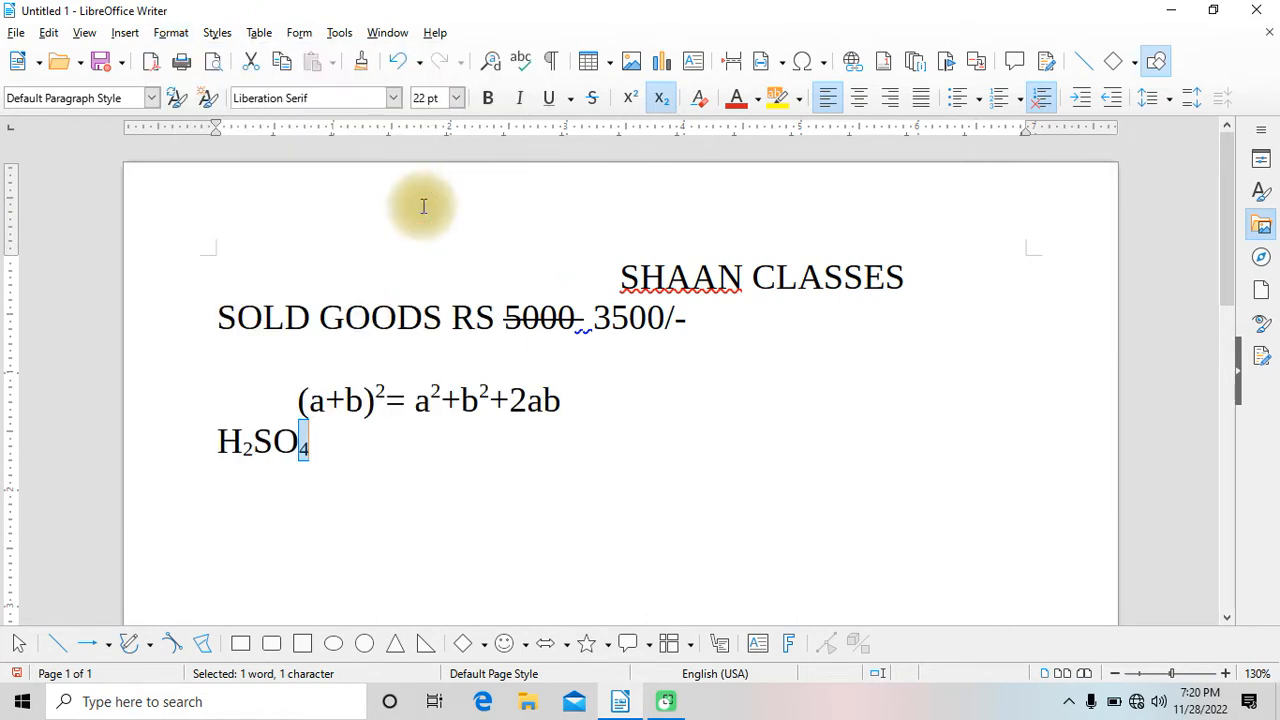
pyautogui.click(357, 440)
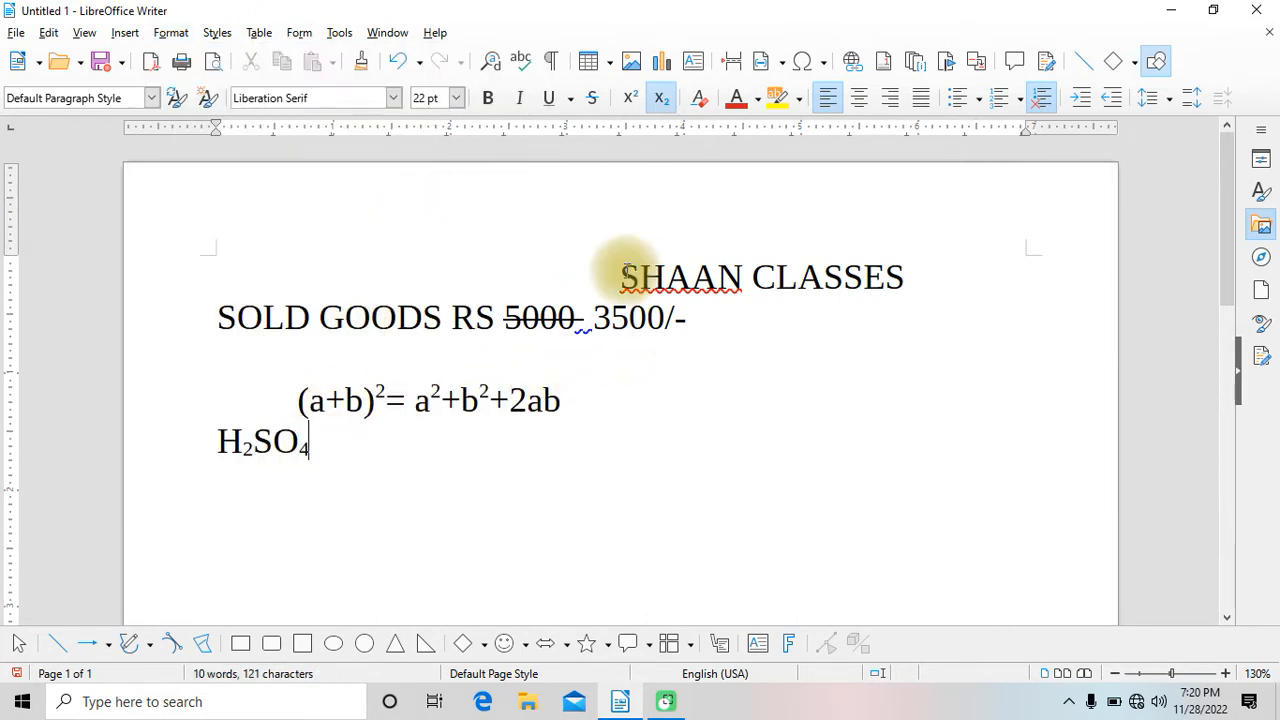
# Select the SHAAN CLASSES heading and increase its font size to 28 pt.
pyautogui.moveTo(620, 276); pyautogui.dragTo(947, 272)
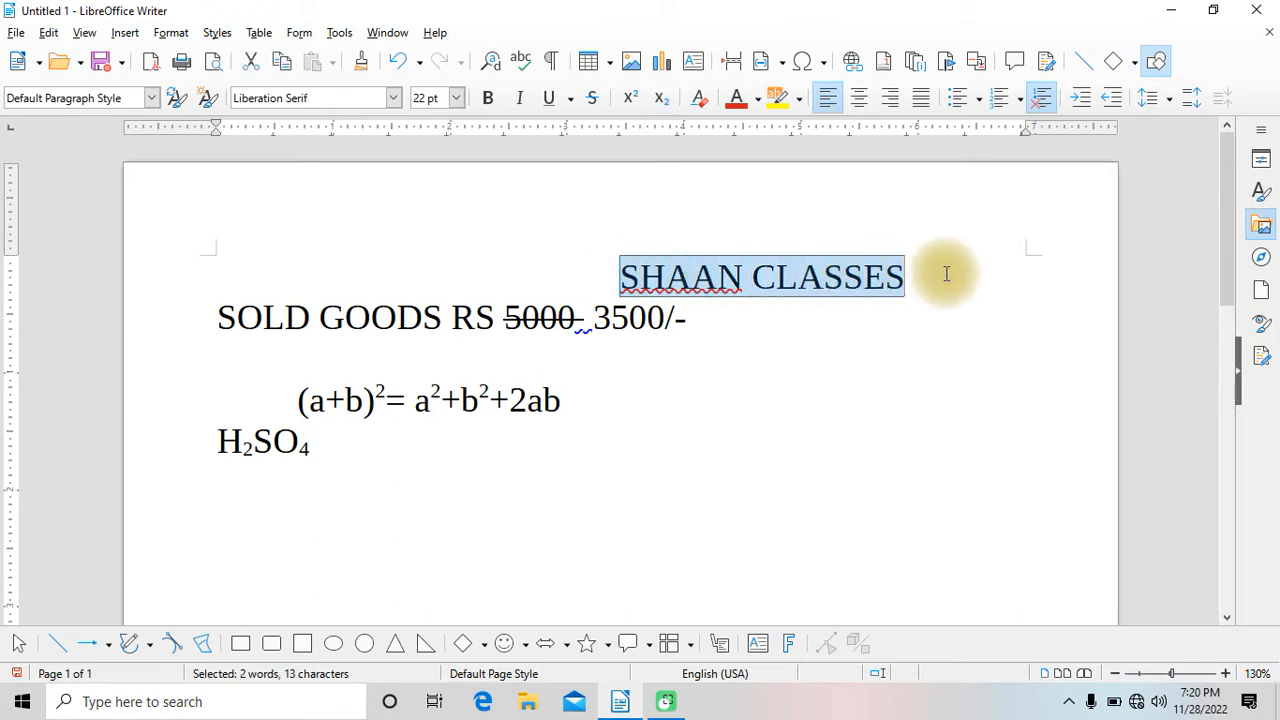
pyautogui.hotkey('ctrl', ']')
pyautogui.hotkey('ctrl', ']')
pyautogui.hotkey('ctrl', ']')
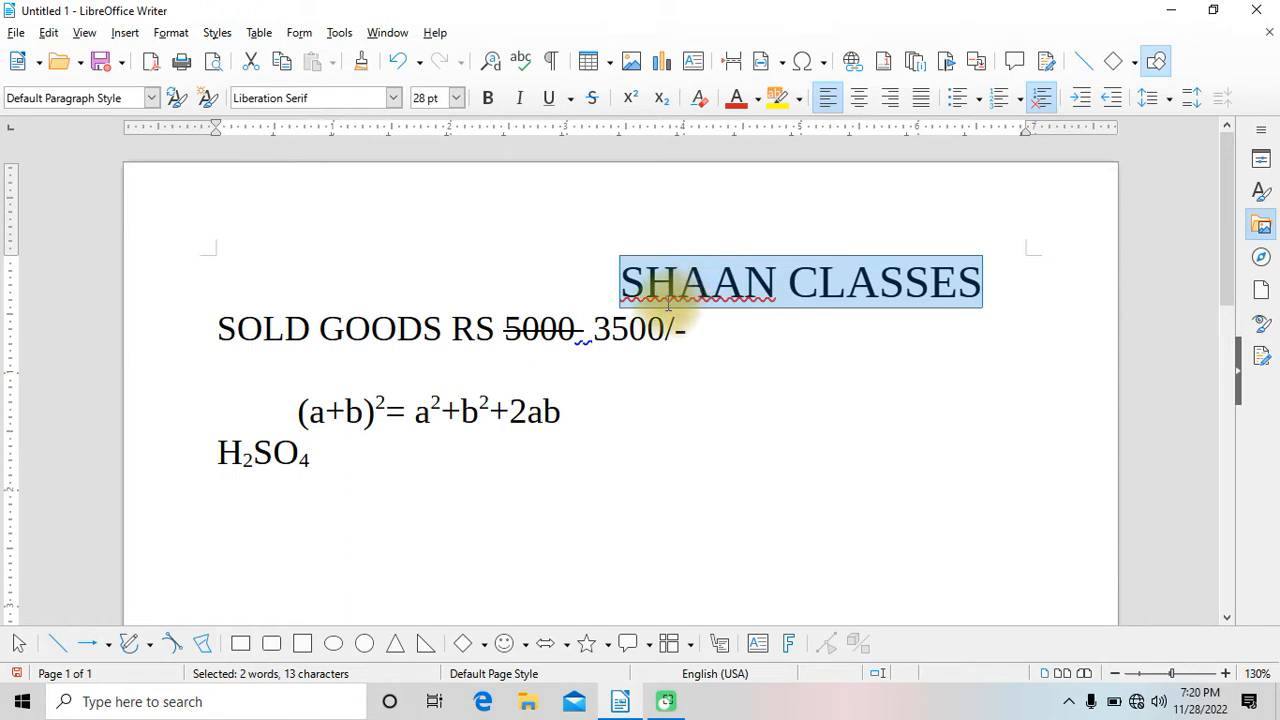
# Apply the Shadow text effect to the SHAAN CLASSES heading and deselect it.
pyautogui.click(170, 32)
pyautogui.moveTo(194, 56)
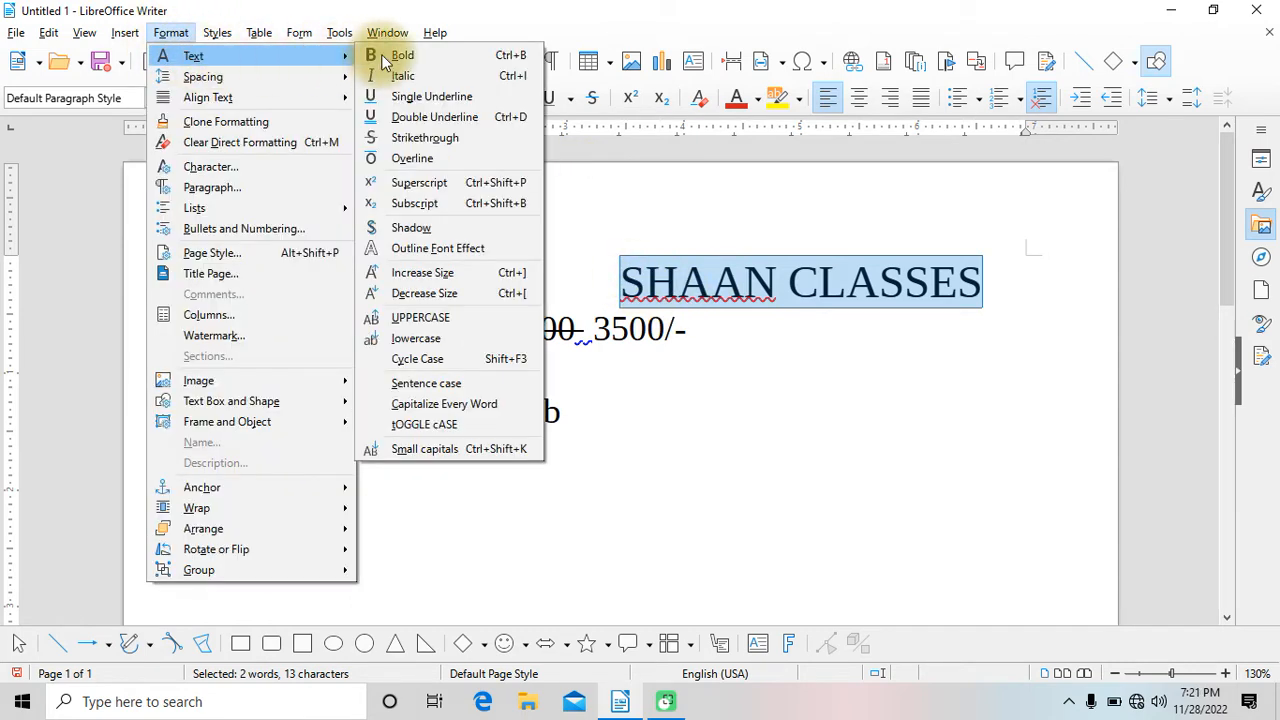
pyautogui.click(417, 228)
pyautogui.click(843, 314)
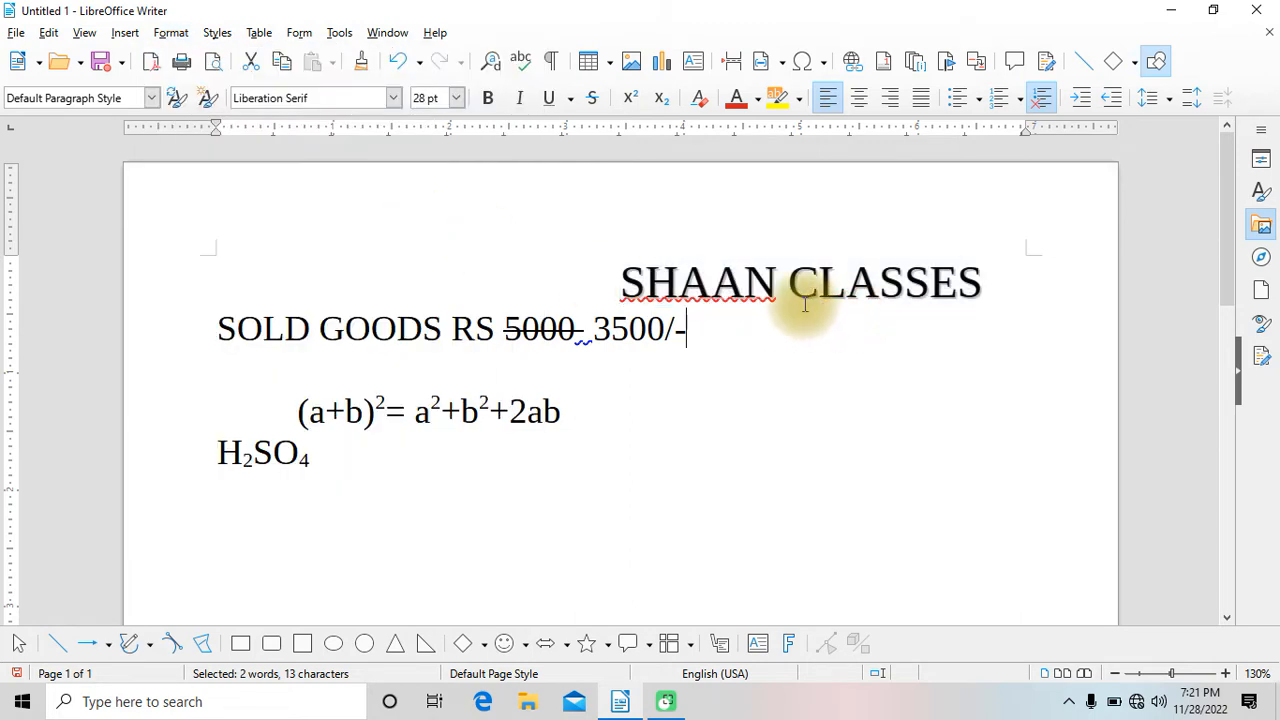
# Enlarge the SHAAN CLASSES heading to 34 pt and delete blank space before it so that it fits on one line.
pyautogui.moveTo(620, 282); pyautogui.dragTo(995, 262)
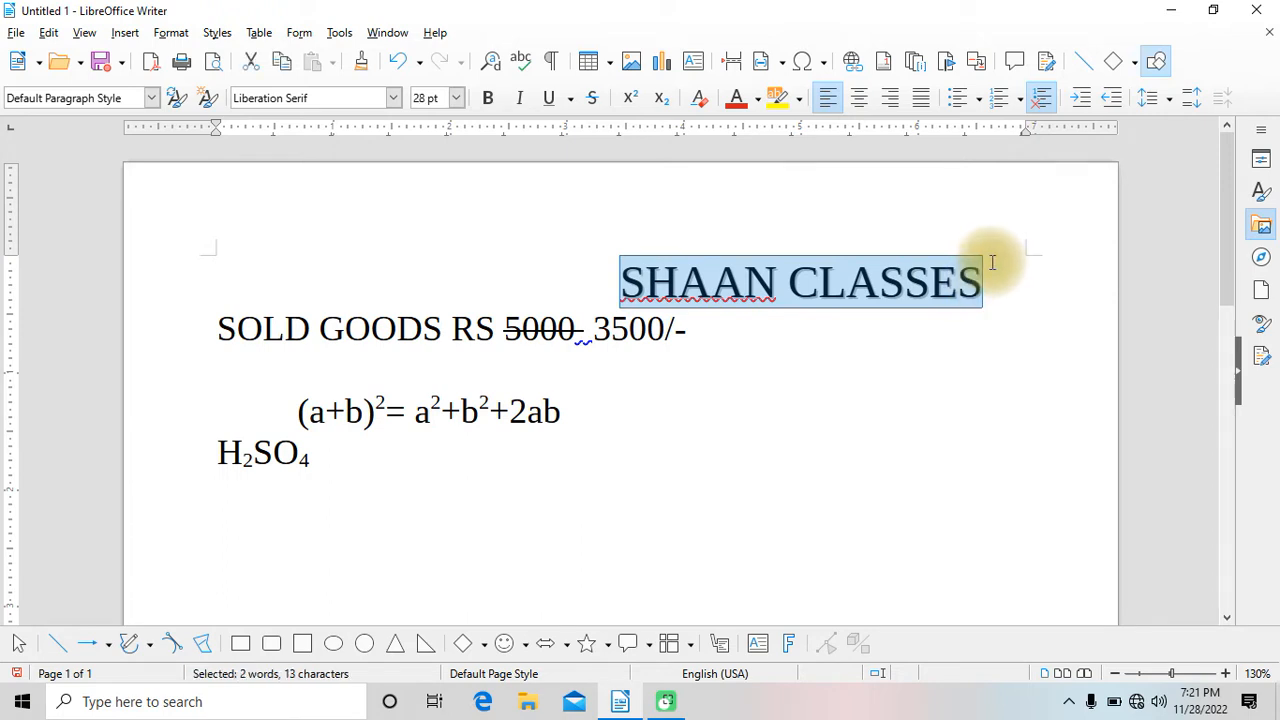
pyautogui.hotkey('ctrl', ']')
pyautogui.hotkey('ctrl', ']')
pyautogui.hotkey('ctrl', ']')
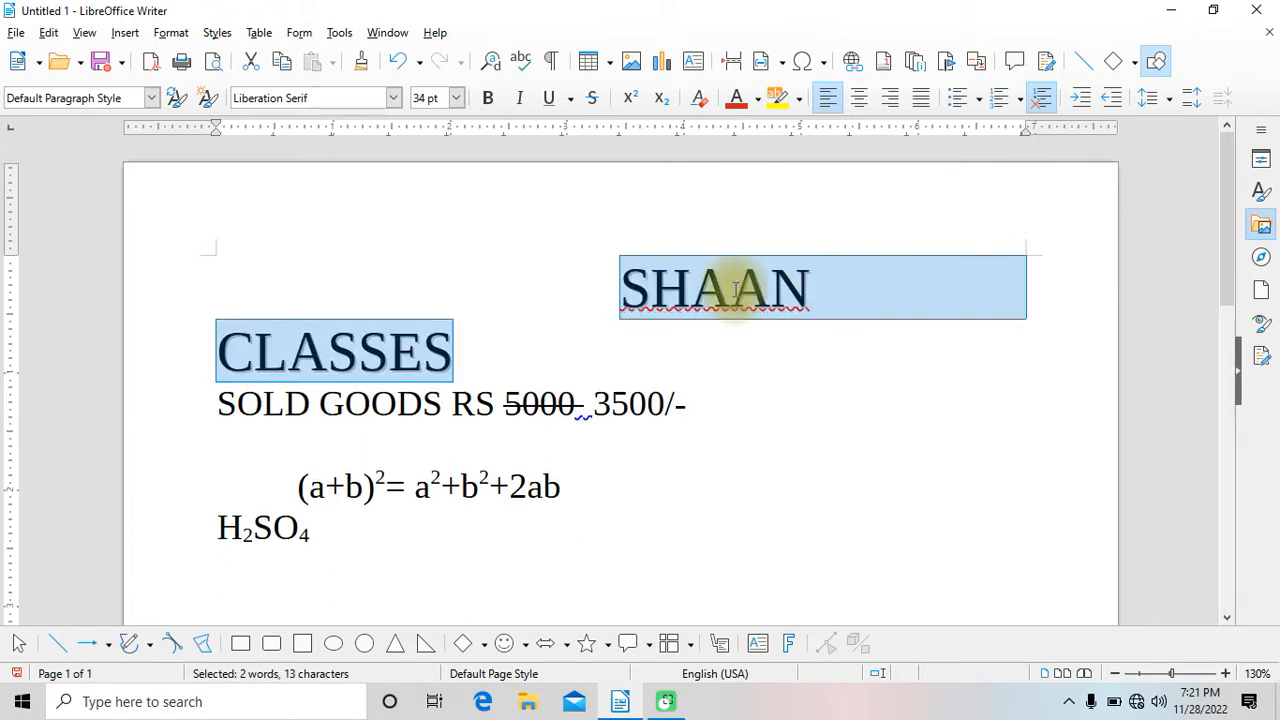
pyautogui.click(612, 297)
pyautogui.press('BackSpace')
pyautogui.press('BackSpace')
pyautogui.press('BackSpace')
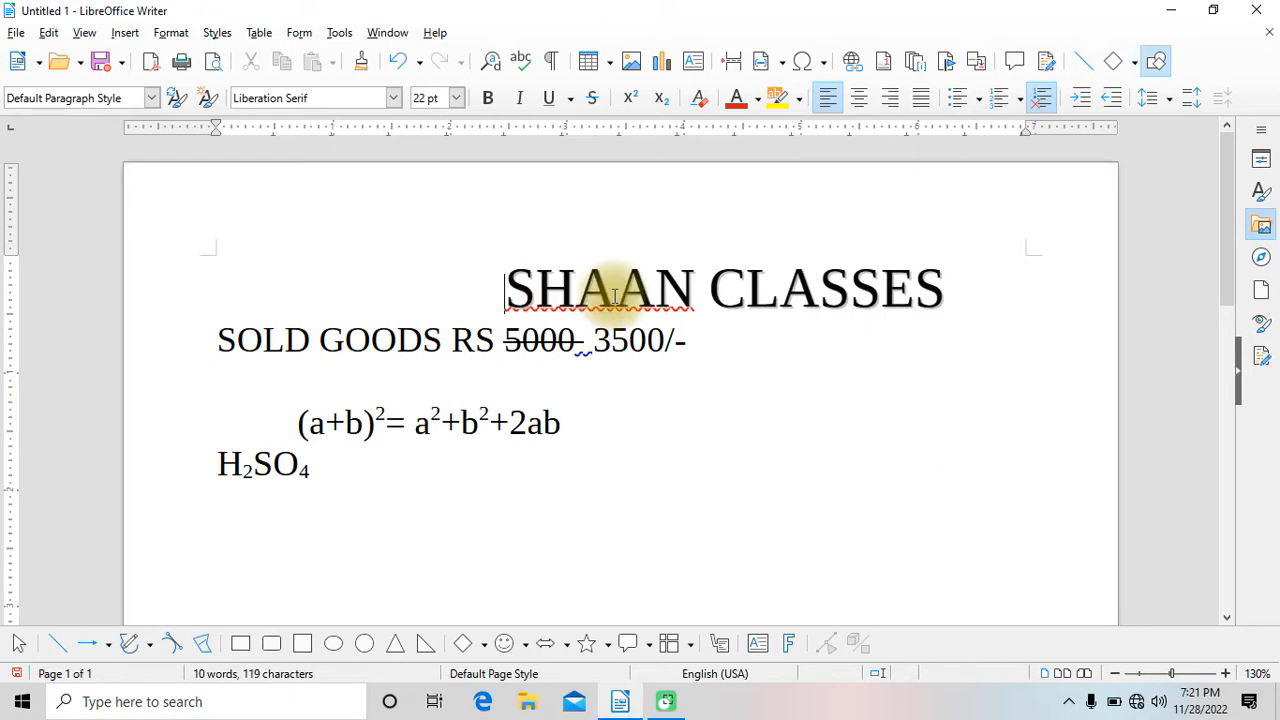
# Ignore all spelling flags for the word SHAAN in the heading.
pyautogui.click(1230, 674)
pyautogui.click(1230, 674)
pyautogui.click(1230, 674)
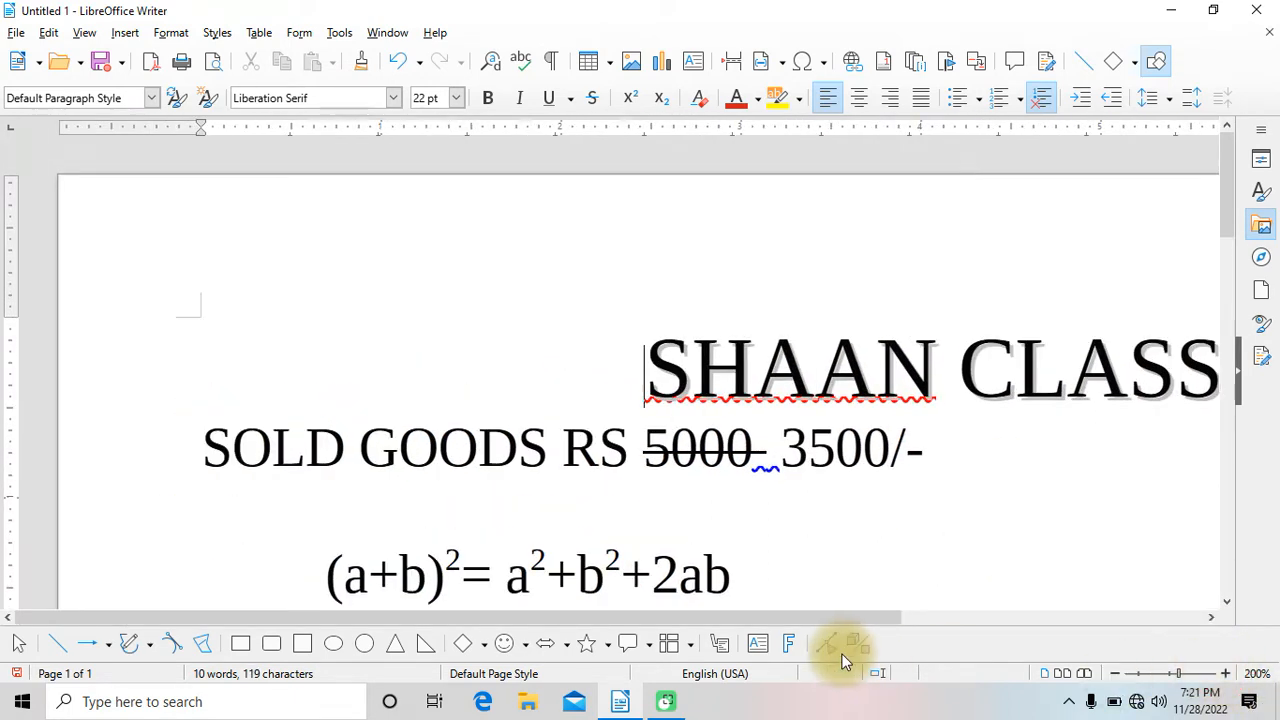
pyautogui.moveTo(820, 614); pyautogui.dragTo(921, 626)
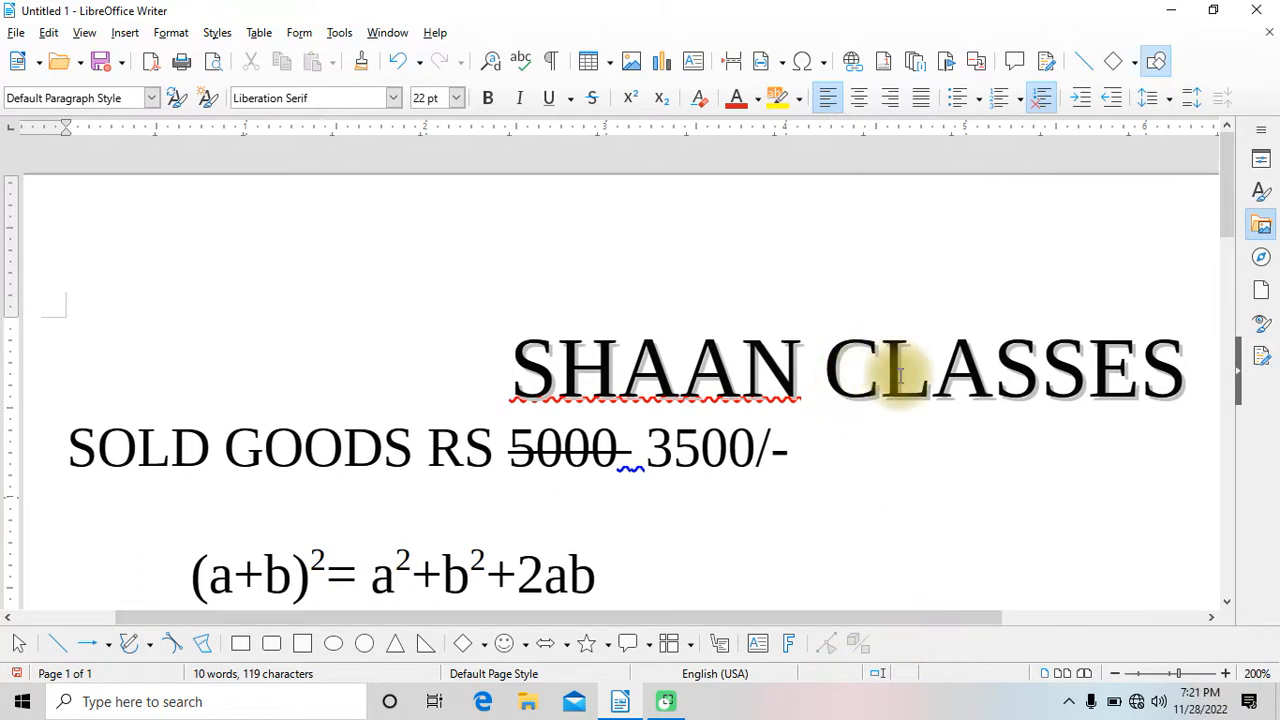
pyautogui.rightClick(567, 366)
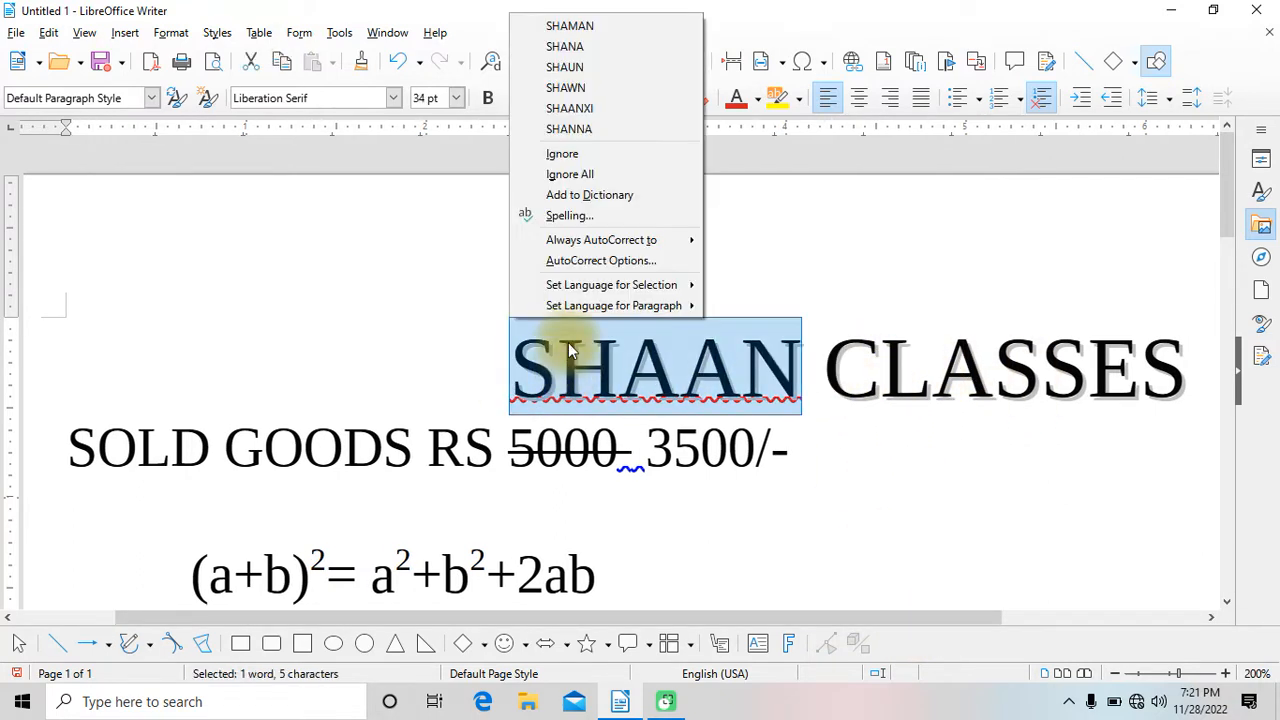
pyautogui.click(571, 177)
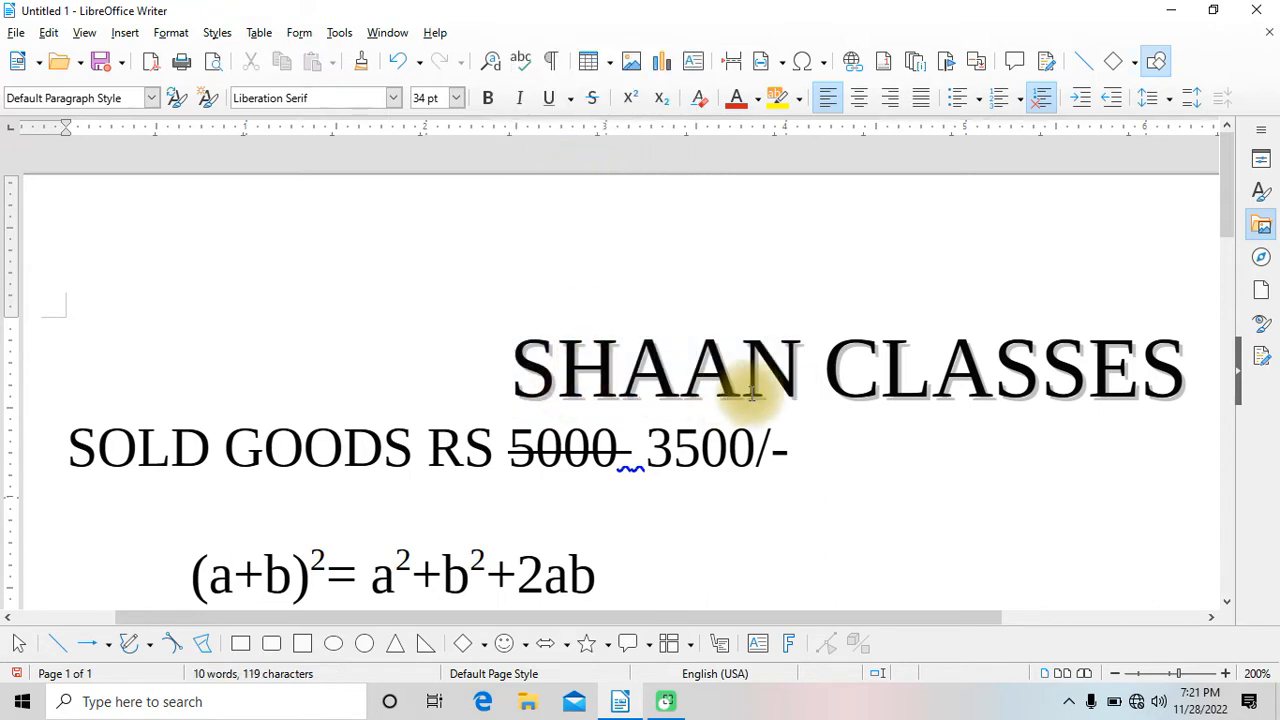
# Select the SHAAN CLASSES heading and remove its Shadow effect.
pyautogui.moveTo(512, 366); pyautogui.dragTo(1157, 357)
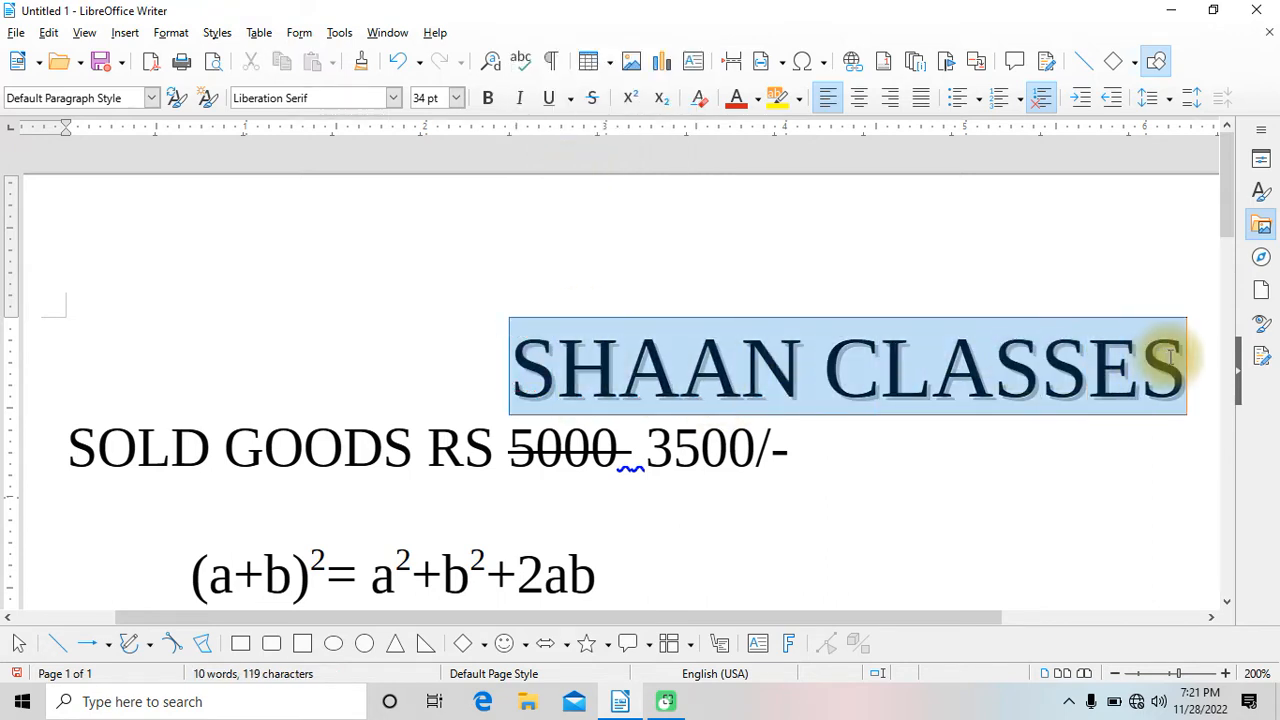
pyautogui.click(168, 33)
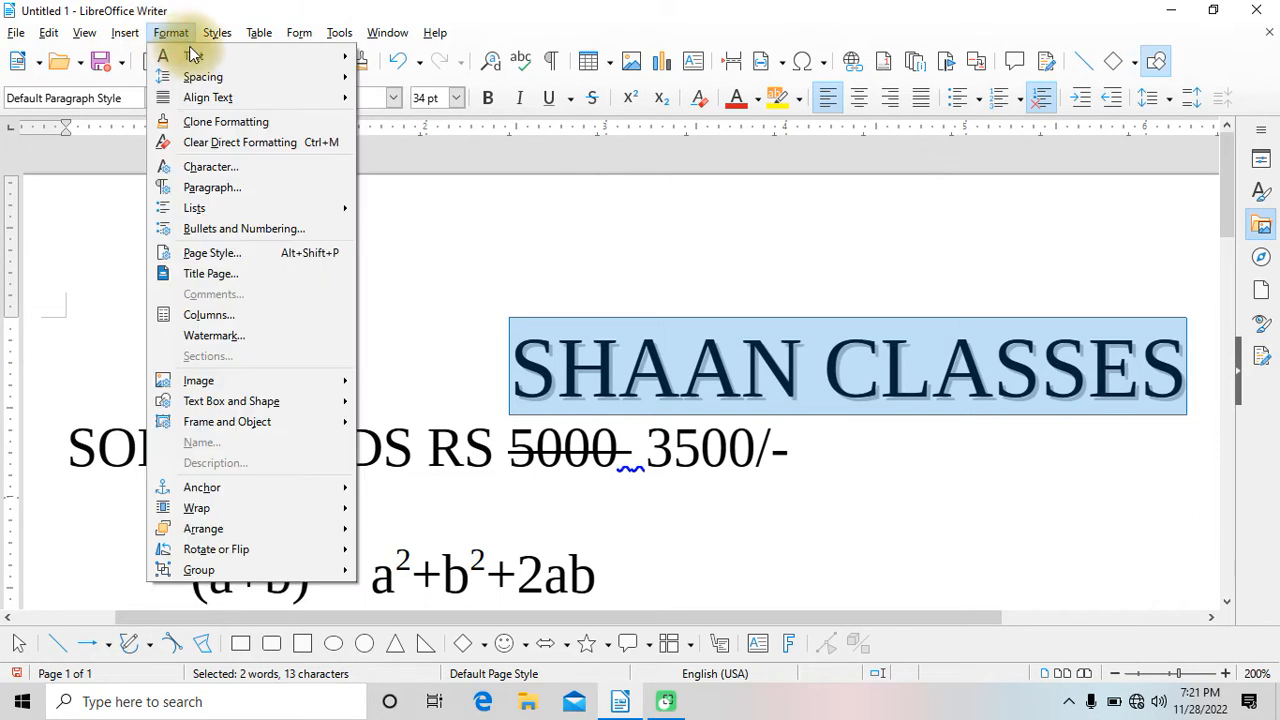
pyautogui.moveTo(238, 57)
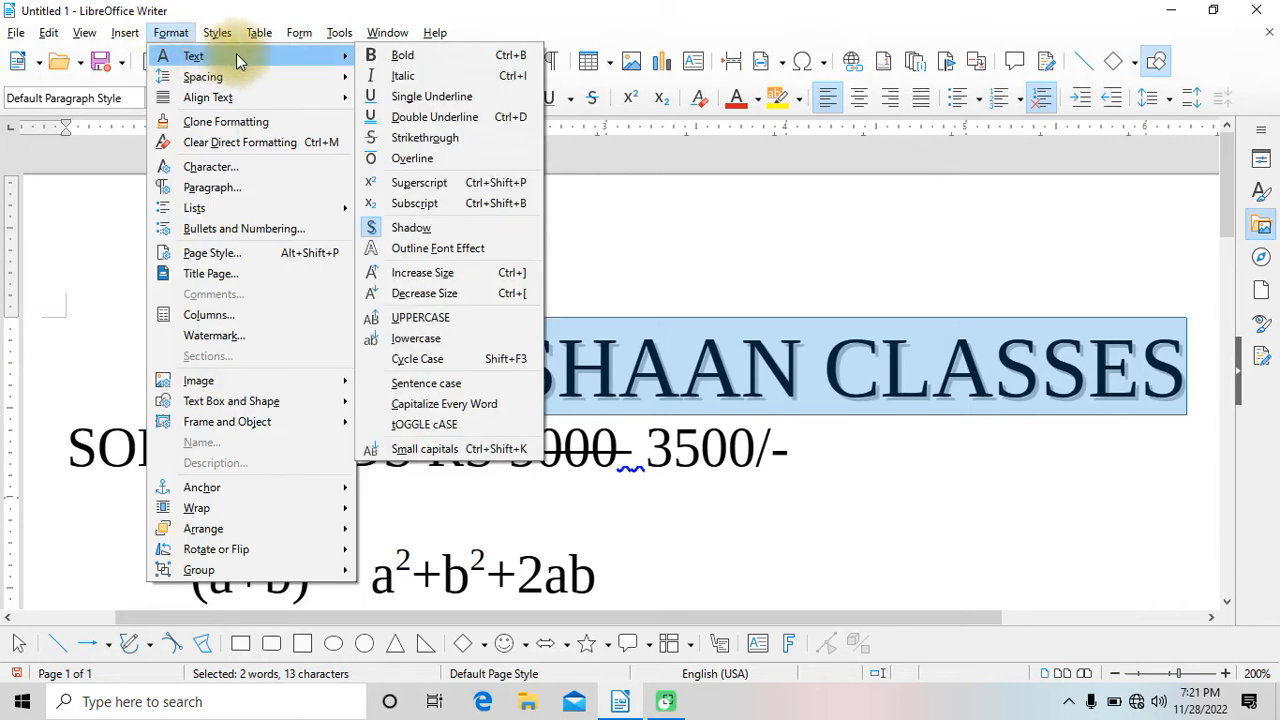
pyautogui.click(410, 229)
pyautogui.click(810, 418)
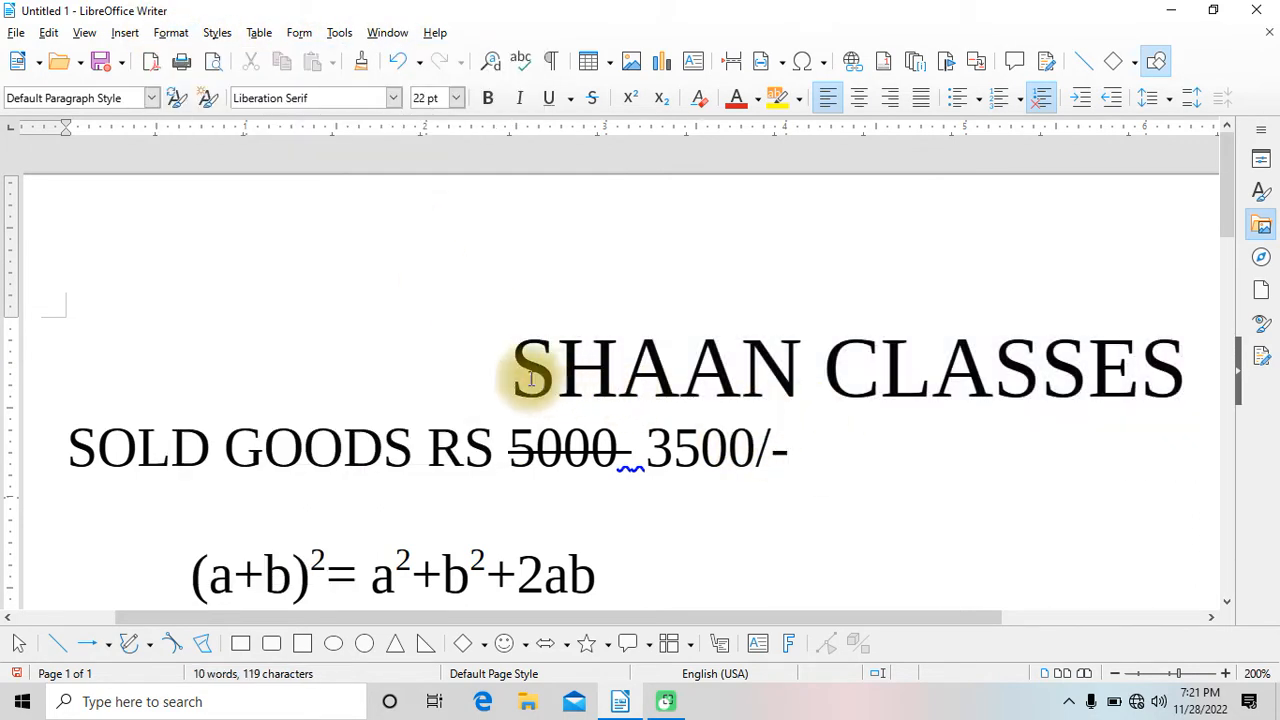
# Apply the Outline font effect to the SHAAN CLASSES heading and deselect it.
pyautogui.moveTo(514, 371); pyautogui.dragTo(1195, 358)
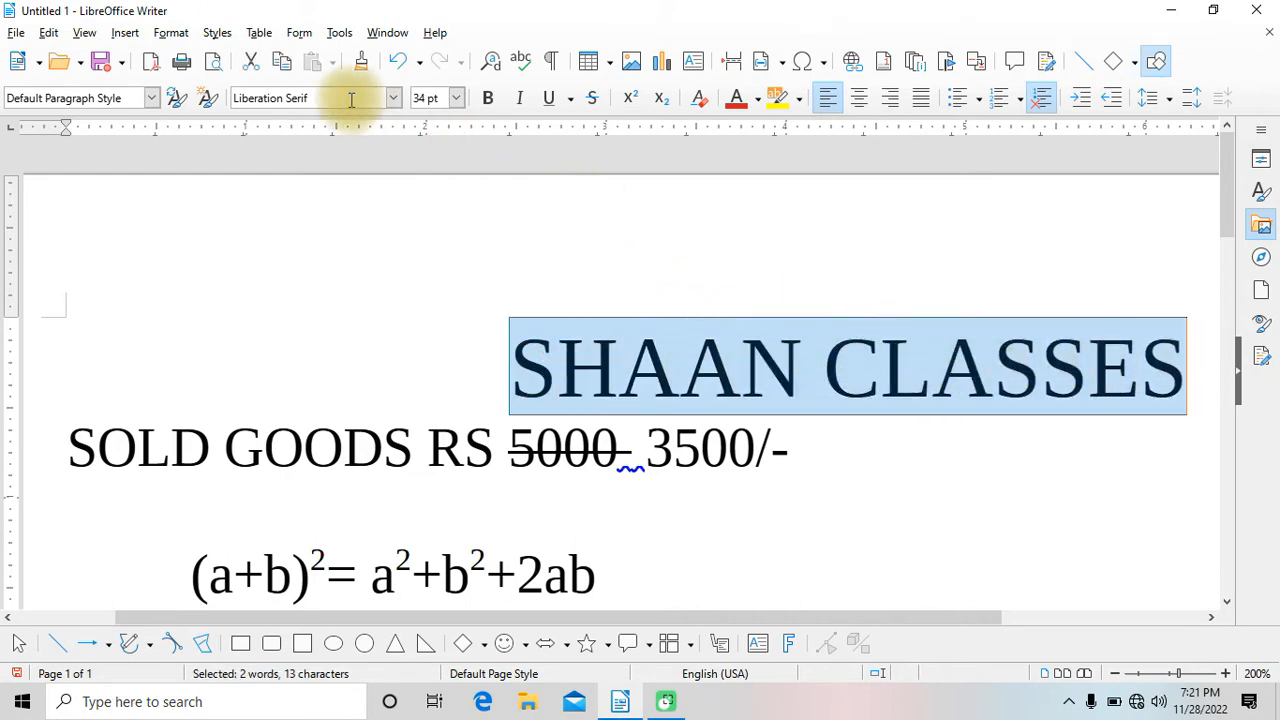
pyautogui.click(170, 33)
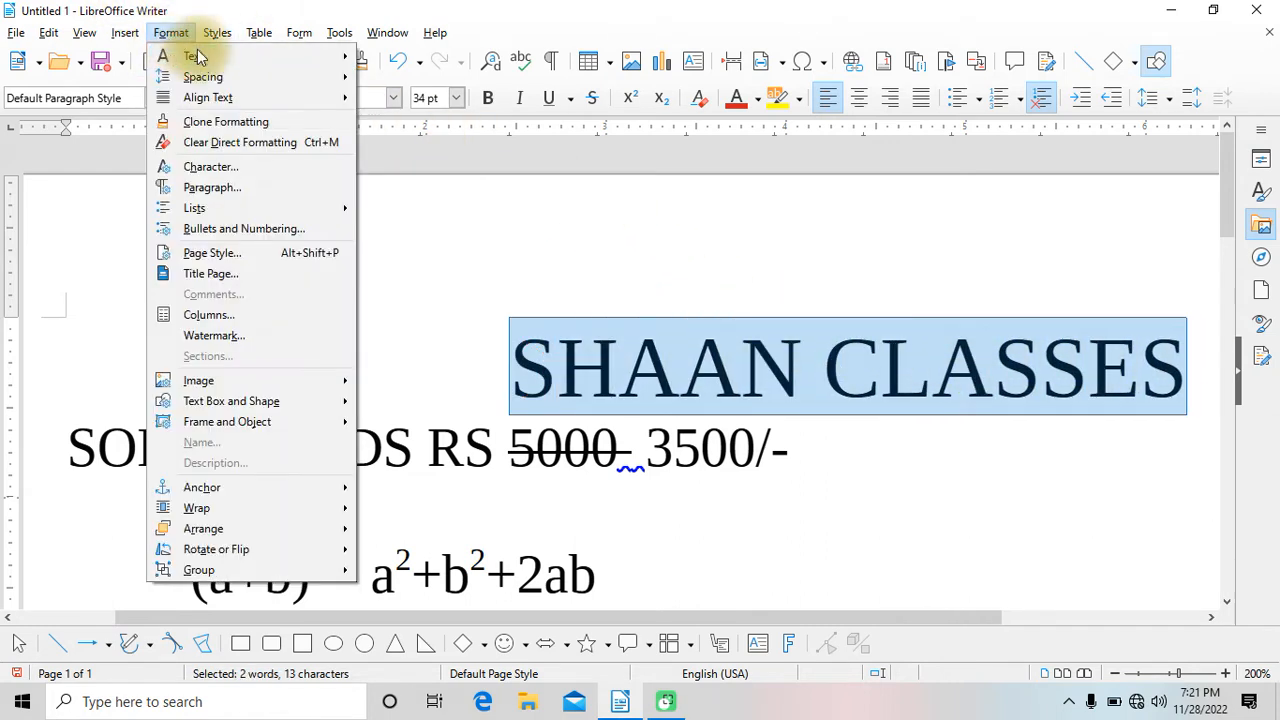
pyautogui.moveTo(277, 57)
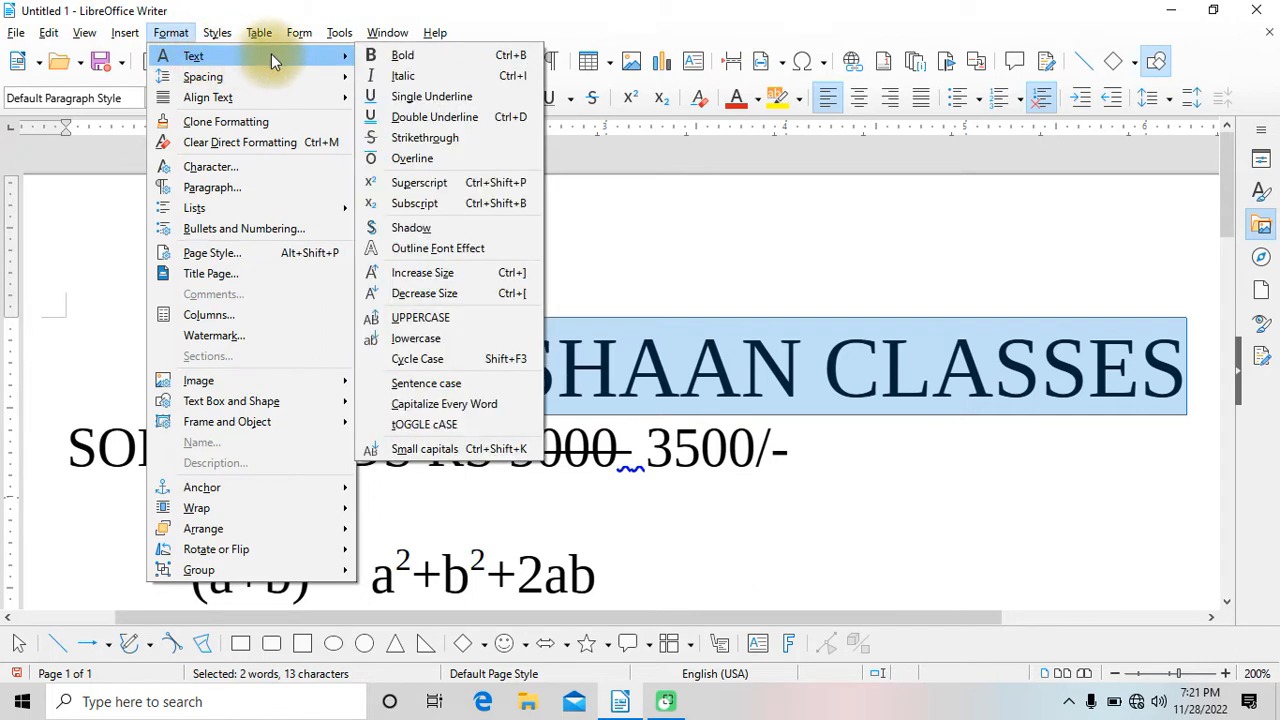
pyautogui.click(428, 250)
pyautogui.click(792, 445)
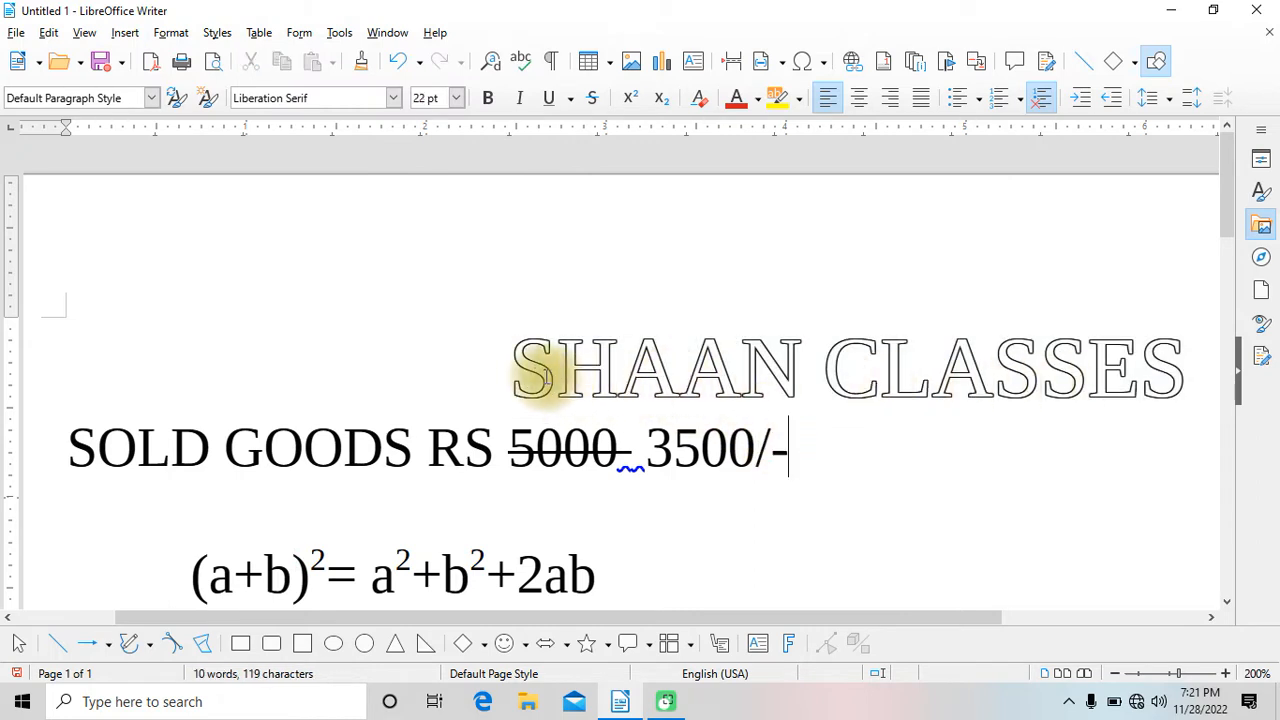
# Select the outlined SHAAN CLASSES heading and remove its Outline font effect.
pyautogui.moveTo(521, 370); pyautogui.dragTo(1185, 375)
pyautogui.click(166, 33)
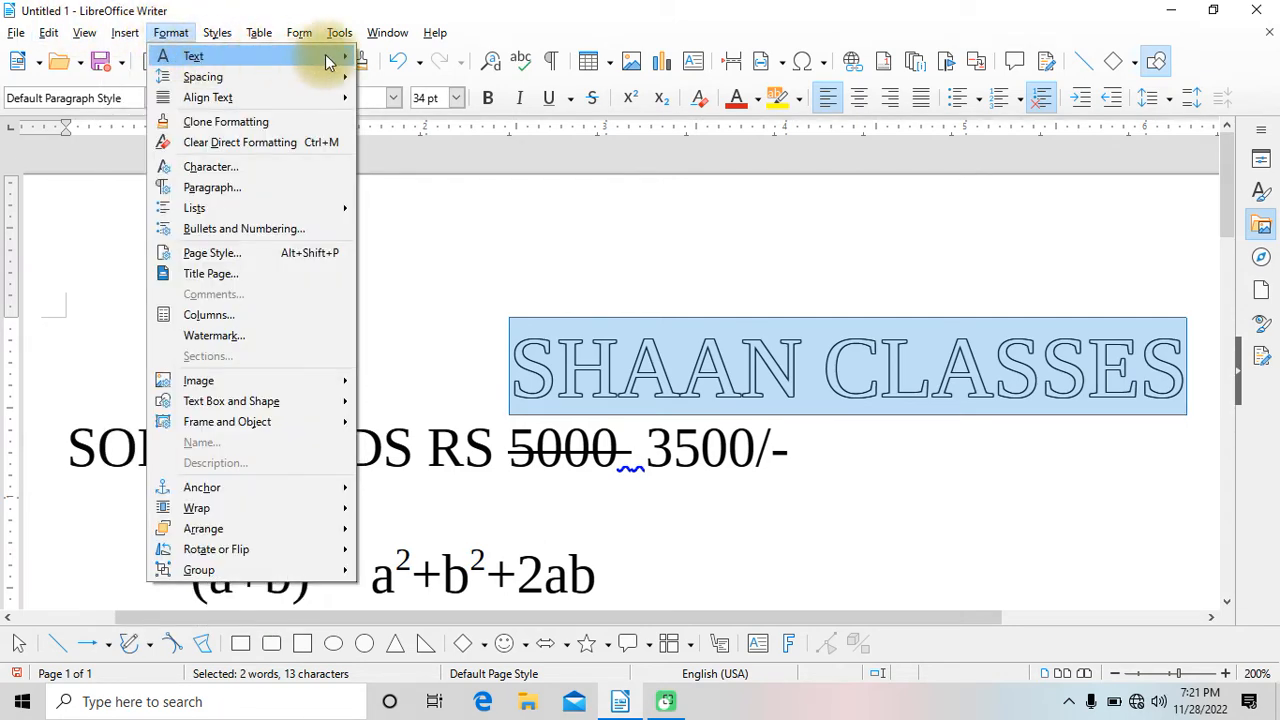
pyautogui.moveTo(330, 57)
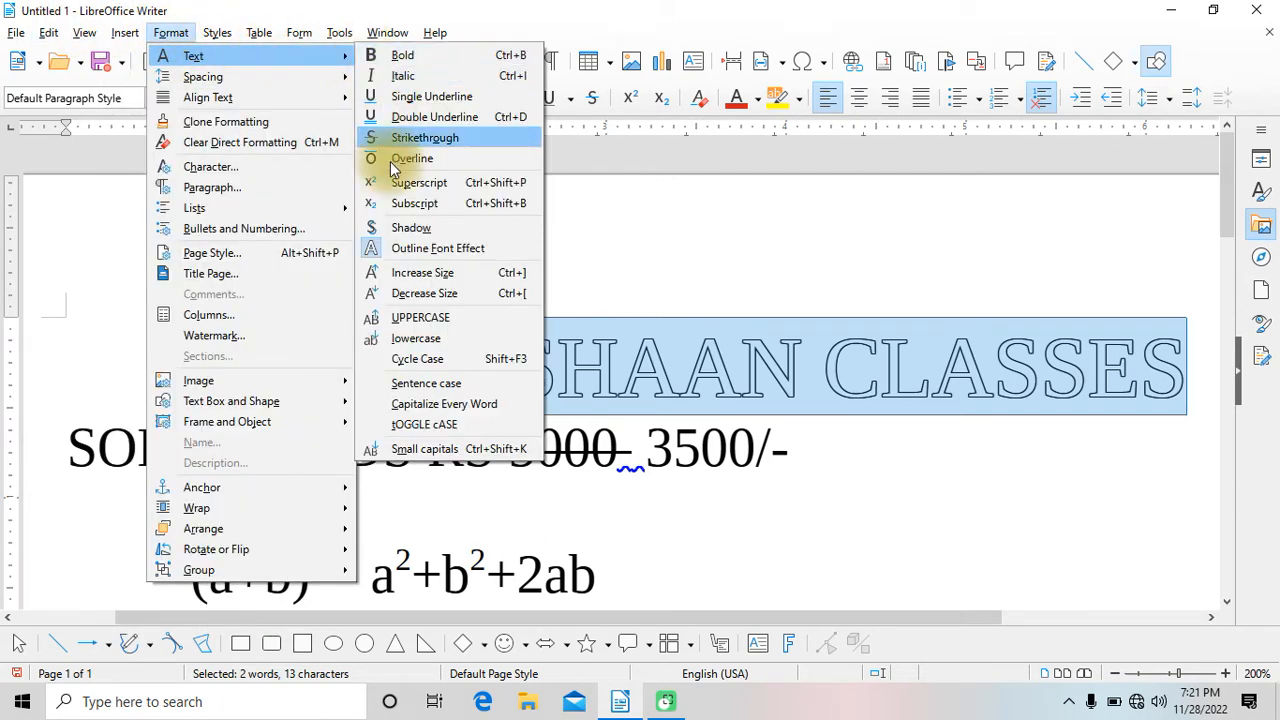
pyautogui.click(408, 256)
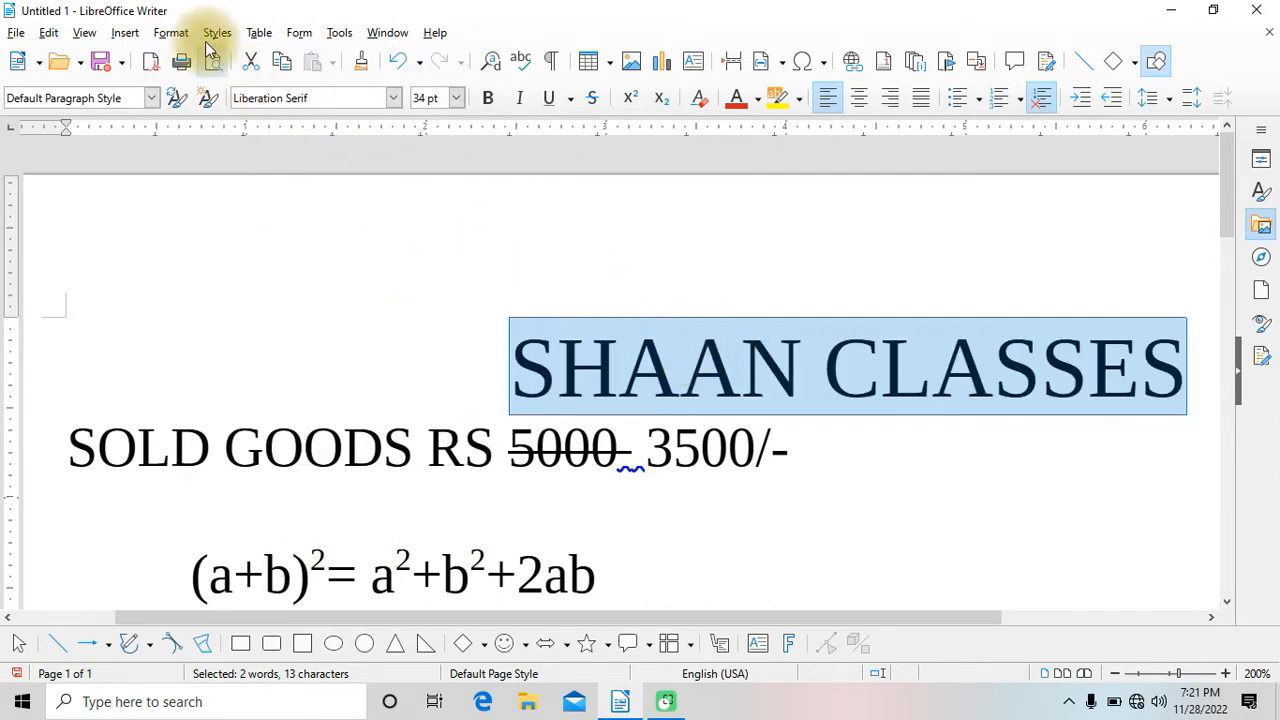
# Increase the selected SHAAN CLASSES heading's font size by two increments to 38 pt.
pyautogui.click(171, 31)
pyautogui.moveTo(217, 33)
pyautogui.moveTo(168, 31)
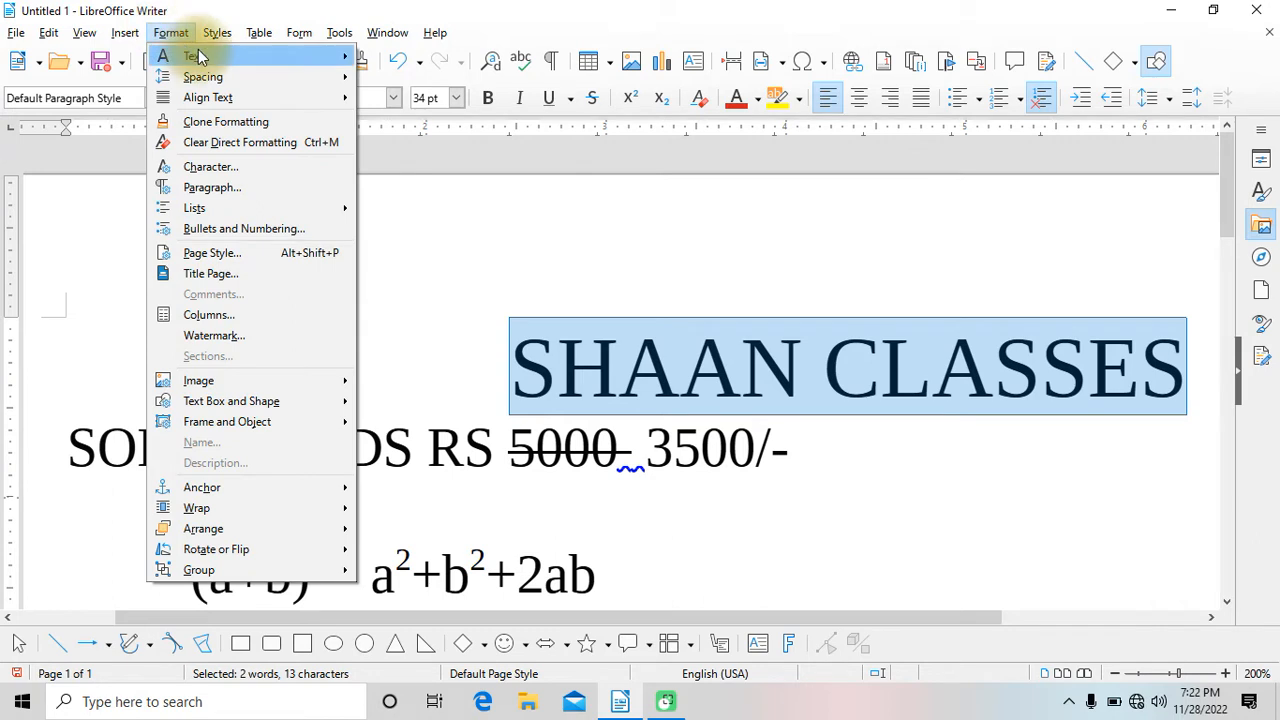
pyautogui.moveTo(314, 57)
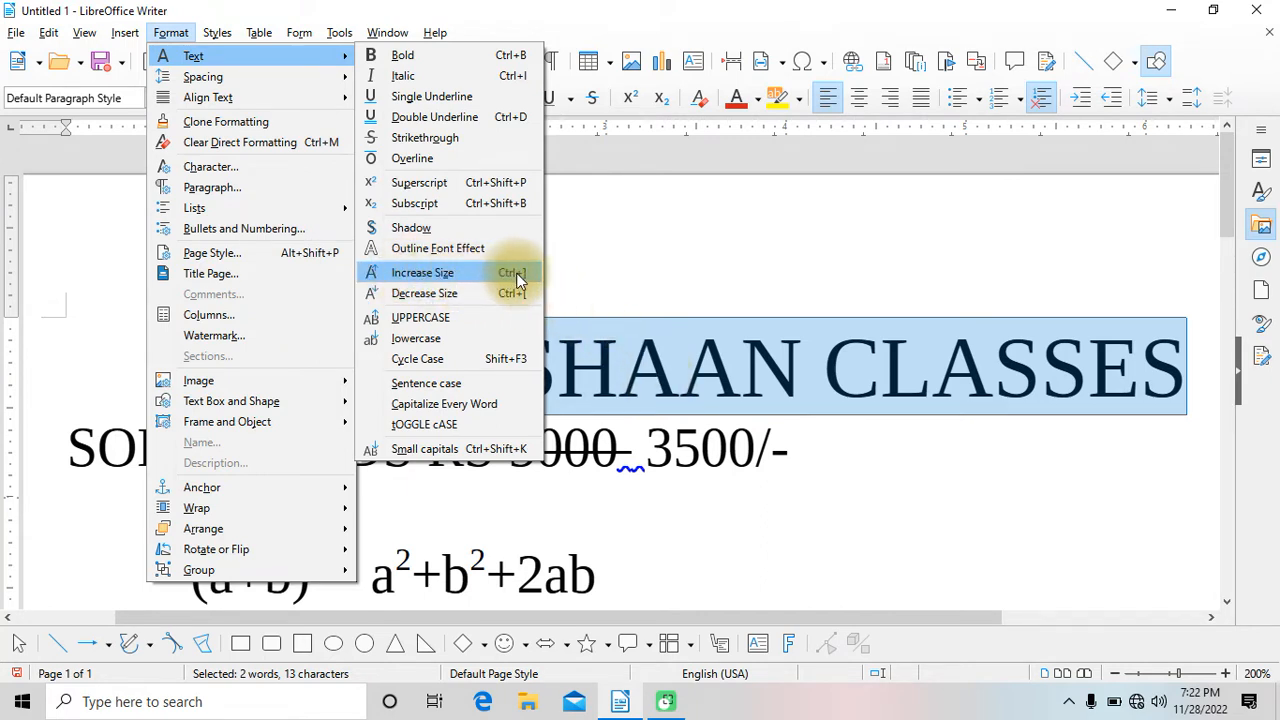
pyautogui.click(700, 357)
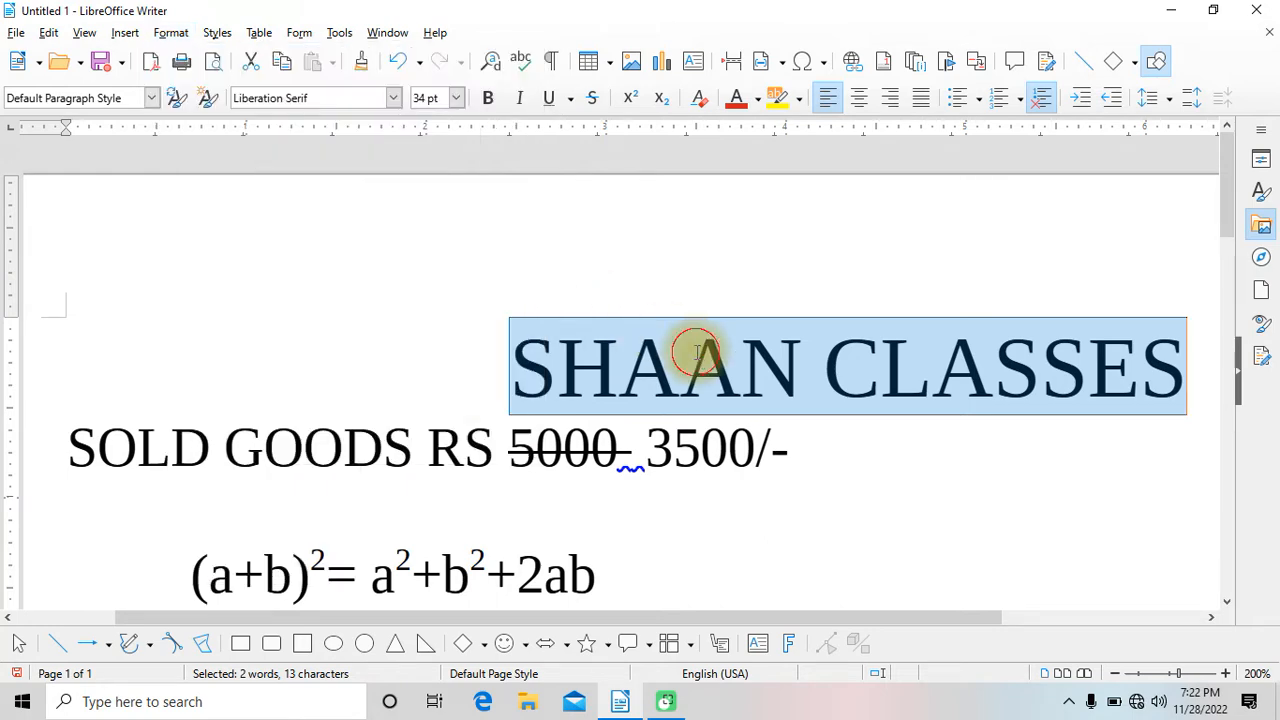
pyautogui.click(172, 32)
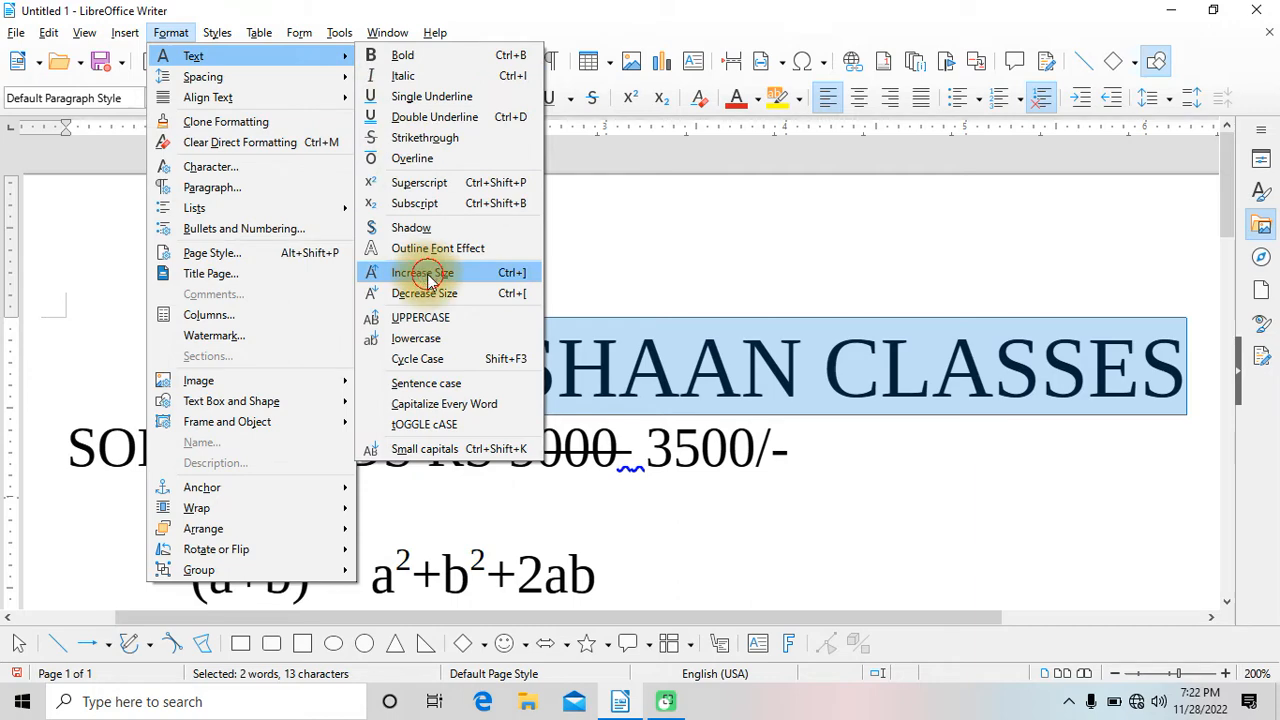
pyautogui.click(428, 273)
pyautogui.click(215, 32)
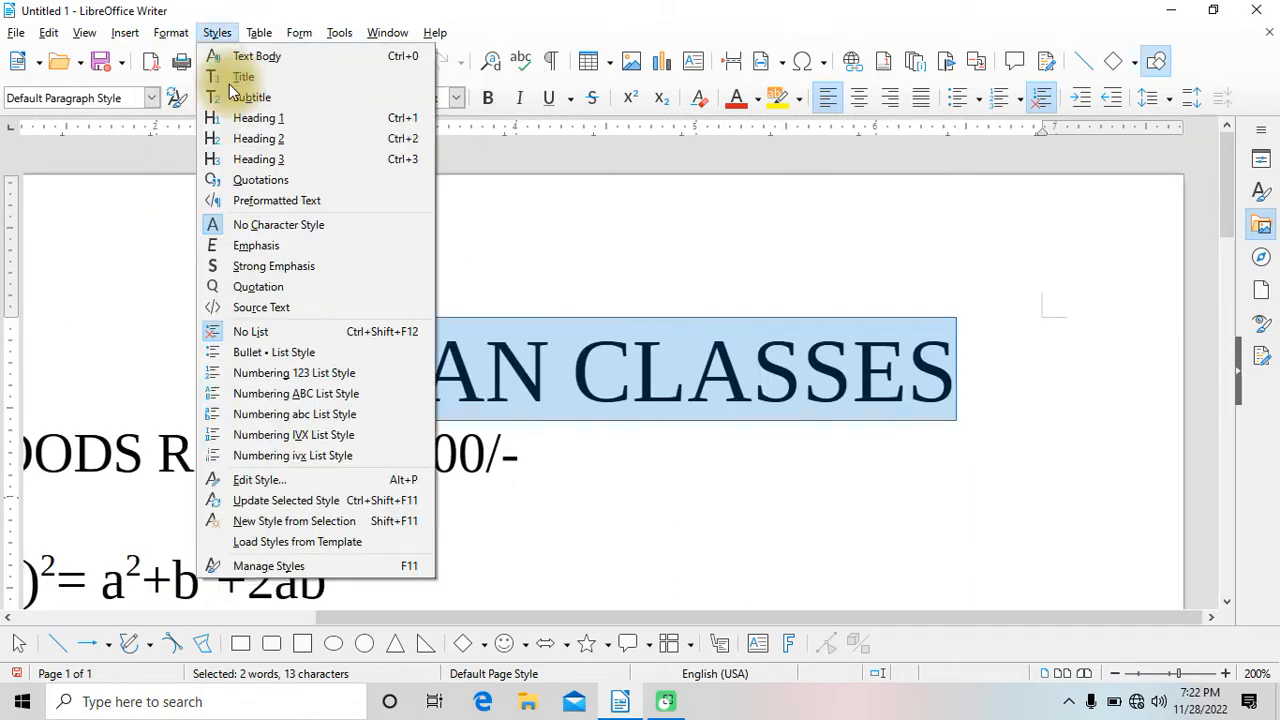
pyautogui.moveTo(180, 34)
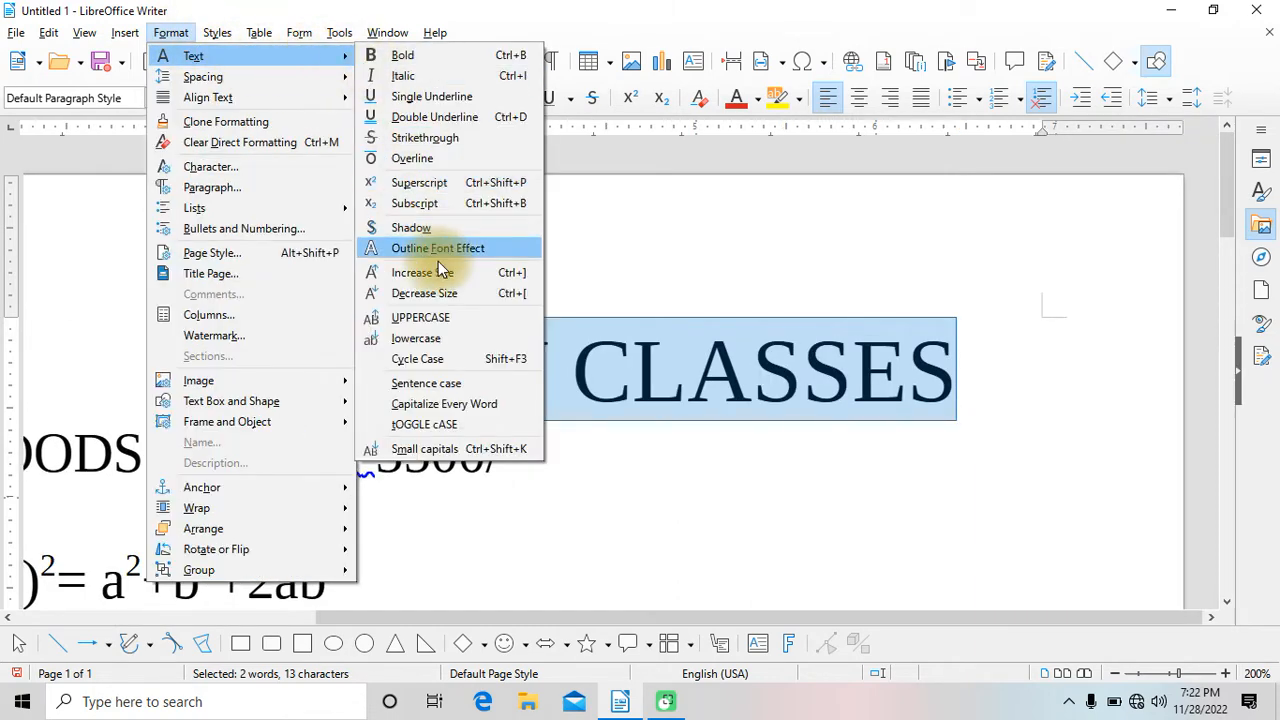
pyautogui.click(424, 272)
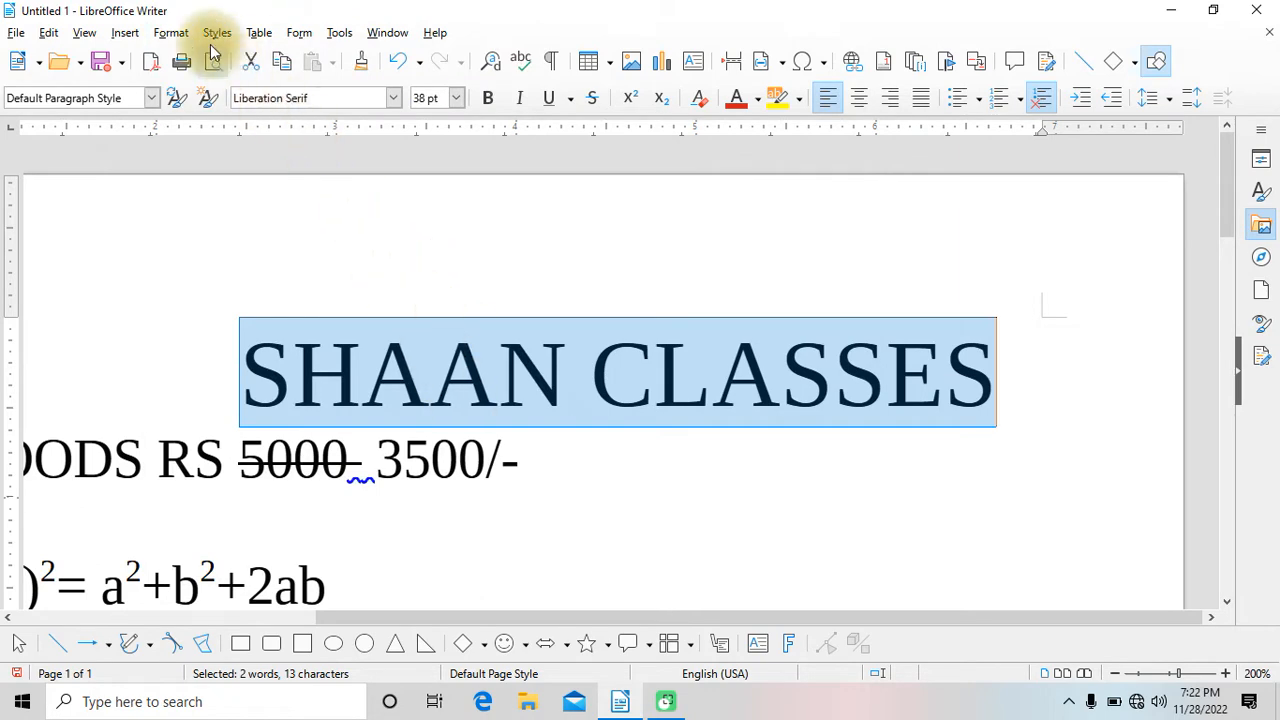
# Decrease the heading's font size by two increments to 34 pt.
pyautogui.click(174, 32)
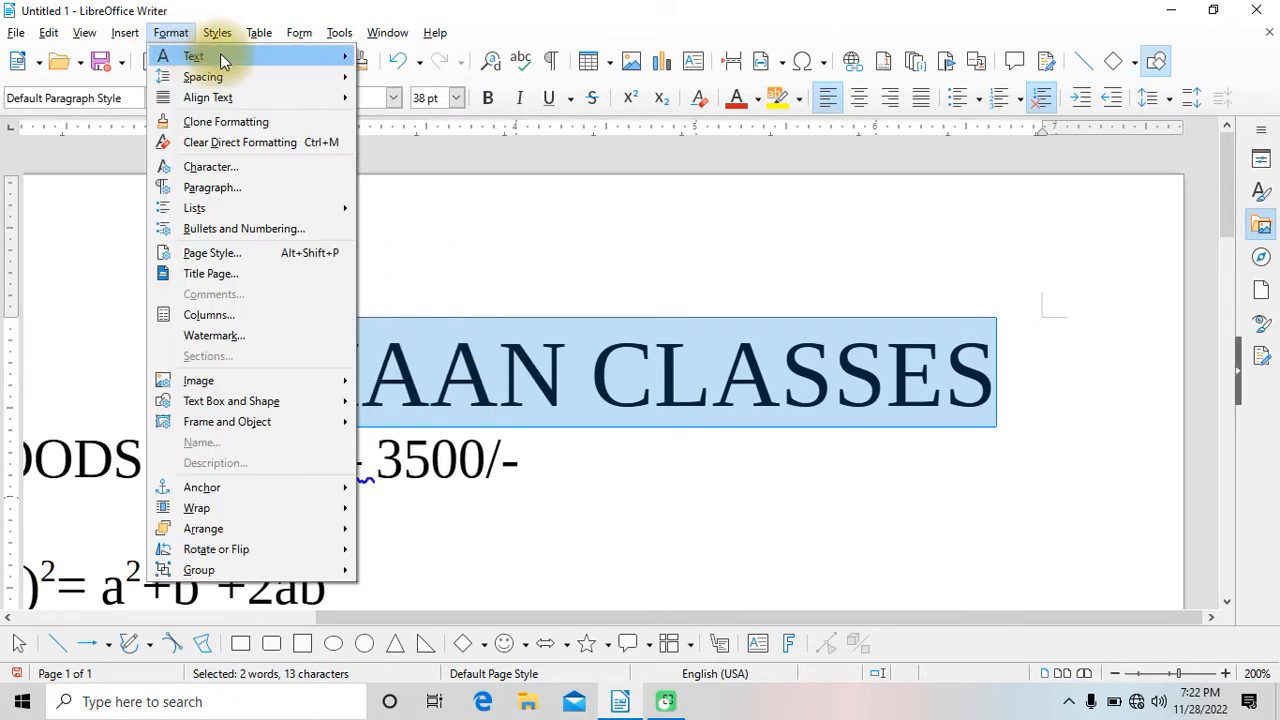
pyautogui.moveTo(222, 58)
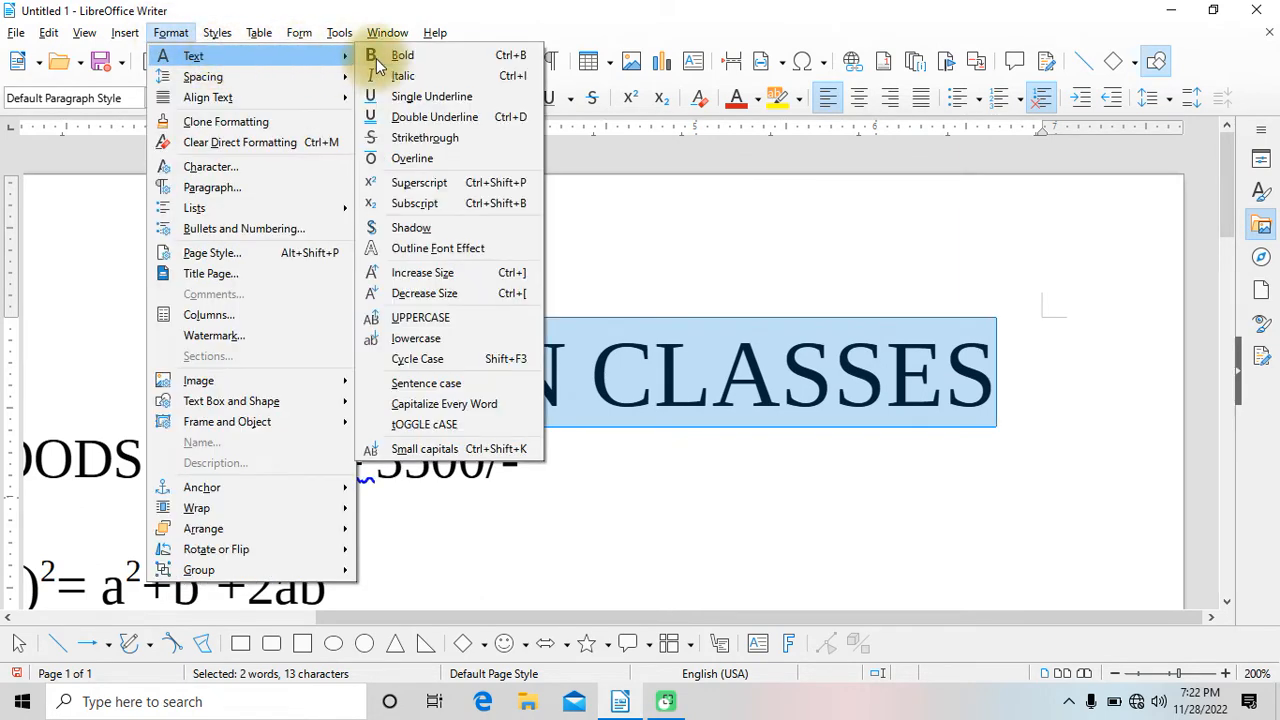
pyautogui.click(429, 294)
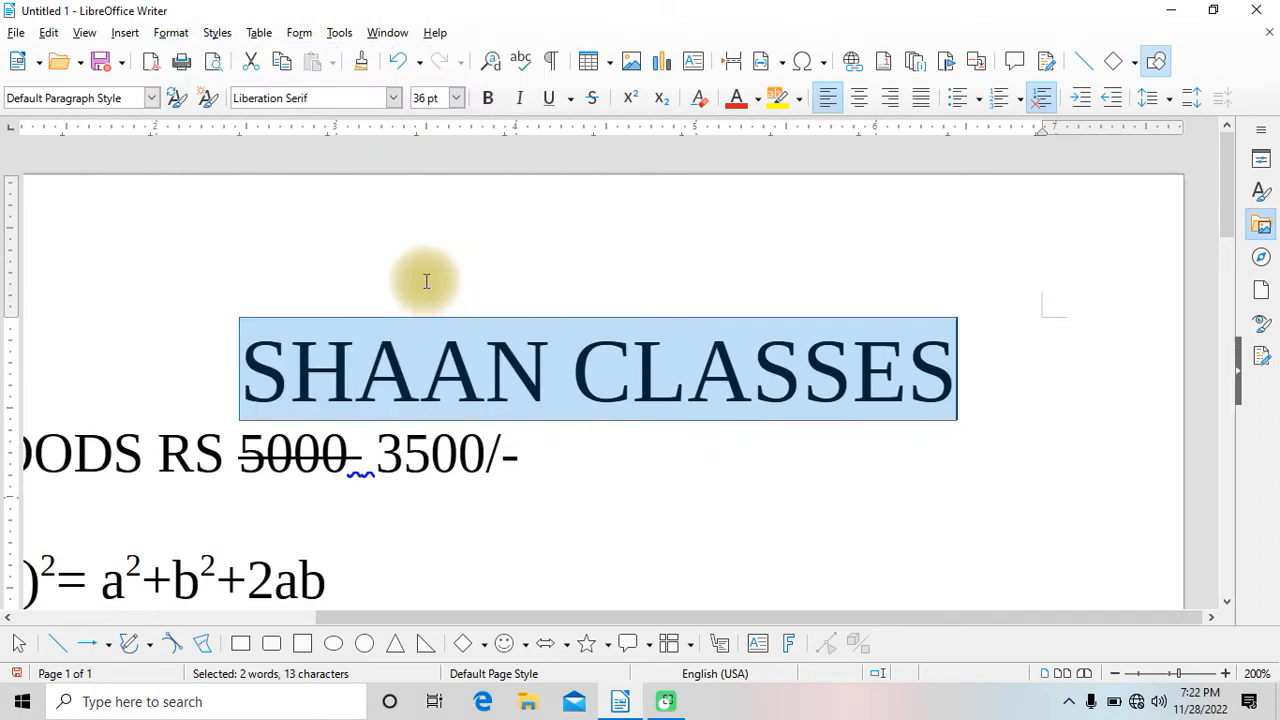
pyautogui.click(171, 32)
pyautogui.moveTo(286, 62)
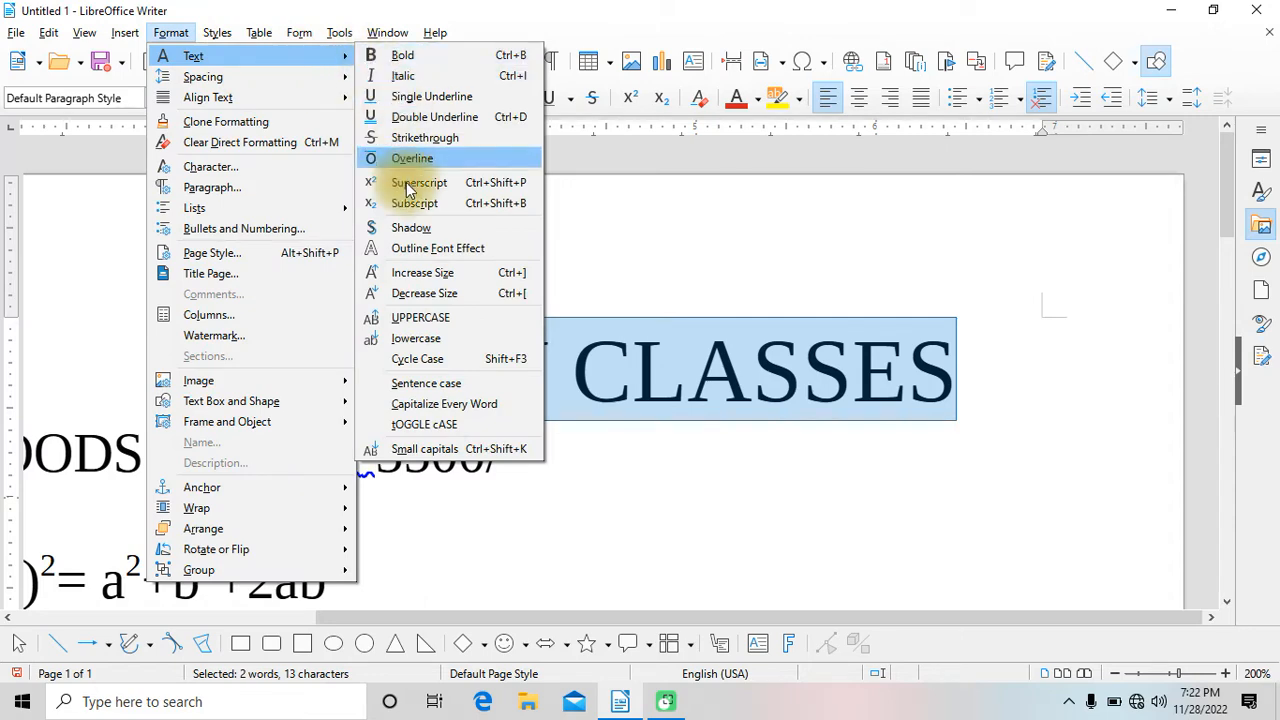
pyautogui.click(412, 294)
# Convert the SHAAN CLASSES heading to lowercase and deselect it.
pyautogui.click(166, 34)
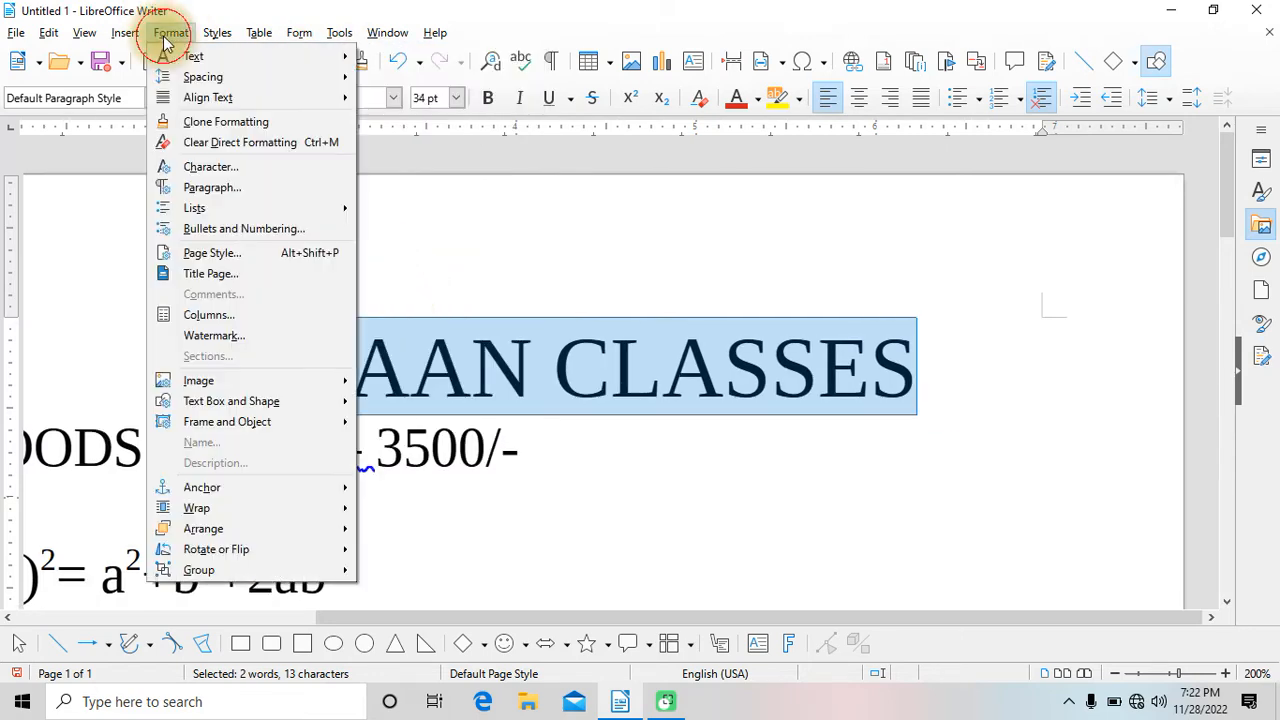
pyautogui.click(217, 34)
pyautogui.click(171, 34)
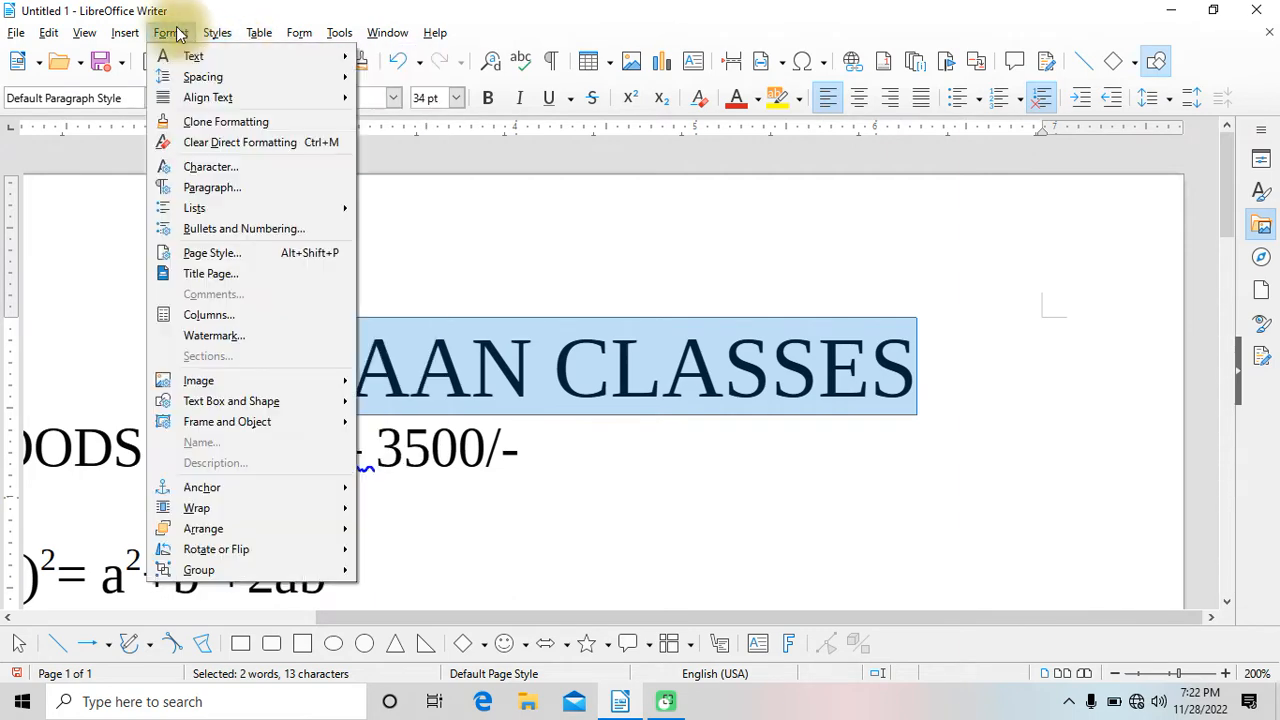
pyautogui.moveTo(217, 33)
pyautogui.moveTo(172, 34)
pyautogui.moveTo(240, 56)
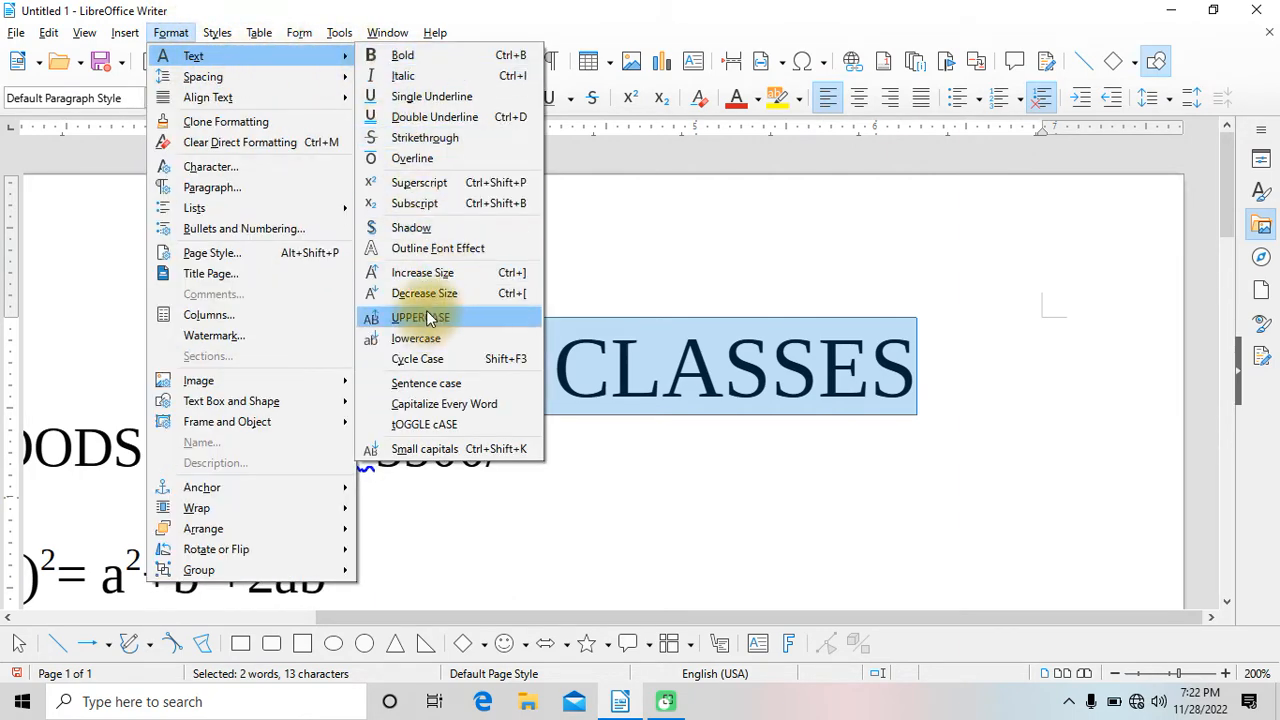
pyautogui.click(662, 385)
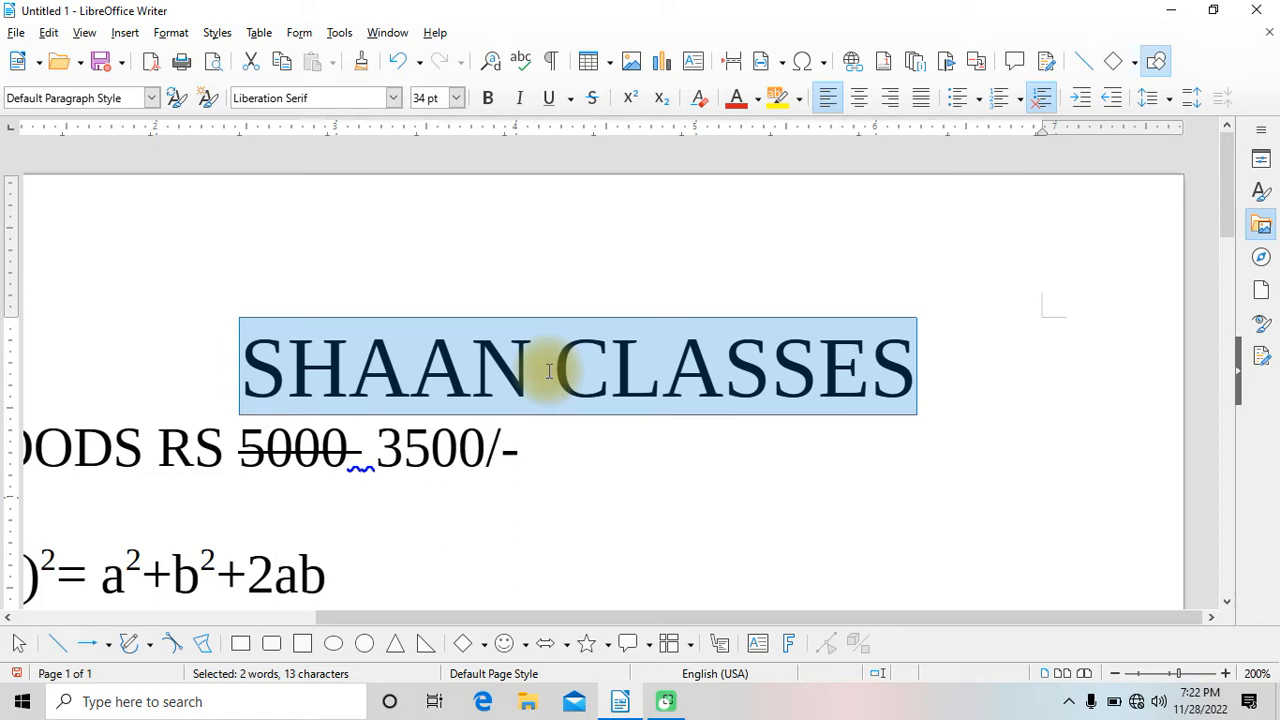
pyautogui.click(127, 33)
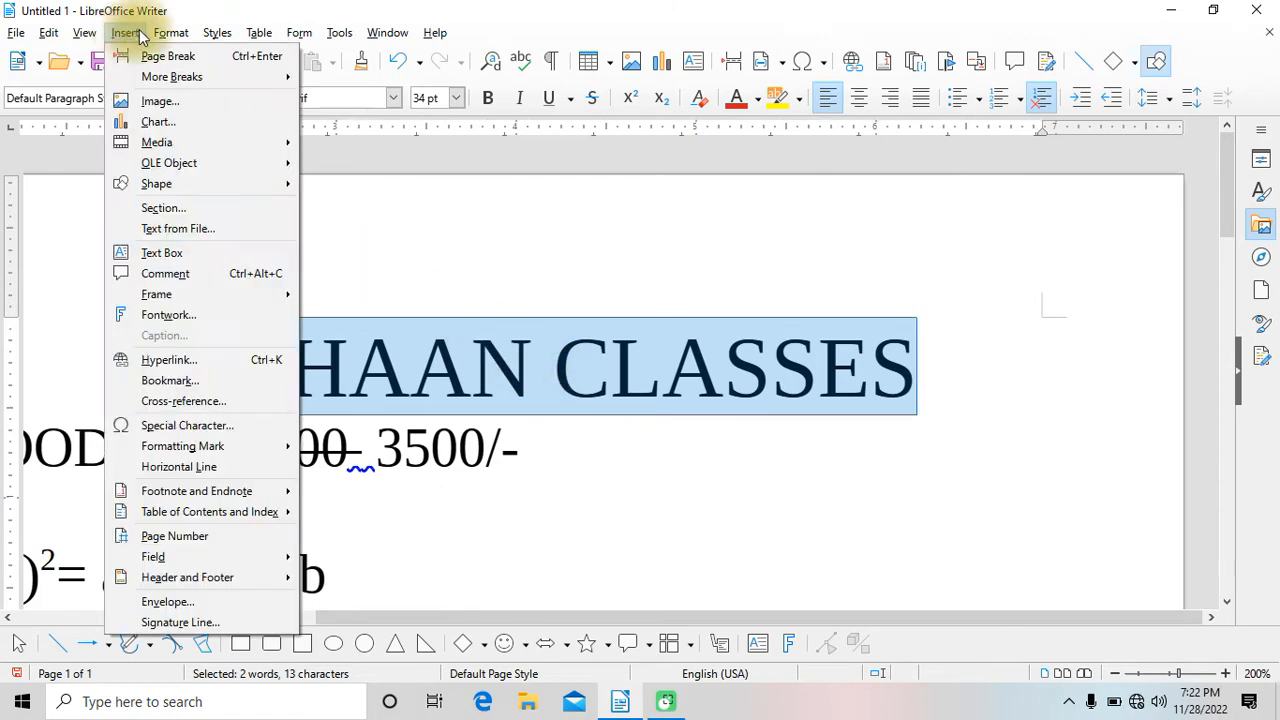
pyautogui.moveTo(200, 56)
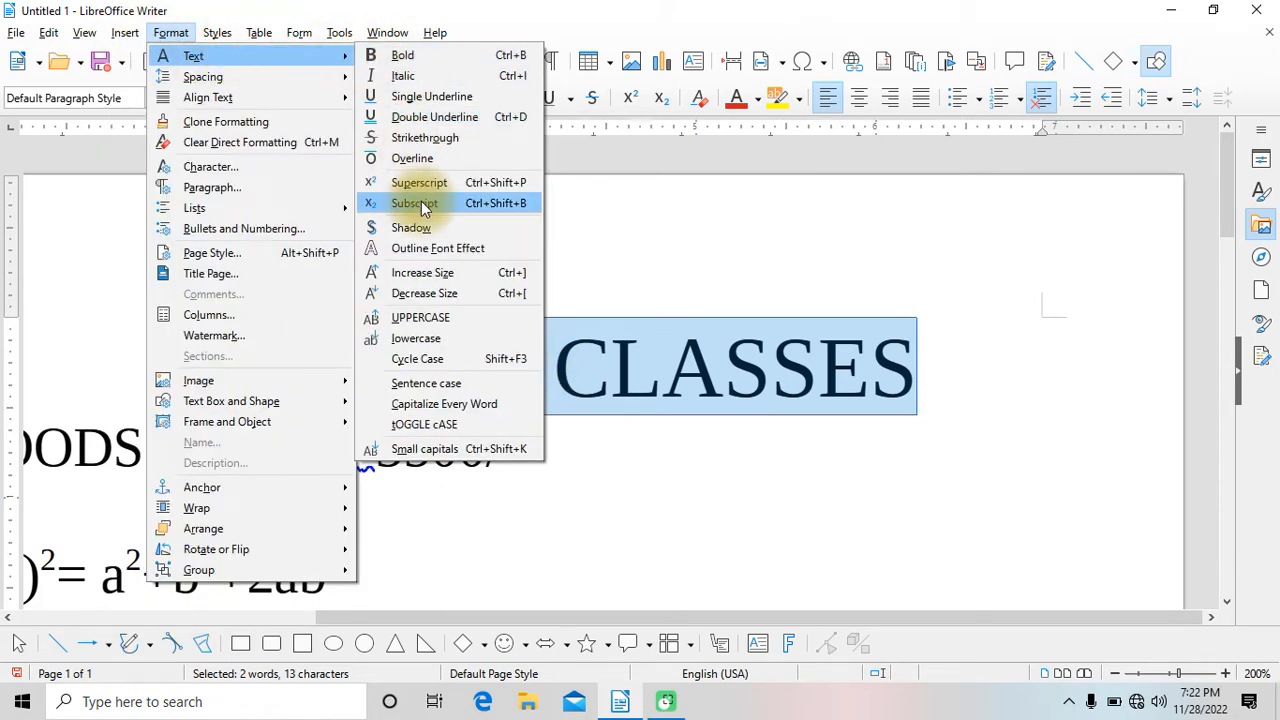
pyautogui.click(428, 345)
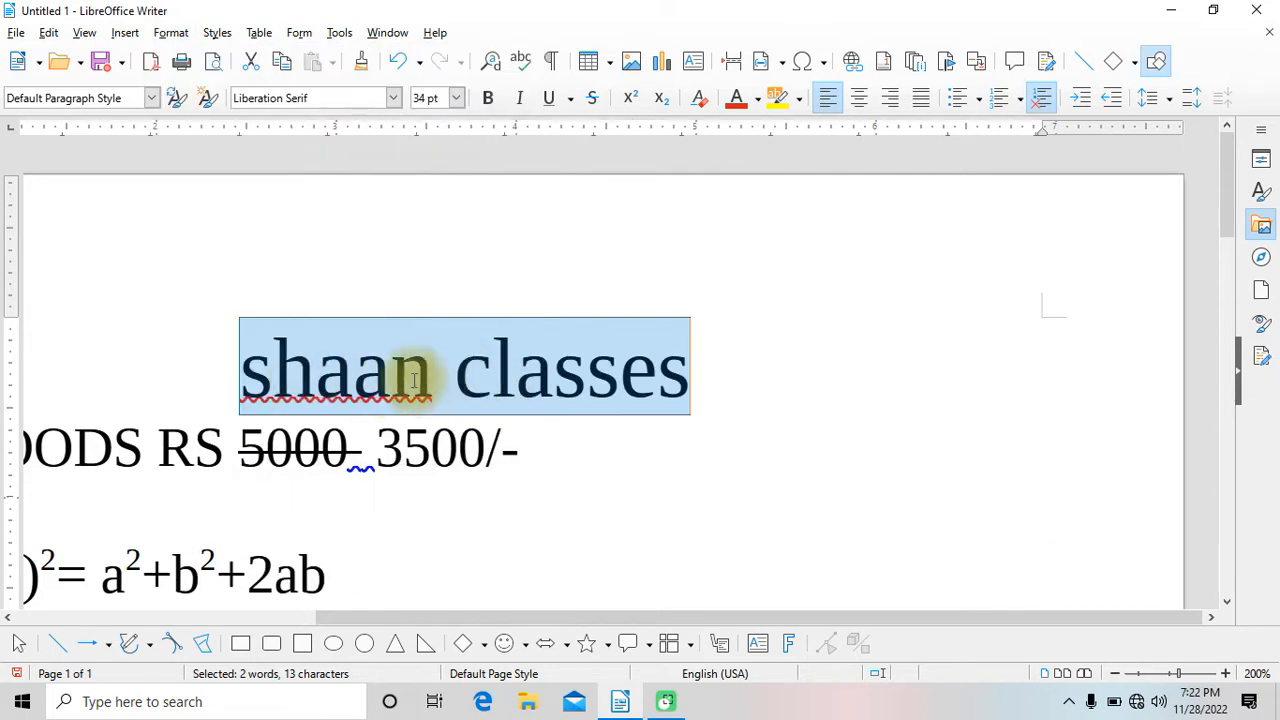
pyautogui.click(538, 379)
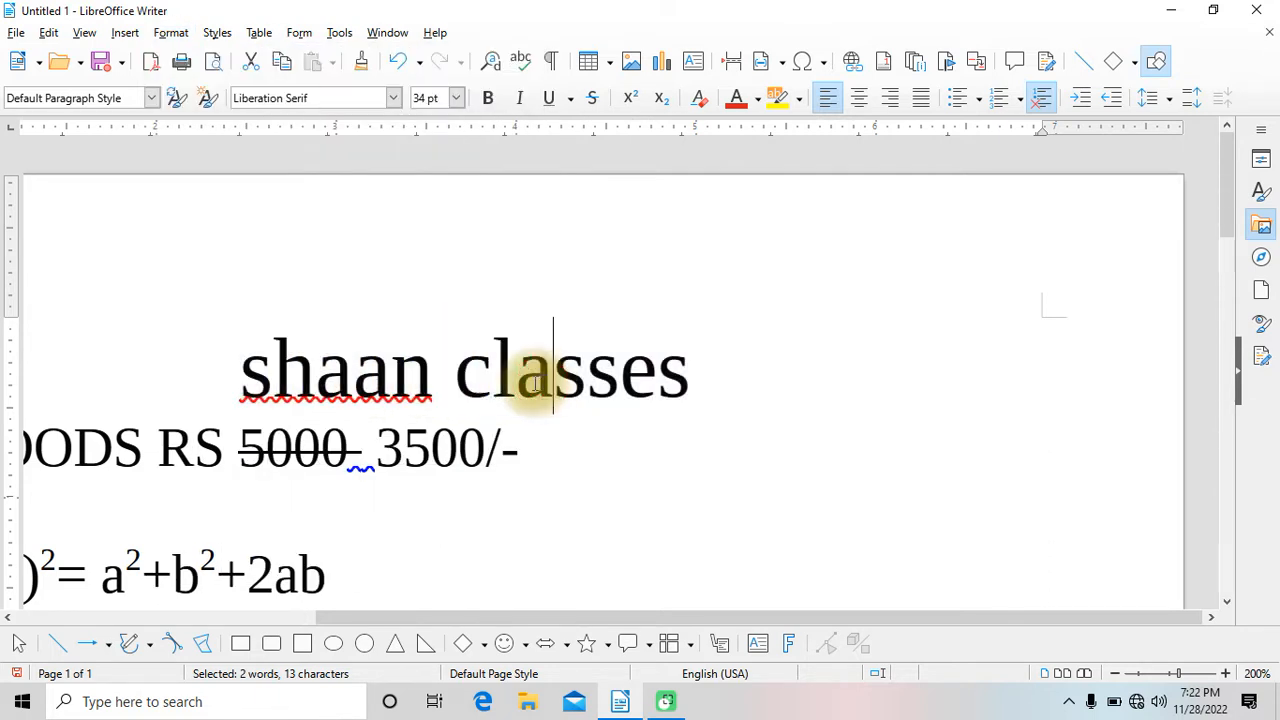
# Select the lowercase heading and convert it to UPPERCASE.
pyautogui.moveTo(243, 370); pyautogui.dragTo(677, 371)
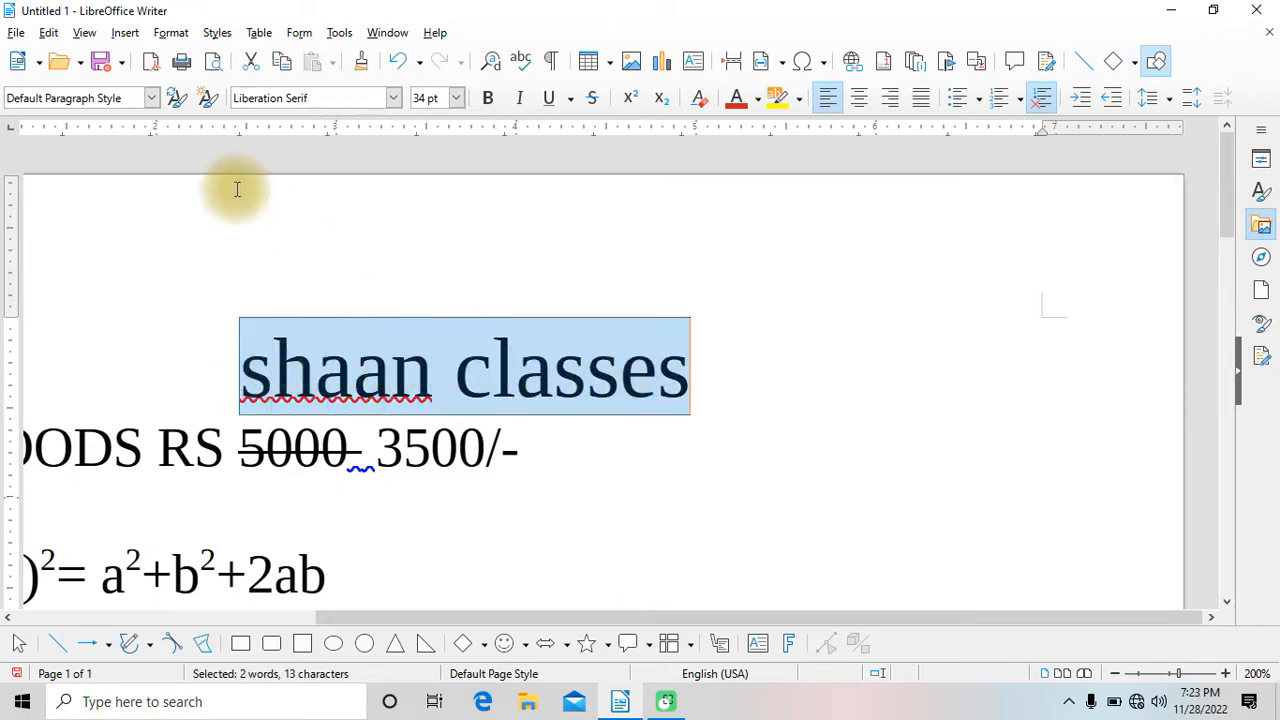
pyautogui.click(171, 33)
pyautogui.moveTo(196, 58)
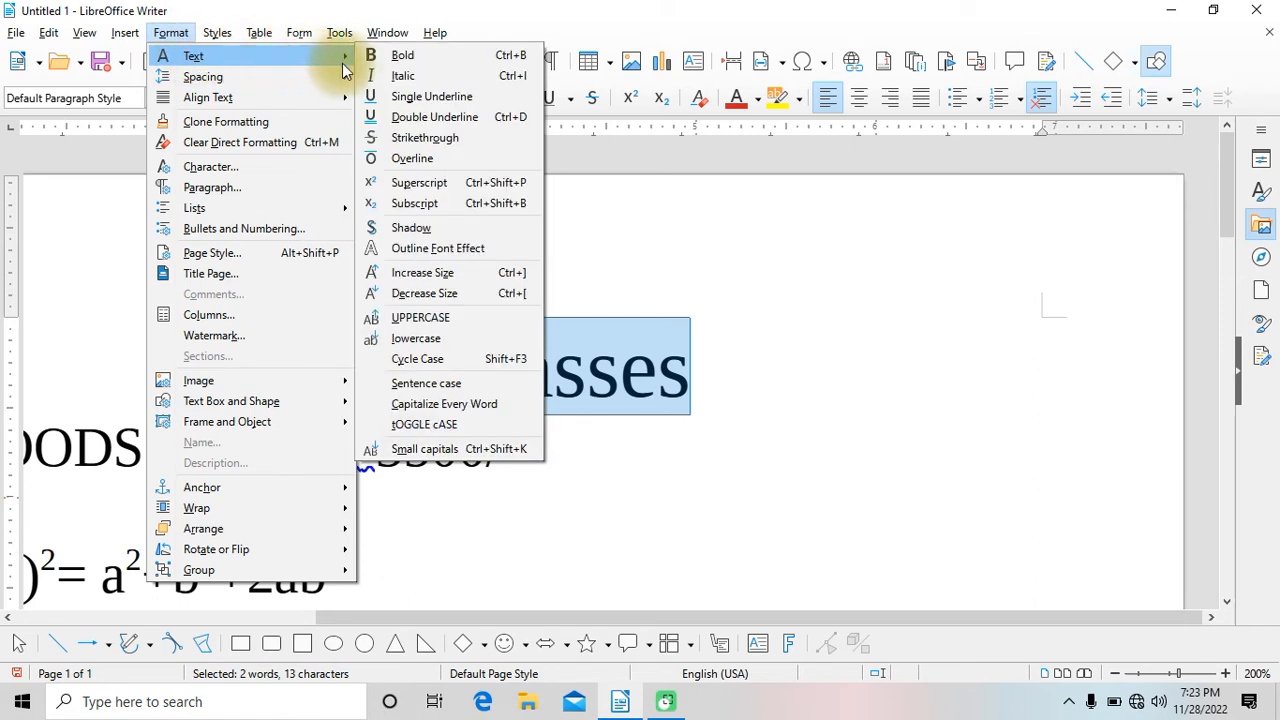
pyautogui.click(434, 323)
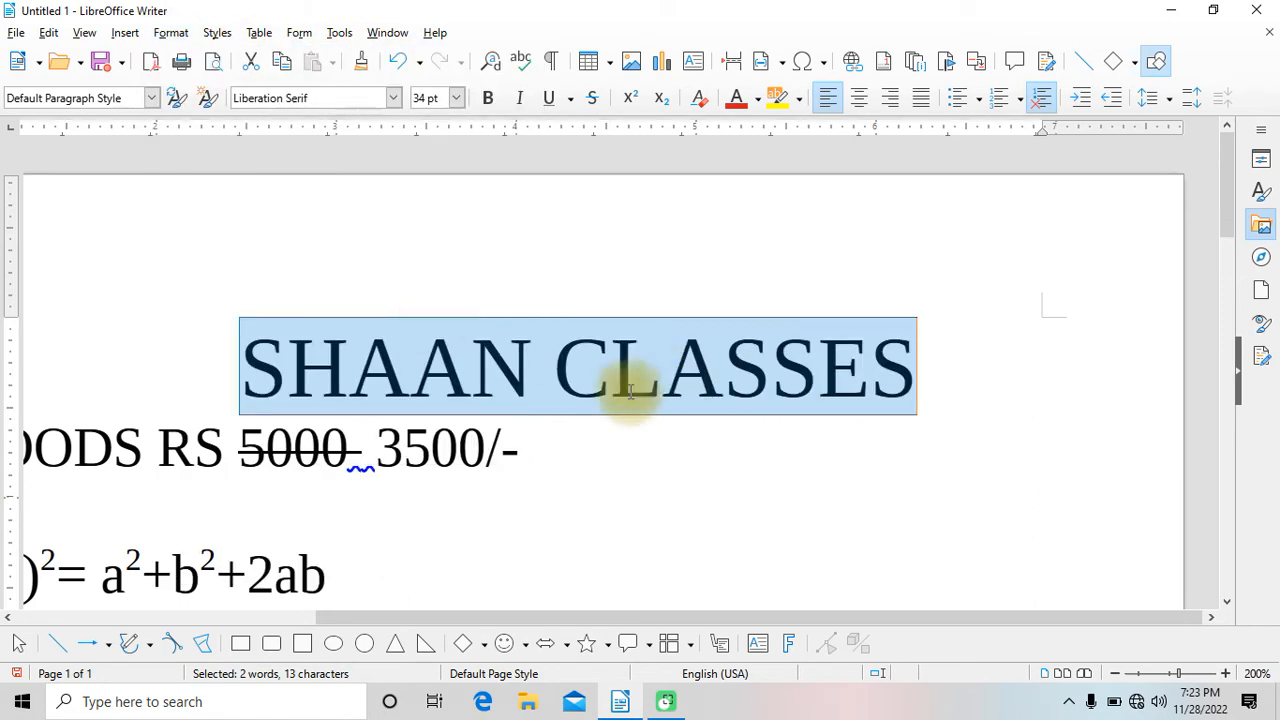
# Apply Cycle Case once to the selected heading and change it to Sentence case.
pyautogui.click(171, 33)
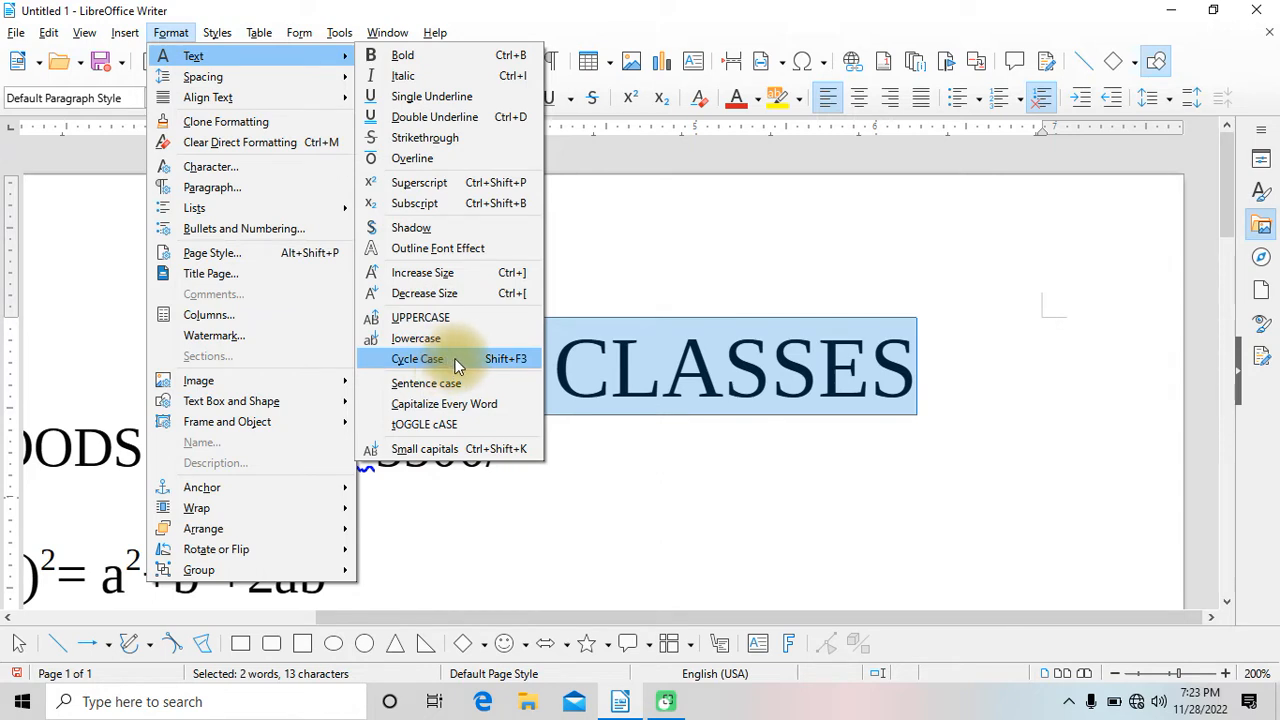
pyautogui.click(456, 362)
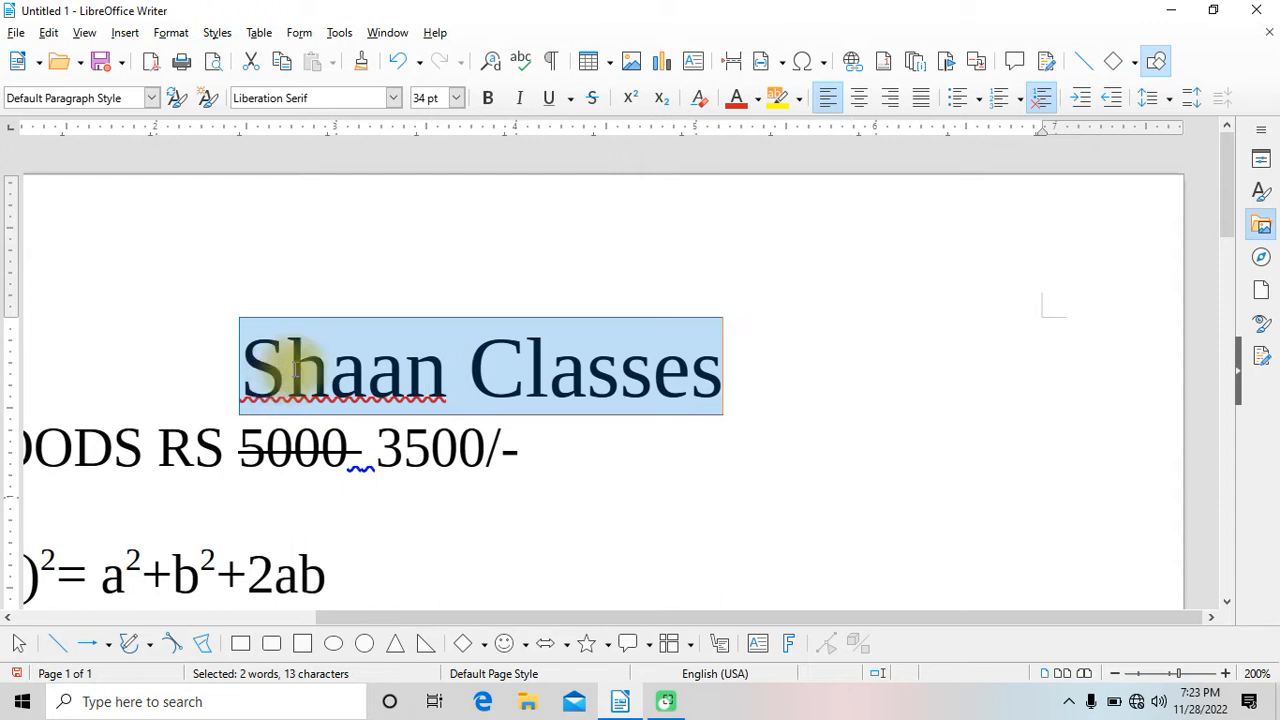
pyautogui.click(168, 32)
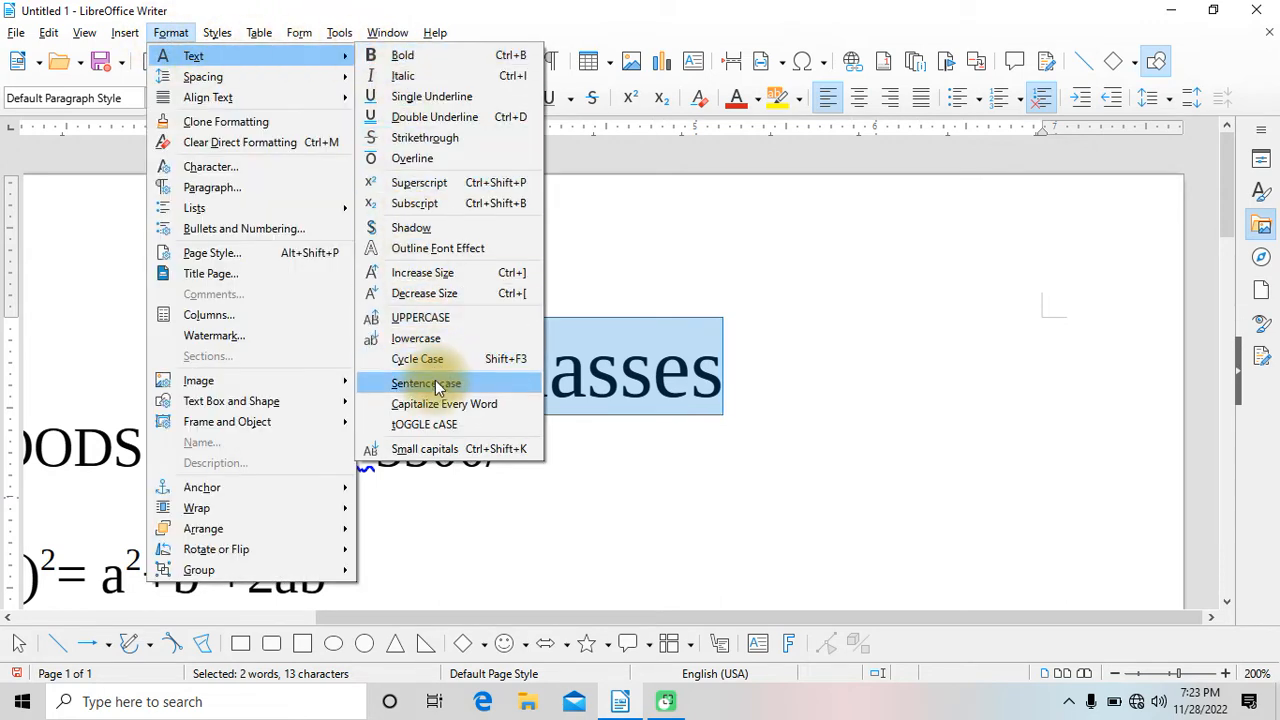
pyautogui.click(437, 388)
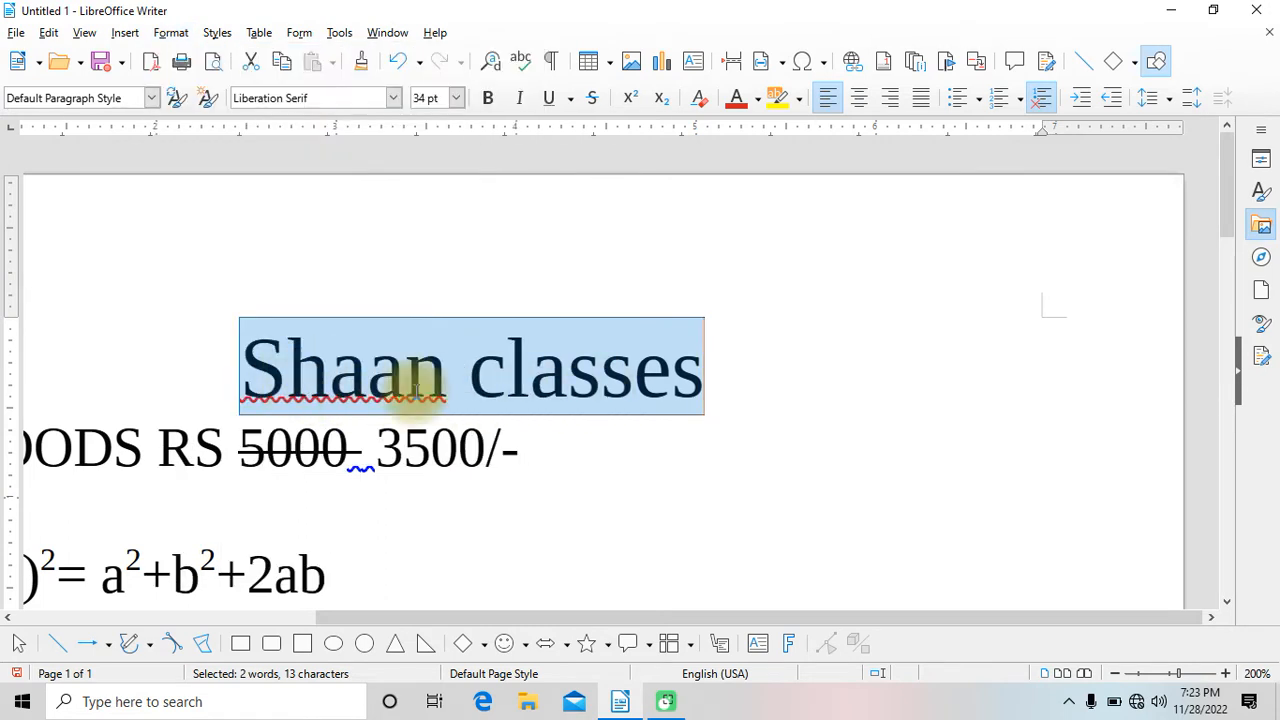
# Apply Capitalize Every Word to the selected heading, followed by tOGGLE cASE.
pyautogui.click(168, 32)
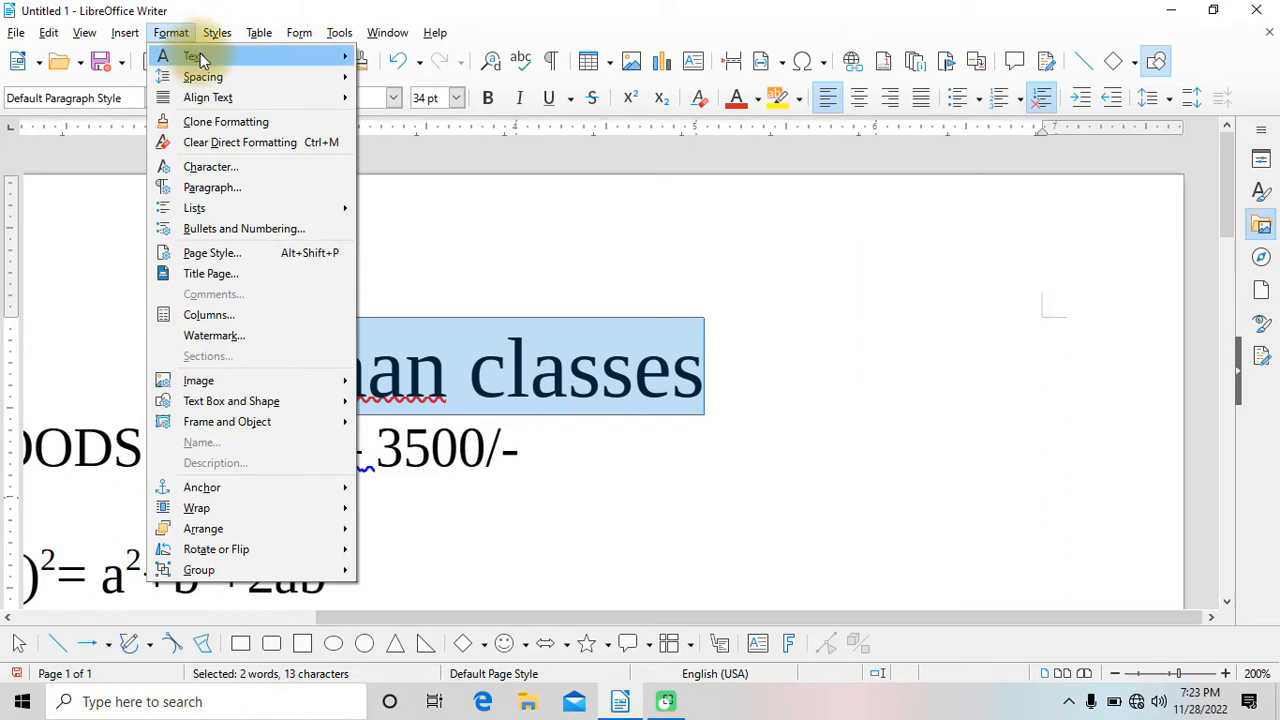
pyautogui.moveTo(195, 55)
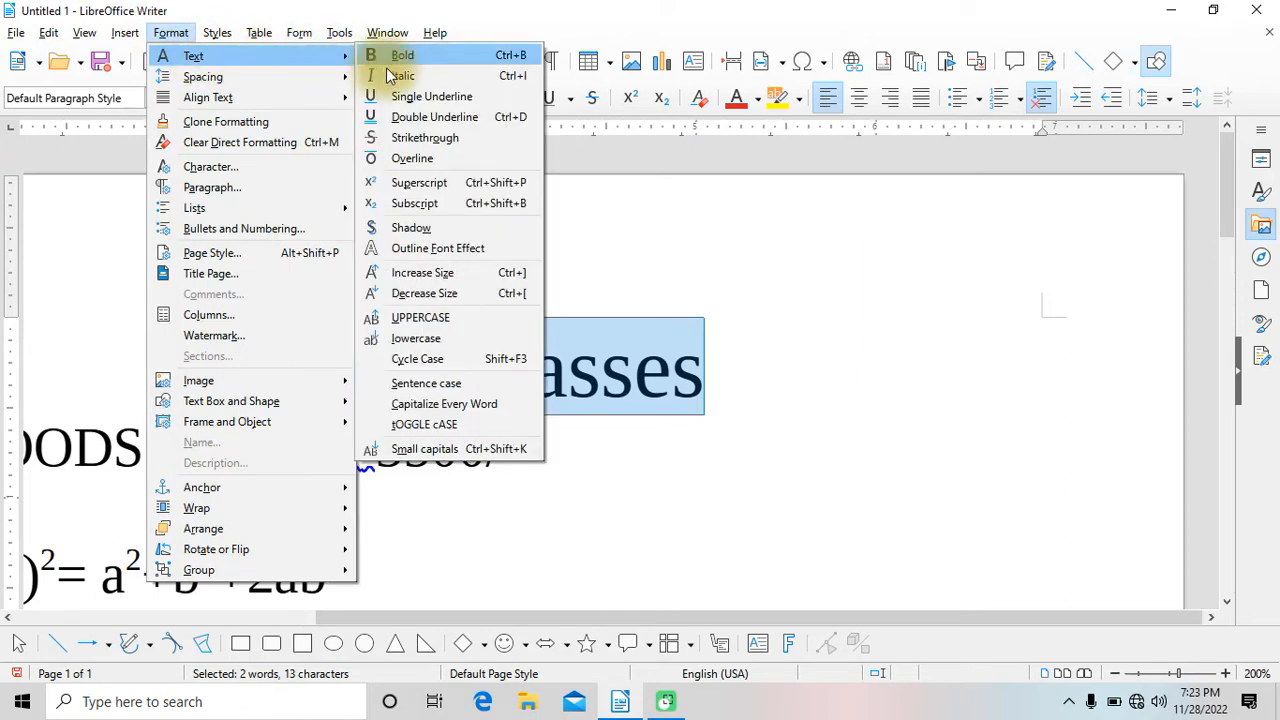
pyautogui.click(496, 403)
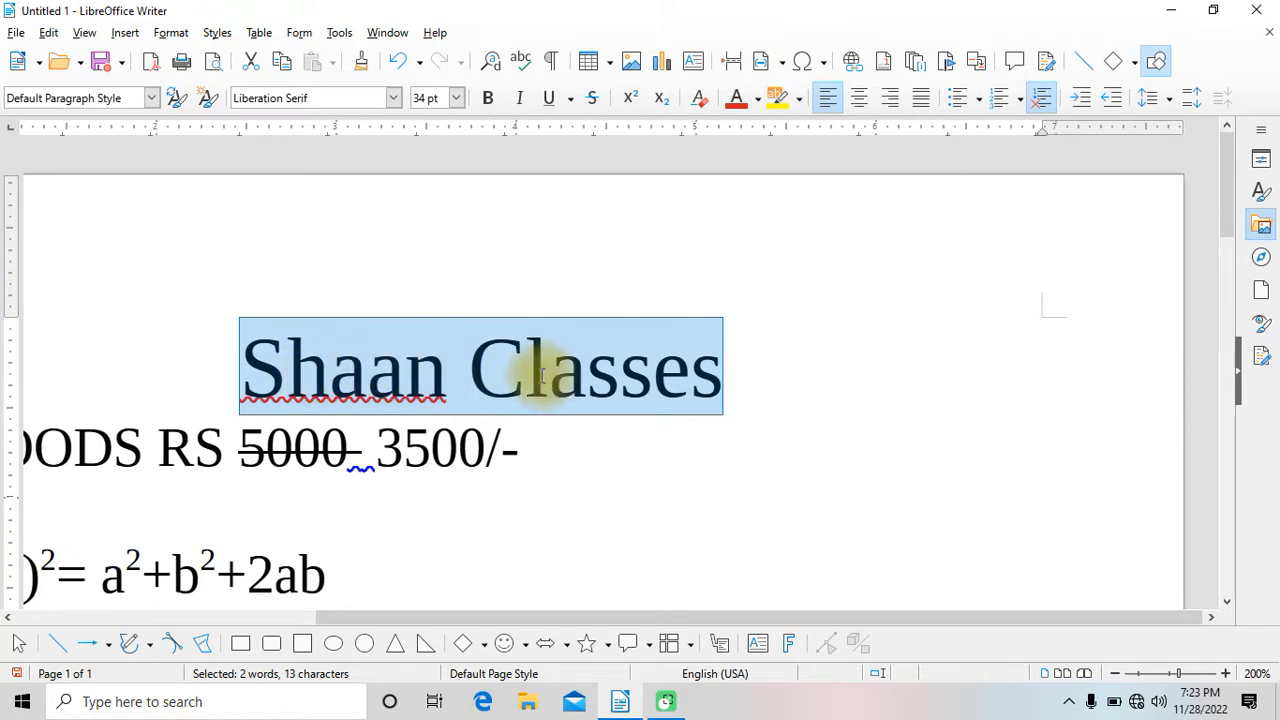
pyautogui.click(165, 31)
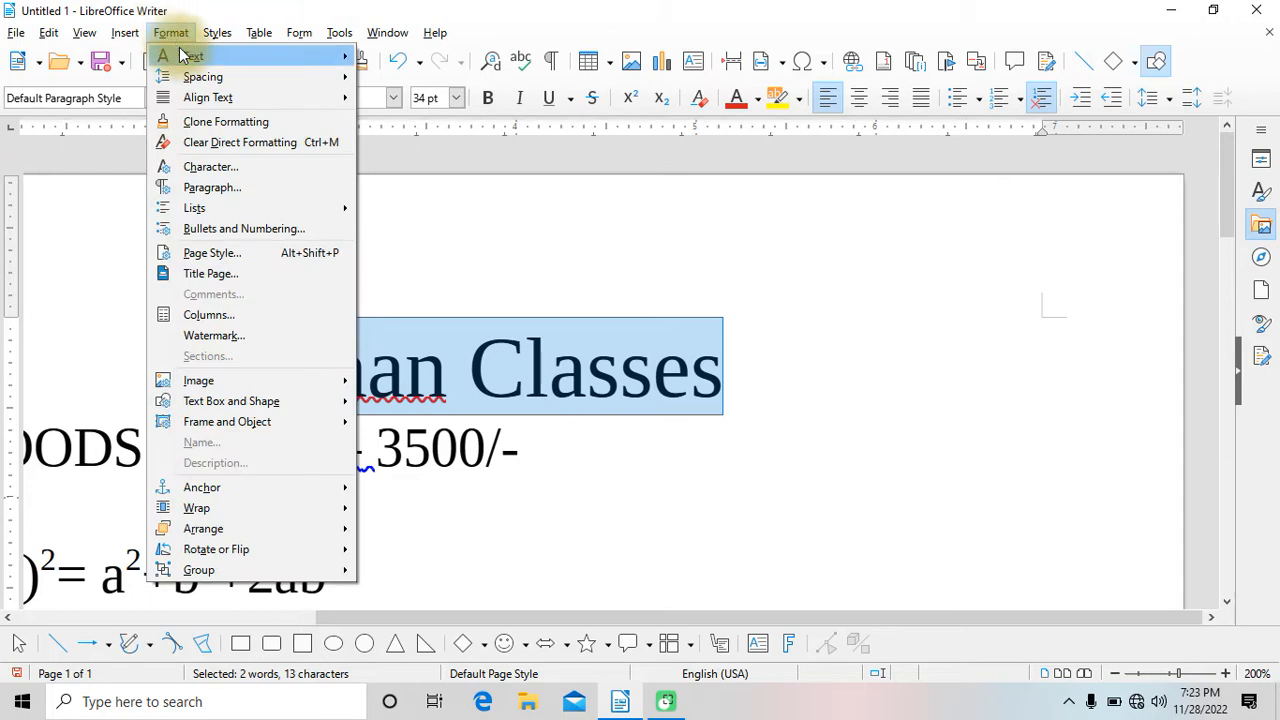
pyautogui.moveTo(286, 57)
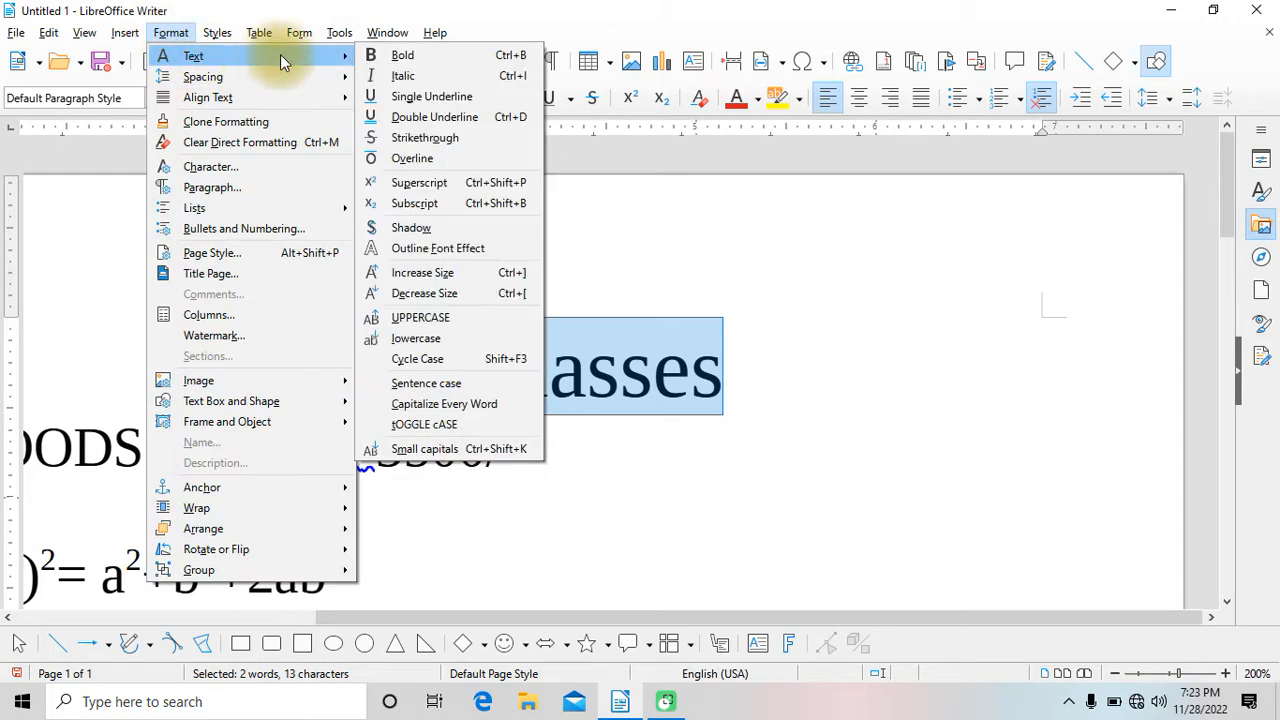
pyautogui.click(491, 427)
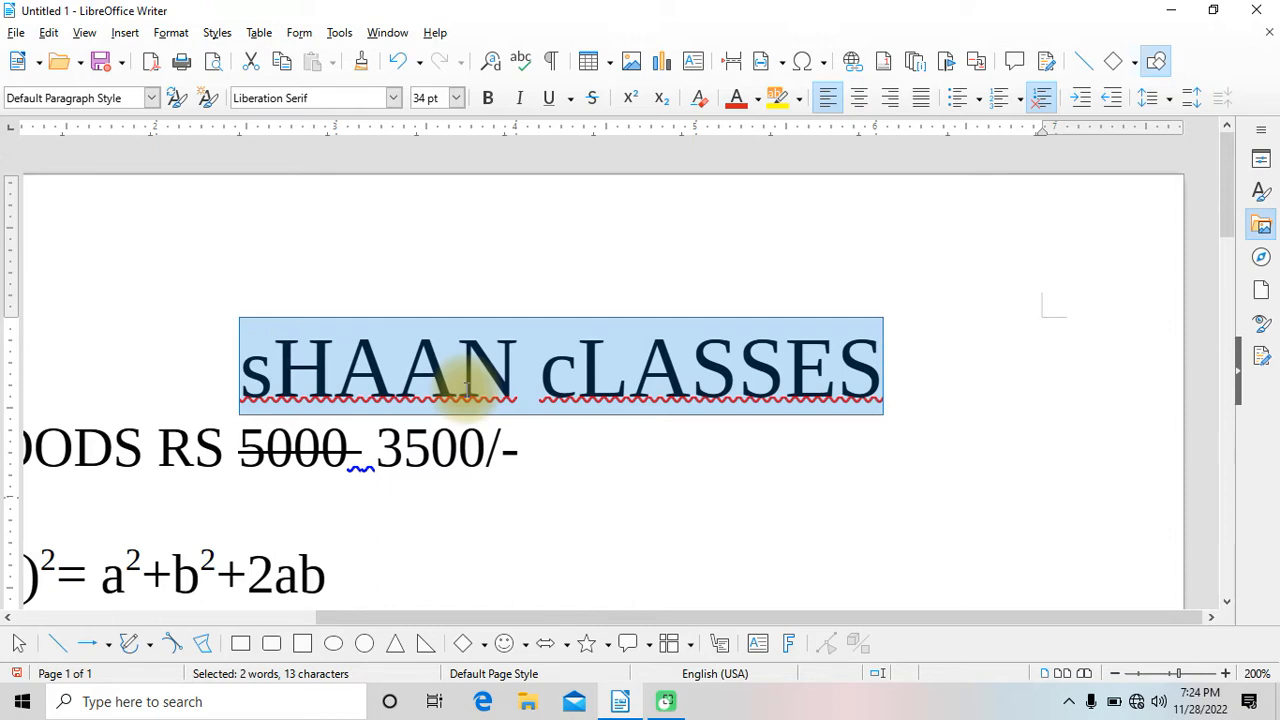
# Apply small capitals to the selected SHAAN CLASSES heading and convert its letters to lowercase.
pyautogui.click(172, 33)
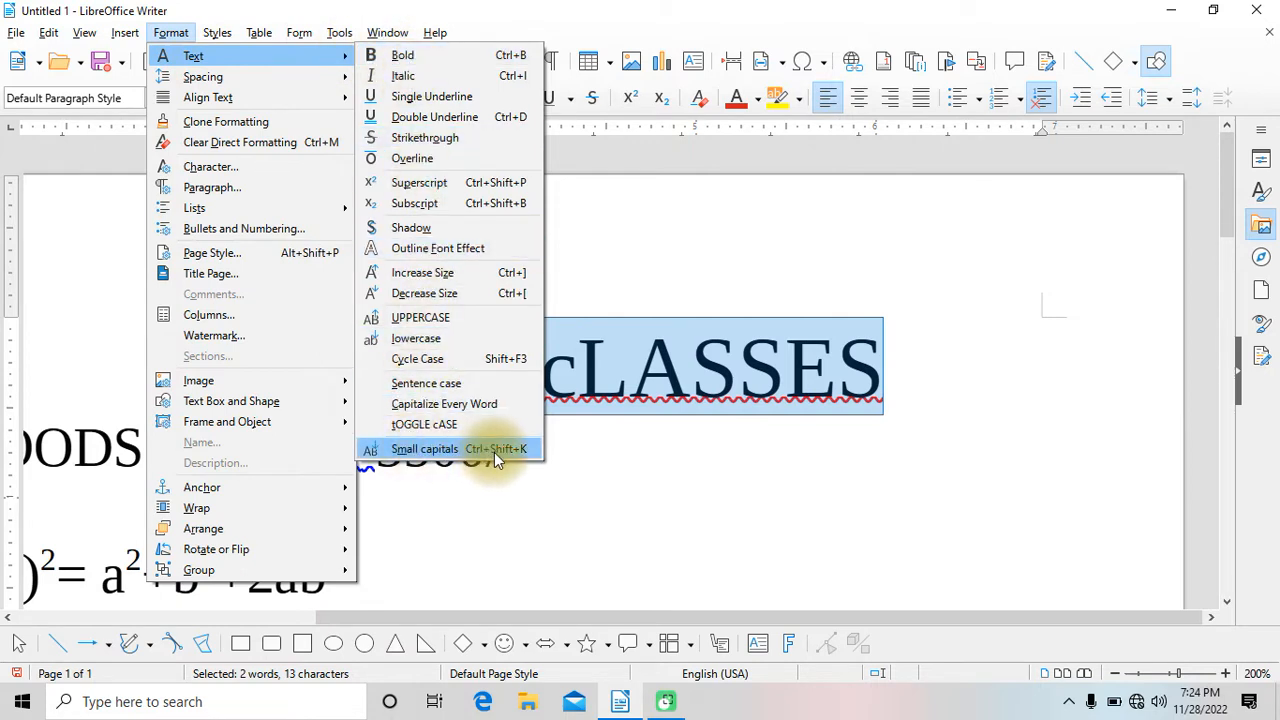
pyautogui.click(424, 452)
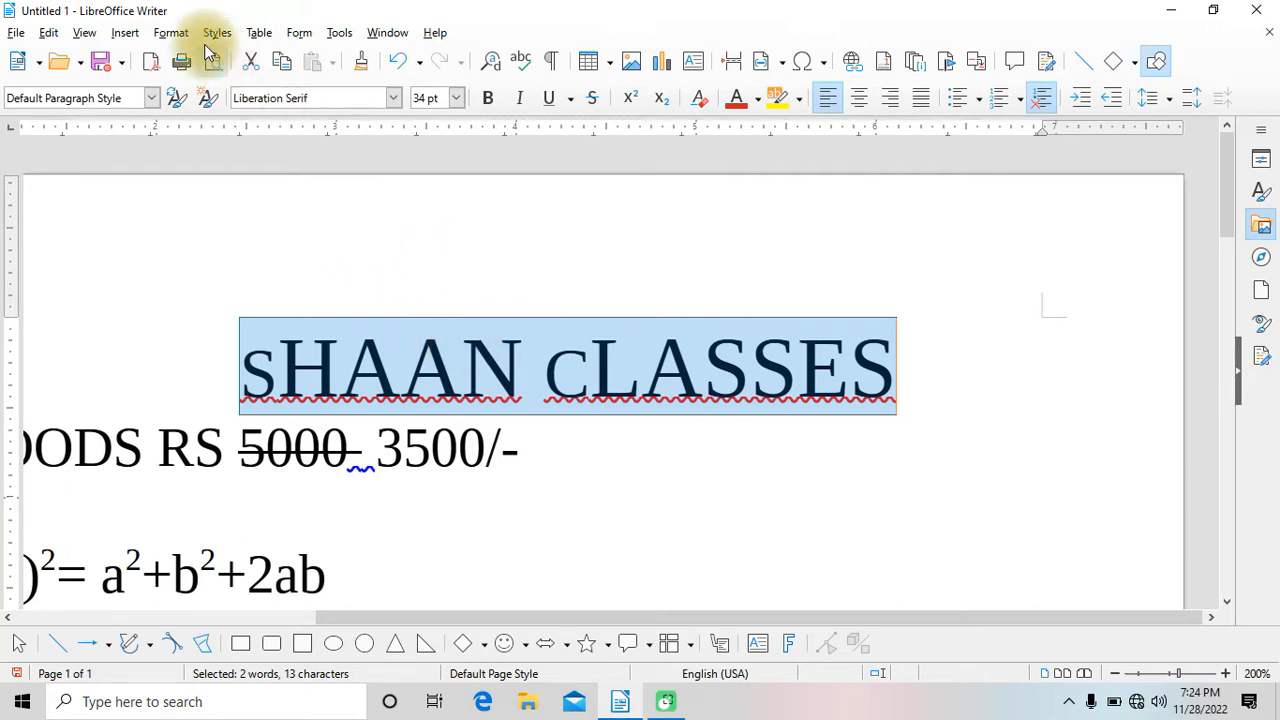
pyautogui.click(171, 33)
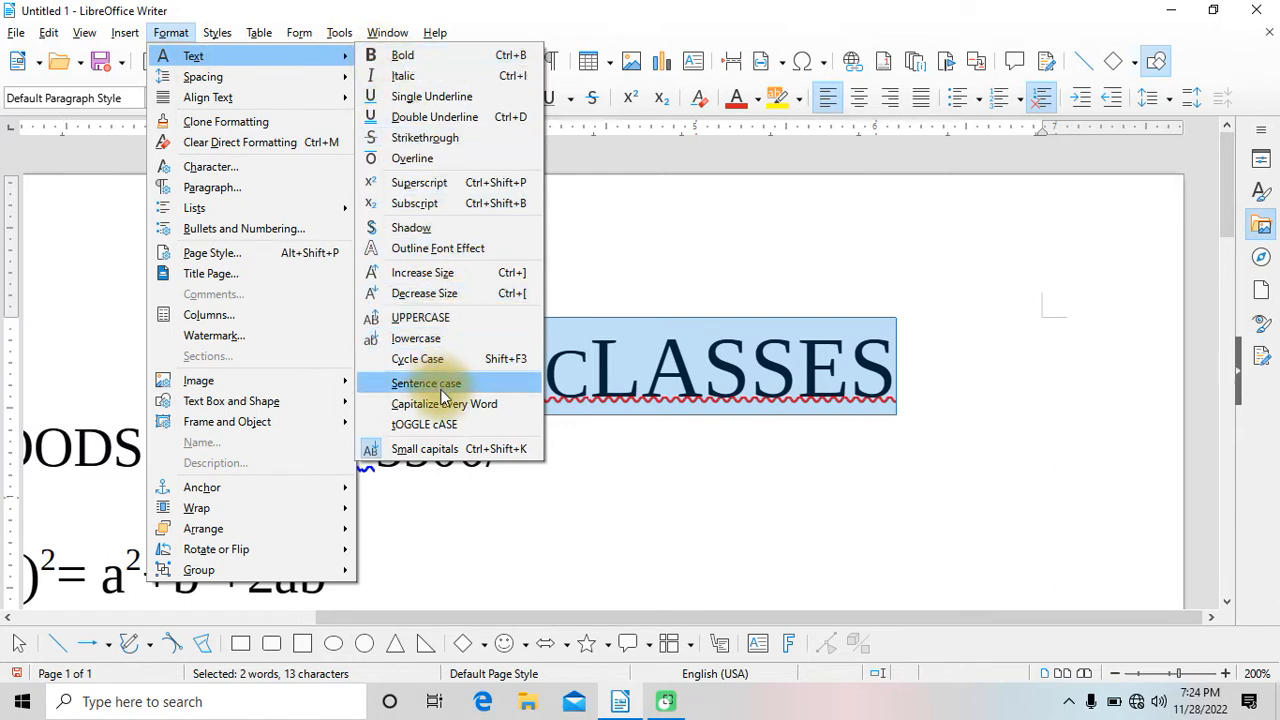
pyautogui.click(422, 317)
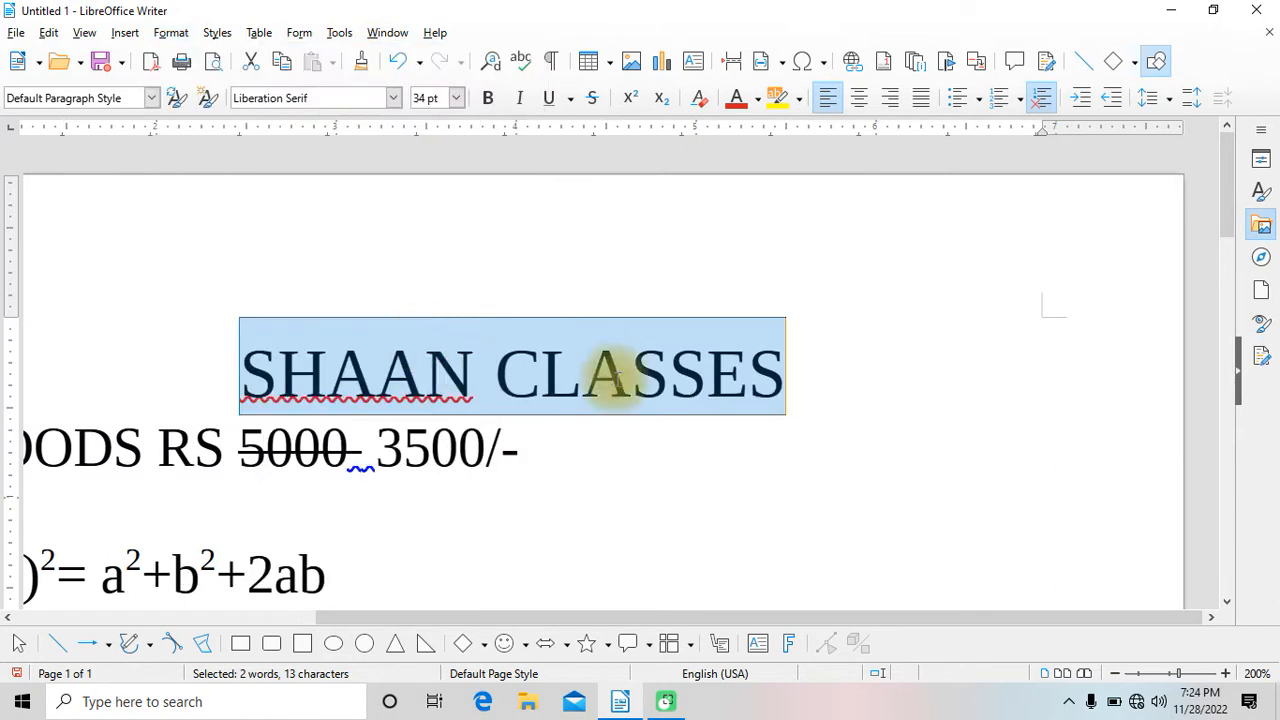
pyautogui.click(171, 32)
pyautogui.moveTo(297, 62)
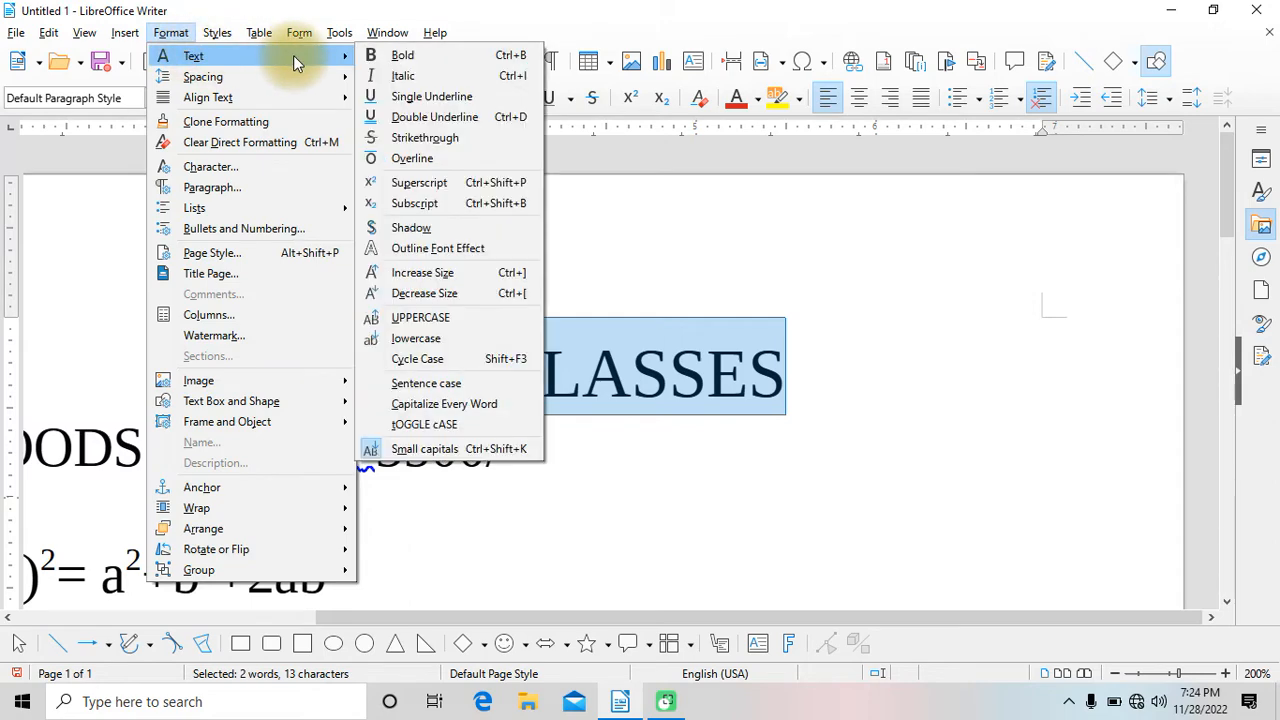
pyautogui.click(431, 340)
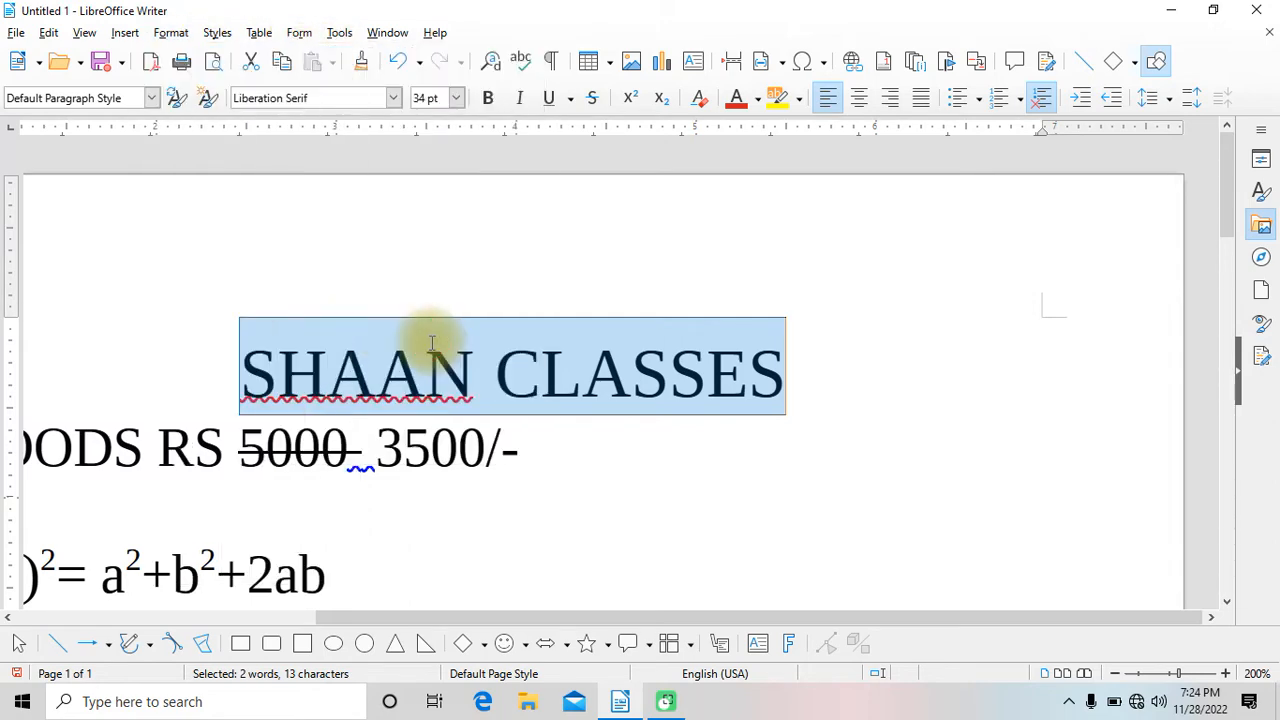
# Change the small-capitals heading to Sentence case.
pyautogui.click(171, 32)
pyautogui.moveTo(280, 57)
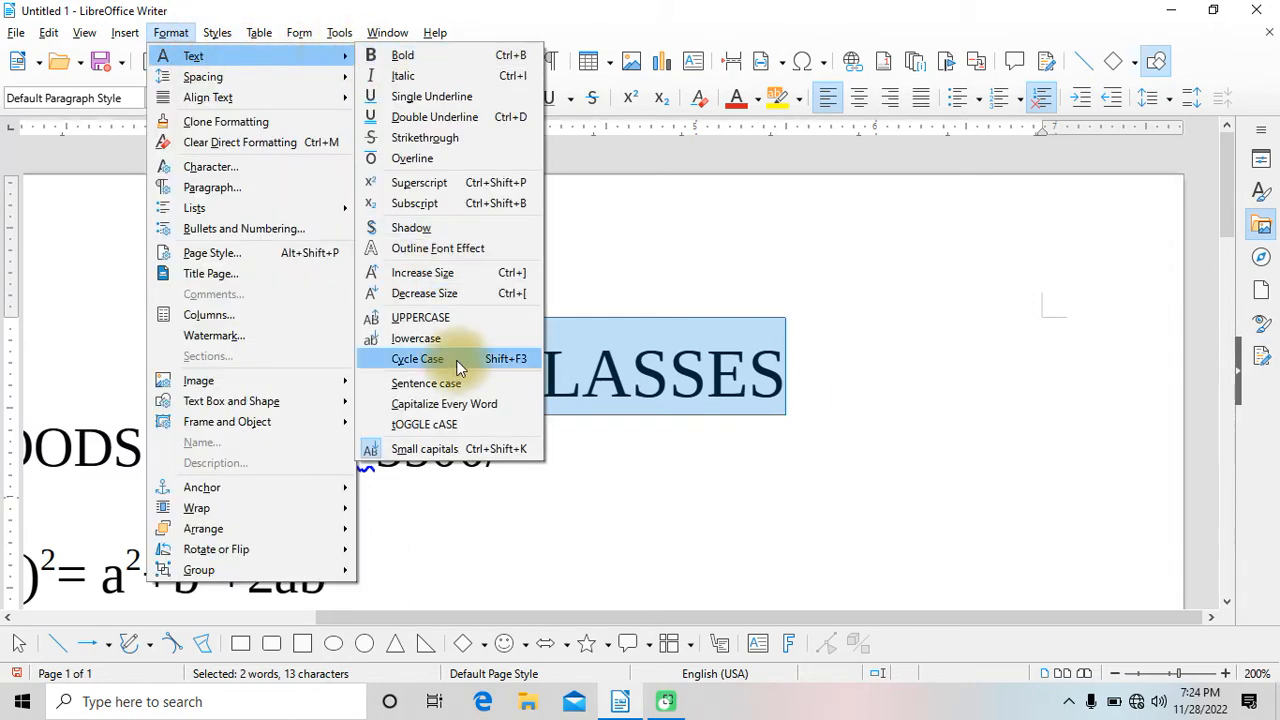
pyautogui.click(446, 383)
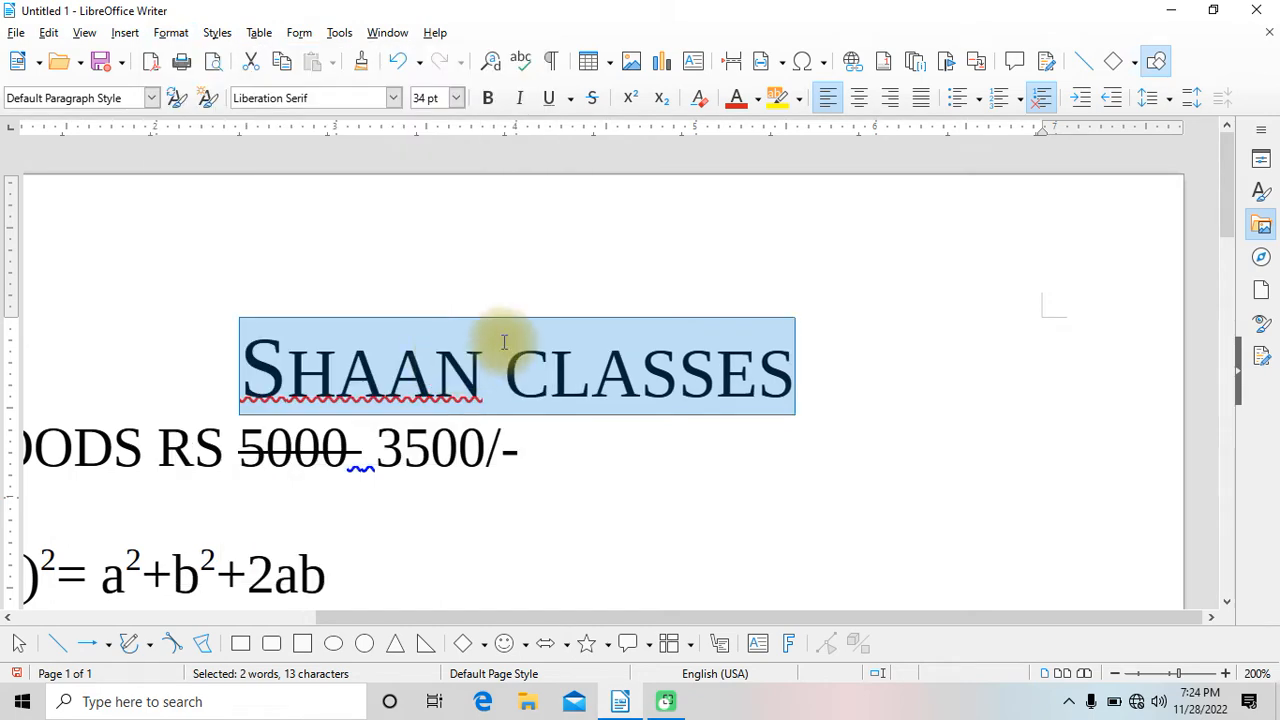
pyautogui.hotkey('ctrl', 'F3')
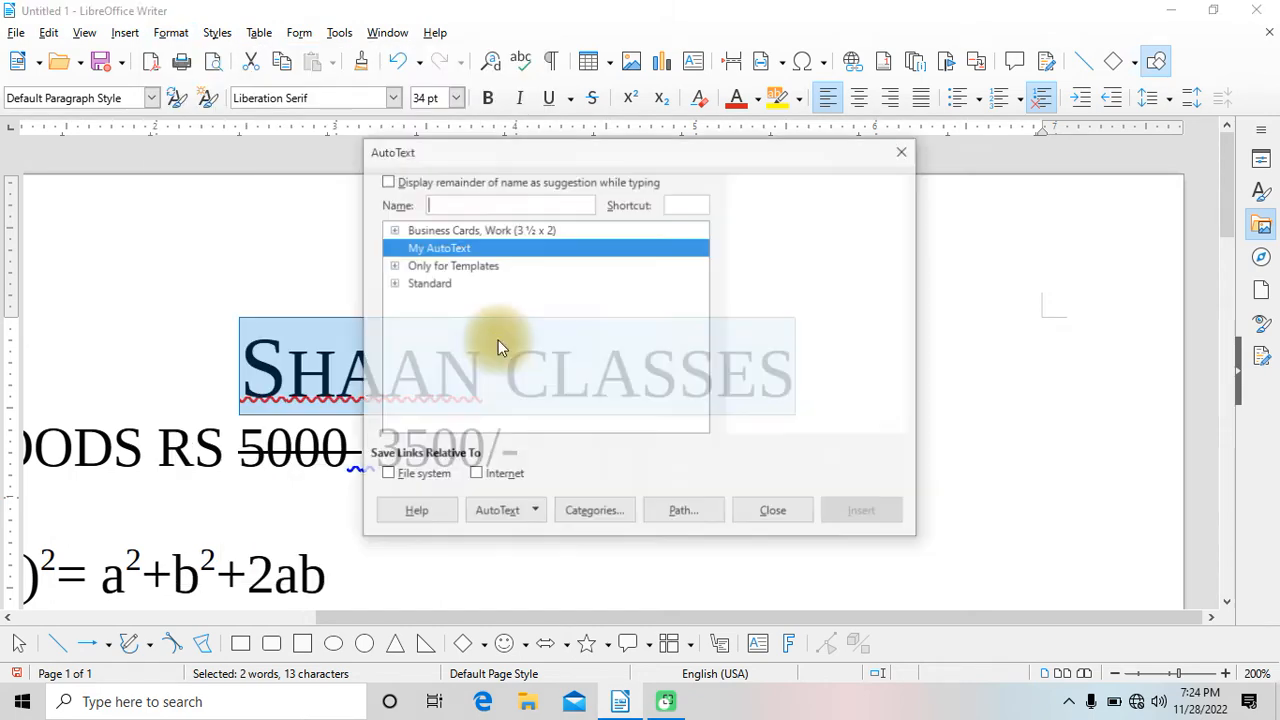
pyautogui.click(905, 150)
# Run Cycle Case repeatedly on the selected heading to go through its letter-case variants, ending in lowercase.
pyautogui.click(170, 32)
pyautogui.moveTo(177, 57)
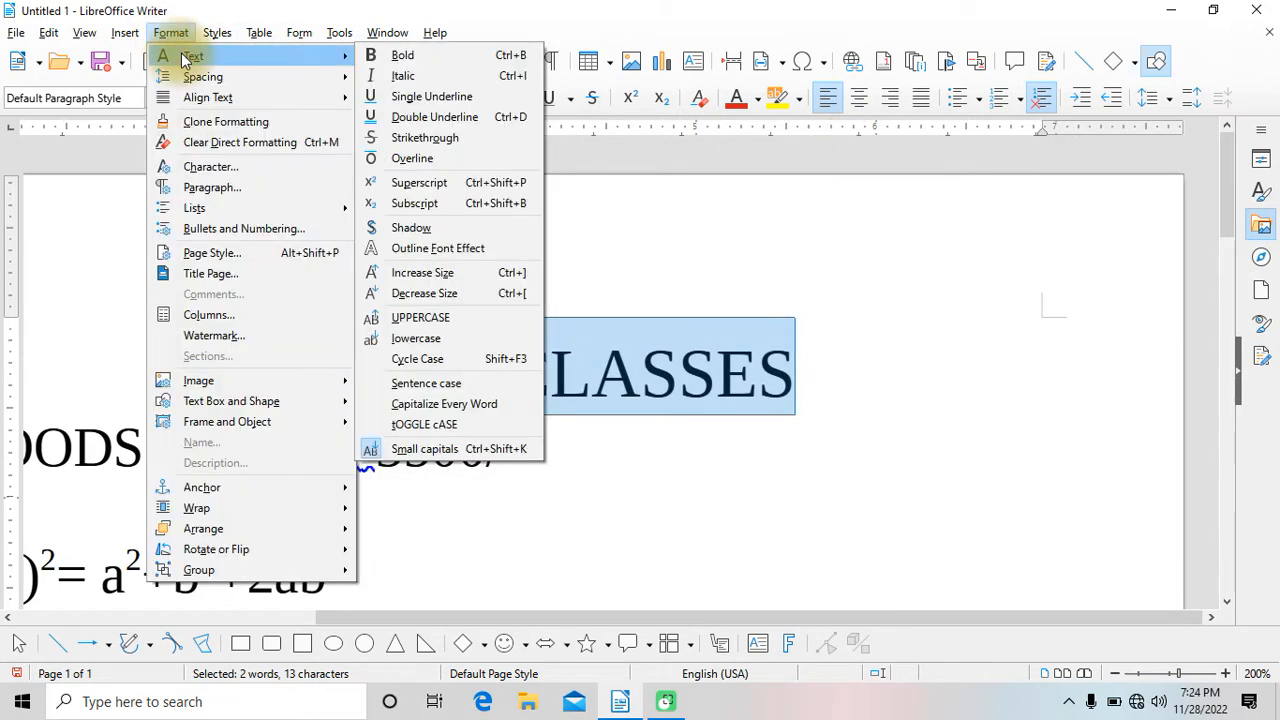
pyautogui.click(510, 366)
pyautogui.hotkey('shift', 'F3')
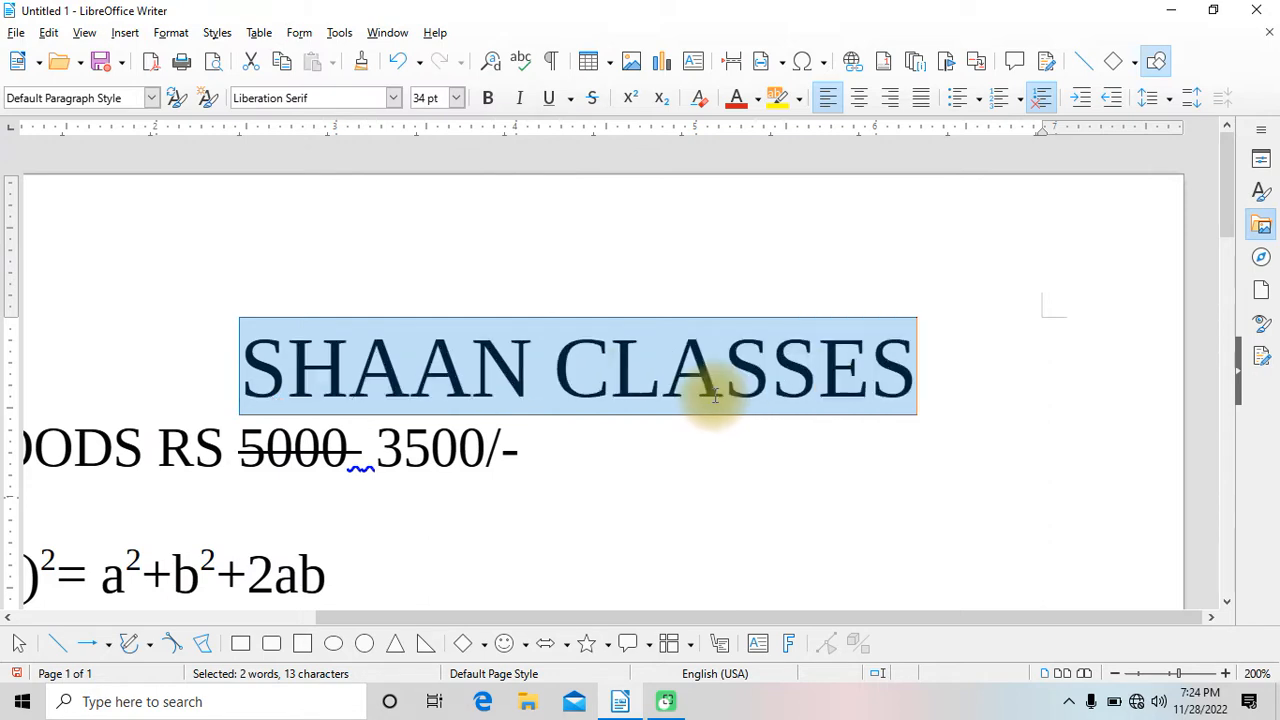
pyautogui.hotkey('shift', 'F3')
pyautogui.hotkey('shift', 'F3')
pyautogui.hotkey('shift', 'F3')
pyautogui.hotkey('shift', 'F3')
pyautogui.hotkey('shift', 'F3')
pyautogui.hotkey('shift', 'F3')
pyautogui.hotkey('shift', 'F3')
pyautogui.hotkey('shift', 'F3')
pyautogui.hotkey('shift', 'F3')
pyautogui.hotkey('shift', 'F3')
pyautogui.hotkey('shift', 'F3')
pyautogui.hotkey('shift', 'F3')
pyautogui.hotkey('shift', 'F3')
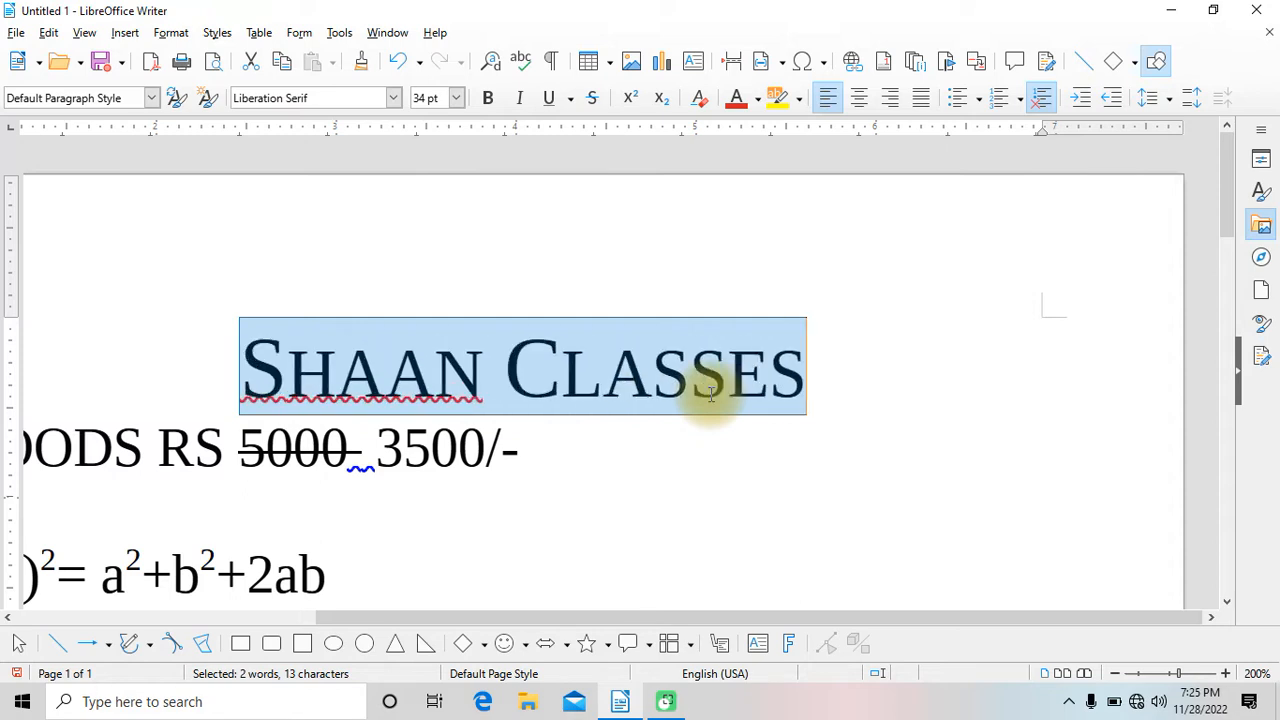
pyautogui.hotkey('shift', 'F3')
pyautogui.hotkey('shift', 'F3')
pyautogui.hotkey('shift', 'F3')
pyautogui.hotkey('shift', 'F3')
pyautogui.hotkey('shift', 'F3')
pyautogui.hotkey('shift', 'F3')
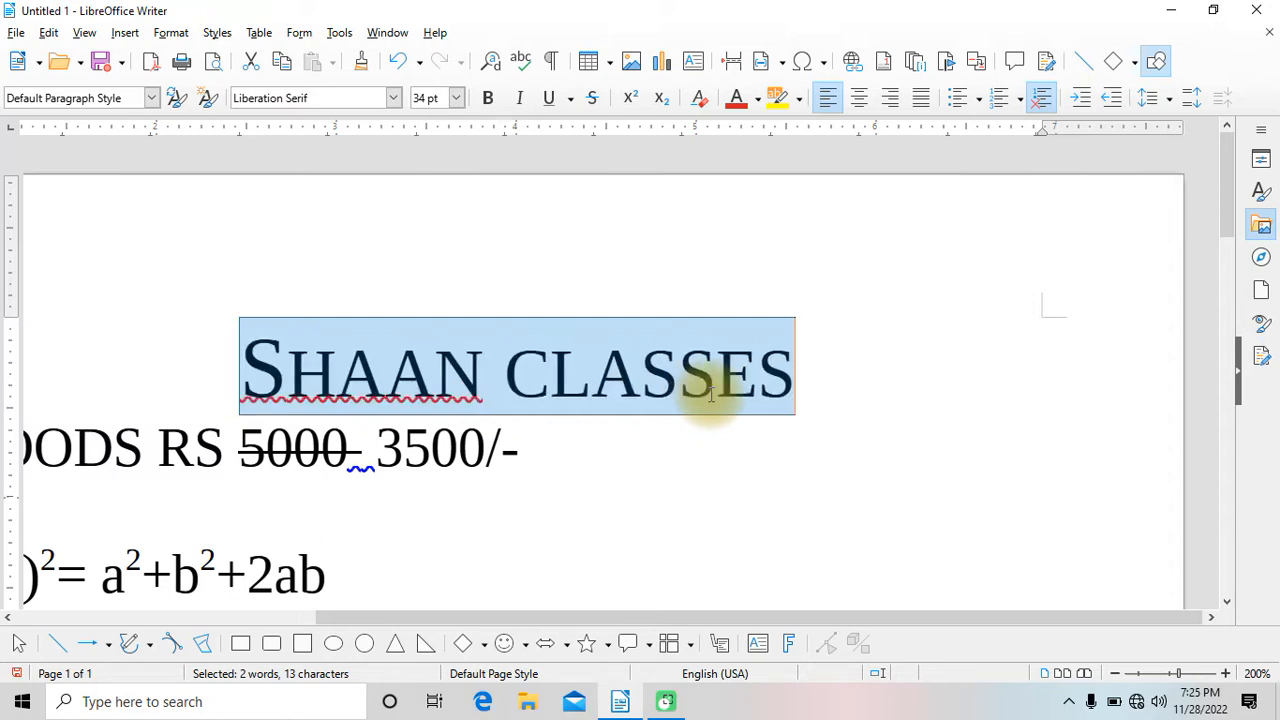
pyautogui.hotkey('shift', 'F3')
pyautogui.hotkey('shift', 'F3')
pyautogui.hotkey('shift', 'F3')
pyautogui.hotkey('shift', 'F3')
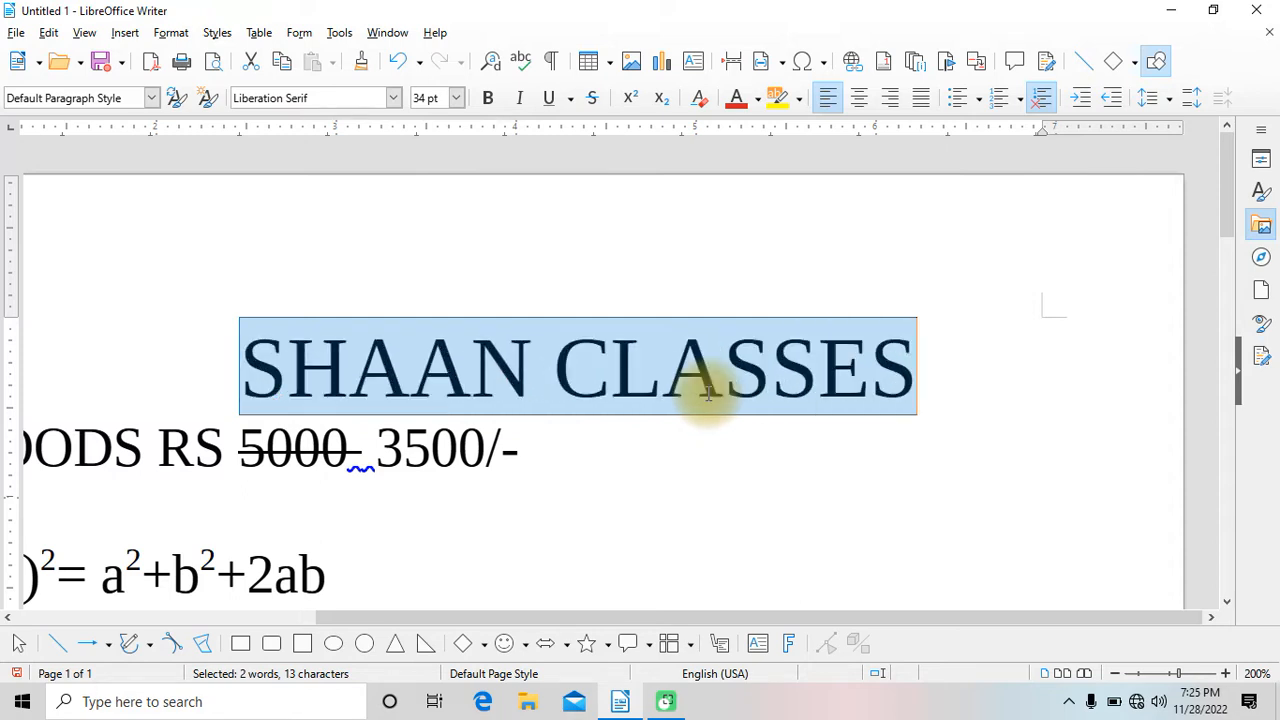
pyautogui.hotkey('shift', 'F3')
pyautogui.hotkey('shift', 'F3')
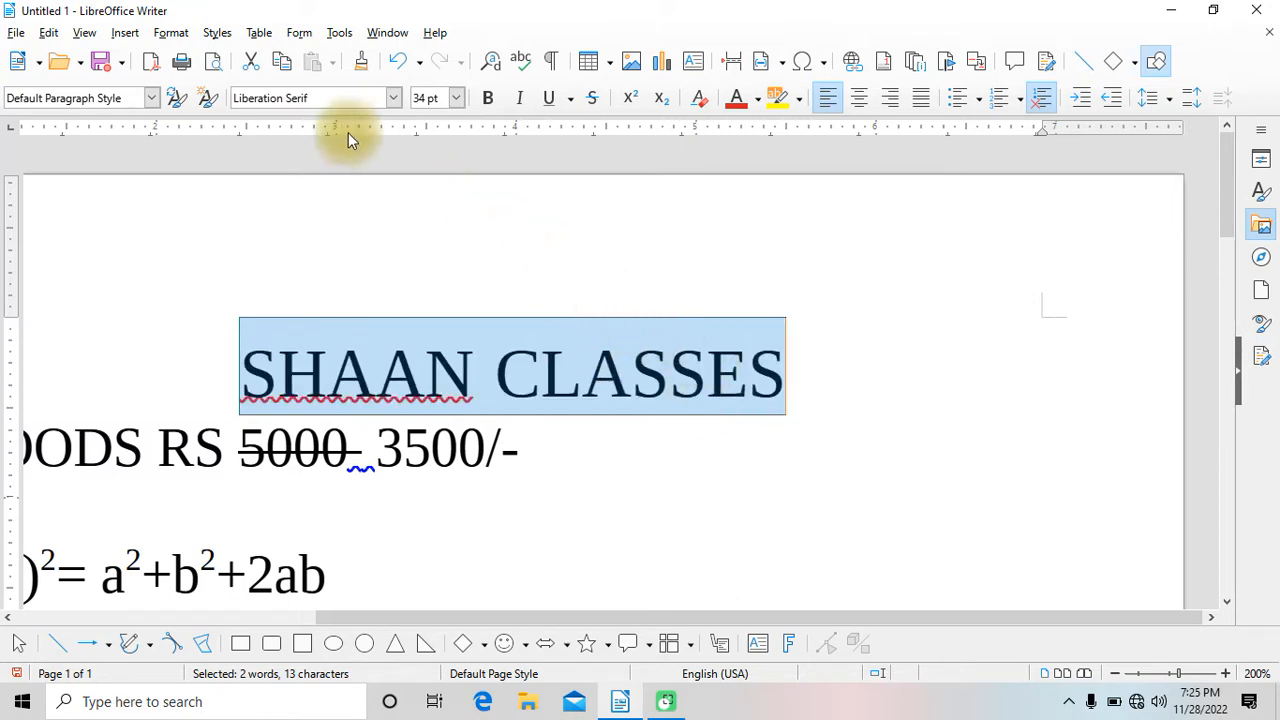
# Turn off small capitals for the reselected SHAAN CLASSES heading and turn them back on.
pyautogui.click(171, 32)
pyautogui.moveTo(190, 56)
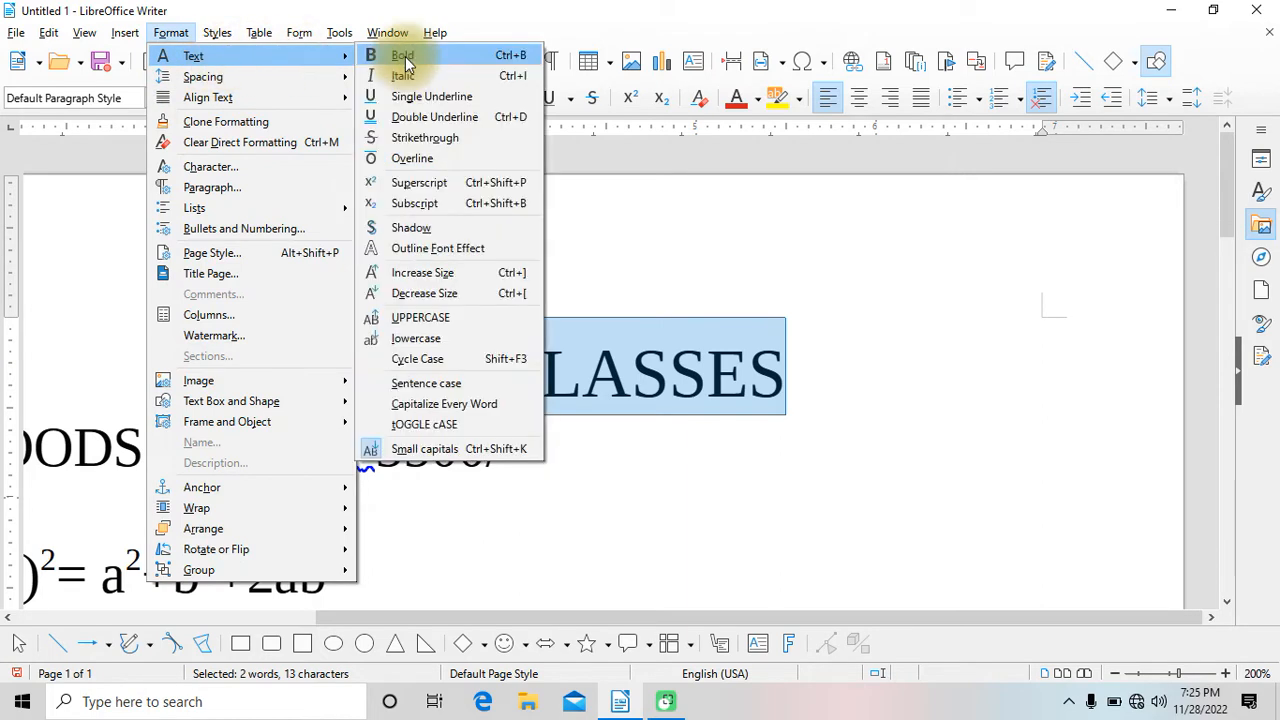
pyautogui.click(424, 318)
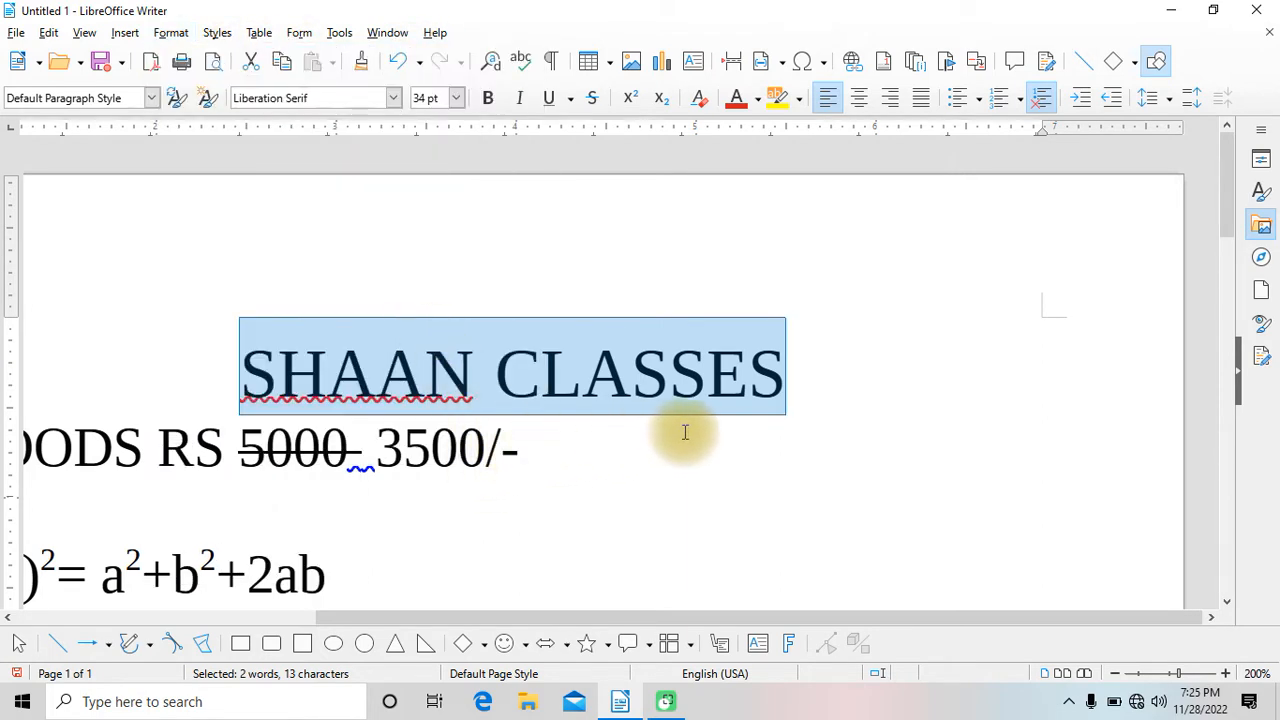
pyautogui.click(571, 380)
pyautogui.moveTo(232, 371); pyautogui.dragTo(803, 371)
pyautogui.click(171, 32)
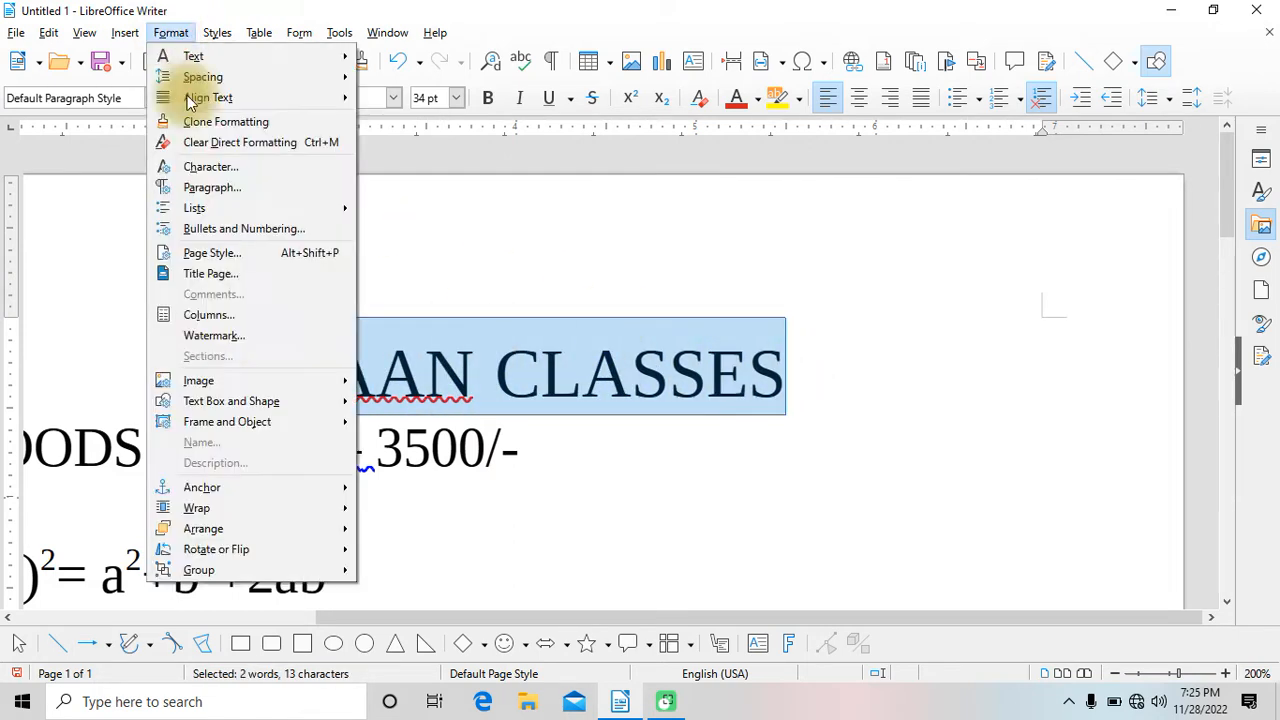
pyautogui.moveTo(229, 55)
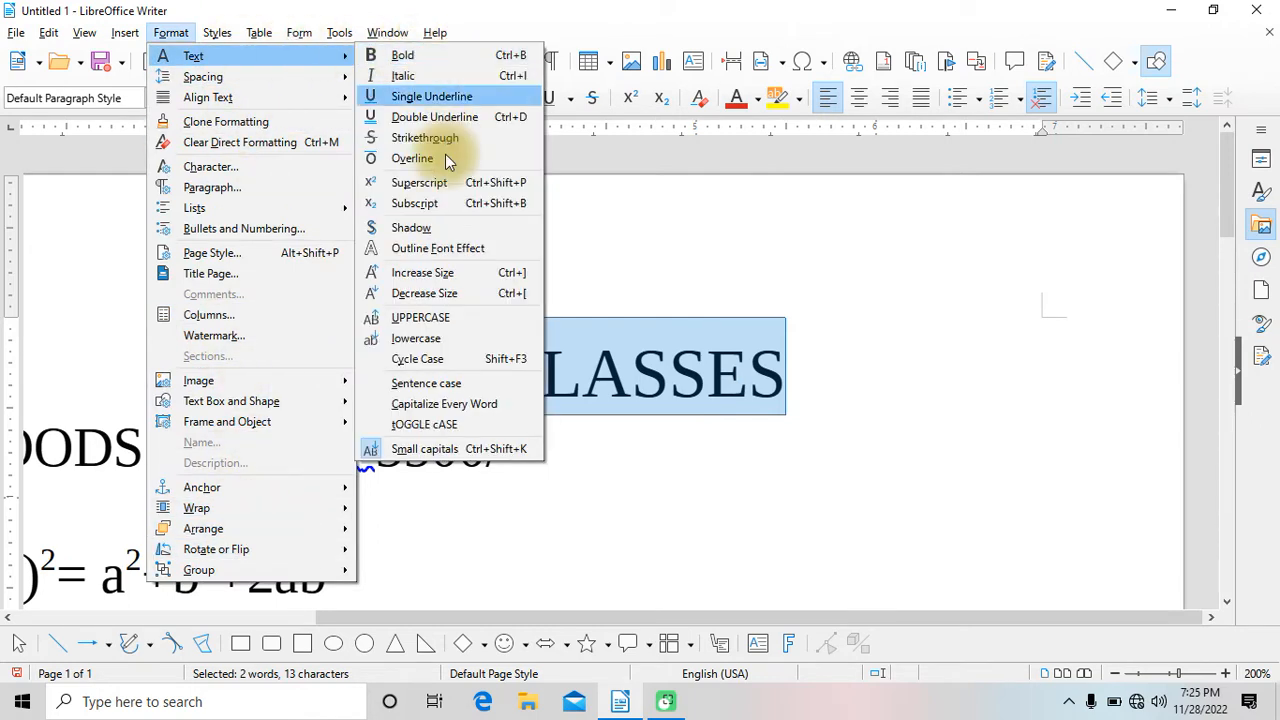
pyautogui.click(455, 450)
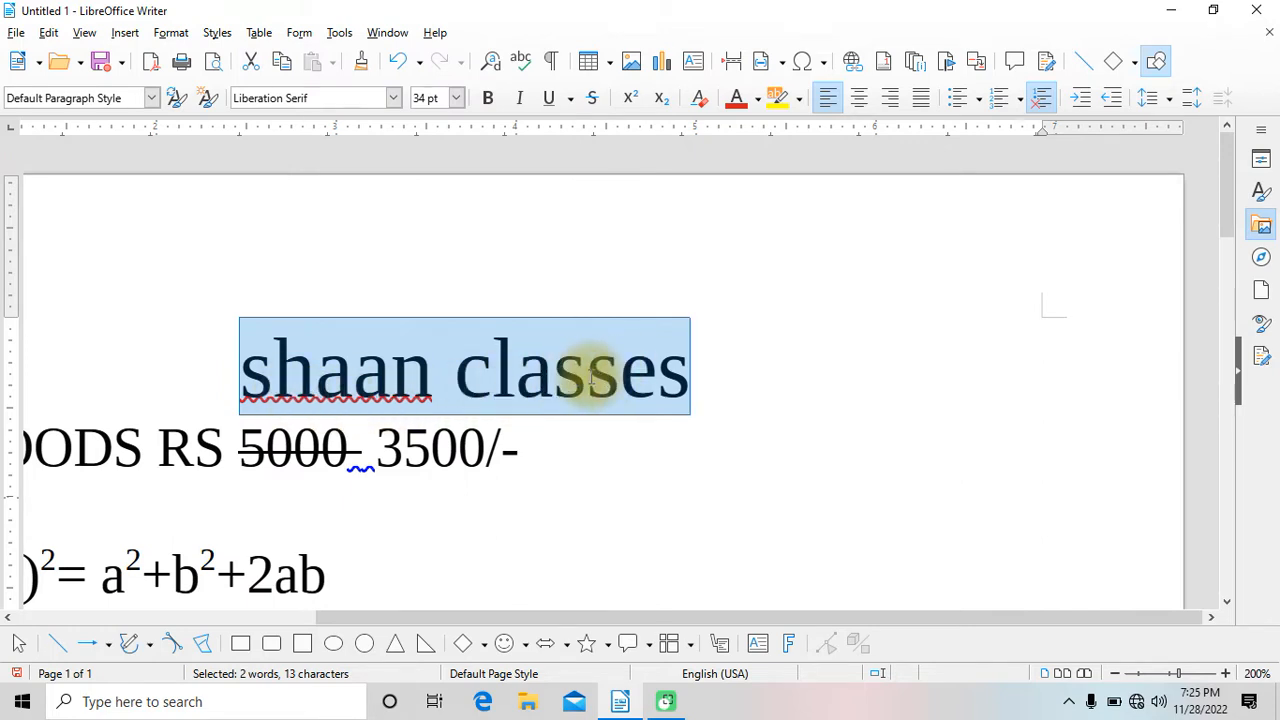
pyautogui.click(171, 33)
pyautogui.moveTo(249, 57)
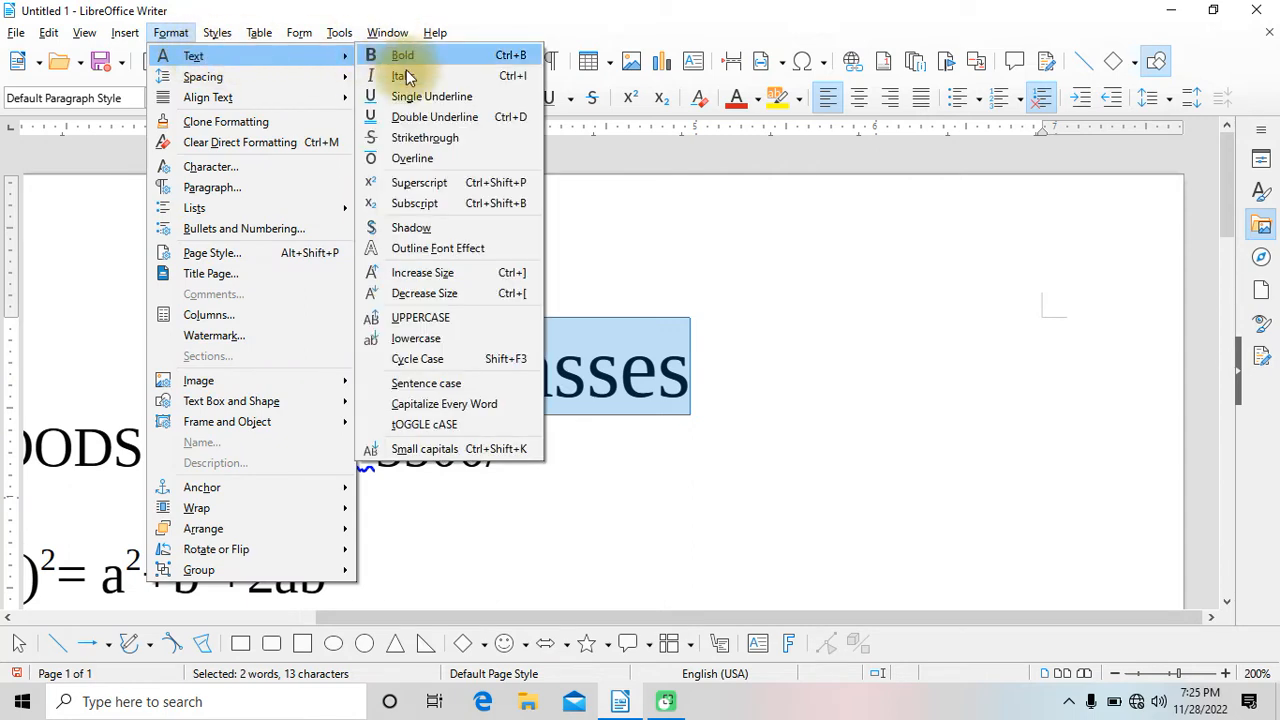
pyautogui.click(487, 452)
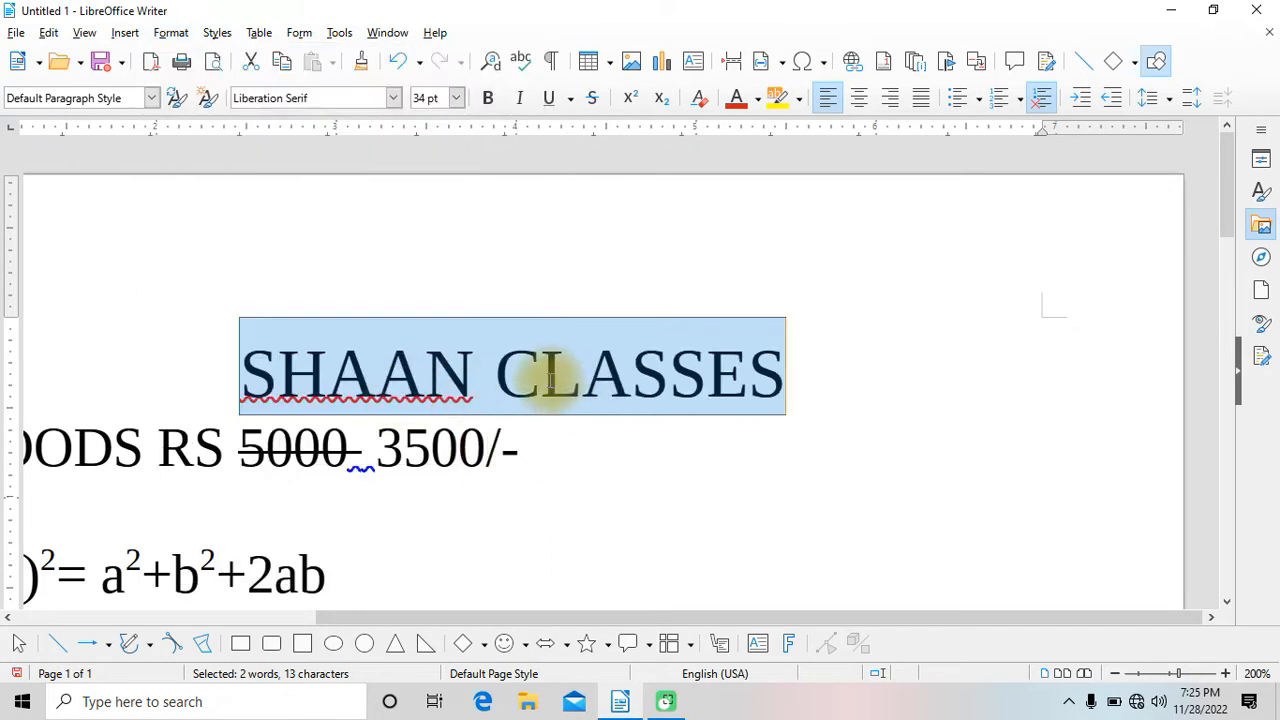
pyautogui.click(171, 33)
pyautogui.moveTo(196, 57)
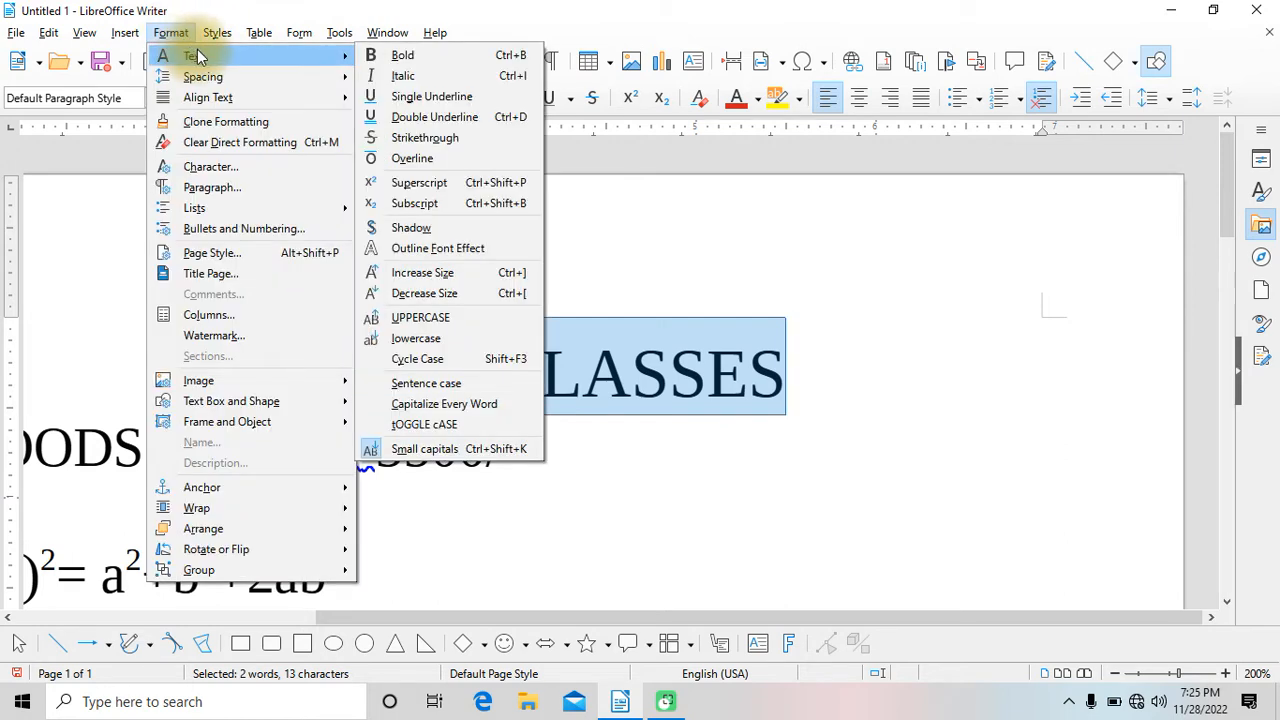
pyautogui.moveTo(216, 83)
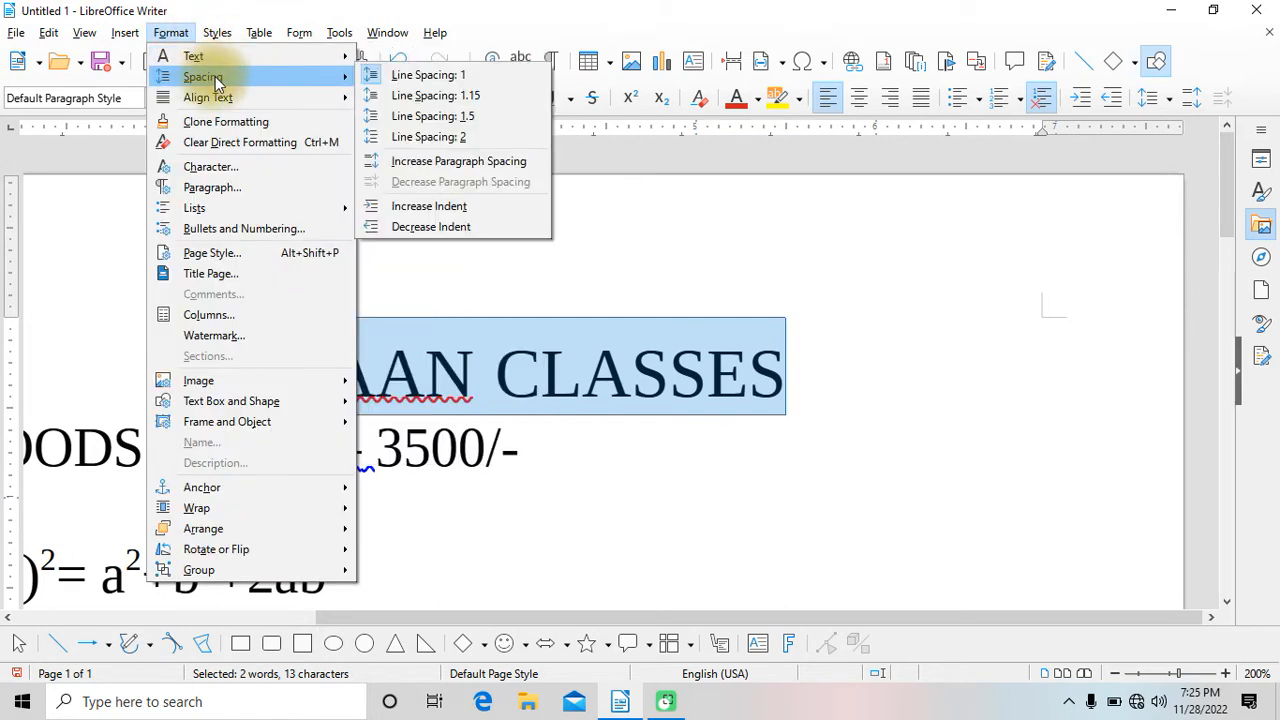
pyautogui.click(749, 368)
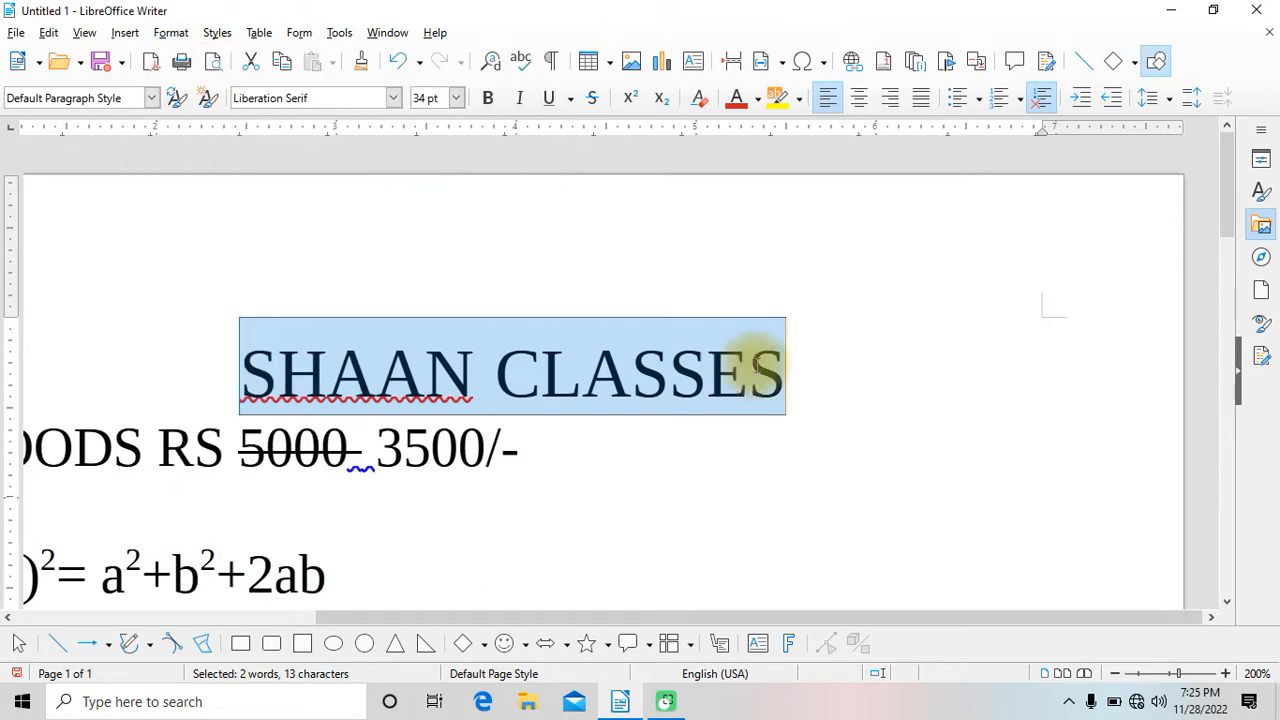
# Delete the document's entire content and enter an equals sign on the empty page.
pyautogui.click(1116, 674)
pyautogui.click(1116, 674)
pyautogui.click(1116, 674)
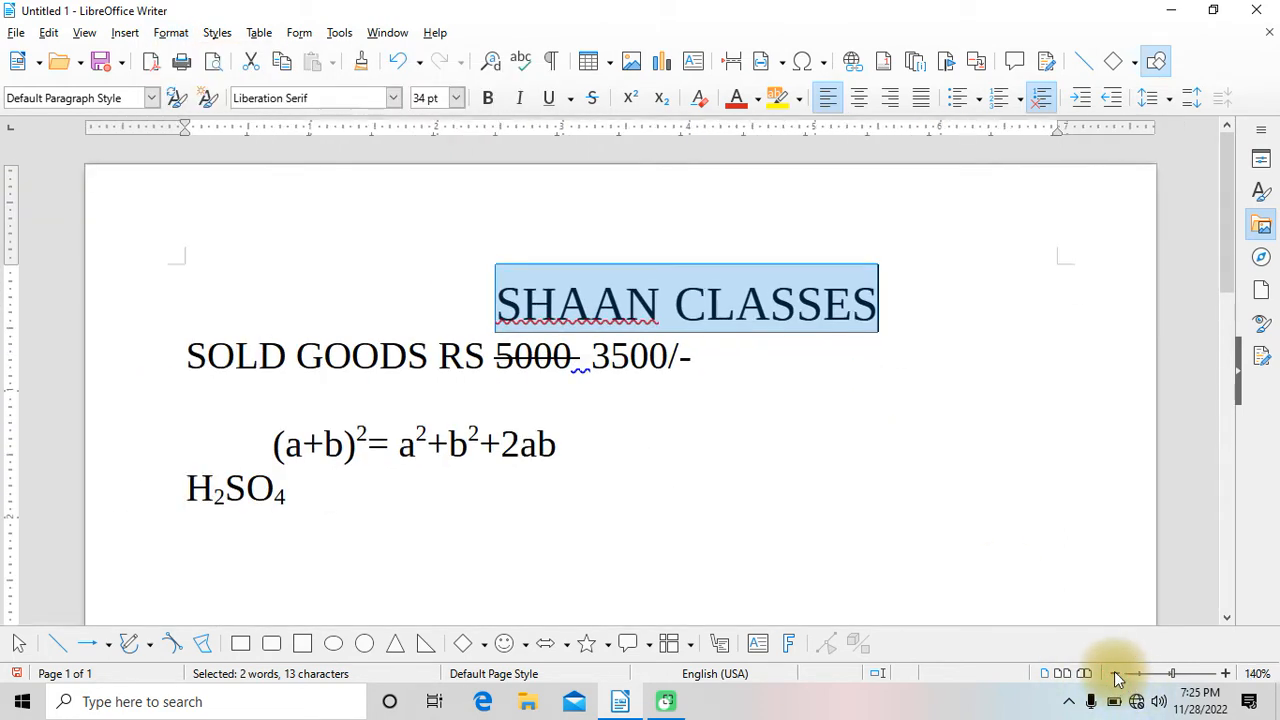
pyautogui.hotkey('ctrl', 'a')
pyautogui.press('Delete')
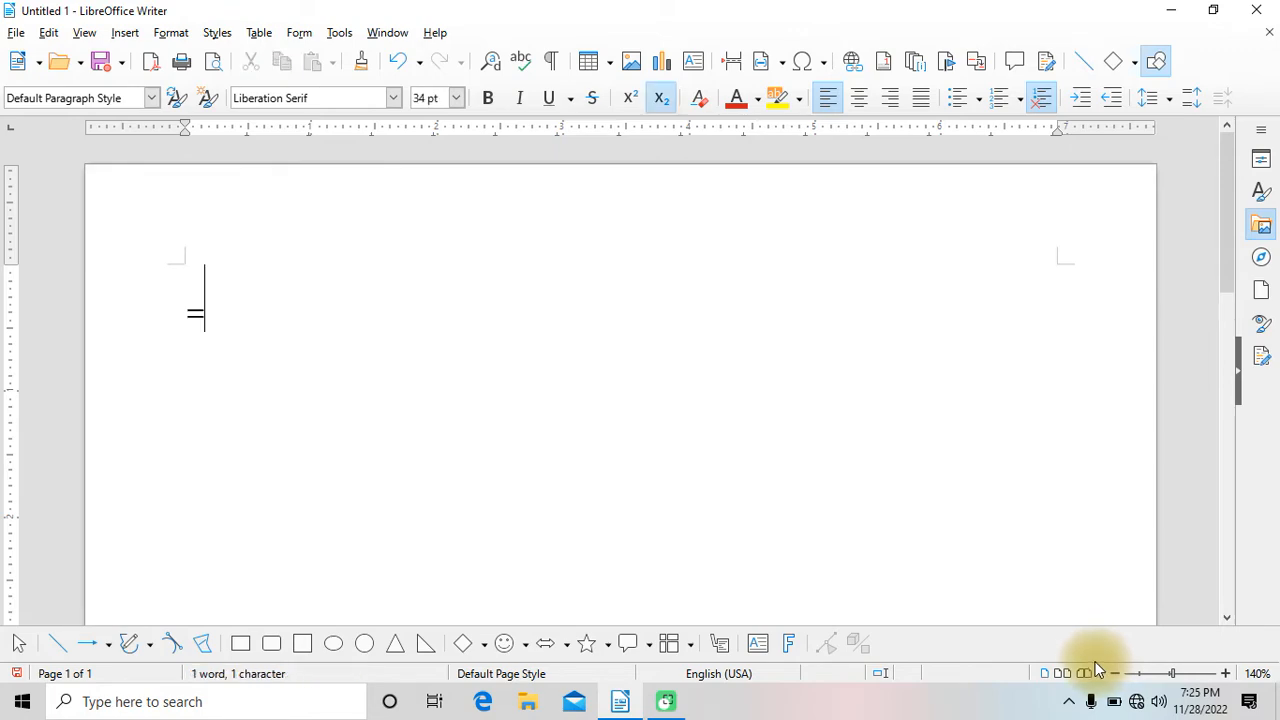
# Insert the AutoText dummy text after the equals sign and return to the start of the document.
pyautogui.press('F3')
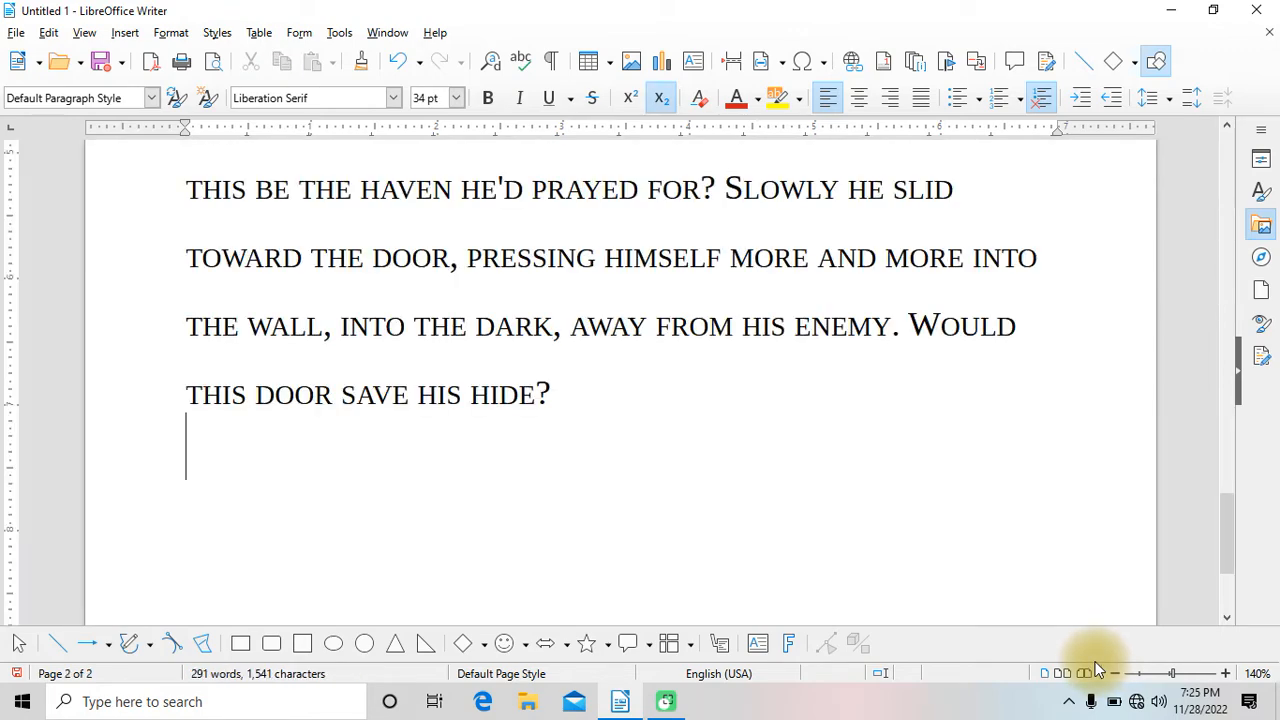
pyautogui.scroll(5, 1137, 653)
pyautogui.scroll(10, 1137, 652)
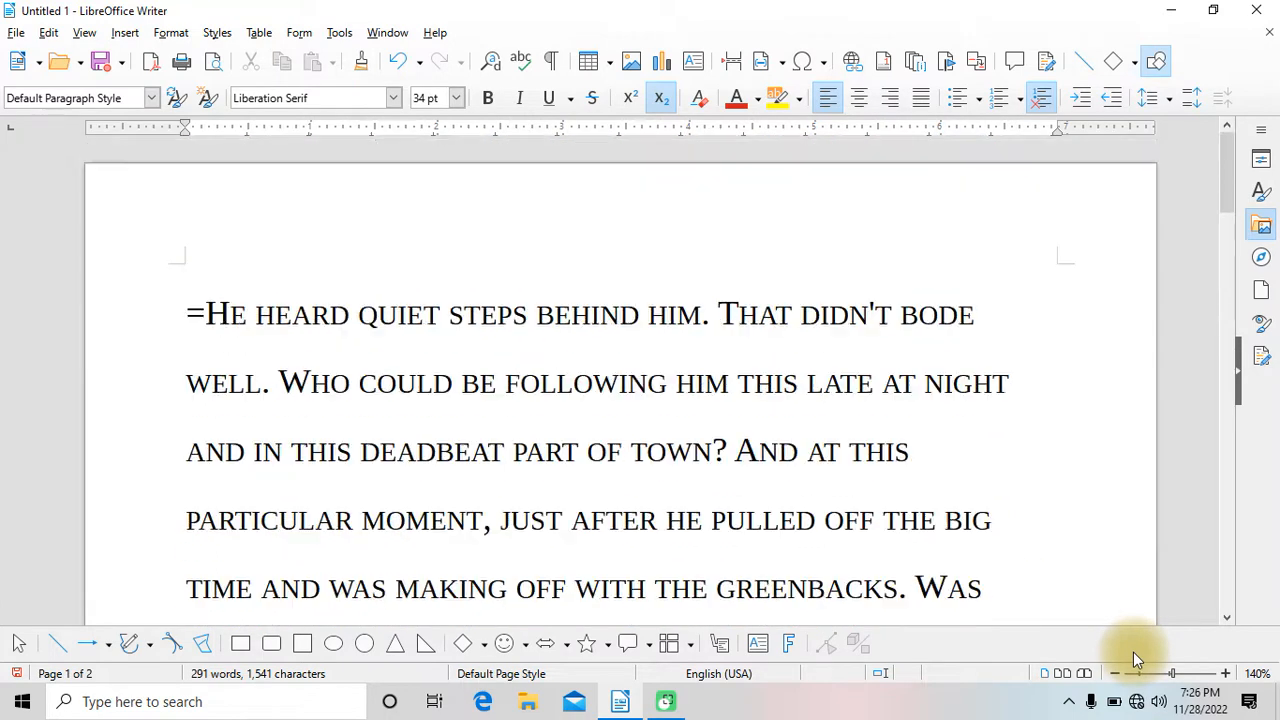
# Remove the equals sign at the start of the dummy text and reduce the whole text's font size to 16 pt.
pyautogui.click(215, 314)
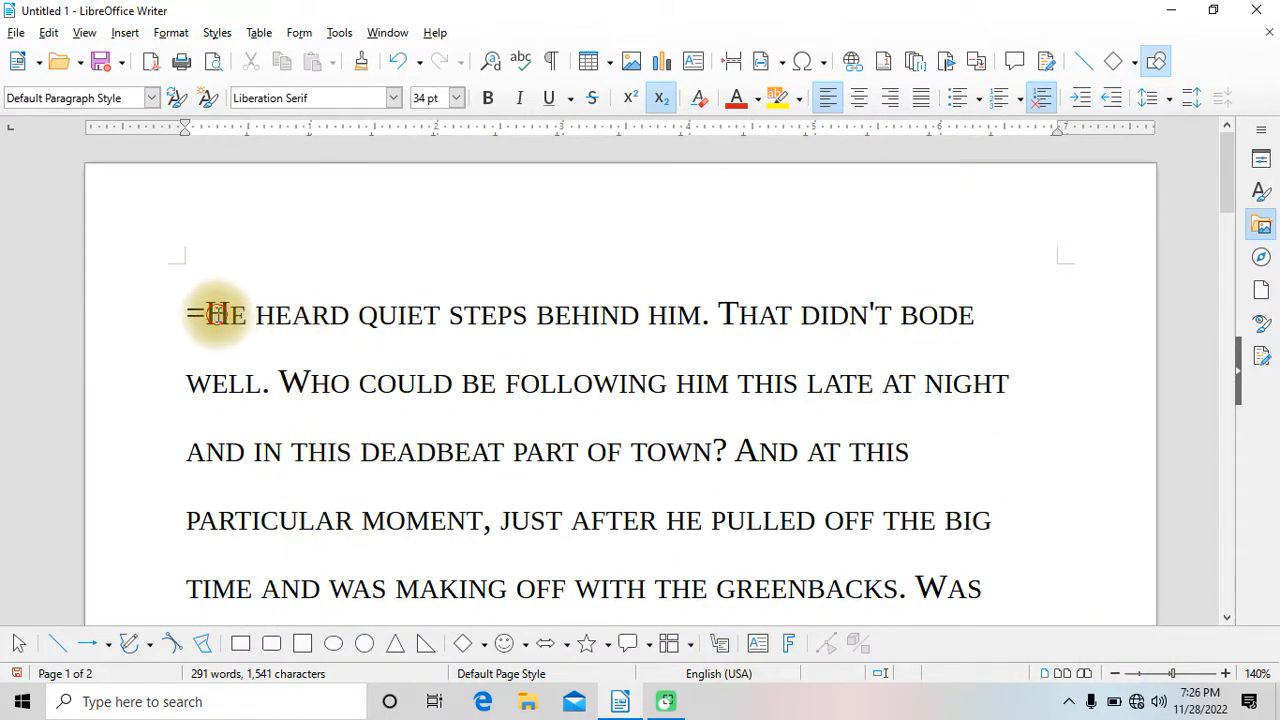
pyautogui.press('BackSpace')
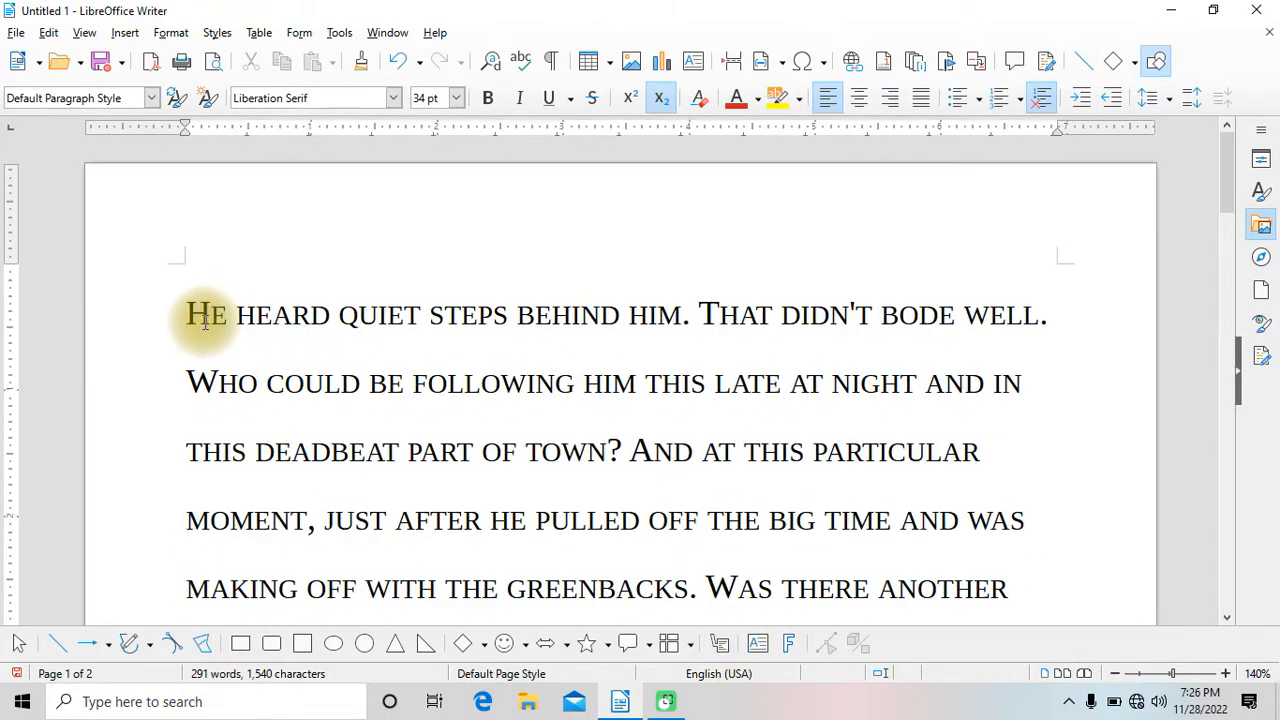
pyautogui.hotkey('ctrl', 'a')
pyautogui.hotkey('ctrl', '[')
pyautogui.hotkey('ctrl', '[')
pyautogui.hotkey('ctrl', '[')
pyautogui.hotkey('ctrl', '[')
pyautogui.hotkey('ctrl', '[')
pyautogui.hotkey('ctrl', '[')
pyautogui.hotkey('ctrl', '[')
pyautogui.hotkey('ctrl', '[')
pyautogui.hotkey('ctrl', '[')
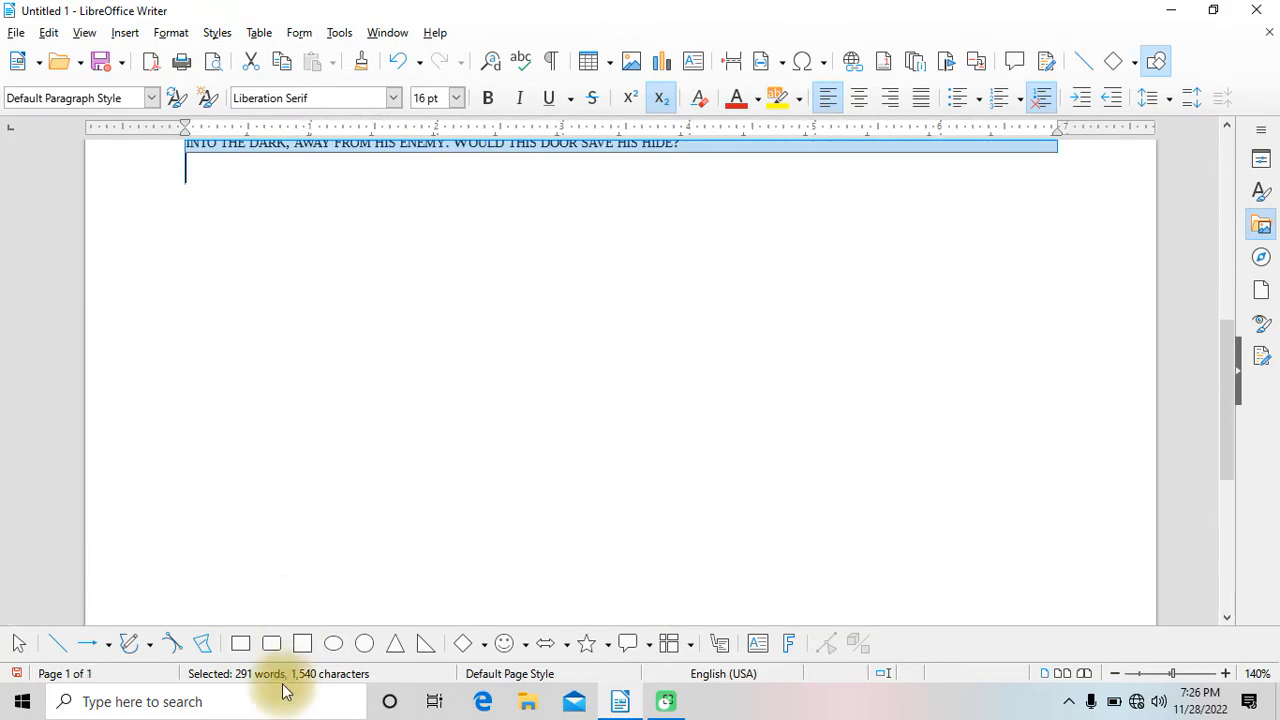
pyautogui.scroll(5, 434, 410)
pyautogui.scroll(-1, 432, 410)
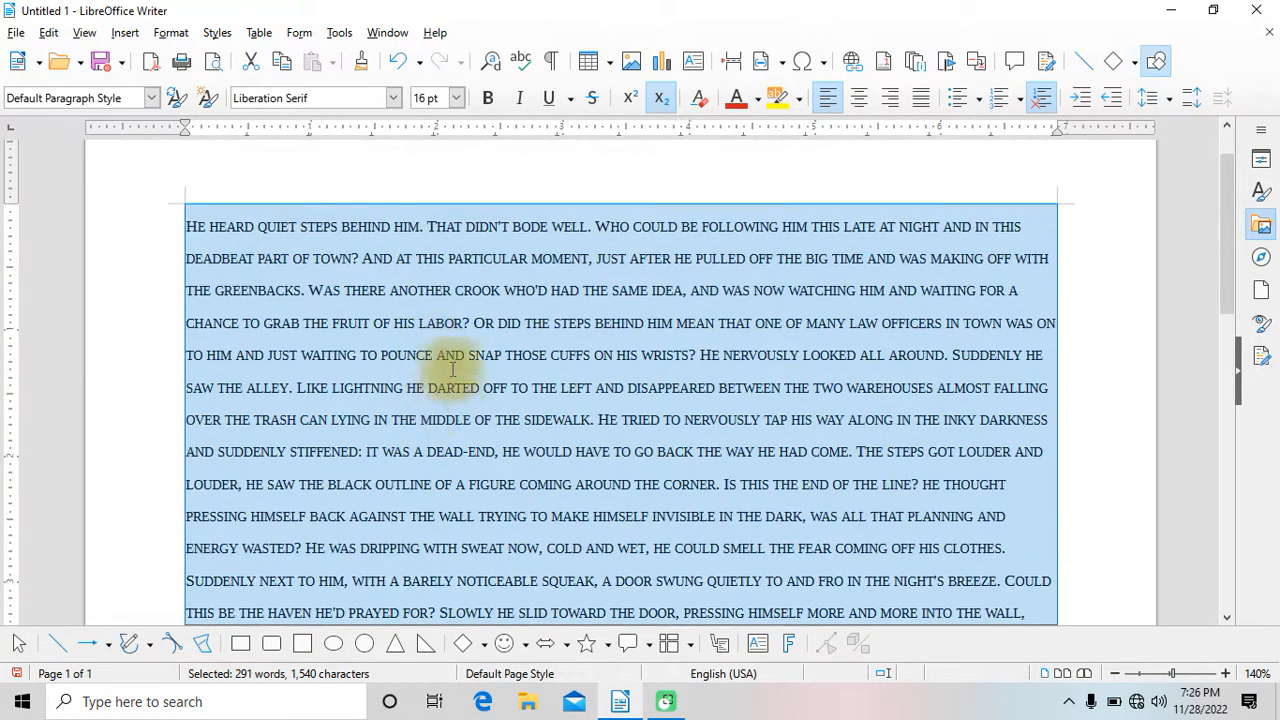
pyautogui.click(452, 354)
# Select the whole text and set its line spacing to 1.15.
pyautogui.click(1227, 675)
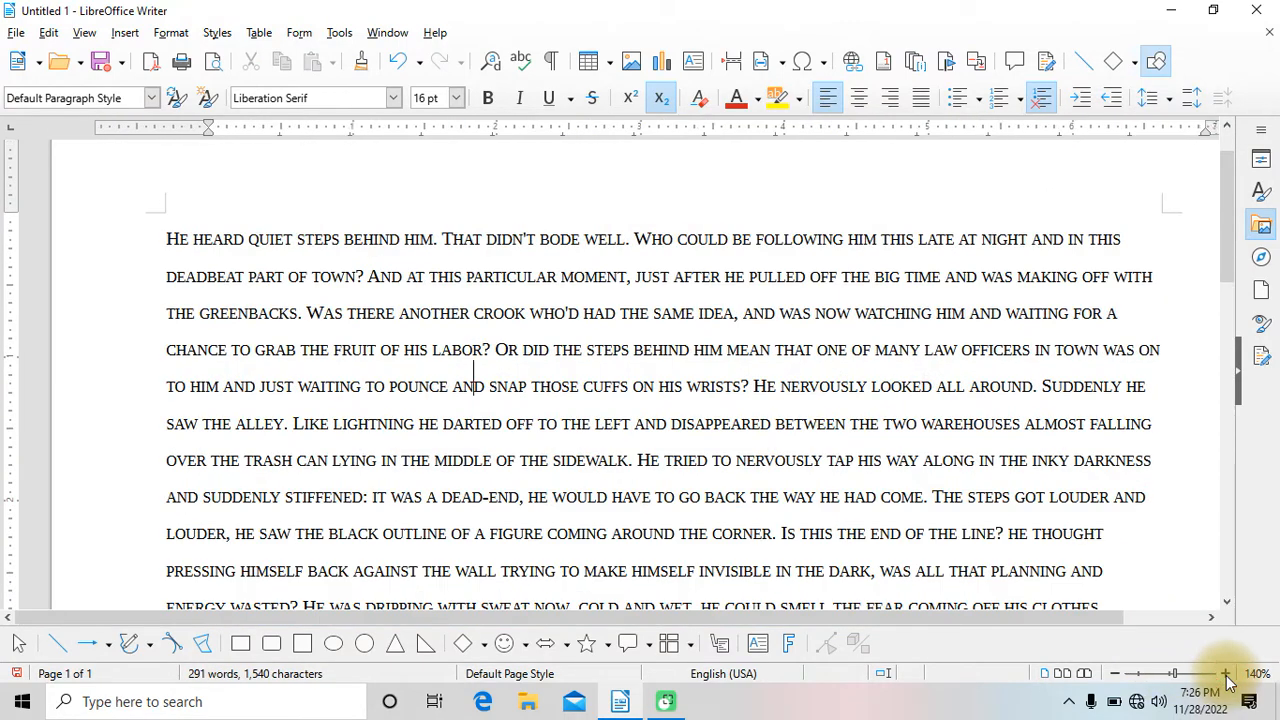
pyautogui.click(1227, 675)
pyautogui.moveTo(832, 615); pyautogui.dragTo(883, 623)
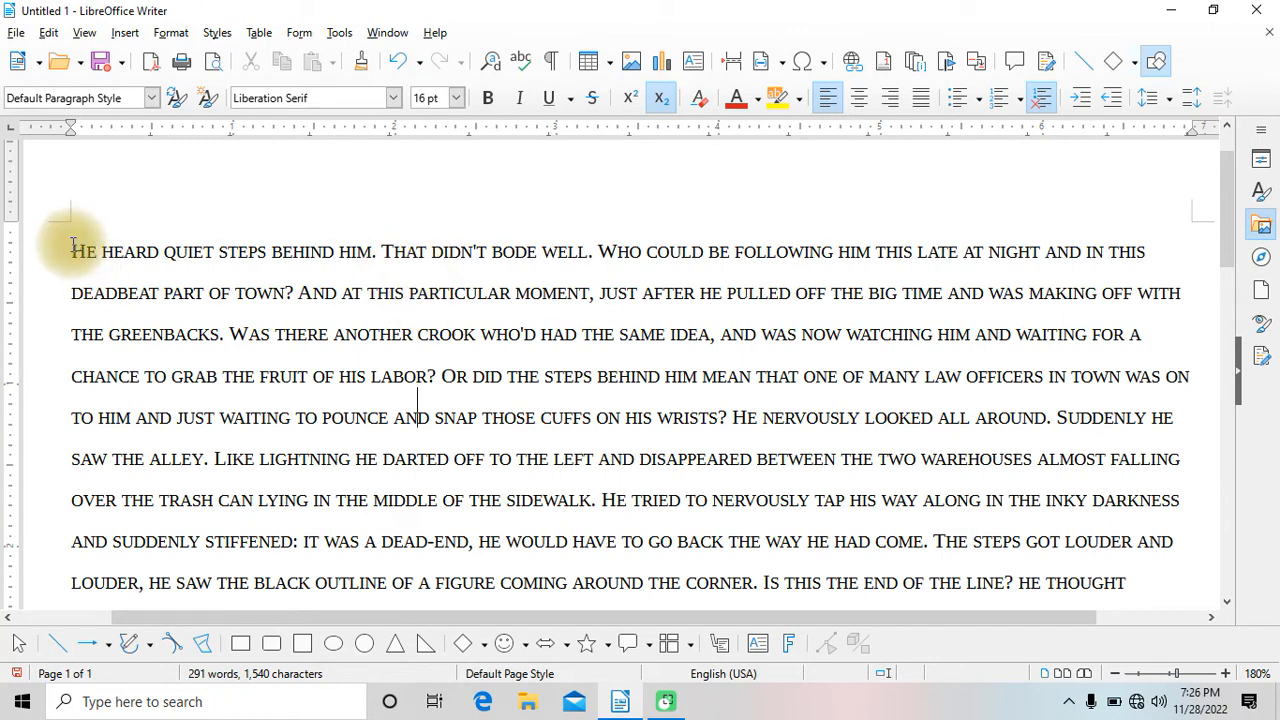
pyautogui.hotkey('ctrl', 'a')
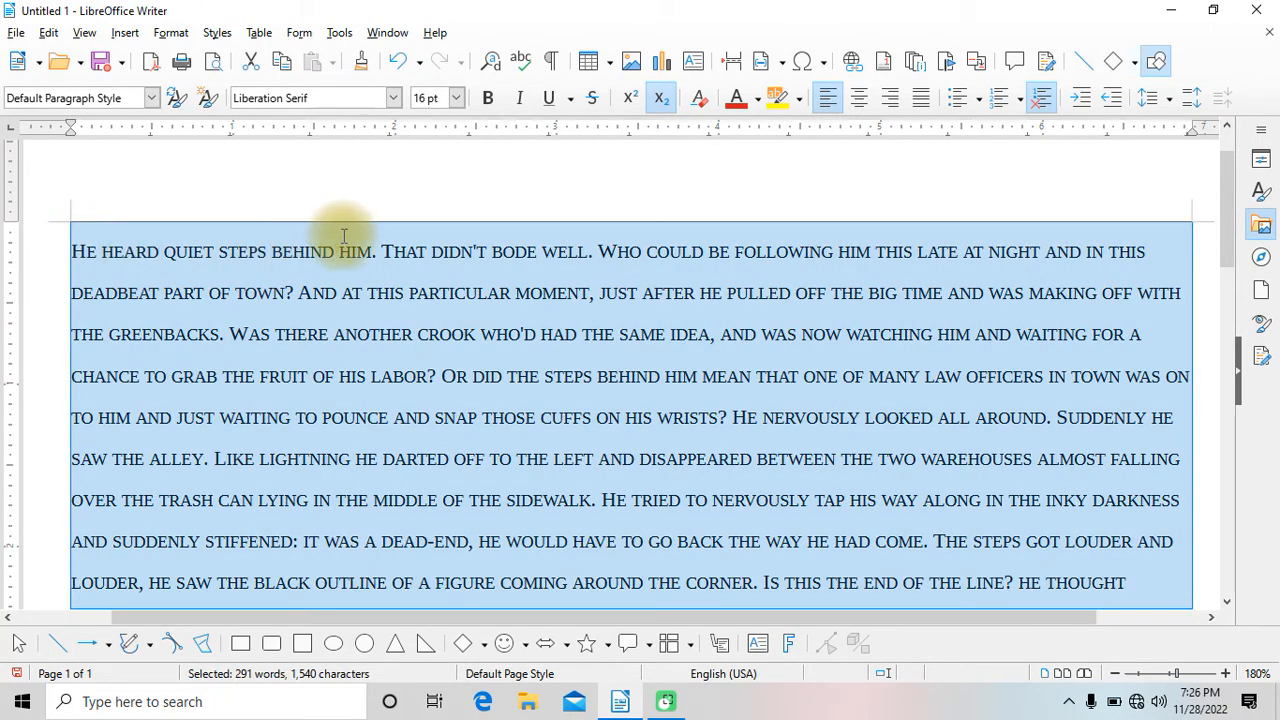
pyautogui.click(169, 33)
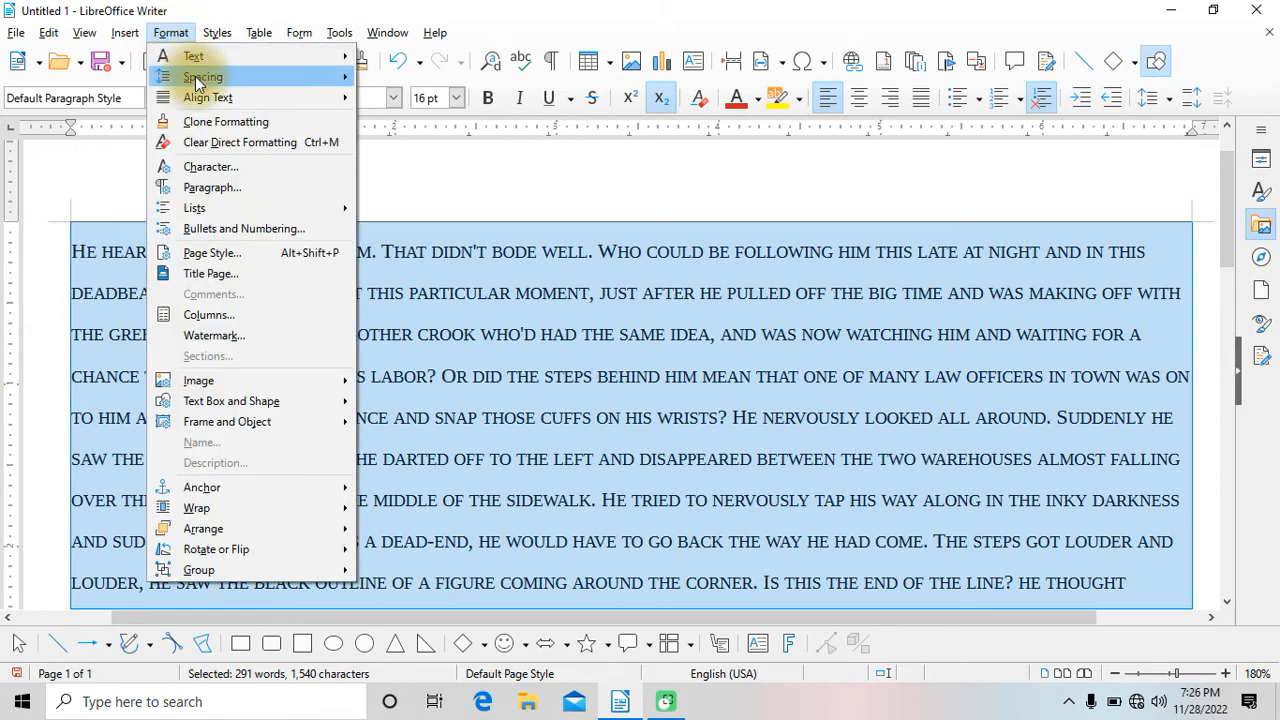
pyautogui.moveTo(195, 76)
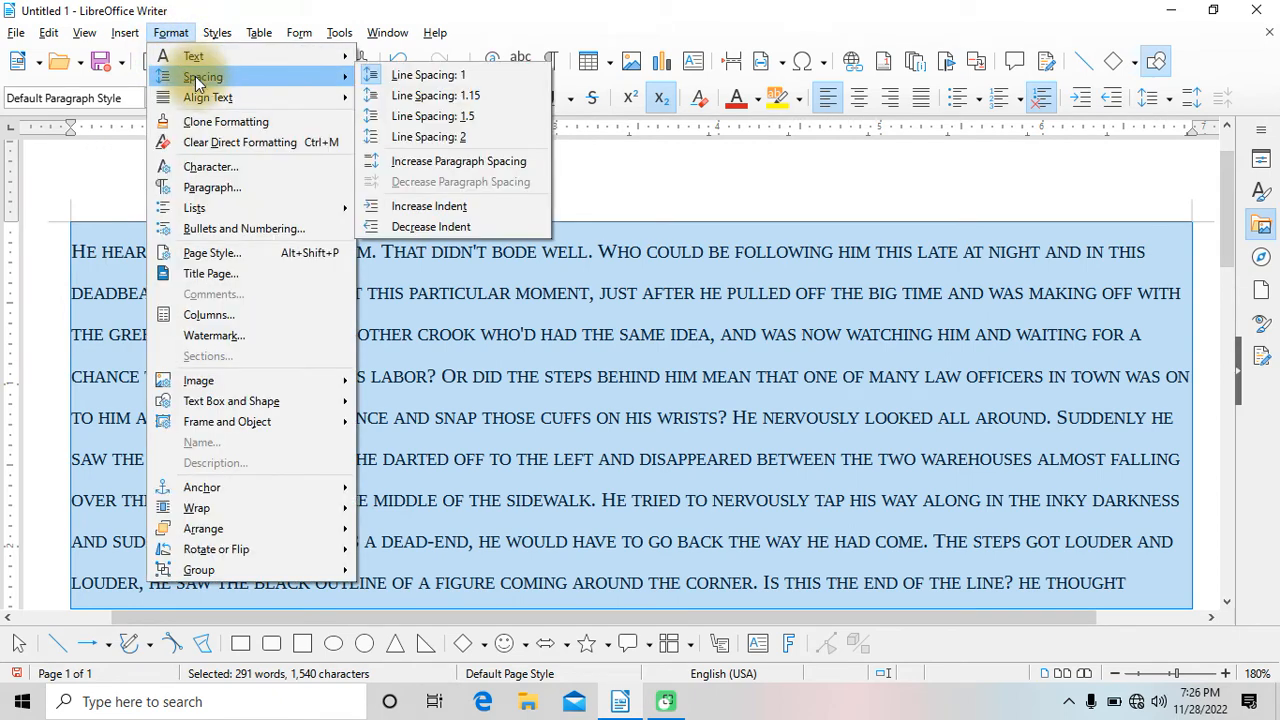
pyautogui.click(403, 102)
pyautogui.scroll(10, 471, 286)
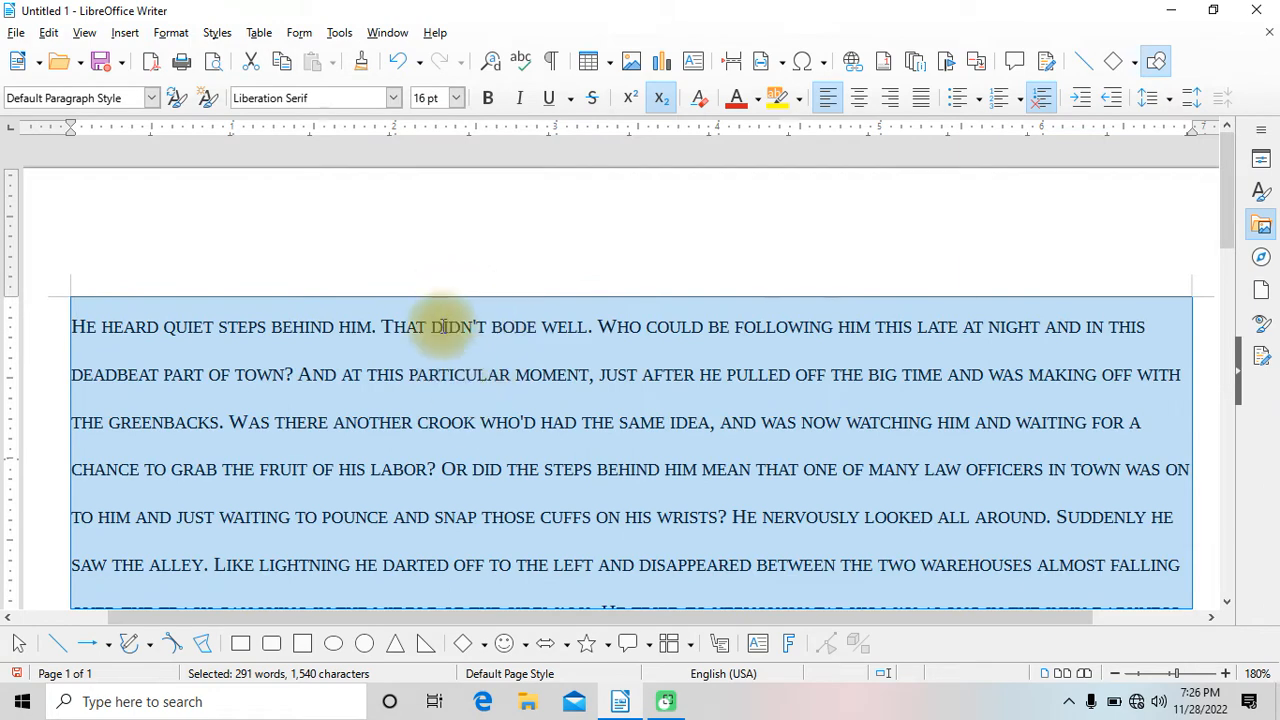
# Set the line spacing of the selected text to 2.
pyautogui.click(171, 32)
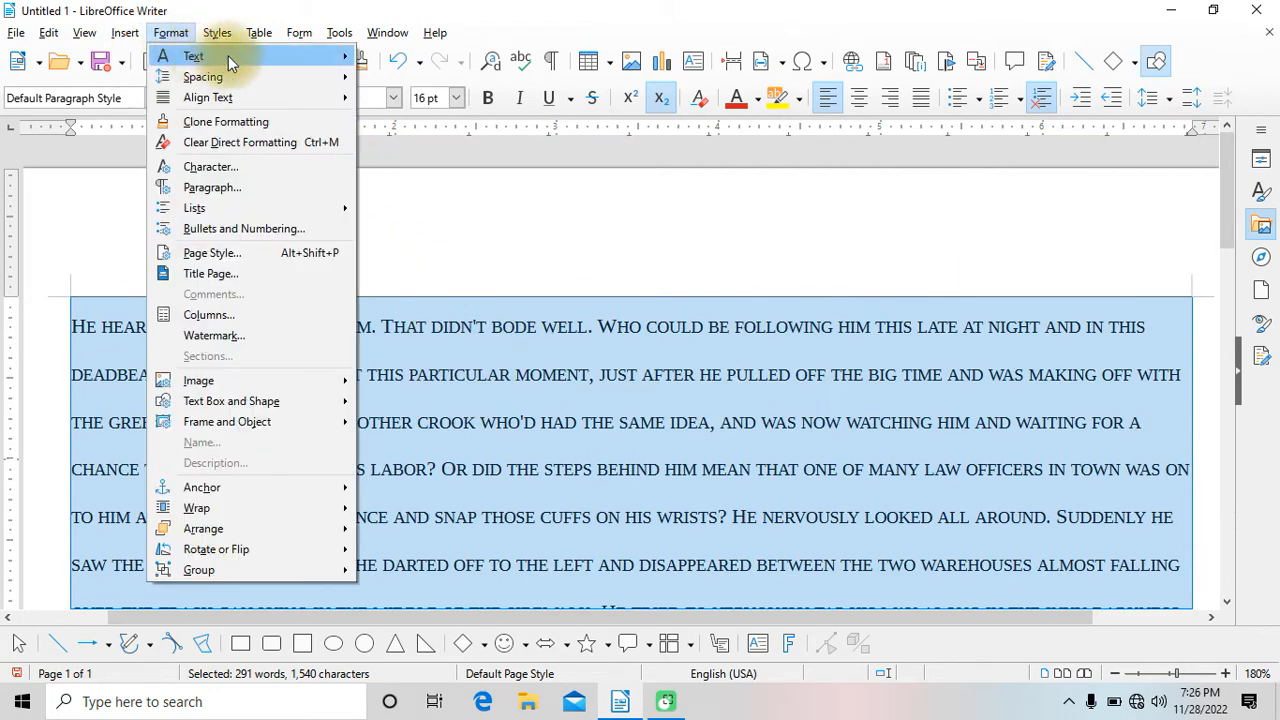
pyautogui.moveTo(335, 78)
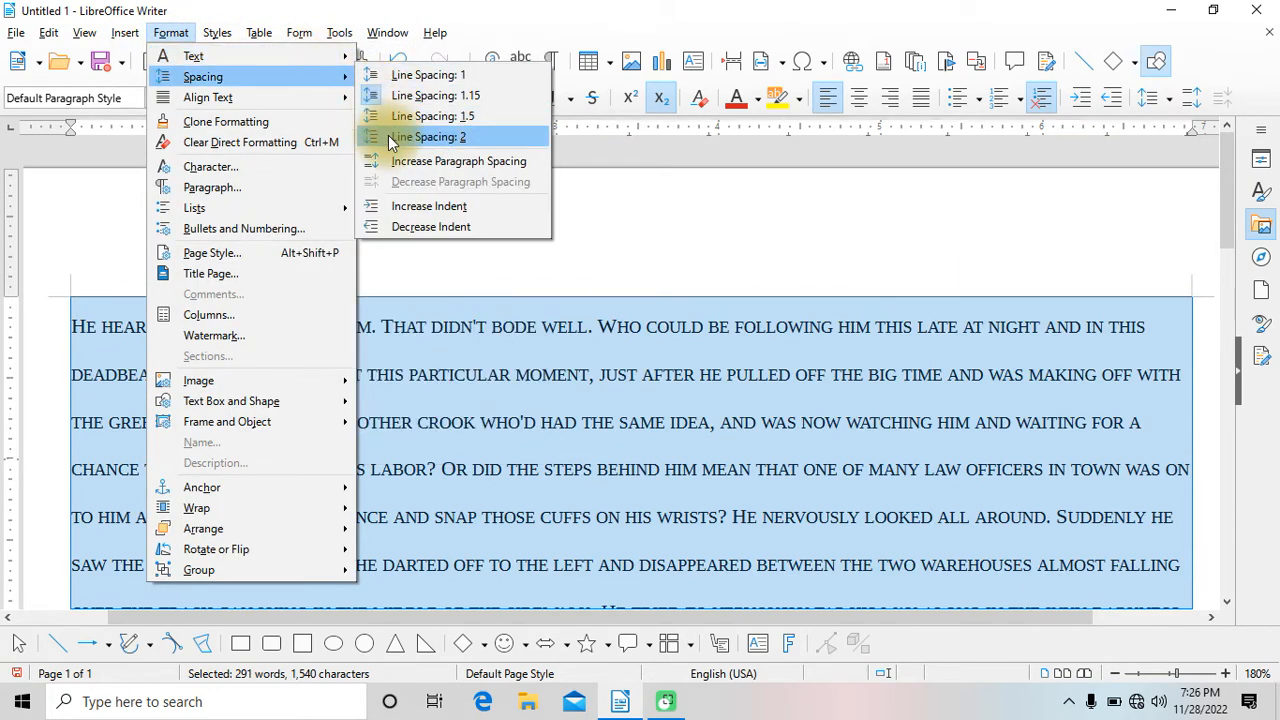
pyautogui.click(389, 136)
pyautogui.scroll(10, 429, 300)
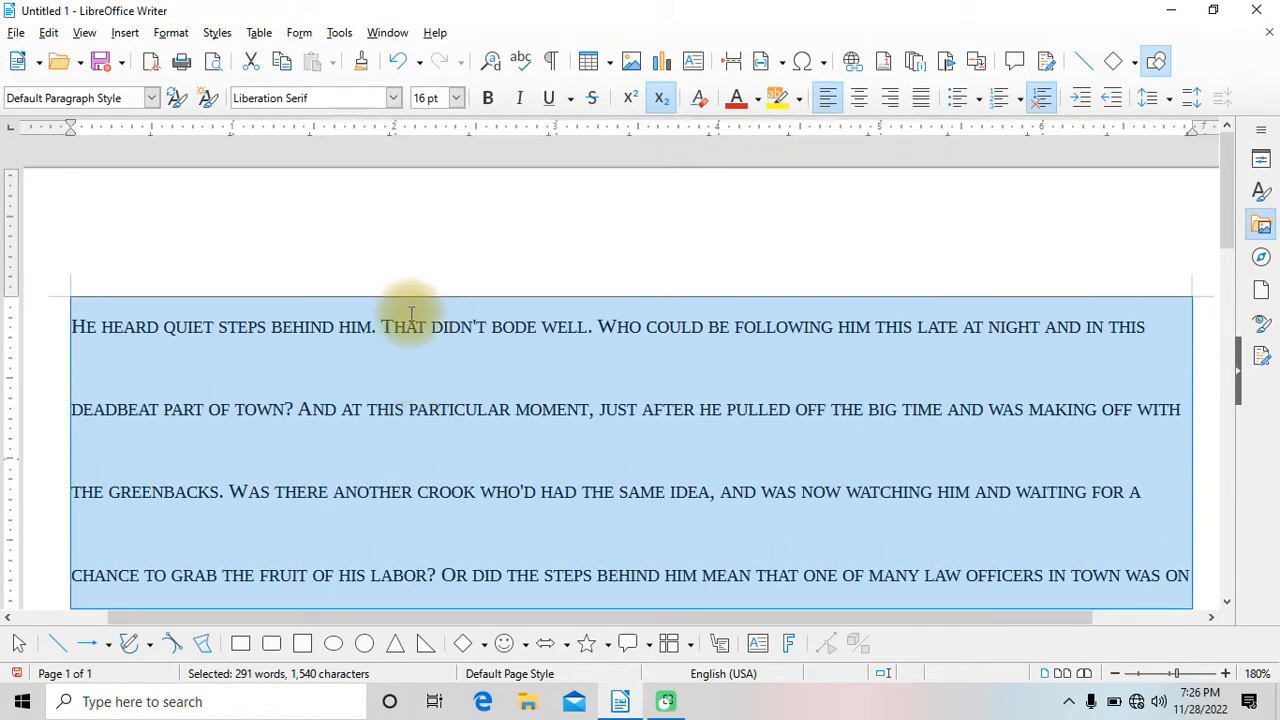
# Set the line spacing of the selected text to 1.
pyautogui.click(171, 33)
pyautogui.moveTo(217, 33)
pyautogui.moveTo(171, 33)
pyautogui.moveTo(245, 56)
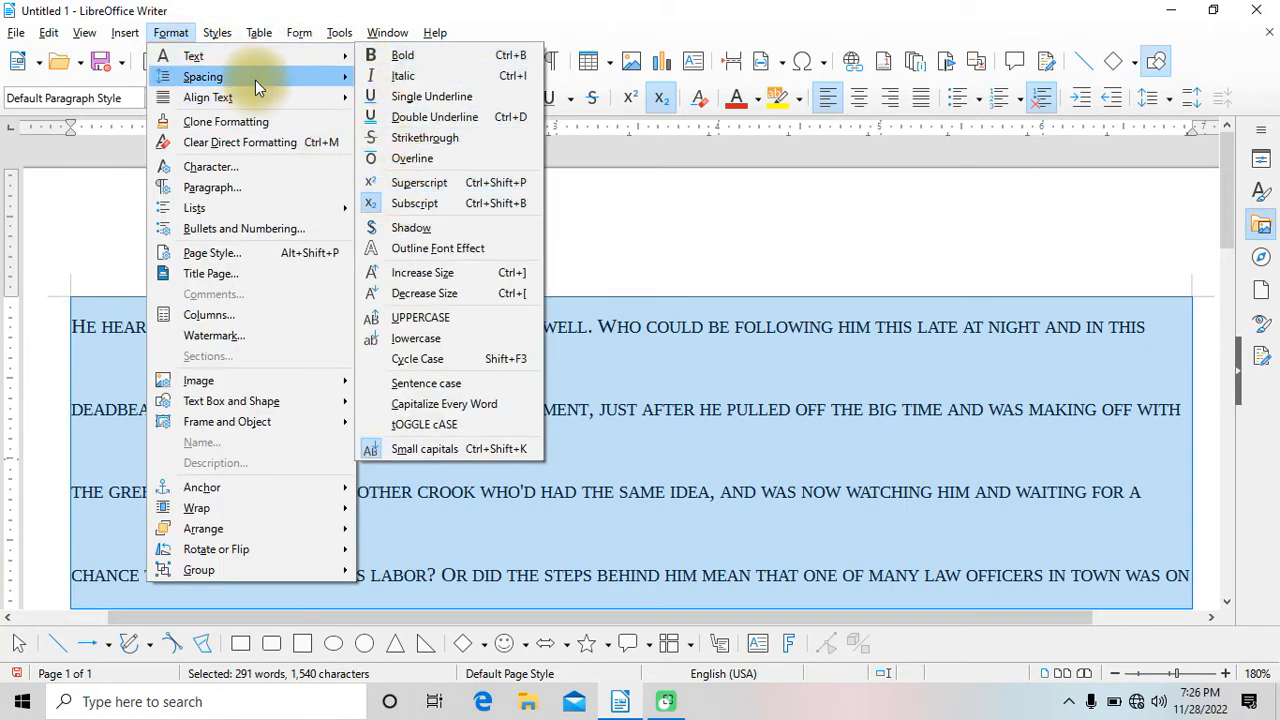
pyautogui.moveTo(302, 74)
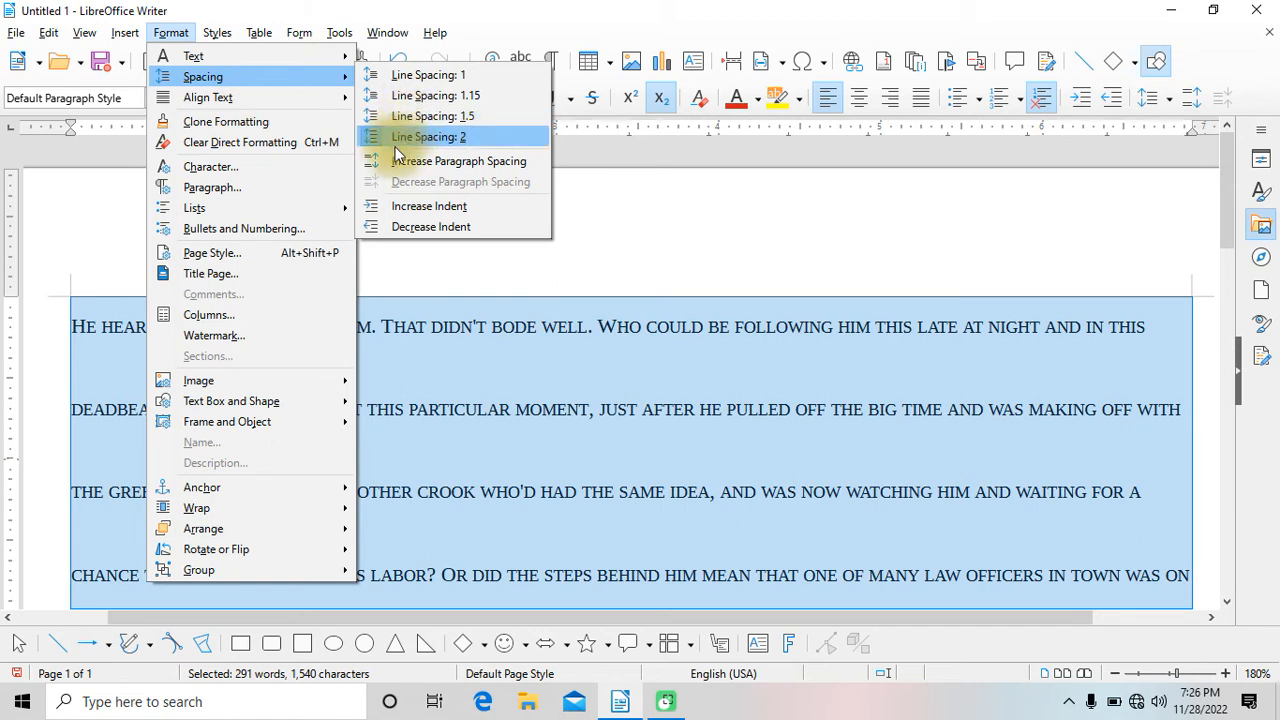
pyautogui.click(390, 80)
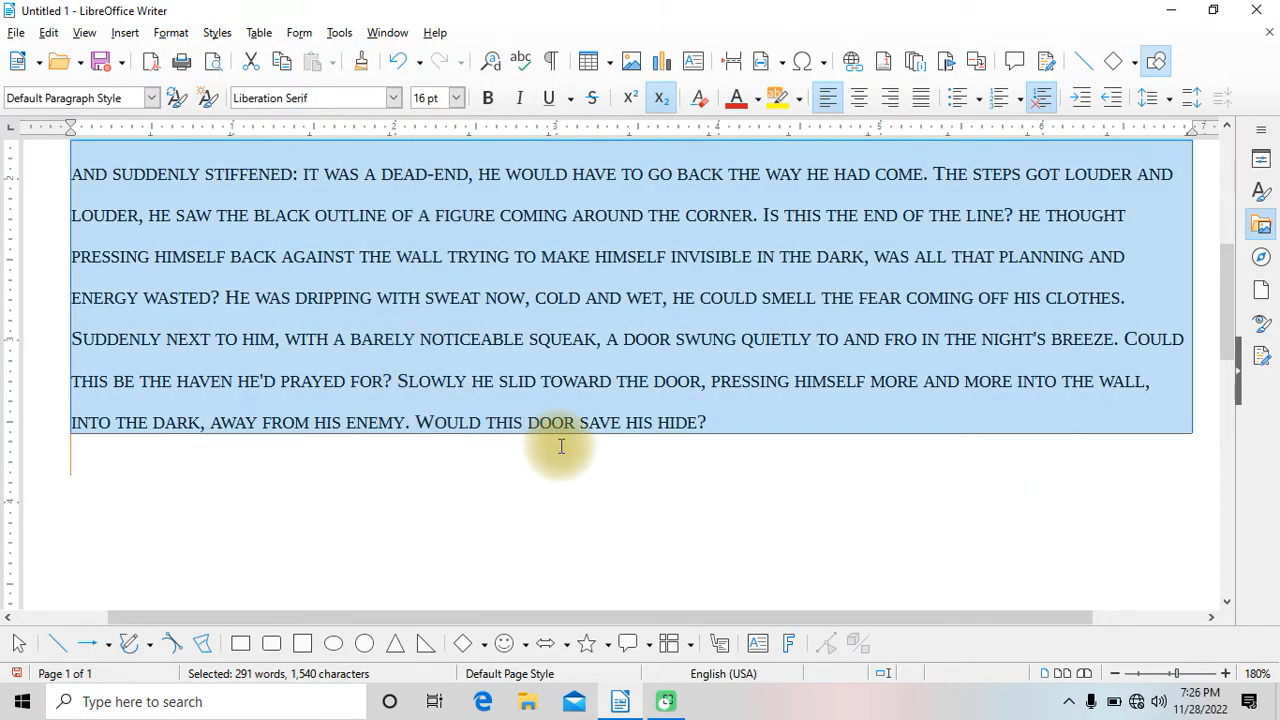
# Insert the DT AutoText after an equals sign as two new paragraphs below the text, and delete the equals sign before the last one.
pyautogui.click(525, 465)
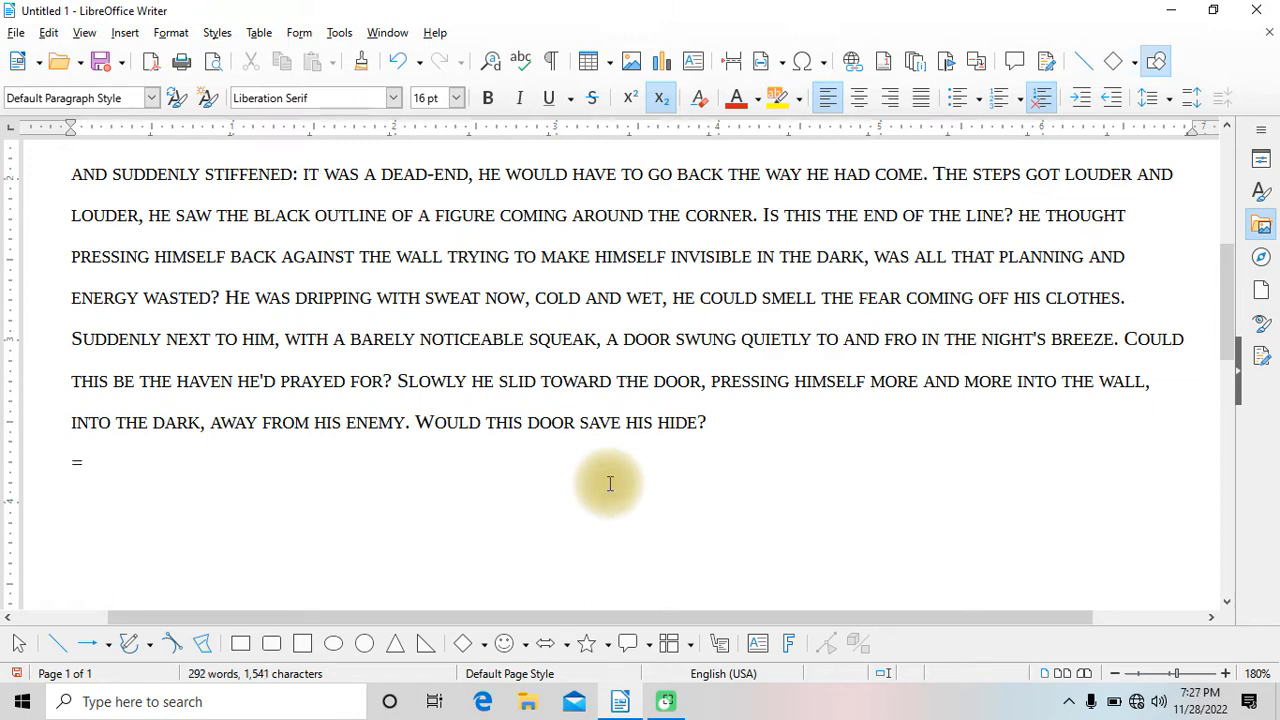
pyautogui.press('F3')
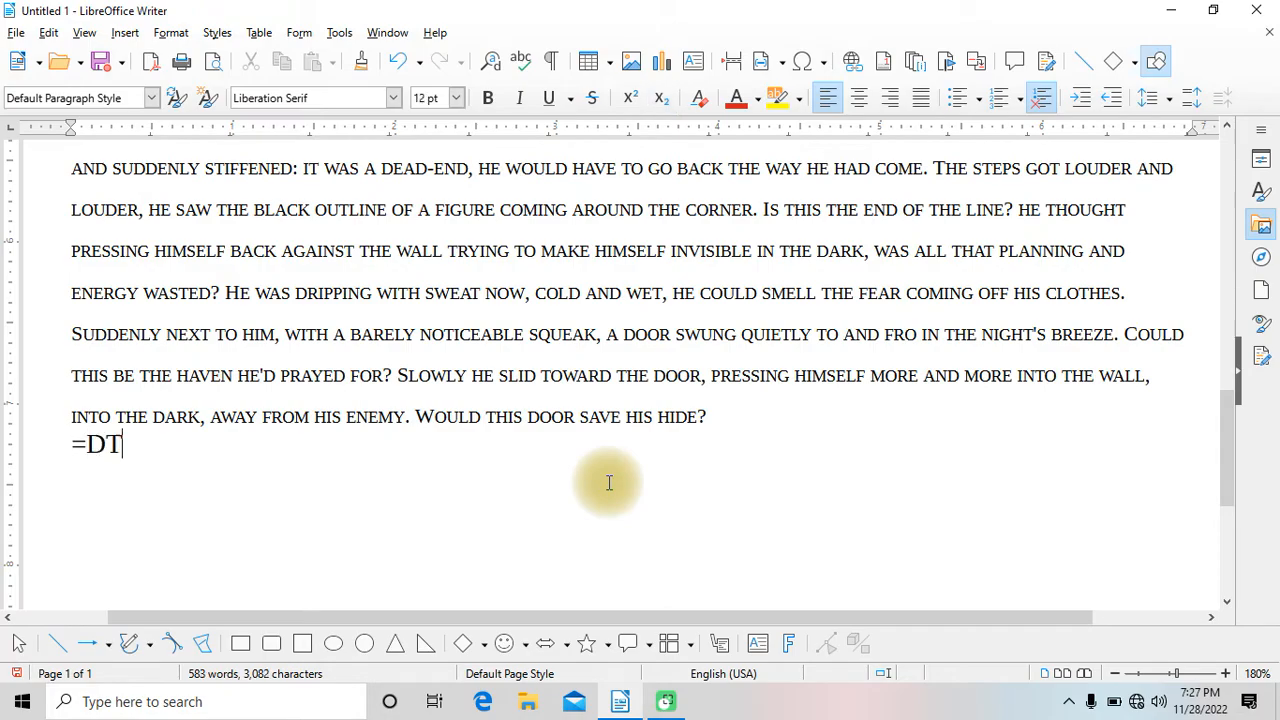
pyautogui.press('F3')
pyautogui.scroll(12, 434, 429)
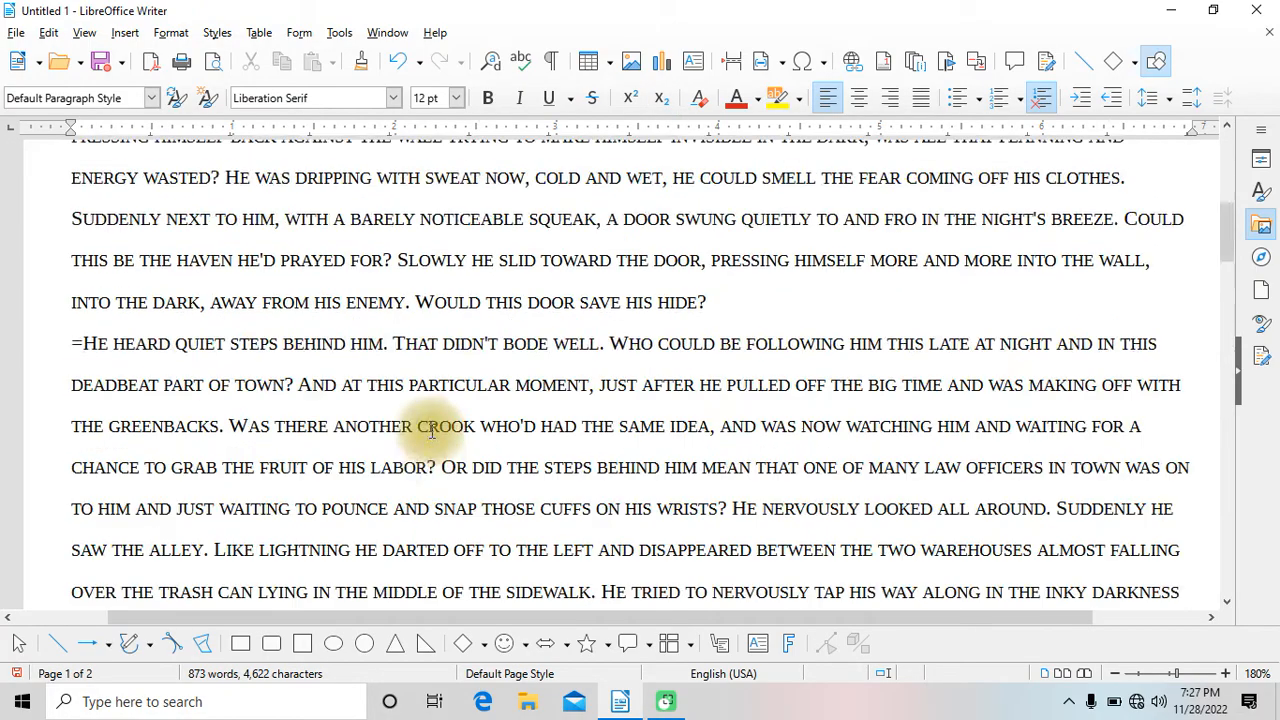
pyautogui.scroll(-3, 517, 380)
pyautogui.scroll(-8, 517, 380)
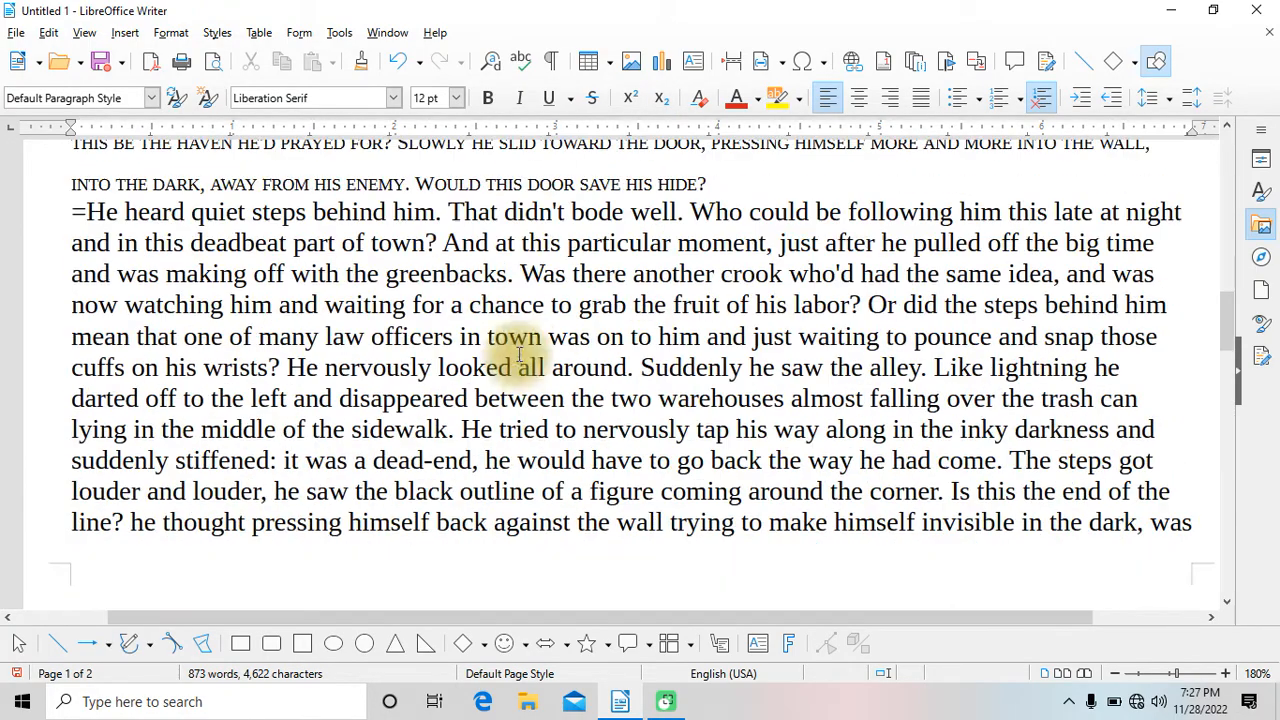
pyautogui.scroll(1, 686, 229)
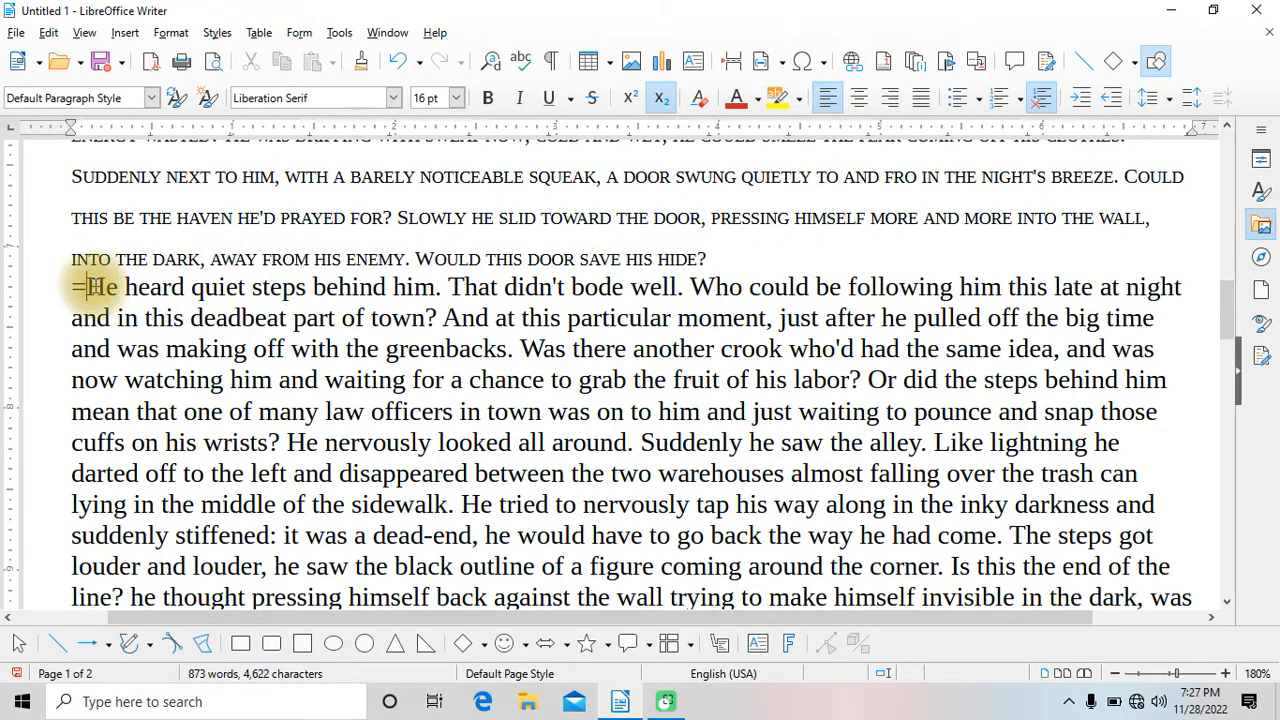
pyautogui.press('BackSpace')
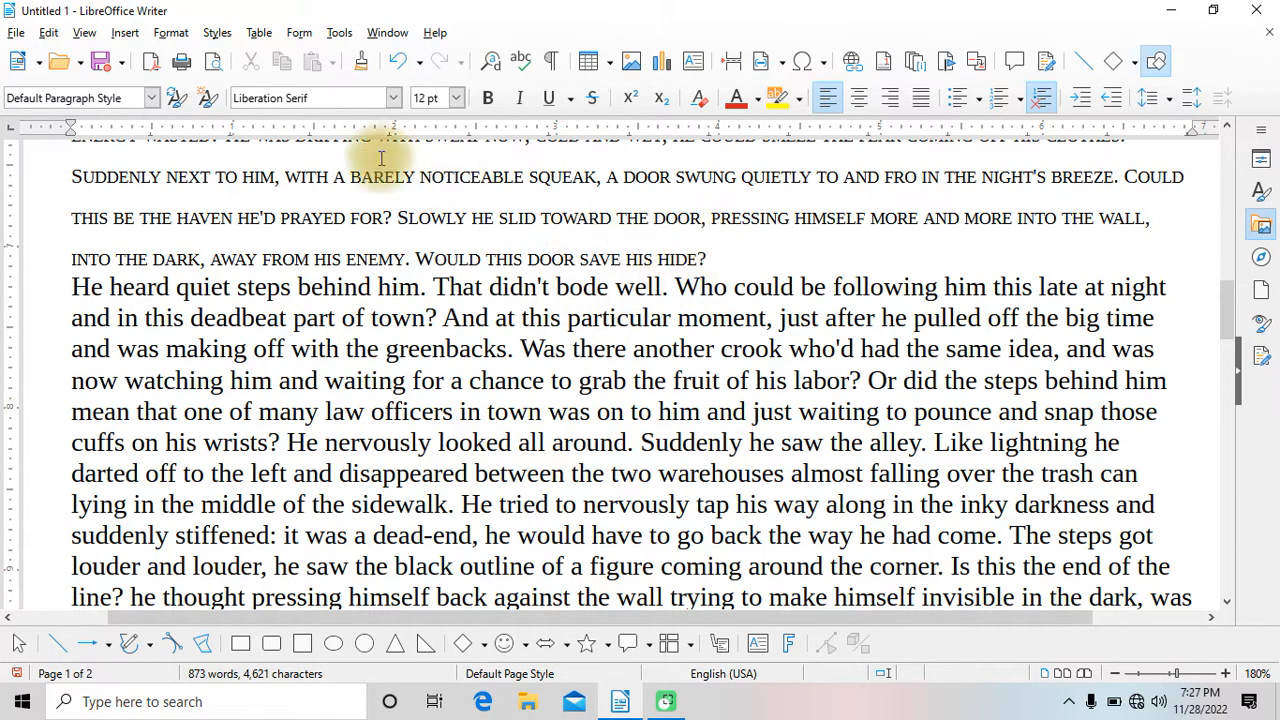
# Increase the paragraph spacing of the last dummy-text paragraph by three increments.
pyautogui.click(171, 32)
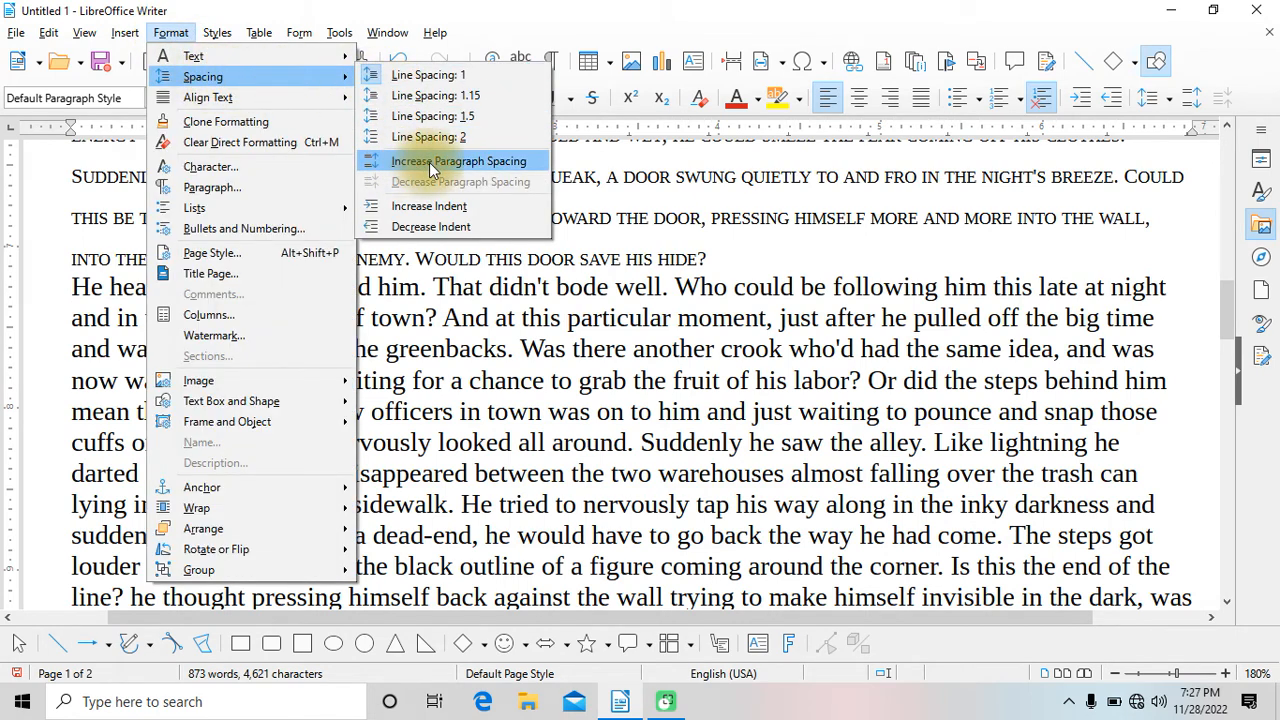
pyautogui.click(455, 162)
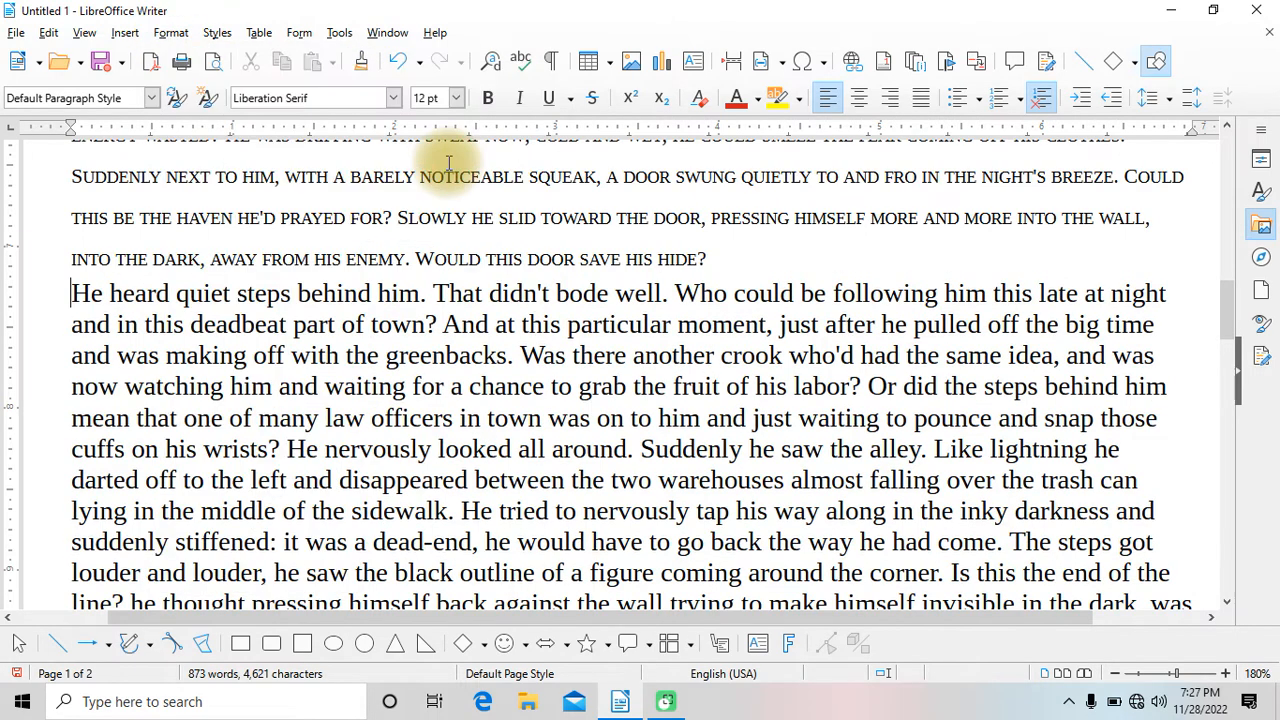
pyautogui.click(170, 33)
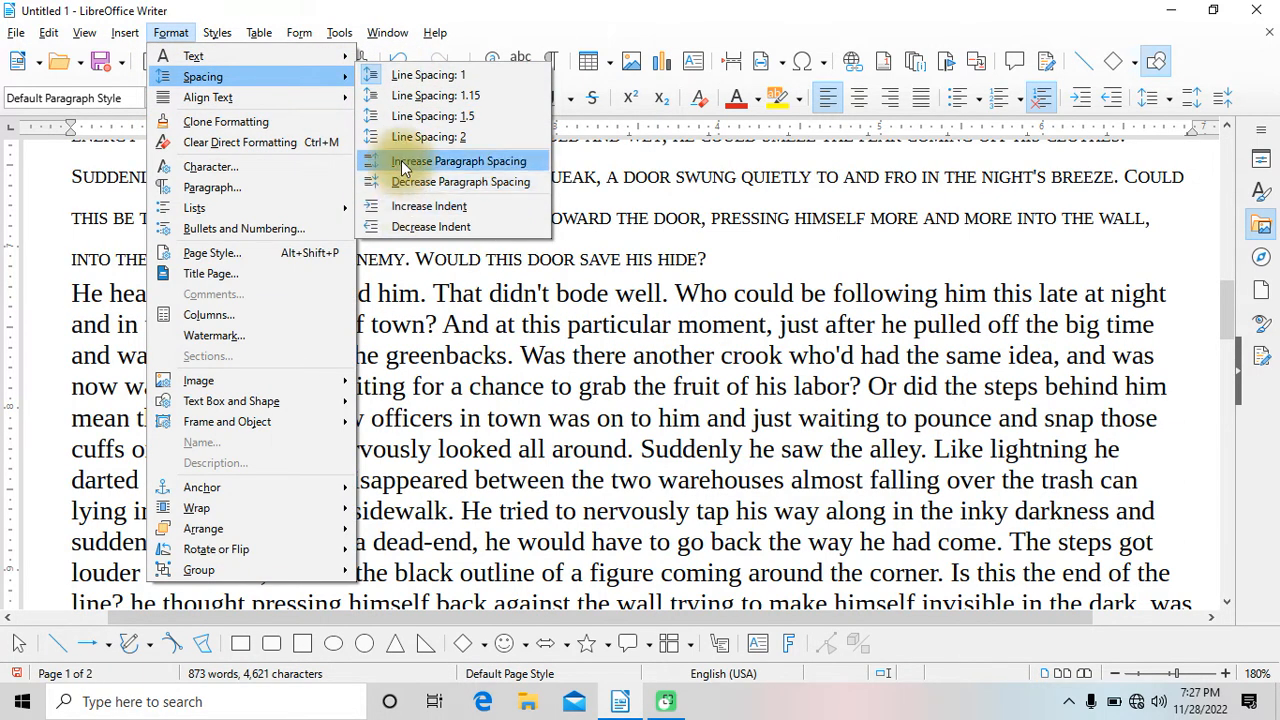
pyautogui.click(401, 160)
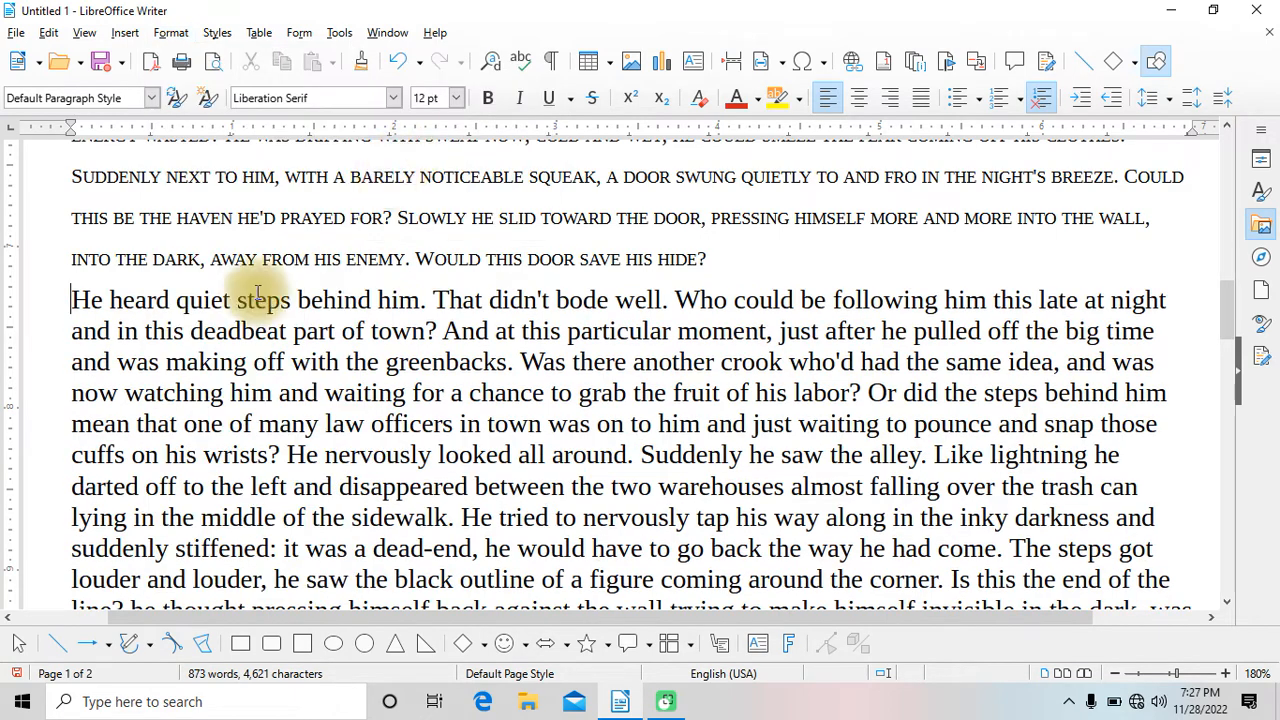
pyautogui.click(183, 35)
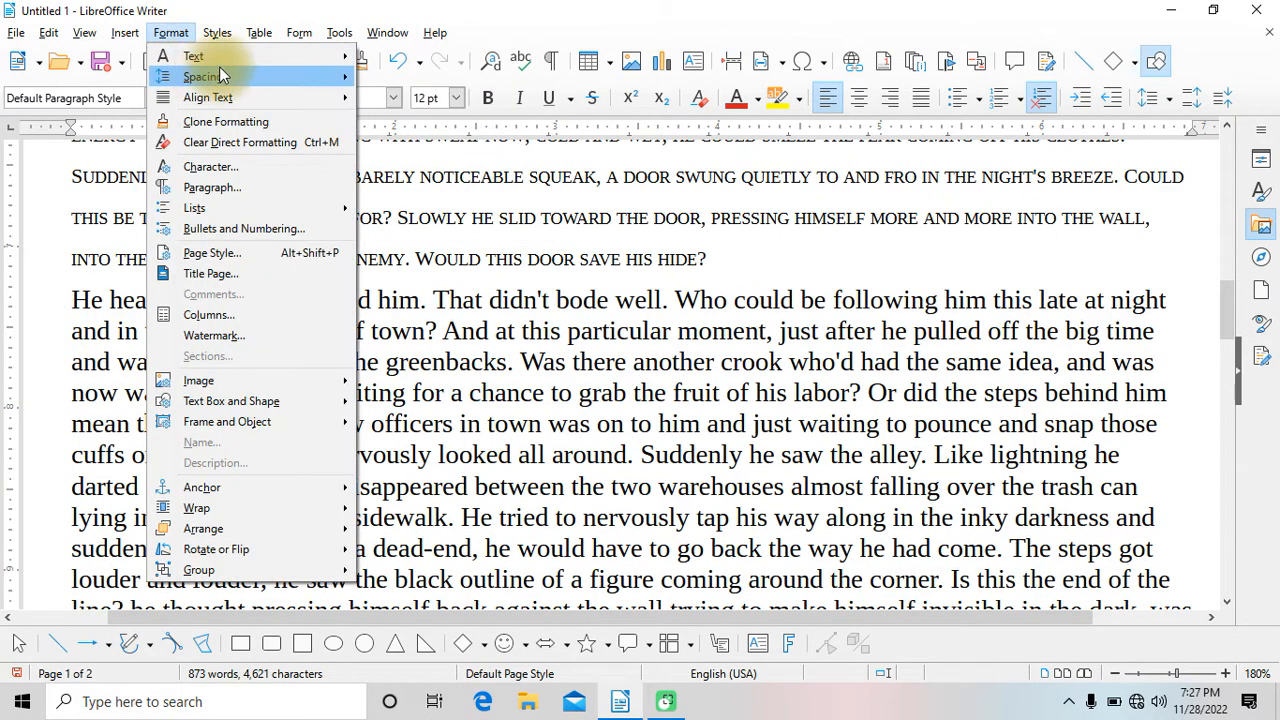
pyautogui.moveTo(222, 76)
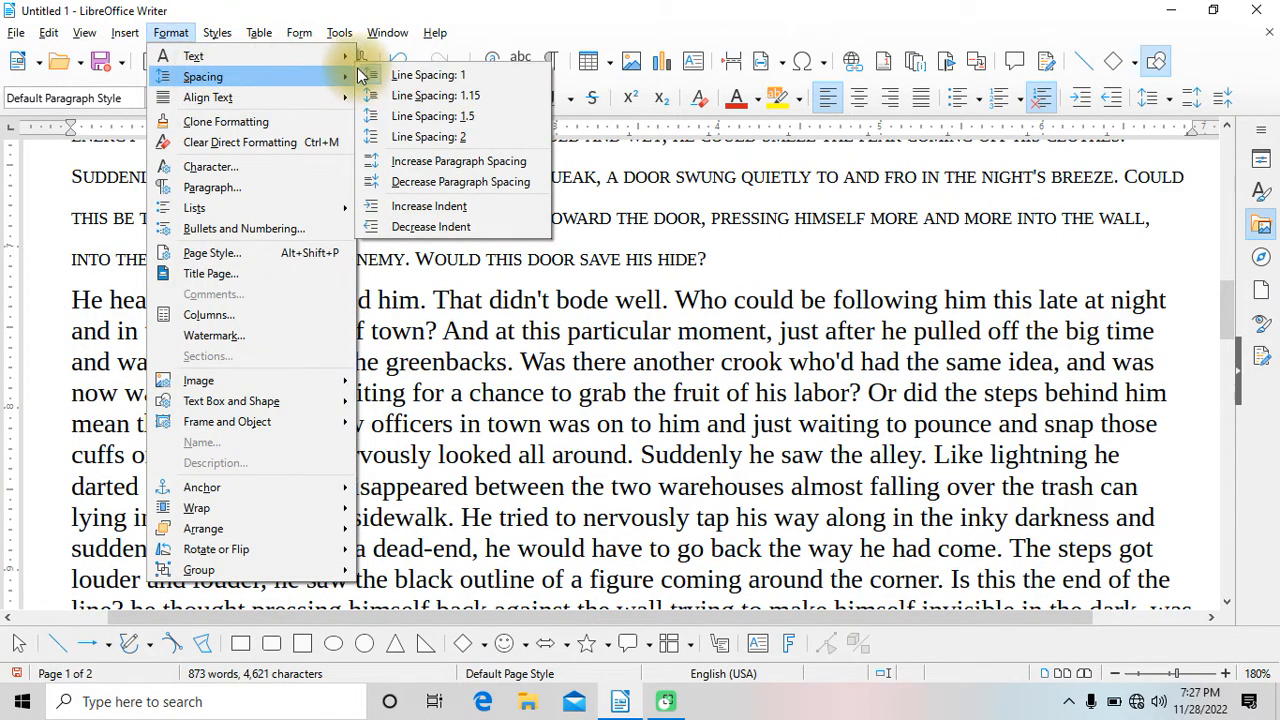
pyautogui.click(390, 160)
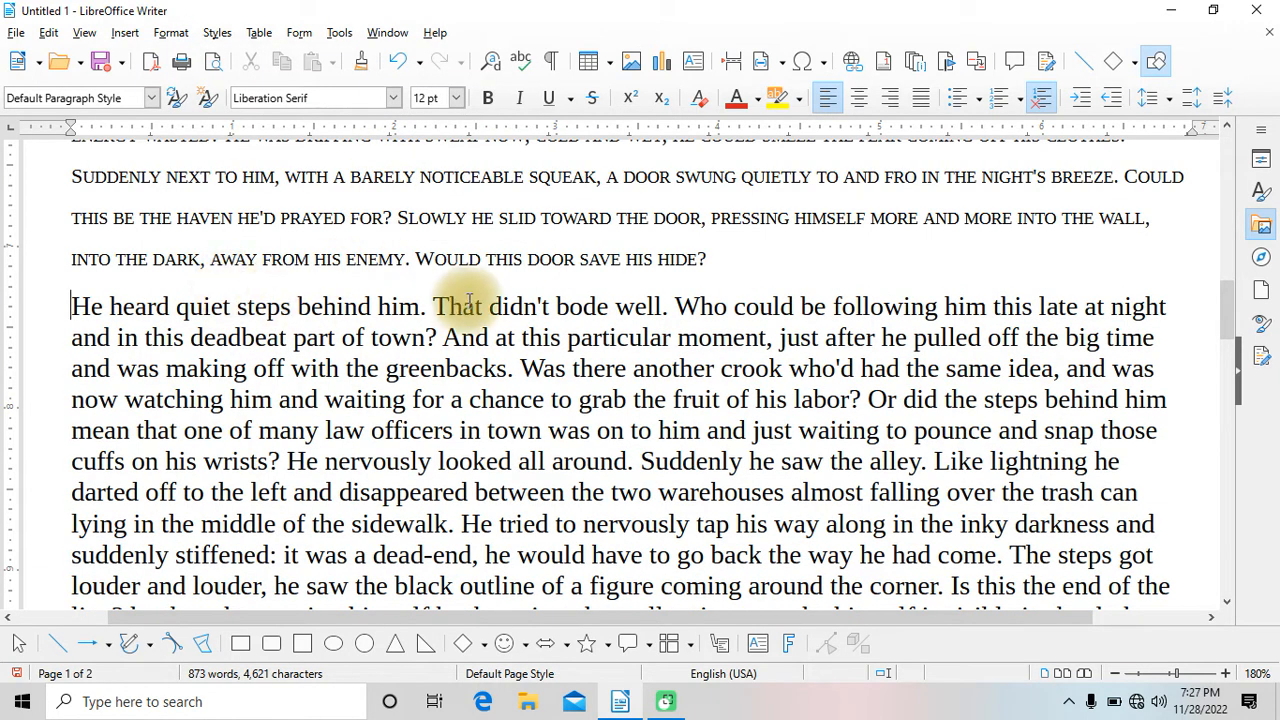
# Decrease the paragraph spacing of the last dummy-text paragraph by two increments.
pyautogui.scroll(2, 543, 290)
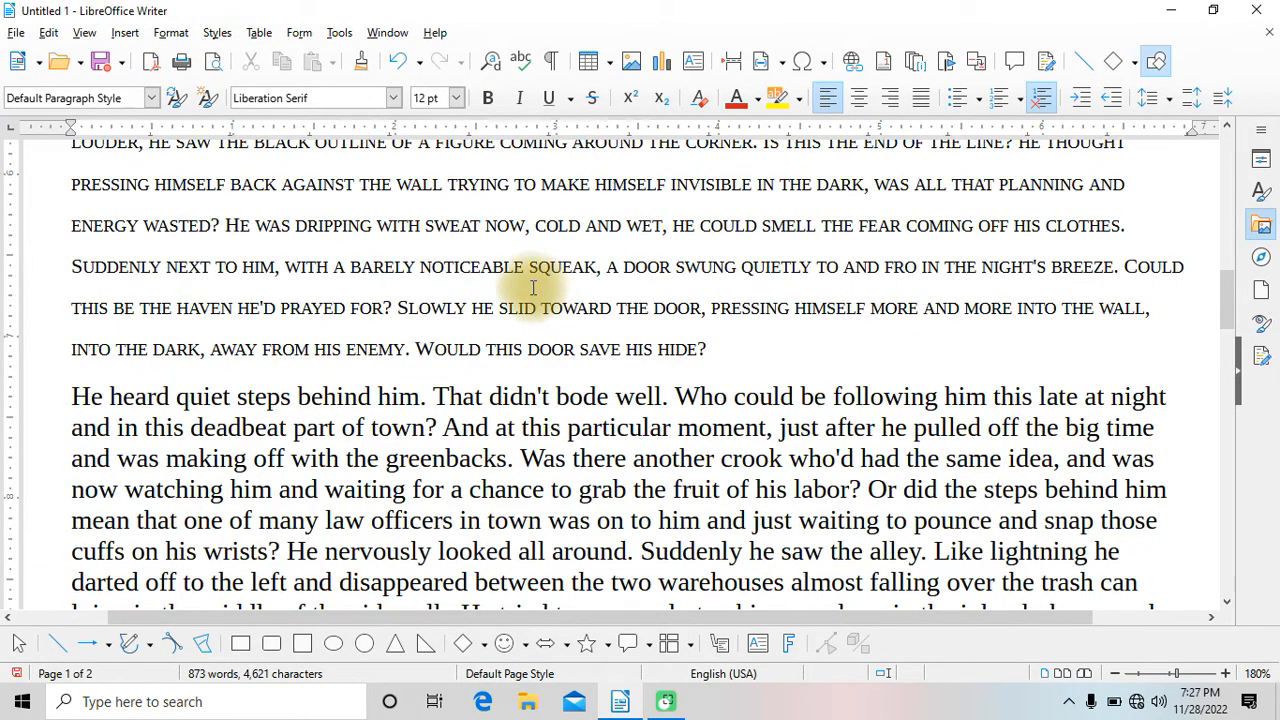
pyautogui.click(178, 33)
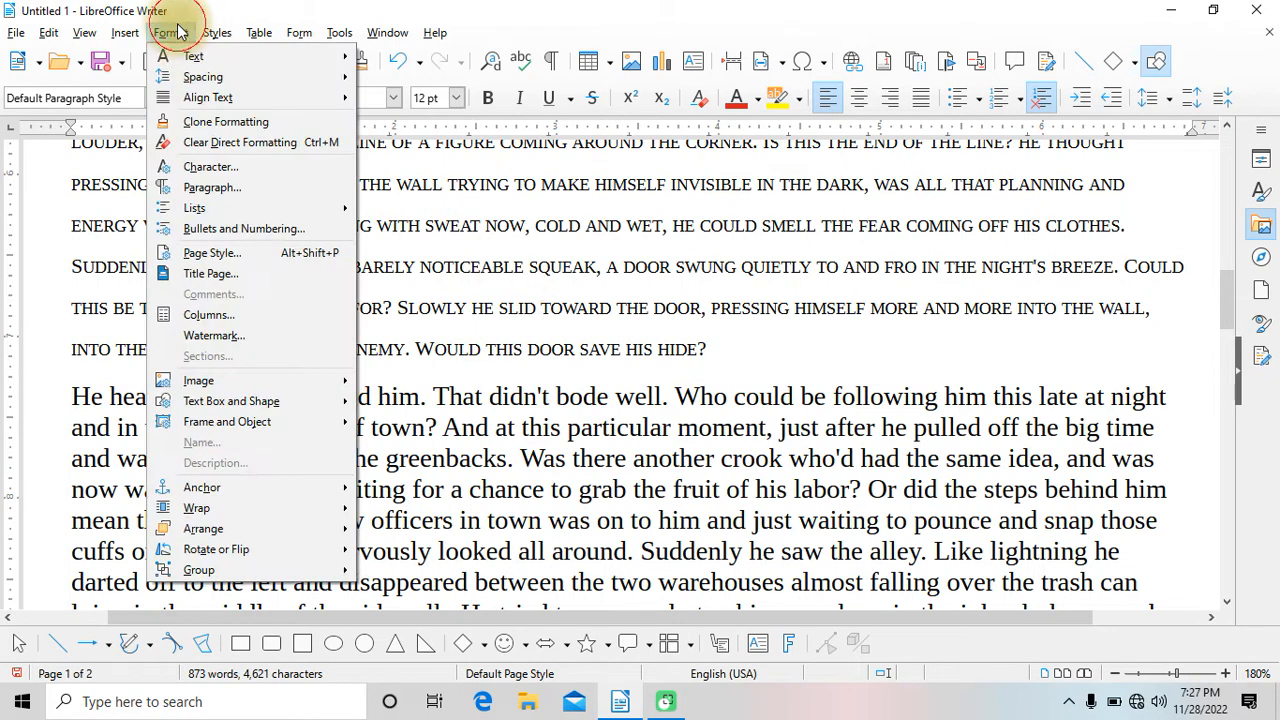
pyautogui.moveTo(216, 77)
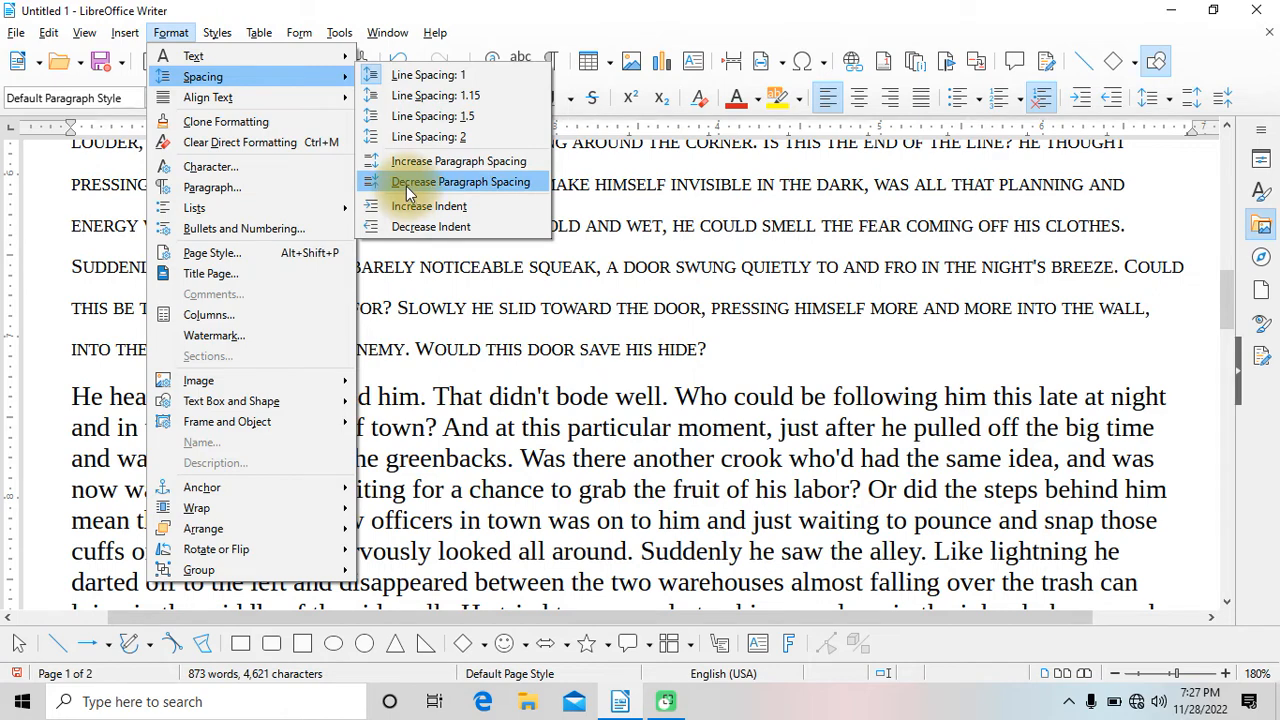
pyautogui.click(465, 186)
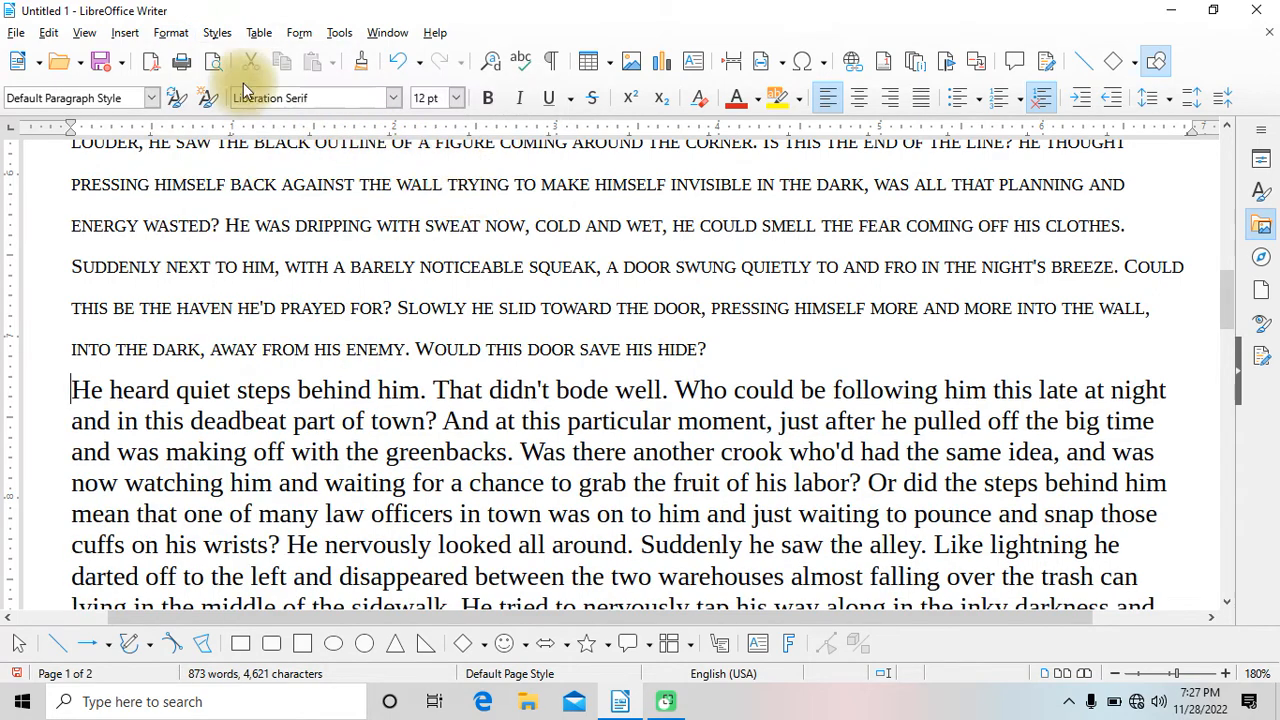
pyautogui.click(162, 34)
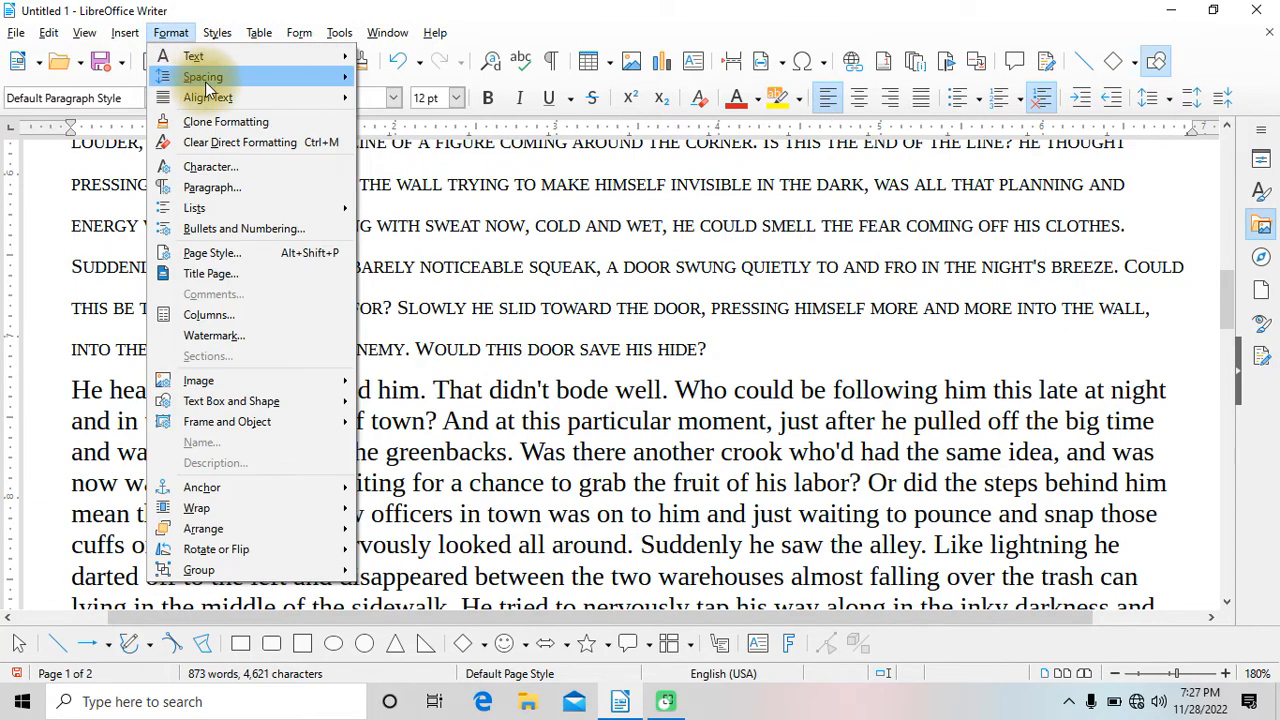
pyautogui.moveTo(353, 77)
pyautogui.click(408, 183)
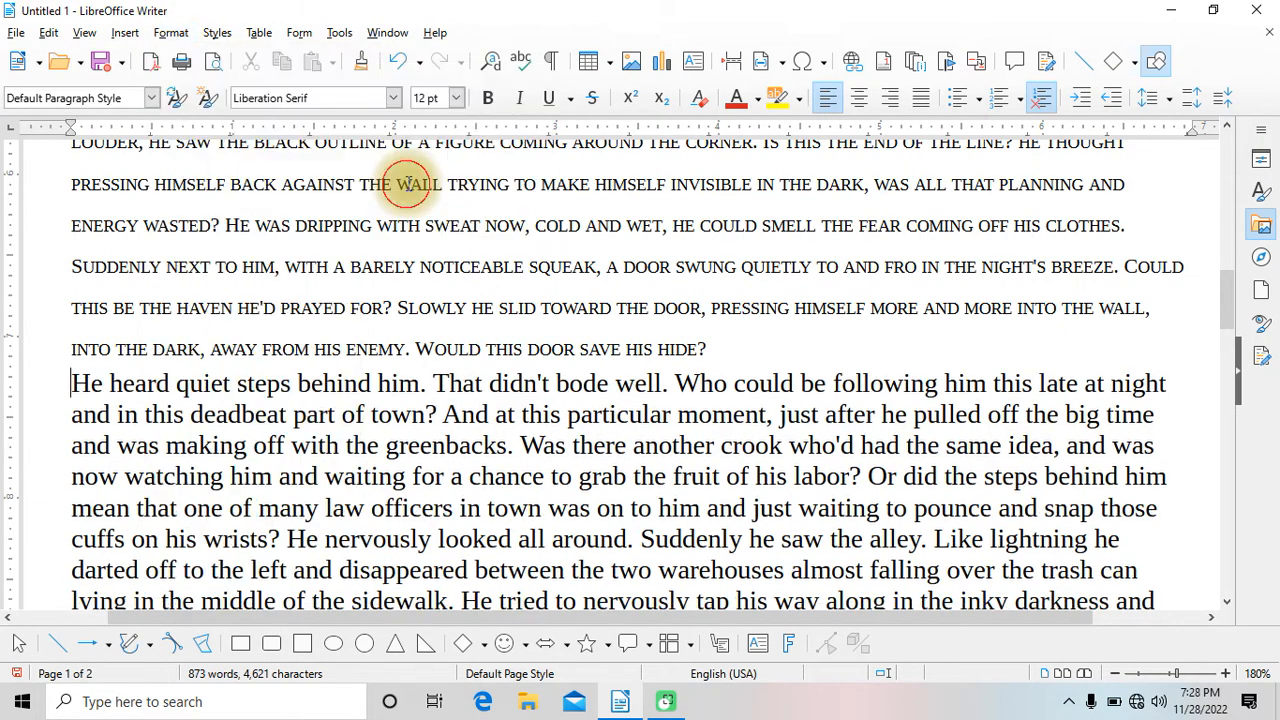
# Increase the indent of the last small-caps block's following paragraph, starting "He heard quiet steps" in normal text, by two increments.
pyautogui.click(181, 40)
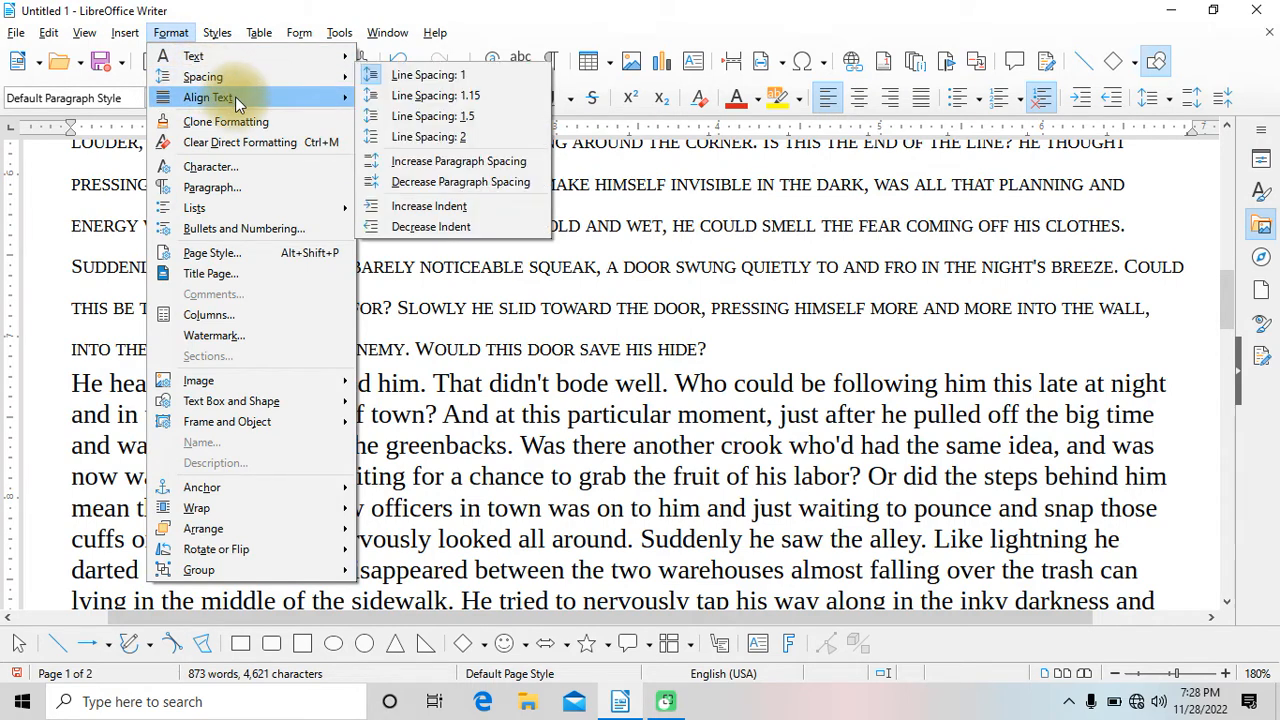
pyautogui.moveTo(235, 97)
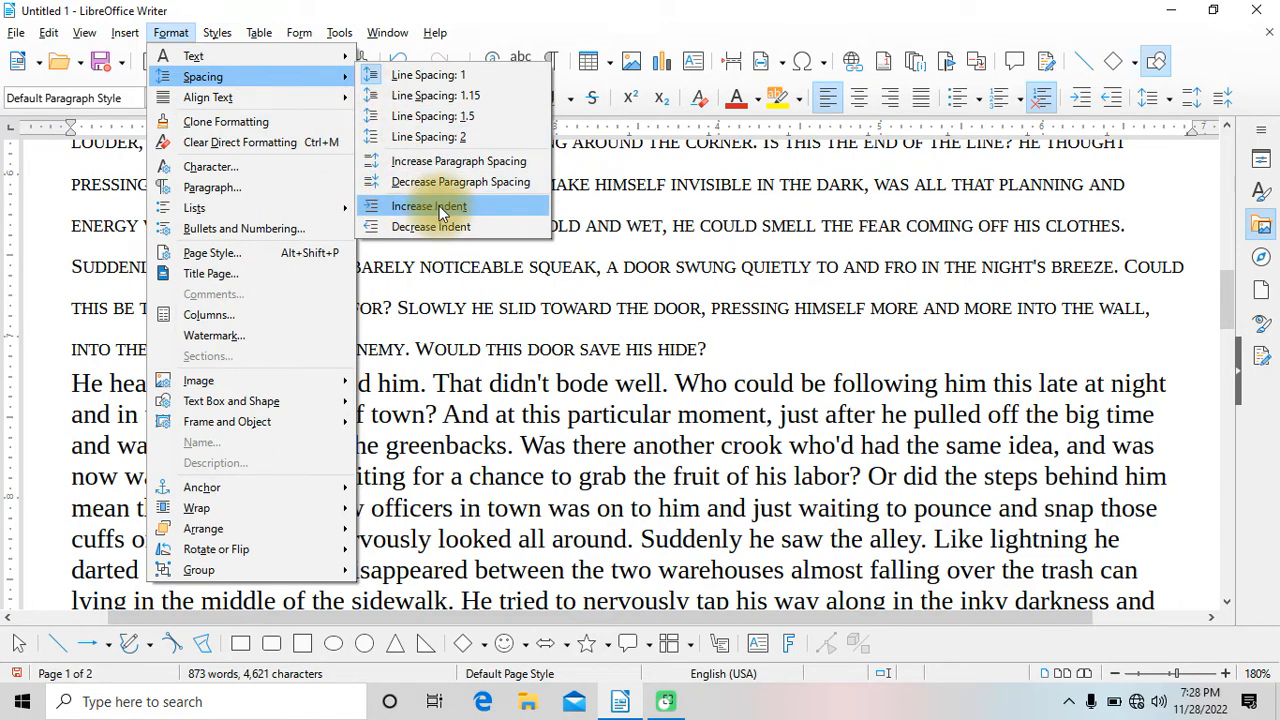
pyautogui.click(439, 206)
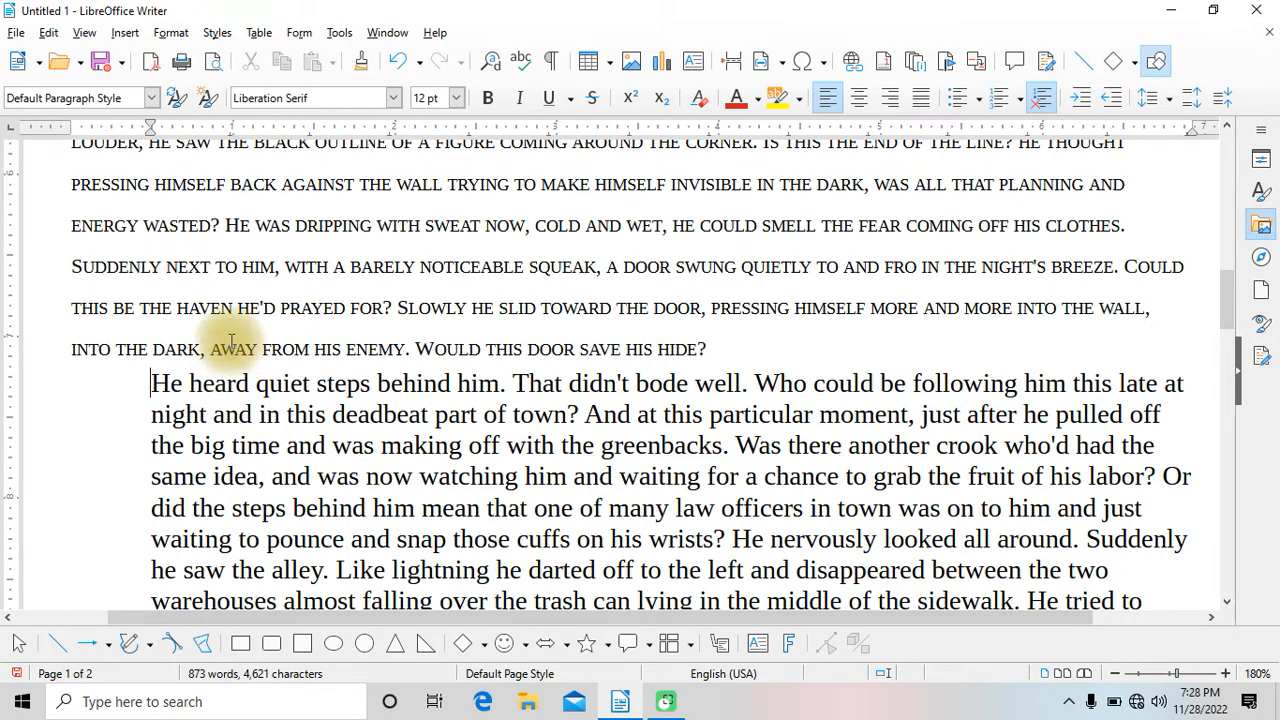
pyautogui.click(165, 32)
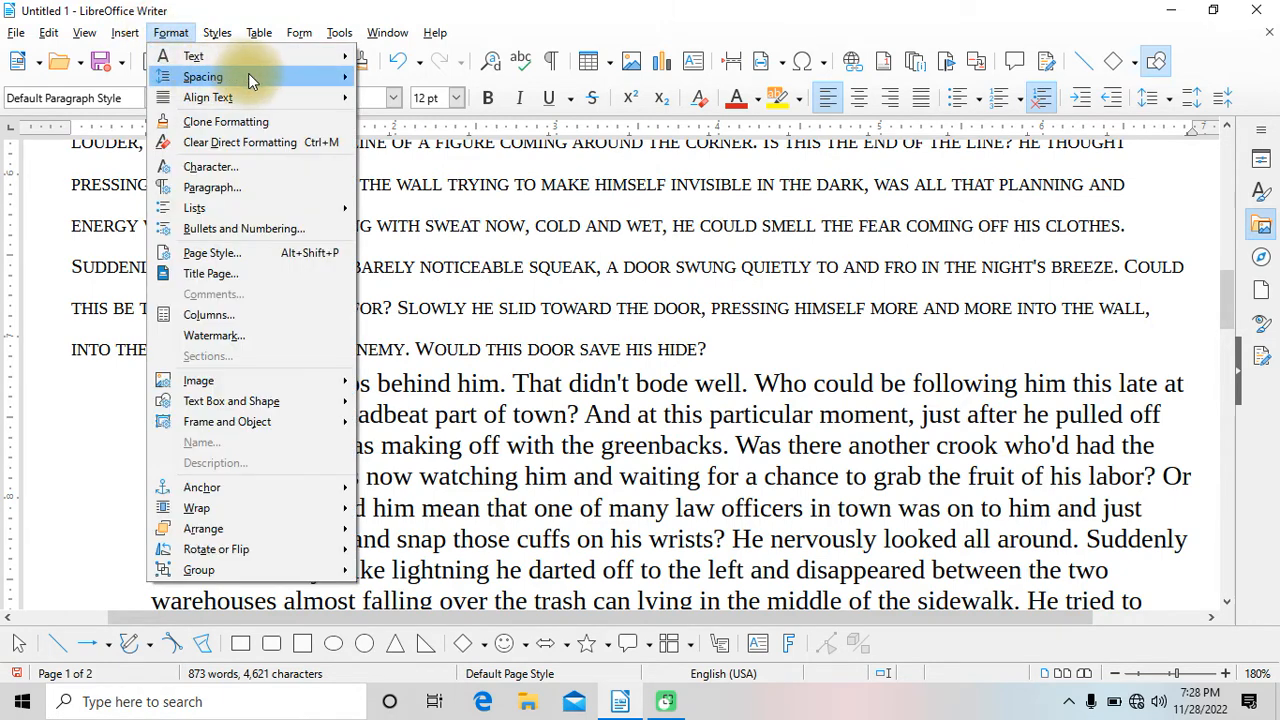
pyautogui.moveTo(248, 75)
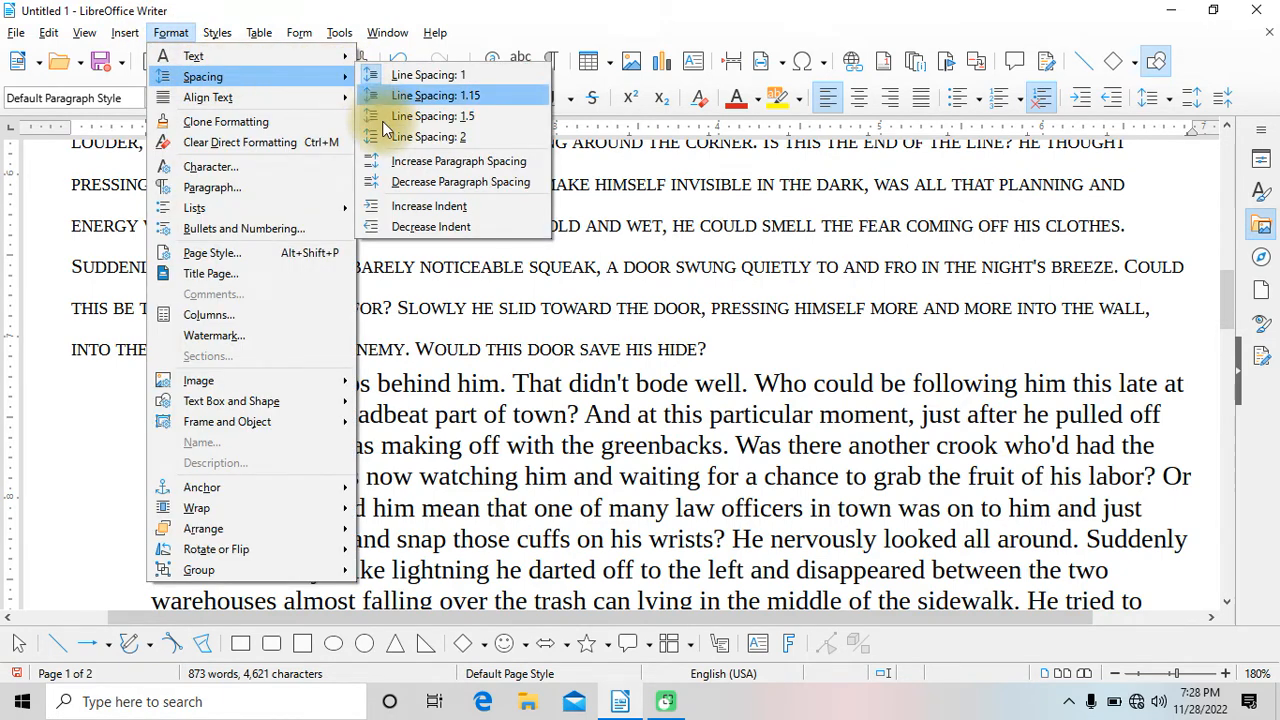
pyautogui.click(408, 207)
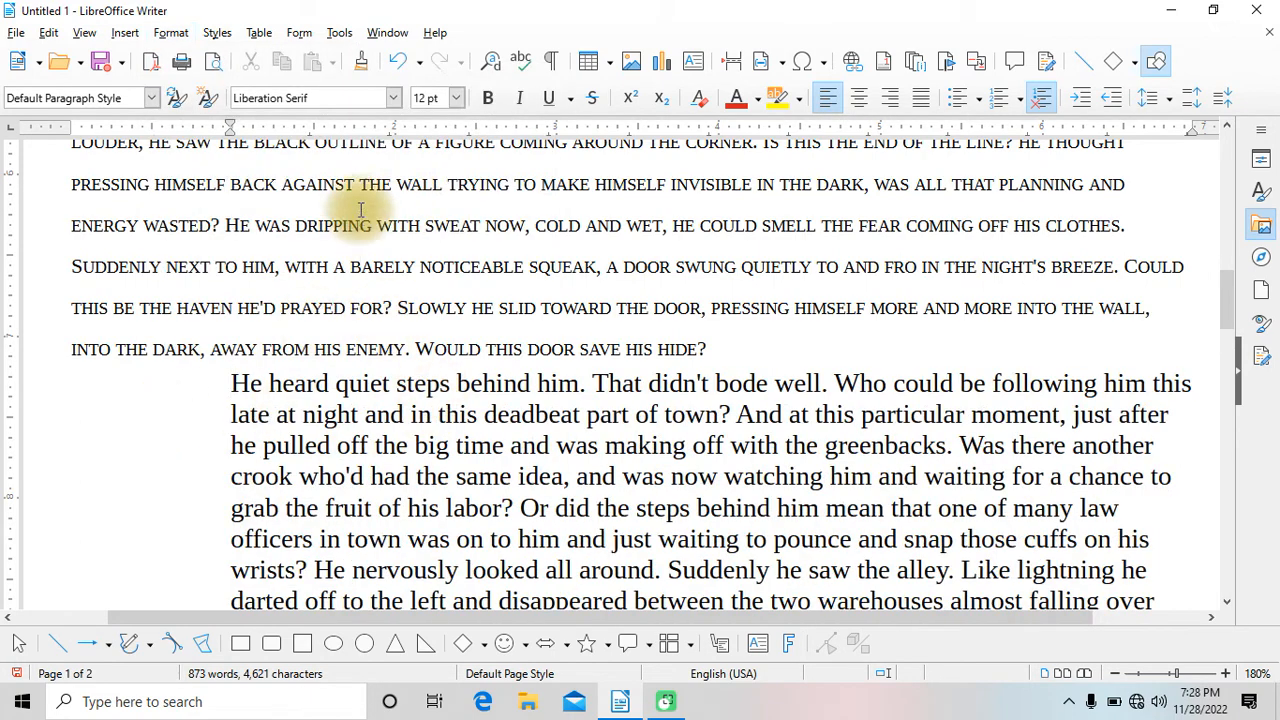
# Decrease the indent of the normal-text paragraph starting "He heard quiet steps" by two increments.
pyautogui.click(172, 34)
pyautogui.moveTo(348, 82)
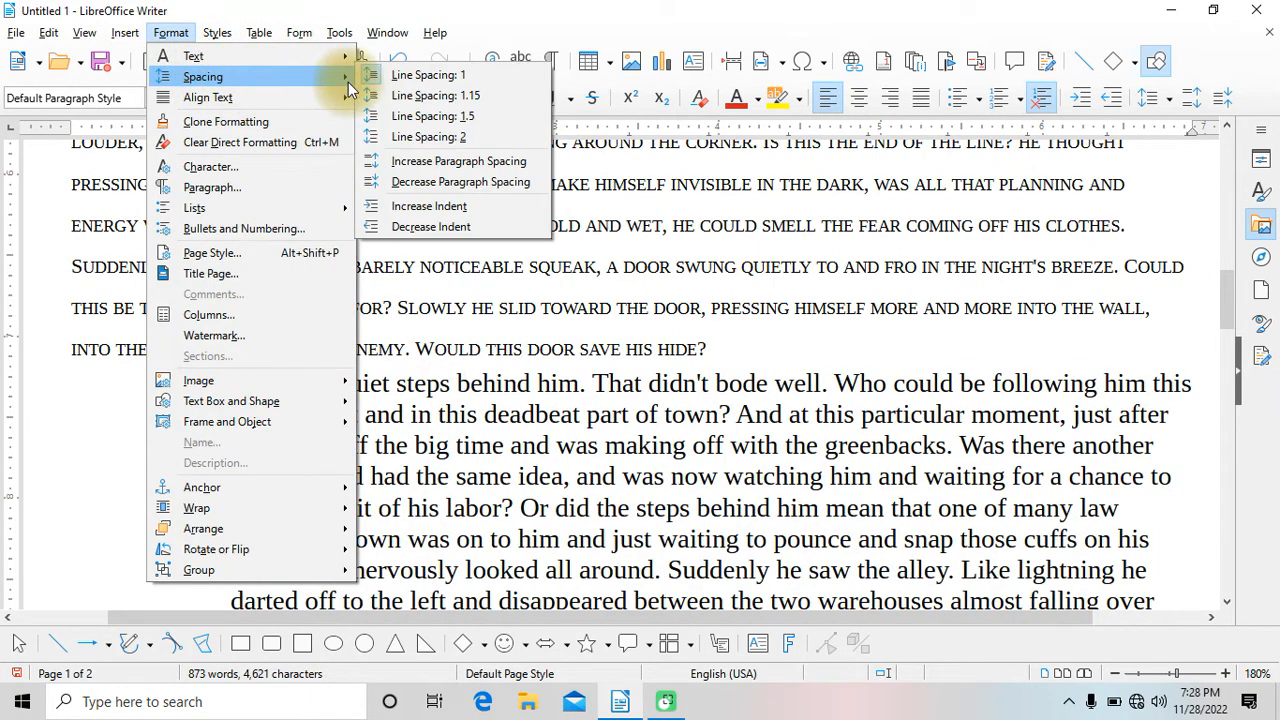
pyautogui.click(381, 226)
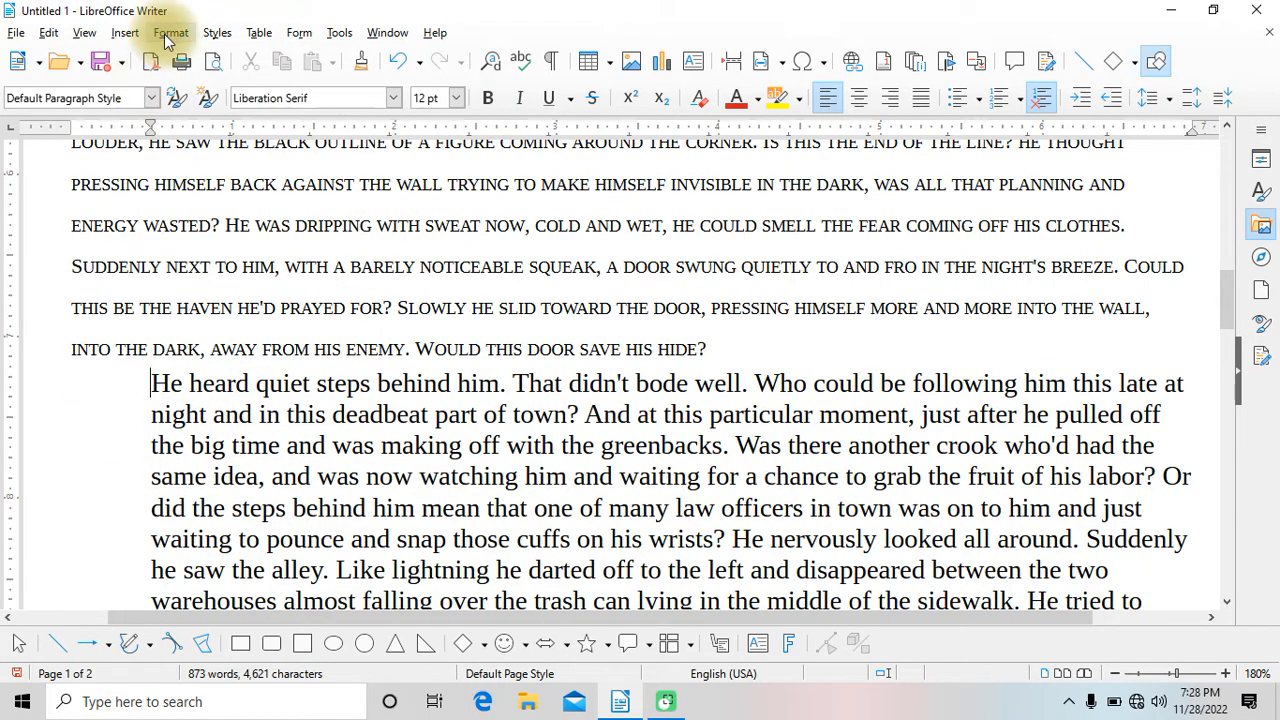
pyautogui.click(168, 35)
pyautogui.moveTo(360, 84)
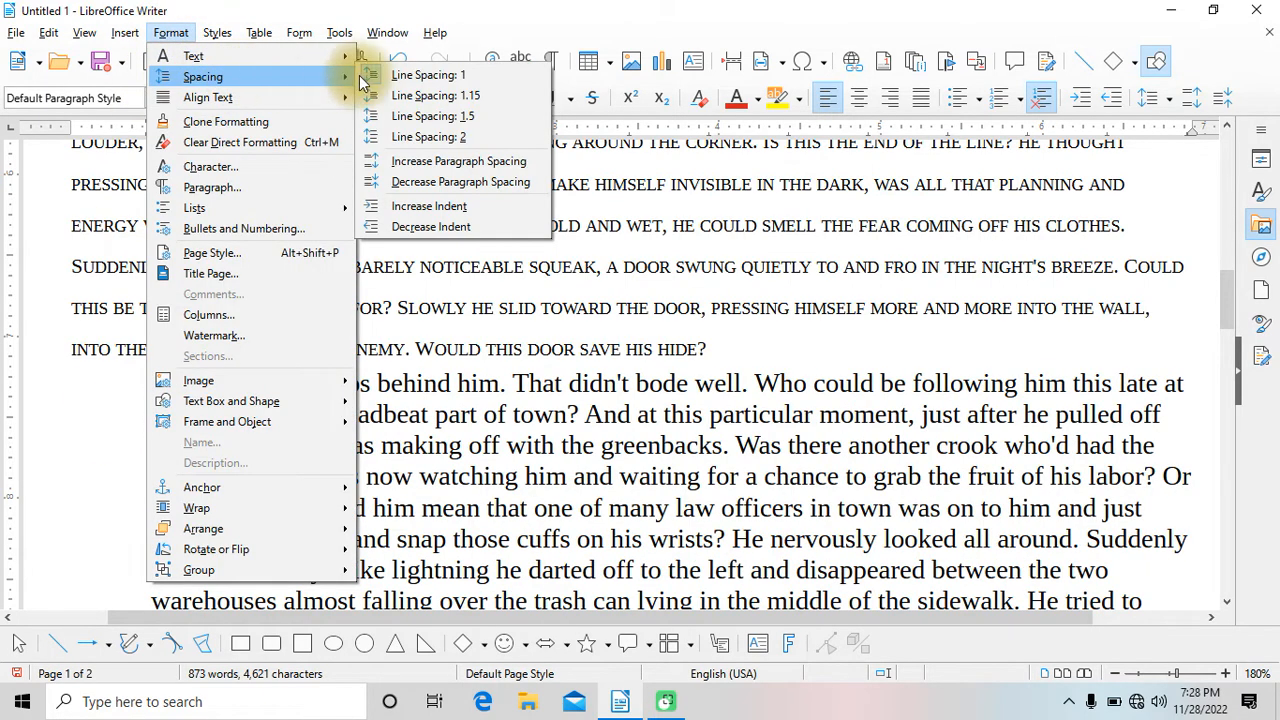
pyautogui.click(380, 226)
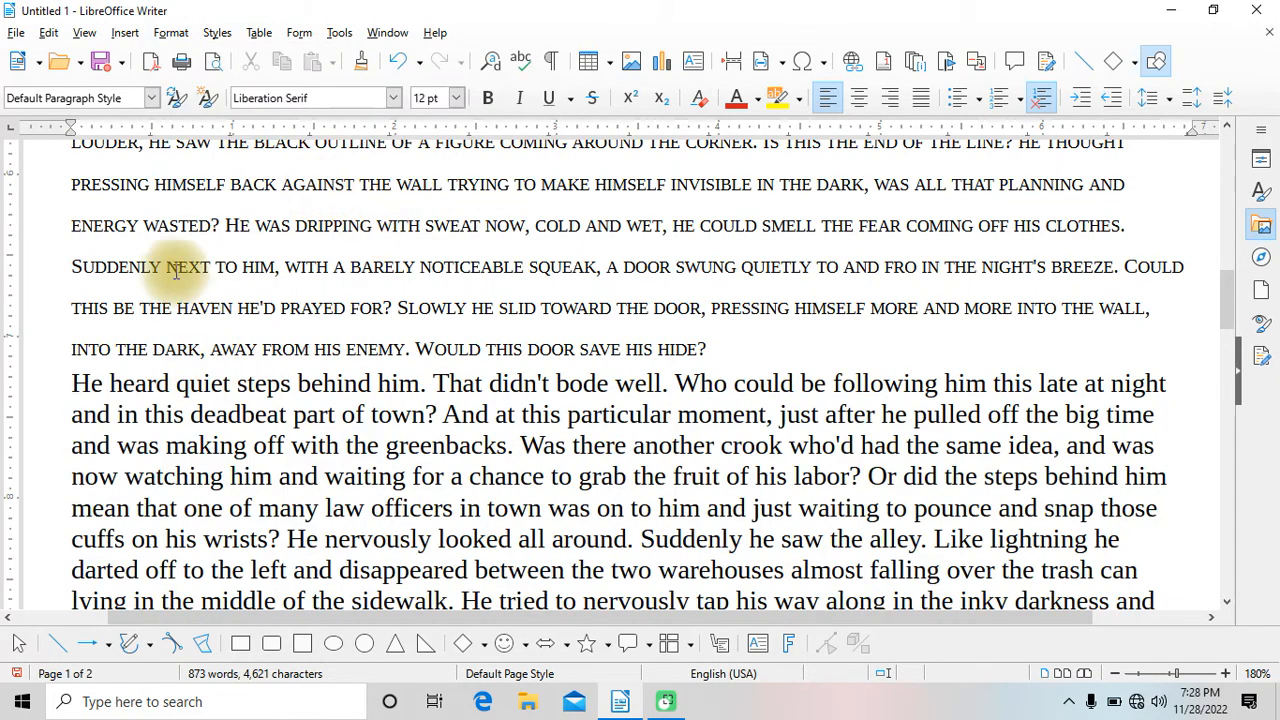
pyautogui.click(170, 36)
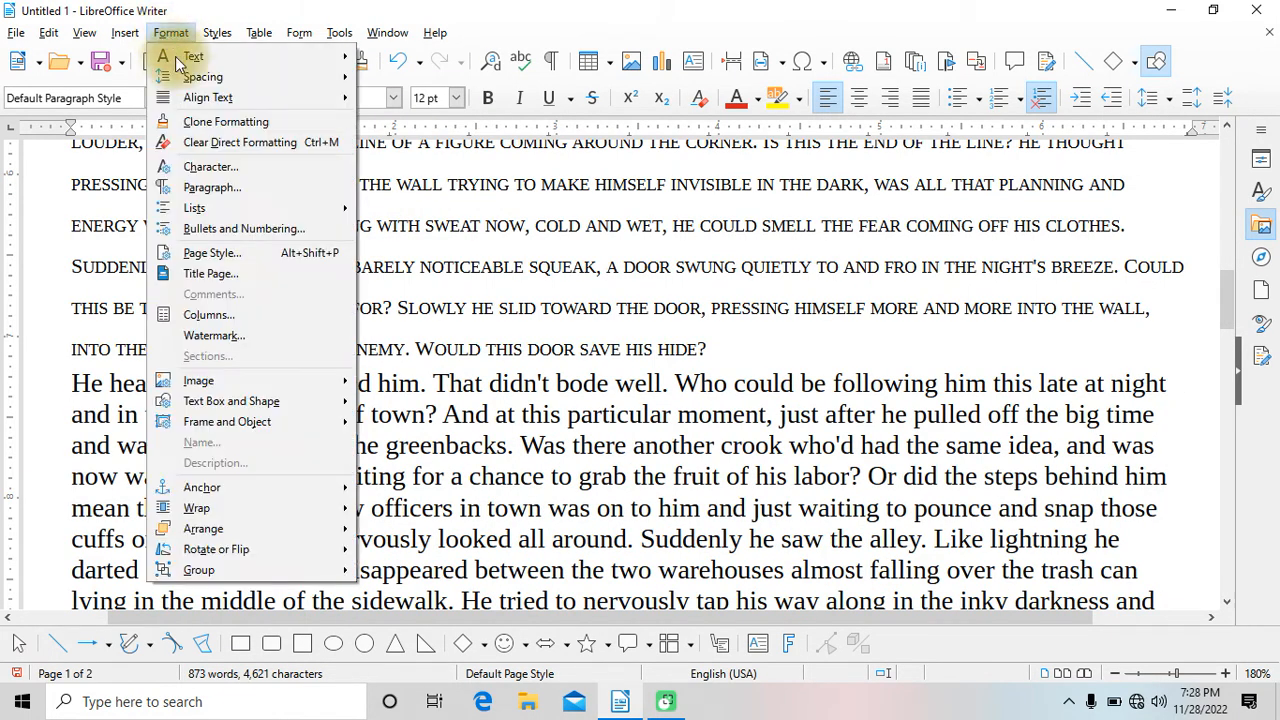
pyautogui.moveTo(195, 100)
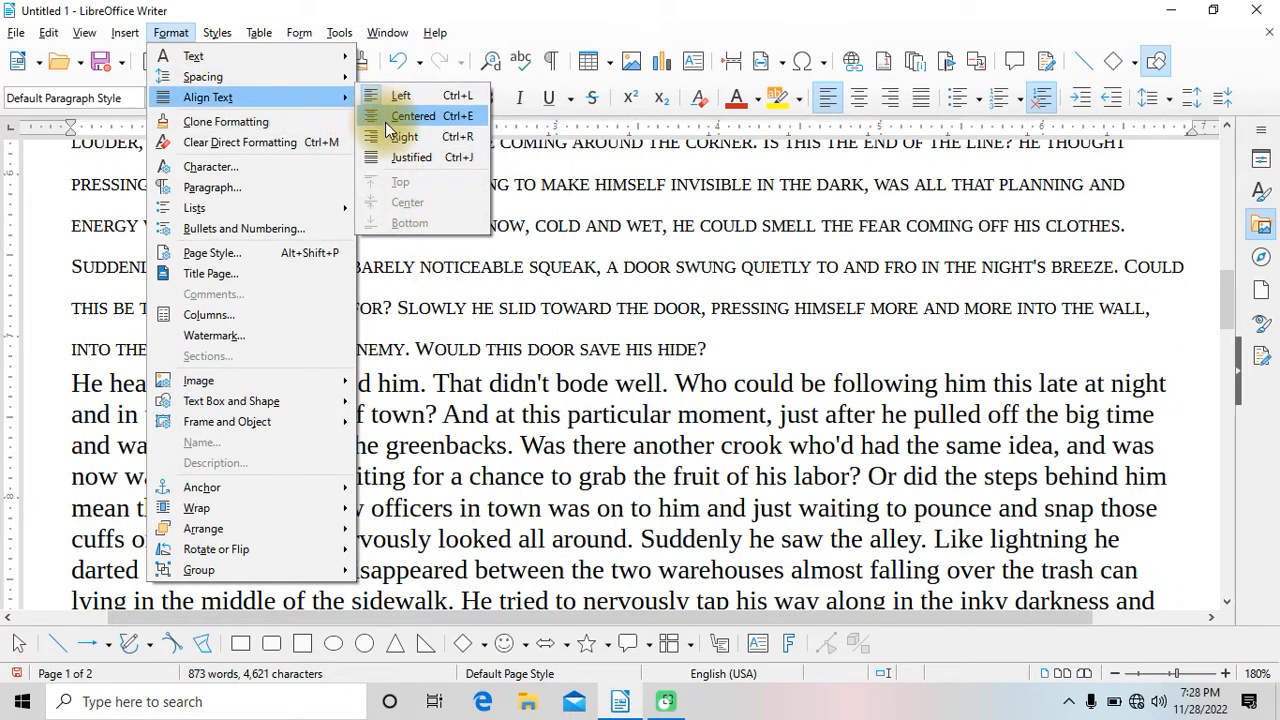
pyautogui.click(433, 331)
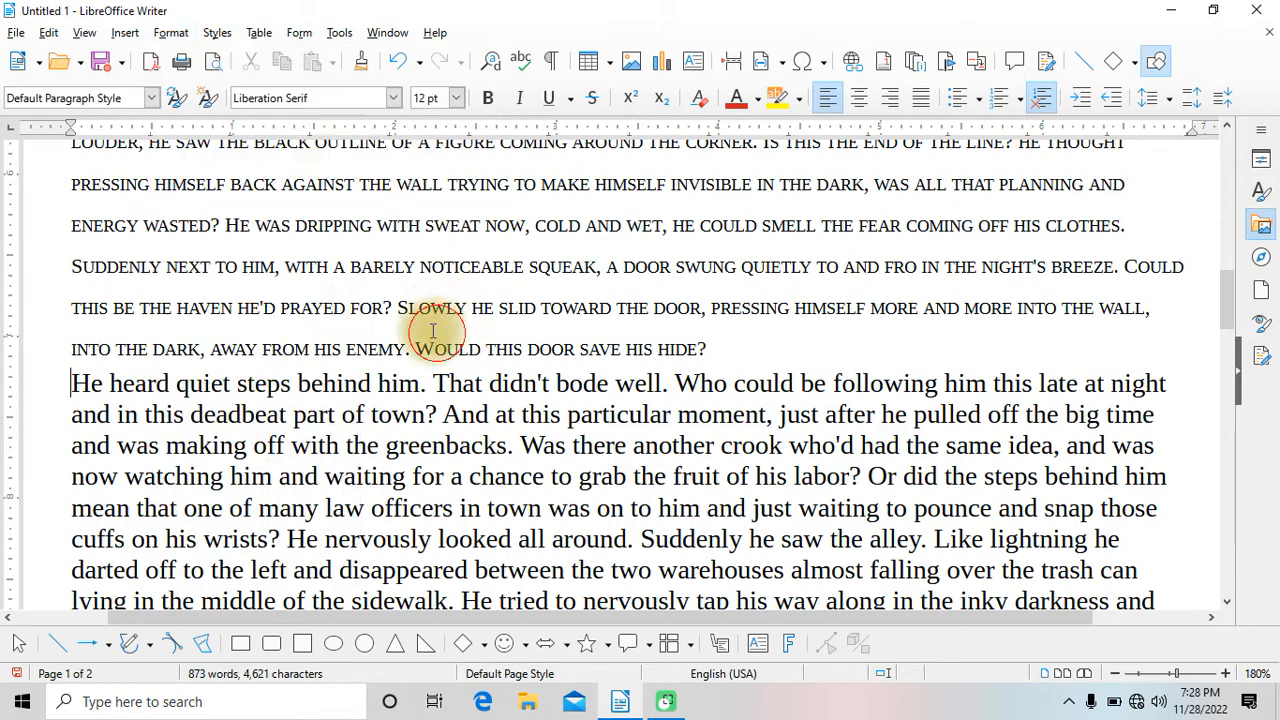
# Add a blank line and the title RESUME above the first paragraph of the document.
pyautogui.hotkey('ctrl', 'Home')
pyautogui.moveTo(194, 276)
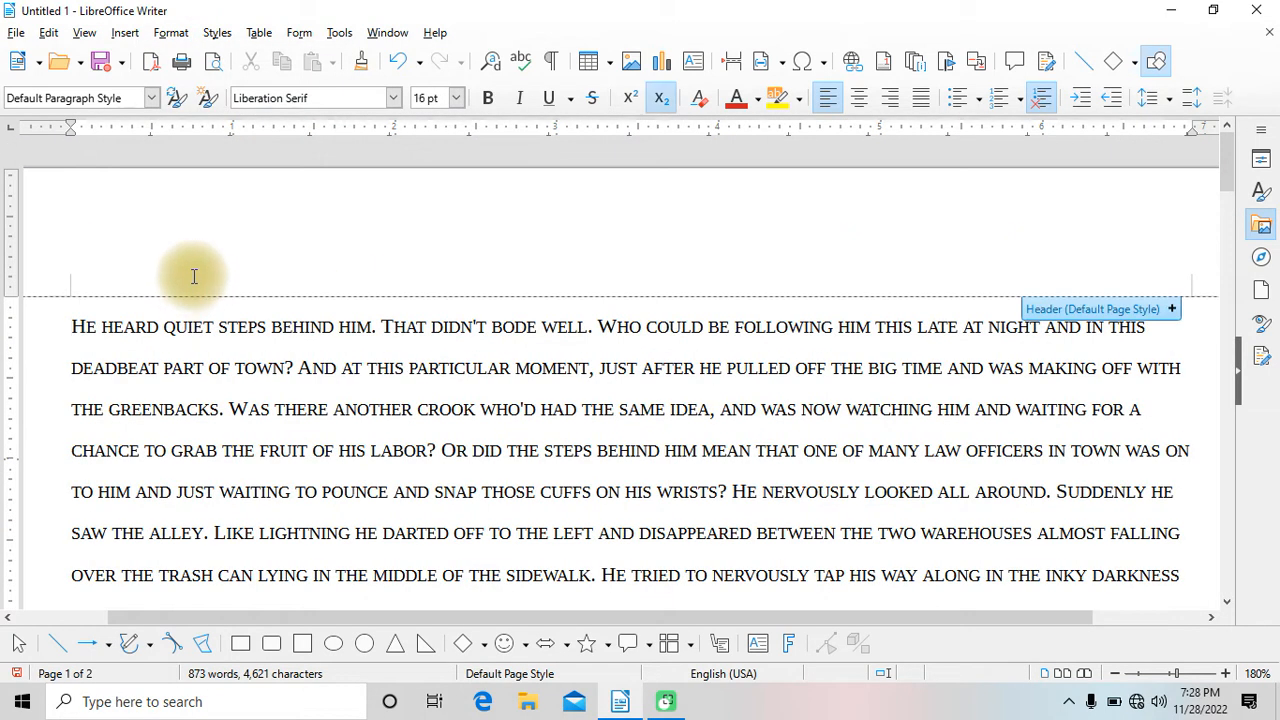
pyautogui.press('Return')
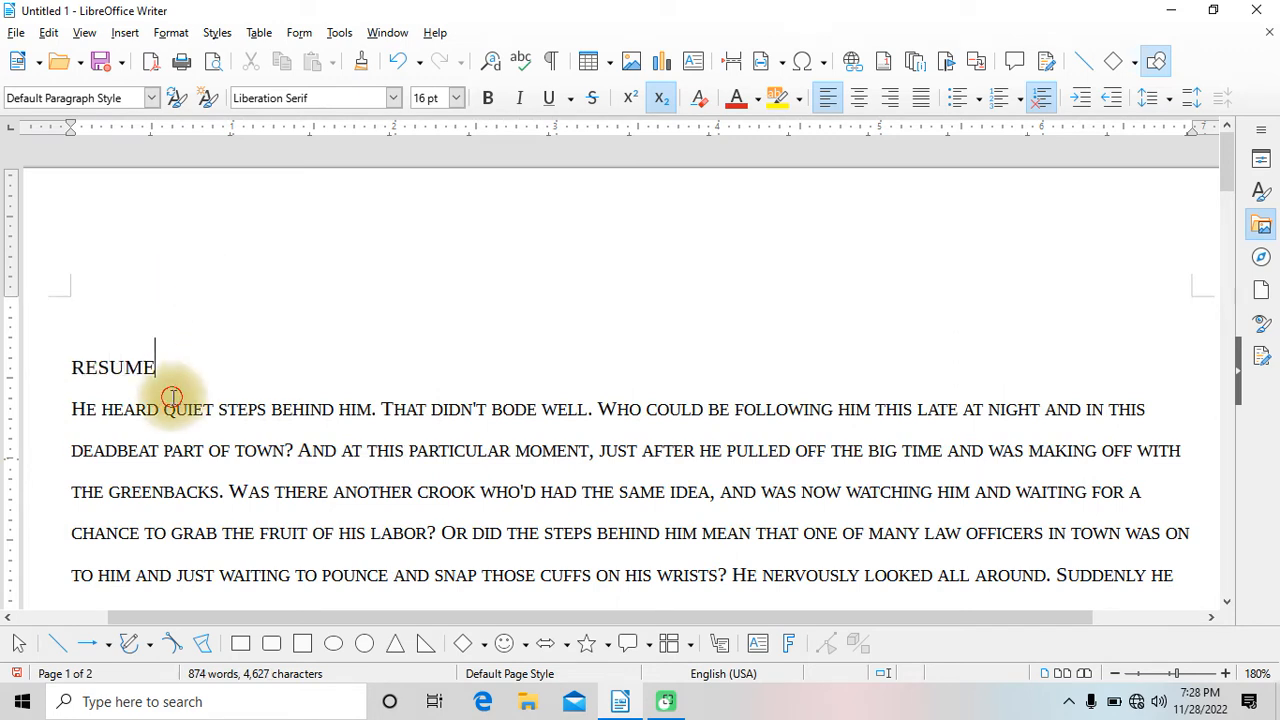
# Right-align the RESUME title, and change its alignment to centered.
pyautogui.click(66, 366)
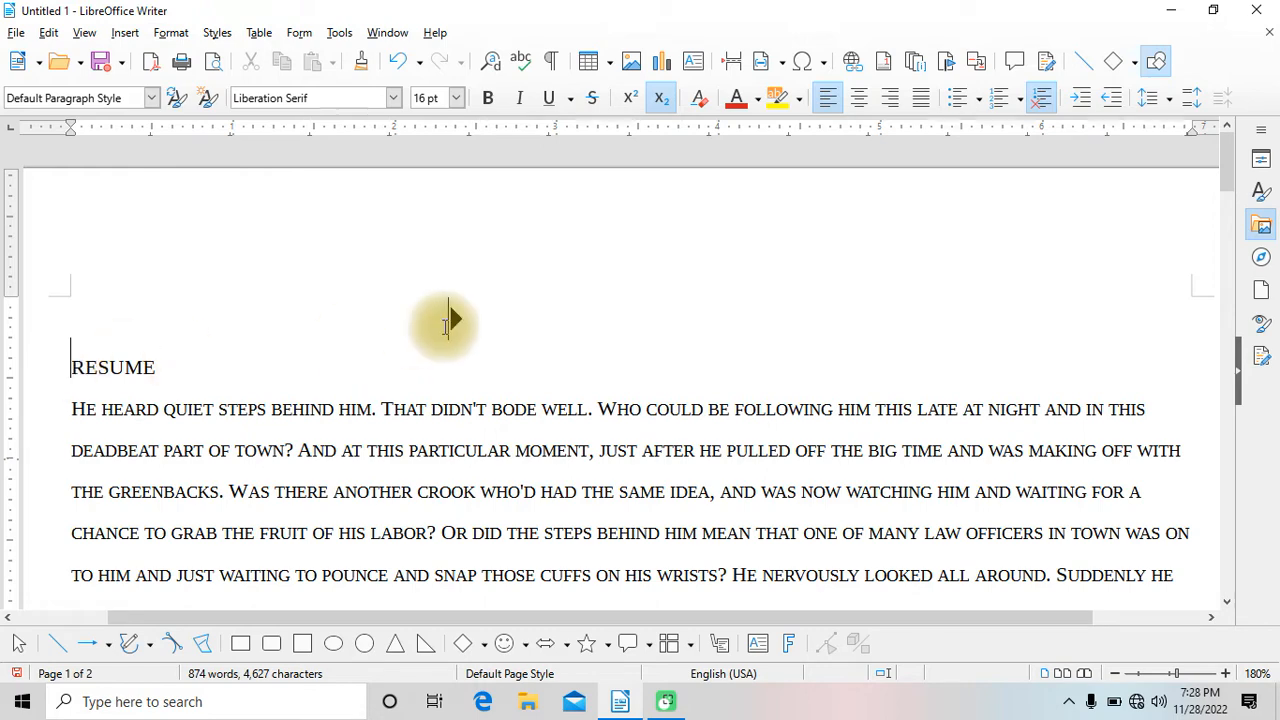
pyautogui.click(171, 32)
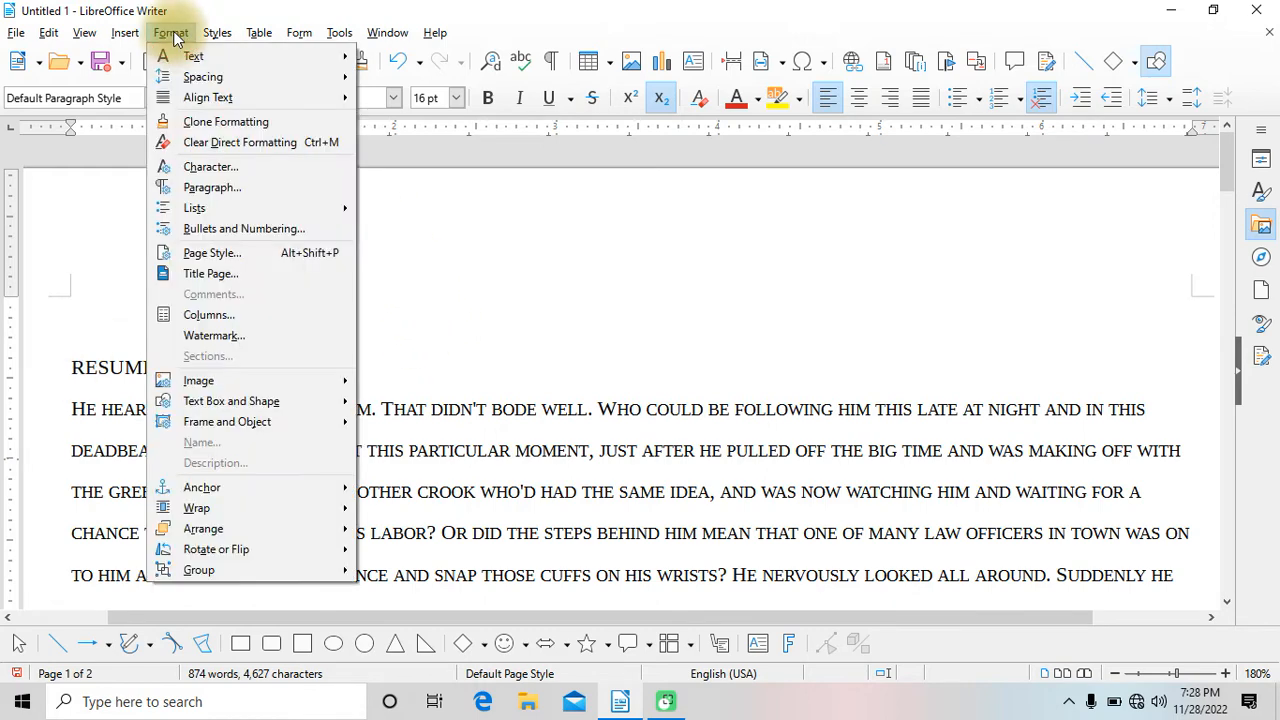
pyautogui.moveTo(256, 98)
pyautogui.click(400, 136)
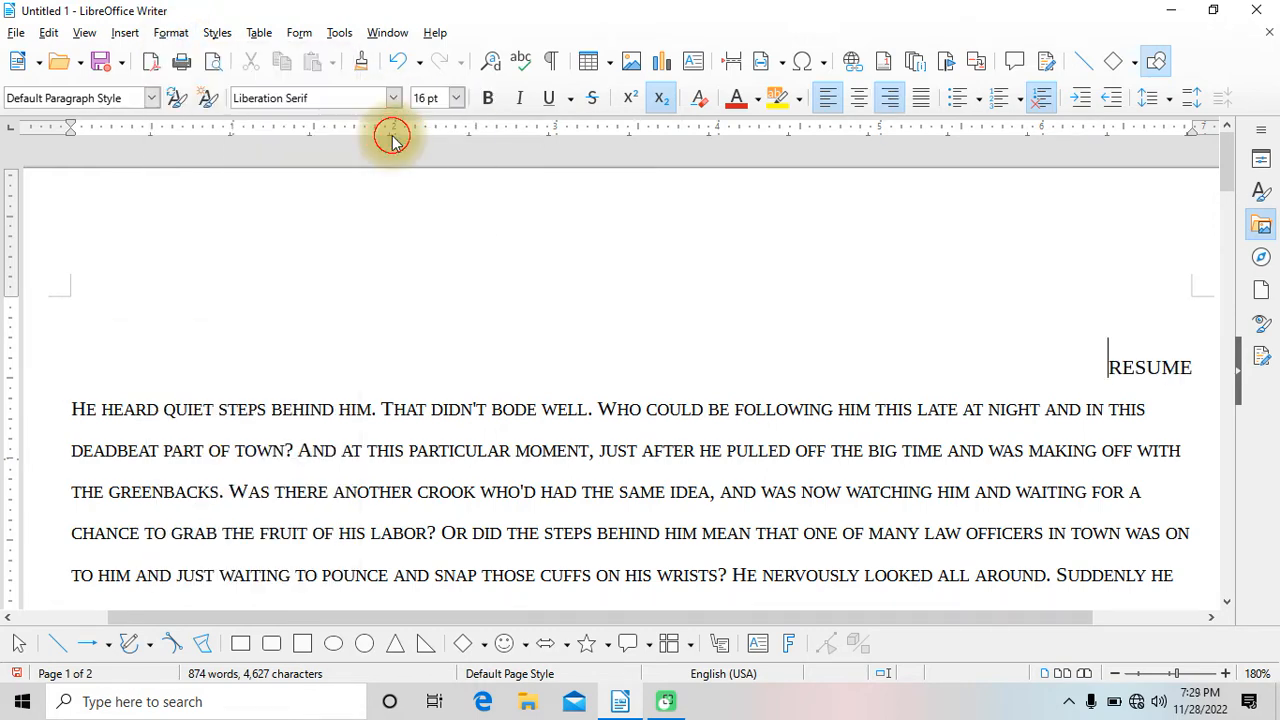
pyautogui.click(171, 32)
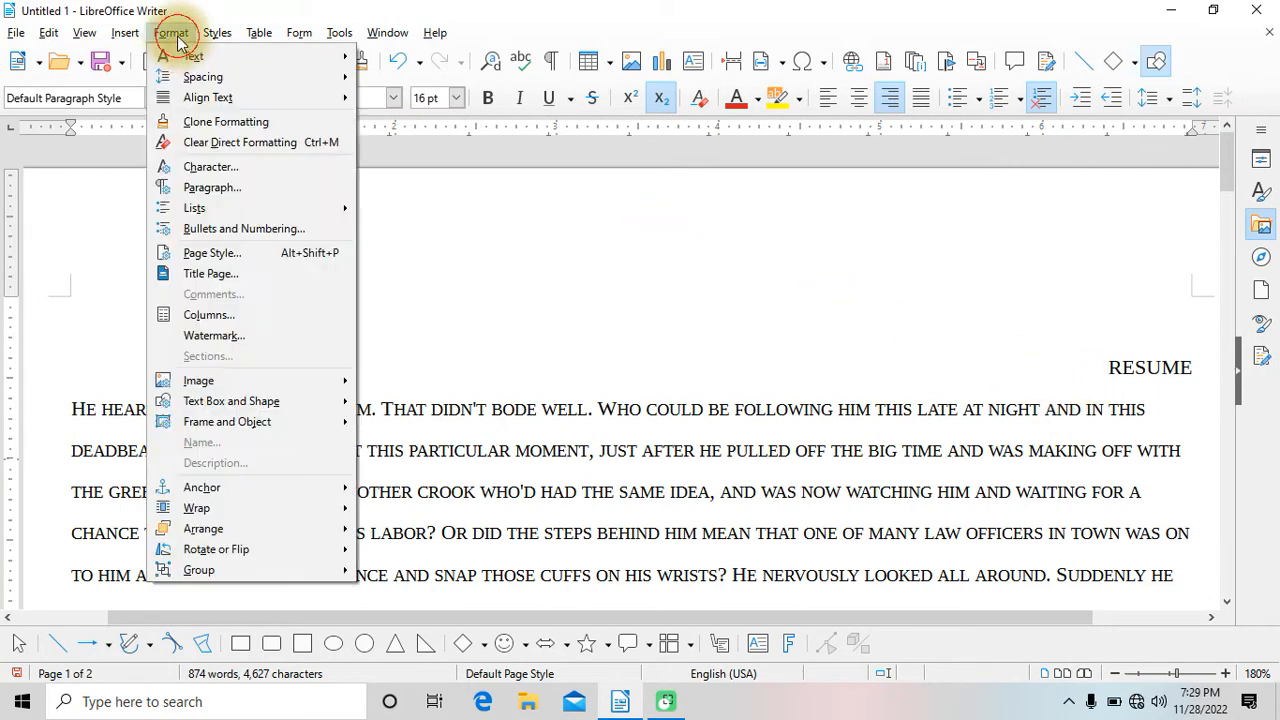
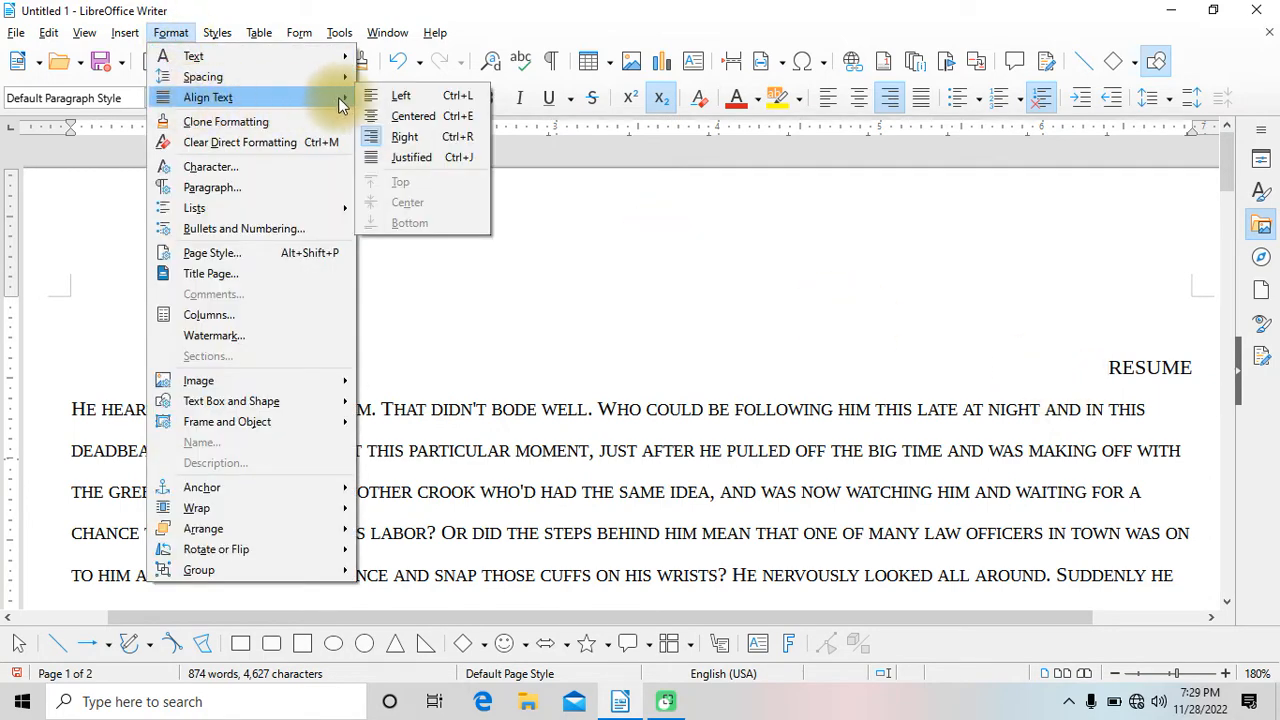
pyautogui.click(407, 120)
# Align the RESUME title to the left margin.
pyautogui.click(172, 33)
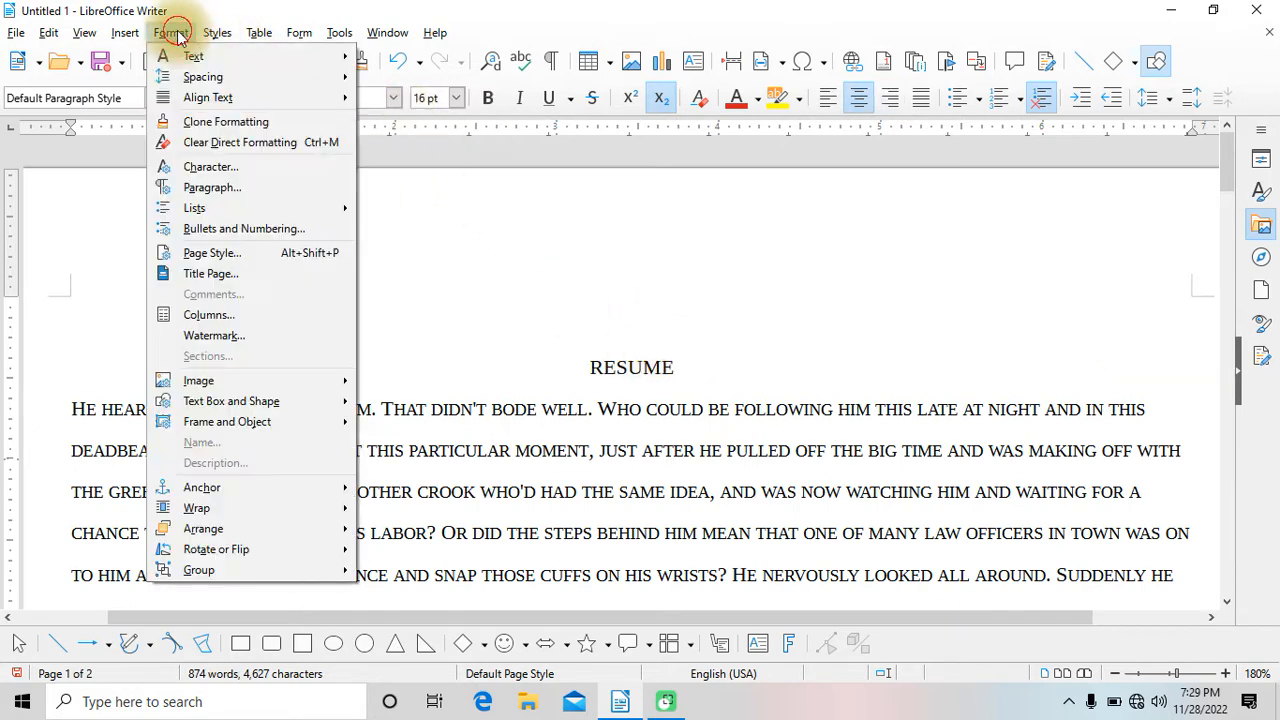
pyautogui.moveTo(215, 97)
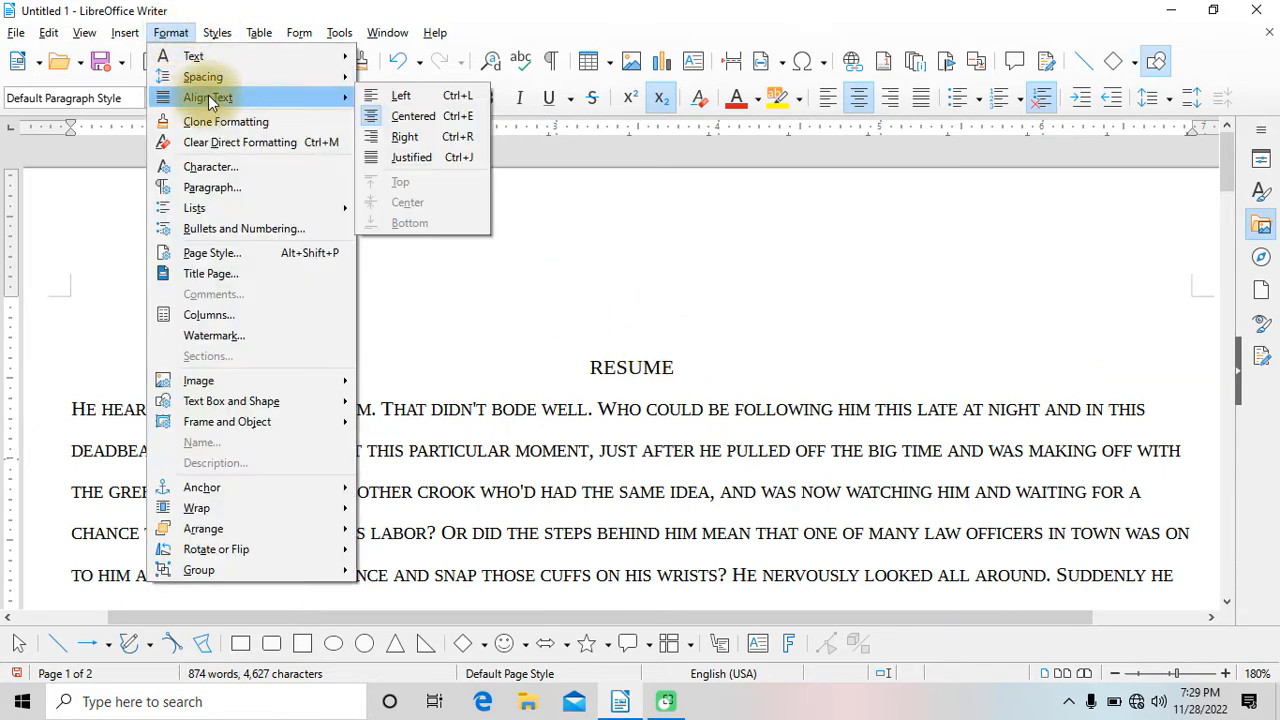
pyautogui.click(400, 96)
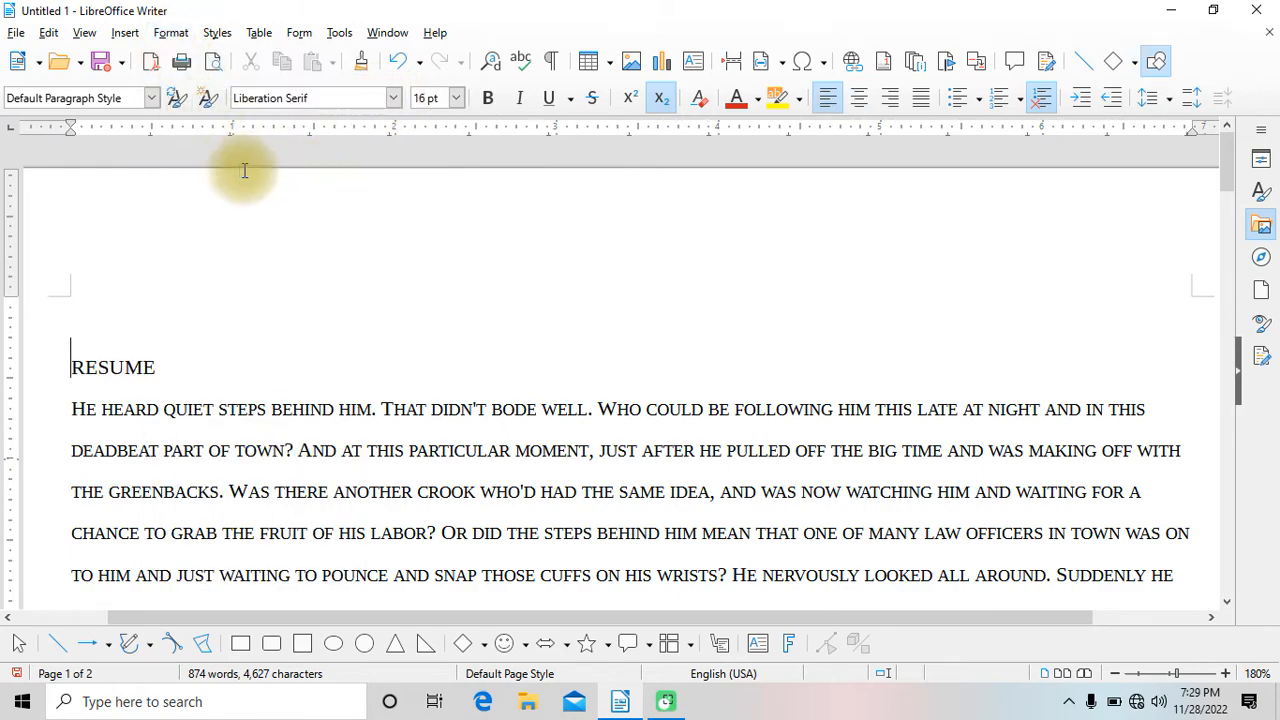
# Justify all the text of the document, return to its beginning and clear the selection.
pyautogui.scroll(-1, 300, 260)
pyautogui.scroll(-2, 250, 300)
pyautogui.scroll(1, 286, 277)
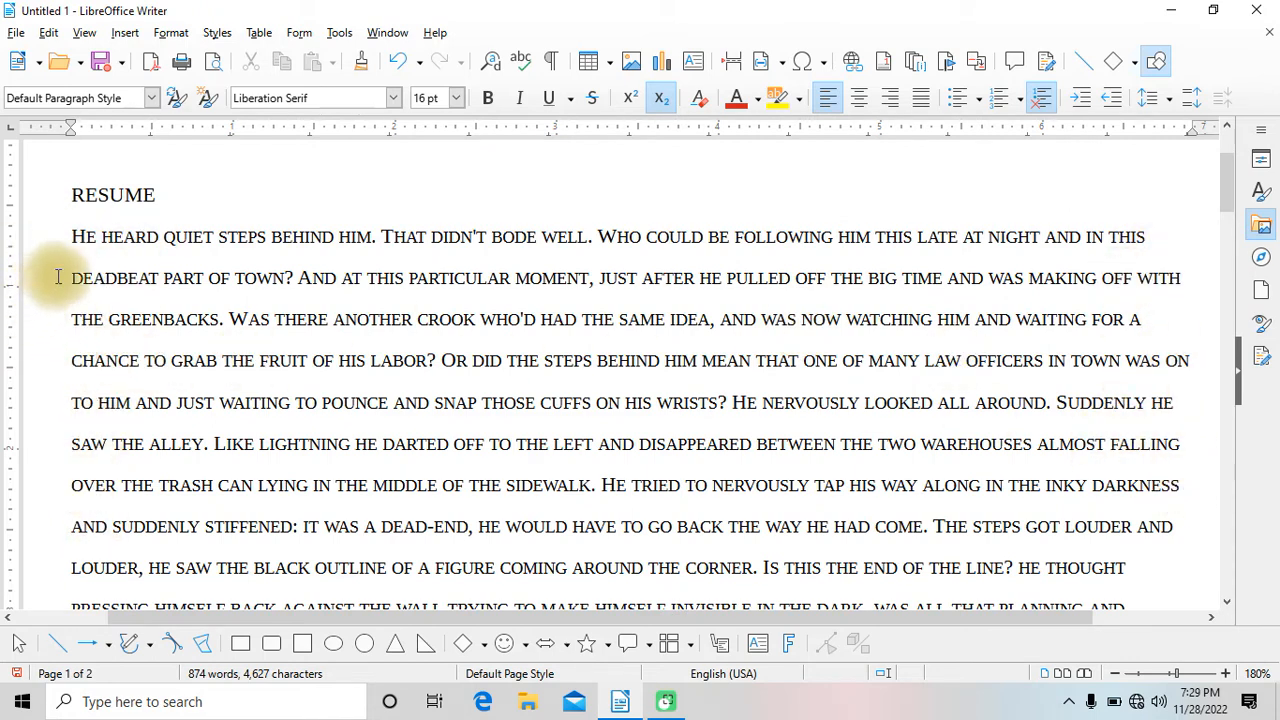
pyautogui.hotkey('ctrl', 'a')
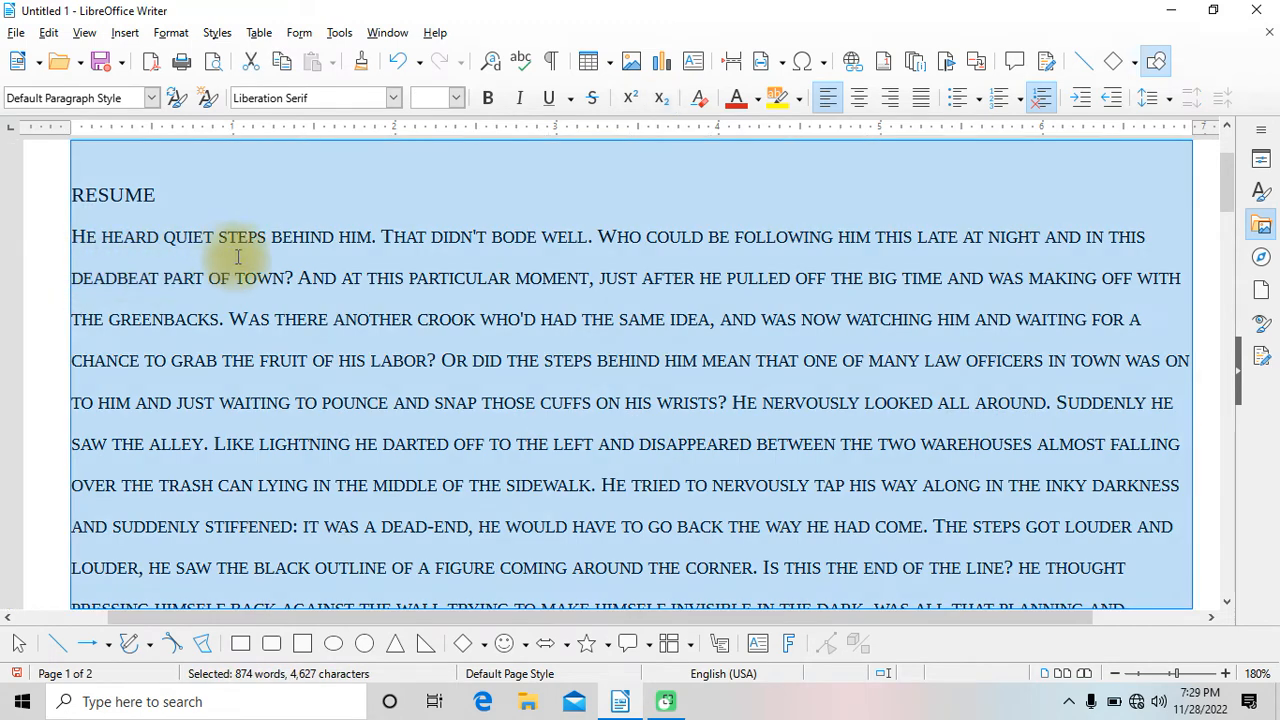
pyautogui.click(176, 35)
pyautogui.moveTo(227, 99)
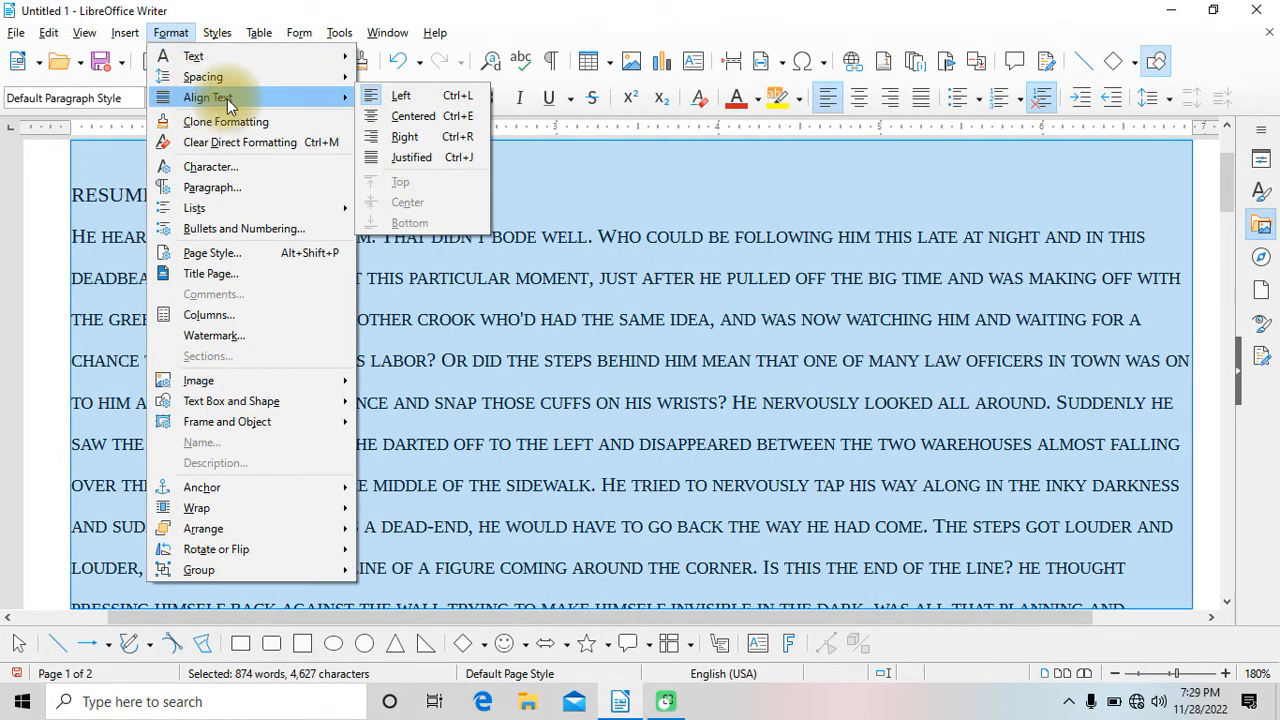
pyautogui.click(463, 155)
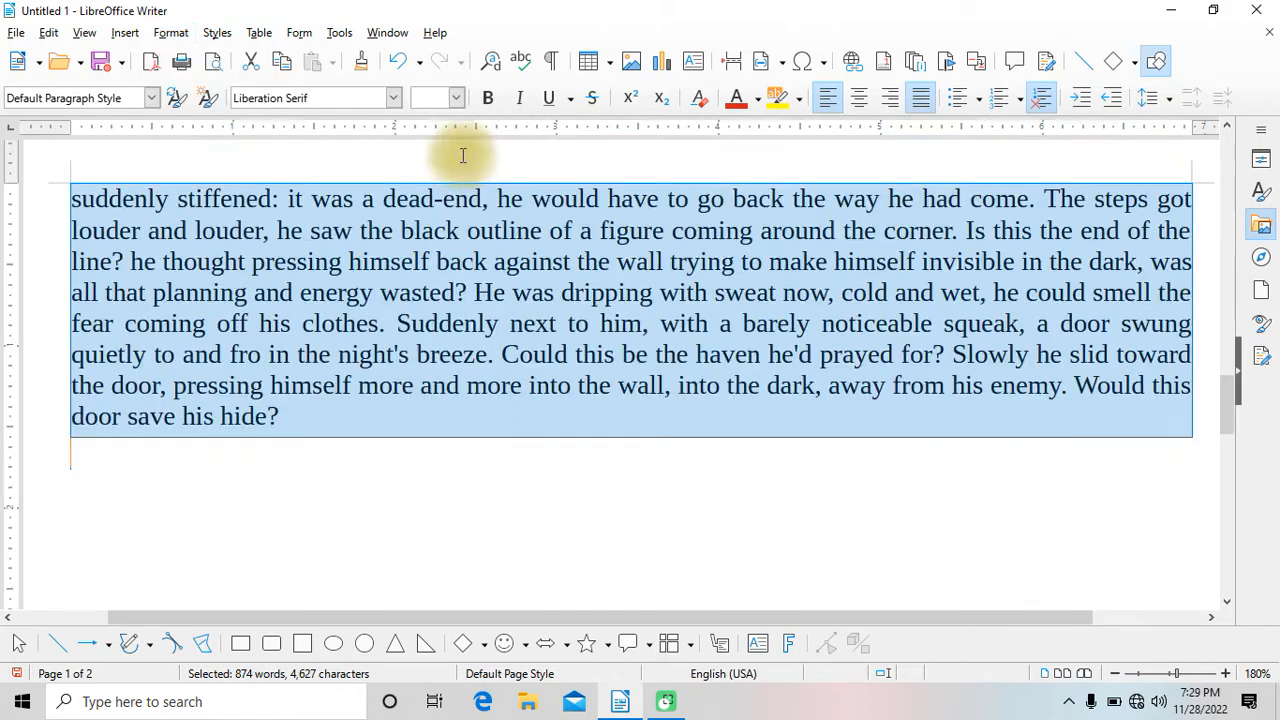
pyautogui.scroll(15, 470, 230)
pyautogui.scroll(2, 477, 236)
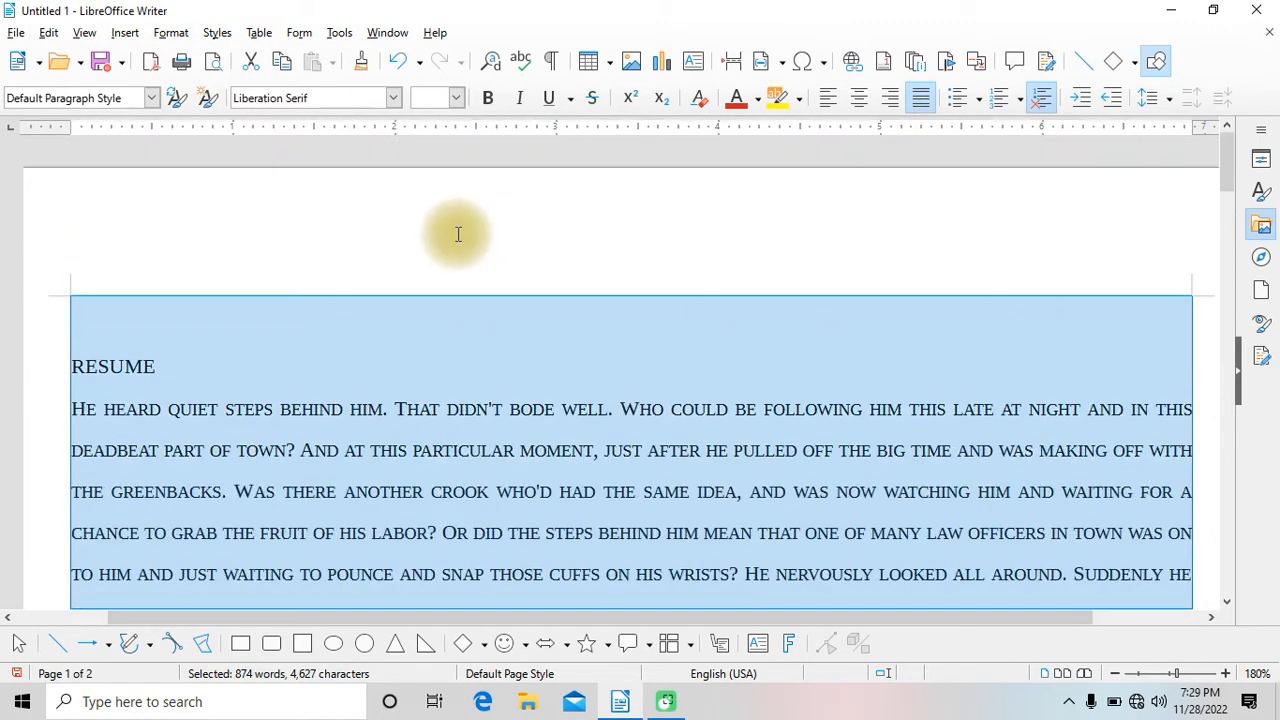
pyautogui.click(160, 347)
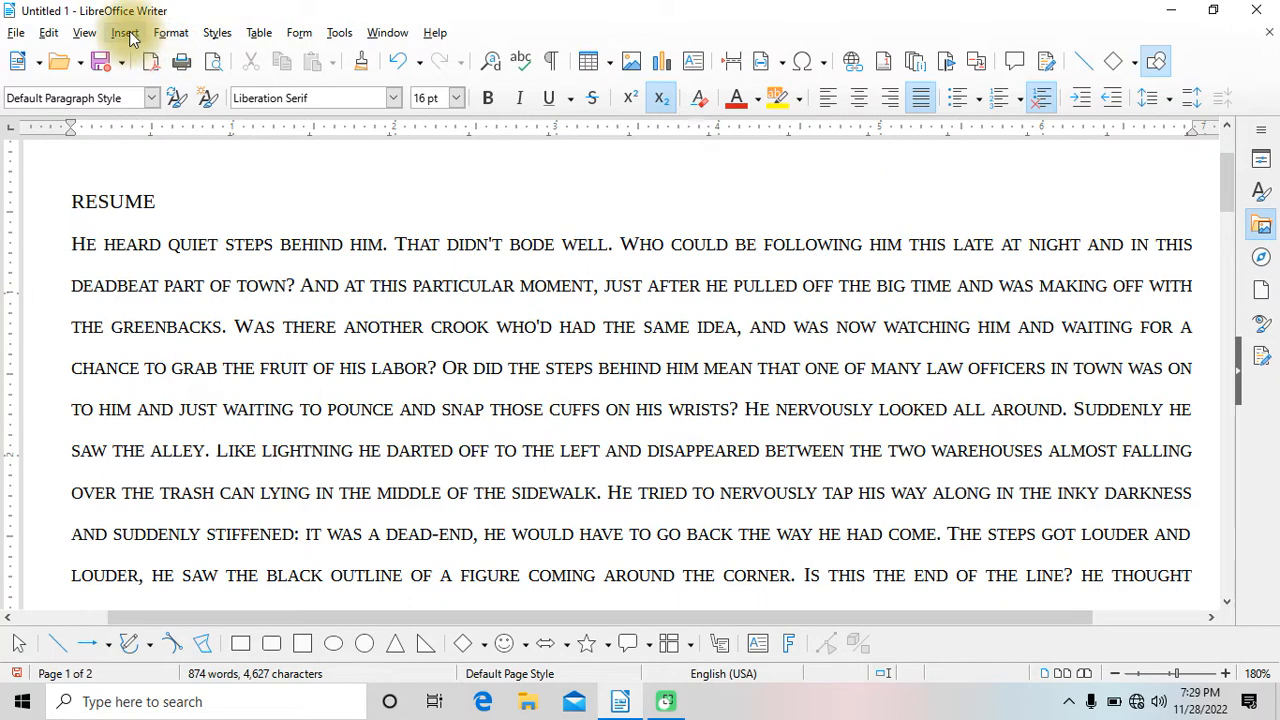
pyautogui.click(168, 33)
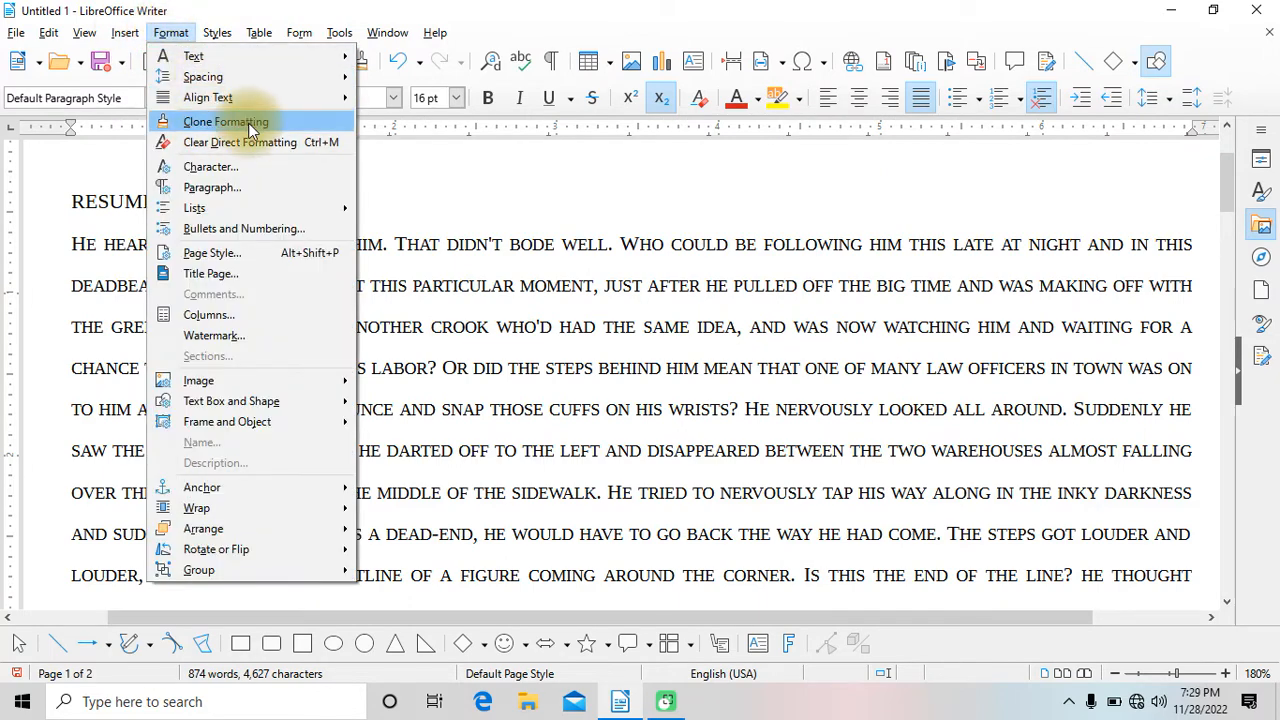
pyautogui.click(568, 306)
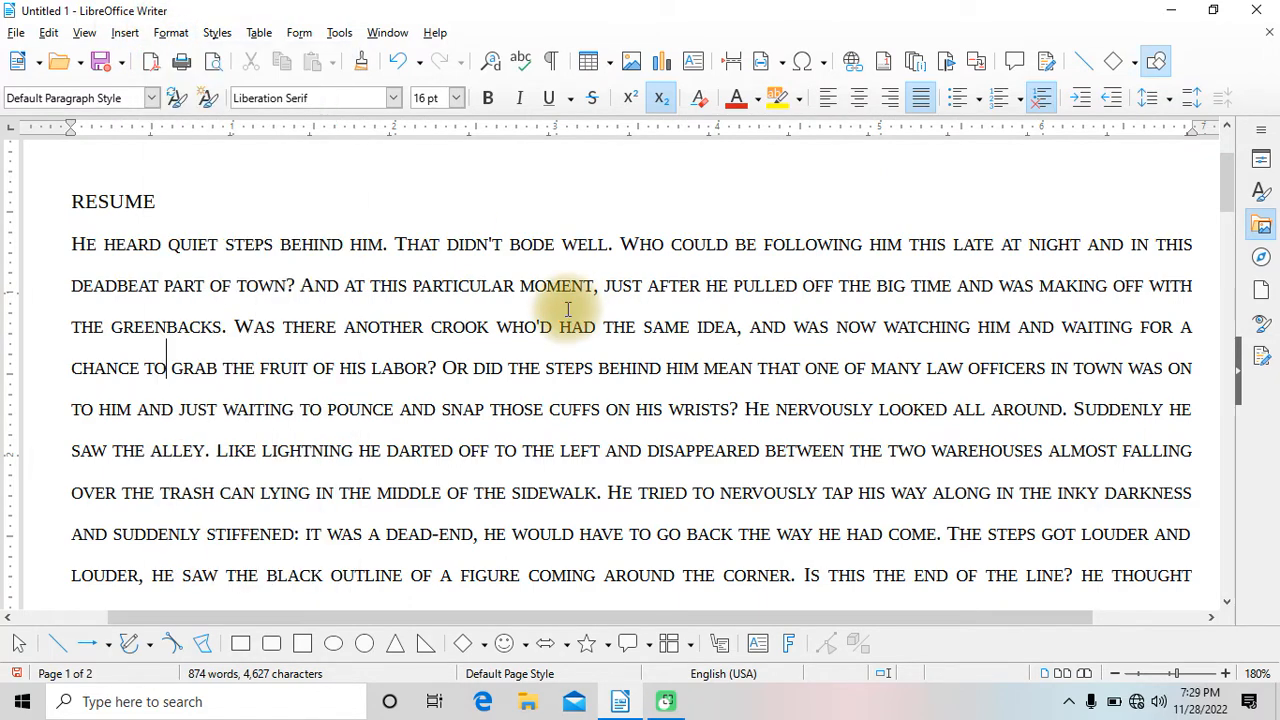
# Make the small-caps text from "and suddenly stiffened" to "save his hide?", just above the normal-text paragraph, bold with a red font color.
pyautogui.scroll(-6, 563, 305)
pyautogui.scroll(-3, 560, 305)
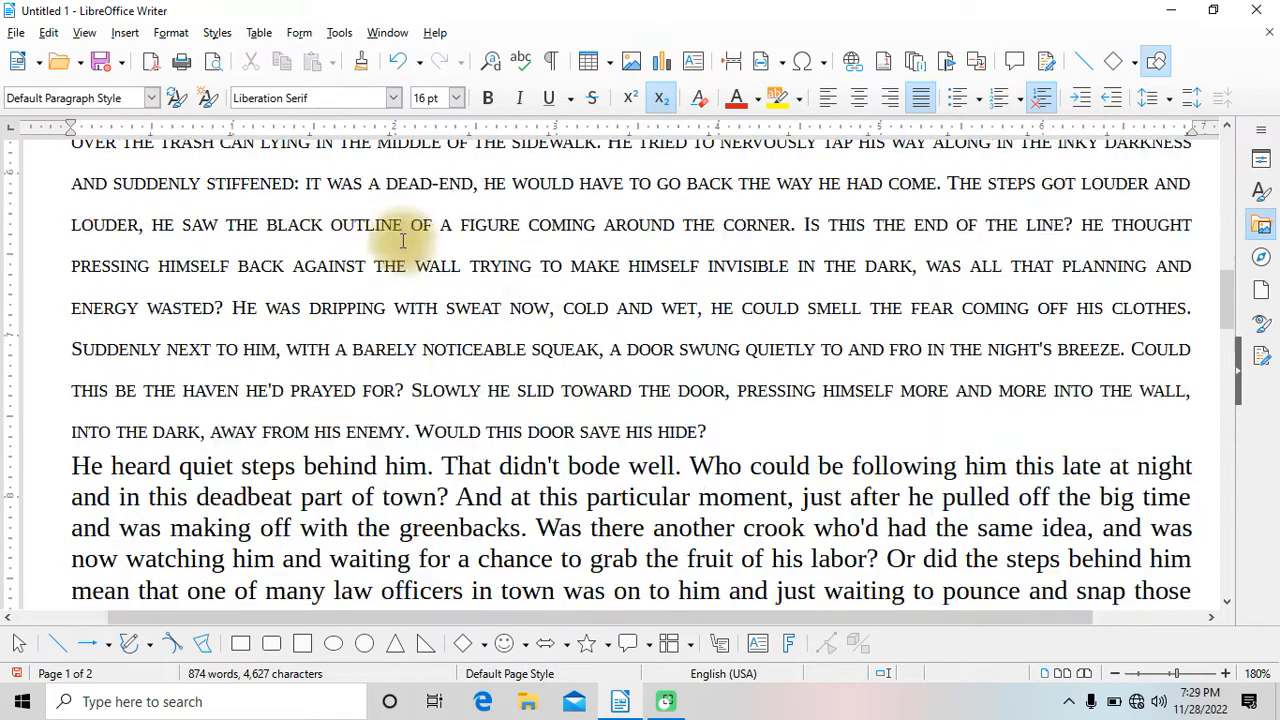
pyautogui.doubleClick(70, 182)
pyautogui.moveTo(152, 195); pyautogui.dragTo(762, 416)
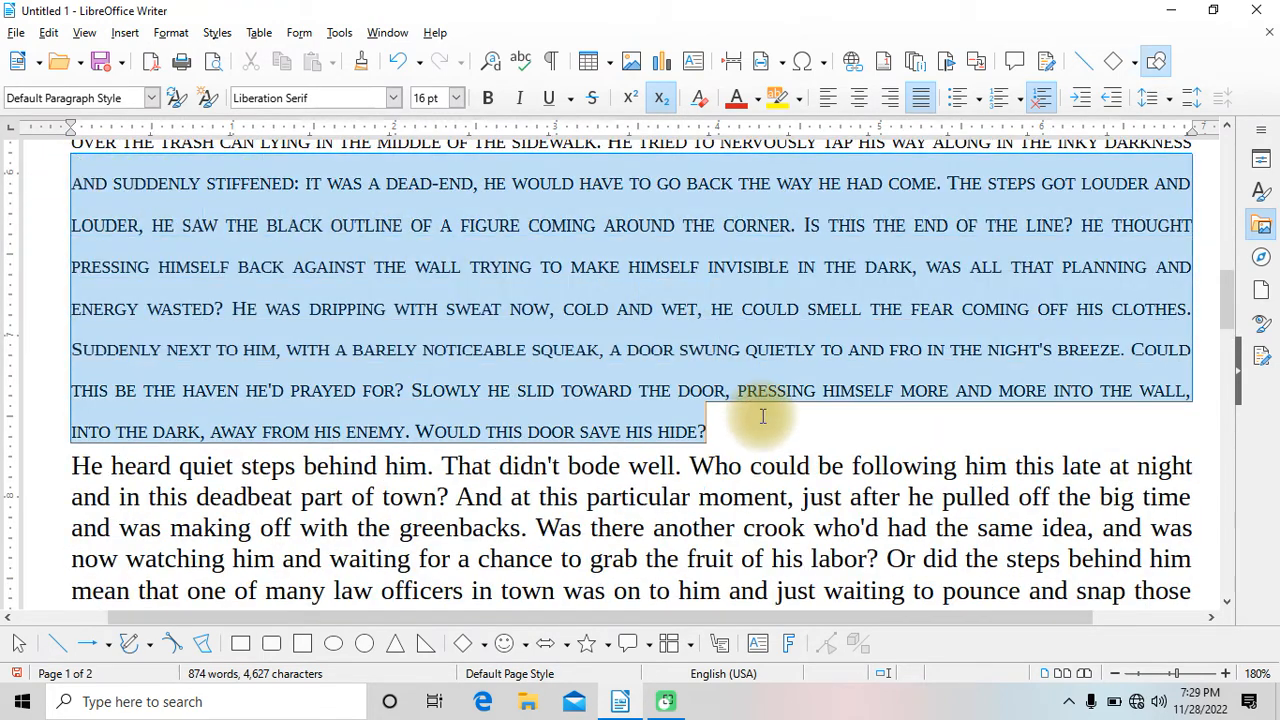
pyautogui.click(489, 97)
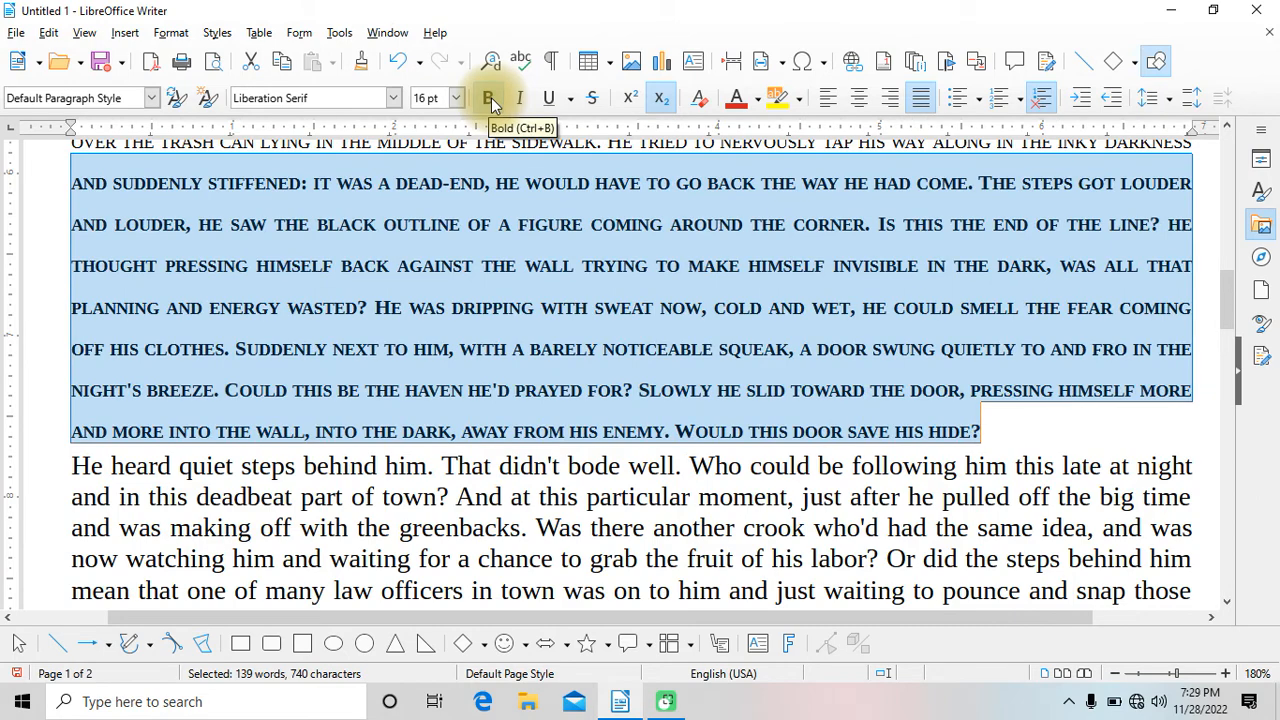
pyautogui.click(736, 99)
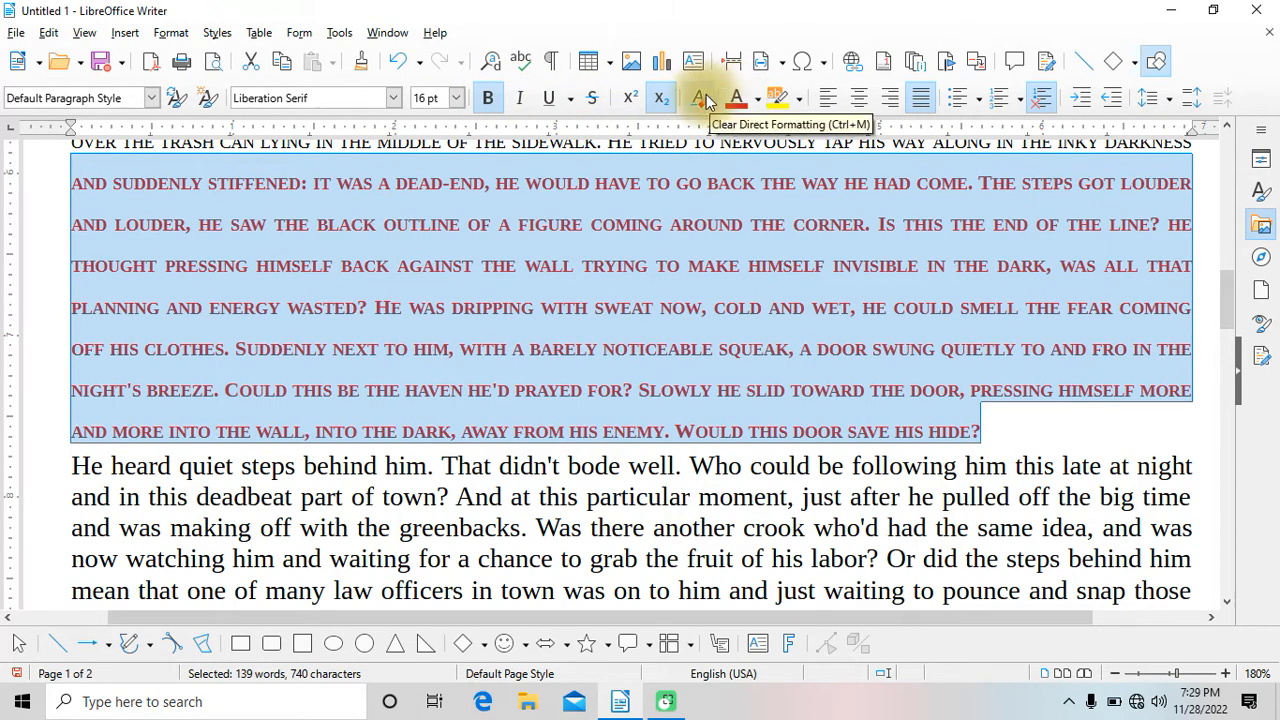
# Clear the direct formatting of the selected passage ending "save his hide?", and make it dark red, bold and italic.
pyautogui.click(702, 93)
pyautogui.click(733, 99)
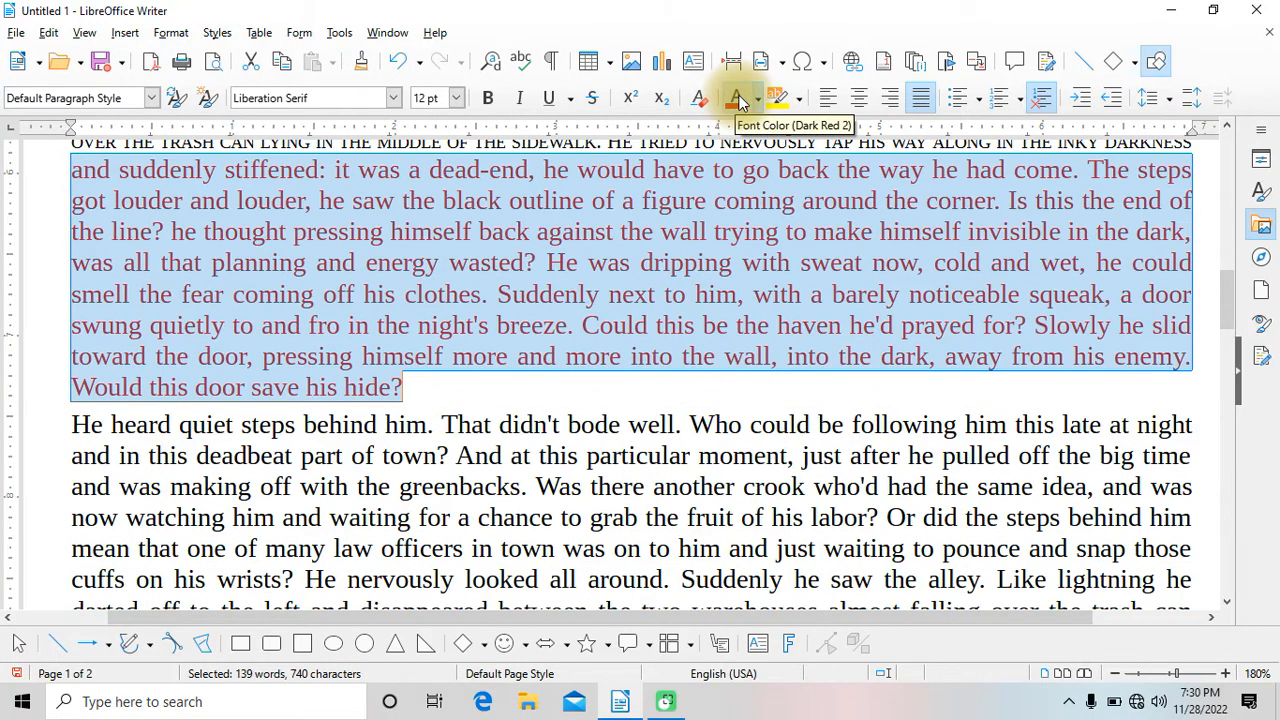
pyautogui.click(491, 97)
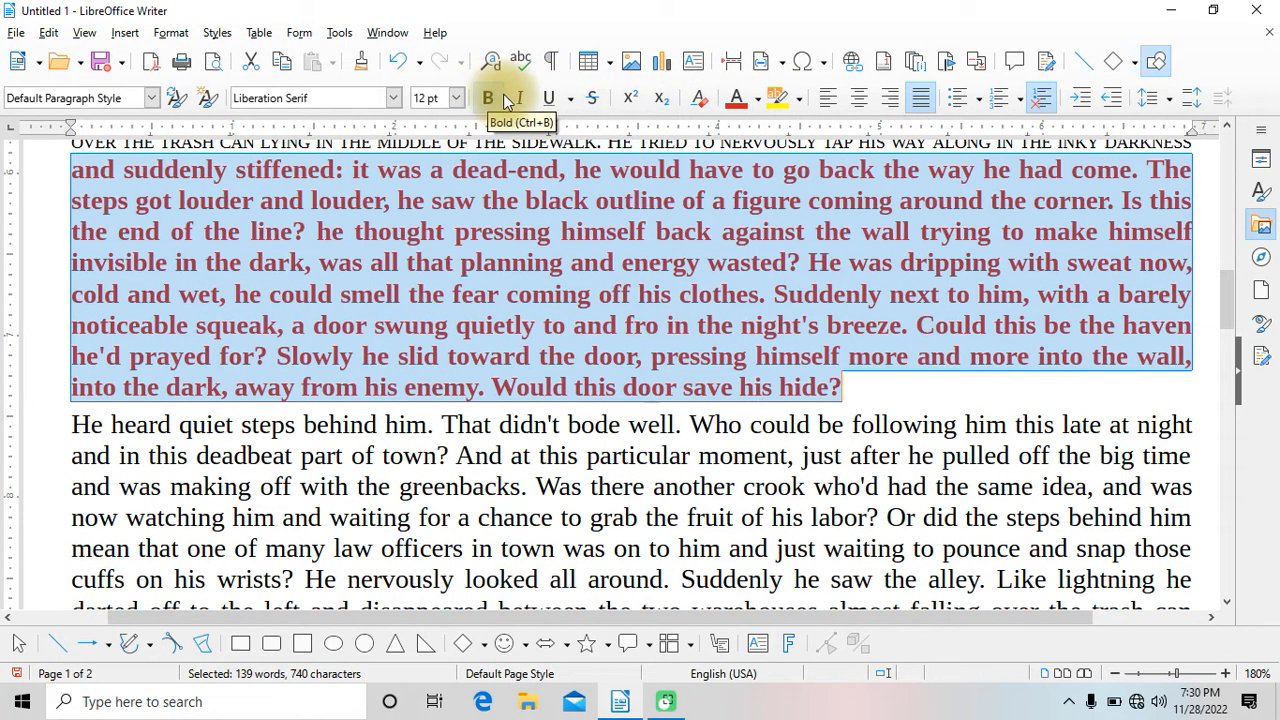
pyautogui.click(520, 98)
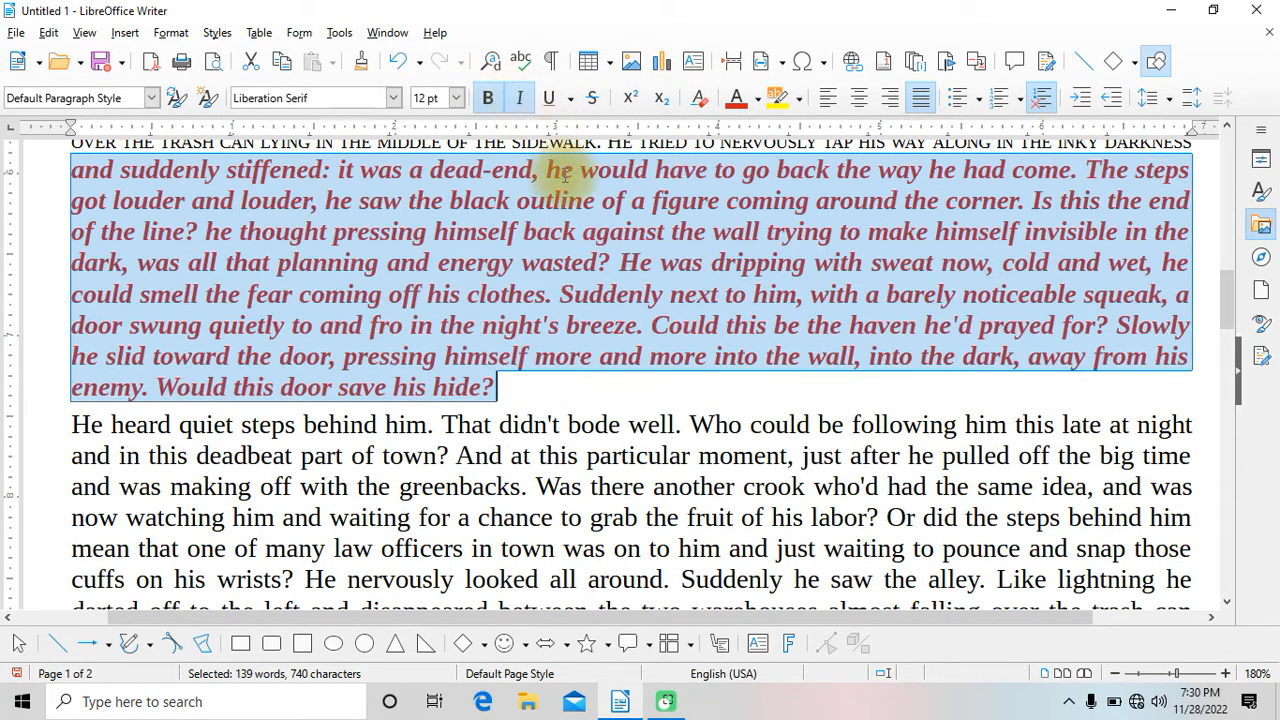
pyautogui.click(570, 375)
# Clone the red bold-italic formatting onto the paragraph below, from "He heard quiet steps" through "around the corner.".
pyautogui.scroll(-5, 590, 362)
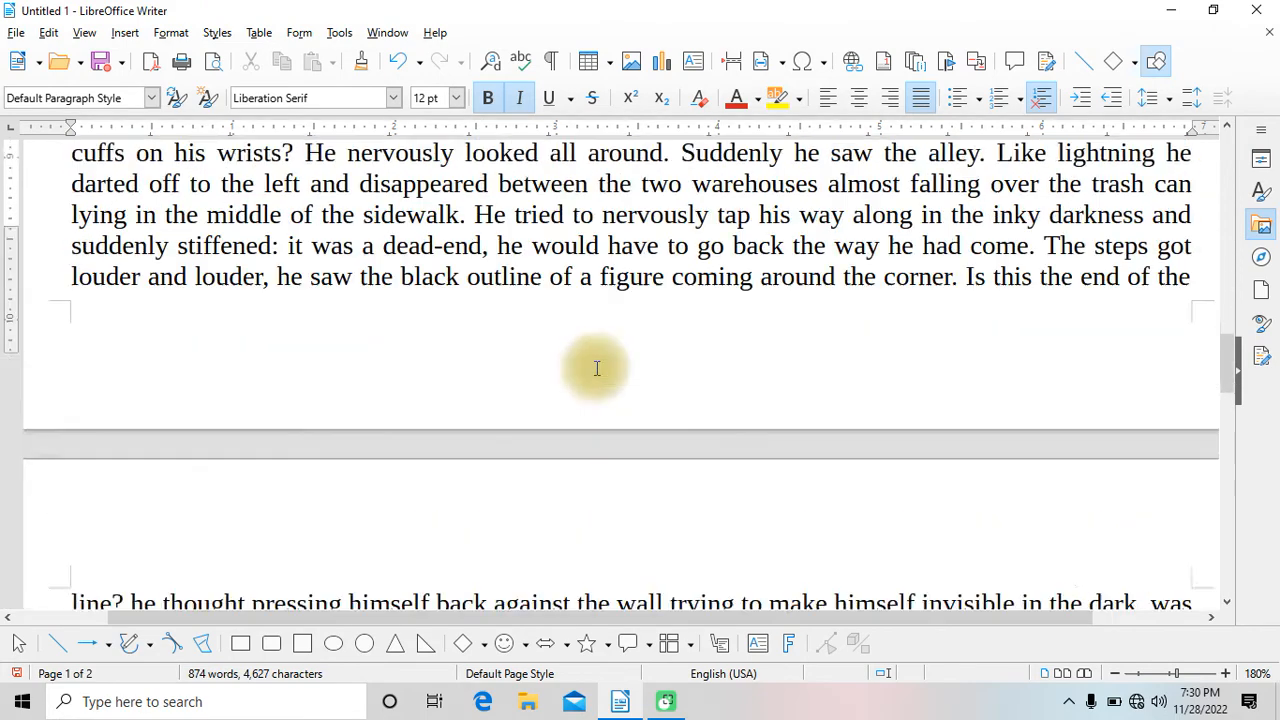
pyautogui.scroll(3, 596, 368)
pyautogui.scroll(1, 596, 381)
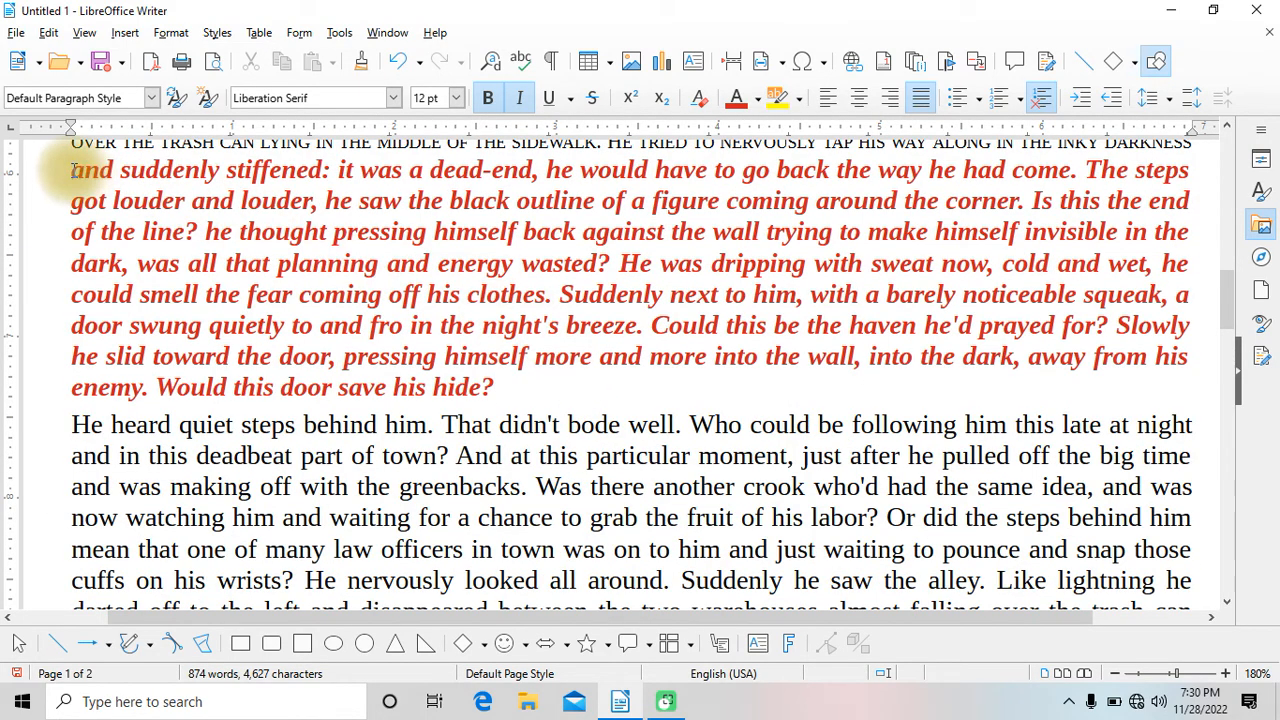
pyautogui.moveTo(71, 170); pyautogui.dragTo(536, 378)
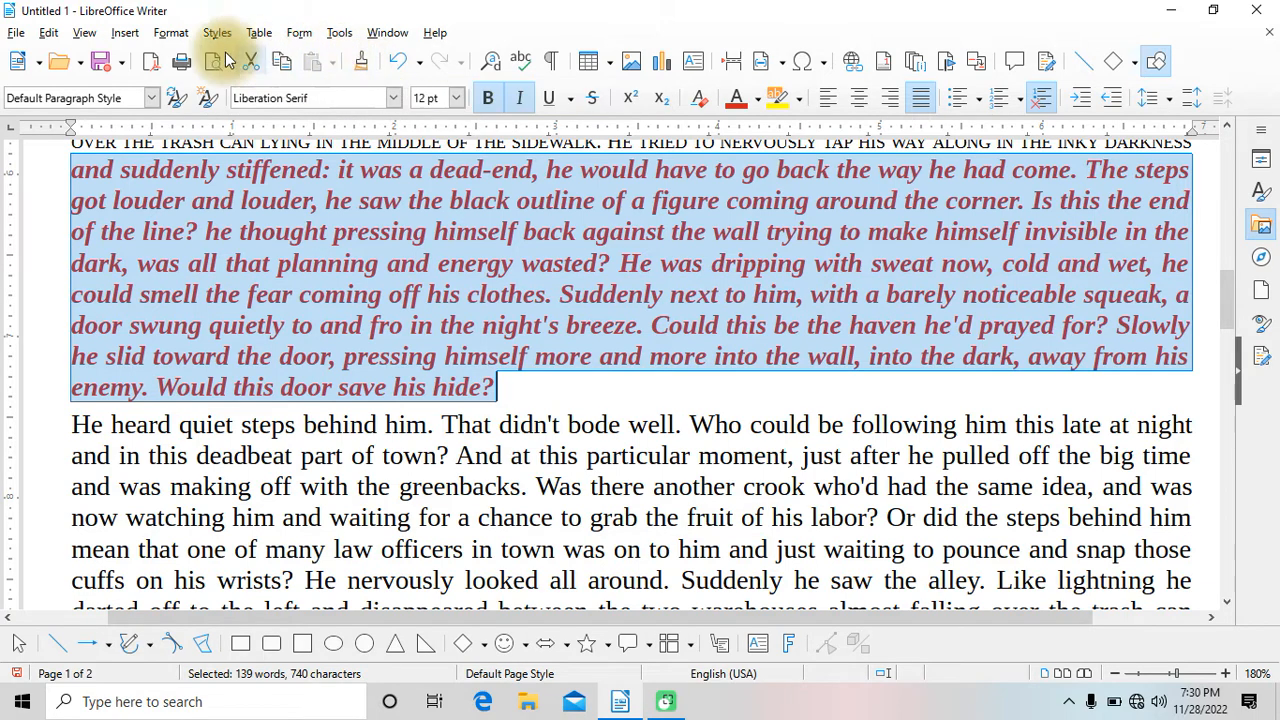
pyautogui.click(170, 34)
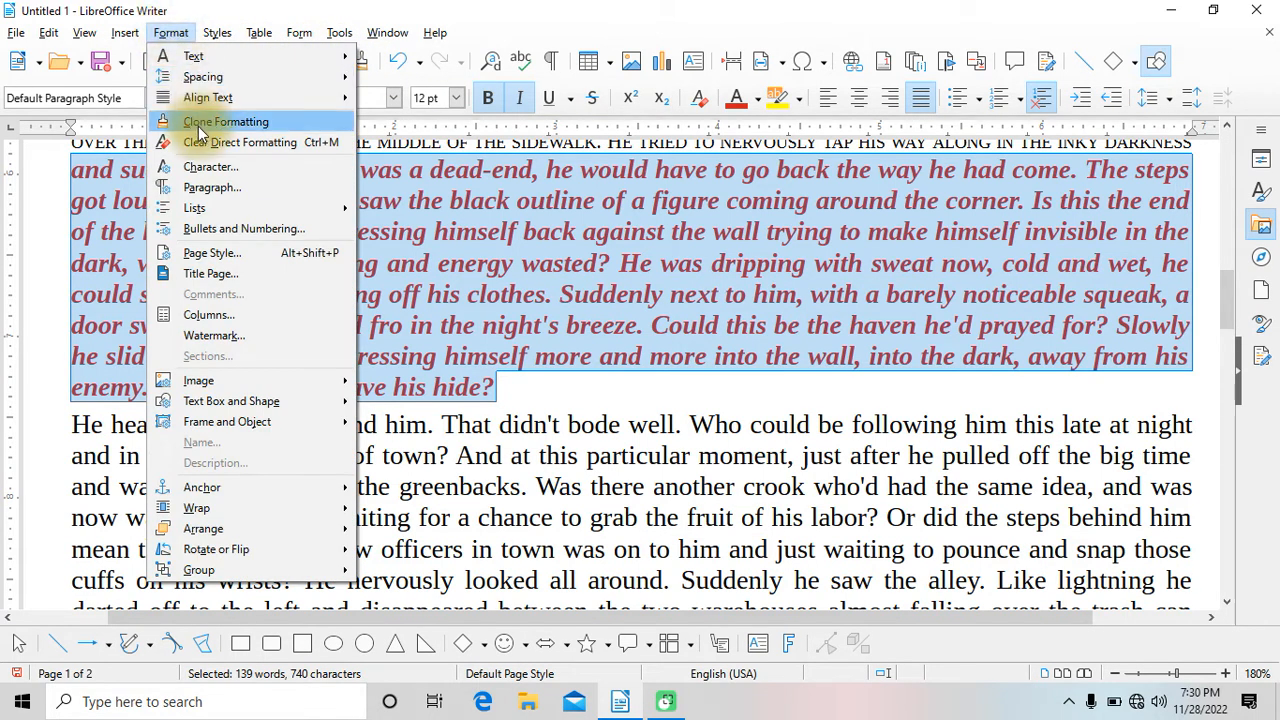
pyautogui.click(238, 122)
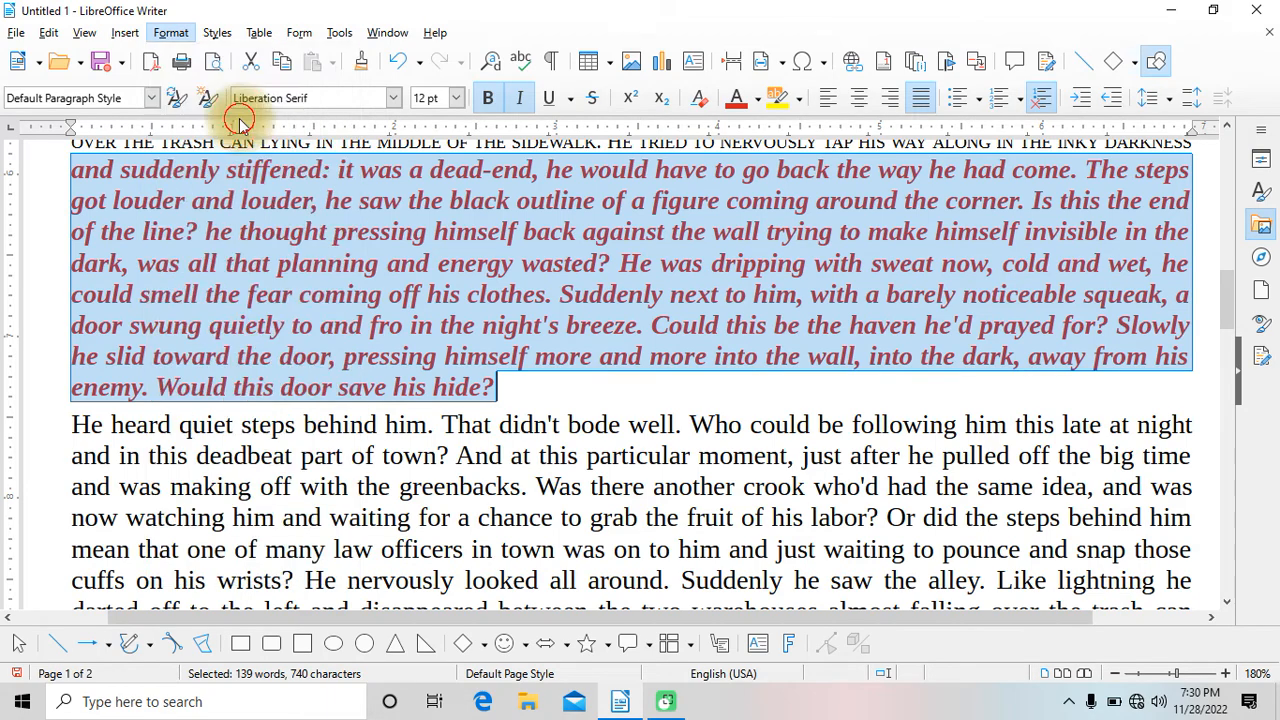
pyautogui.scroll(3, 309, 271)
pyautogui.scroll(-4, 364, 282)
pyautogui.scroll(-1, 364, 282)
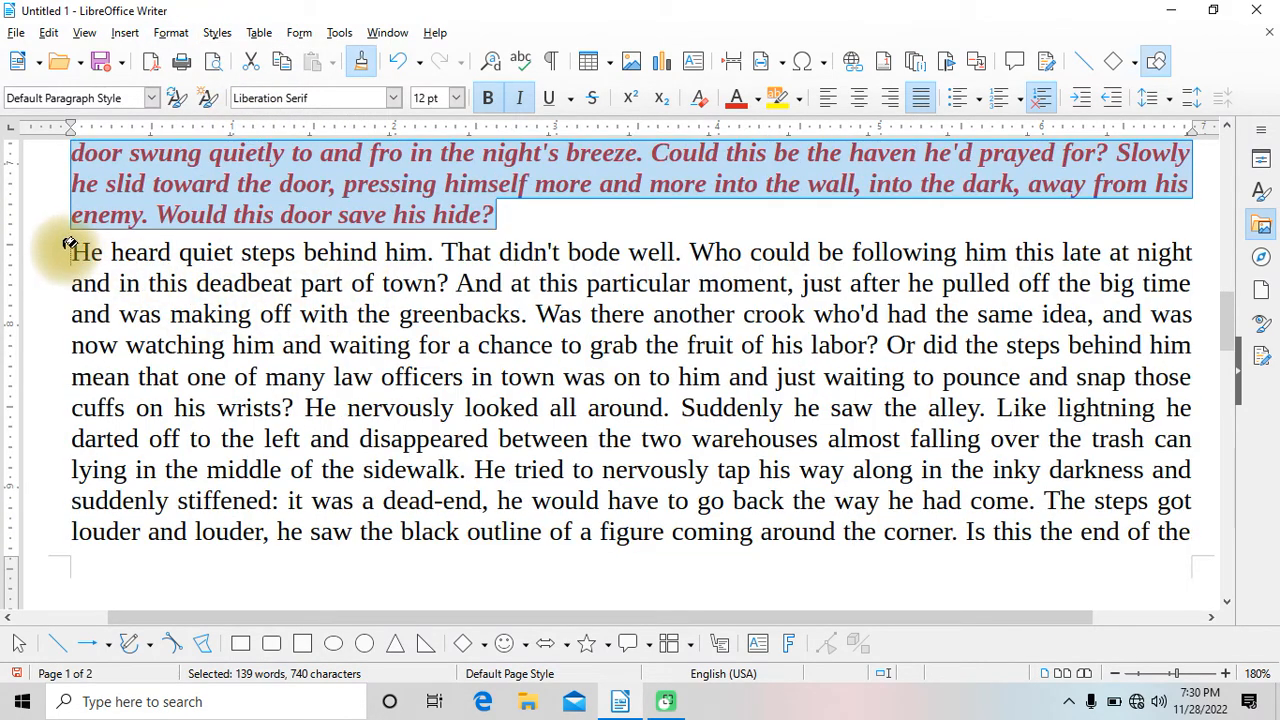
pyautogui.moveTo(68, 244)
pyautogui.mouseDown()
pyautogui.moveTo(380, 329)
pyautogui.moveTo(958, 530)
pyautogui.mouseUp()
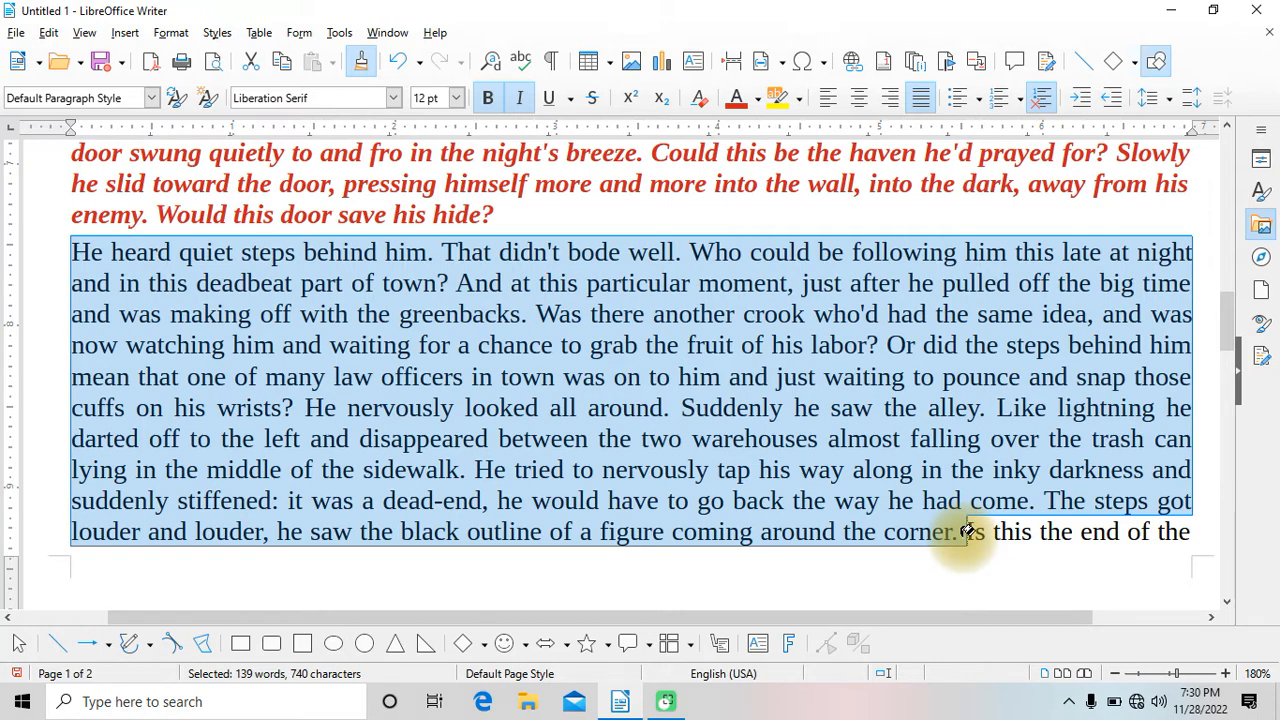
pyautogui.moveTo(967, 531); pyautogui.dragTo(943, 535)
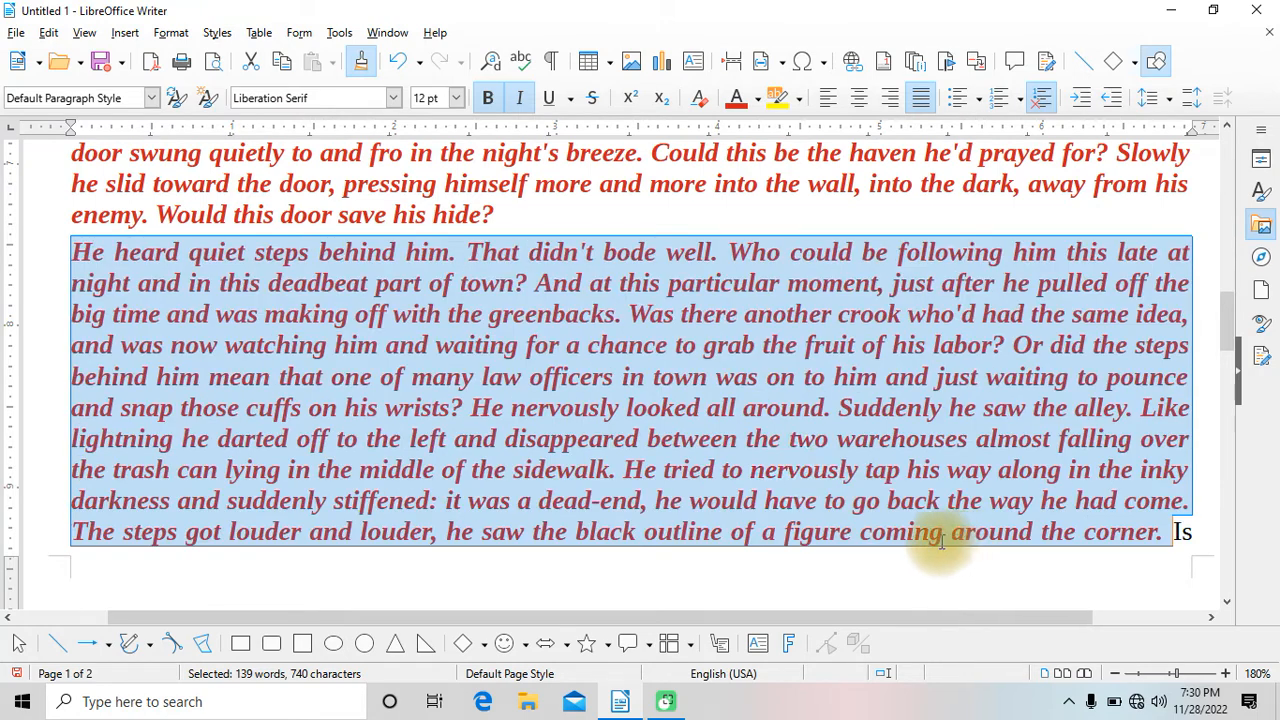
pyautogui.click(514, 220)
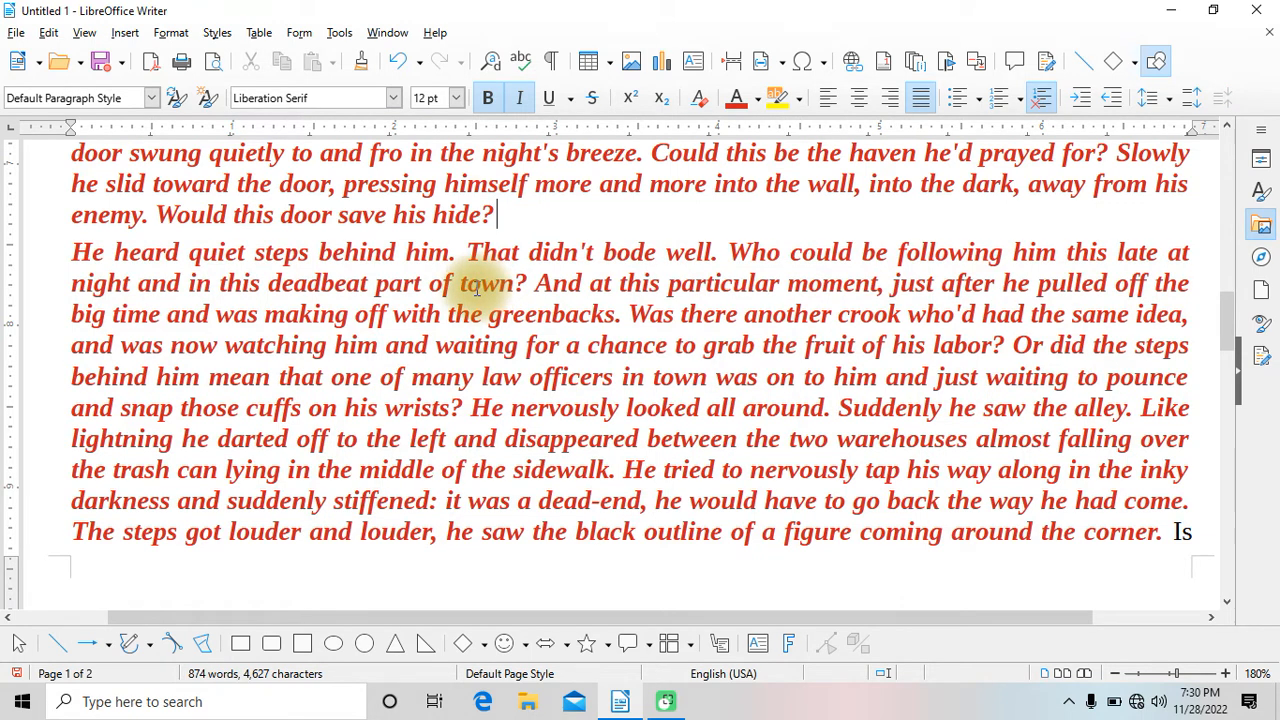
# Clear the direct formatting from the red passage running from "and suddenly stiffened" to "save his hide?".
pyautogui.scroll(1, 432, 214)
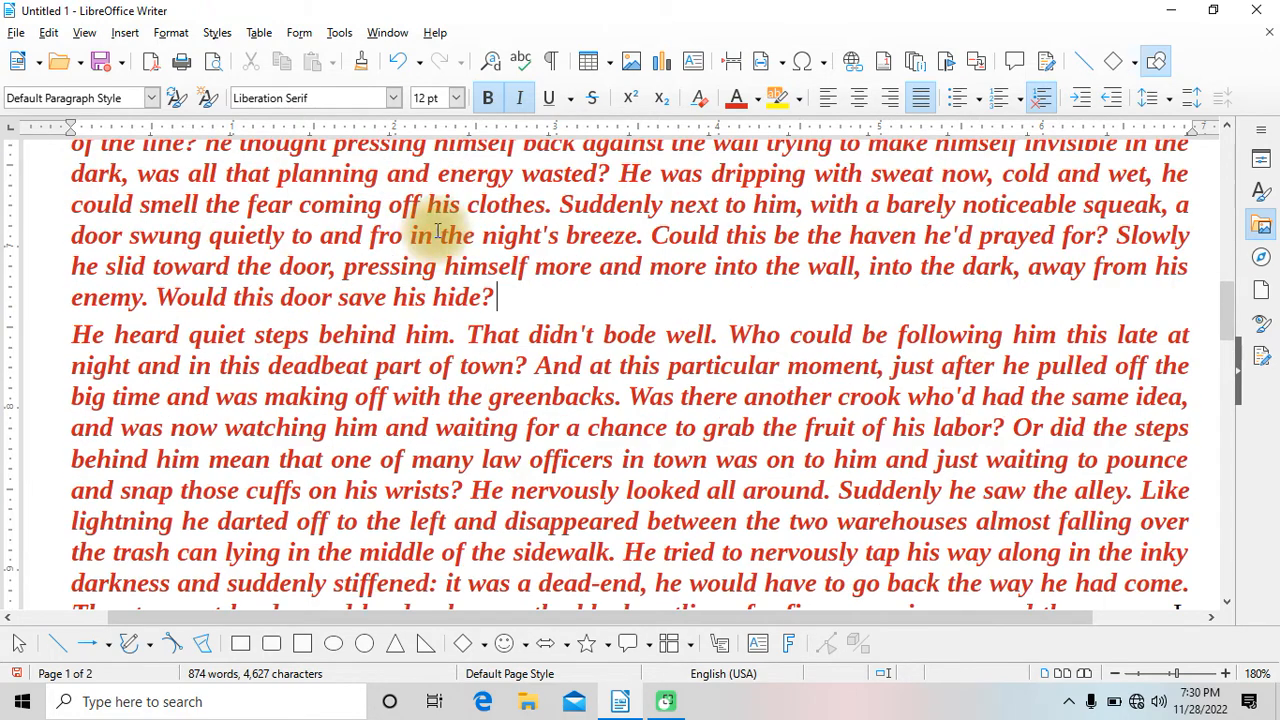
pyautogui.scroll(2, 453, 236)
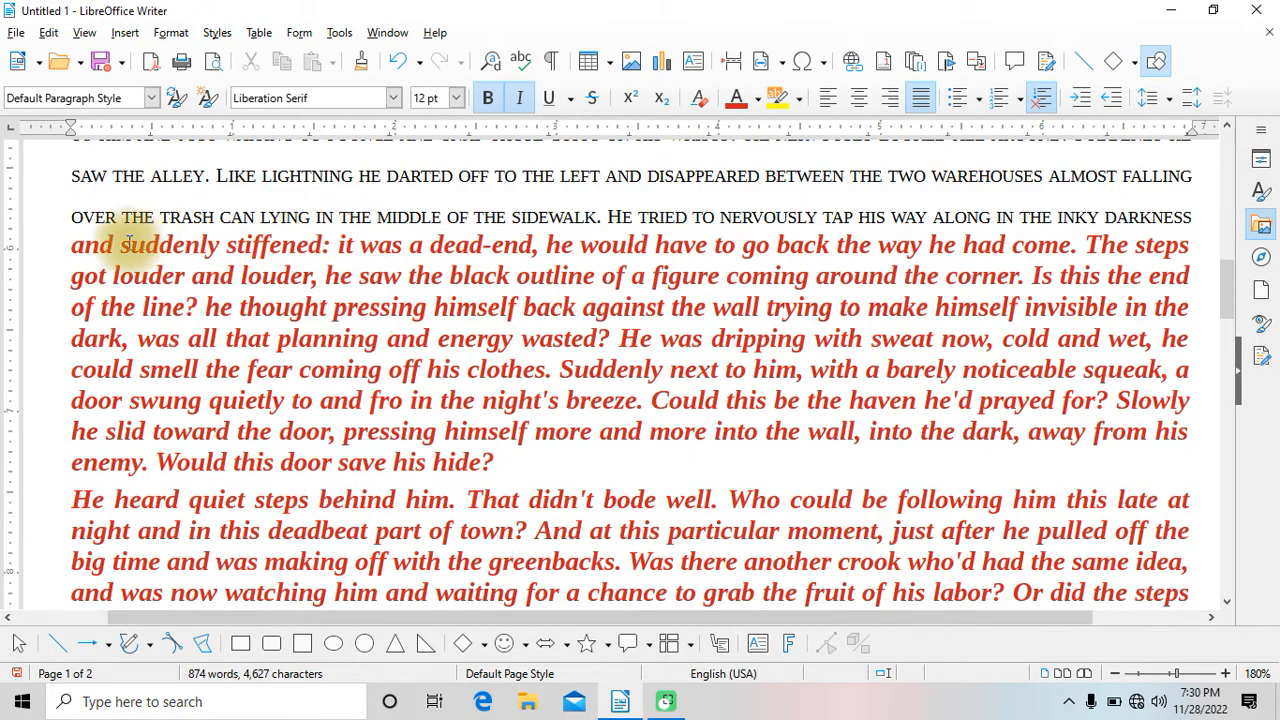
pyautogui.moveTo(75, 246); pyautogui.dragTo(618, 456)
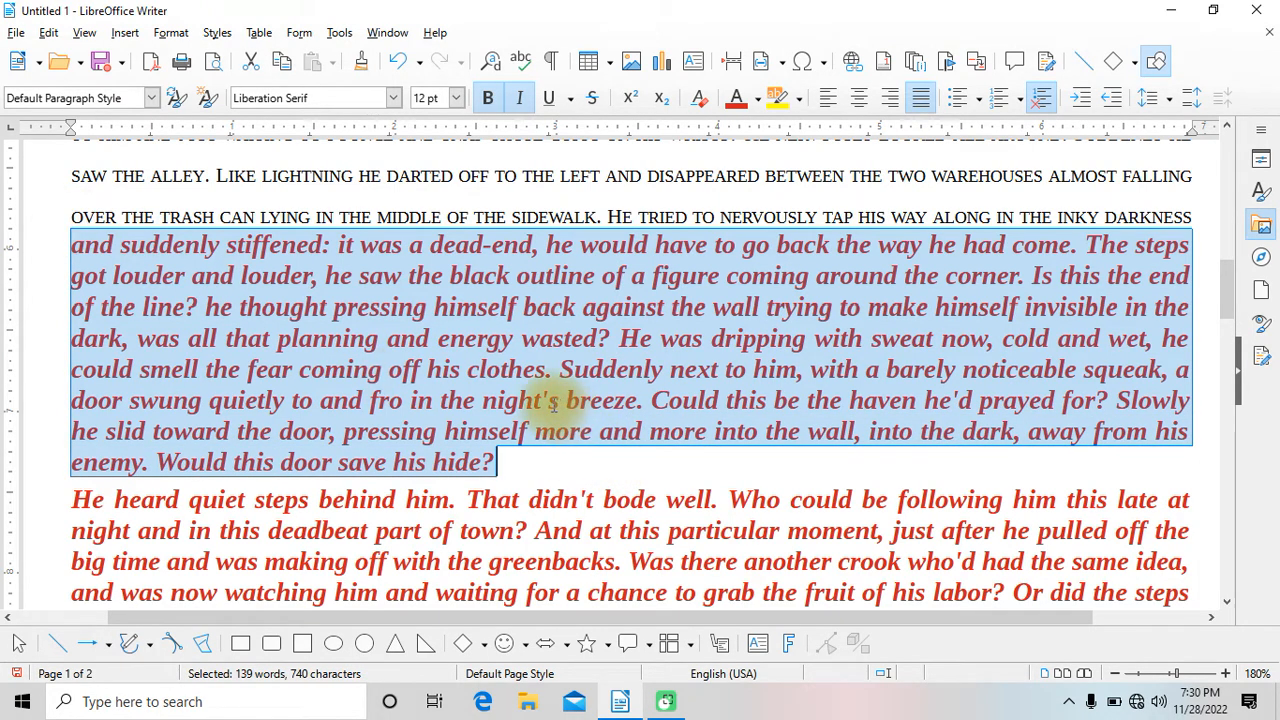
pyautogui.click(170, 34)
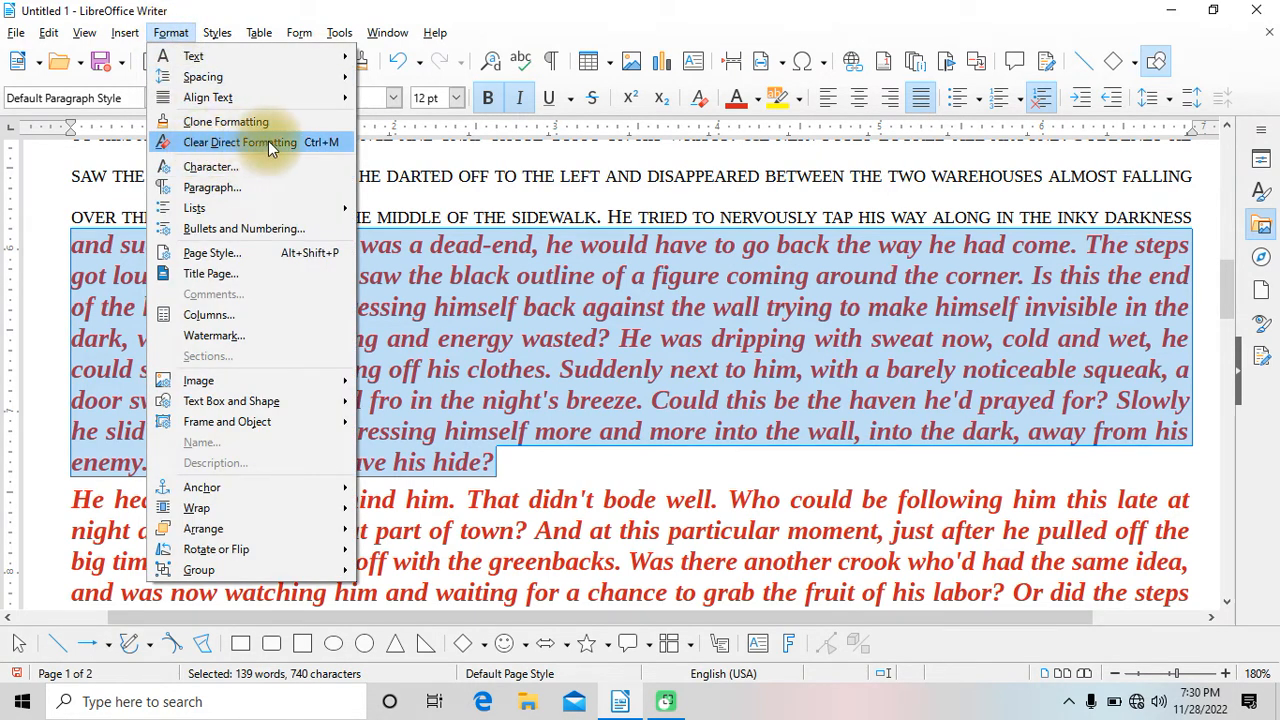
pyautogui.click(330, 143)
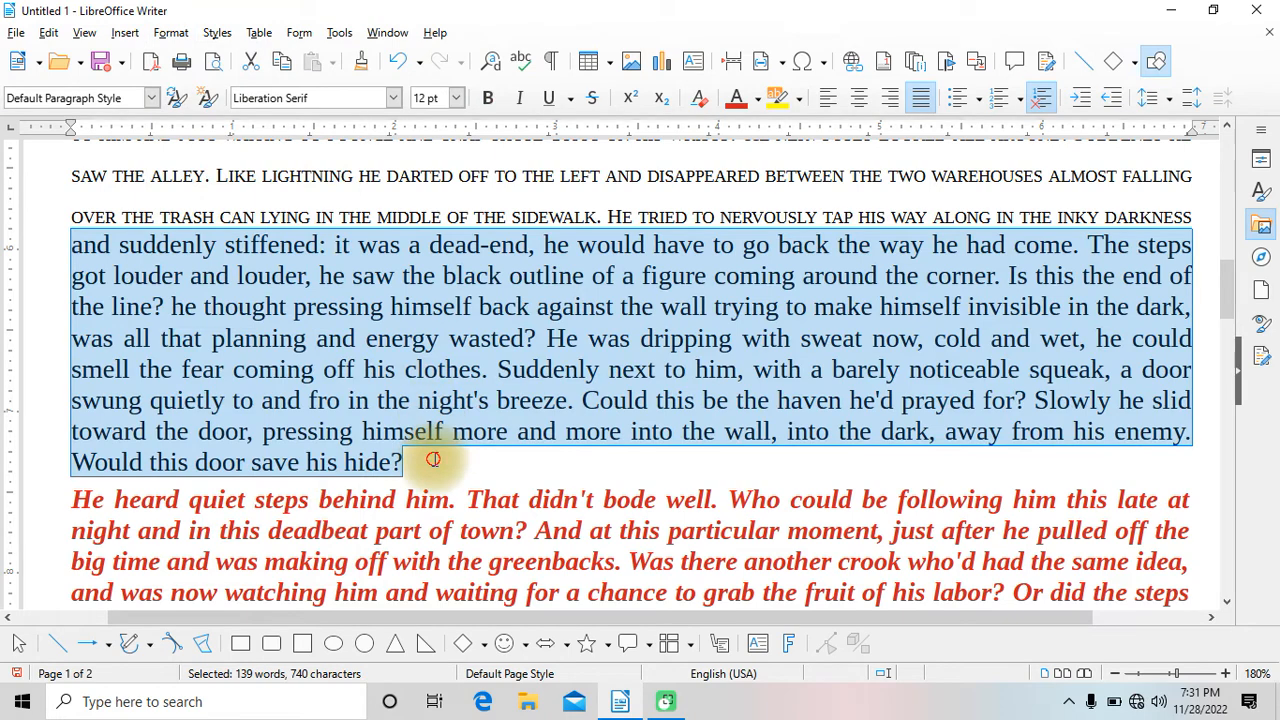
pyautogui.click(433, 459)
# Clear the direct formatting from the remaining red text, from "He heard quiet steps" to "around the corner", and deselect it.
pyautogui.scroll(-5, 400, 371)
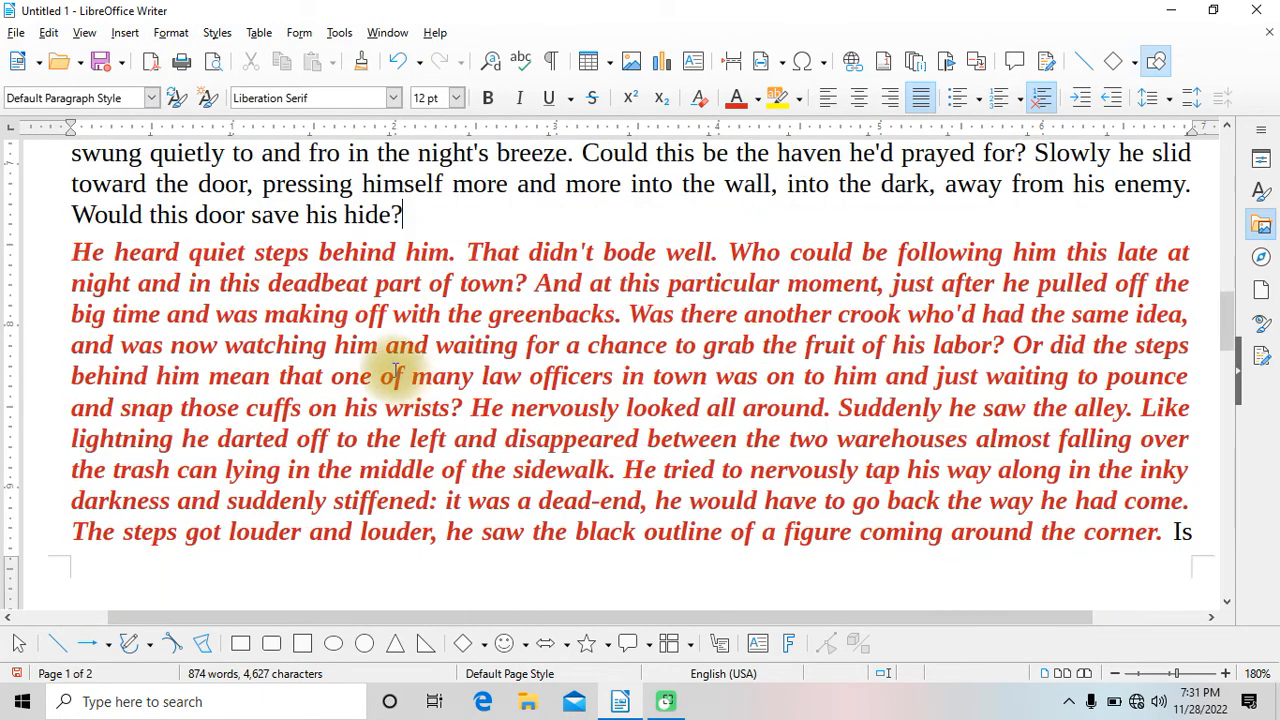
pyautogui.moveTo(71, 250); pyautogui.dragTo(1160, 532)
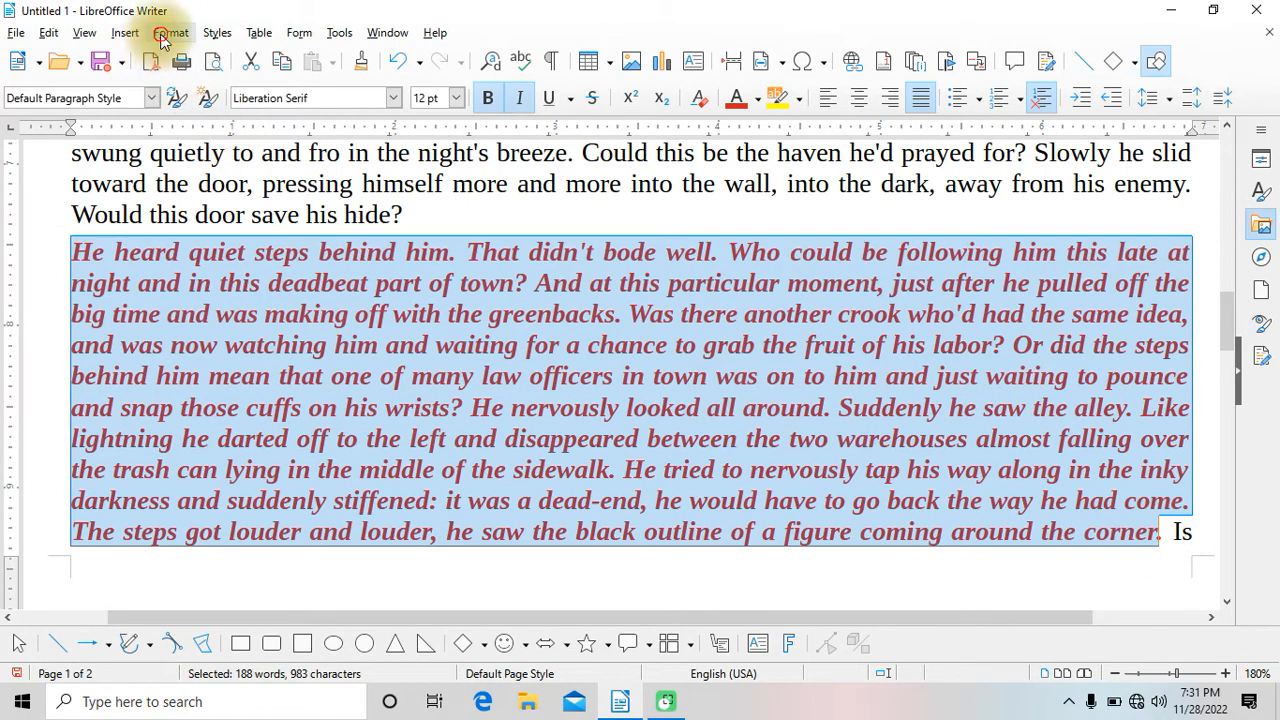
pyautogui.click(164, 34)
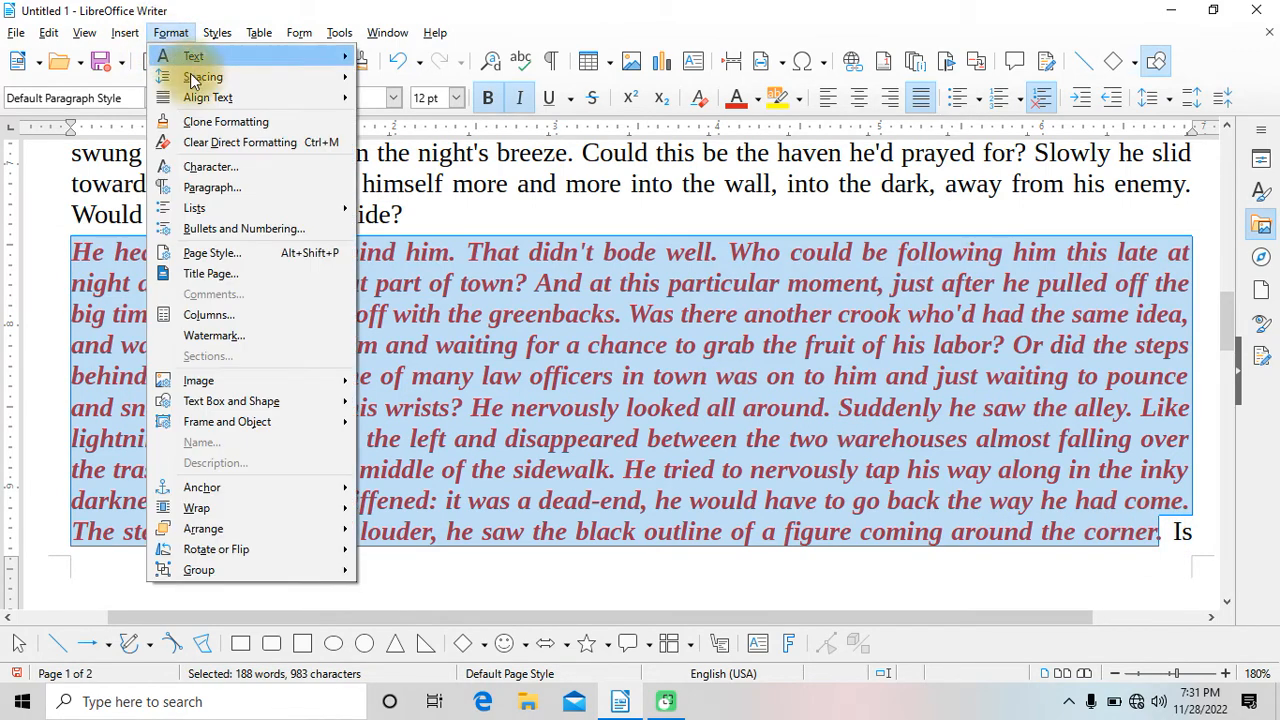
pyautogui.click(229, 142)
pyautogui.scroll(3, 414, 340)
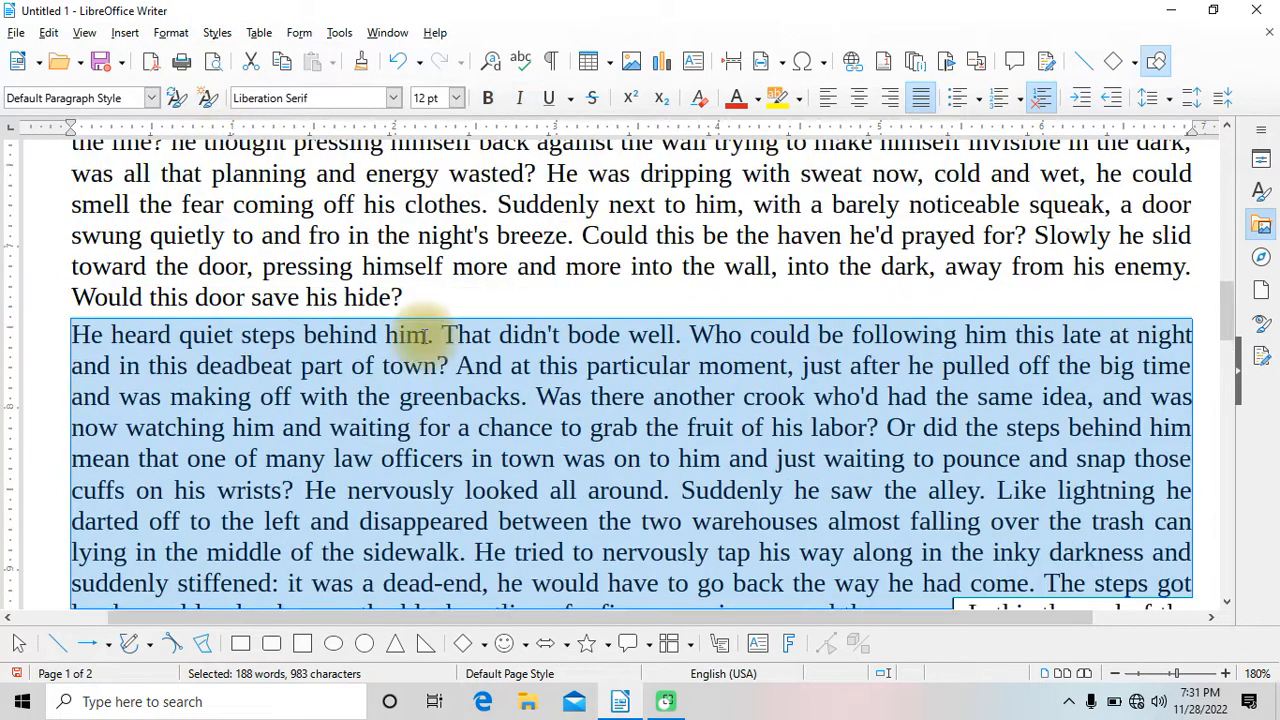
pyautogui.click(414, 378)
pyautogui.scroll(-1, 440, 350)
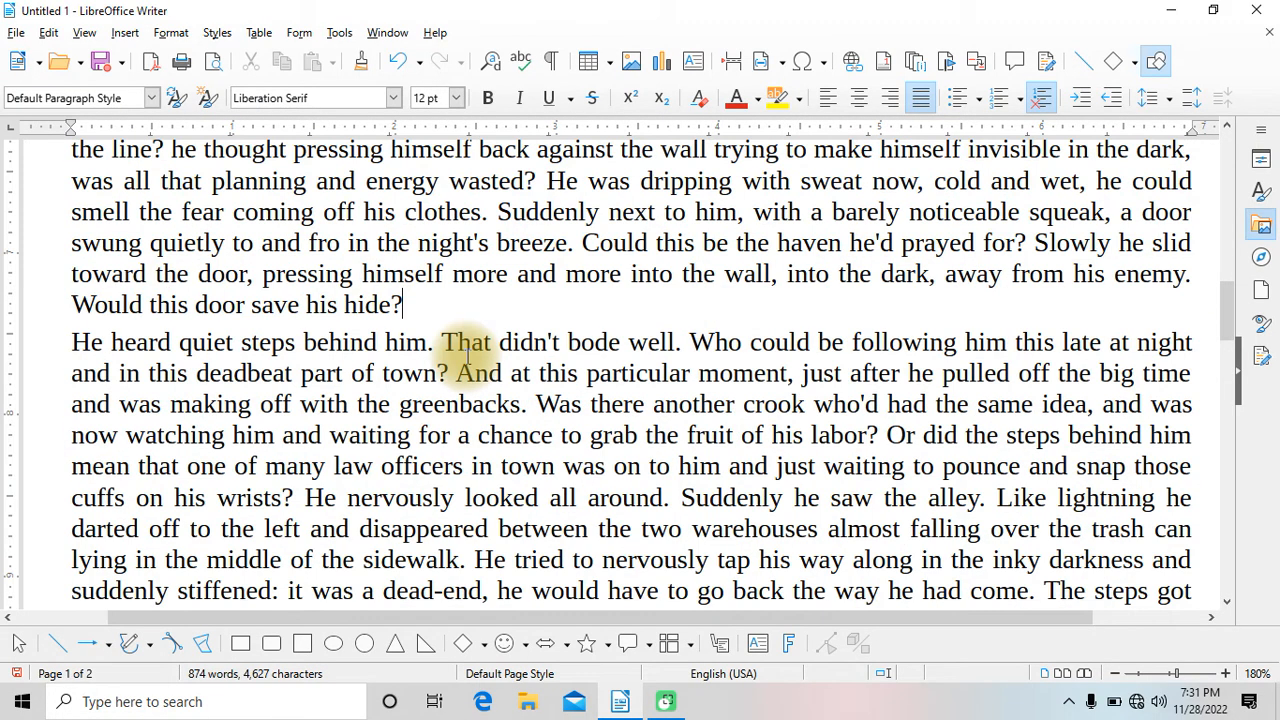
pyautogui.scroll(6, 467, 352)
pyautogui.scroll(-14, 465, 340)
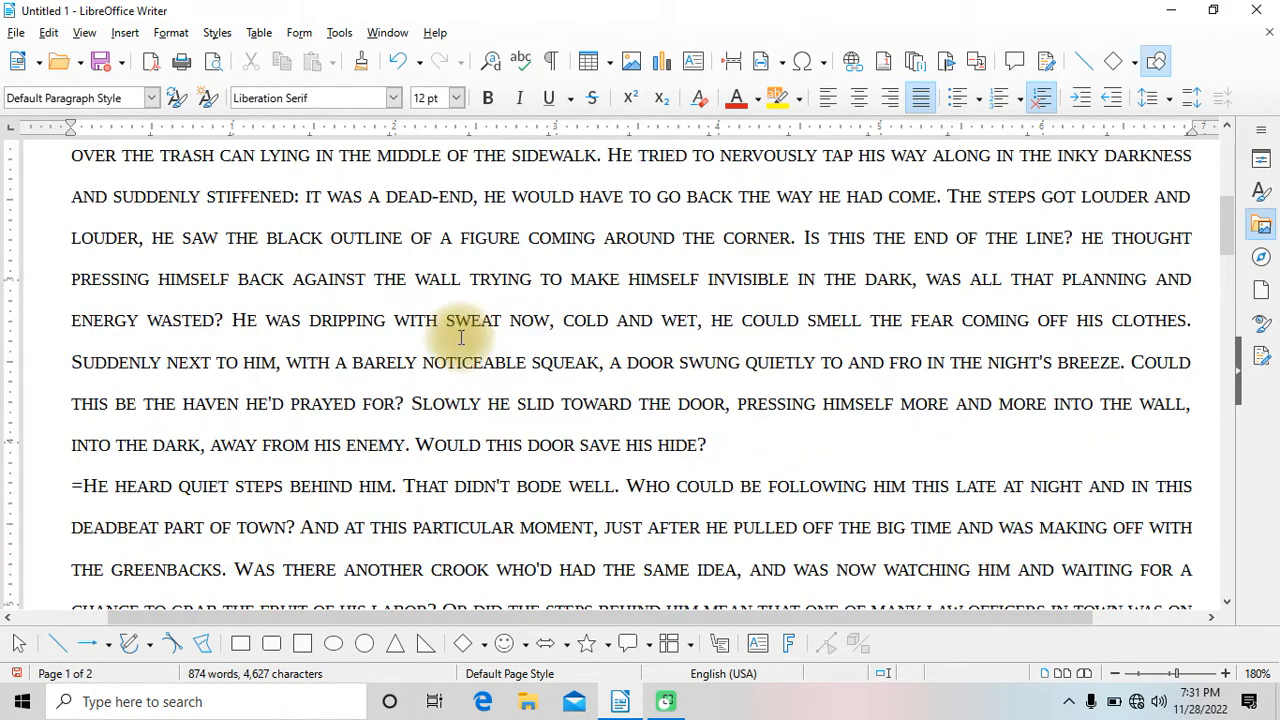
pyautogui.scroll(-4, 445, 330)
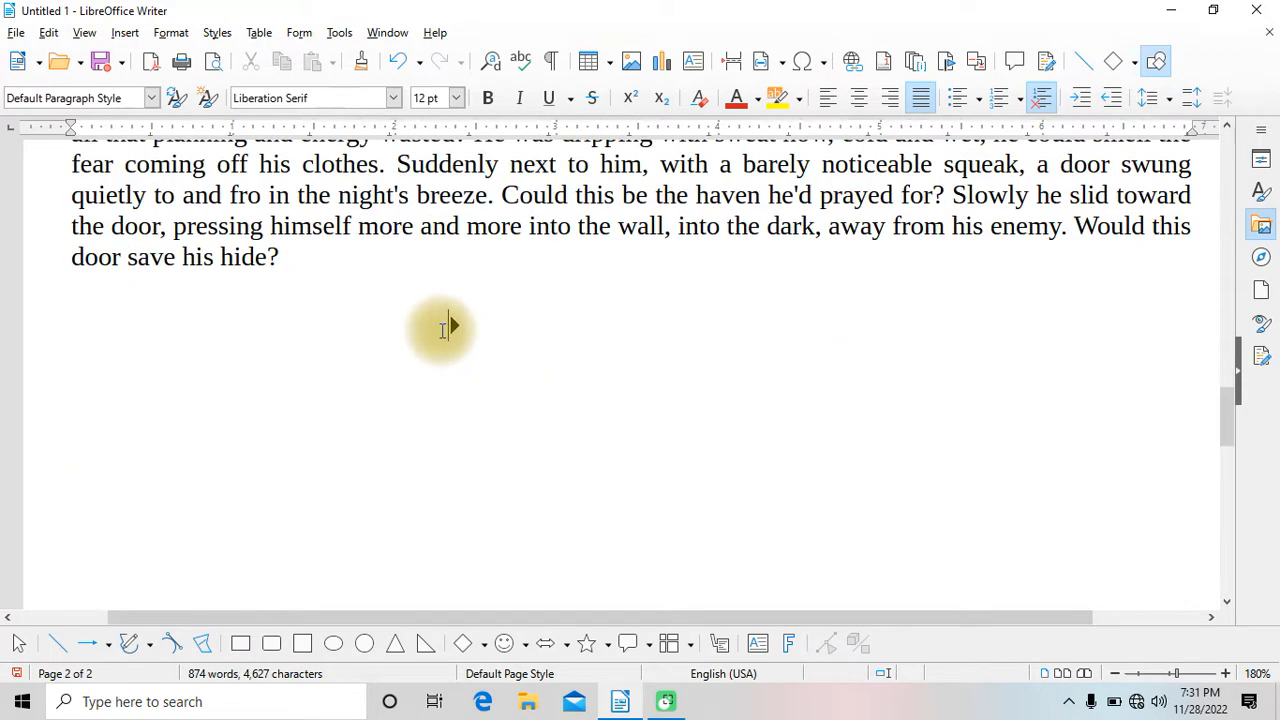
pyautogui.scroll(3, 440, 329)
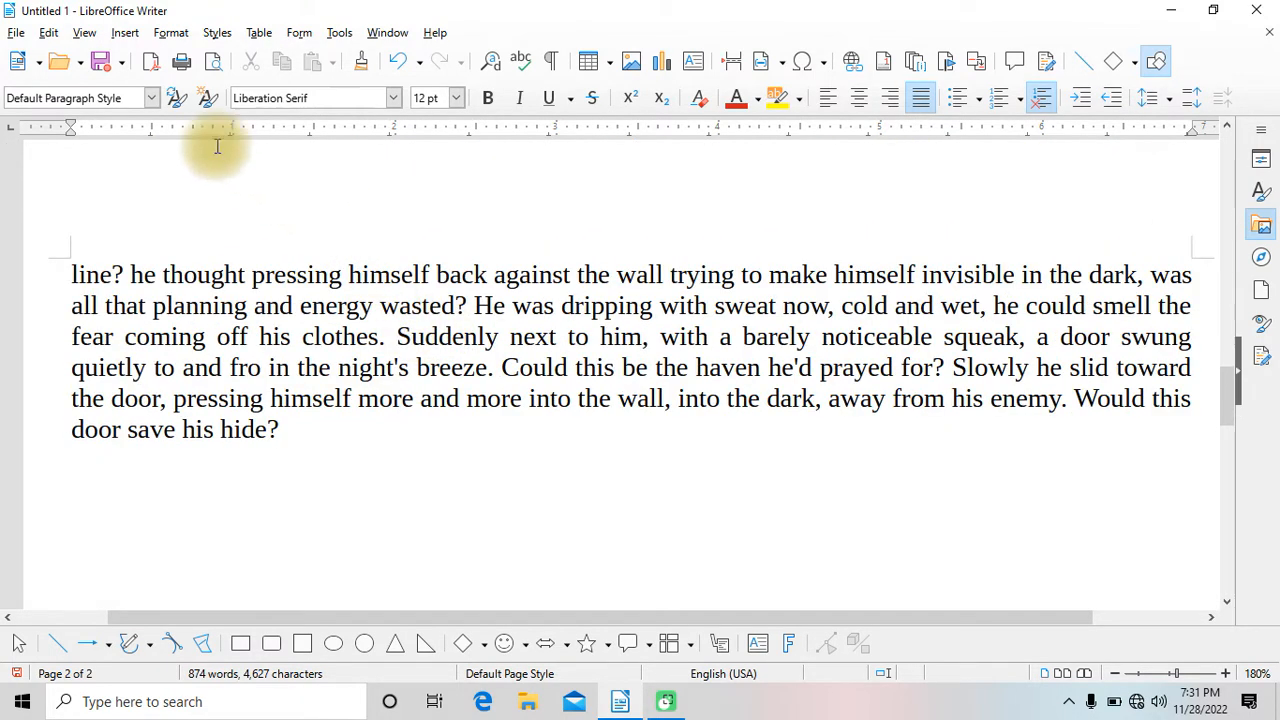
pyautogui.click(171, 32)
pyautogui.click(226, 170)
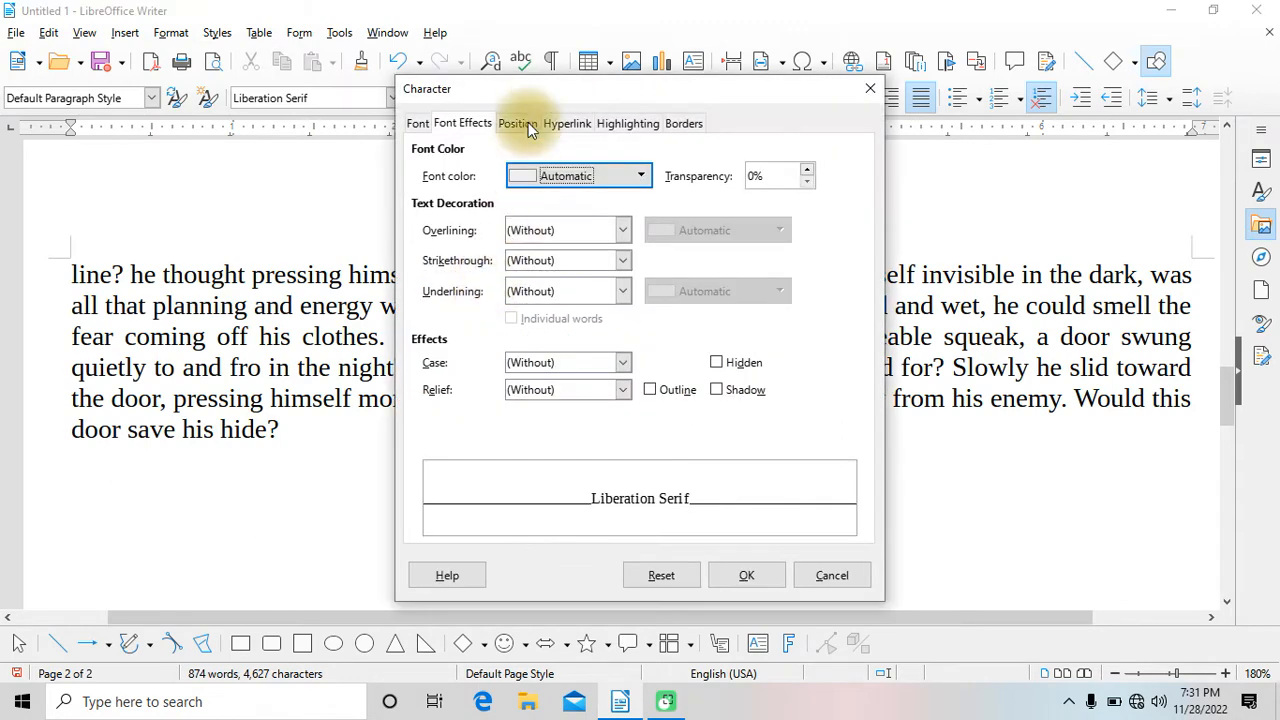
pyautogui.moveTo(530, 90); pyautogui.dragTo(839, 77)
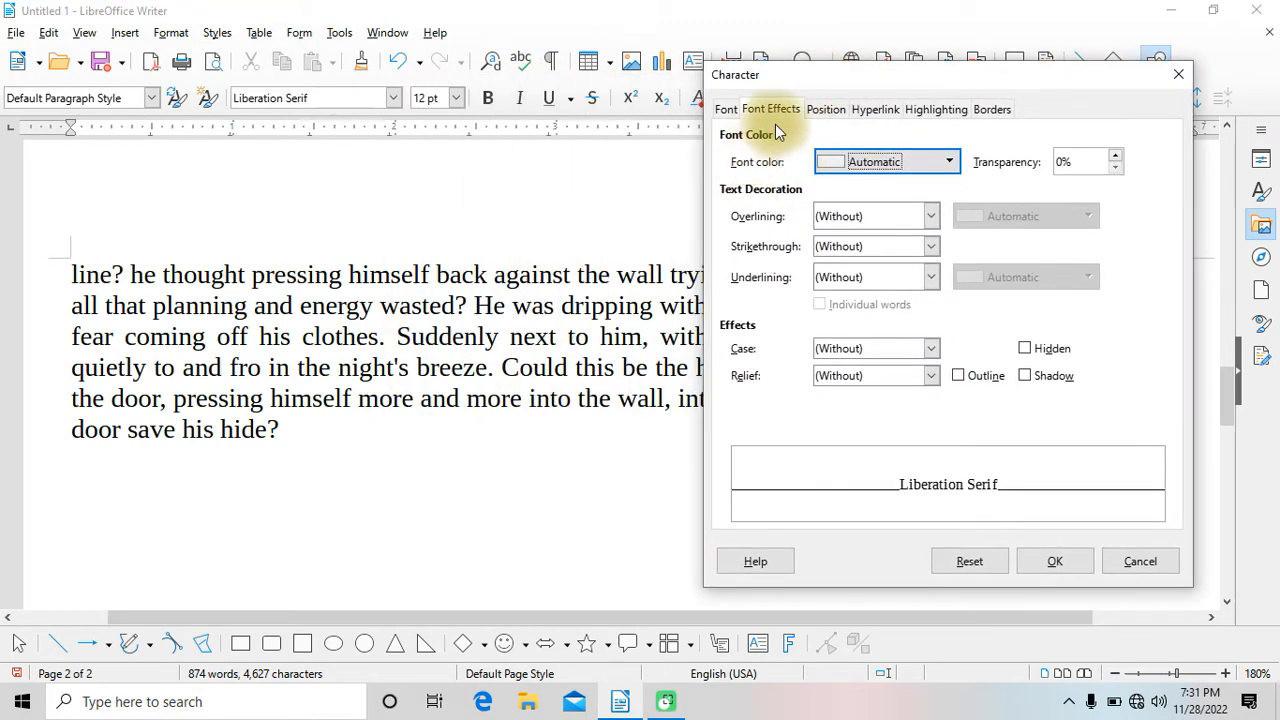
pyautogui.click(723, 112)
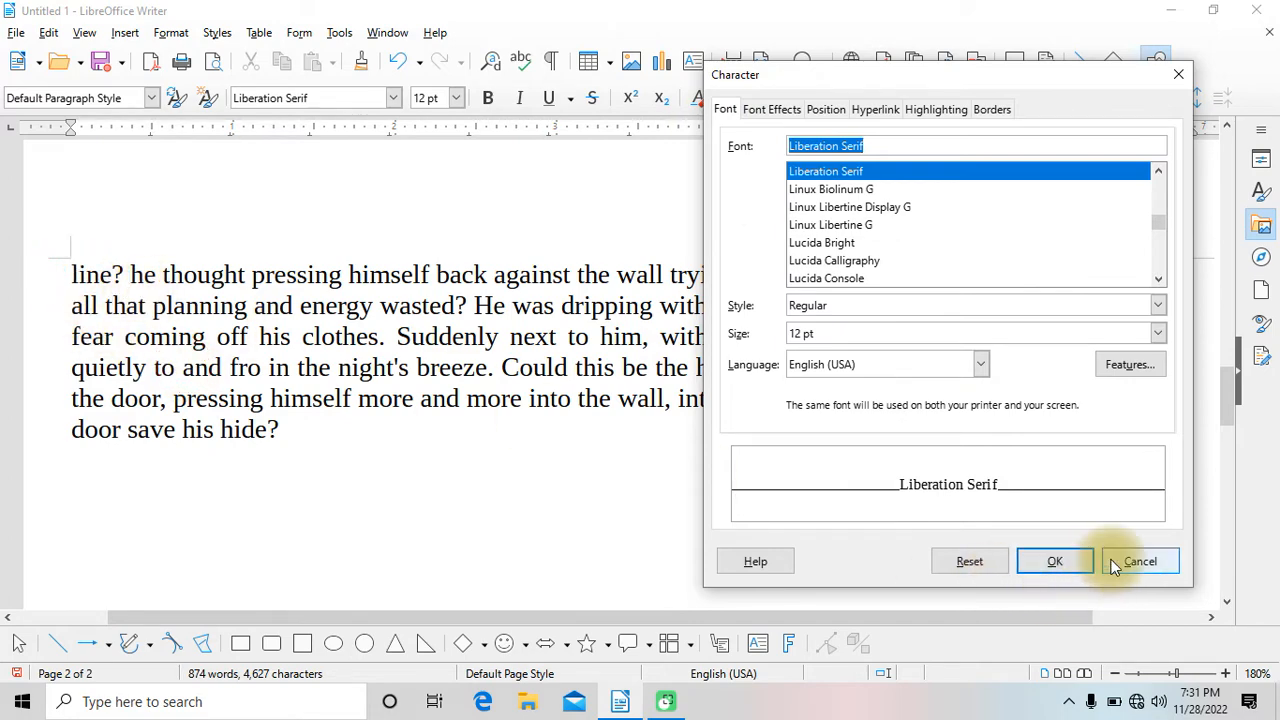
pyautogui.click(1140, 561)
# Select the passage from "line? he thought" to "save his hide?" and choose Rockwell Condensed as its font in the Character settings.
pyautogui.click(66, 271)
pyautogui.moveTo(66, 271); pyautogui.dragTo(426, 449)
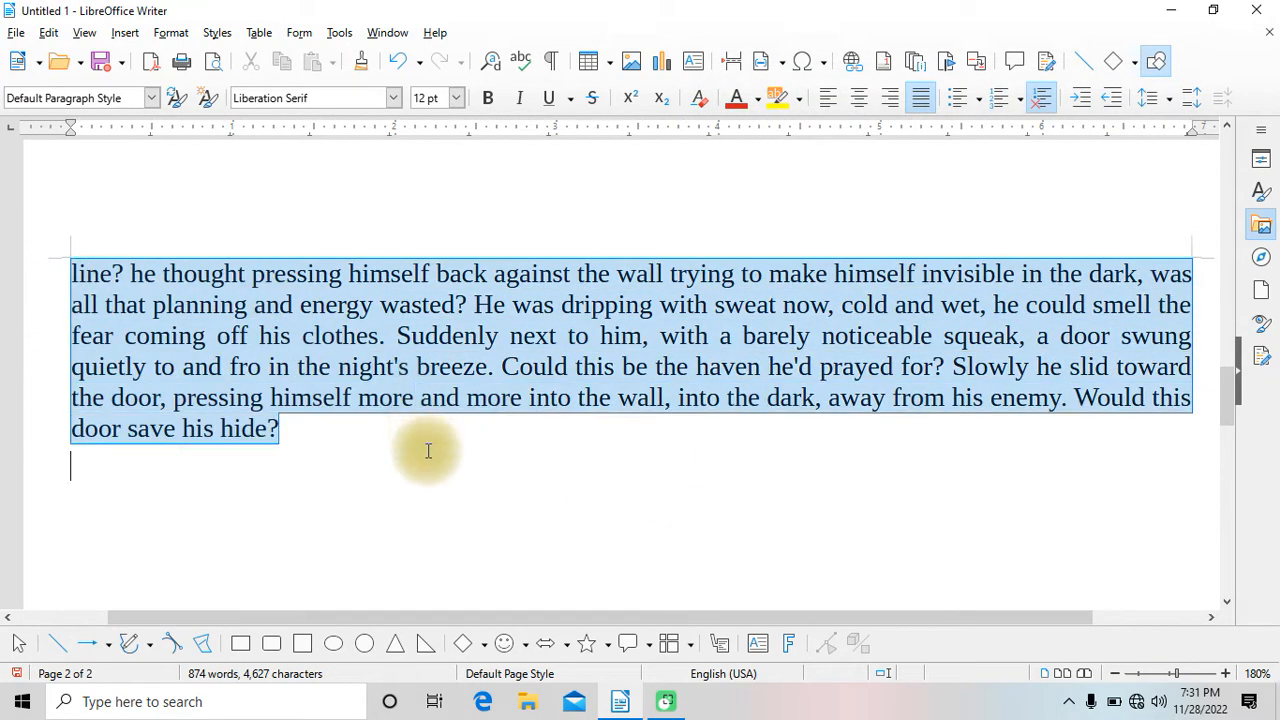
pyautogui.click(172, 33)
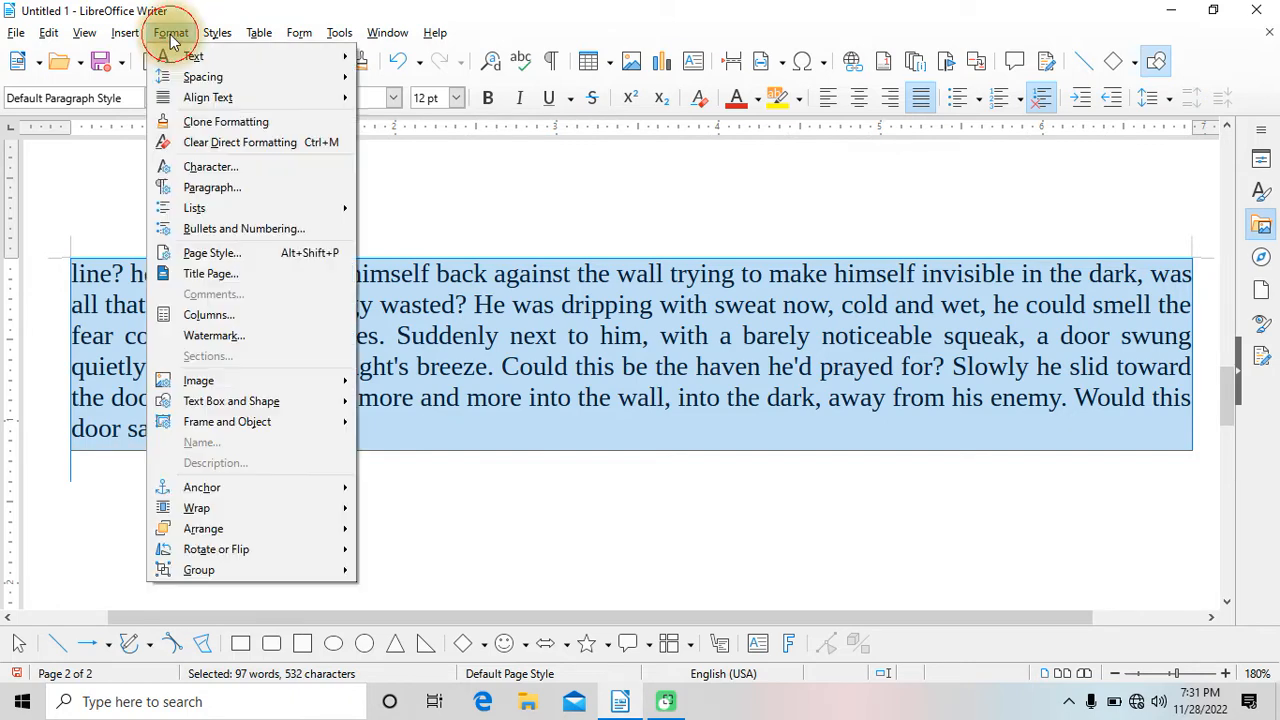
pyautogui.click(220, 166)
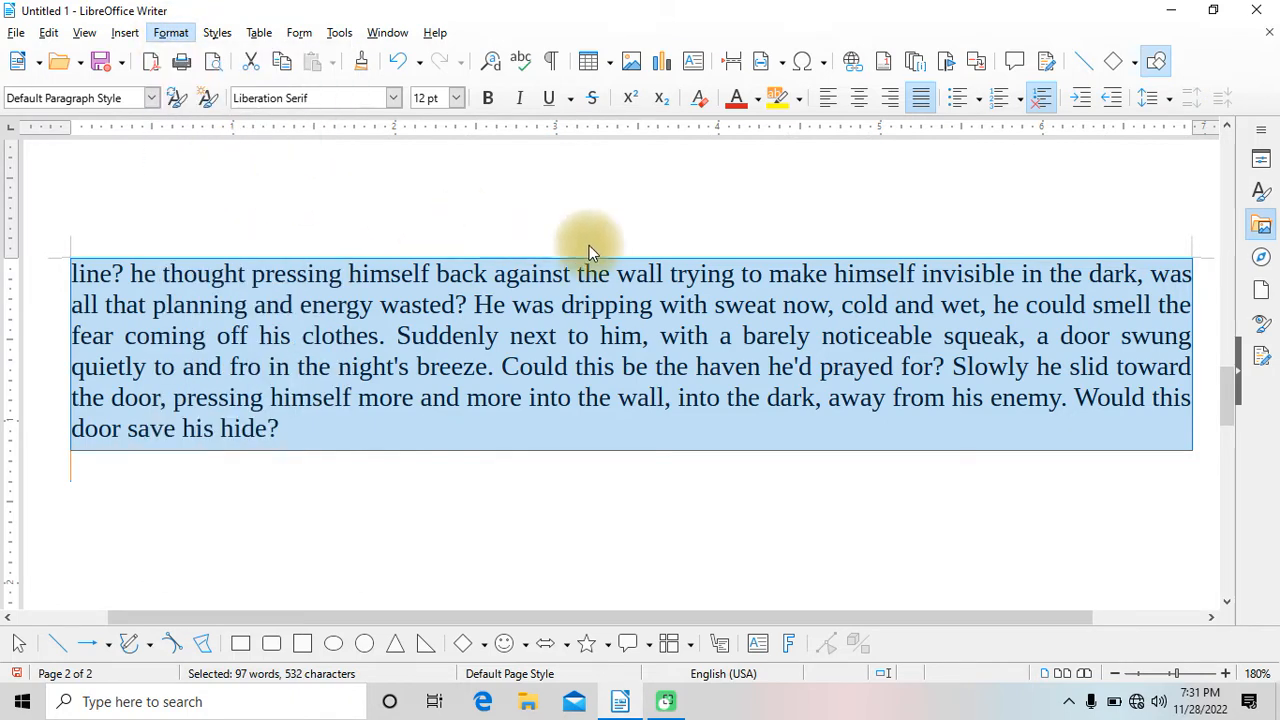
pyautogui.moveTo(578, 88); pyautogui.dragTo(852, 140)
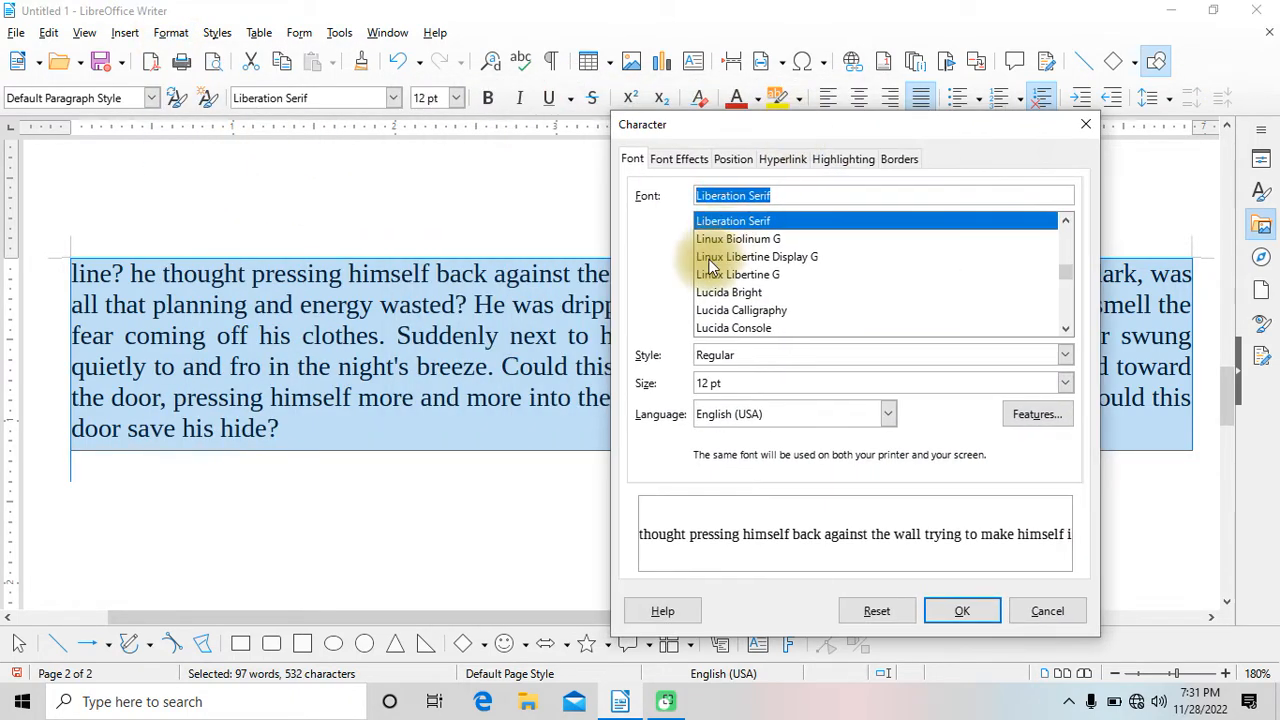
pyautogui.moveTo(1071, 270); pyautogui.dragTo(1003, 298)
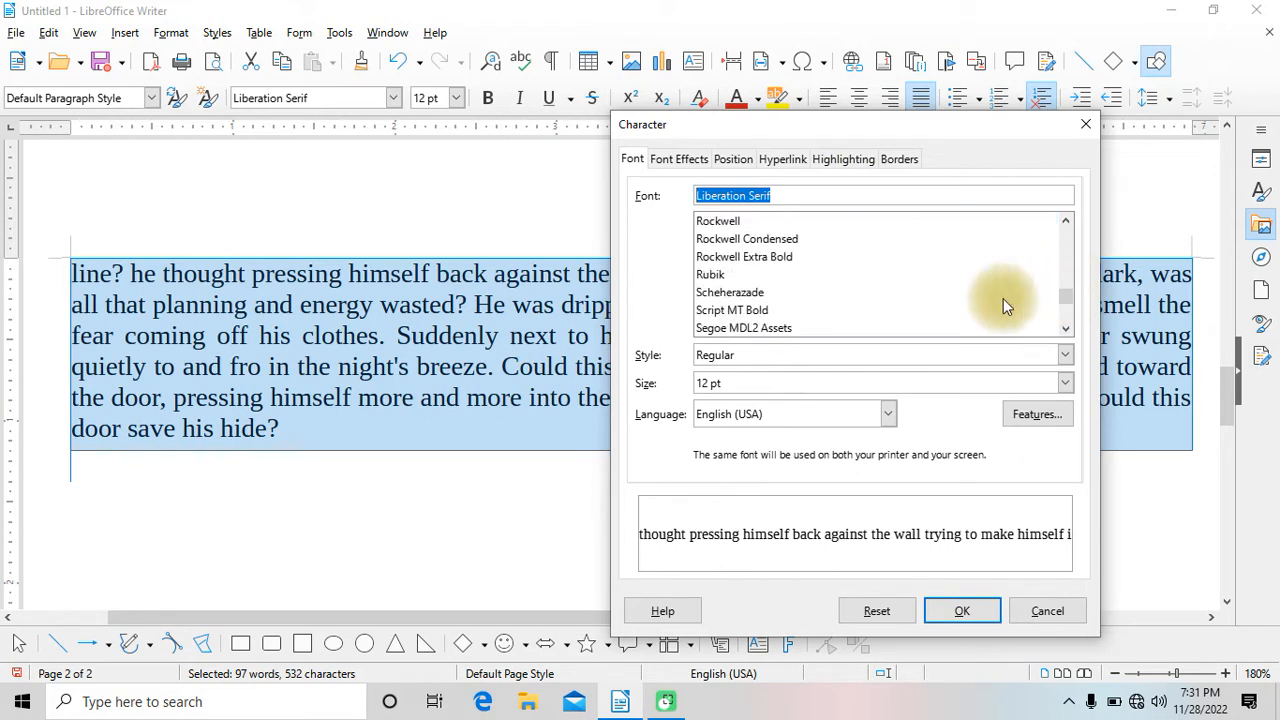
pyautogui.click(712, 274)
pyautogui.click(730, 292)
pyautogui.click(723, 256)
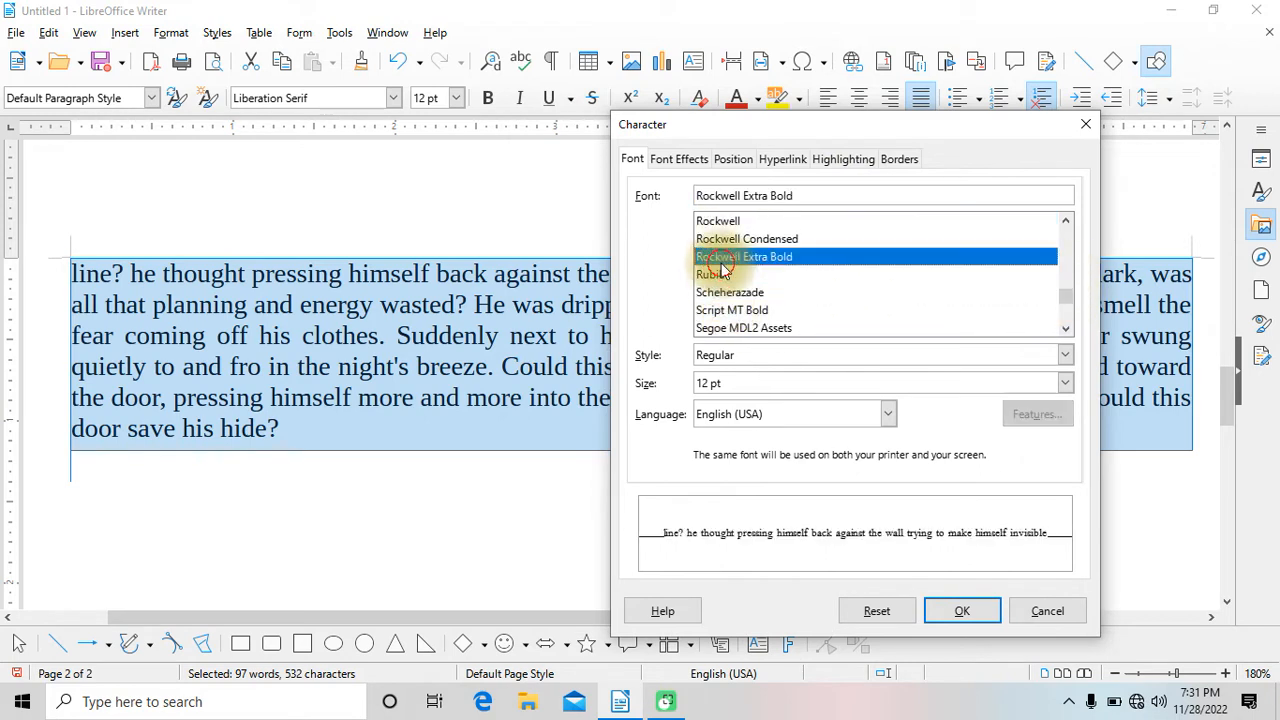
pyautogui.click(721, 241)
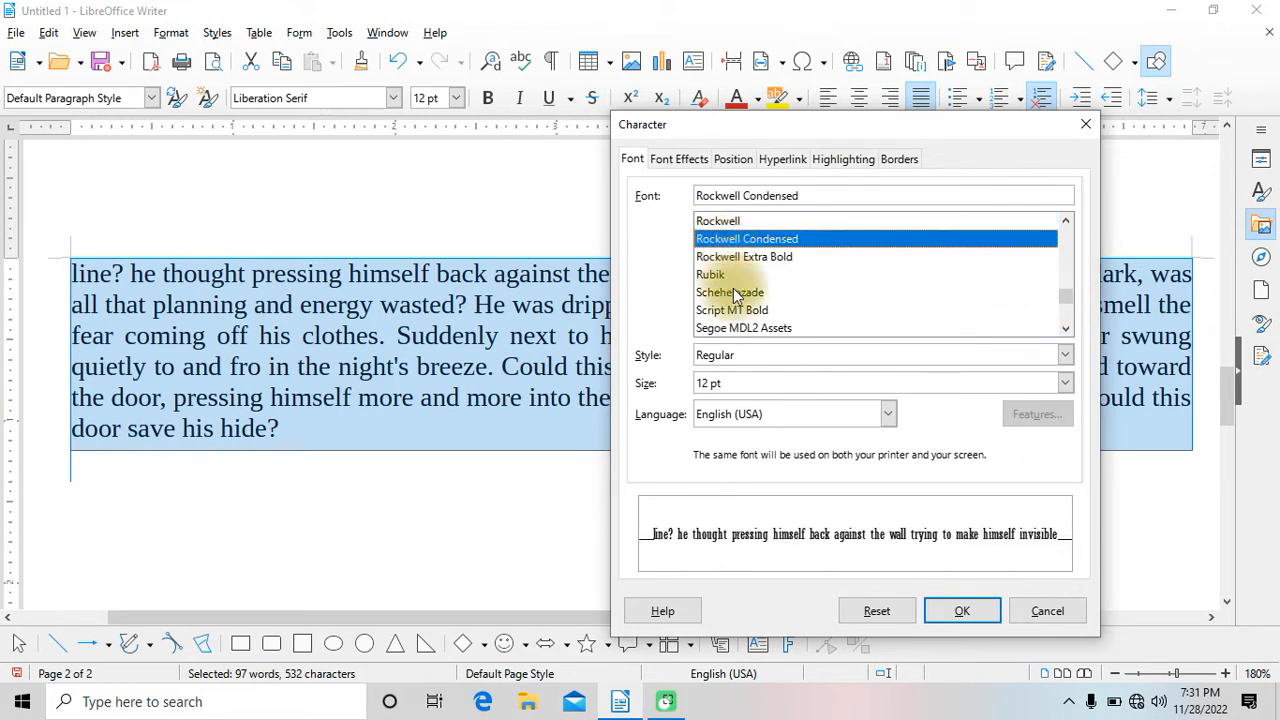
# Set the passage's font style to Bold and its size to 16 pt, and apply the character settings.
pyautogui.click(1062, 355)
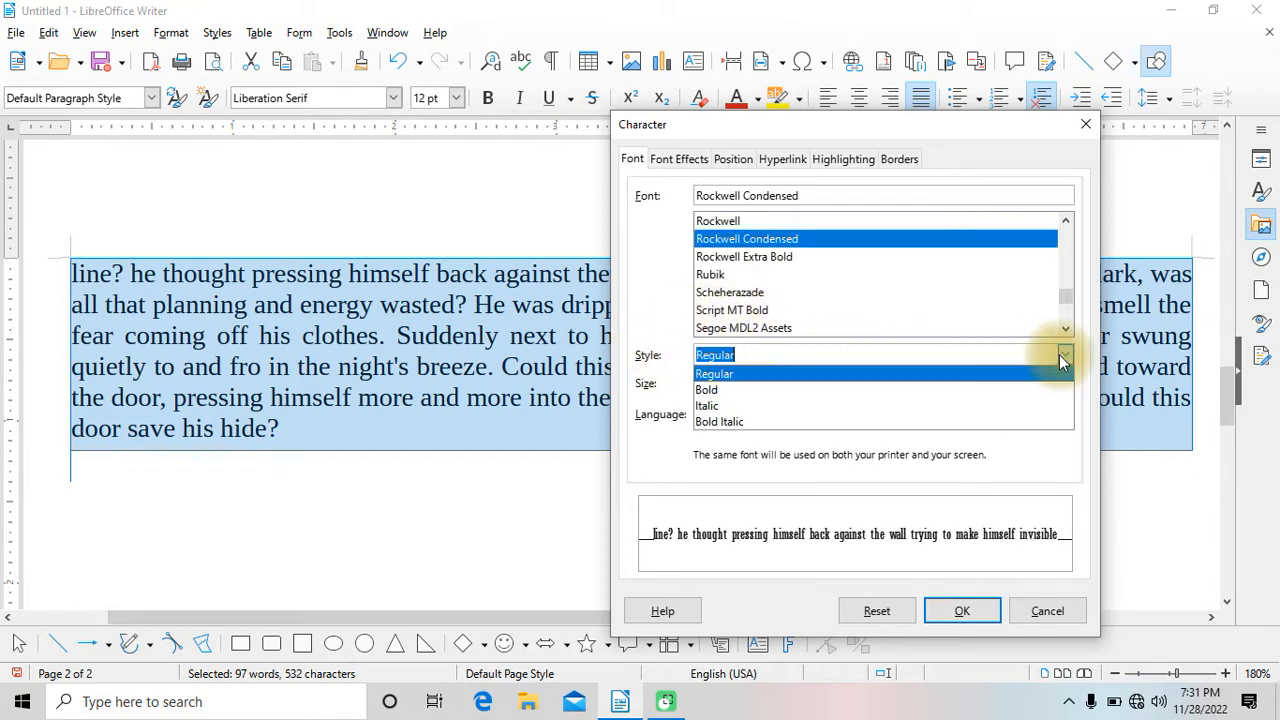
pyautogui.click(915, 386)
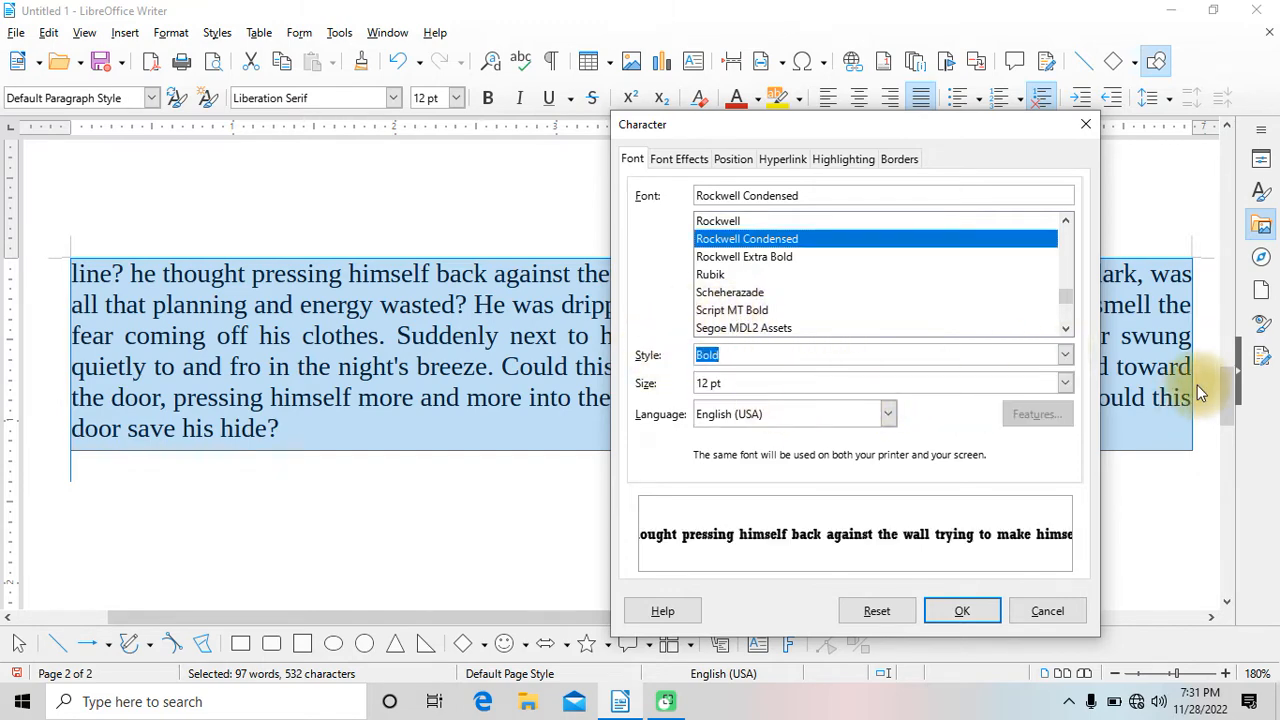
pyautogui.click(1064, 383)
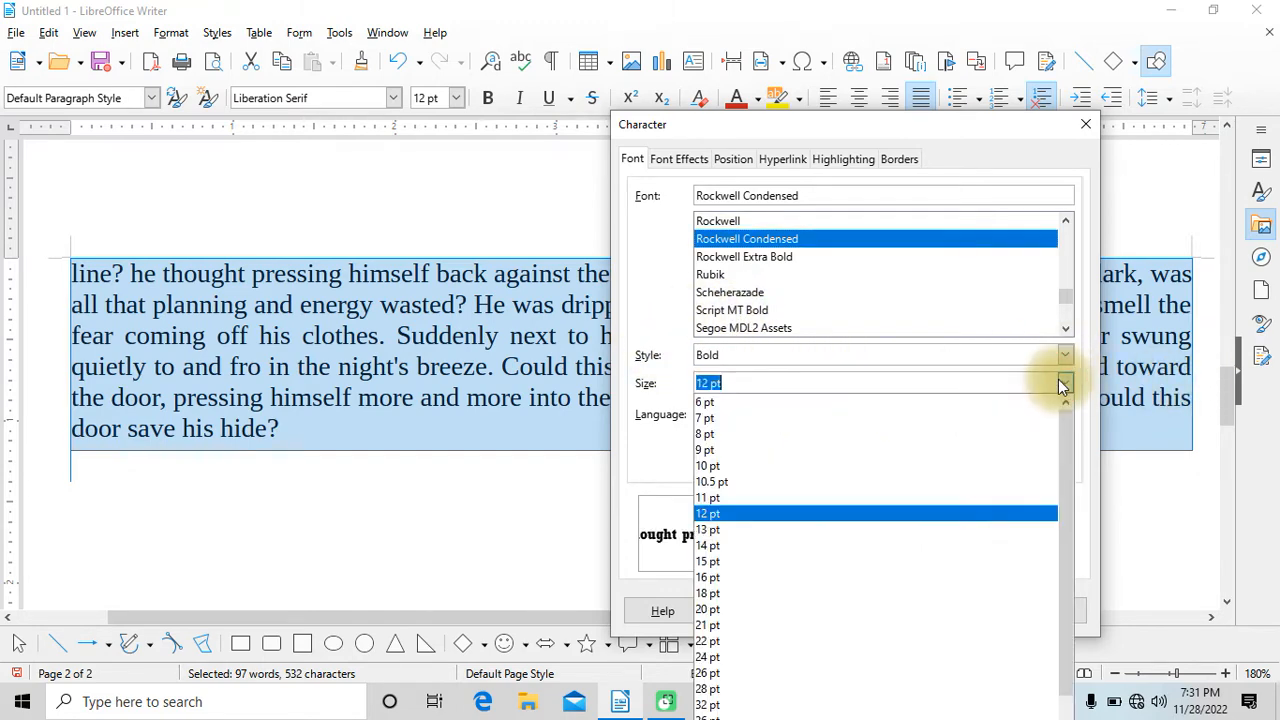
pyautogui.click(796, 584)
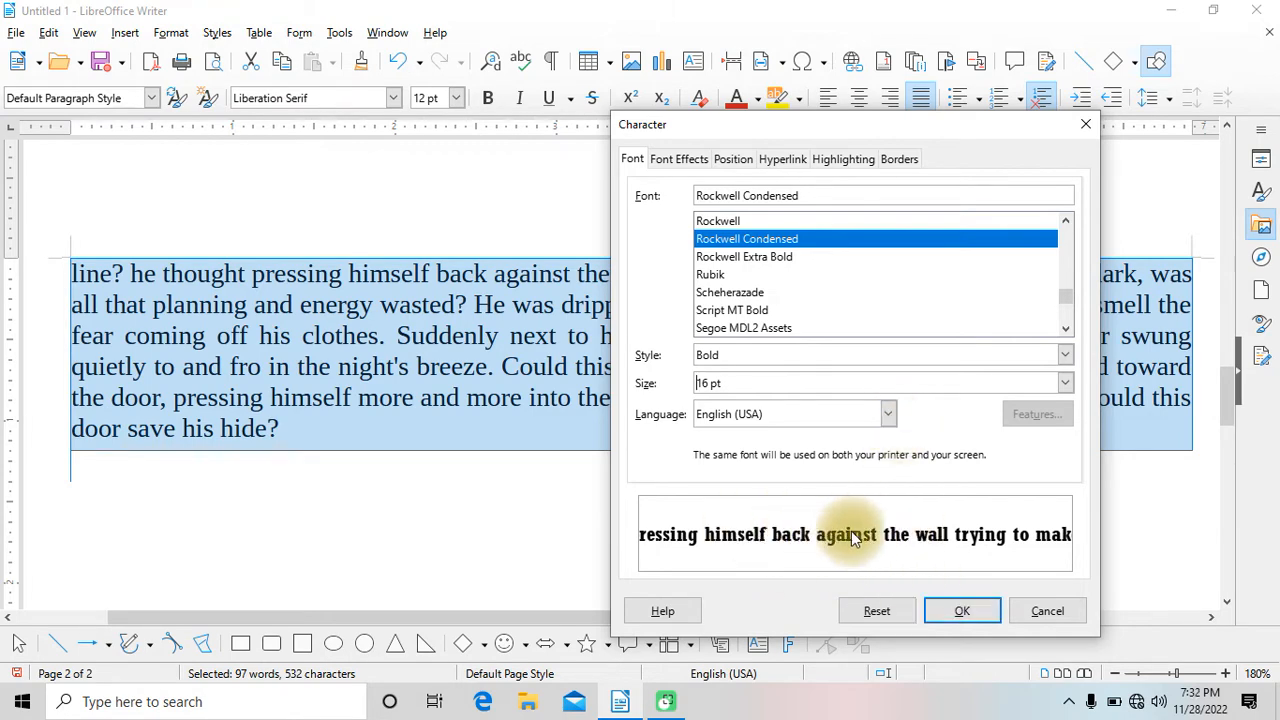
pyautogui.click(960, 610)
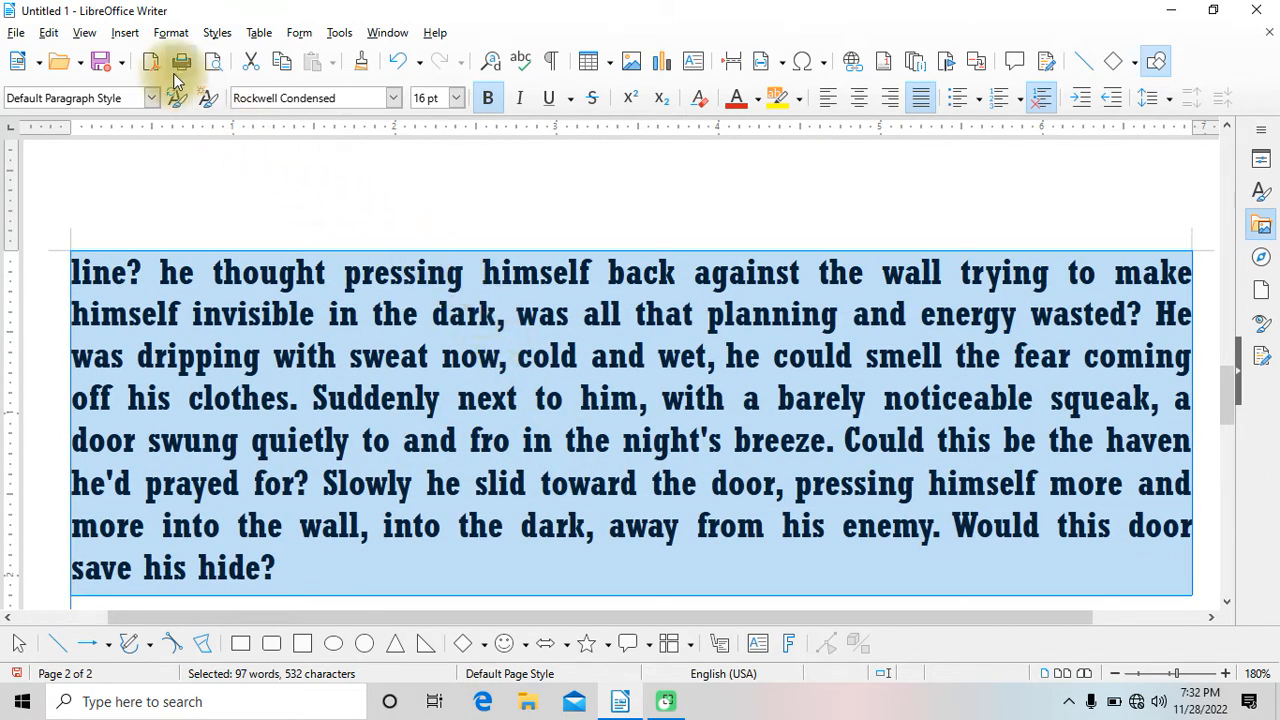
# In the selected passage's character font effects, set the font color to Red with 9% transparency.
pyautogui.click(174, 34)
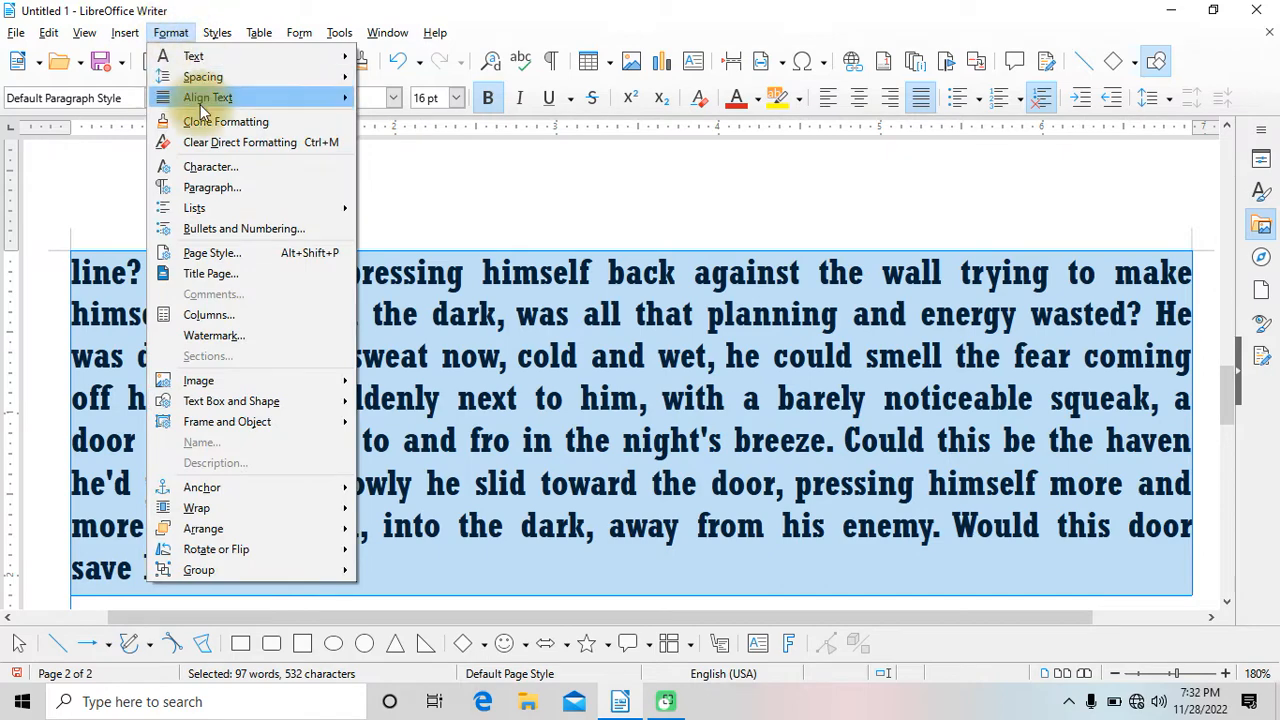
pyautogui.click(239, 171)
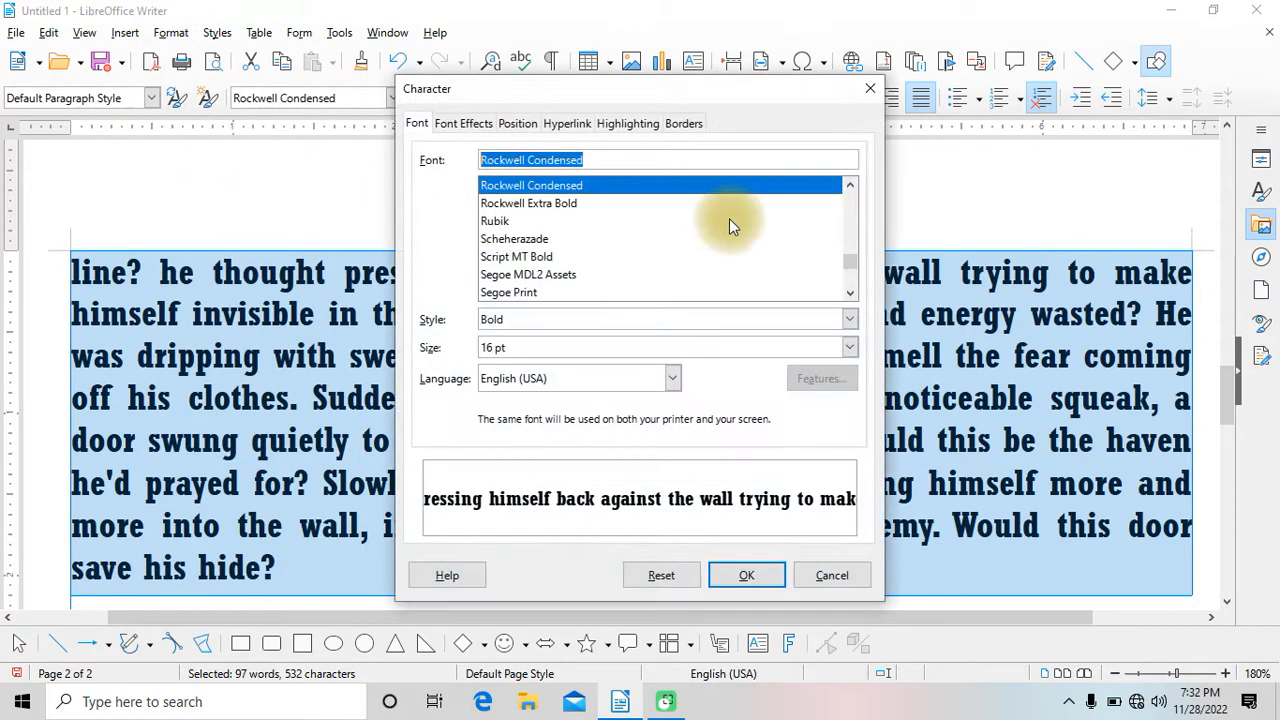
pyautogui.click(470, 124)
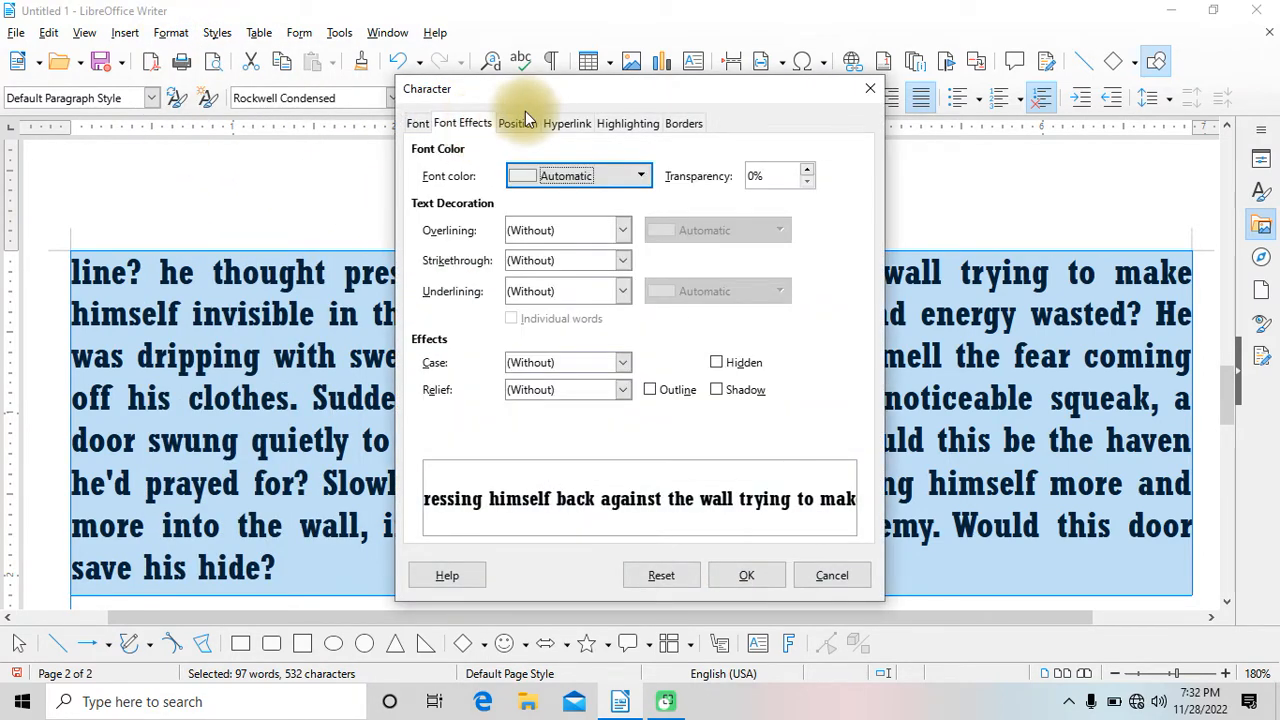
pyautogui.moveTo(546, 96); pyautogui.dragTo(821, 178)
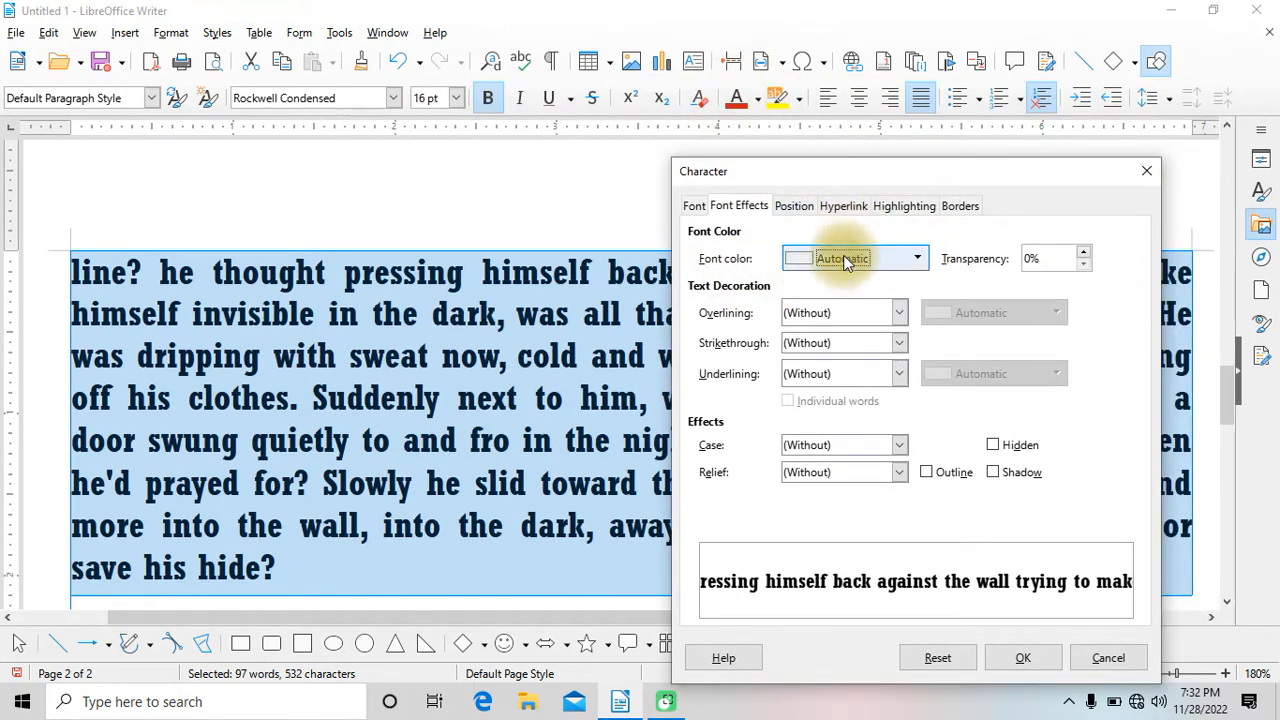
pyautogui.click(914, 258)
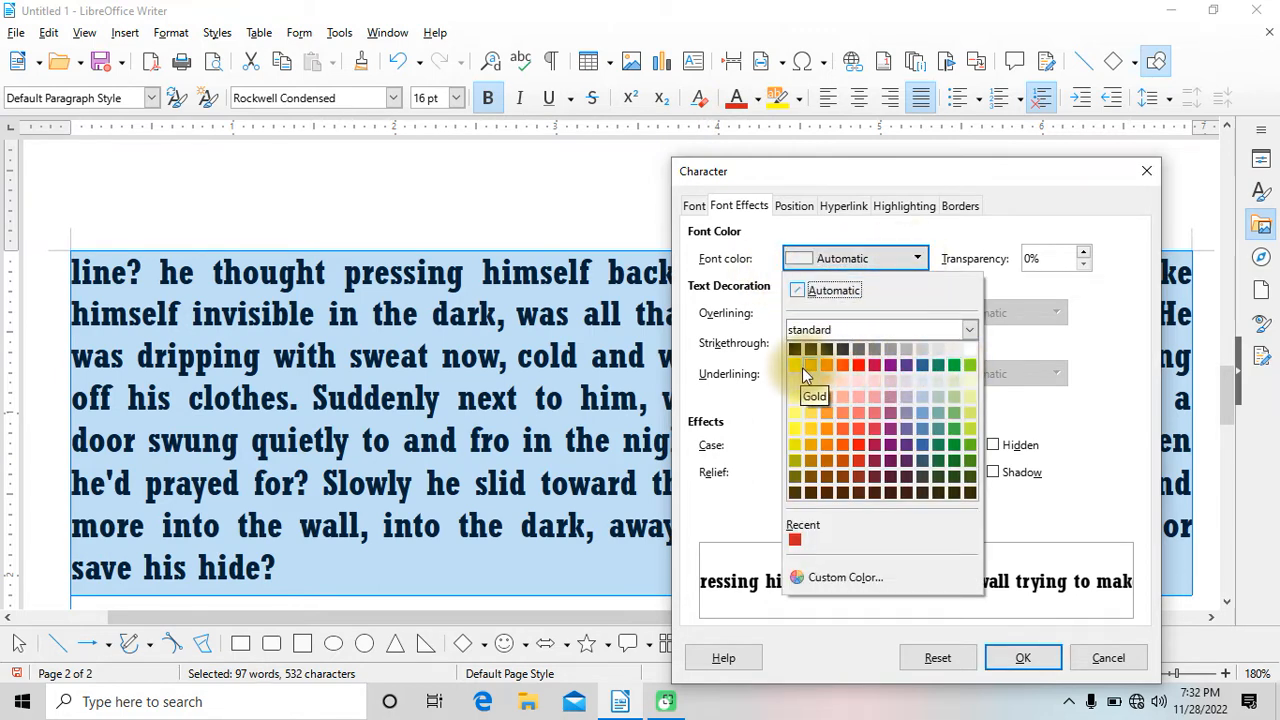
pyautogui.click(889, 446)
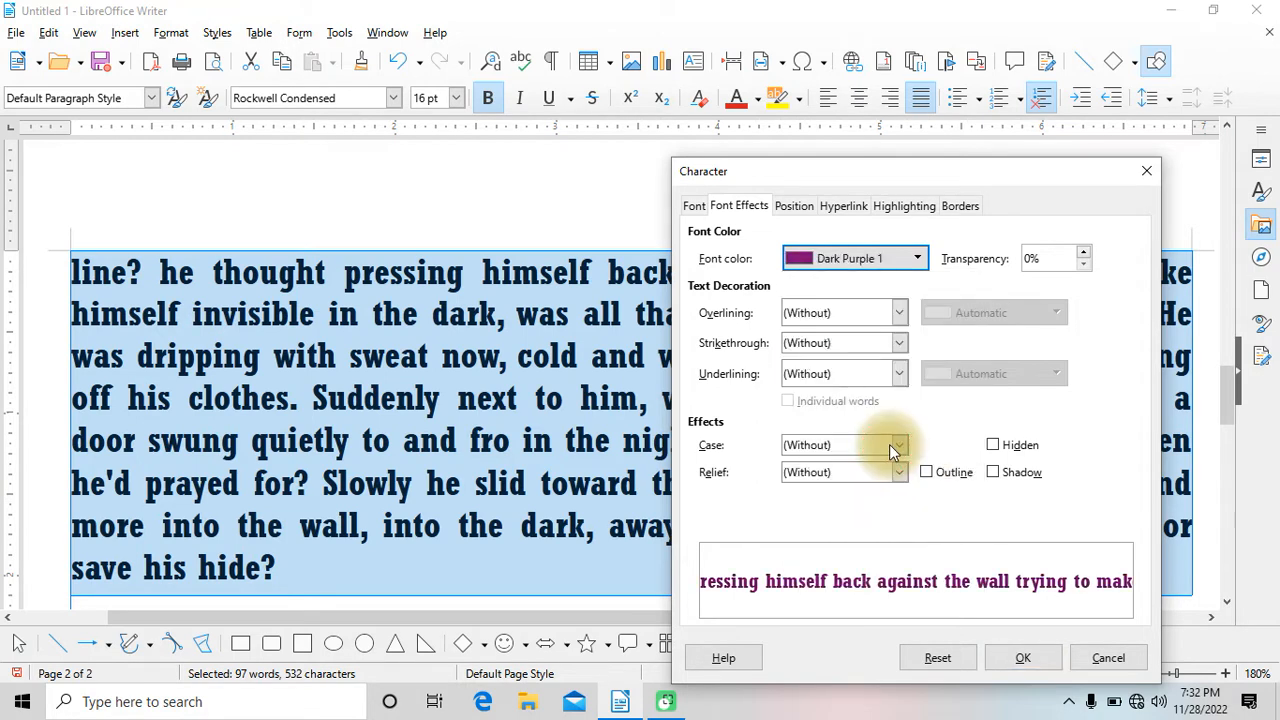
pyautogui.click(914, 259)
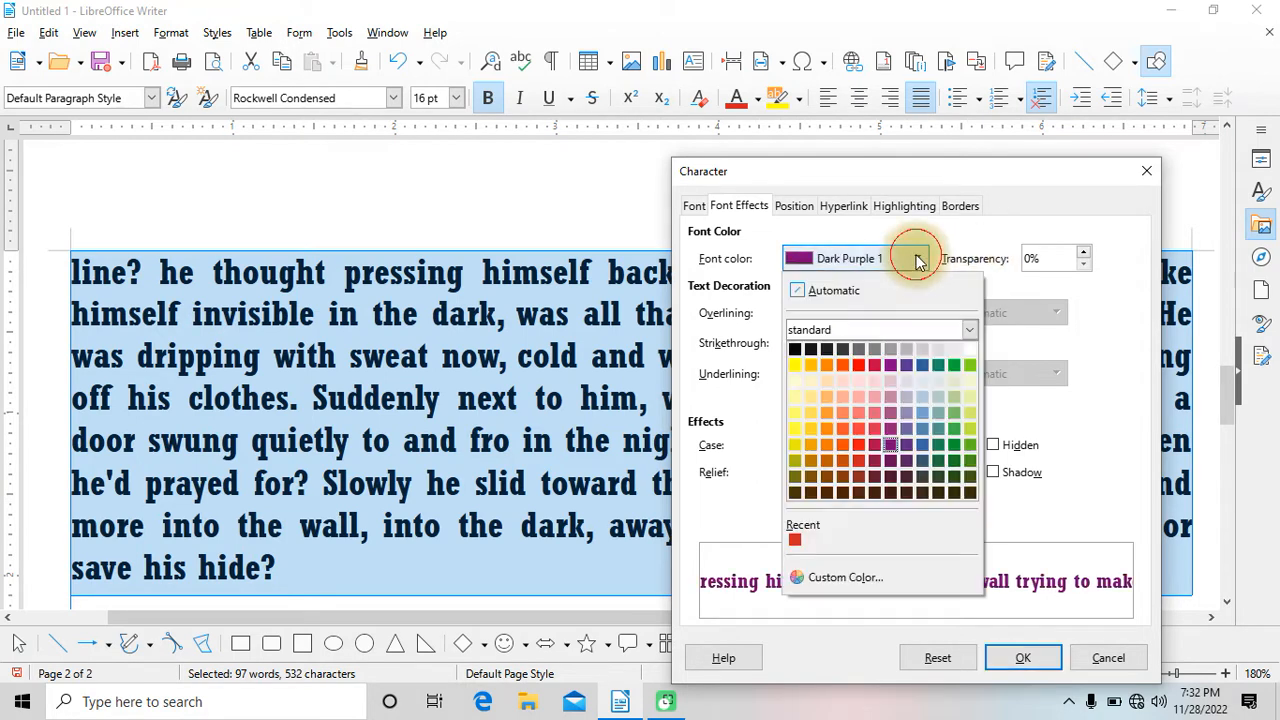
pyautogui.click(864, 373)
pyautogui.click(1084, 254)
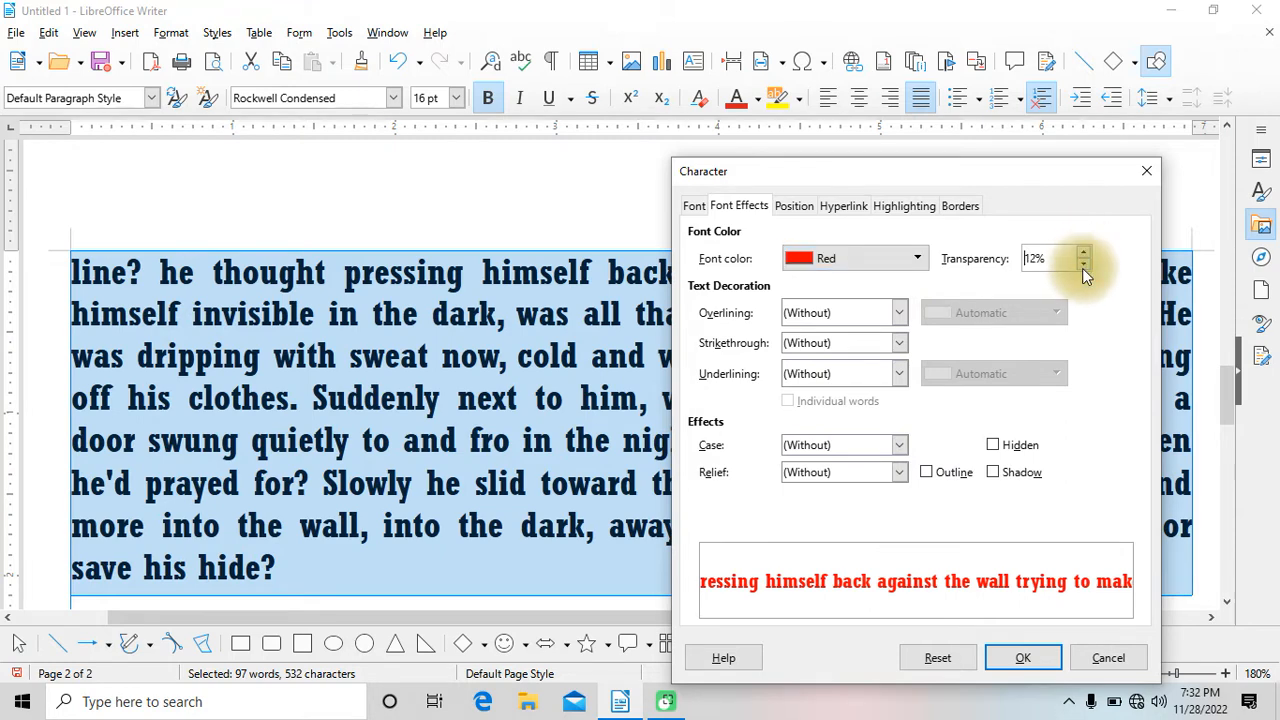
pyautogui.click(1084, 265)
pyautogui.click(1084, 265)
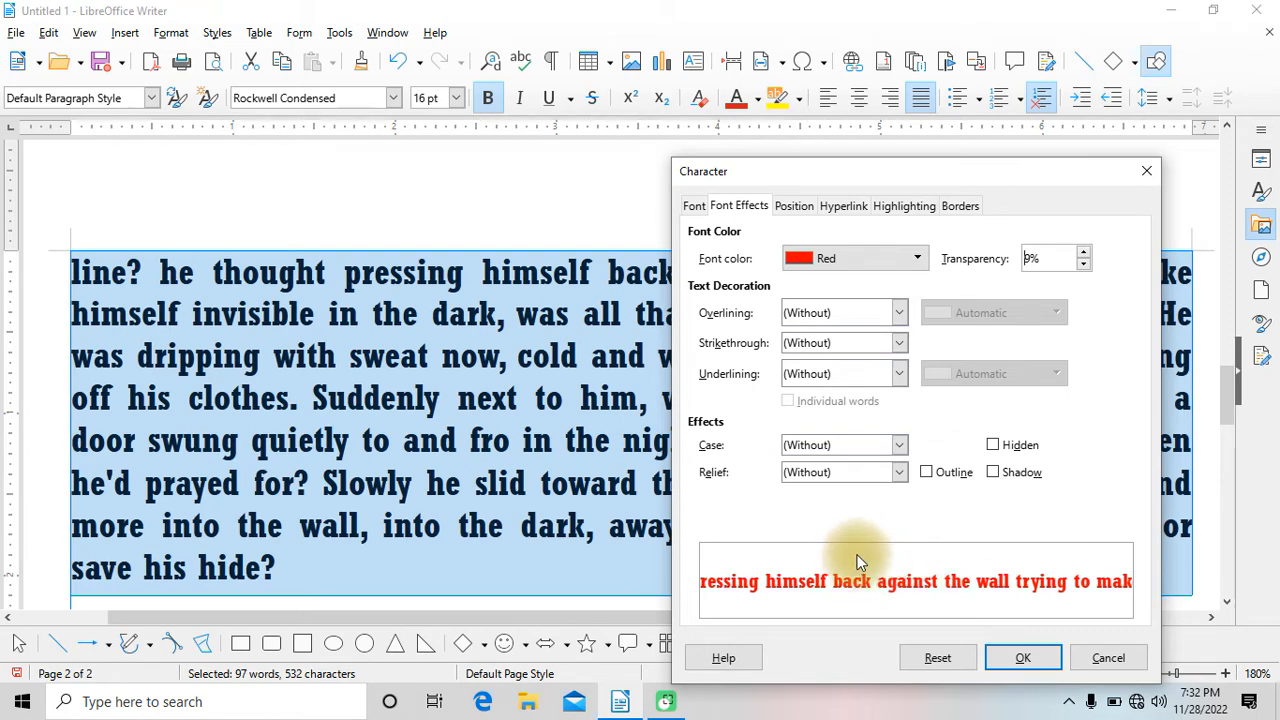
# Add a purple Long Dash overline and a "With /" strikethrough to the passage's font effects.
pyautogui.click(903, 315)
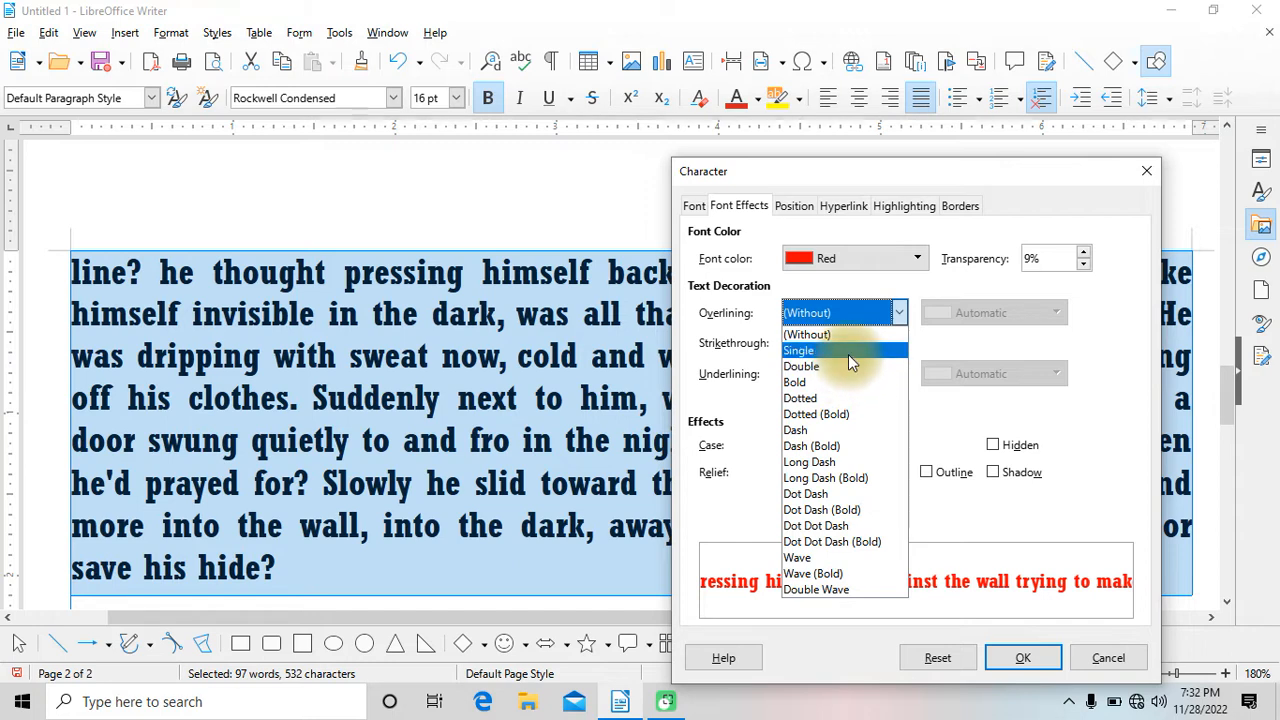
pyautogui.click(844, 462)
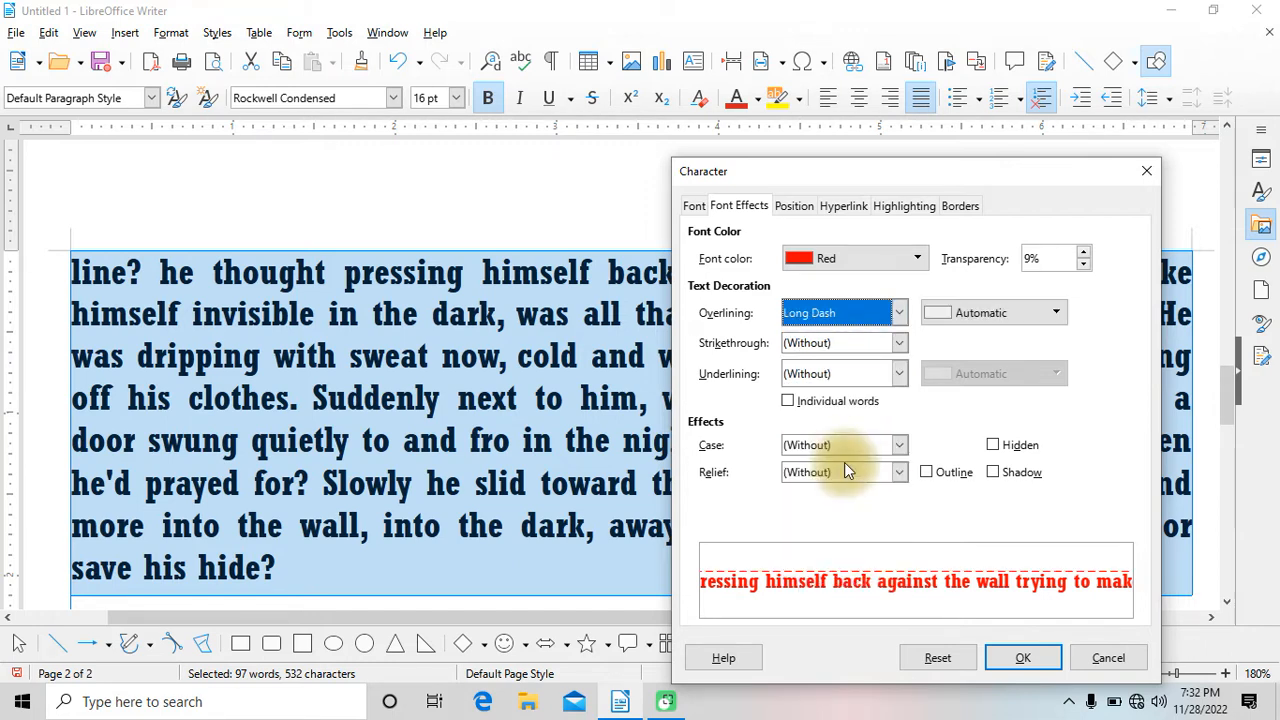
pyautogui.click(1052, 315)
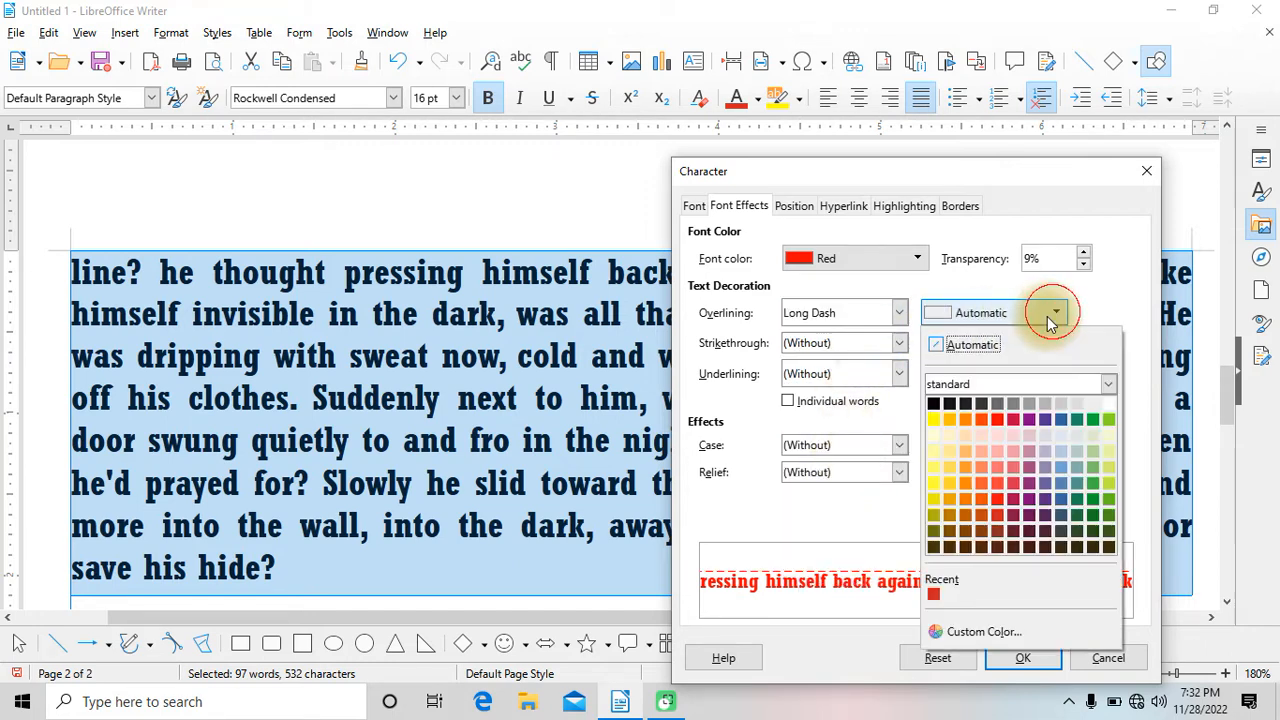
pyautogui.click(1029, 419)
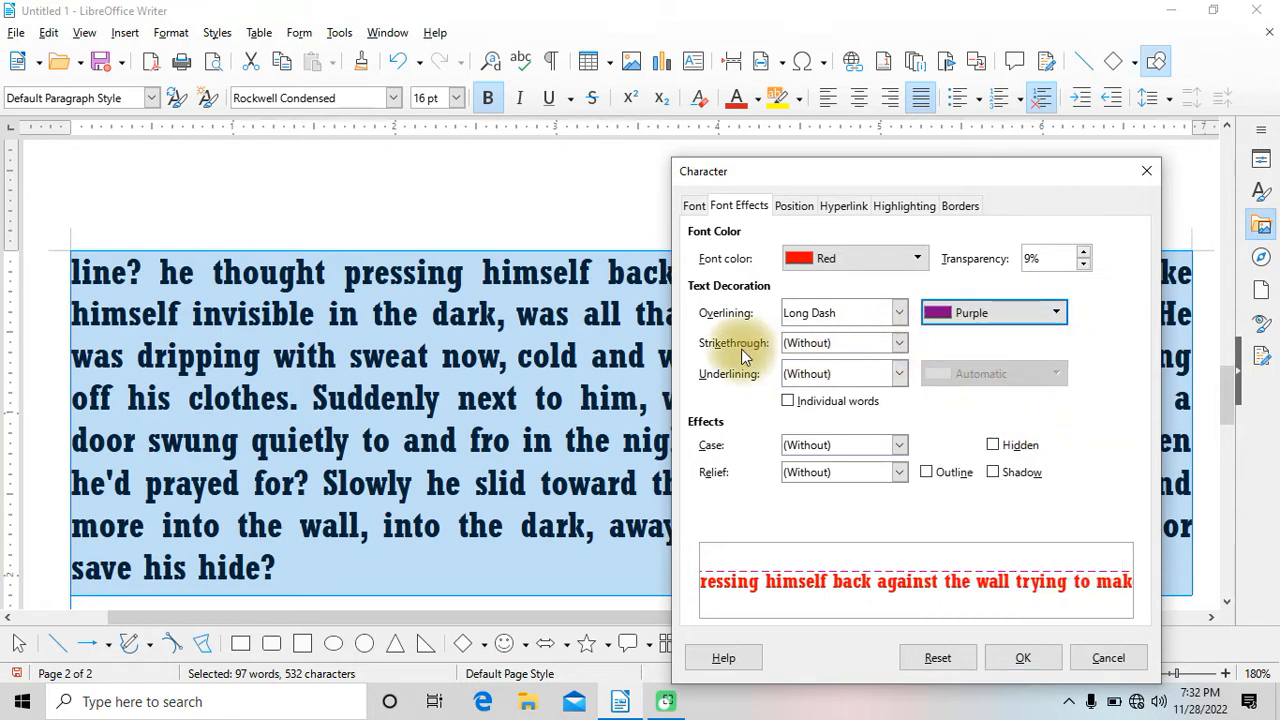
pyautogui.click(897, 343)
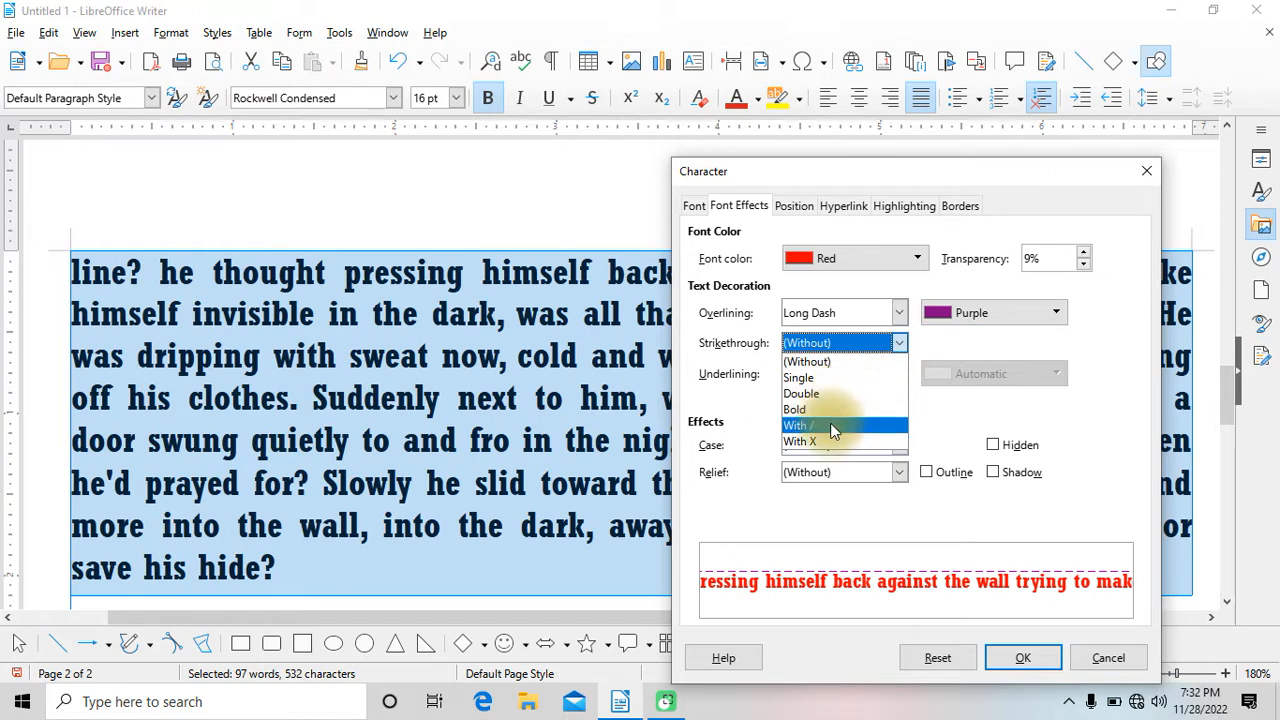
pyautogui.click(830, 425)
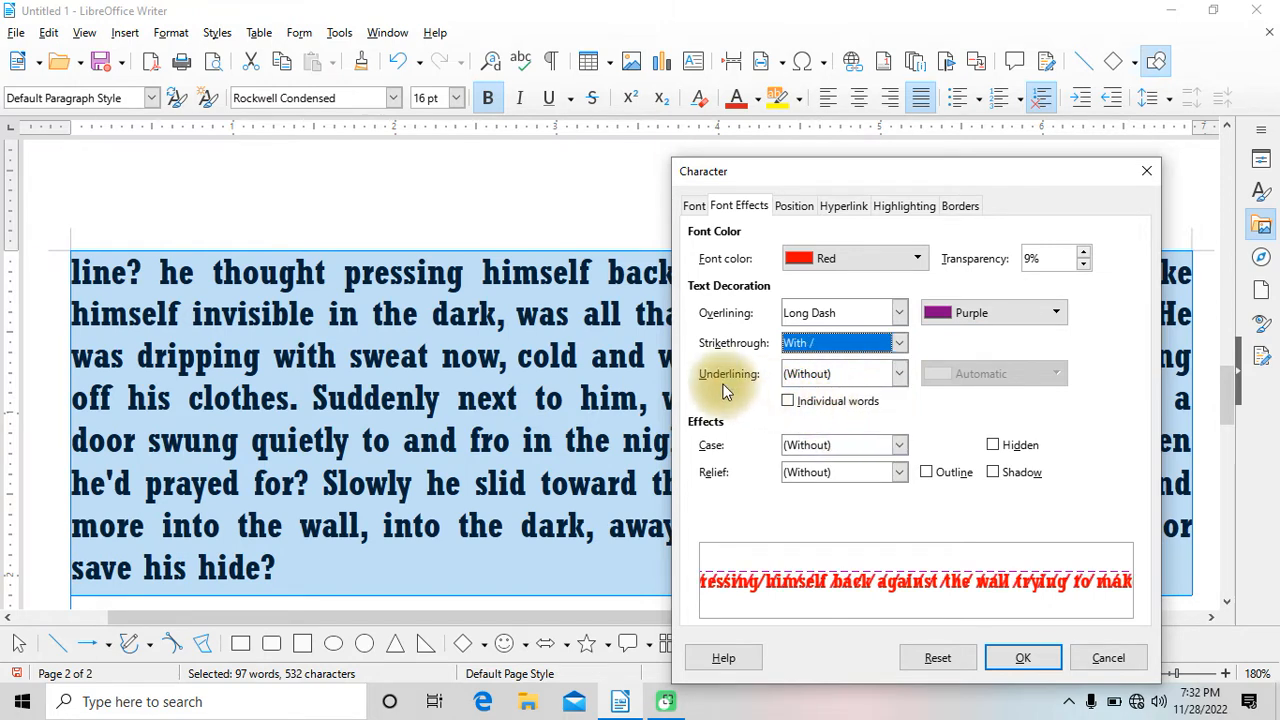
# Set the passage's underlining to Bold in Light Blue 1.
pyautogui.click(903, 374)
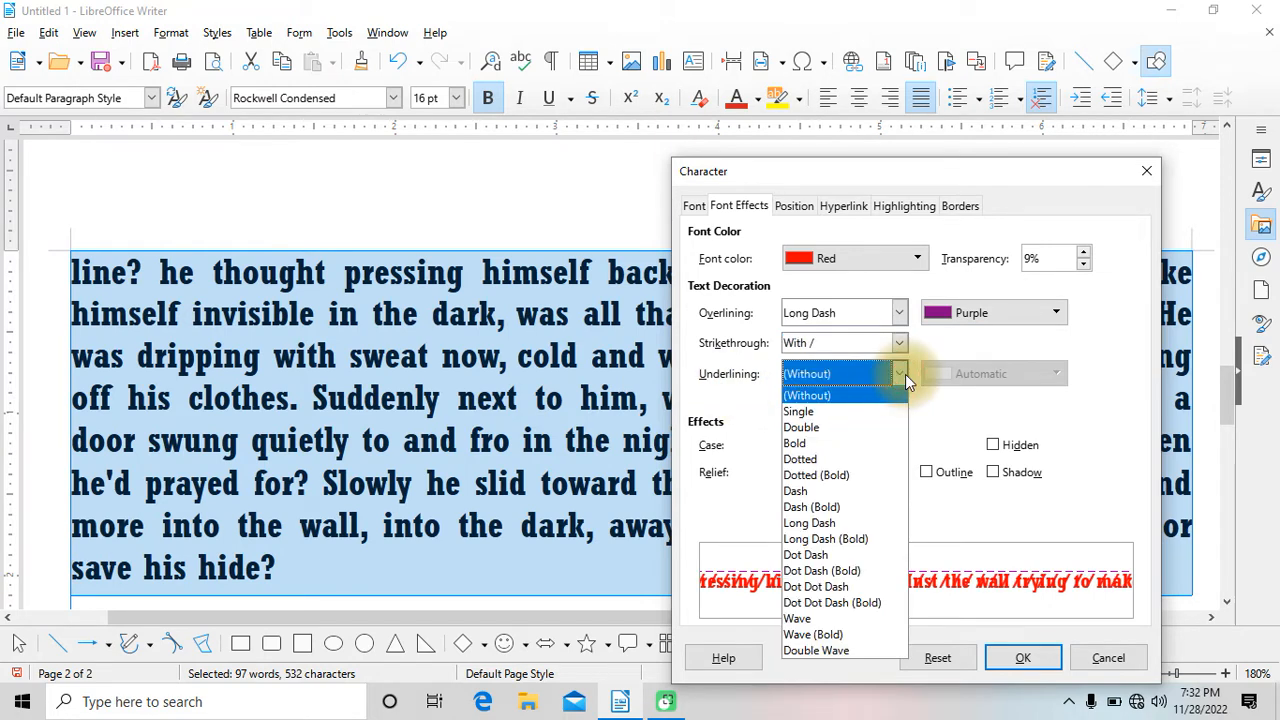
pyautogui.click(833, 443)
pyautogui.click(1029, 374)
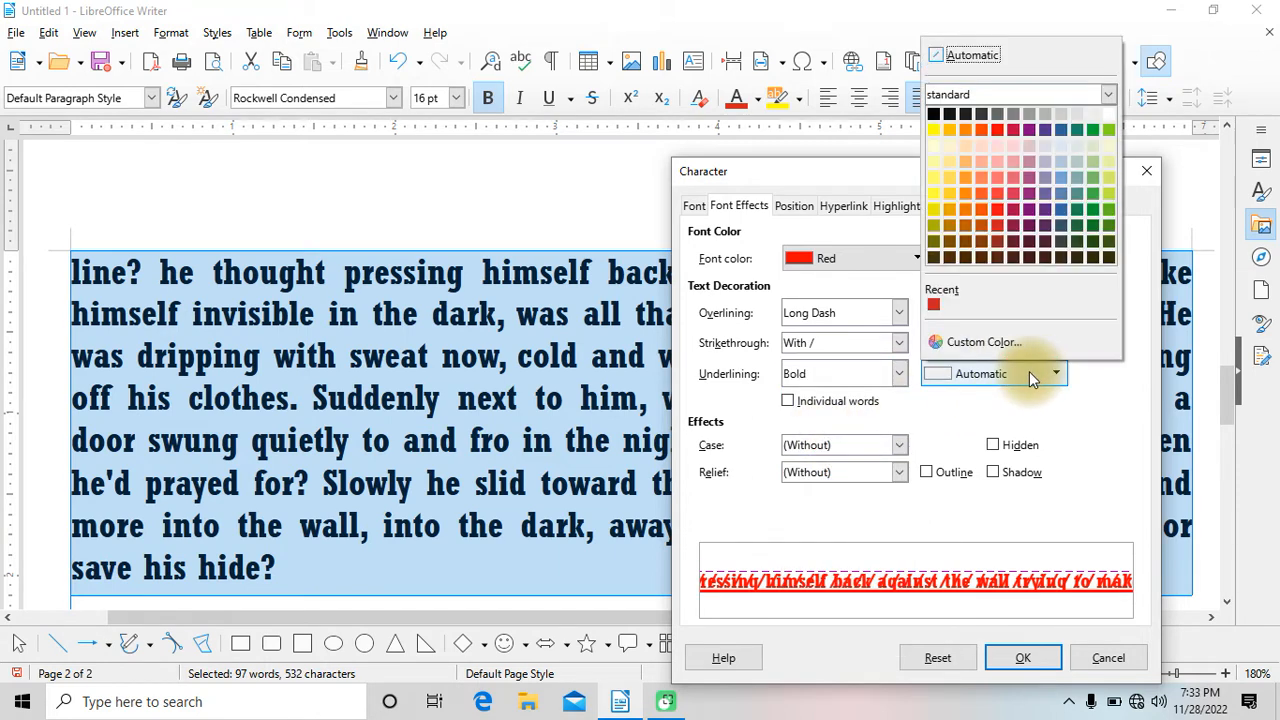
pyautogui.click(1060, 195)
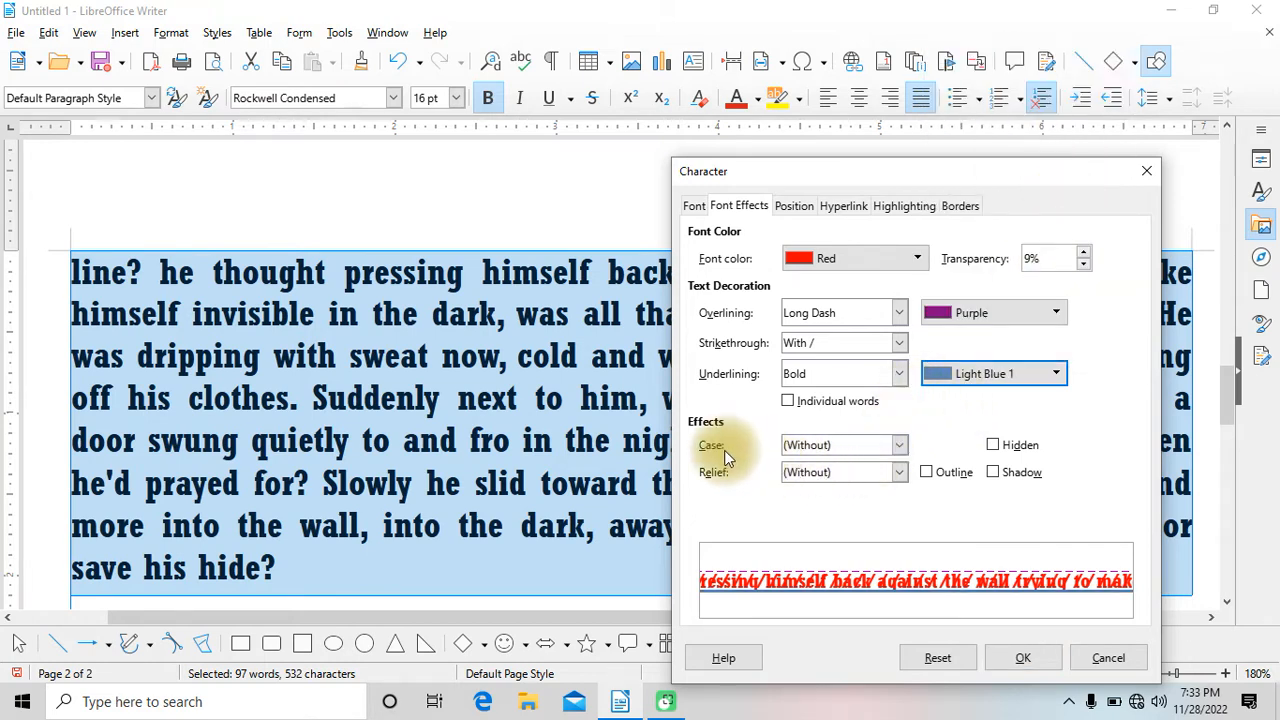
# Look through the letter case effects, try the Engraved relief on the passage, and set the relief back to (Without).
pyautogui.click(900, 445)
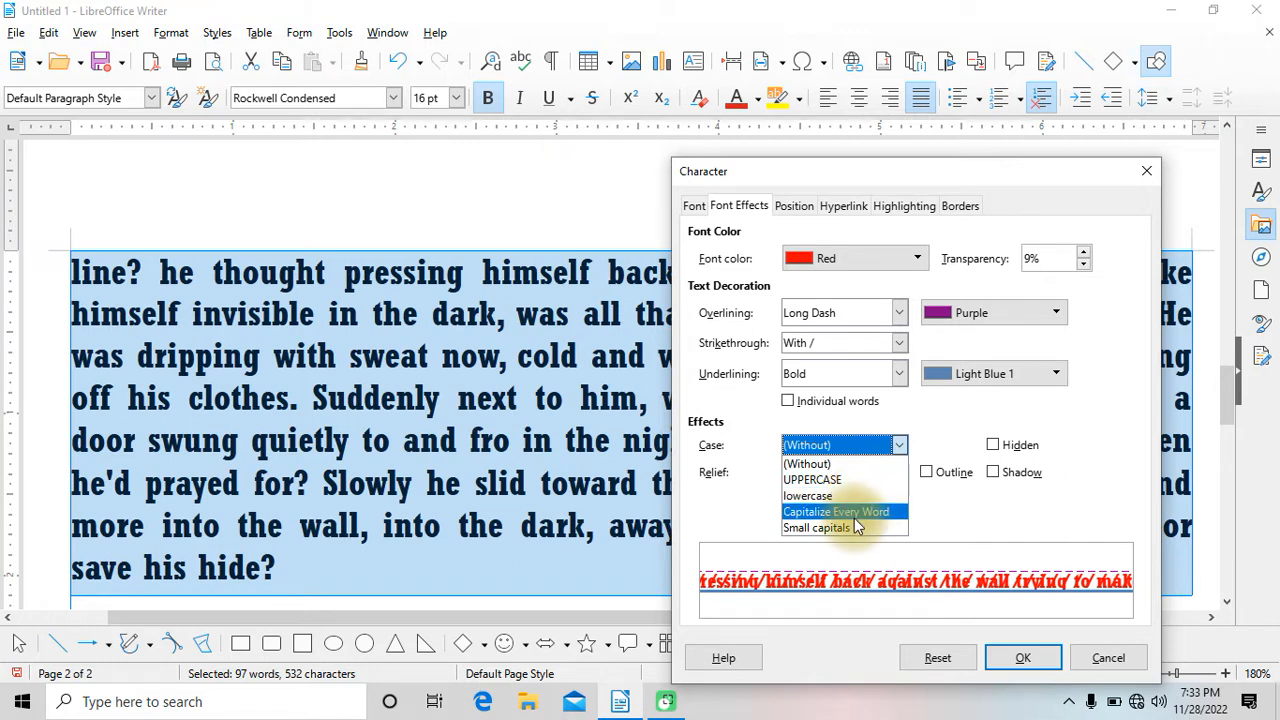
pyautogui.click(940, 516)
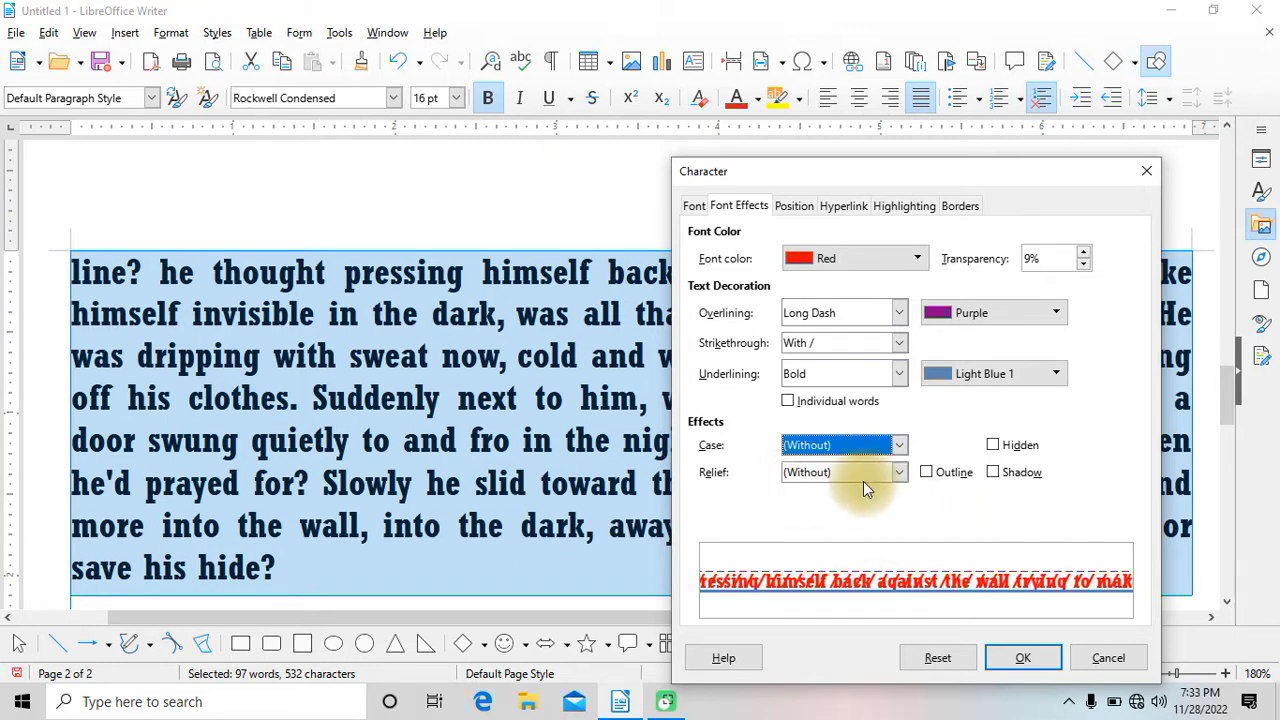
pyautogui.click(900, 473)
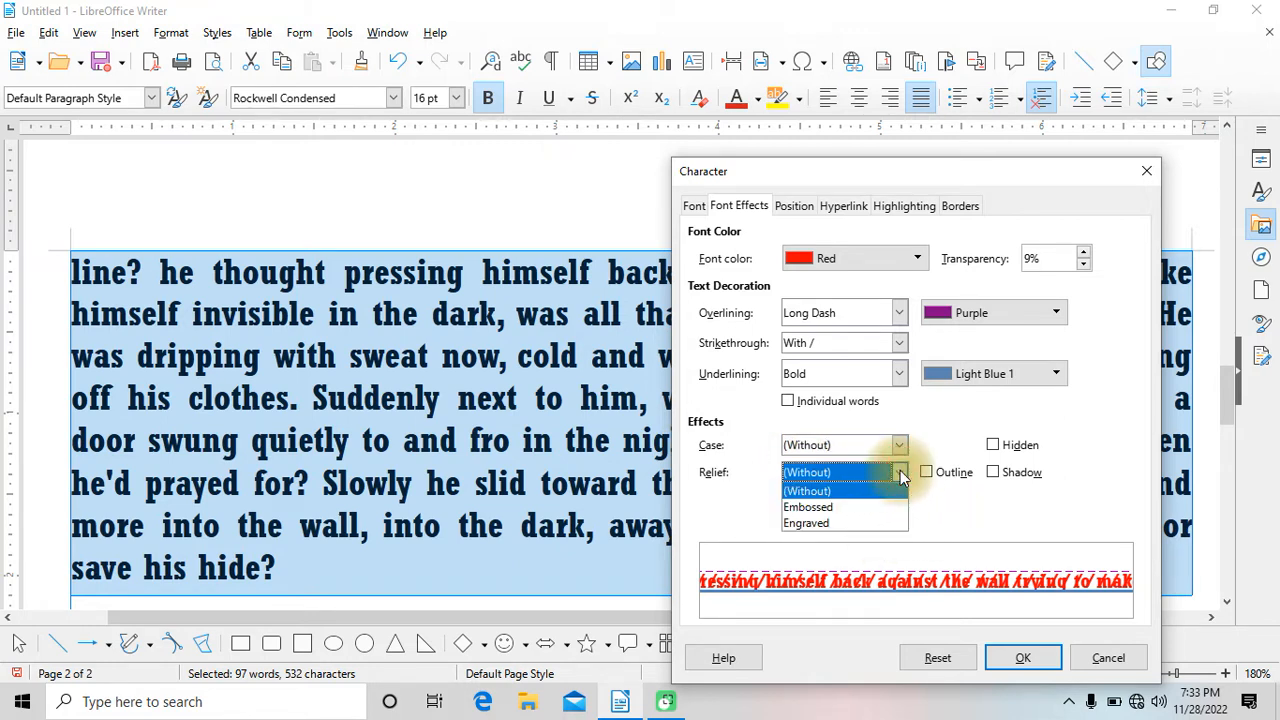
pyautogui.click(864, 523)
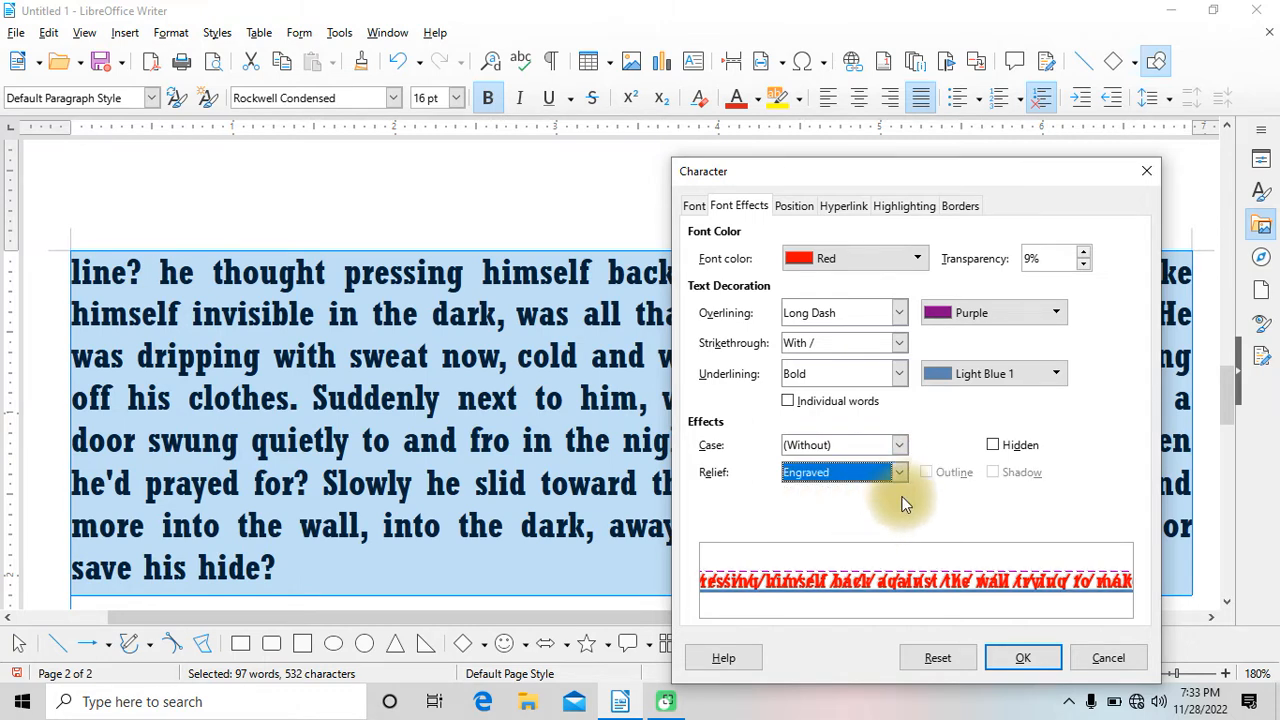
pyautogui.click(900, 473)
pyautogui.click(840, 489)
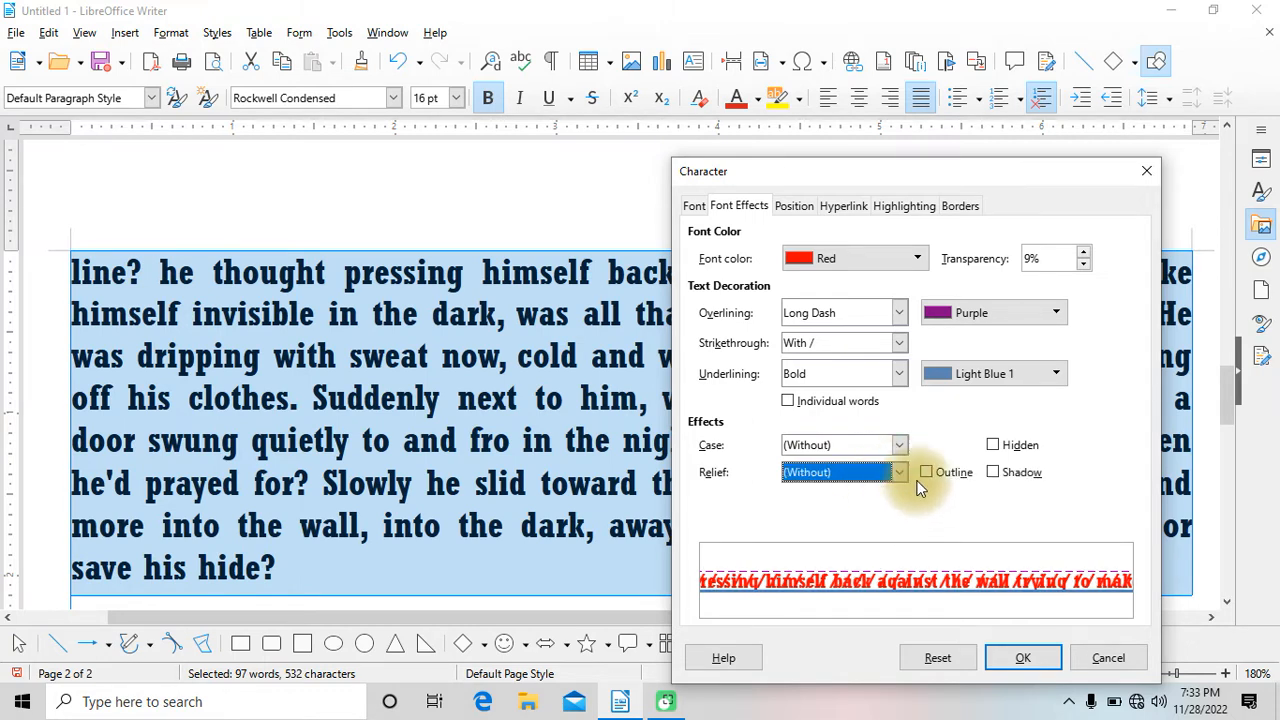
# Try the Outline and Shadow effects on the passage, turn both off again, and apply the chosen font effects.
pyautogui.click(927, 474)
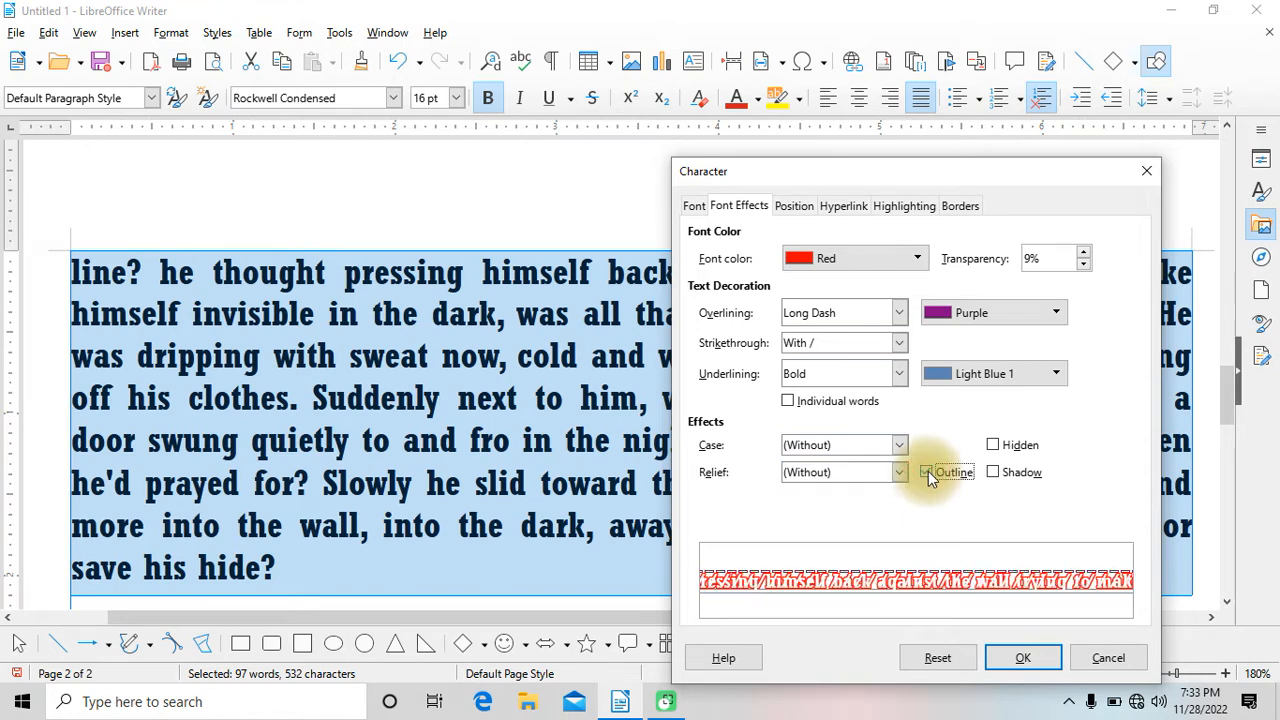
pyautogui.click(991, 472)
pyautogui.click(926, 472)
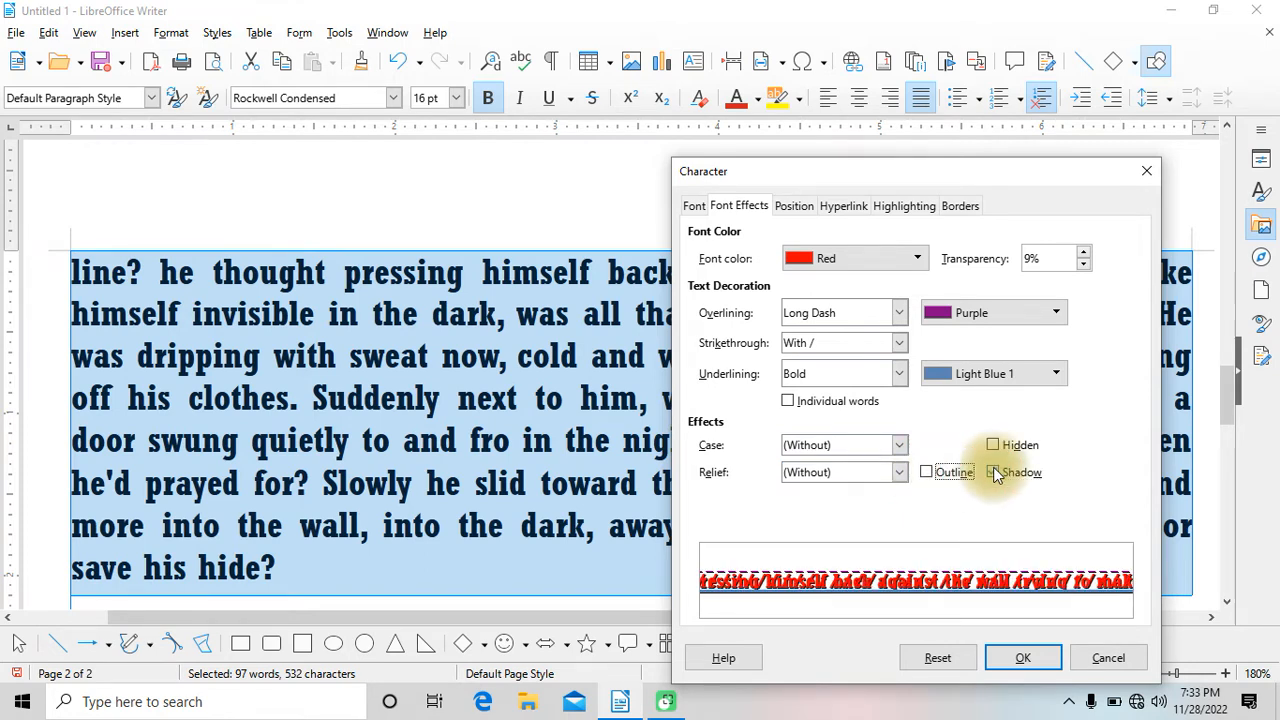
pyautogui.click(993, 472)
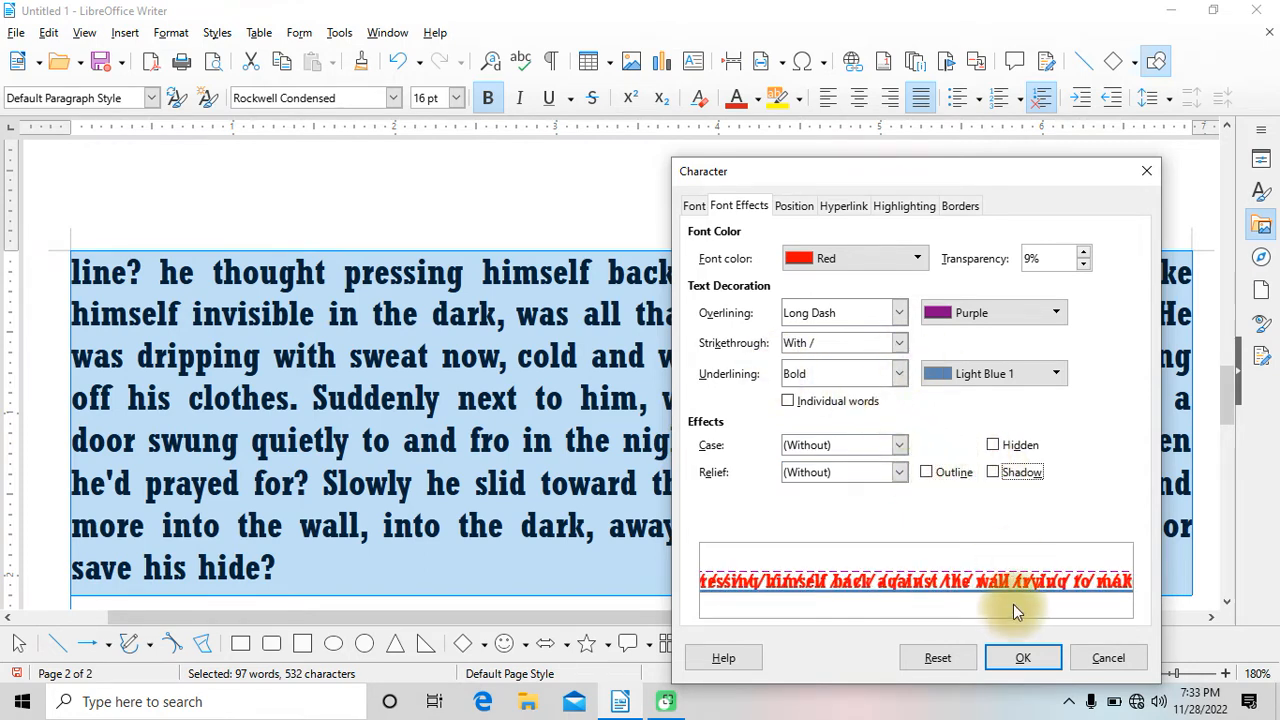
pyautogui.click(1020, 655)
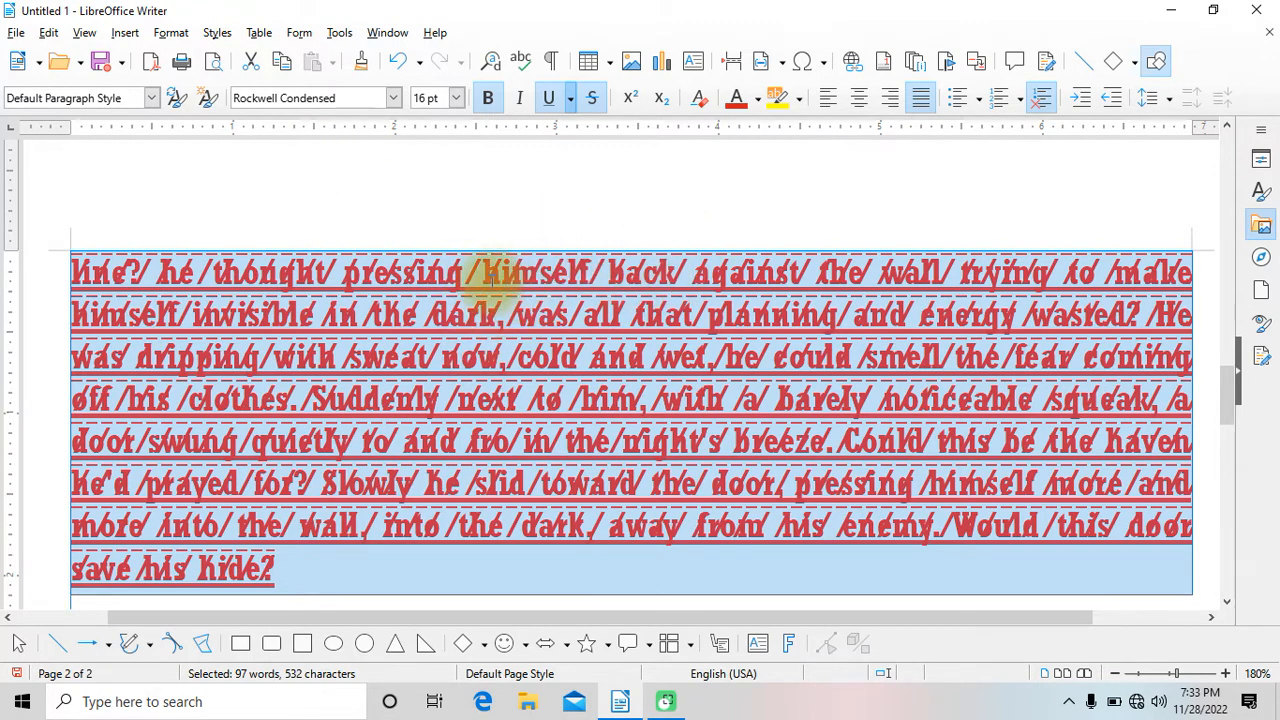
# Reopen the passage's character font effects, set the strikethrough to (Without), apply the change, and deselect the text.
pyautogui.click(171, 32)
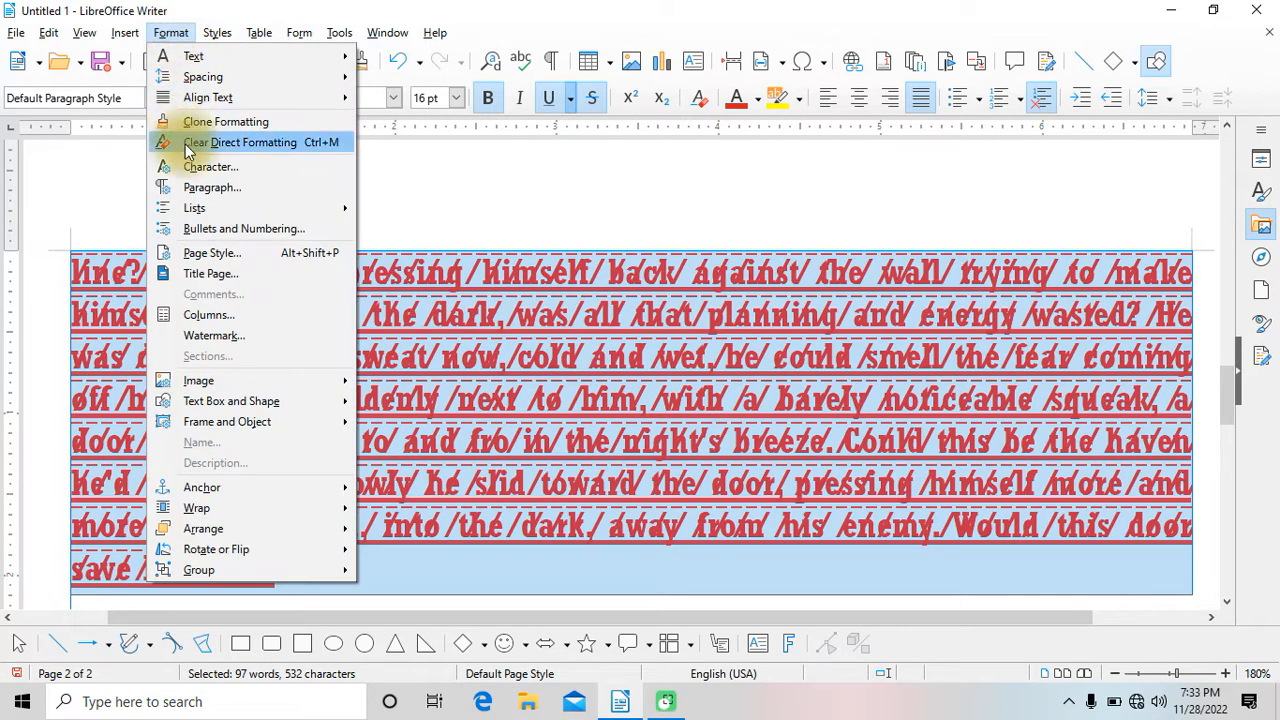
pyautogui.click(203, 160)
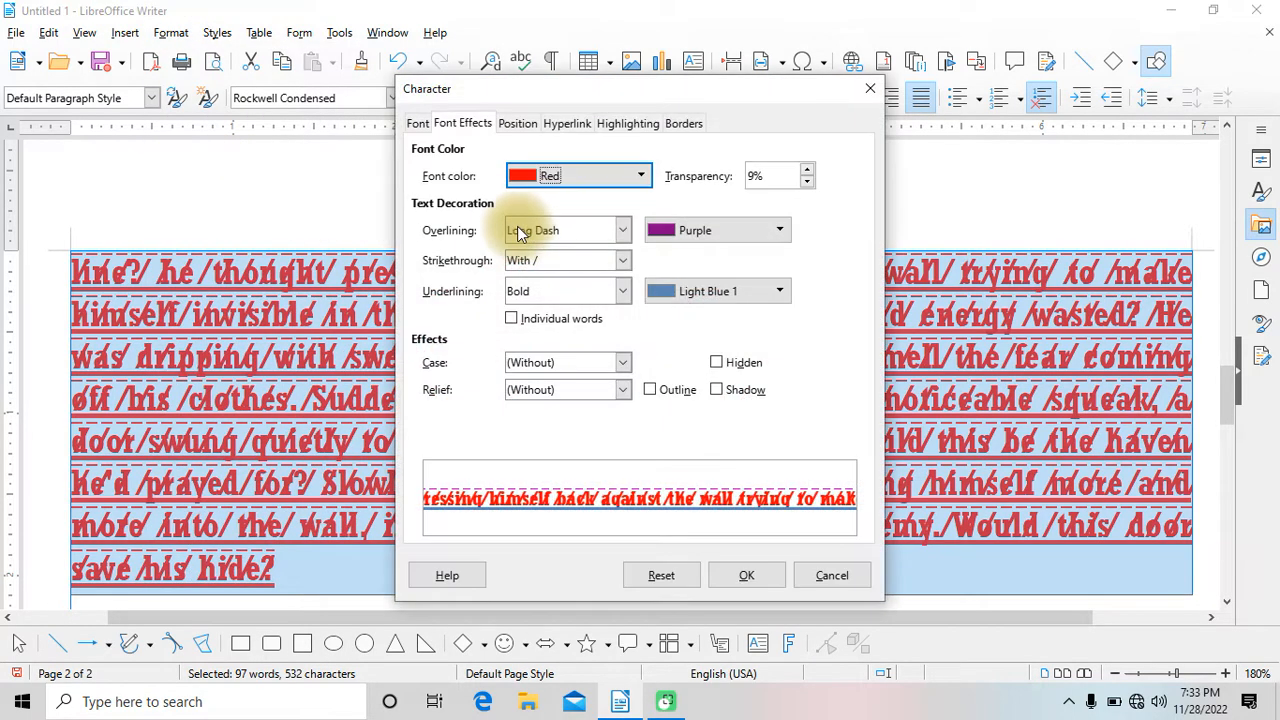
pyautogui.click(624, 259)
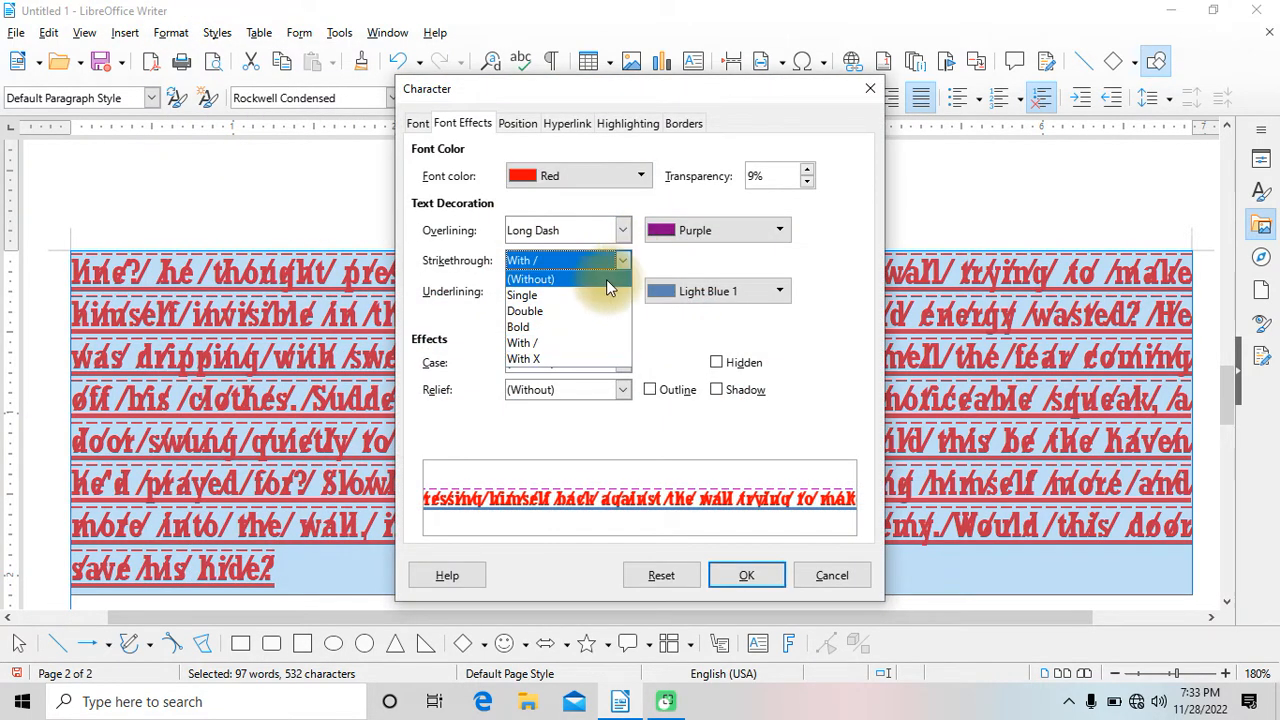
pyautogui.click(606, 279)
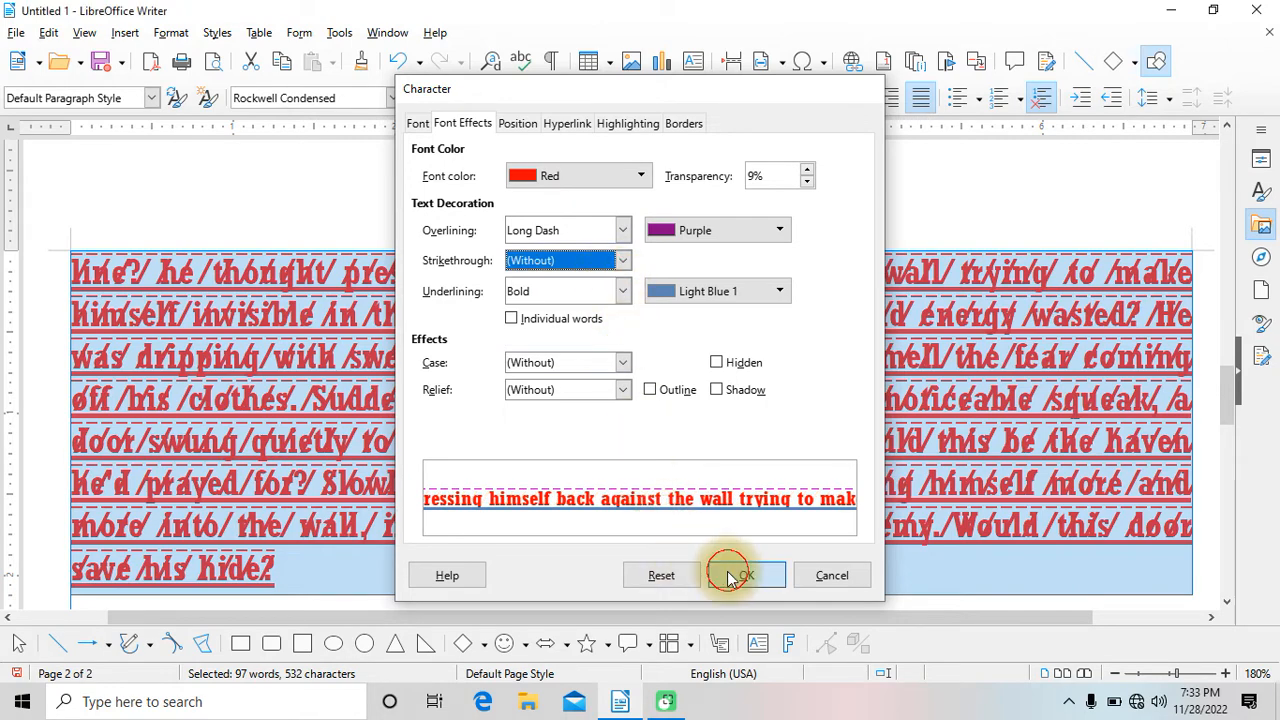
pyautogui.click(740, 574)
pyautogui.click(452, 357)
pyautogui.scroll(2, 400, 290)
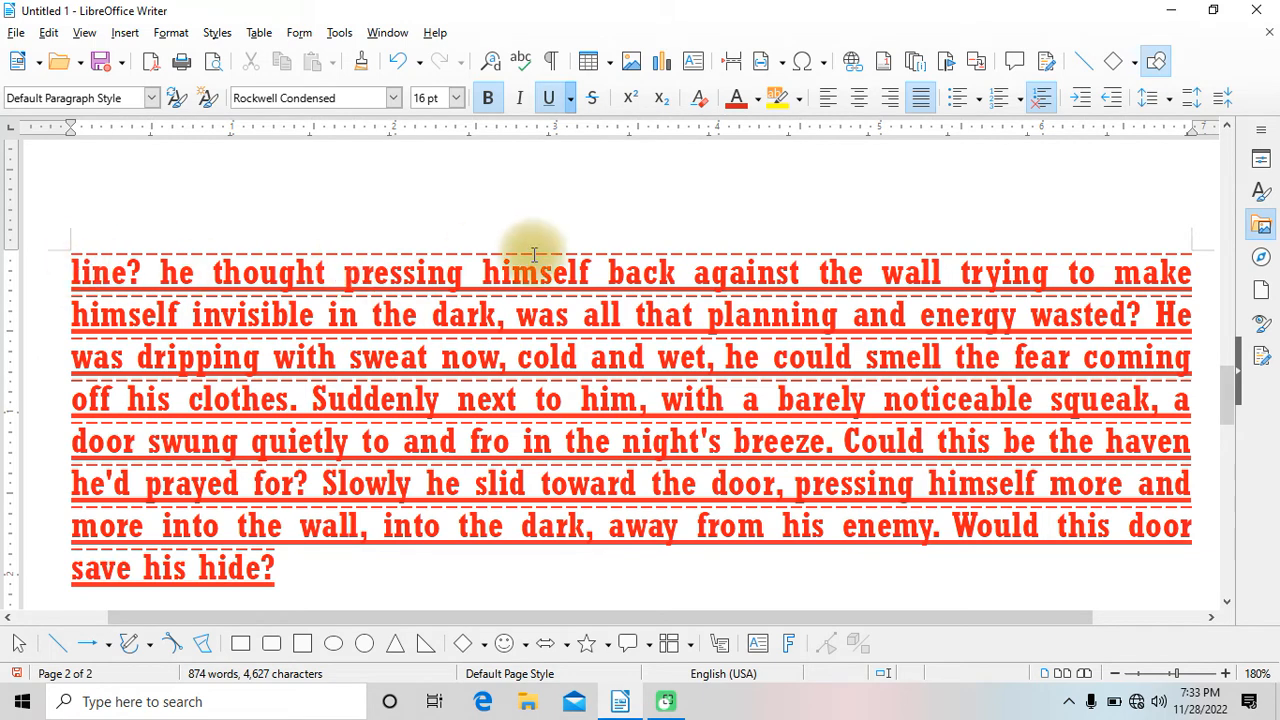
# Select the whole passage again and, in its font effects, set overlining to (Without) and underlining to Single.
pyautogui.moveTo(72, 268); pyautogui.dragTo(338, 578)
pyautogui.click(171, 32)
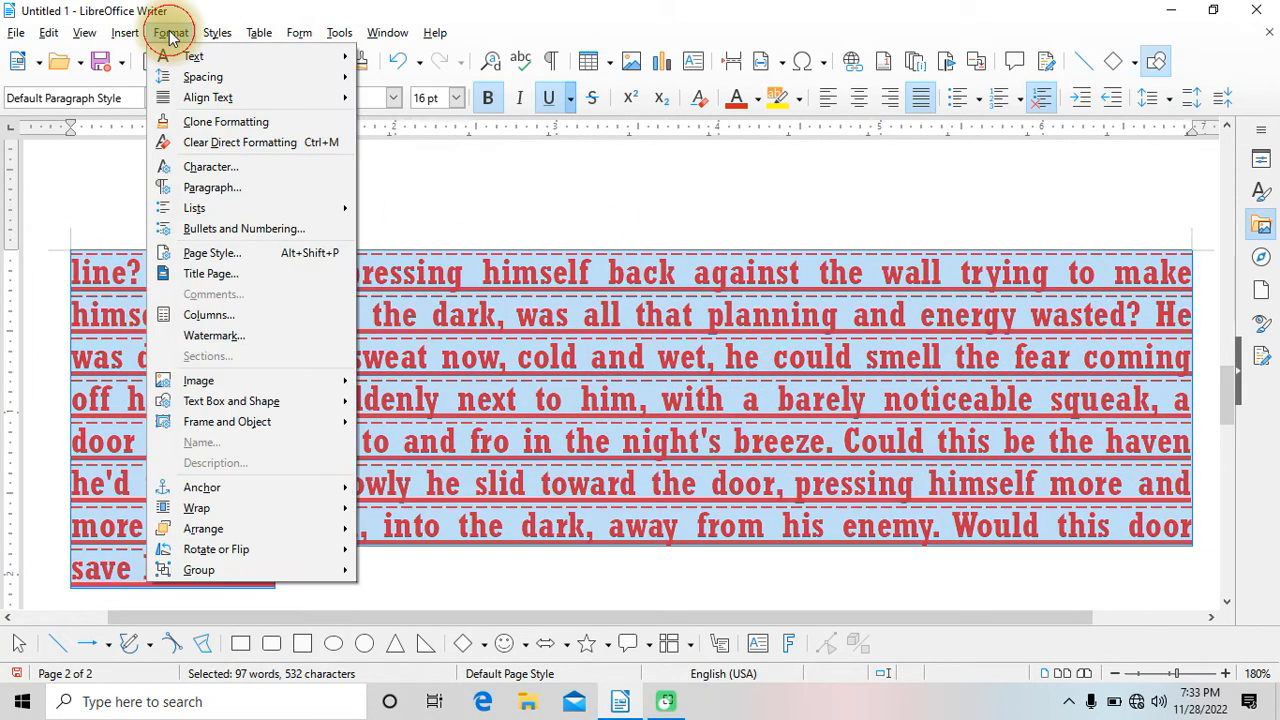
pyautogui.click(262, 166)
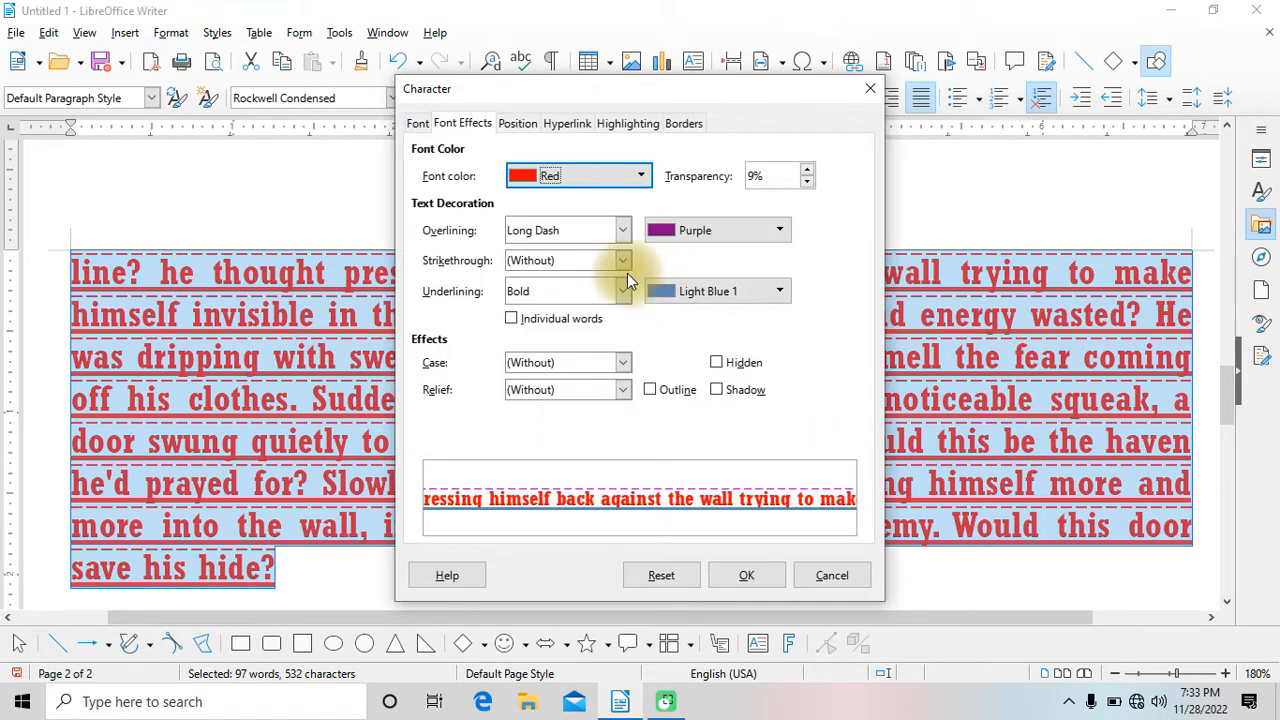
pyautogui.click(561, 231)
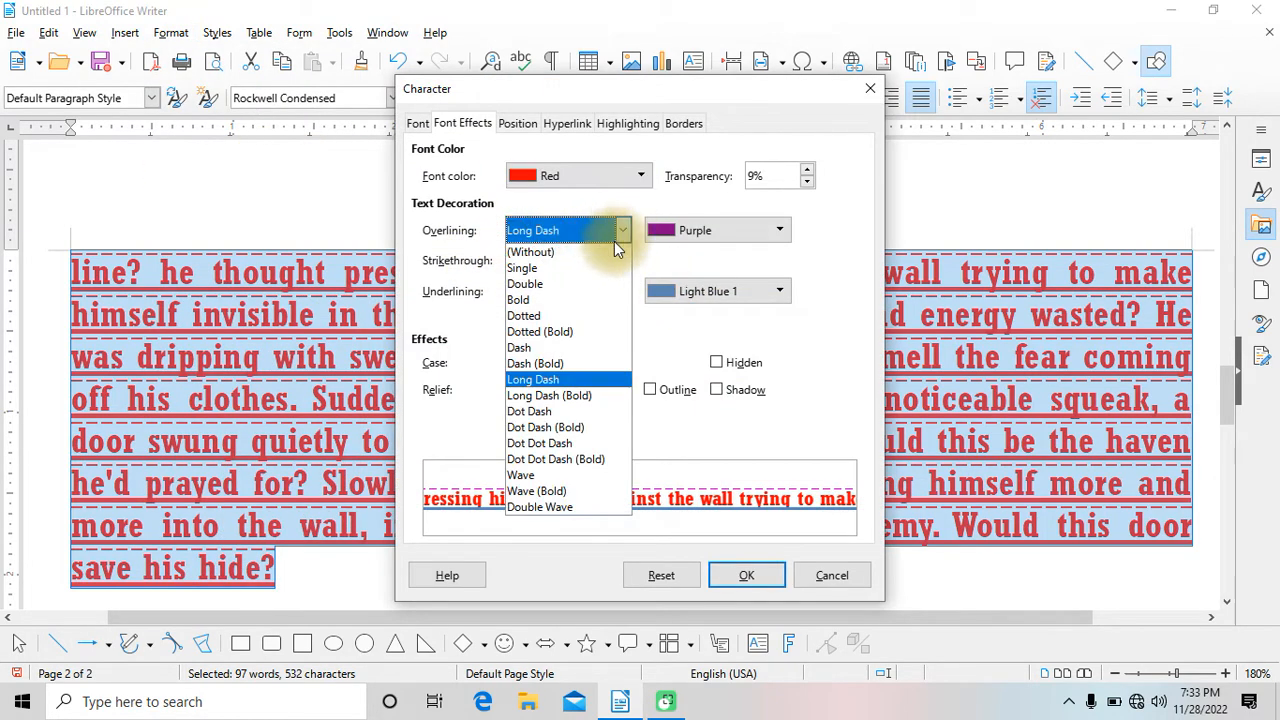
pyautogui.click(607, 253)
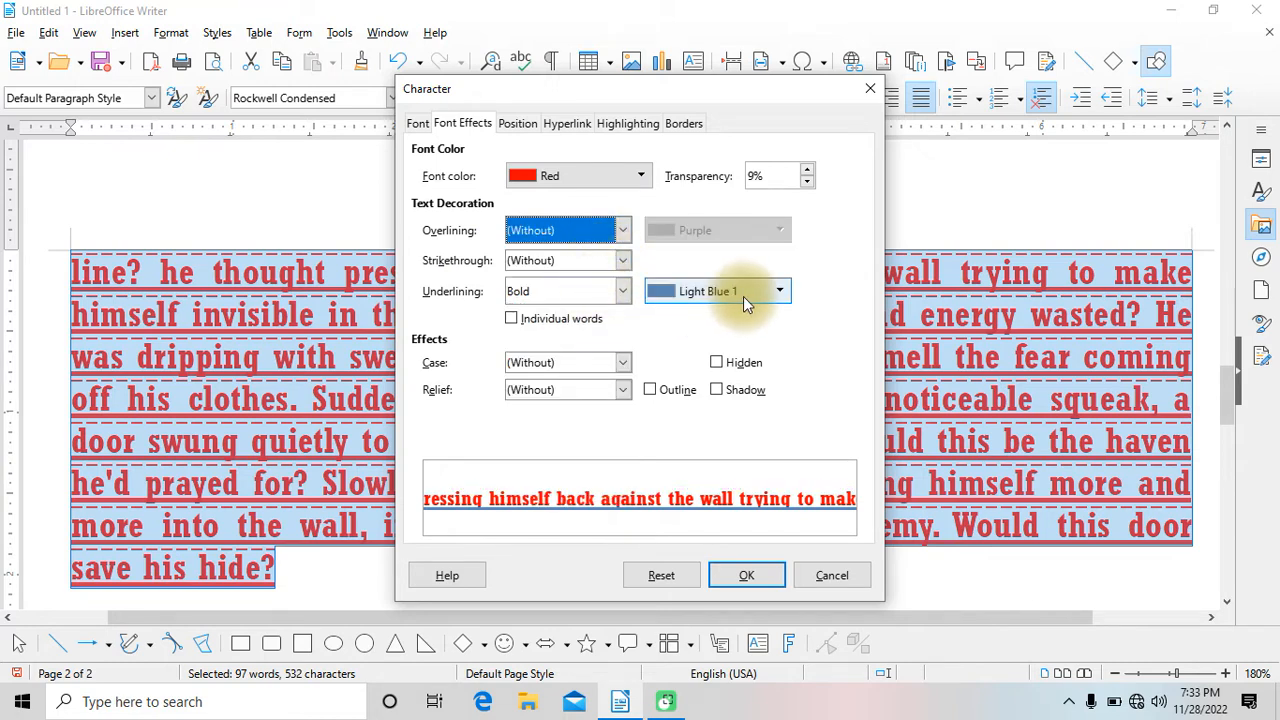
pyautogui.click(623, 291)
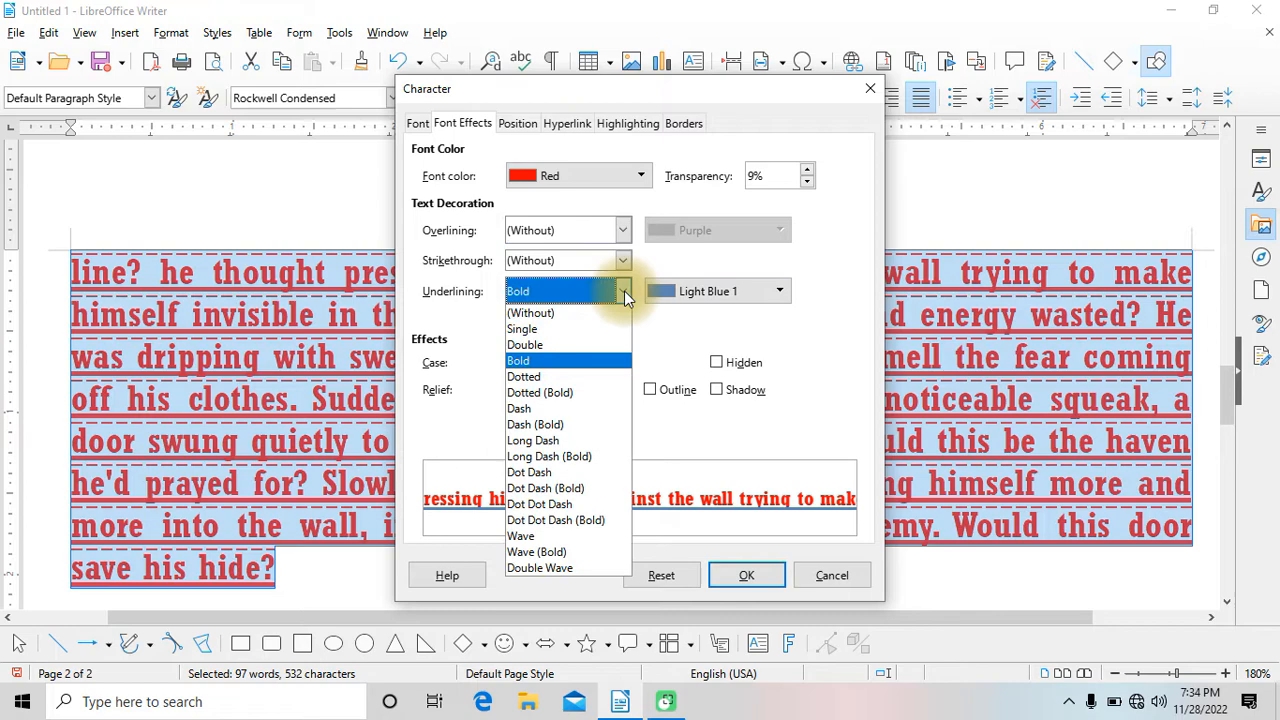
pyautogui.click(590, 332)
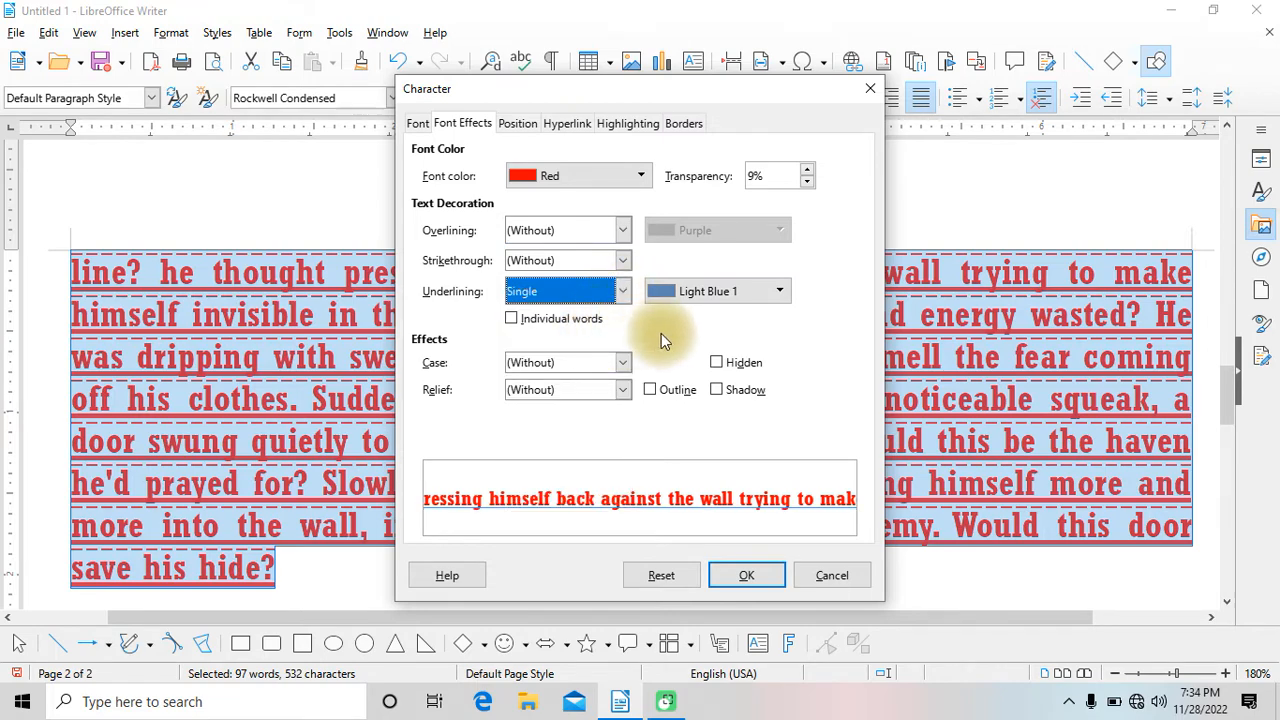
pyautogui.click(745, 578)
pyautogui.click(408, 423)
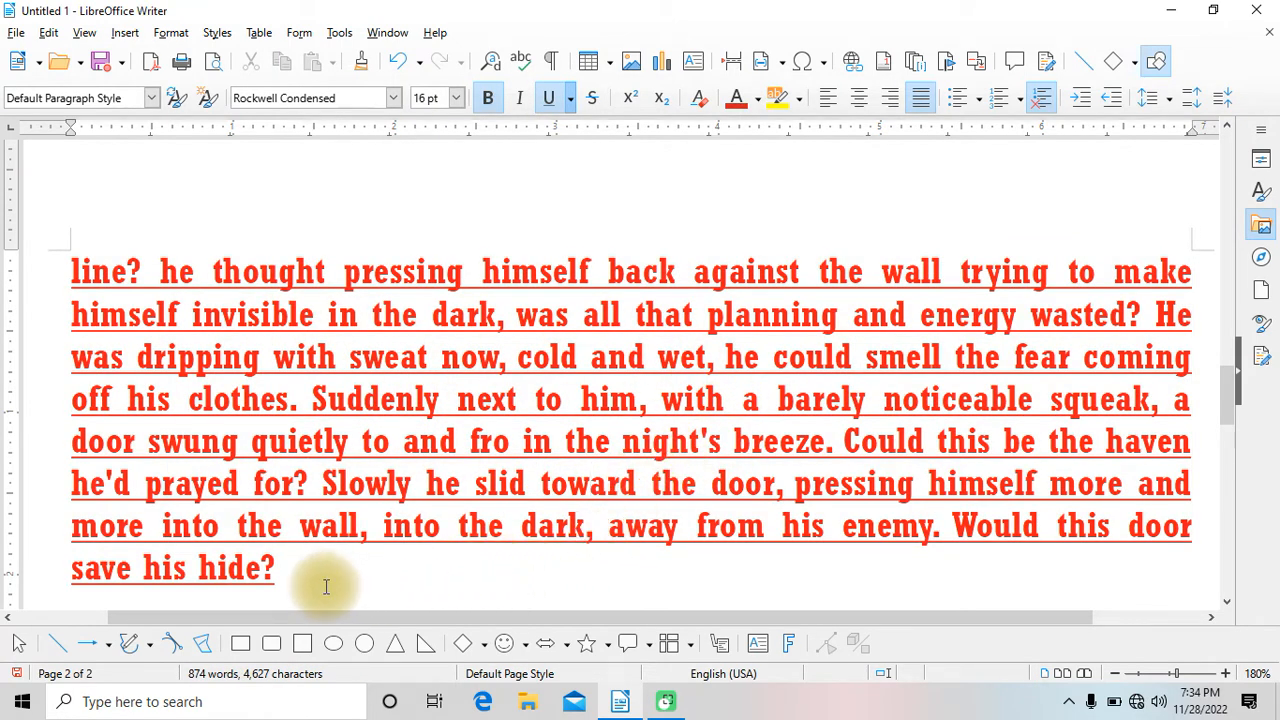
# Reselect the passage and apply the Outline and Shadow font effects to it, leaving Hidden off.
pyautogui.moveTo(274, 577); pyautogui.dragTo(80, 270)
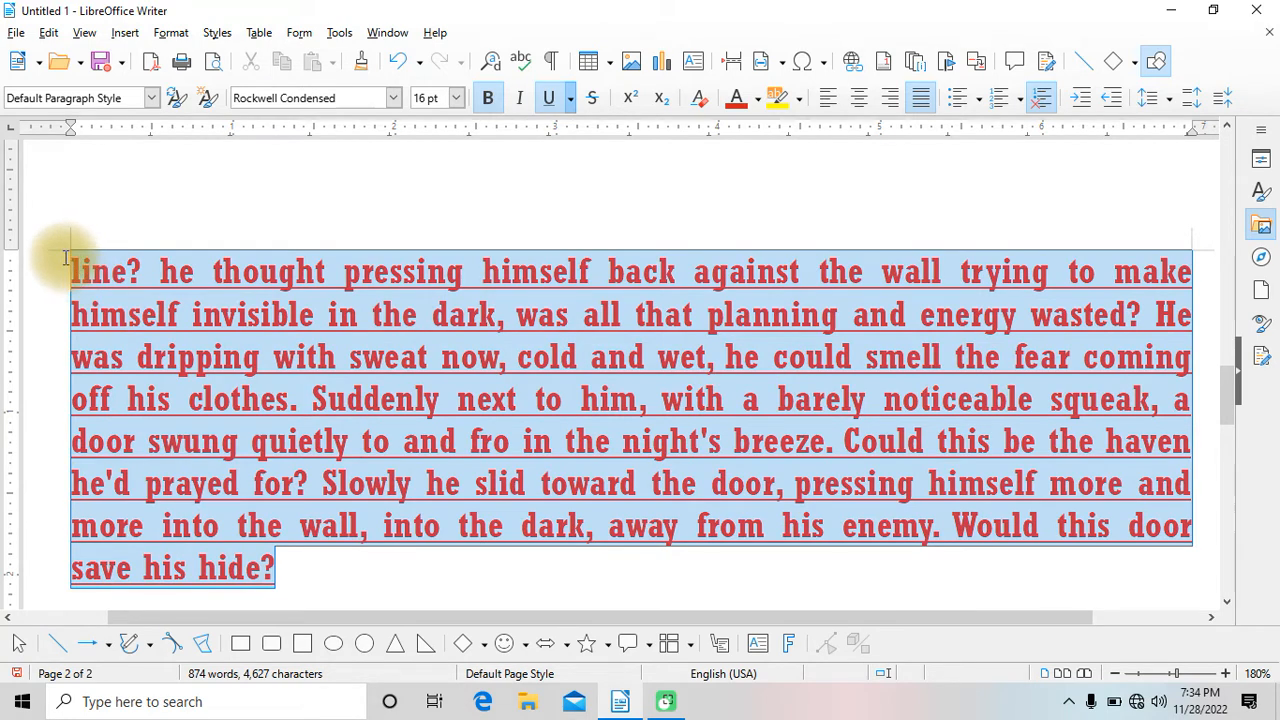
pyautogui.click(171, 32)
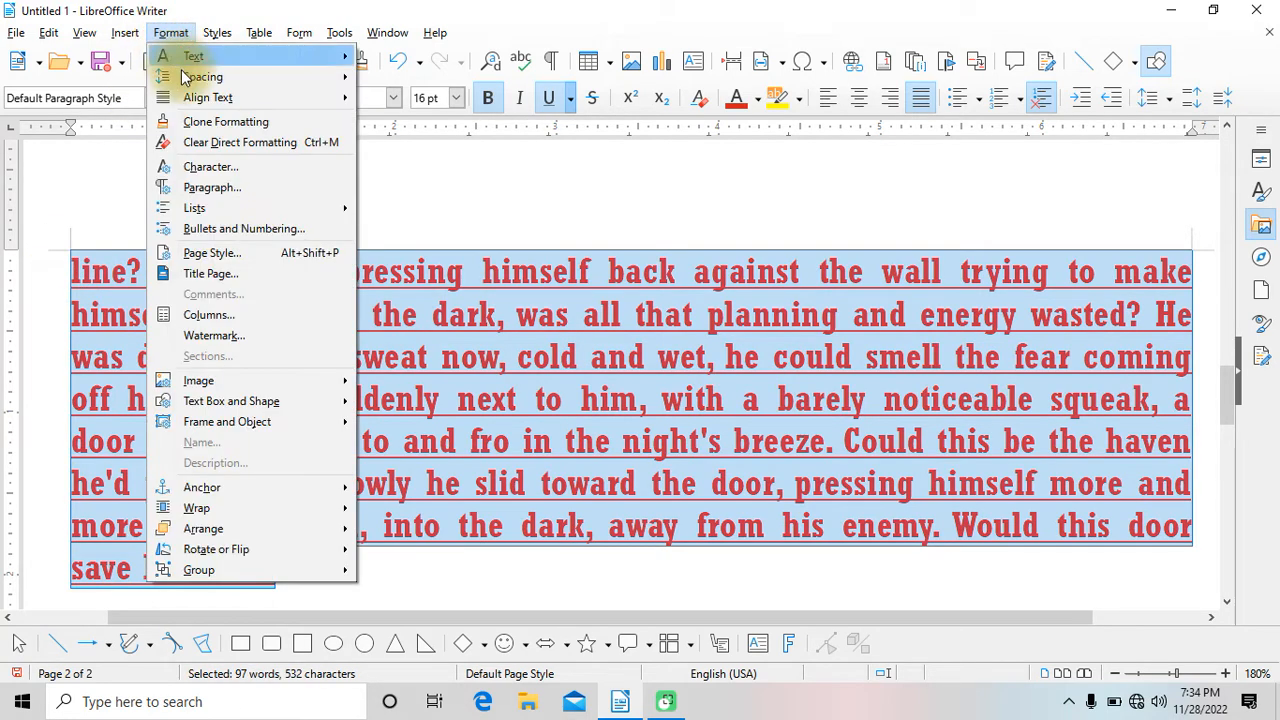
pyautogui.click(238, 167)
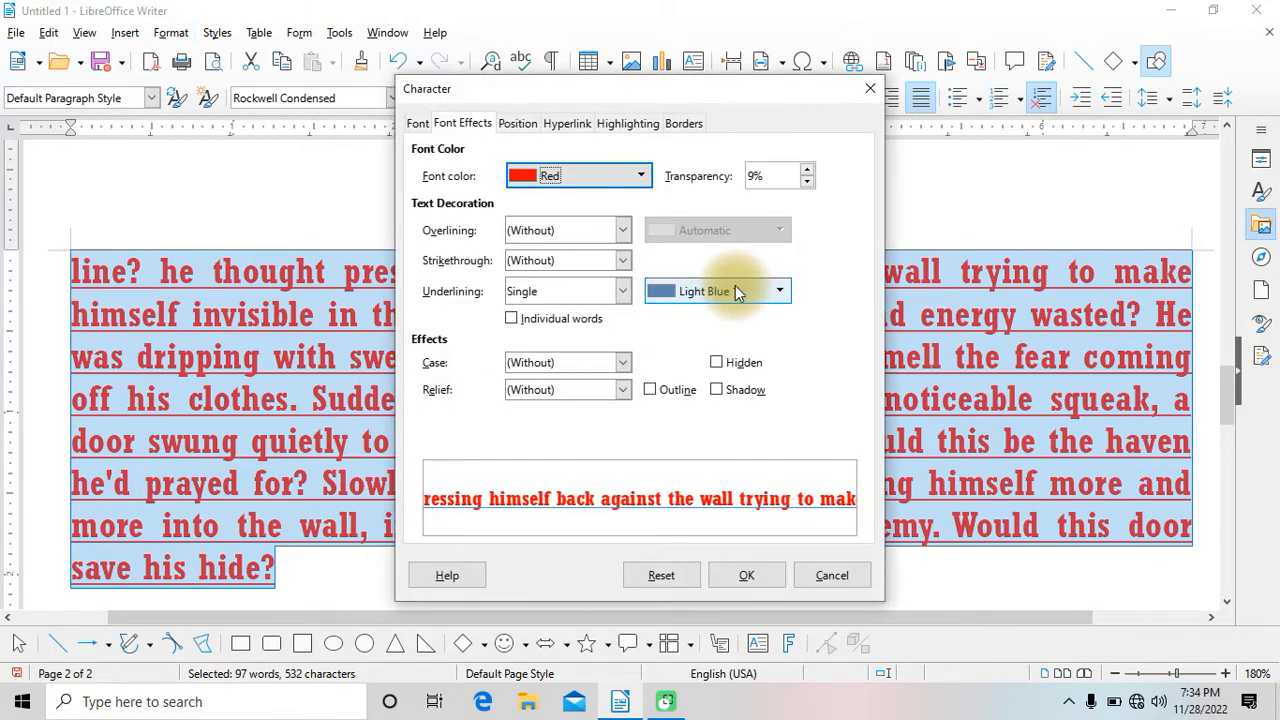
pyautogui.click(717, 363)
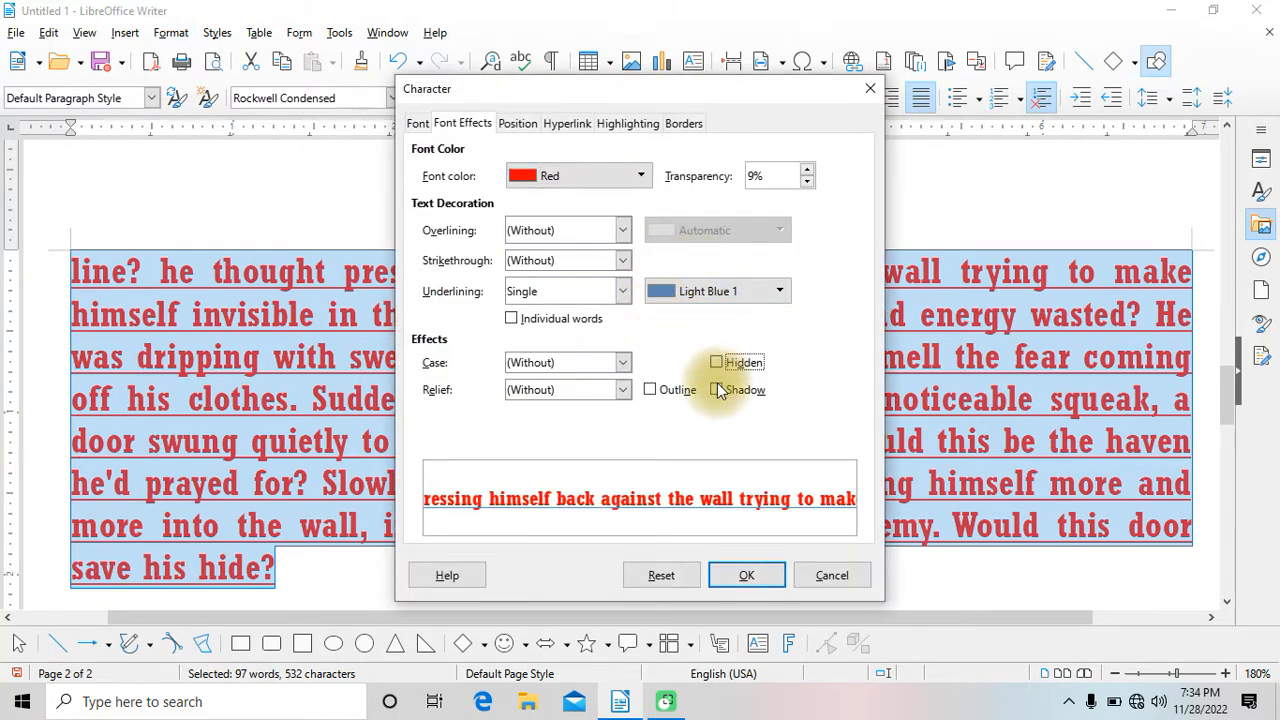
pyautogui.click(717, 390)
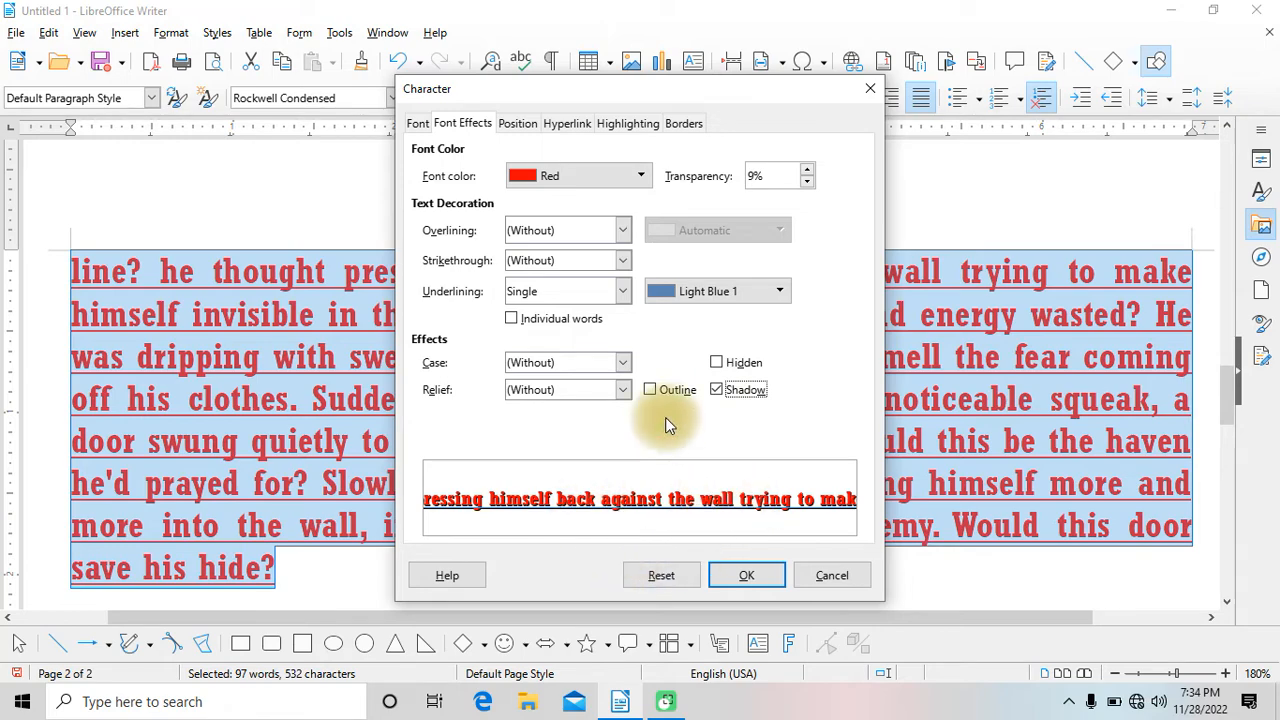
pyautogui.click(650, 390)
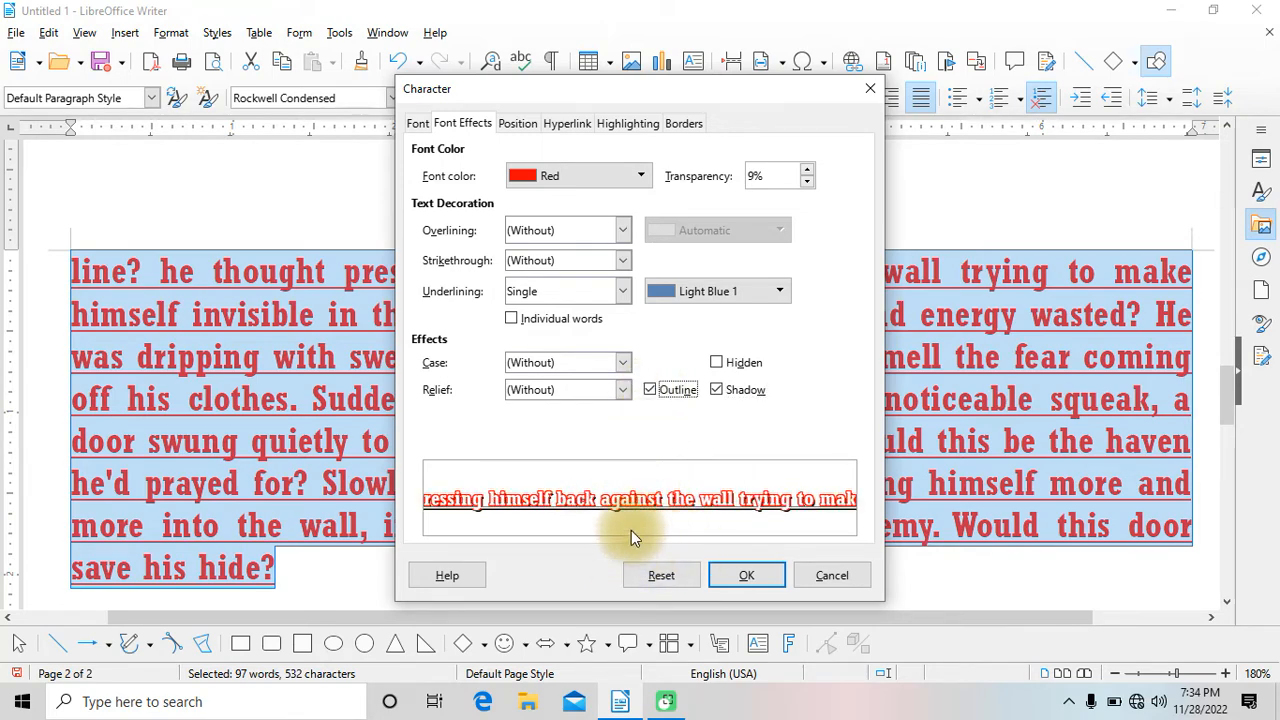
pyautogui.click(752, 572)
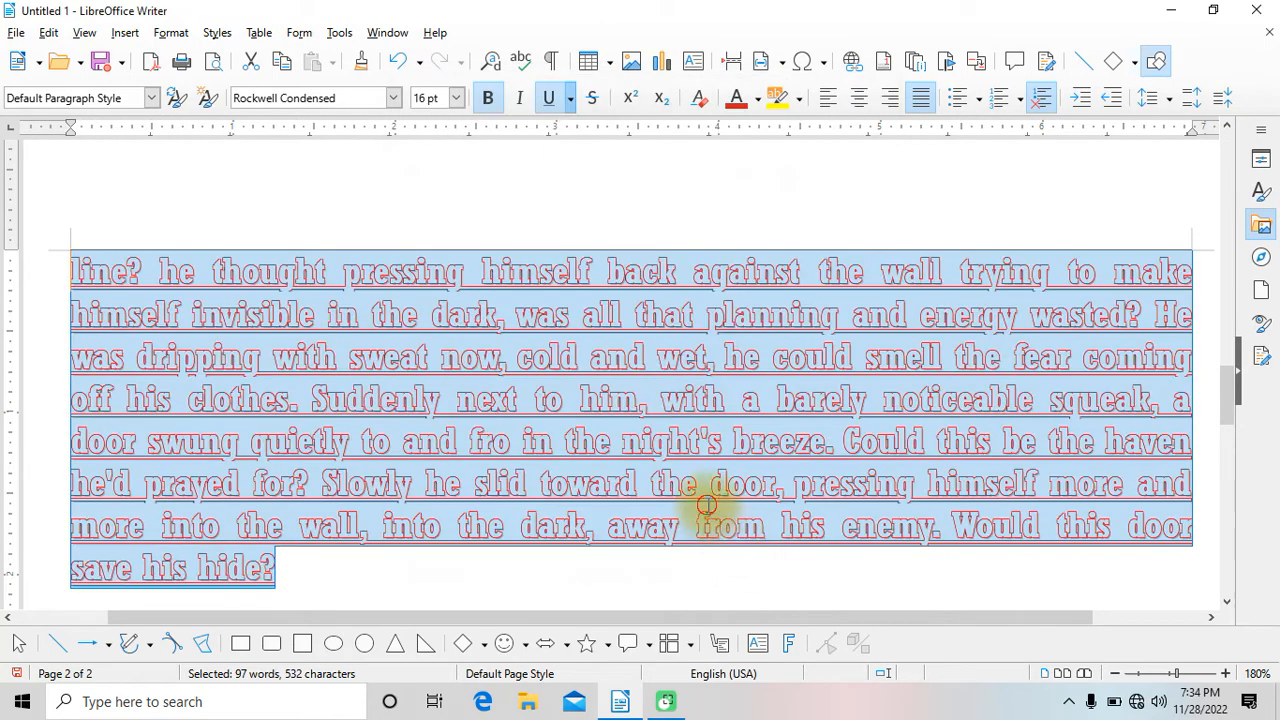
pyautogui.click(690, 485)
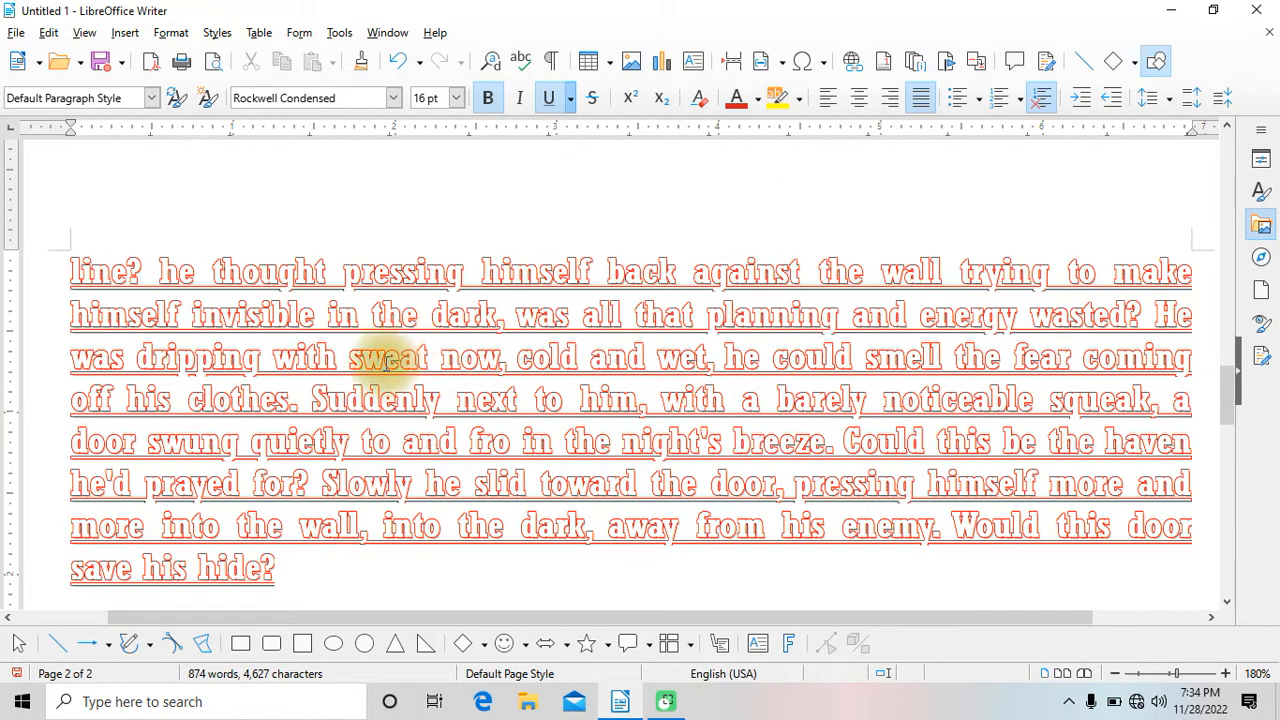
# Select the whole outlined passage again and bring up the formatting commands for it.
pyautogui.moveTo(285, 568); pyautogui.dragTo(78, 275)
pyautogui.click(171, 32)
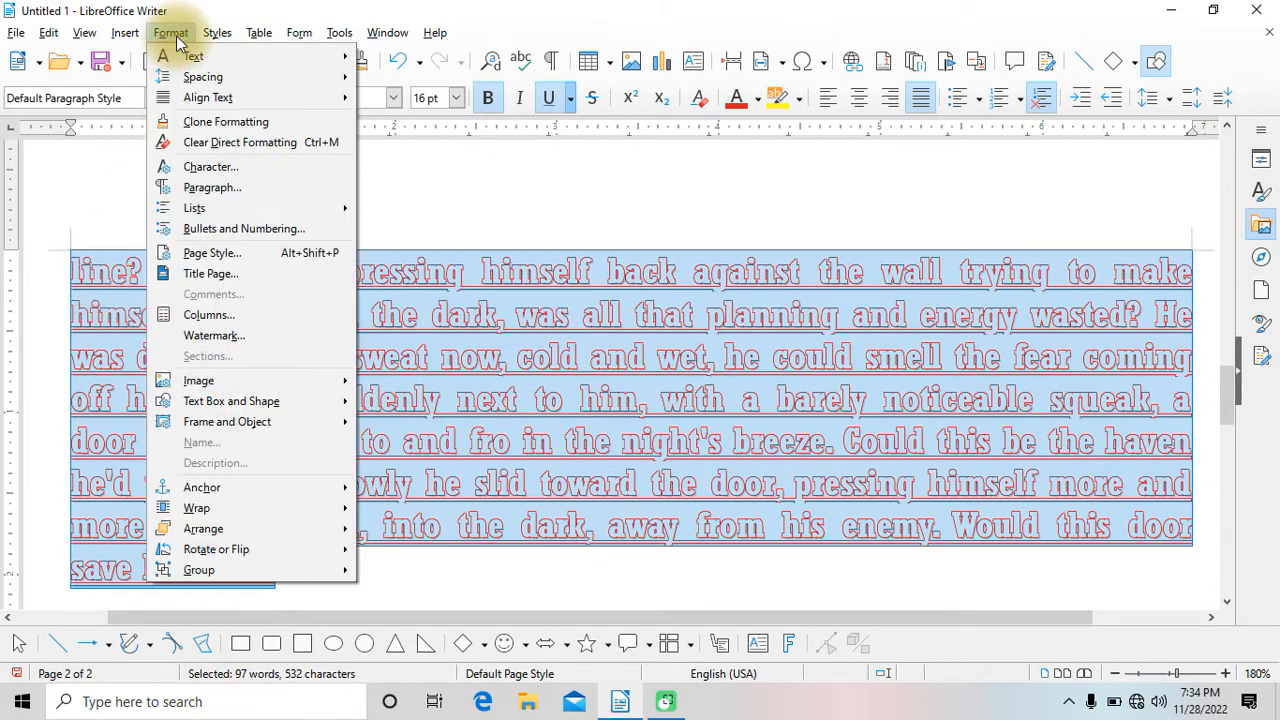
# Set the selected paragraph's font color to Automatic and turn off its outline and shadow effects.
pyautogui.click(242, 164)
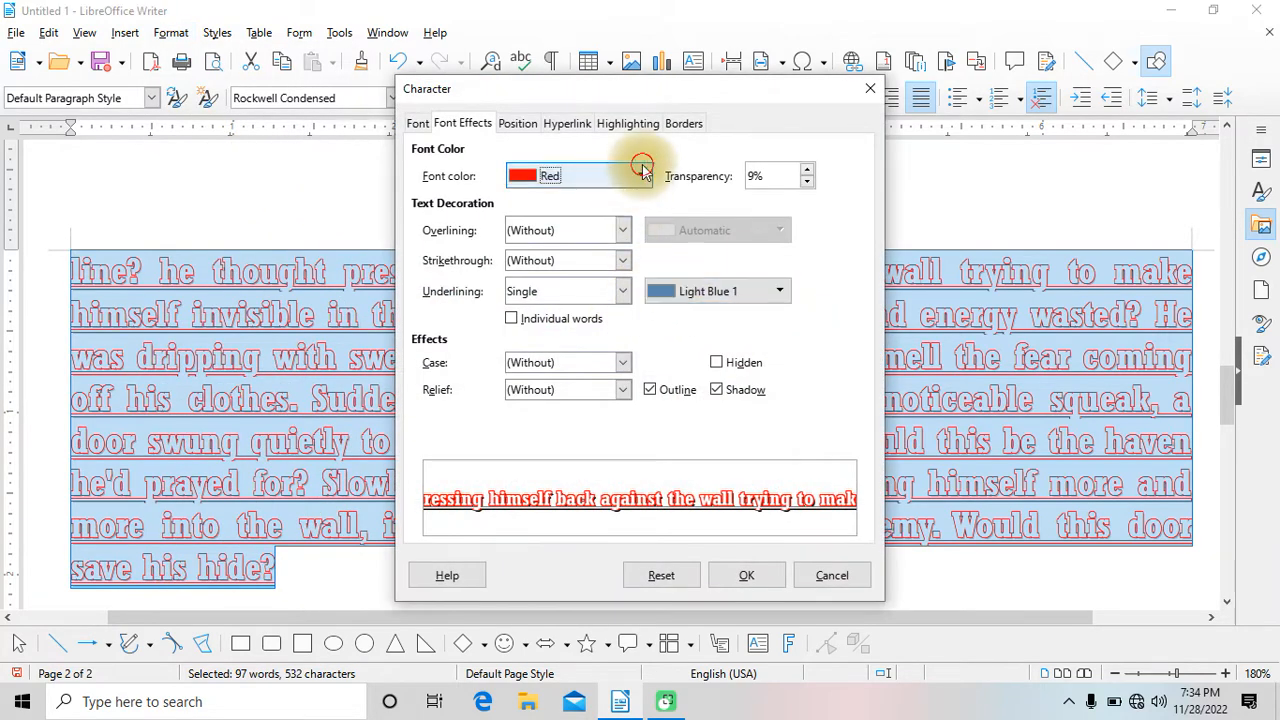
pyautogui.click(641, 177)
pyautogui.click(578, 209)
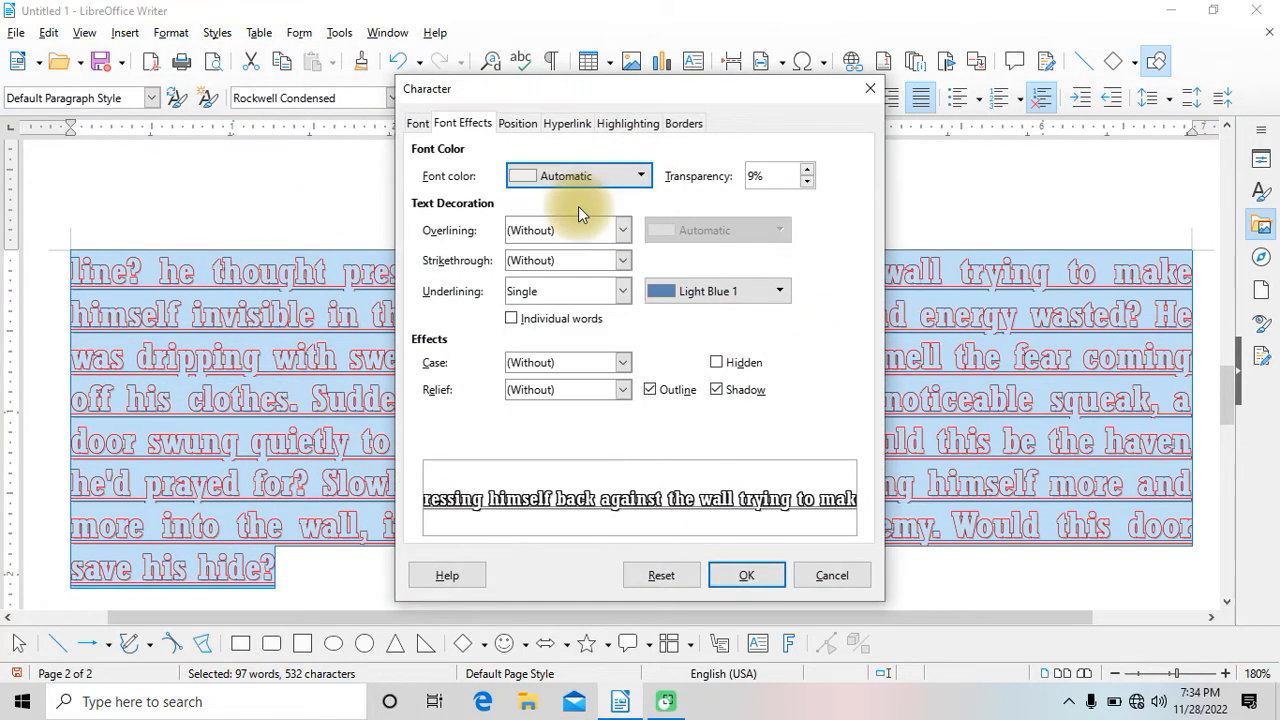
pyautogui.click(691, 388)
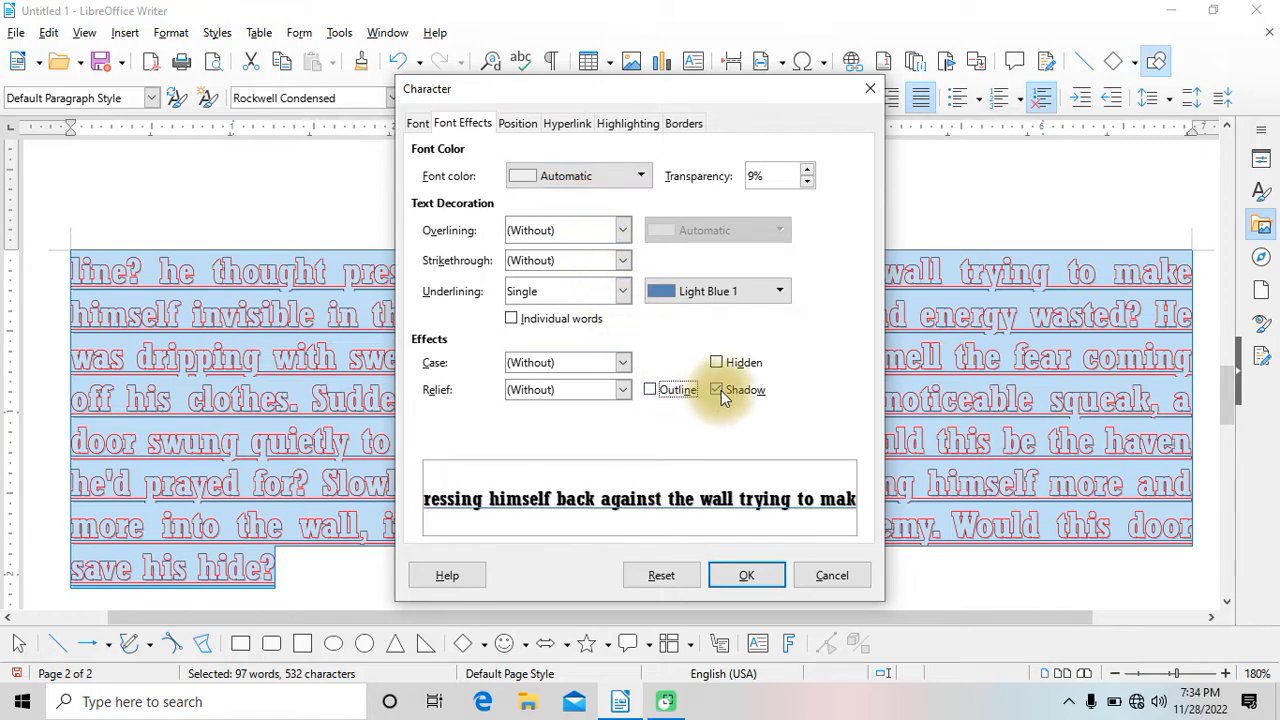
pyautogui.click(719, 390)
# Set the paragraph's underlining to (Without), apply the character formatting and deselect the text.
pyautogui.click(619, 262)
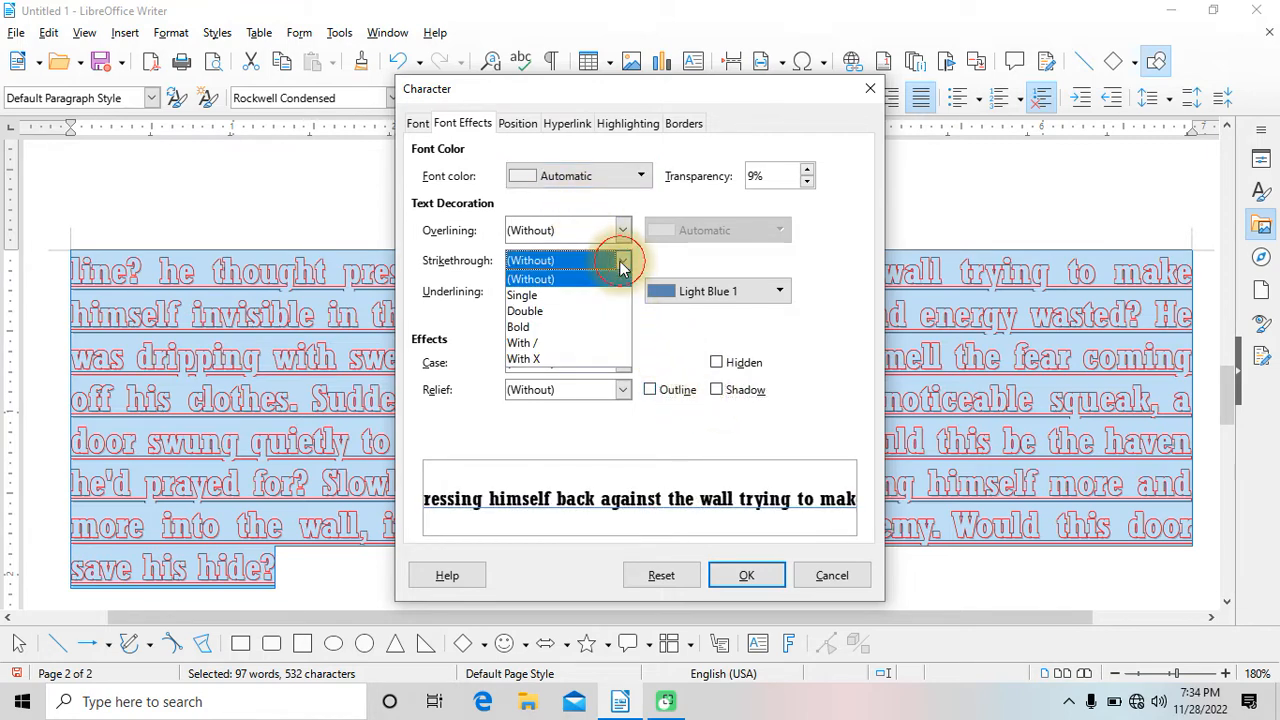
pyautogui.click(670, 312)
pyautogui.click(627, 291)
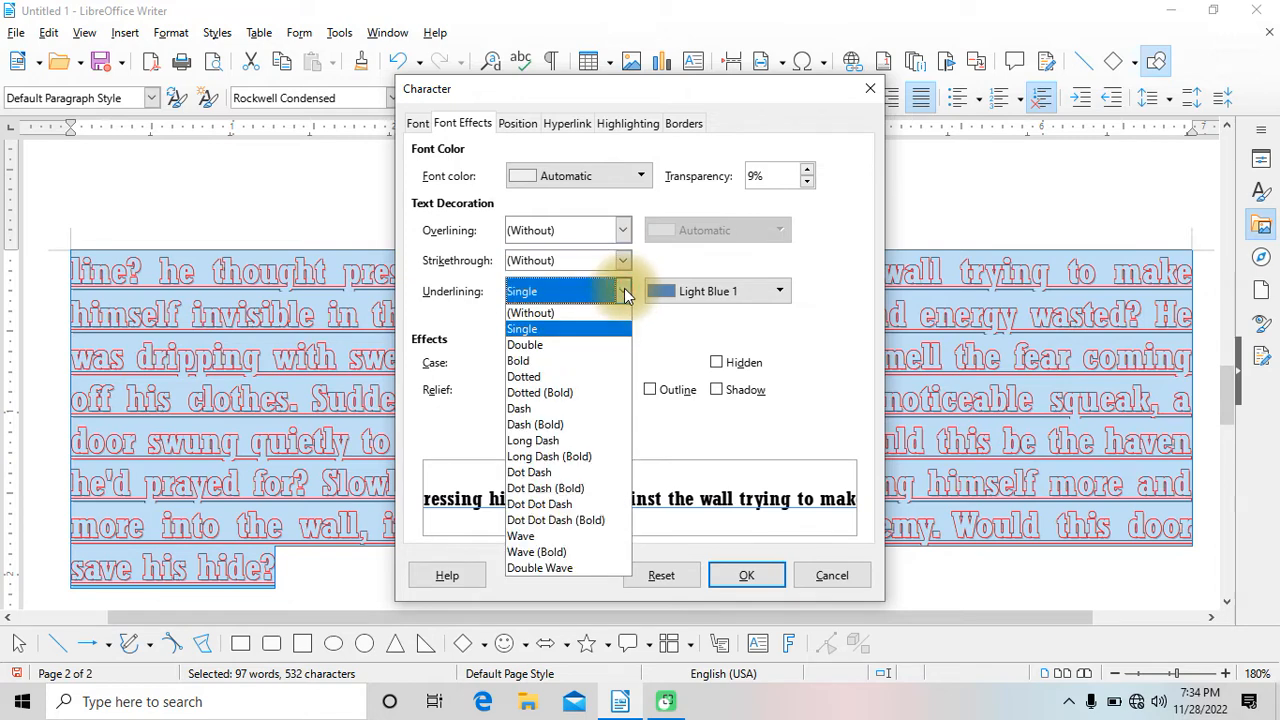
pyautogui.click(600, 309)
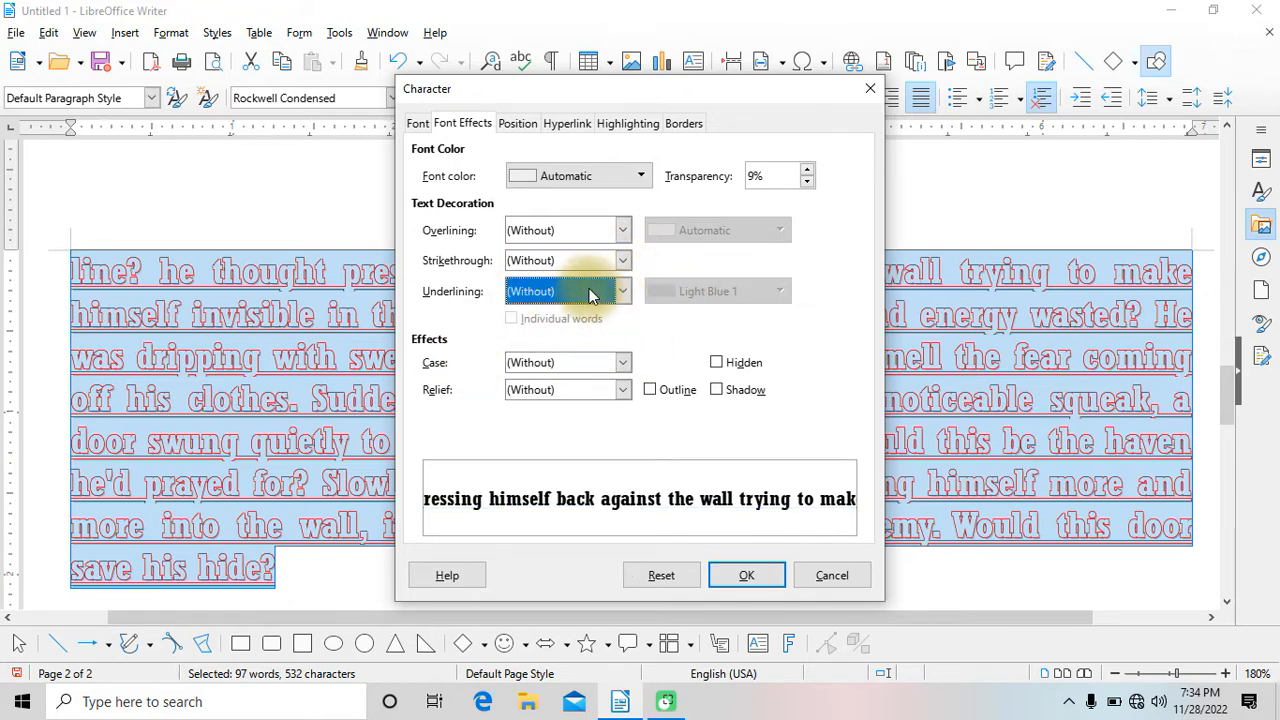
pyautogui.click(729, 578)
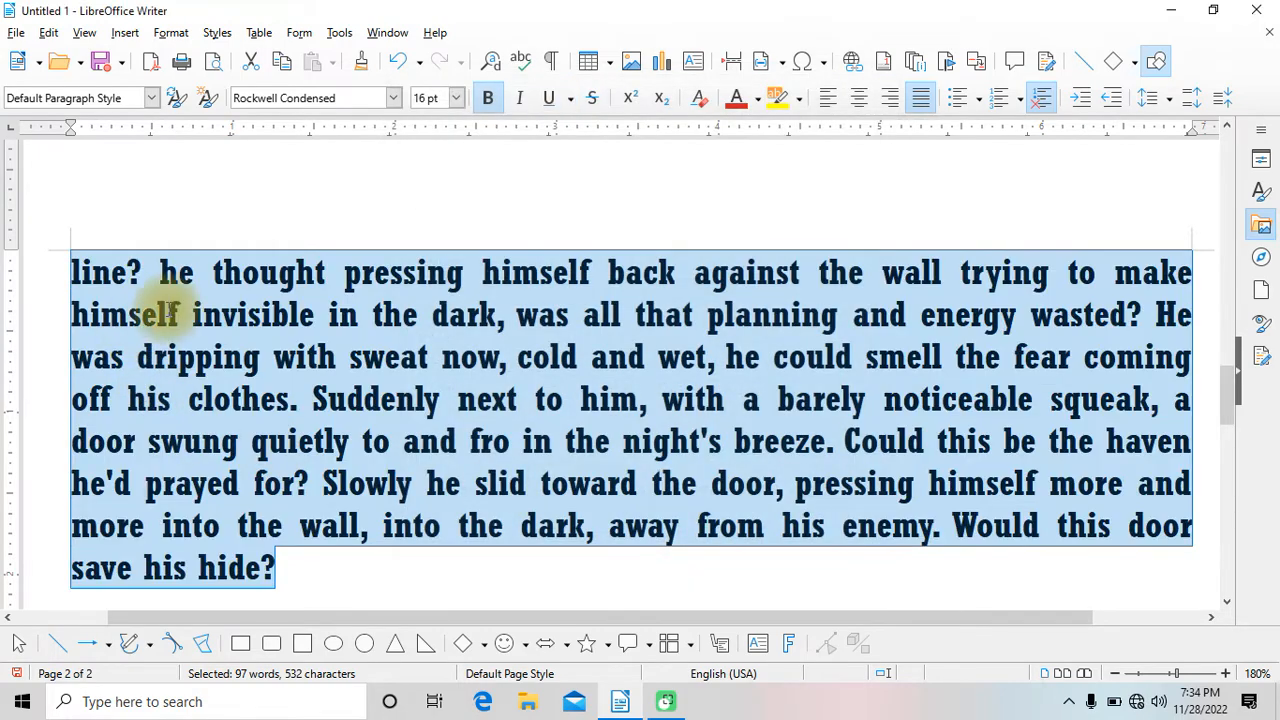
pyautogui.click(354, 440)
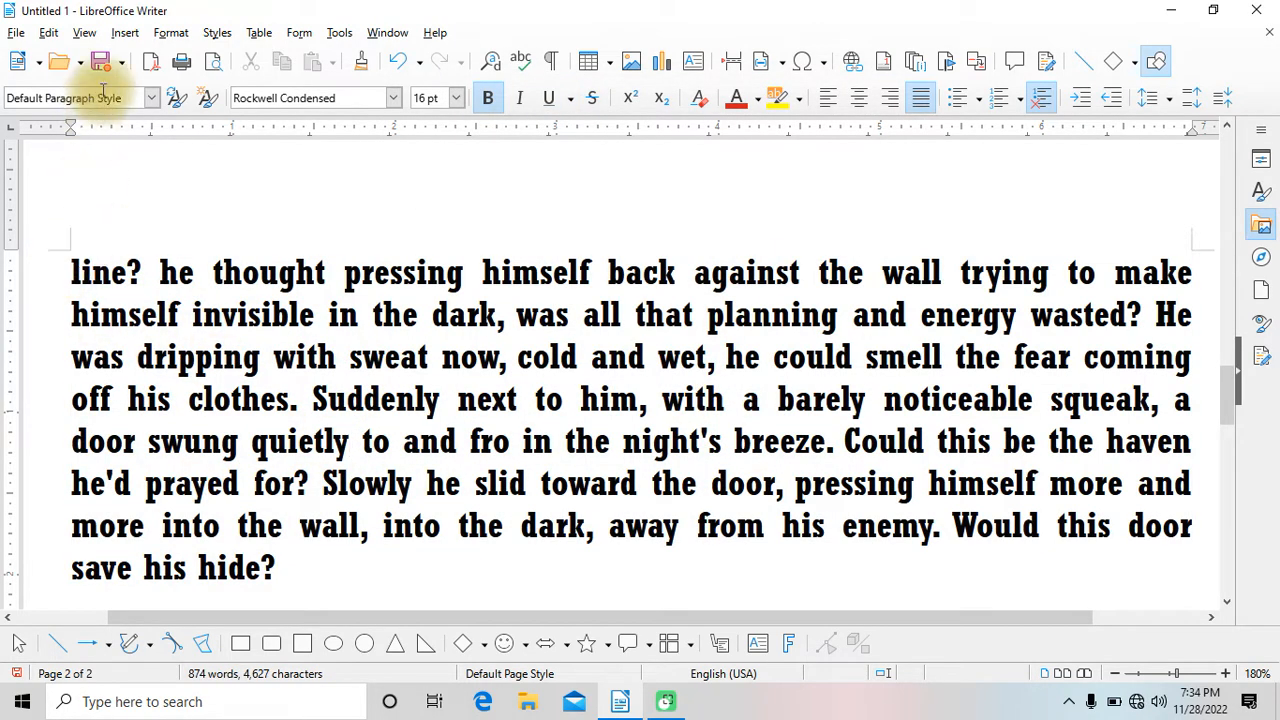
pyautogui.moveTo(72, 262); pyautogui.dragTo(329, 569)
pyautogui.click(125, 33)
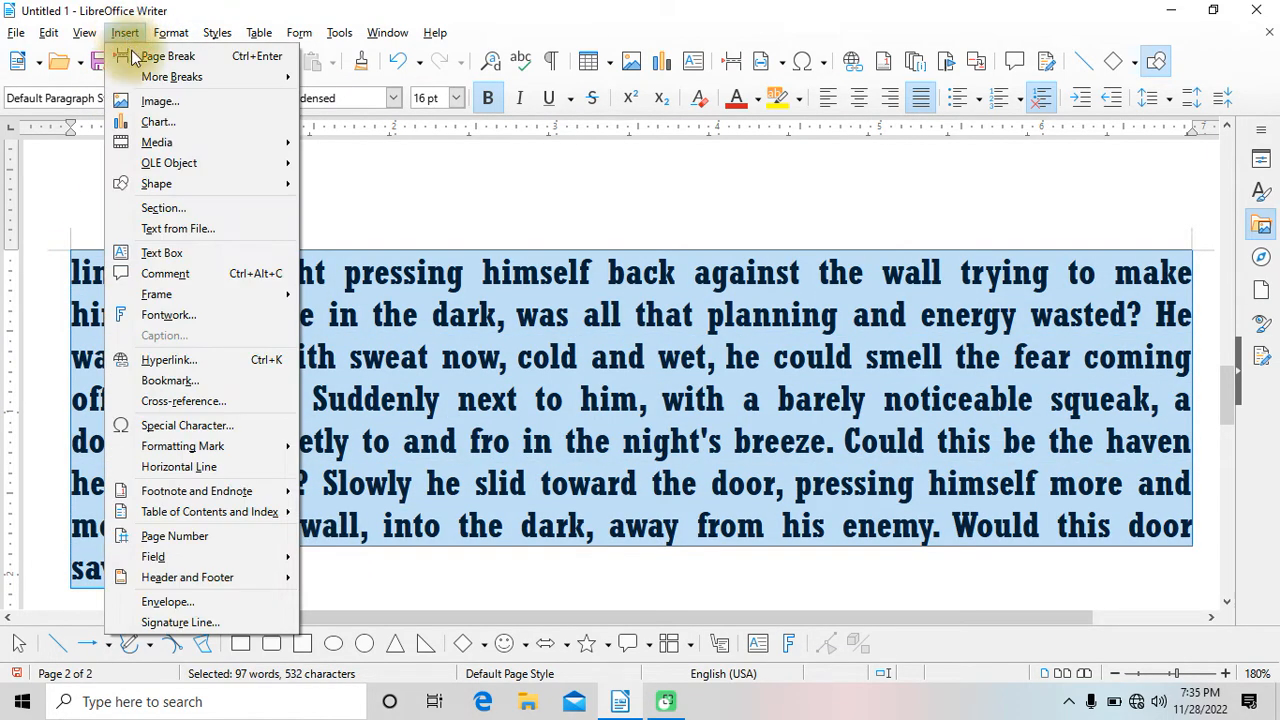
pyautogui.moveTo(171, 33)
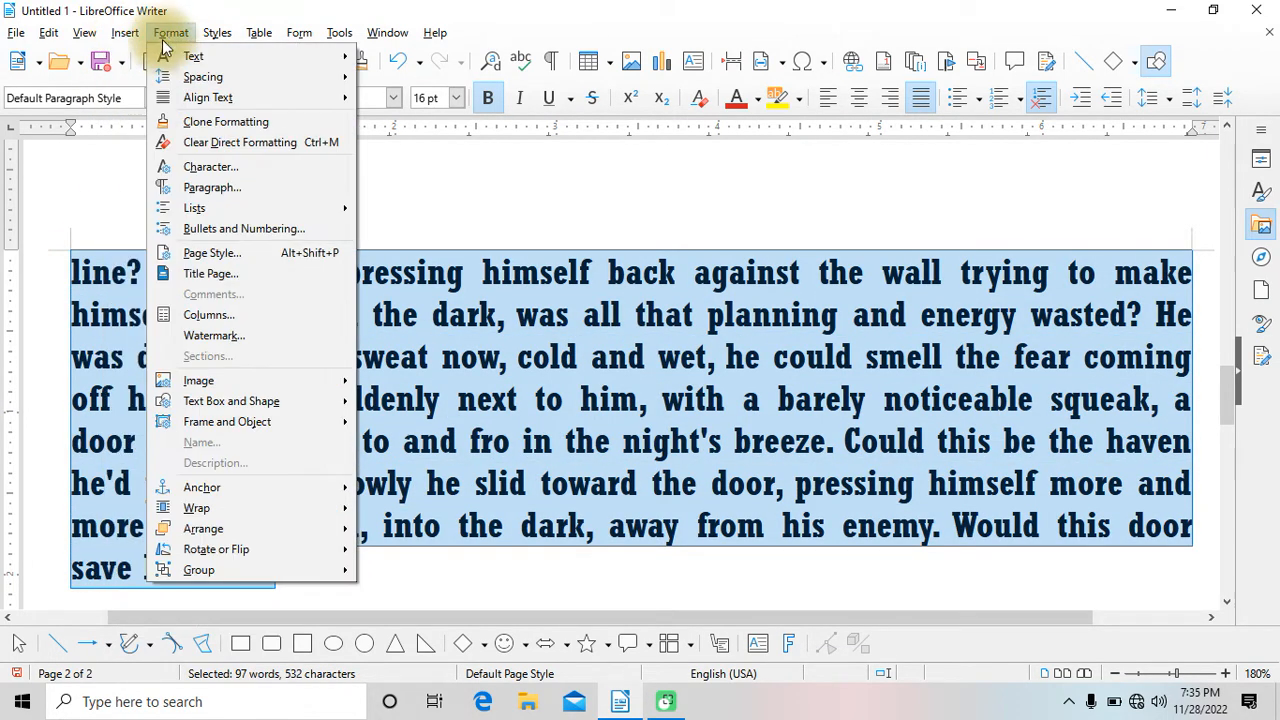
pyautogui.click(205, 166)
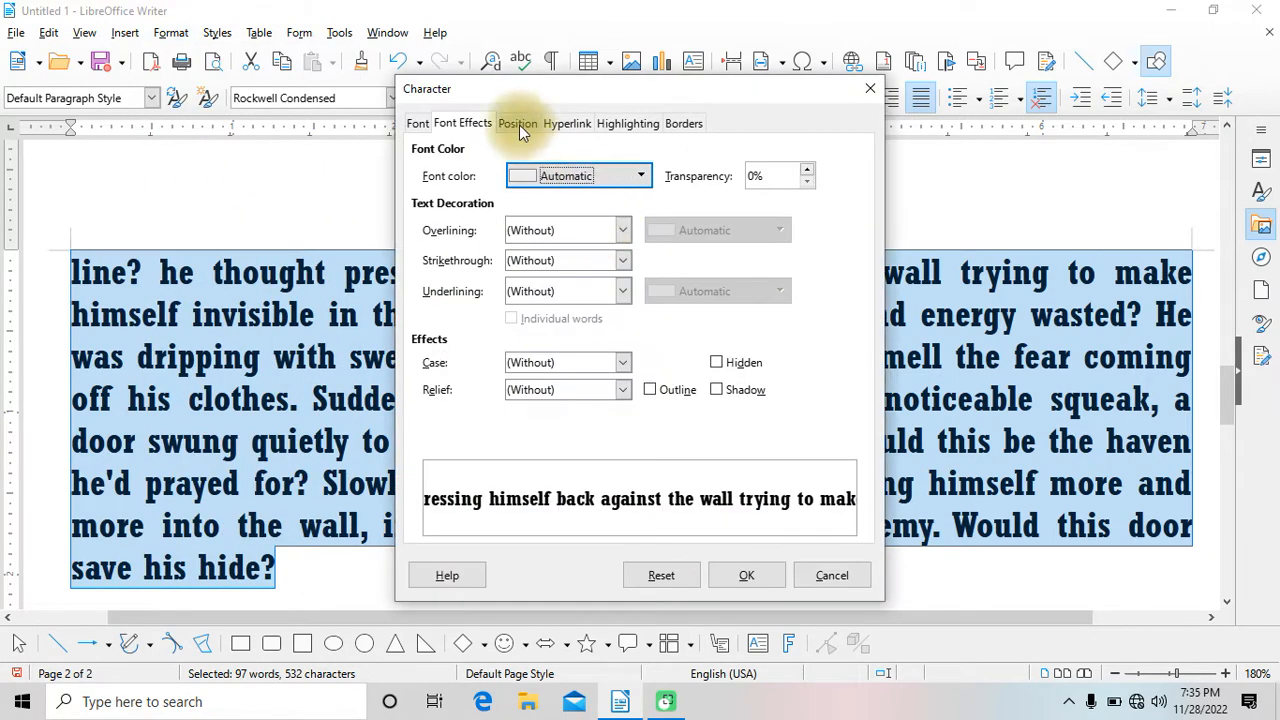
pyautogui.click(517, 124)
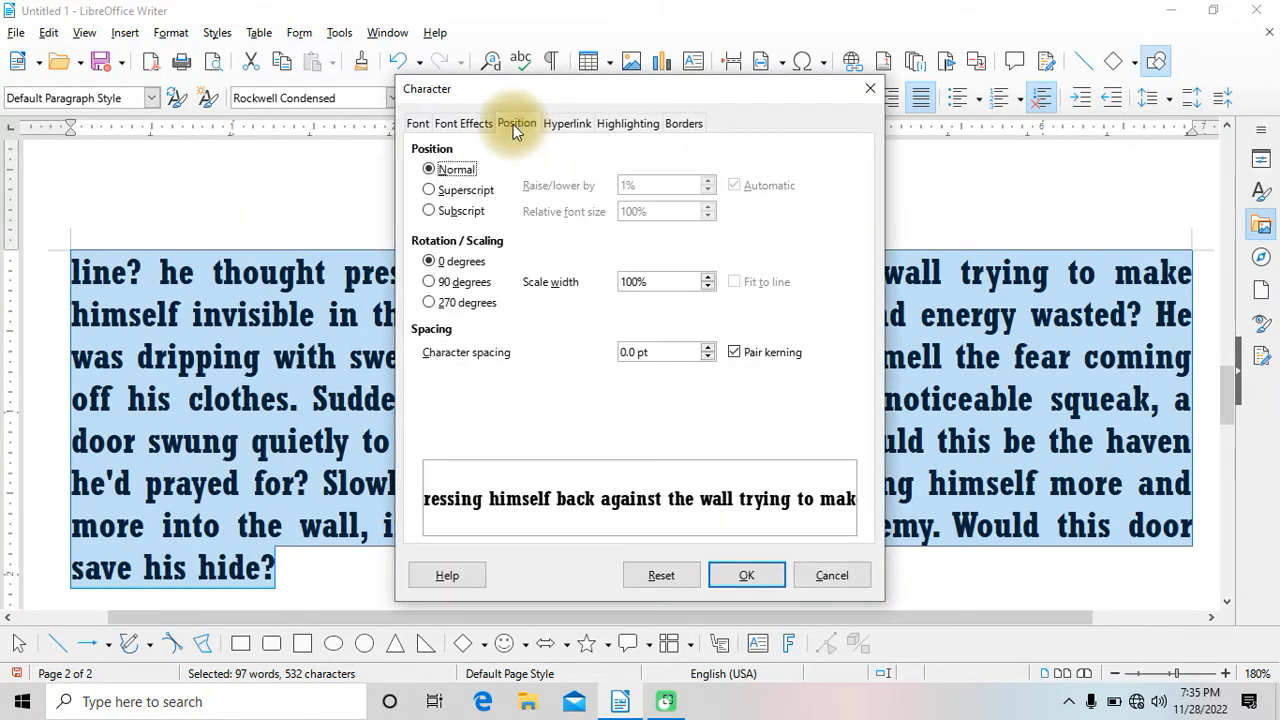
pyautogui.click(429, 191)
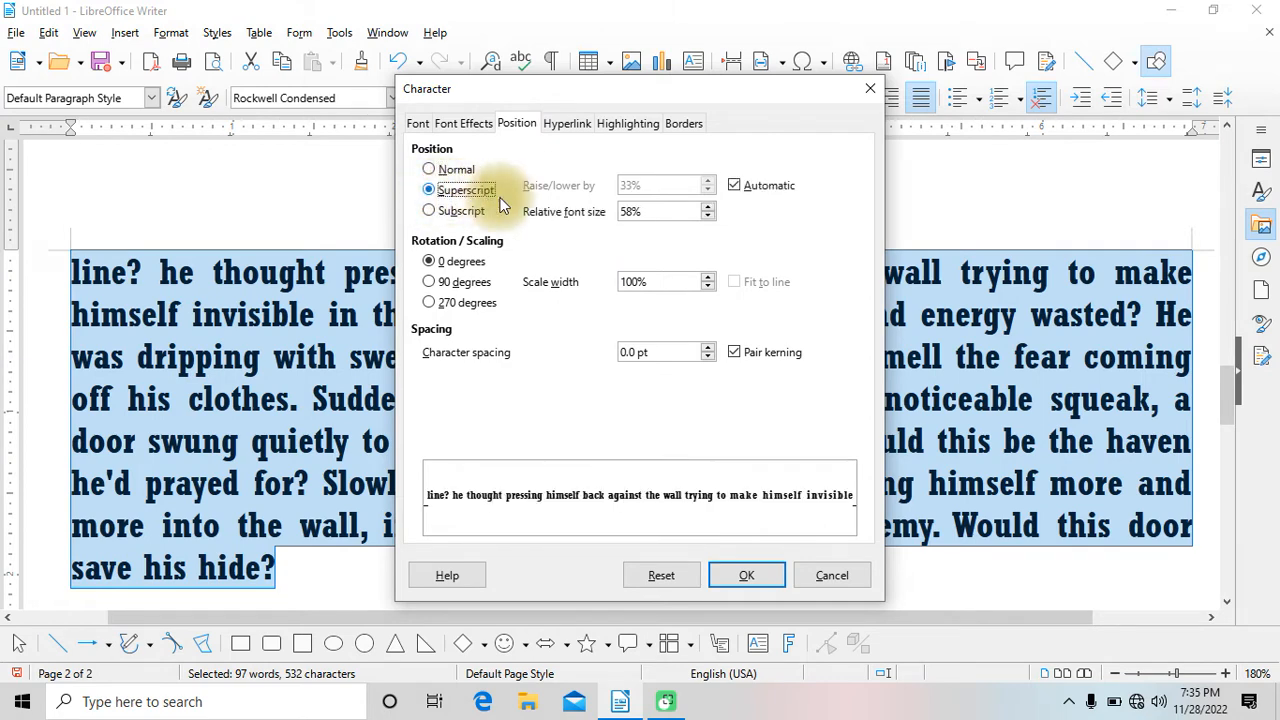
pyautogui.click(865, 89)
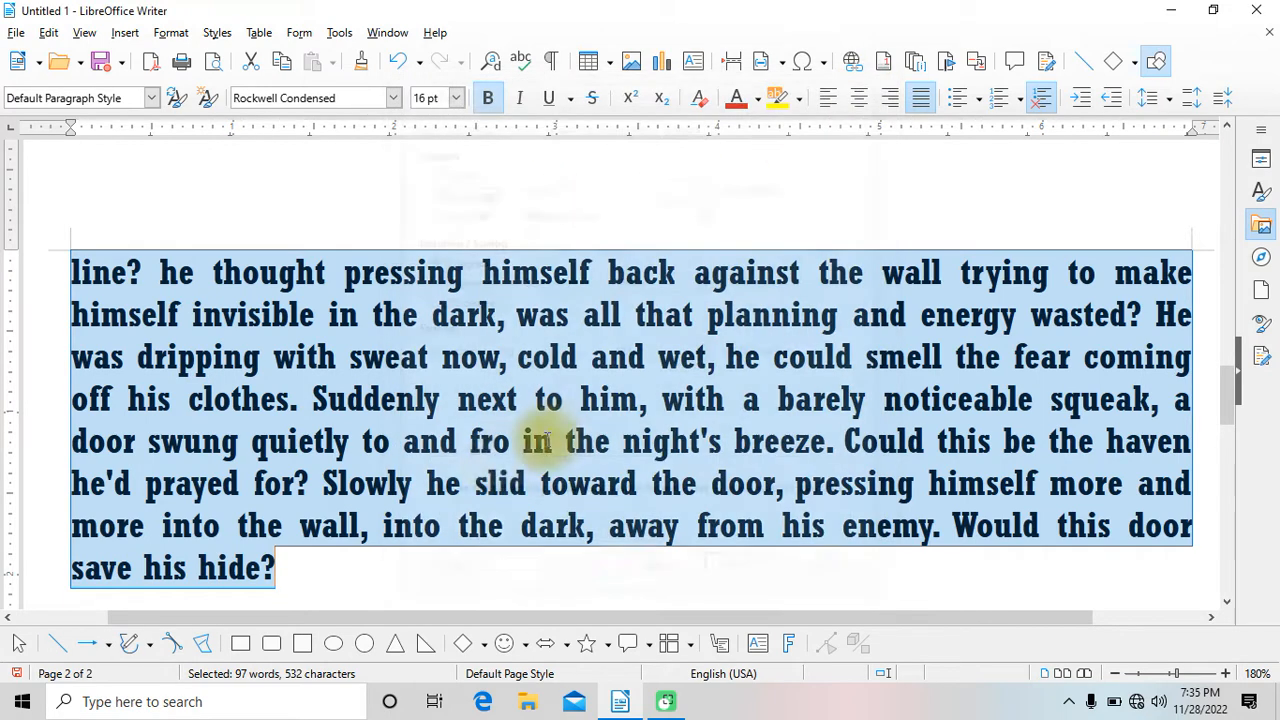
# Enter H2SO4 on a new line below the last paragraph and clear its direct formatting.
pyautogui.scroll(-2, 449, 500)
pyautogui.click(320, 451)
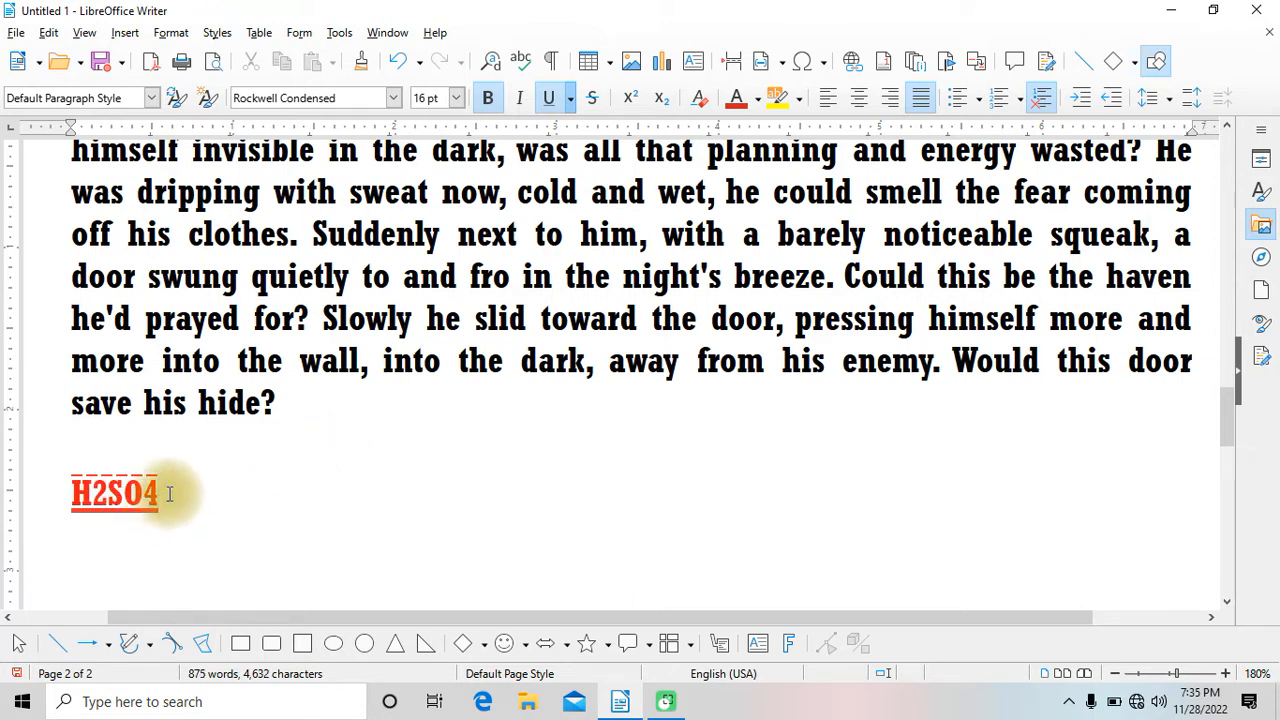
pyautogui.moveTo(170, 493); pyautogui.dragTo(55, 492)
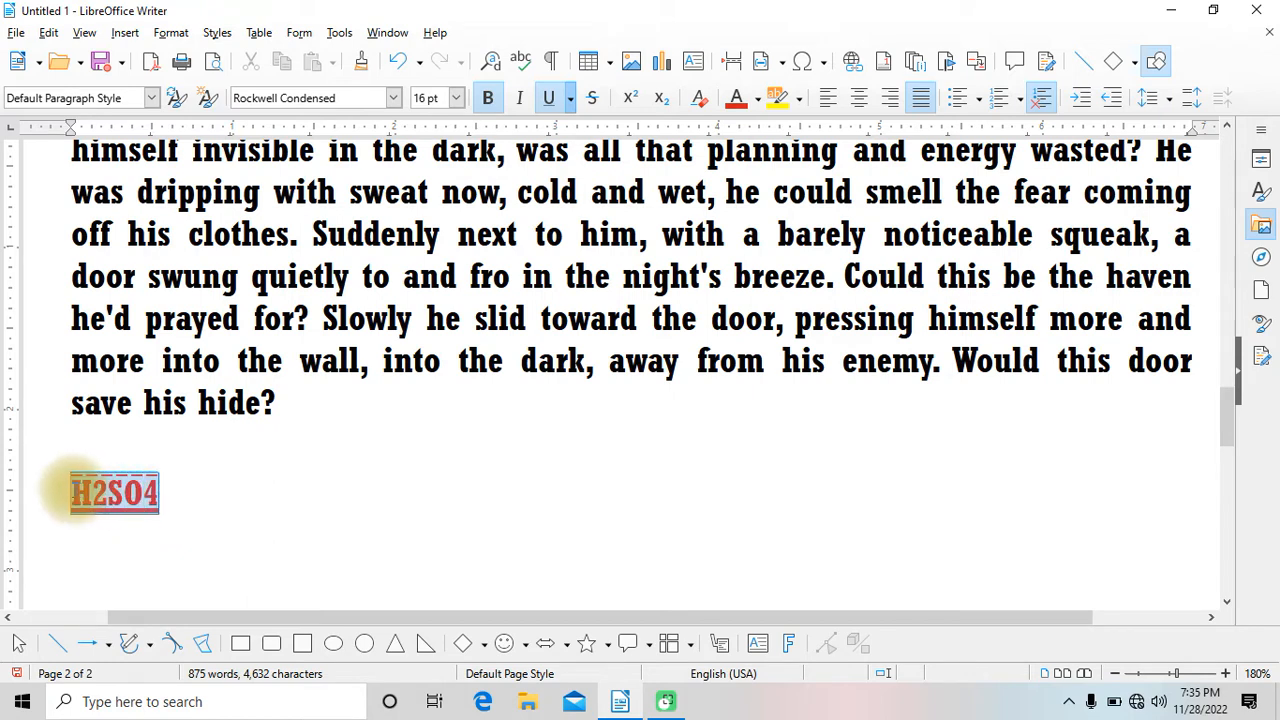
pyautogui.click(699, 95)
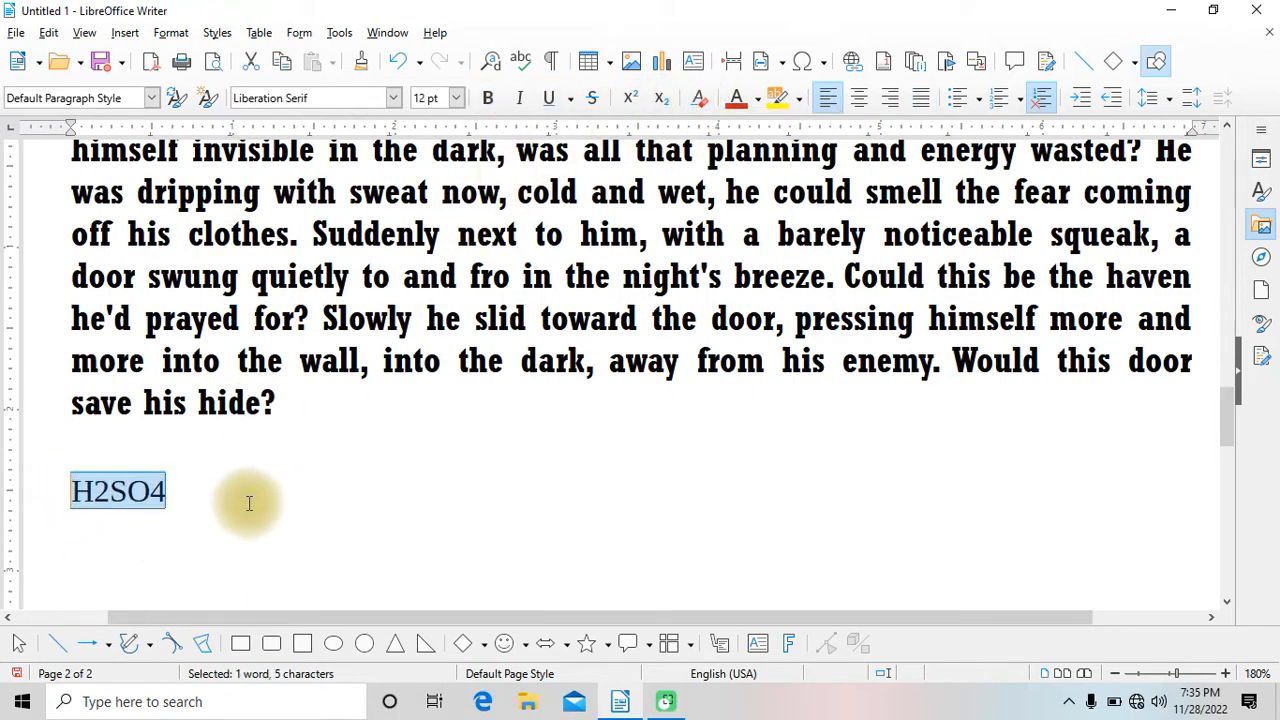
# Enlarge the H2SO4 text to 36 pt.
pyautogui.hotkey('ctrl', ']')
pyautogui.hotkey('ctrl', ']')
pyautogui.hotkey('ctrl', ']')
pyautogui.hotkey('ctrl', ']')
pyautogui.hotkey('ctrl', ']')
pyautogui.hotkey('ctrl', ']')
pyautogui.hotkey('ctrl', ']')
pyautogui.hotkey('ctrl', ']')
pyautogui.hotkey('ctrl', ']')
pyautogui.hotkey('ctrl', ']')
pyautogui.hotkey('ctrl', ']')
pyautogui.hotkey('ctrl', ']')
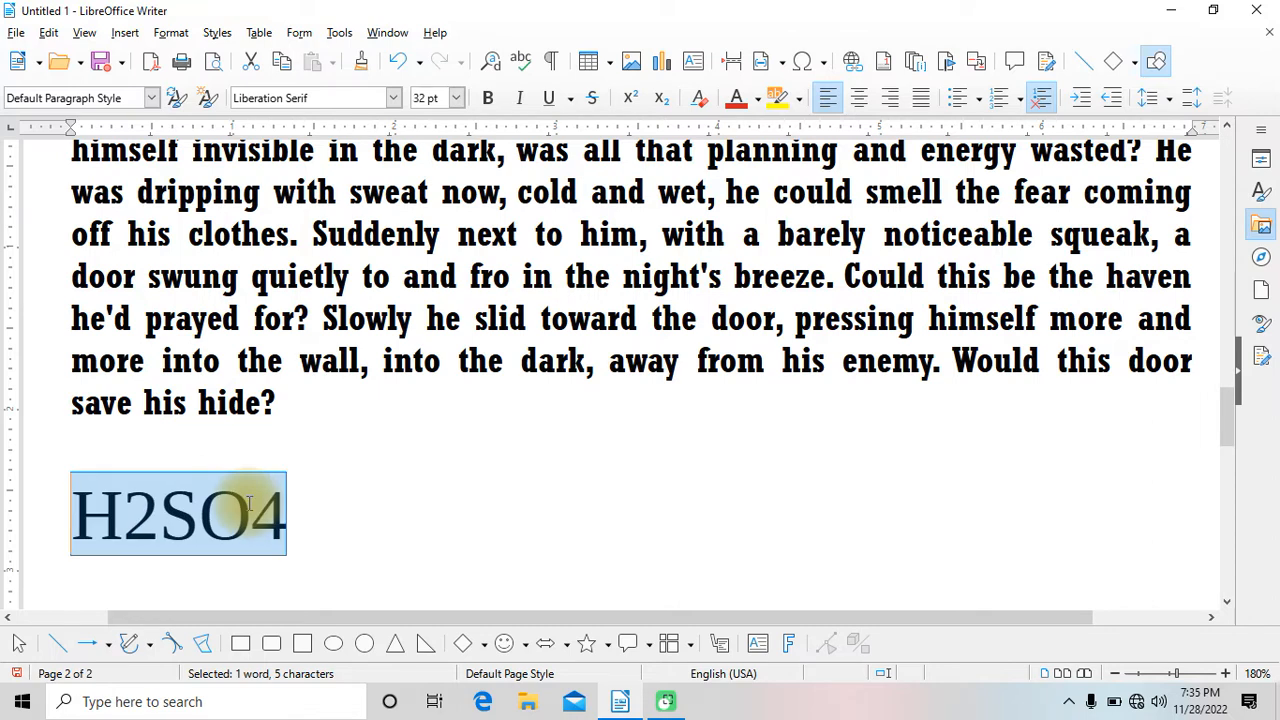
pyautogui.hotkey('ctrl', ']')
pyautogui.click(300, 502)
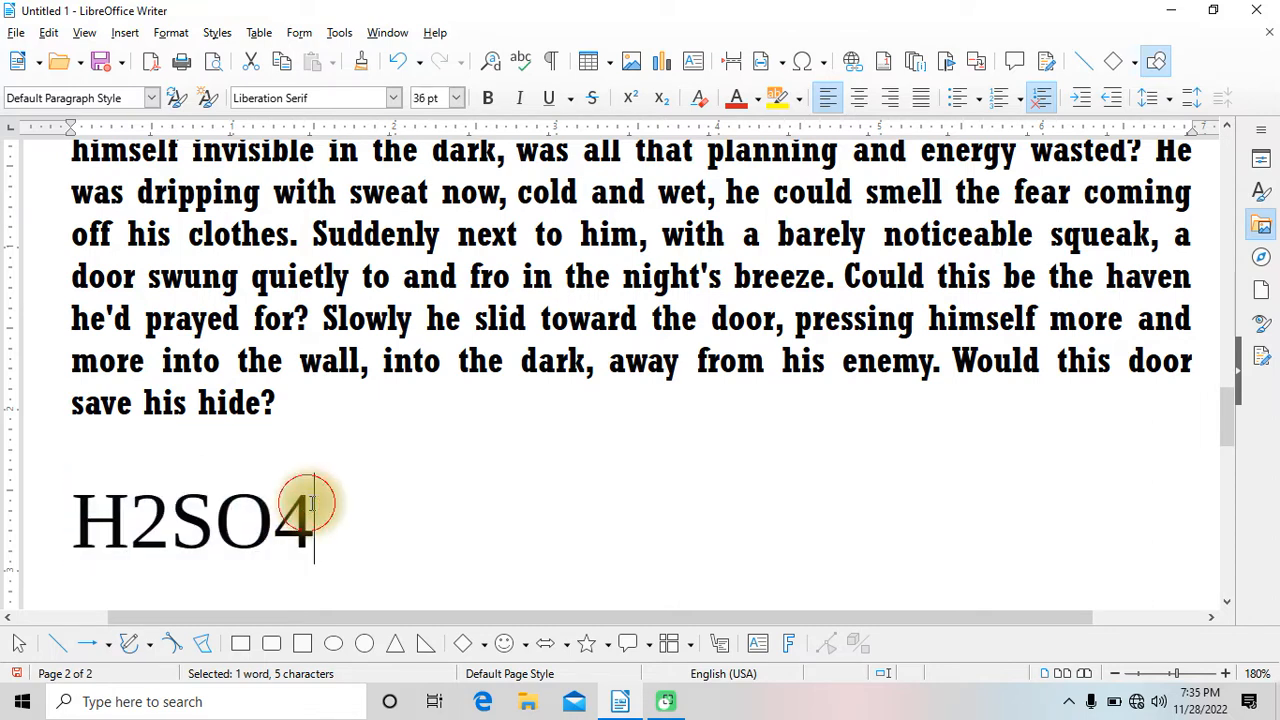
# Format the 4 at the end of H2SO4 as superscript.
pyautogui.hotkey('shift', 'Left')
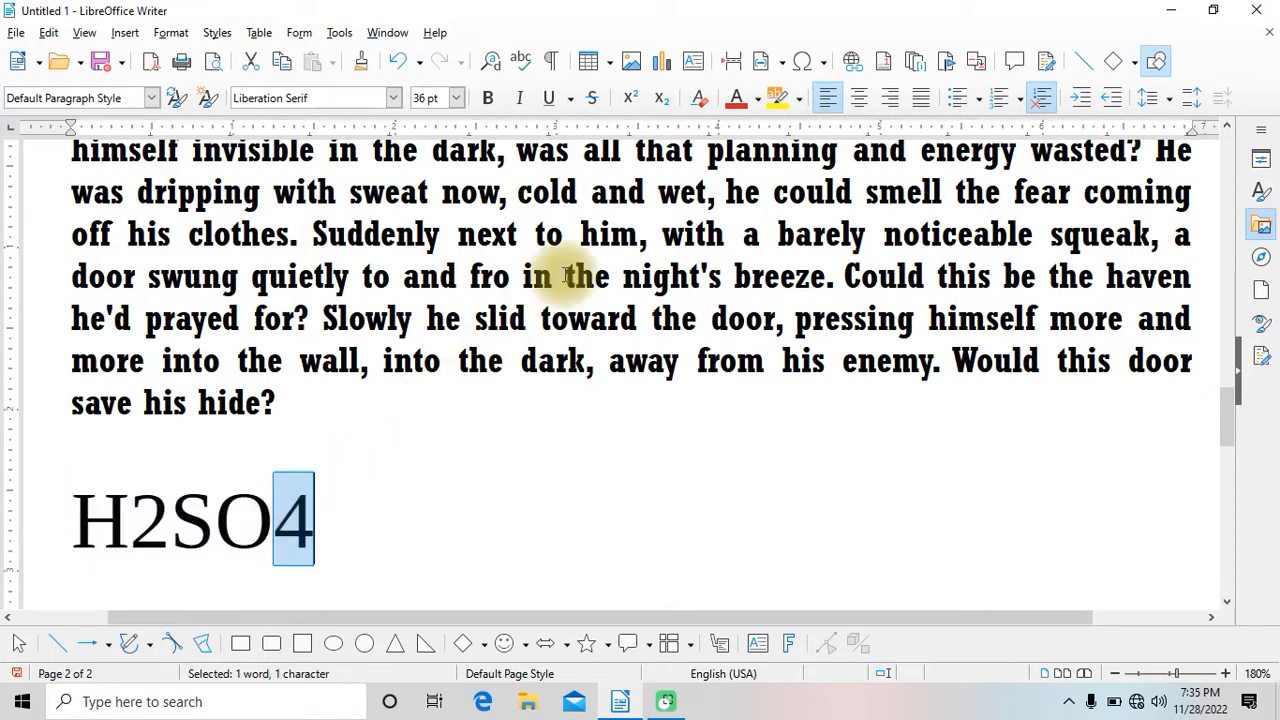
pyautogui.click(630, 97)
pyautogui.click(298, 521)
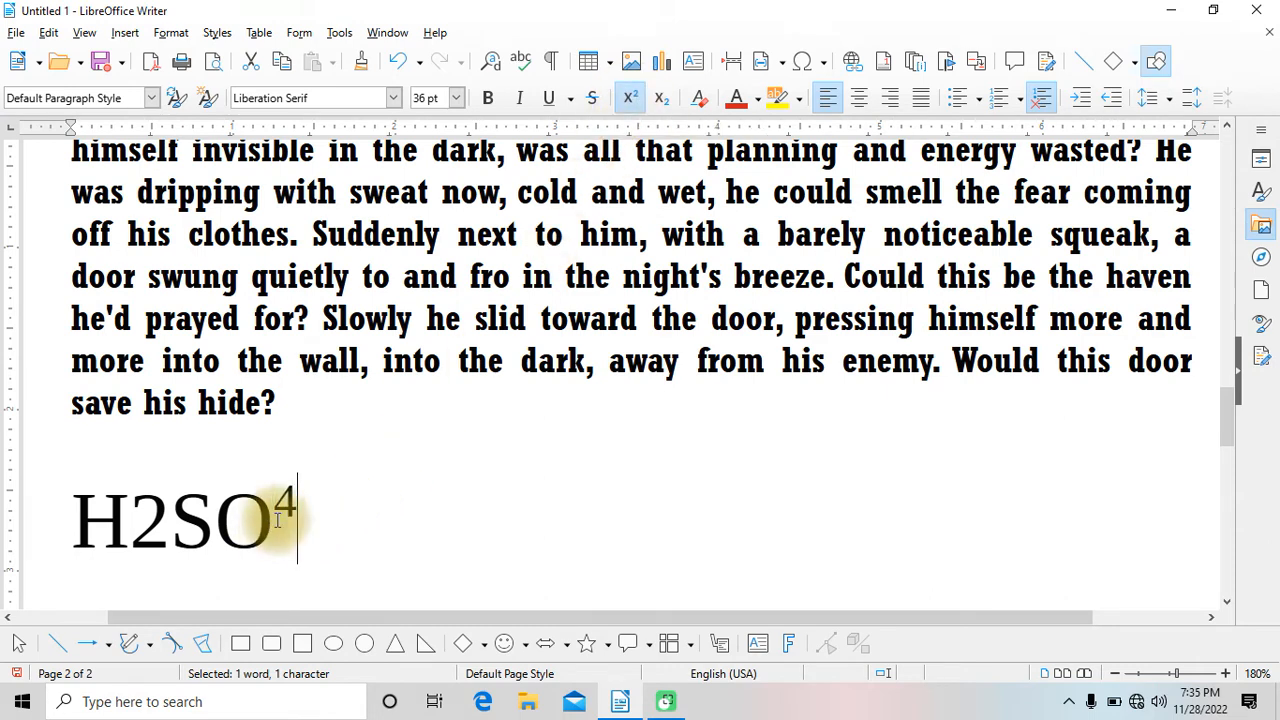
# Change the 4 in H2SO4 to subscript with a relative font size of 80%.
pyautogui.moveTo(272, 516); pyautogui.dragTo(298, 529)
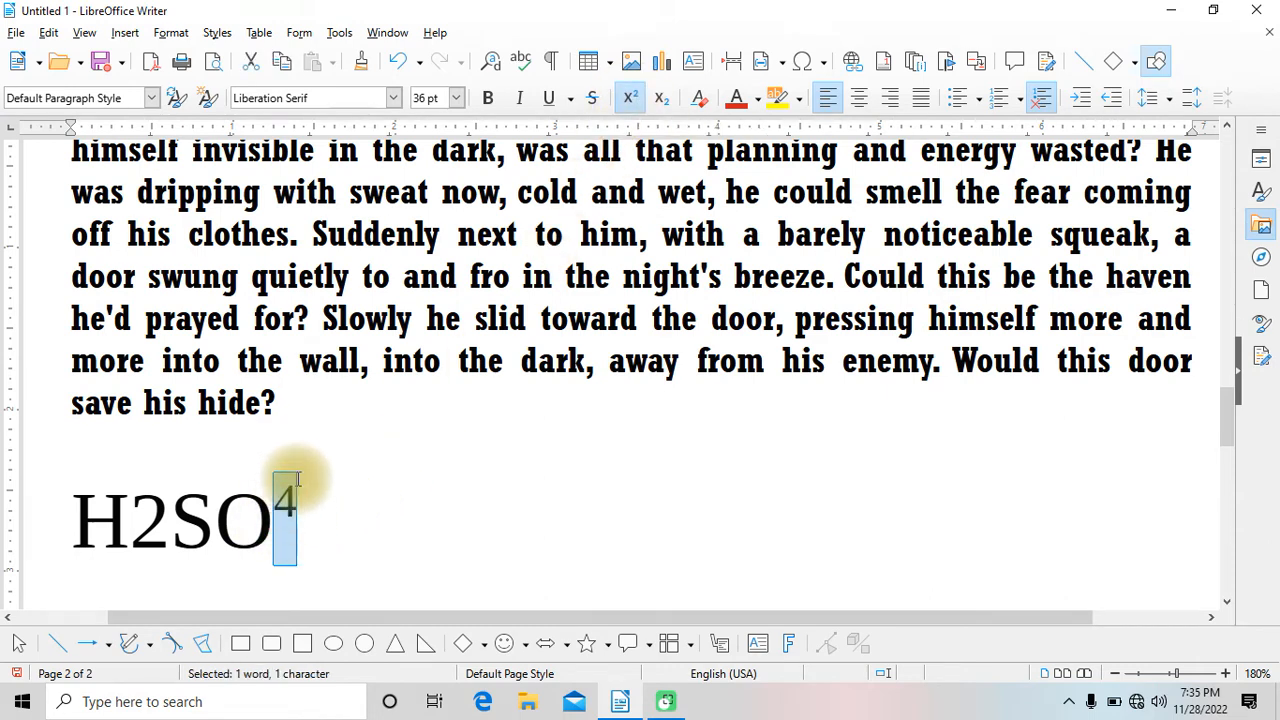
pyautogui.click(172, 33)
pyautogui.click(209, 168)
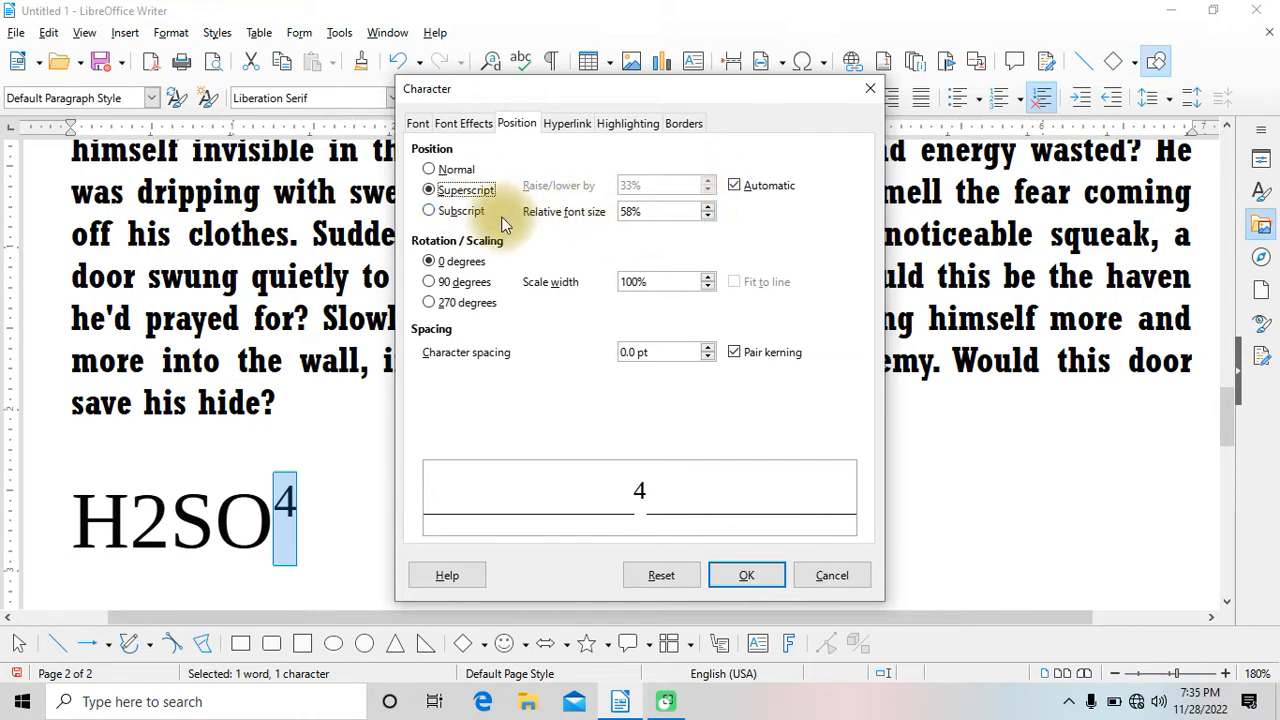
pyautogui.click(707, 213)
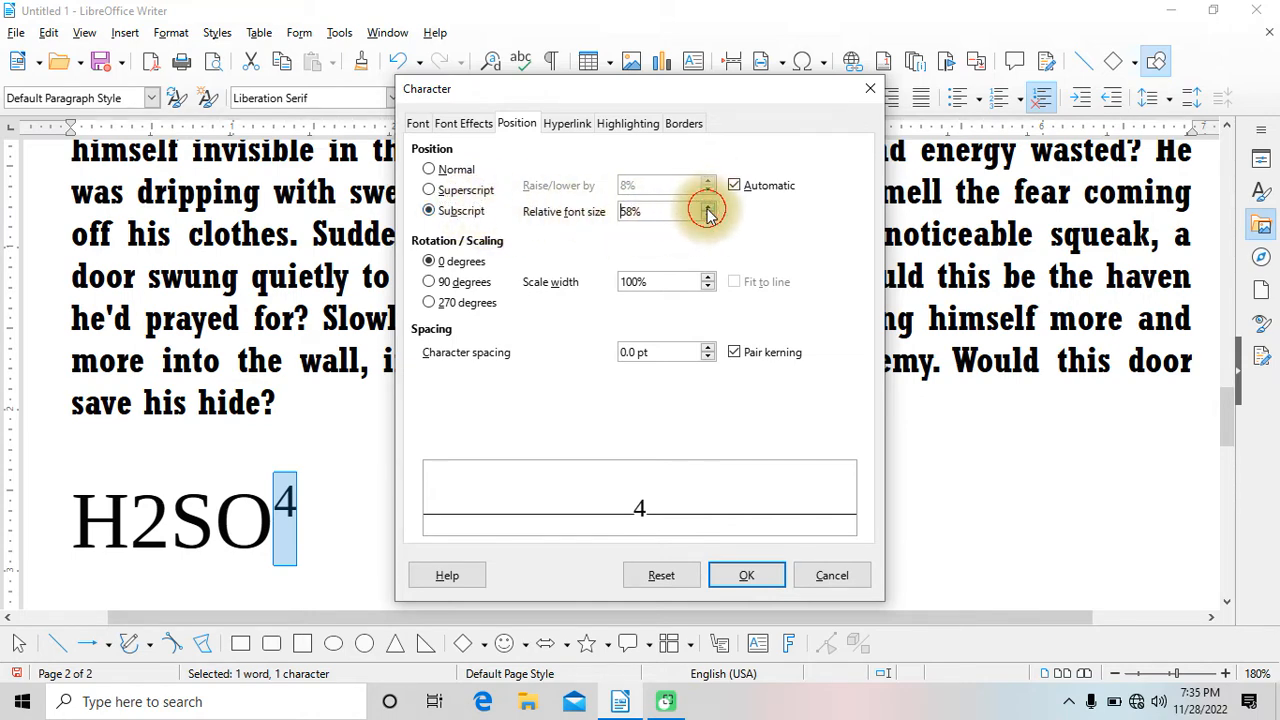
pyautogui.click(707, 210)
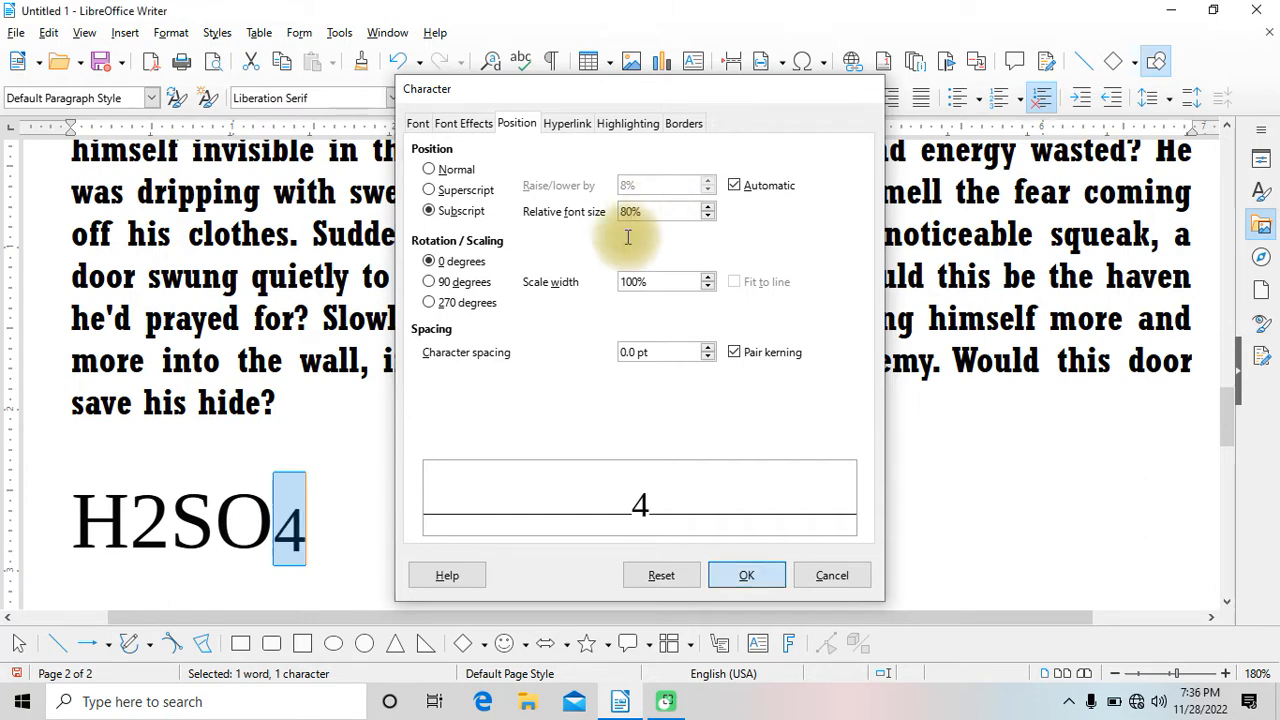
pyautogui.press('Return')
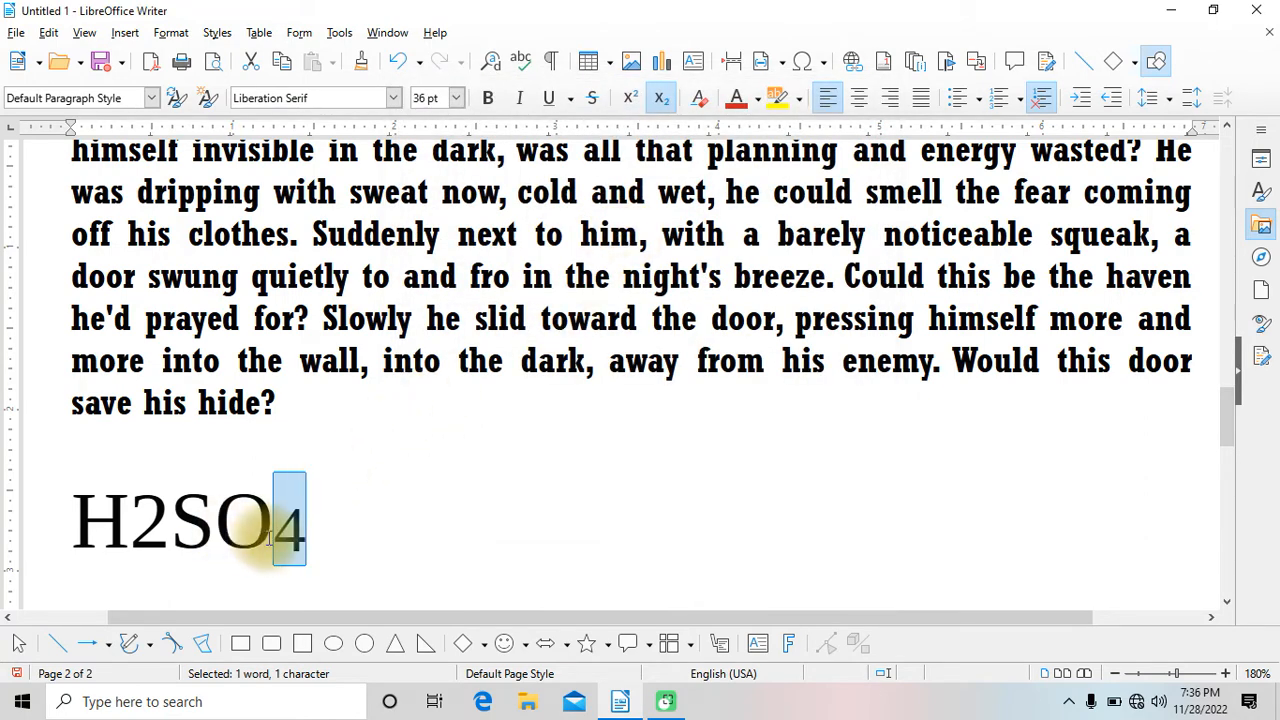
# Make the 4 in H2SO4 superscript, with automatic positioning off and the character raised by 70%.
pyautogui.click(630, 97)
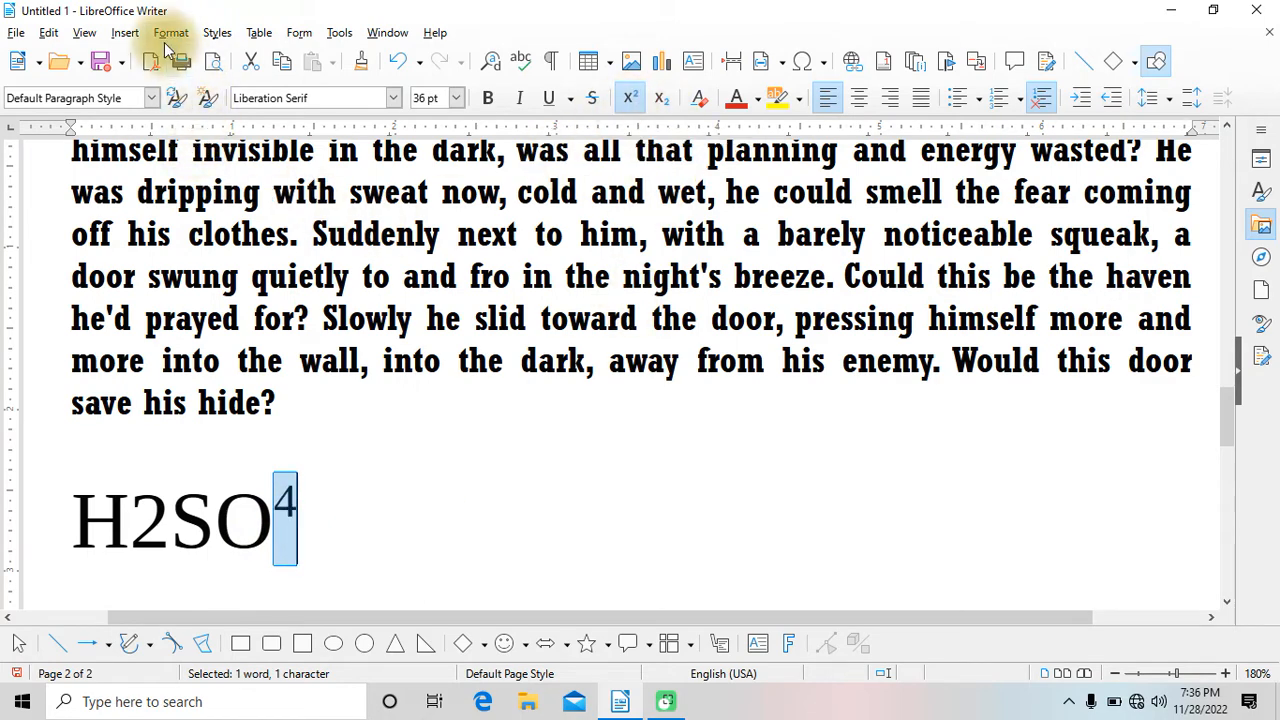
pyautogui.click(171, 32)
pyautogui.click(228, 170)
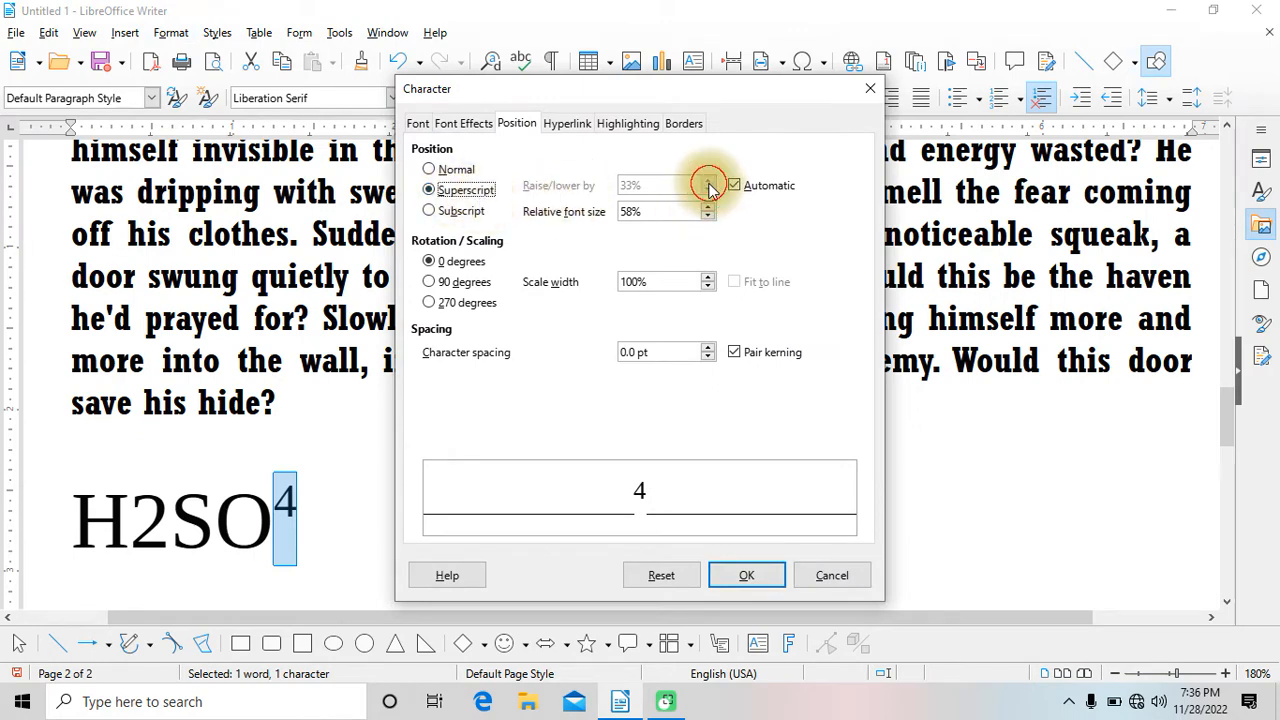
pyautogui.click(751, 188)
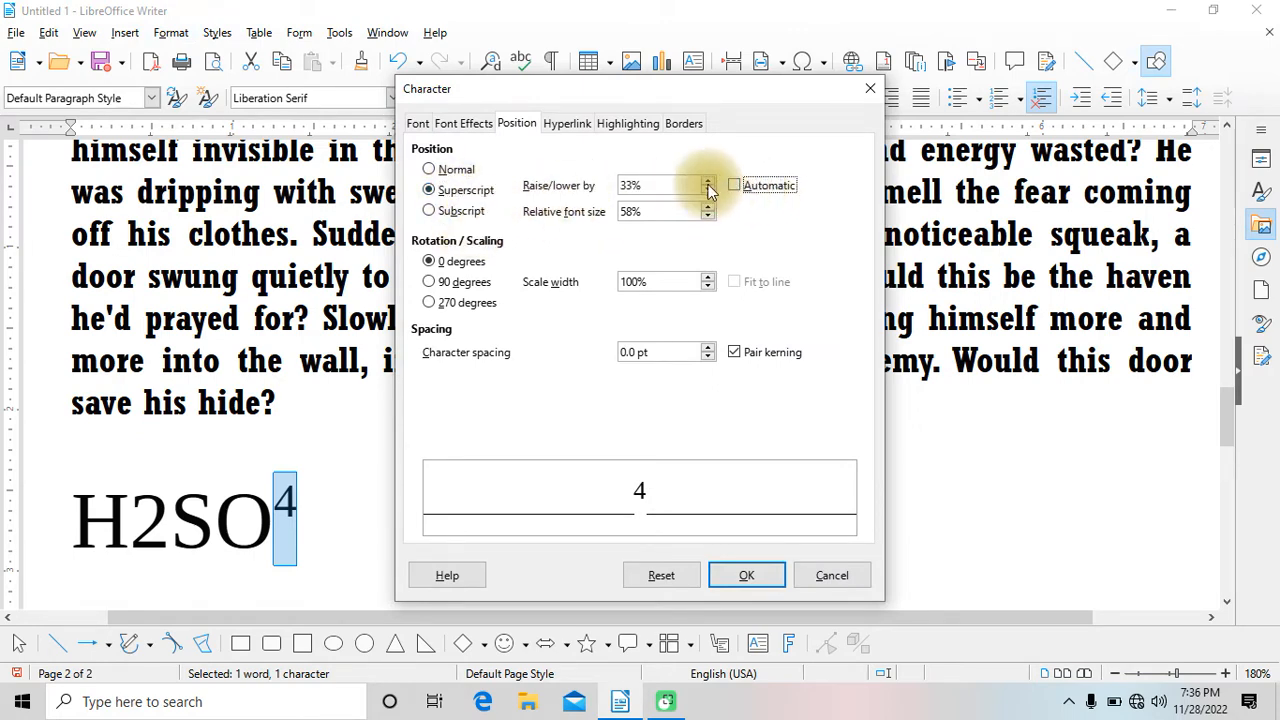
pyautogui.click(709, 179)
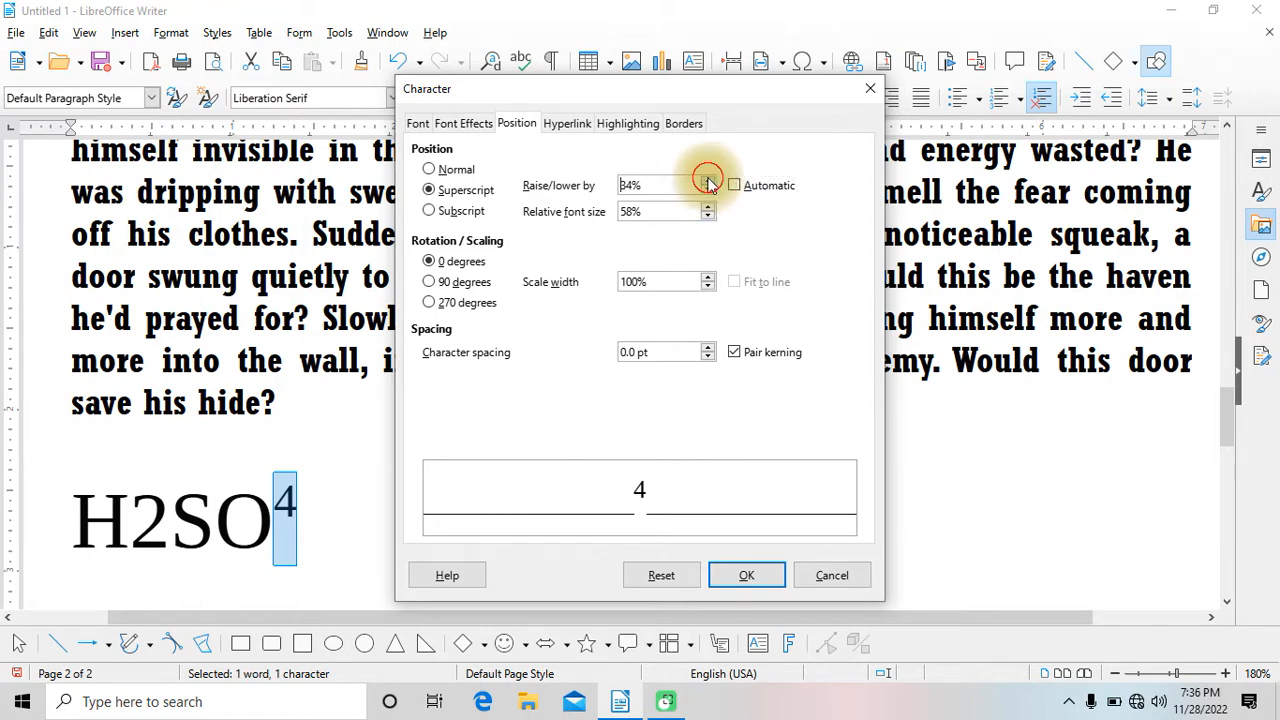
pyautogui.click(709, 179)
pyautogui.moveTo(645, 186); pyautogui.dragTo(613, 186)
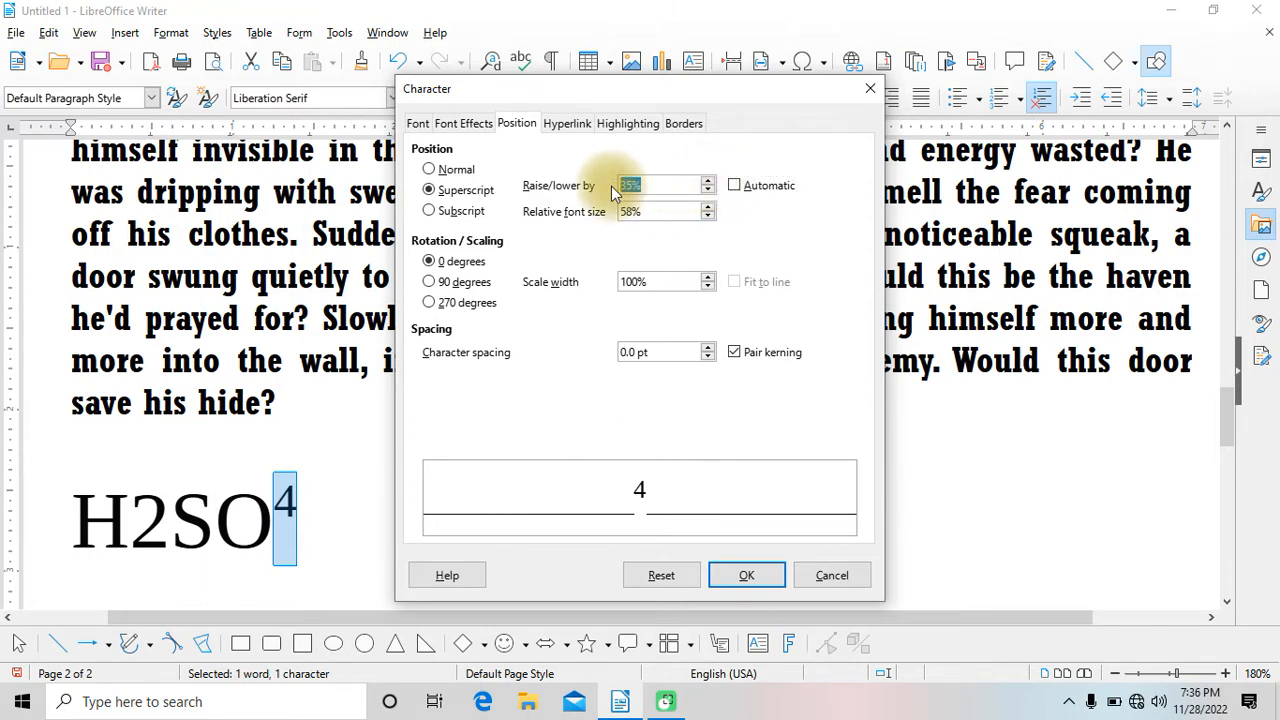
pyautogui.write('70')
pyautogui.press('Return')
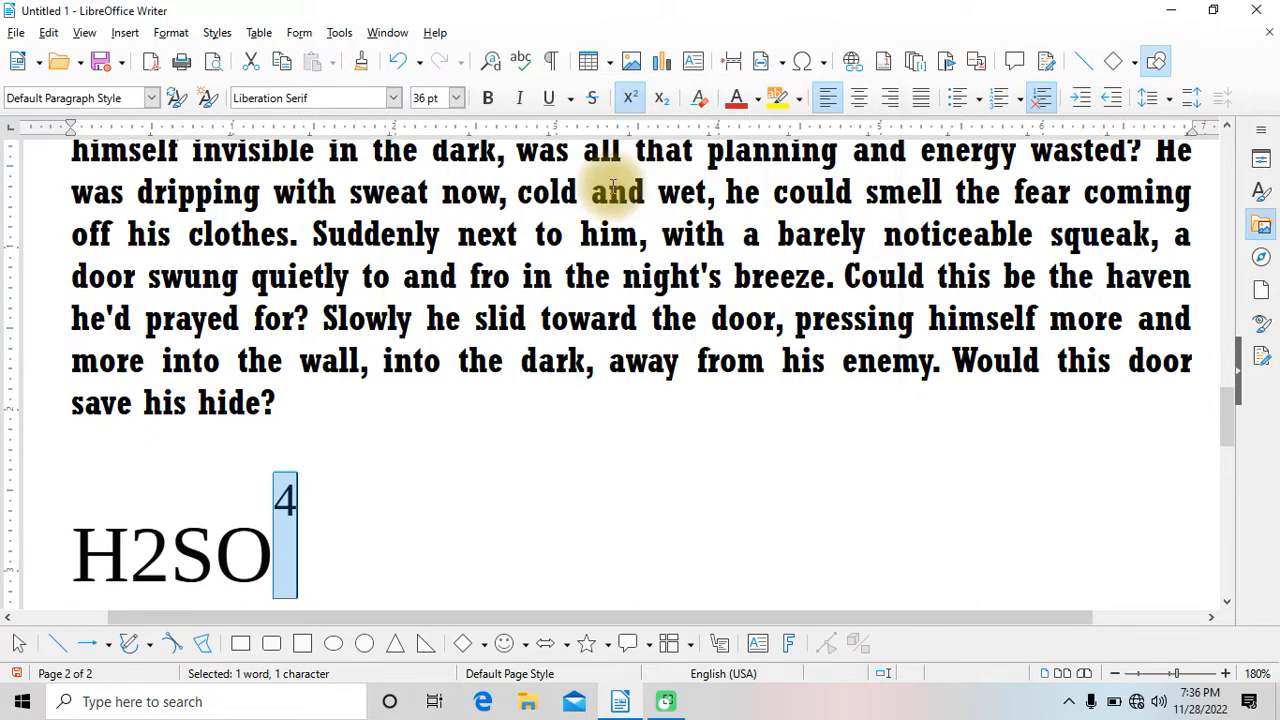
# Remove the superscript formatting from the 4 in H2SO4.
pyautogui.click(297, 505)
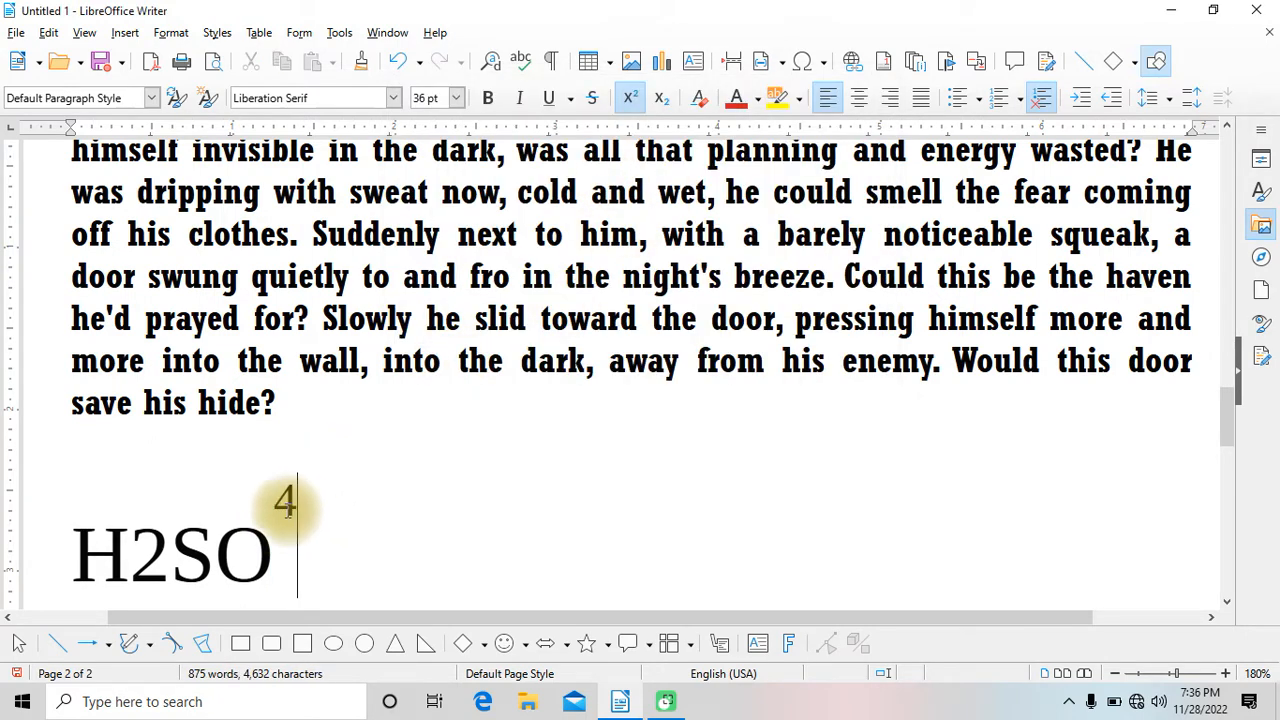
pyautogui.hotkey('shift', 'Left')
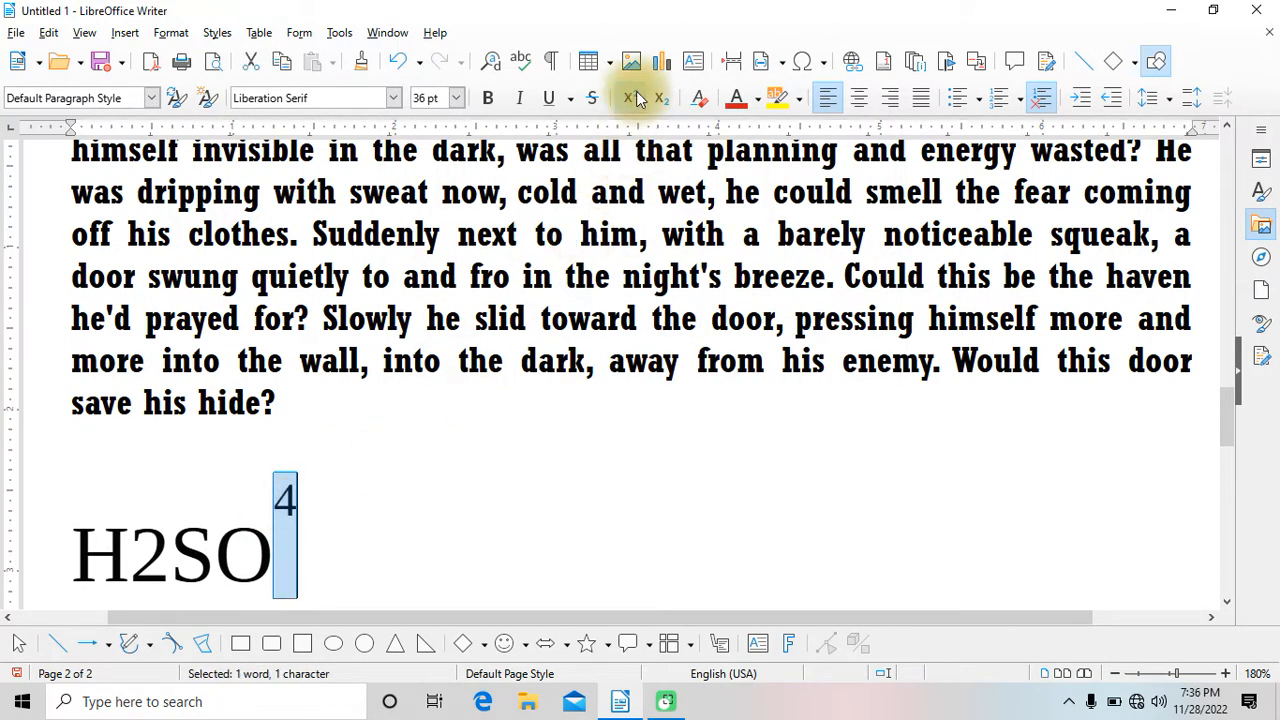
pyautogui.click(629, 98)
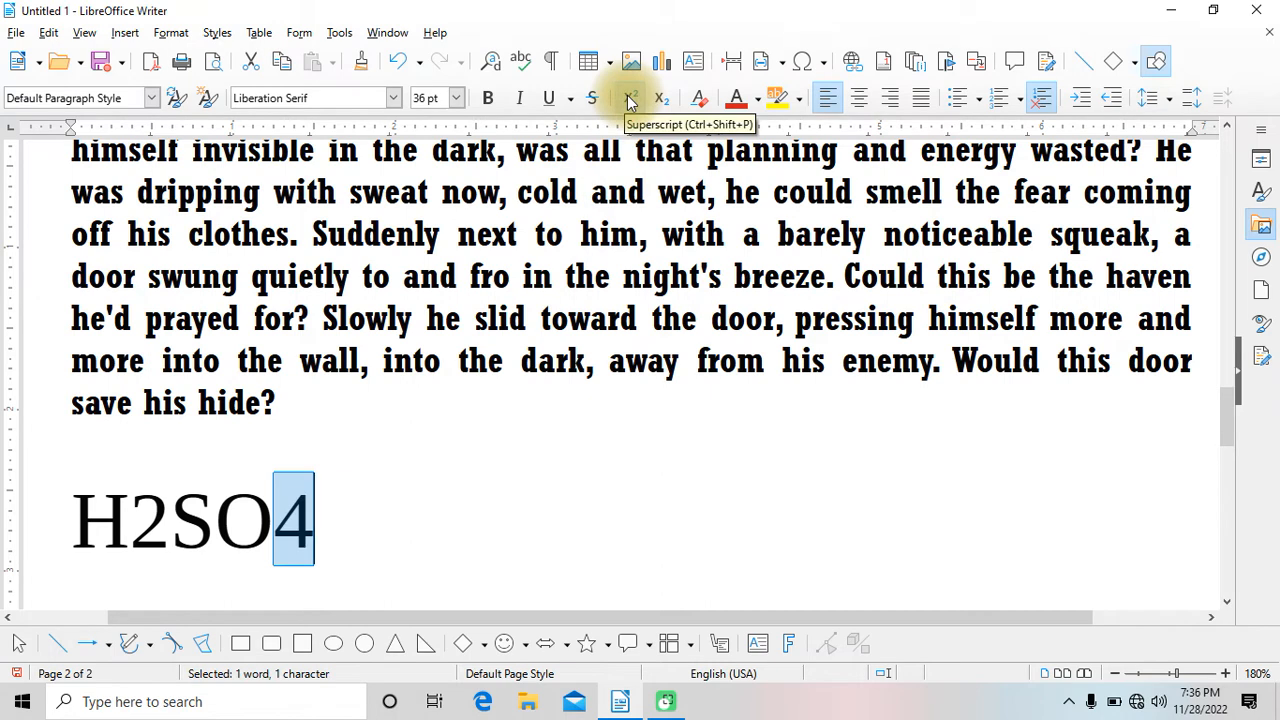
# Try superscript on the 4 in H2SO4, check its character position settings without changing them, and turn superscript off.
pyautogui.click(629, 98)
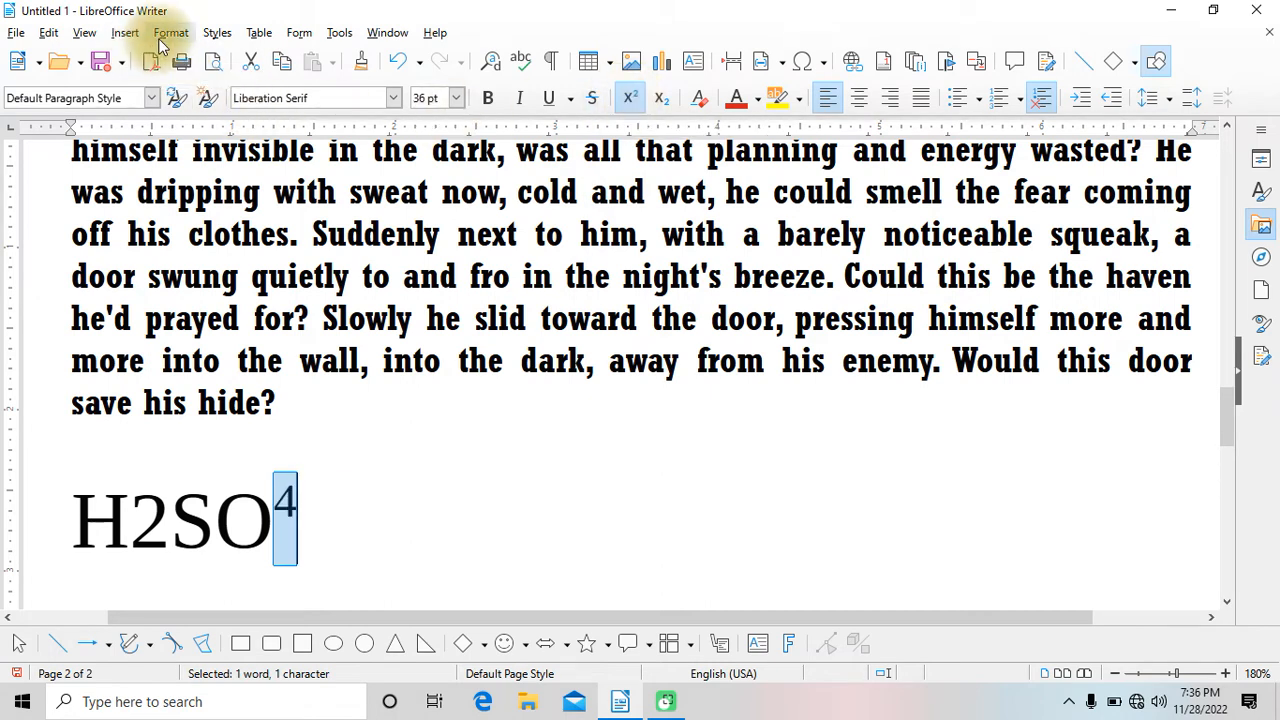
pyautogui.click(165, 34)
pyautogui.press('Escape')
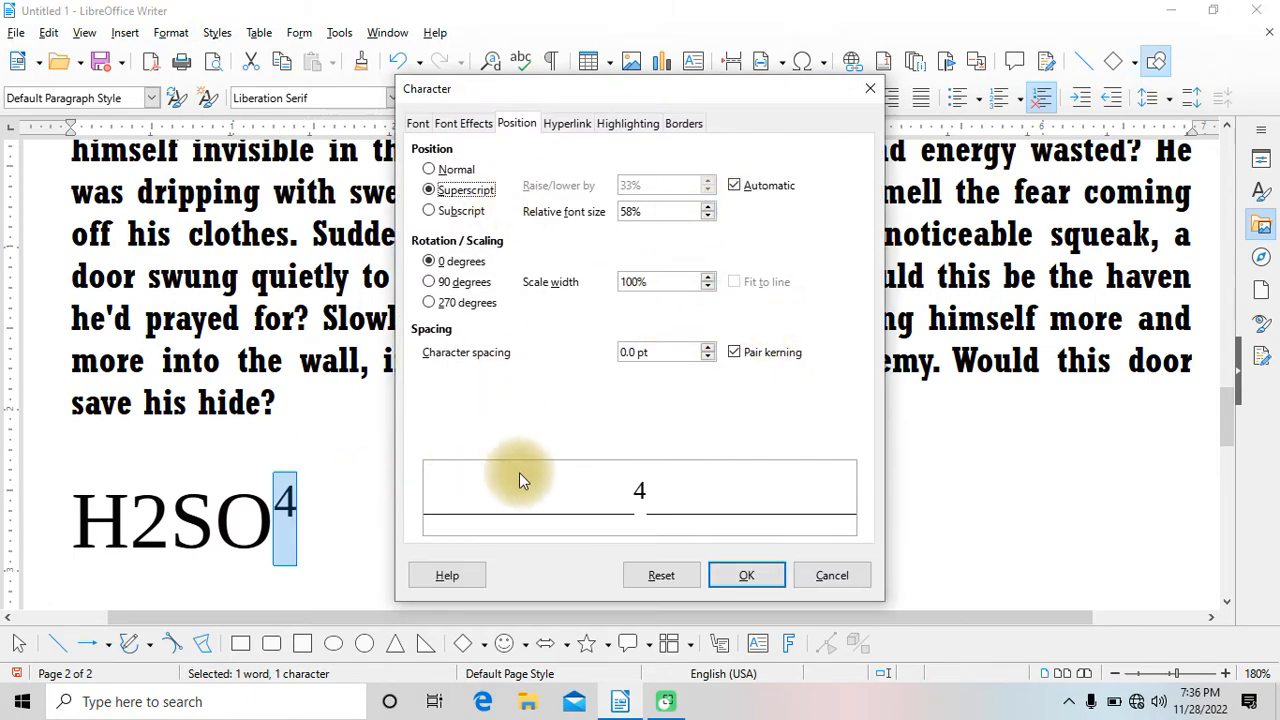
pyautogui.click(828, 575)
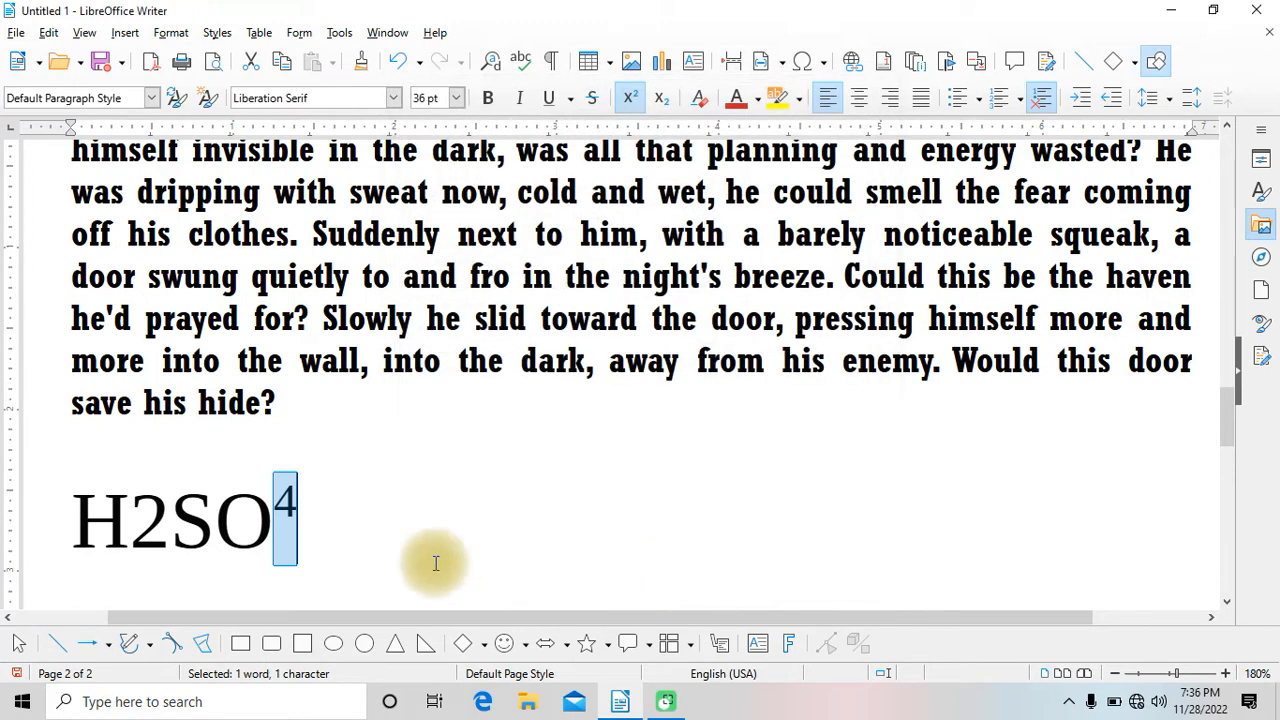
pyautogui.click(630, 98)
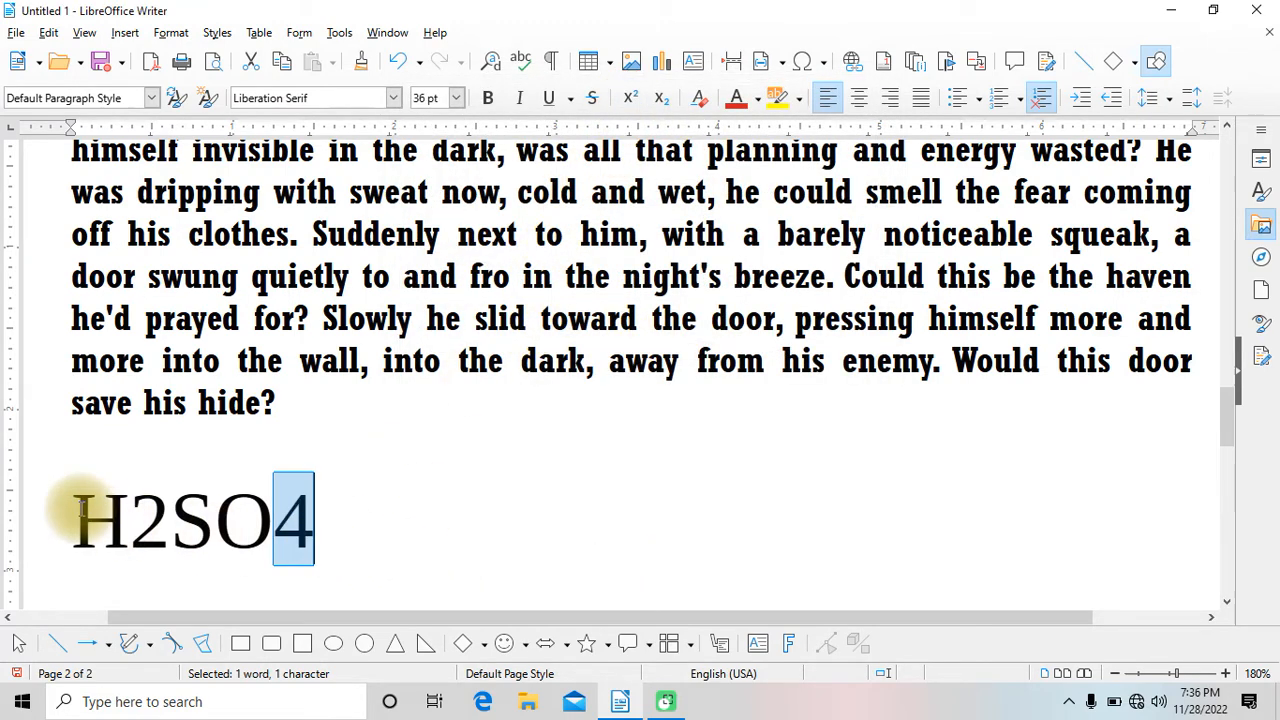
# Rotate the whole H2SO4 text by 90 degrees through its character position settings.
pyautogui.moveTo(80, 510); pyautogui.dragTo(294, 503)
pyautogui.scroll(-1, 487, 440)
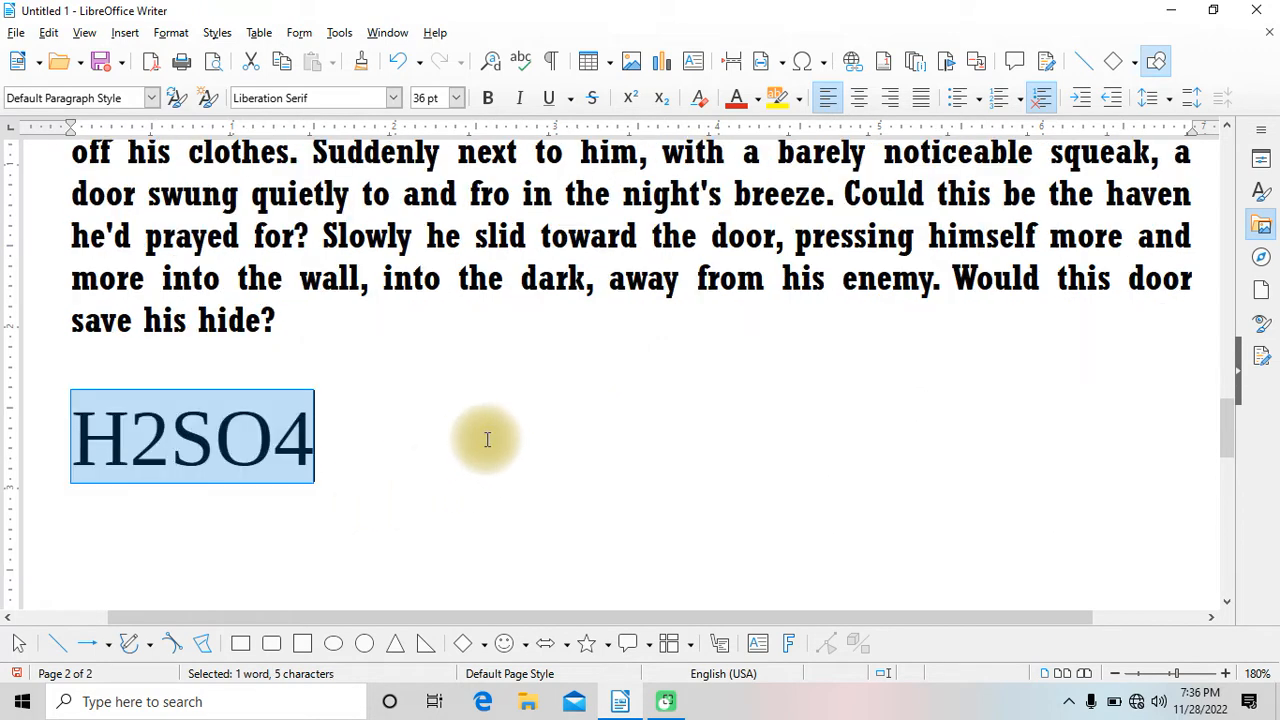
pyautogui.scroll(-1, 470, 437)
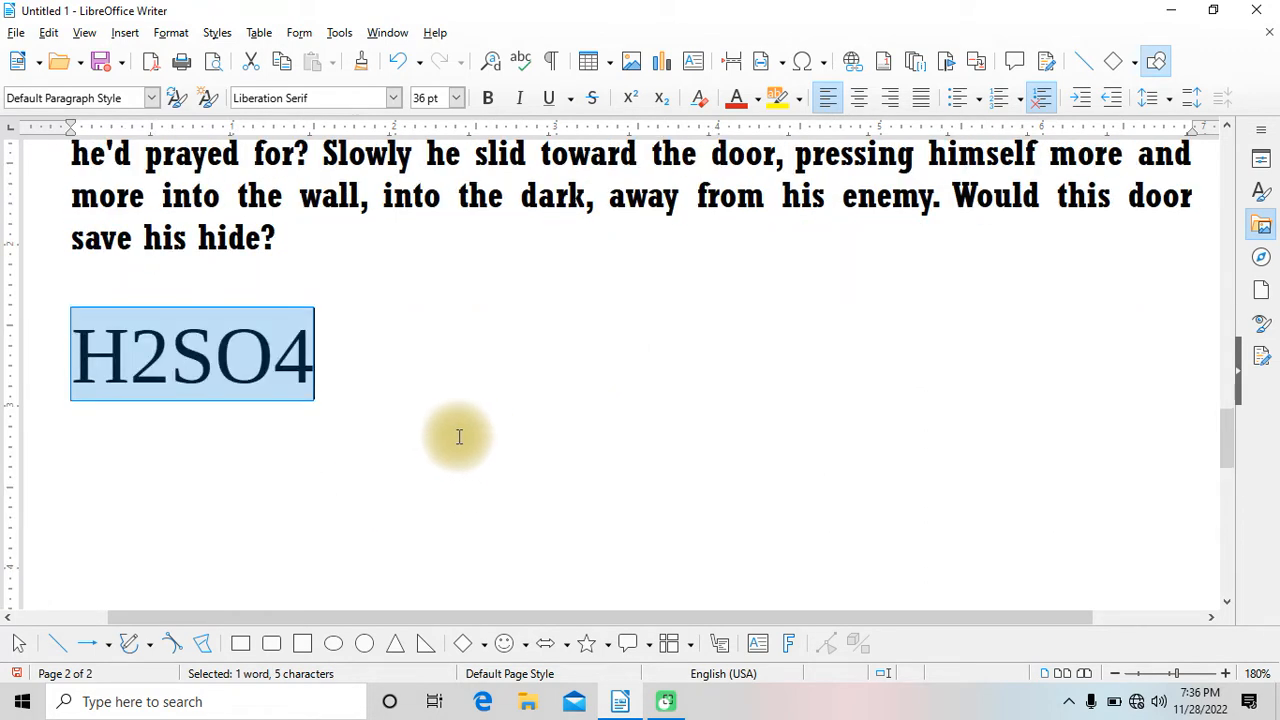
pyautogui.click(168, 32)
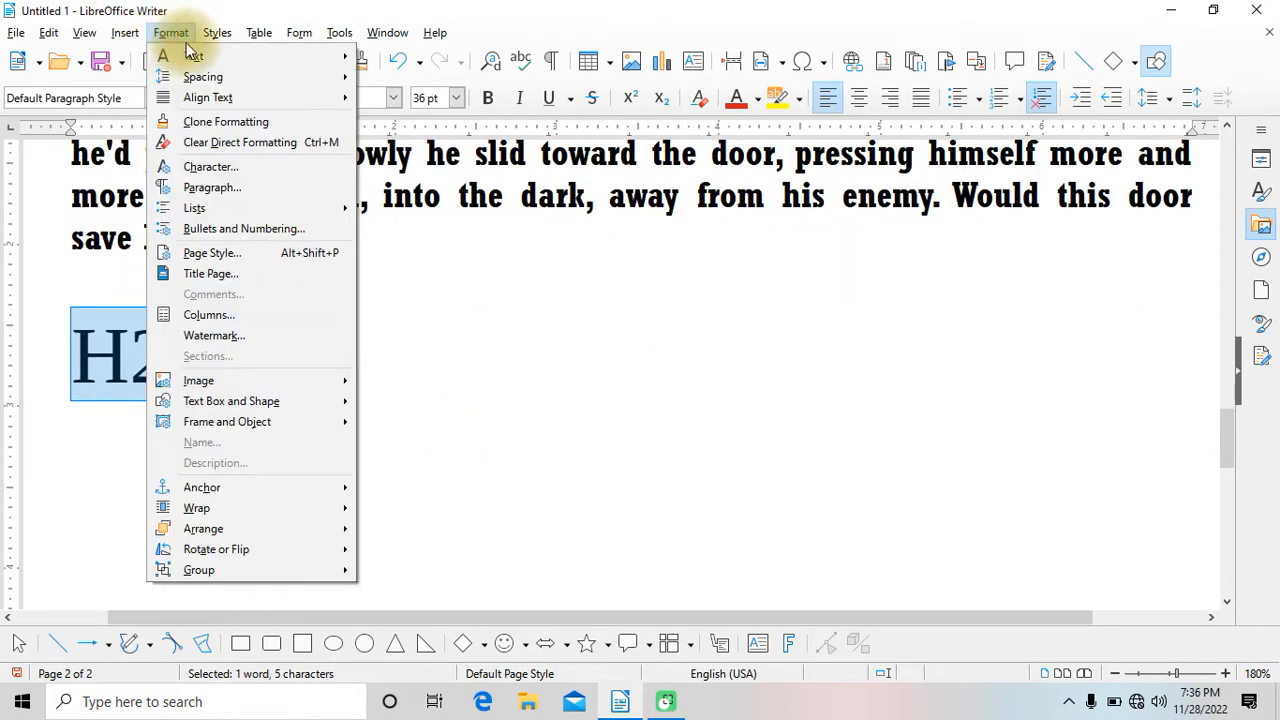
pyautogui.click(249, 168)
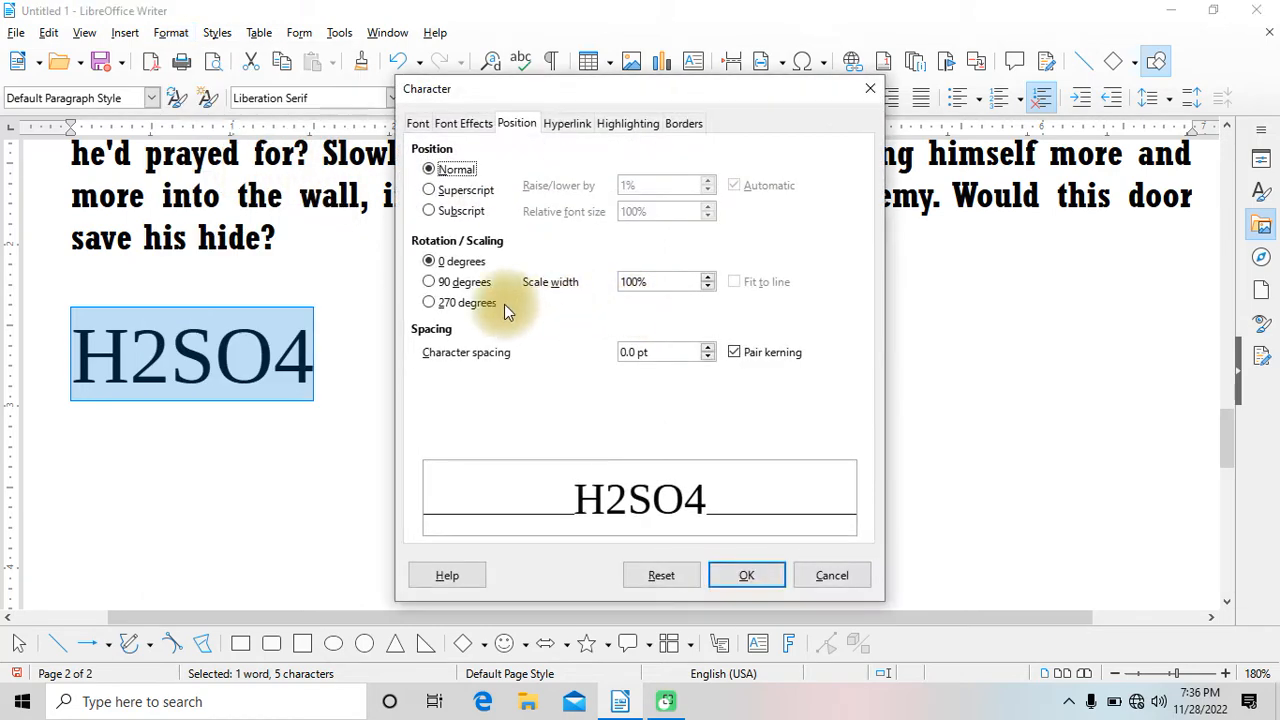
pyautogui.click(429, 283)
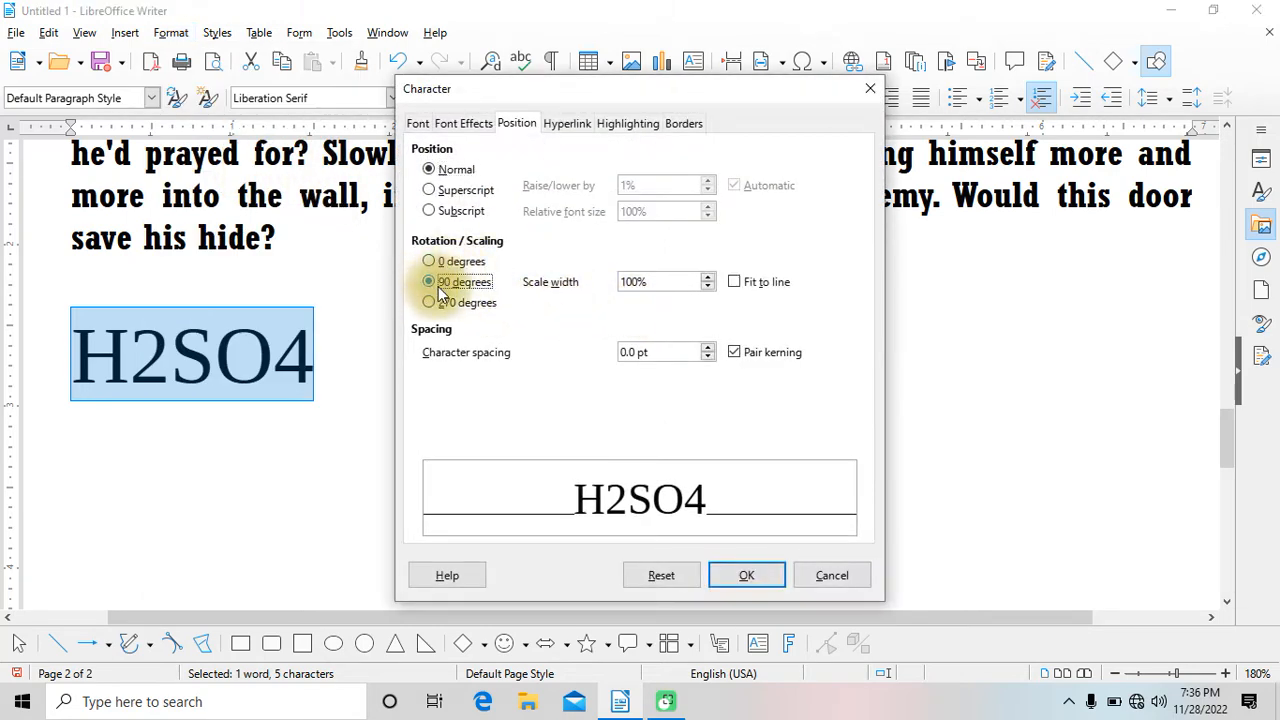
pyautogui.click(745, 576)
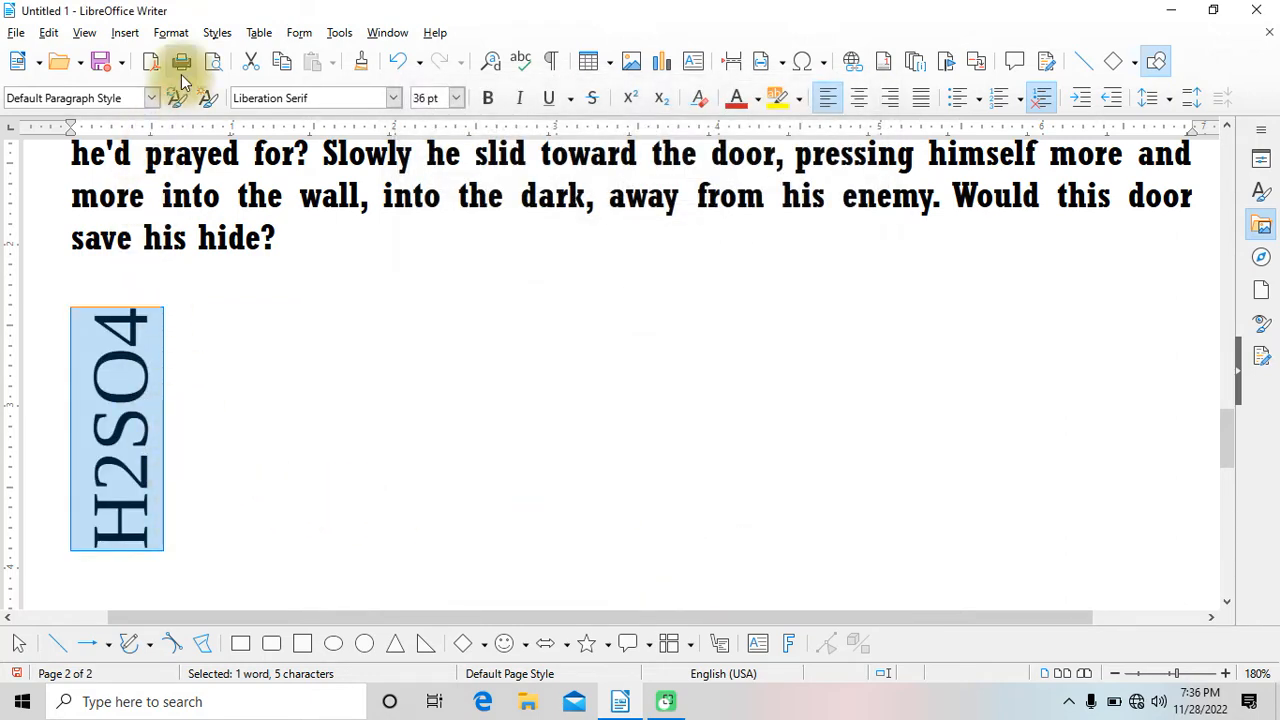
# Change the character rotation of H2SO4 to 270 degrees.
pyautogui.click(168, 31)
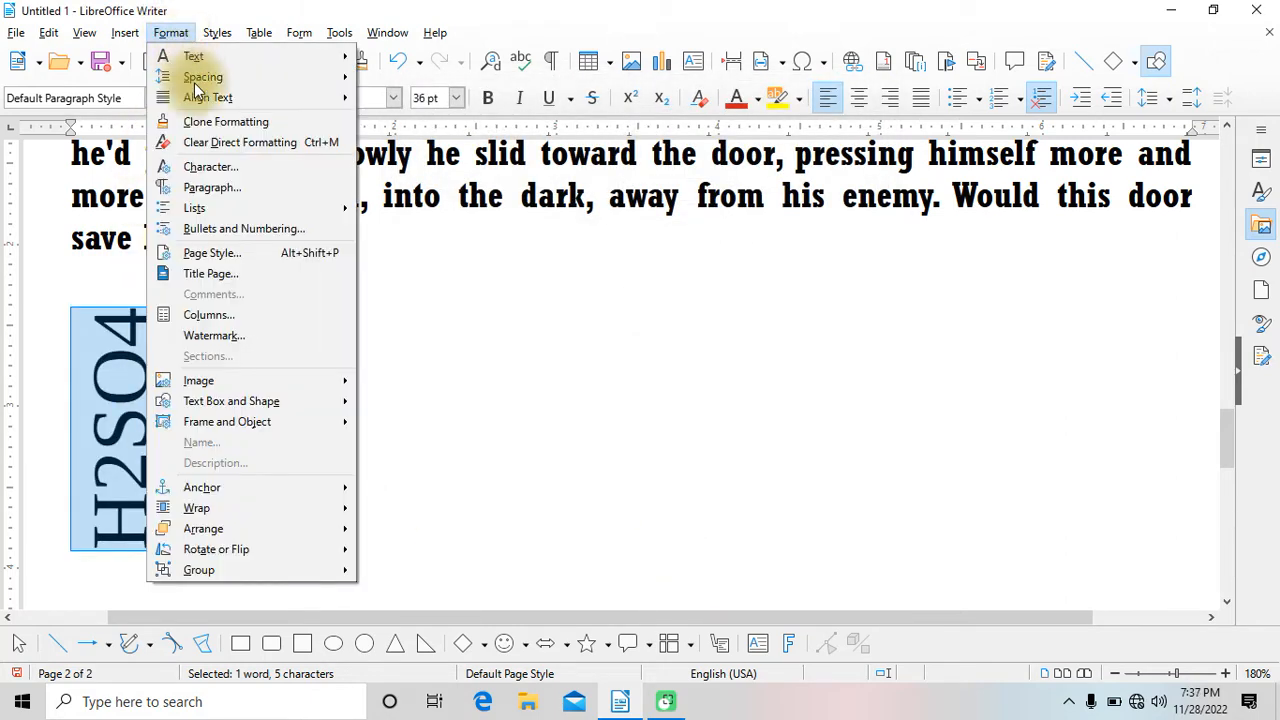
pyautogui.click(222, 166)
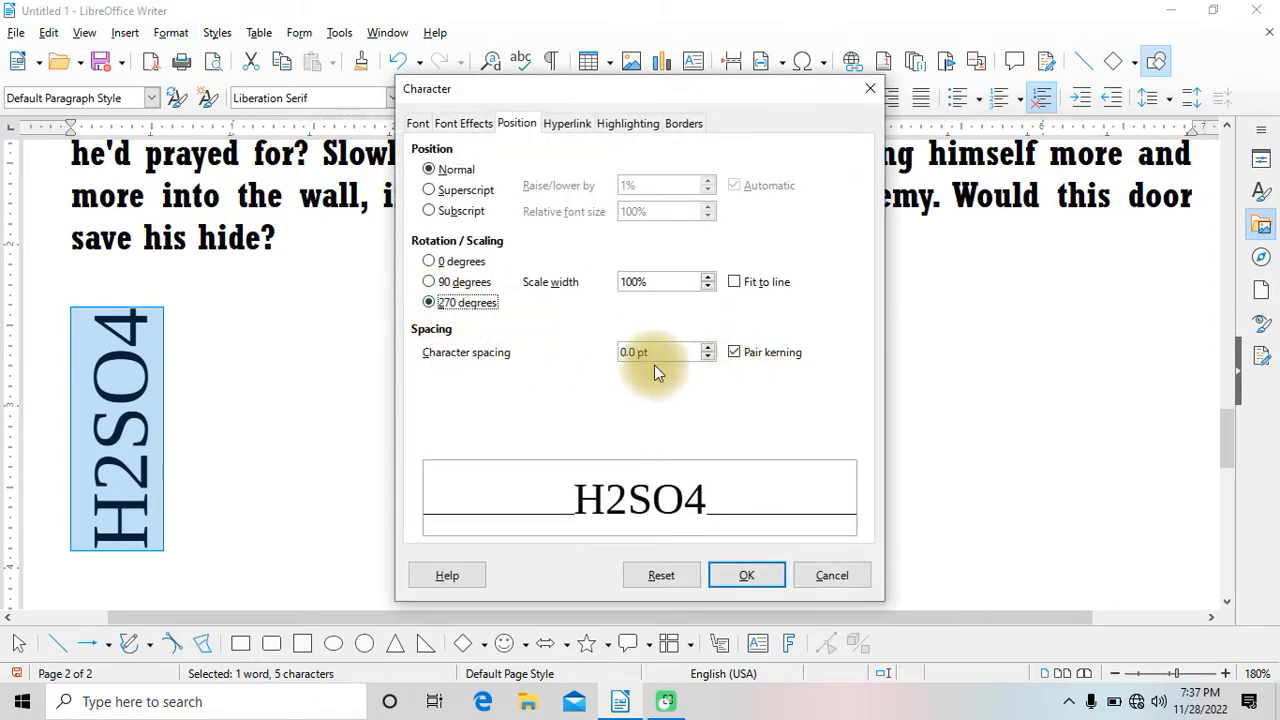
pyautogui.click(737, 580)
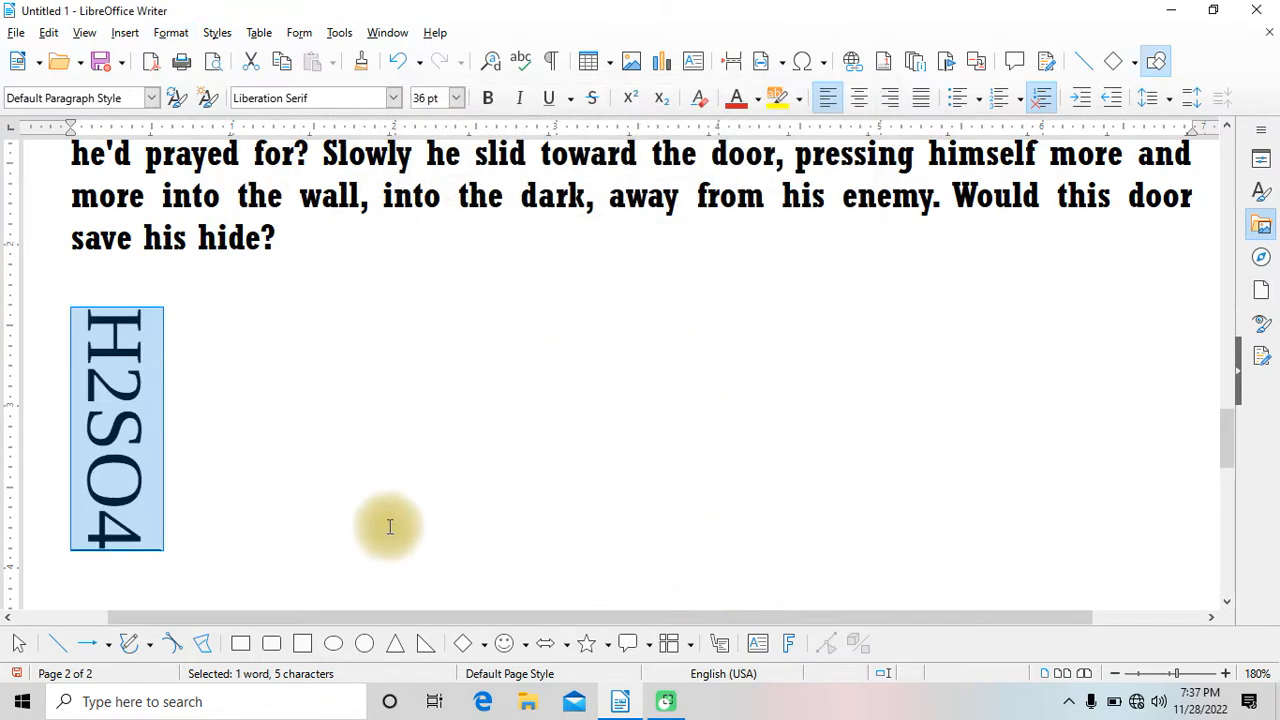
# Set the rotation of H2SO4 to 90 degrees and its character scale width to 45%.
pyautogui.click(172, 33)
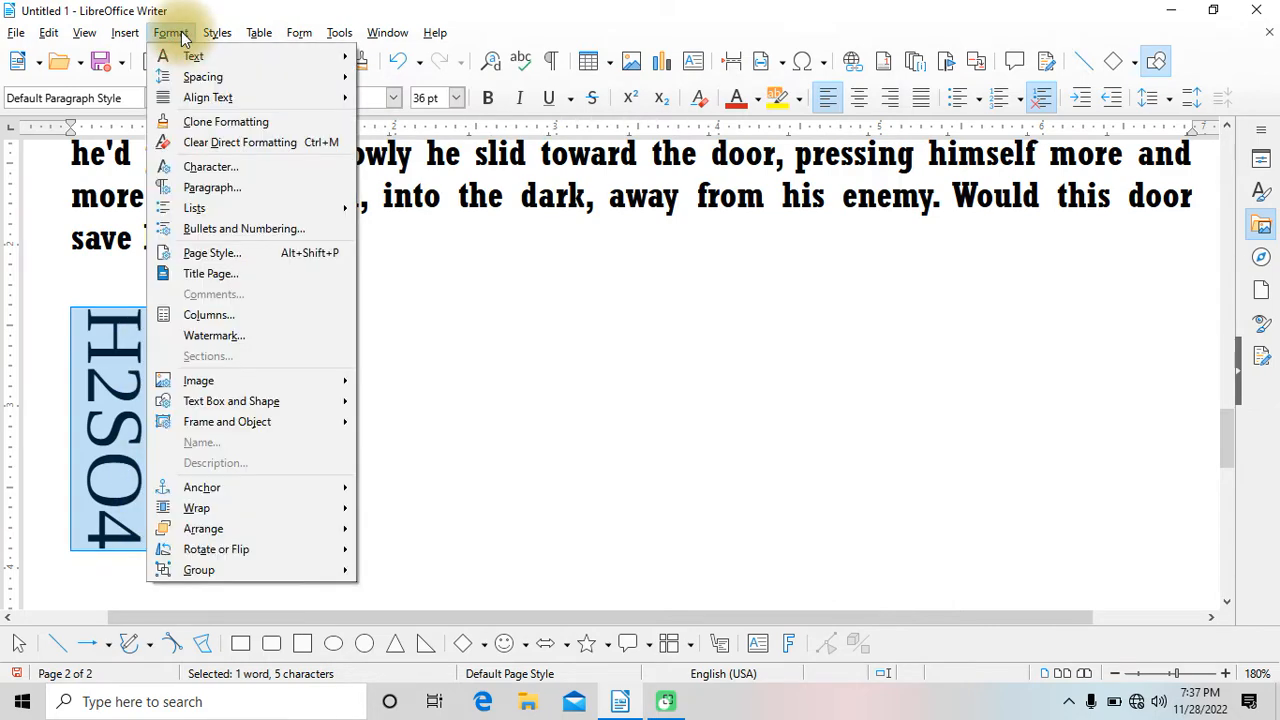
pyautogui.click(214, 168)
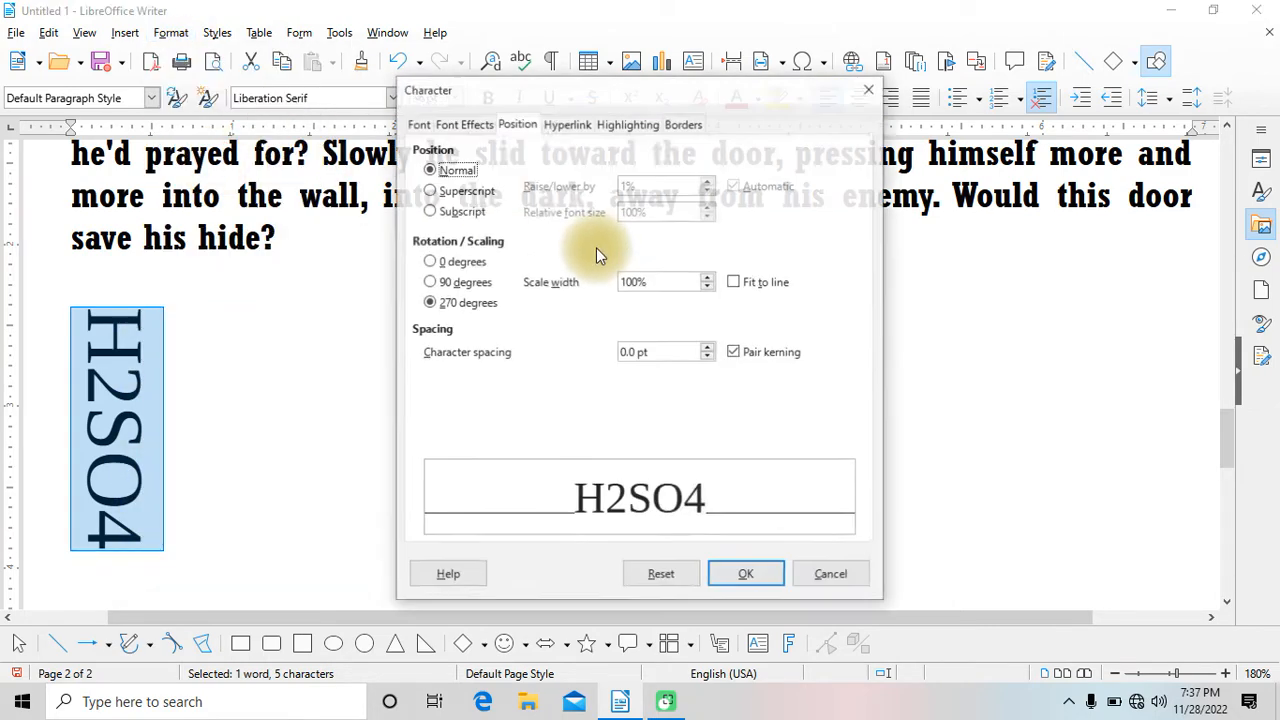
pyautogui.click(708, 277)
pyautogui.moveTo(644, 283); pyautogui.dragTo(608, 283)
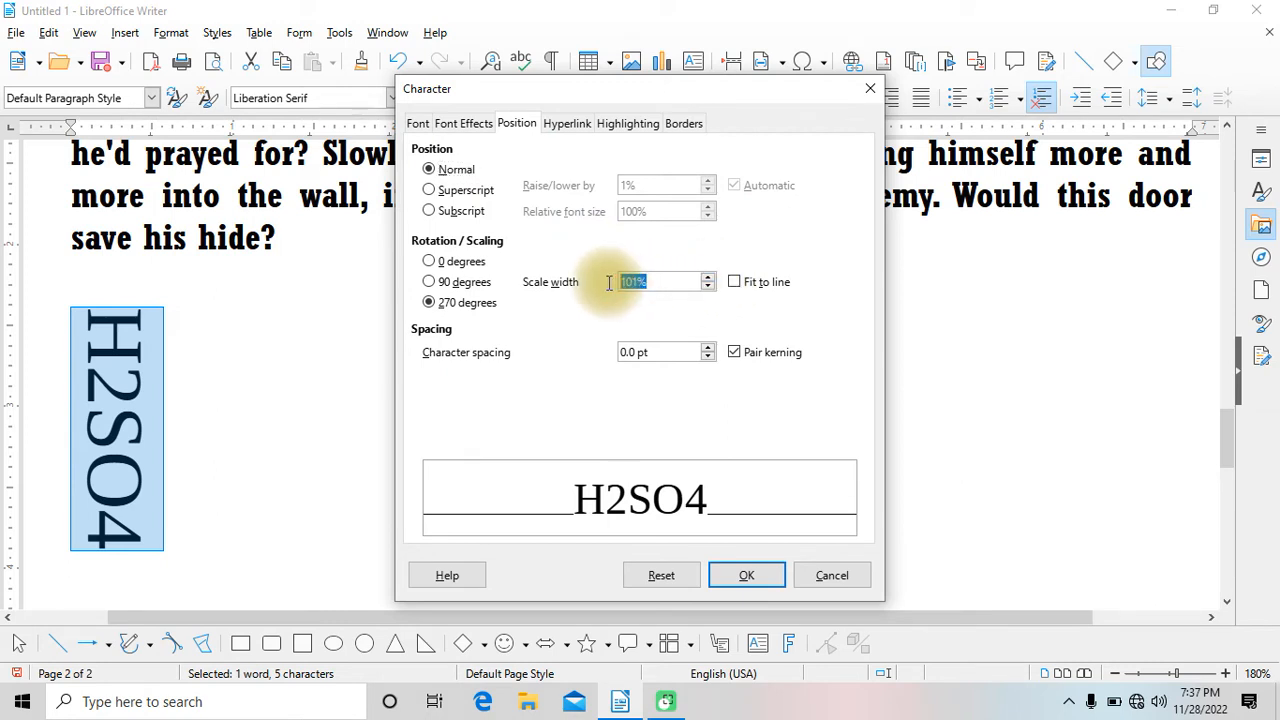
pyautogui.click(457, 282)
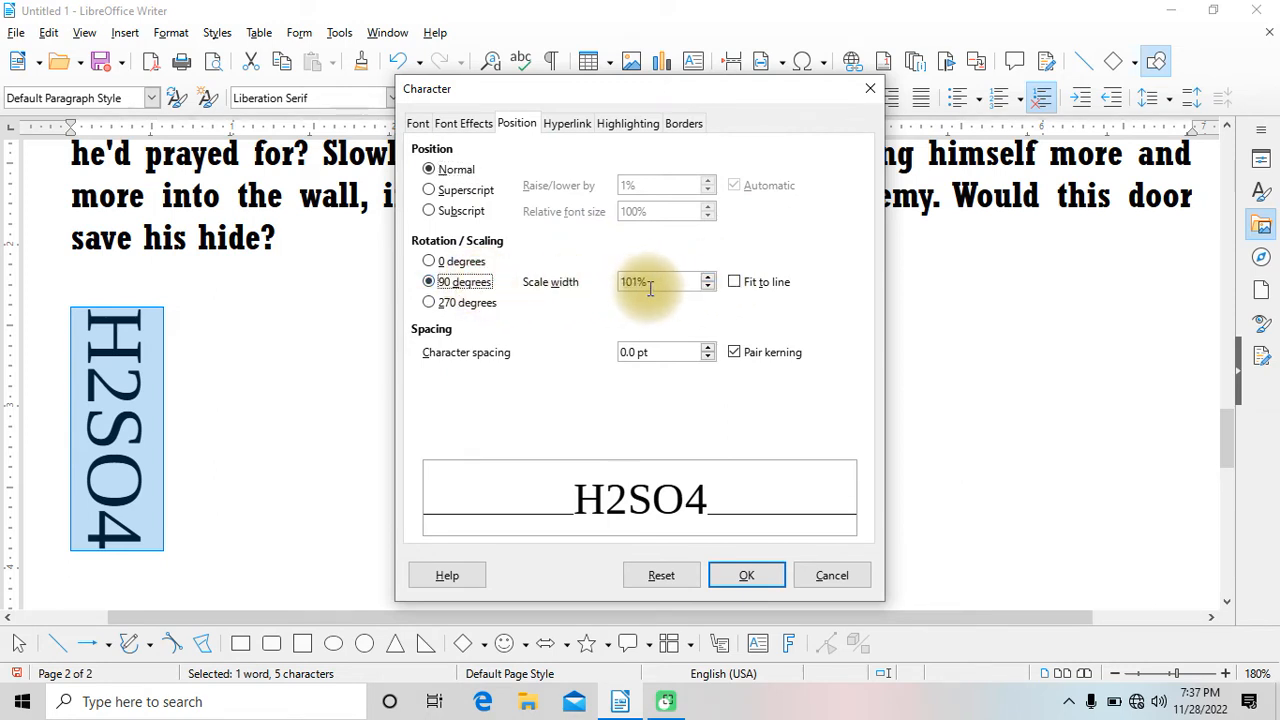
pyautogui.write('45')
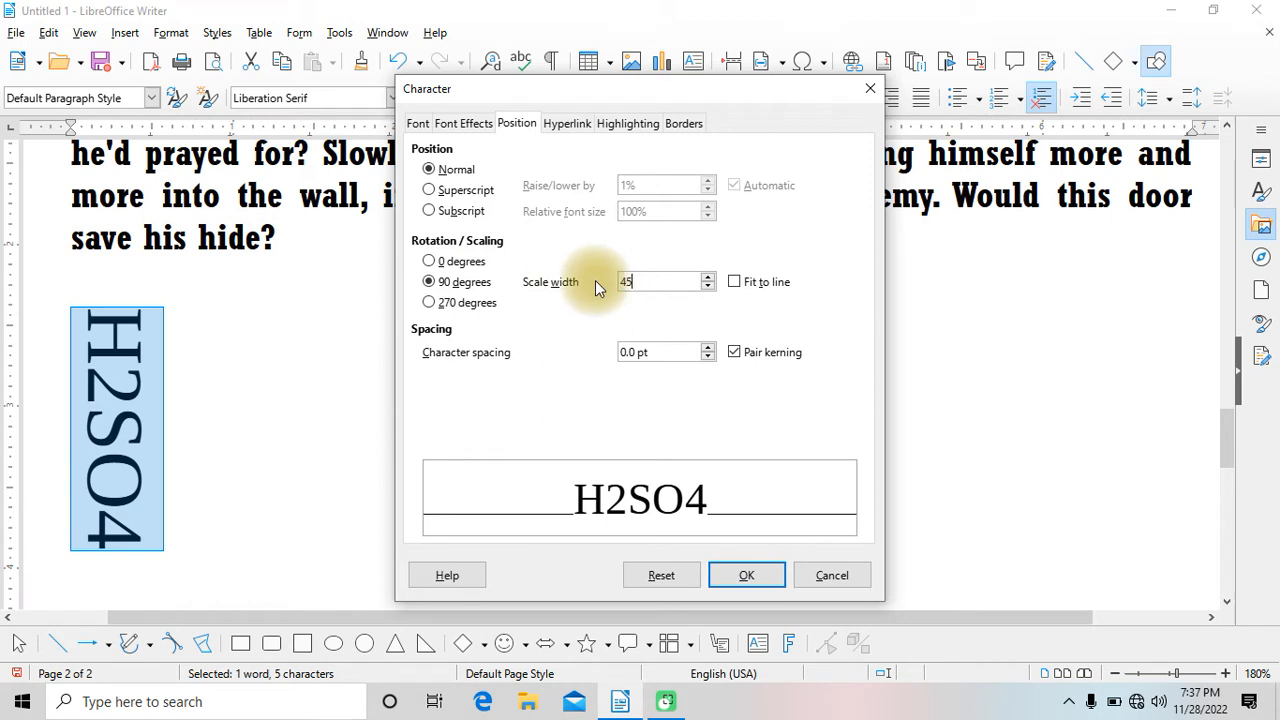
pyautogui.click(757, 574)
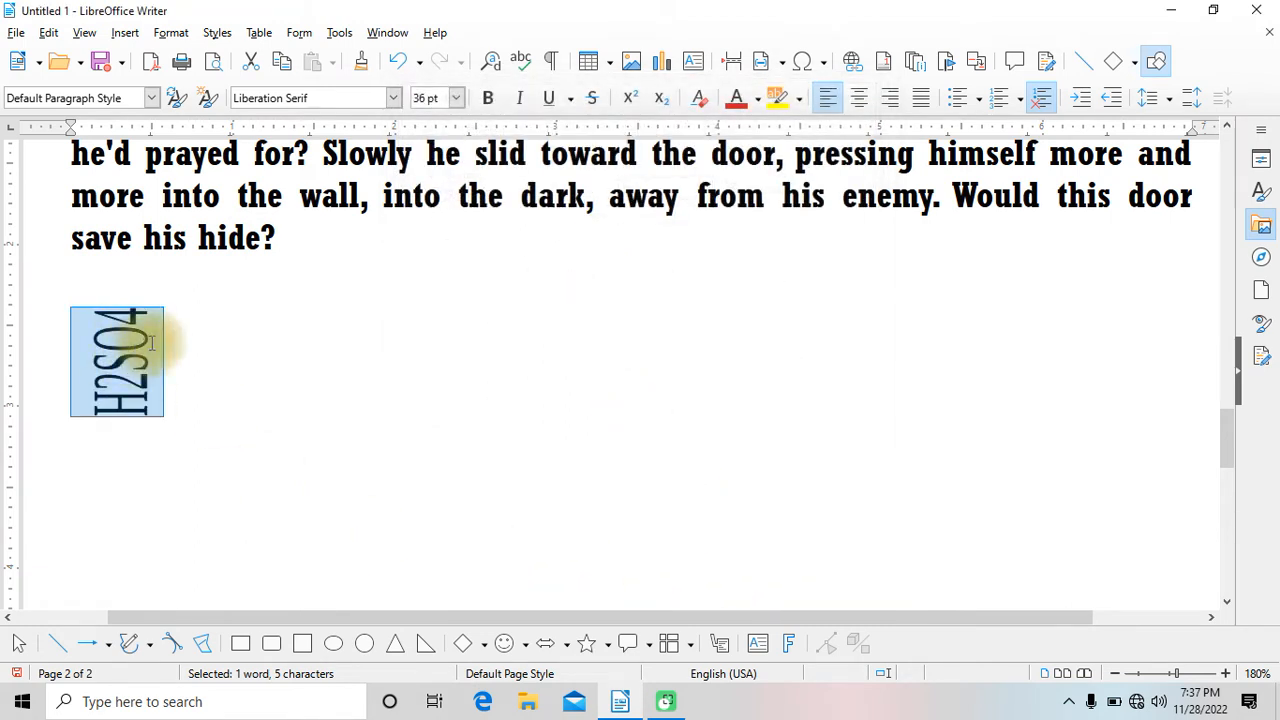
# Set the rotation of H2SO4 back to 0 degrees in its character position settings.
pyautogui.click(171, 32)
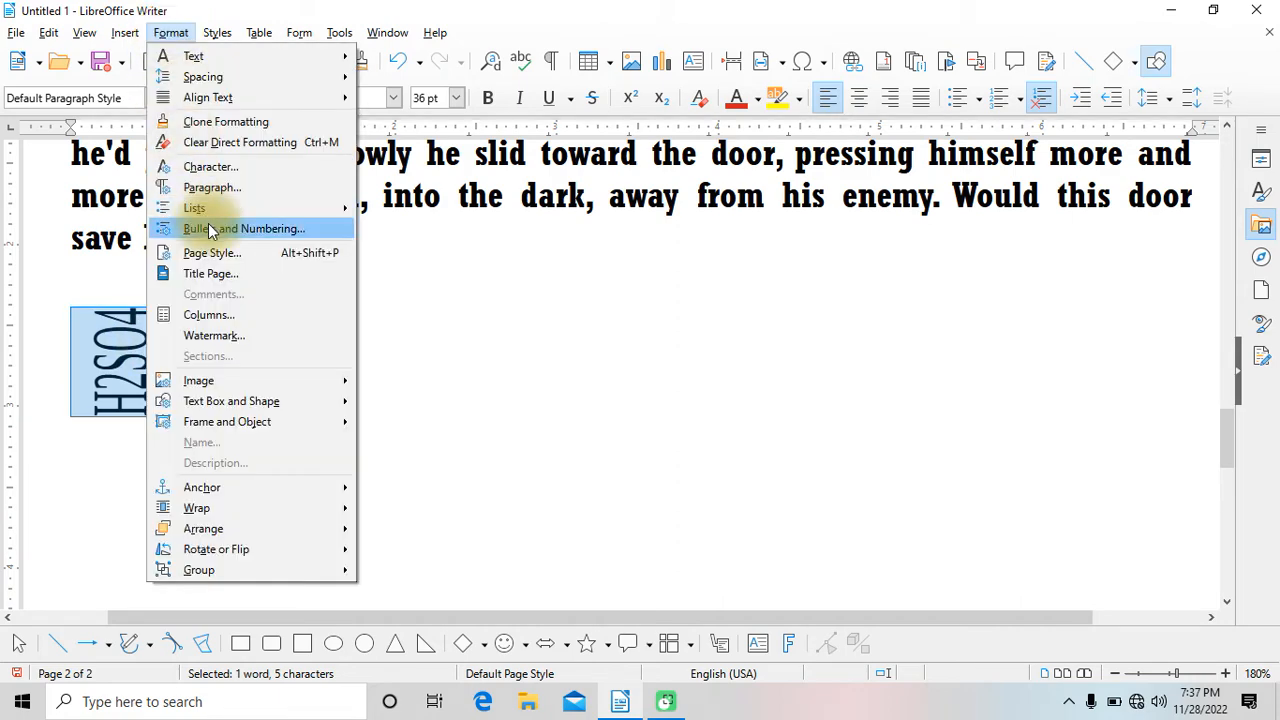
pyautogui.press('Escape')
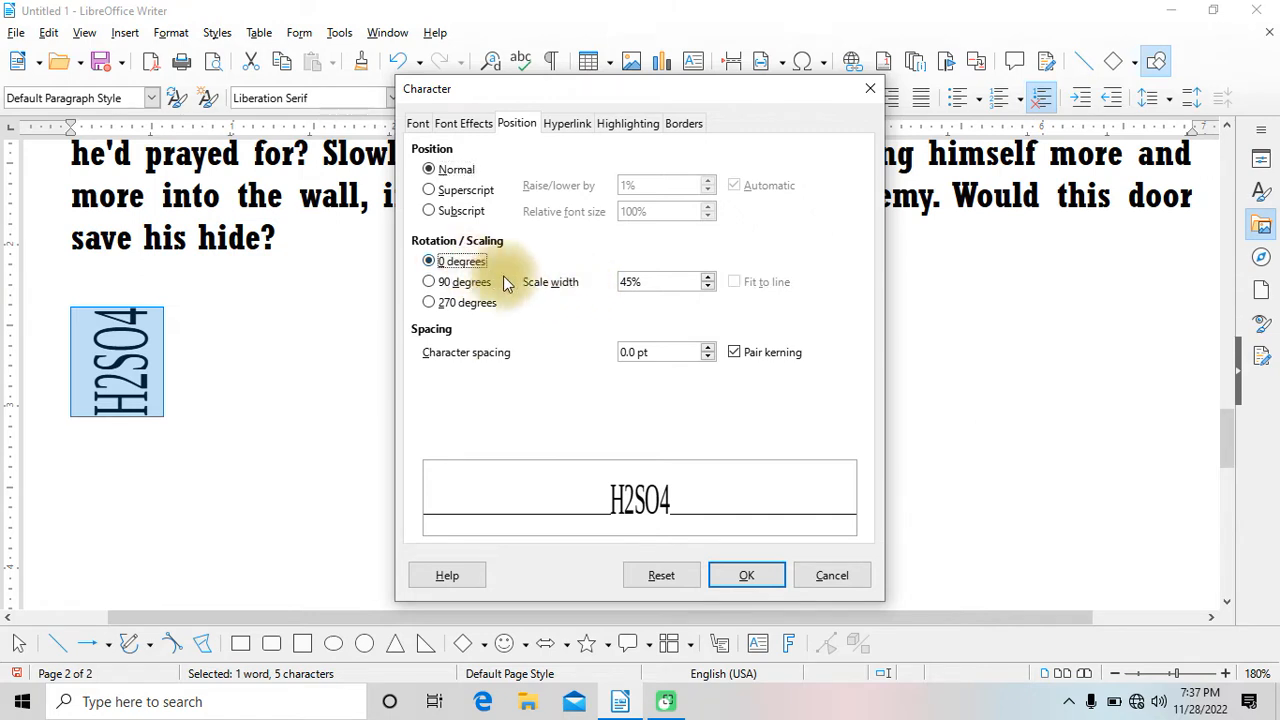
pyautogui.click(748, 573)
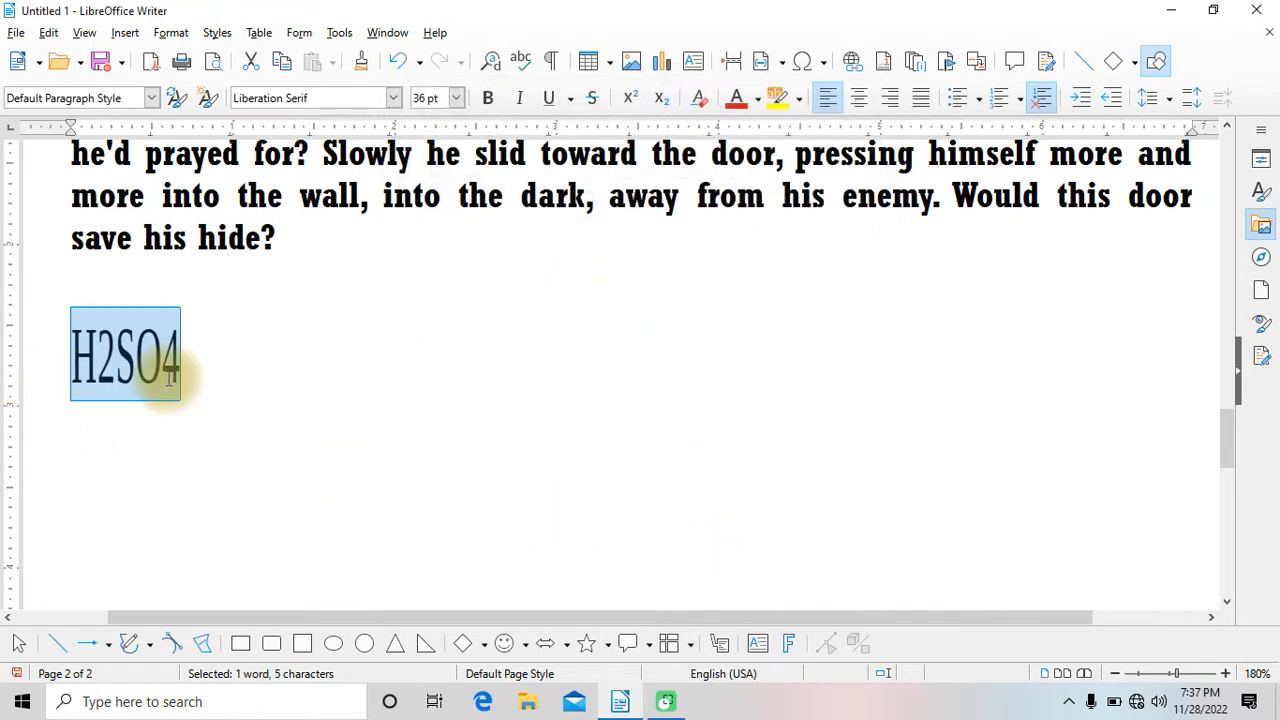
# Add a hyperlink to H2SO4 through its character settings, pointing to the image "shaan classes copy" on the Desktop.
pyautogui.click(171, 33)
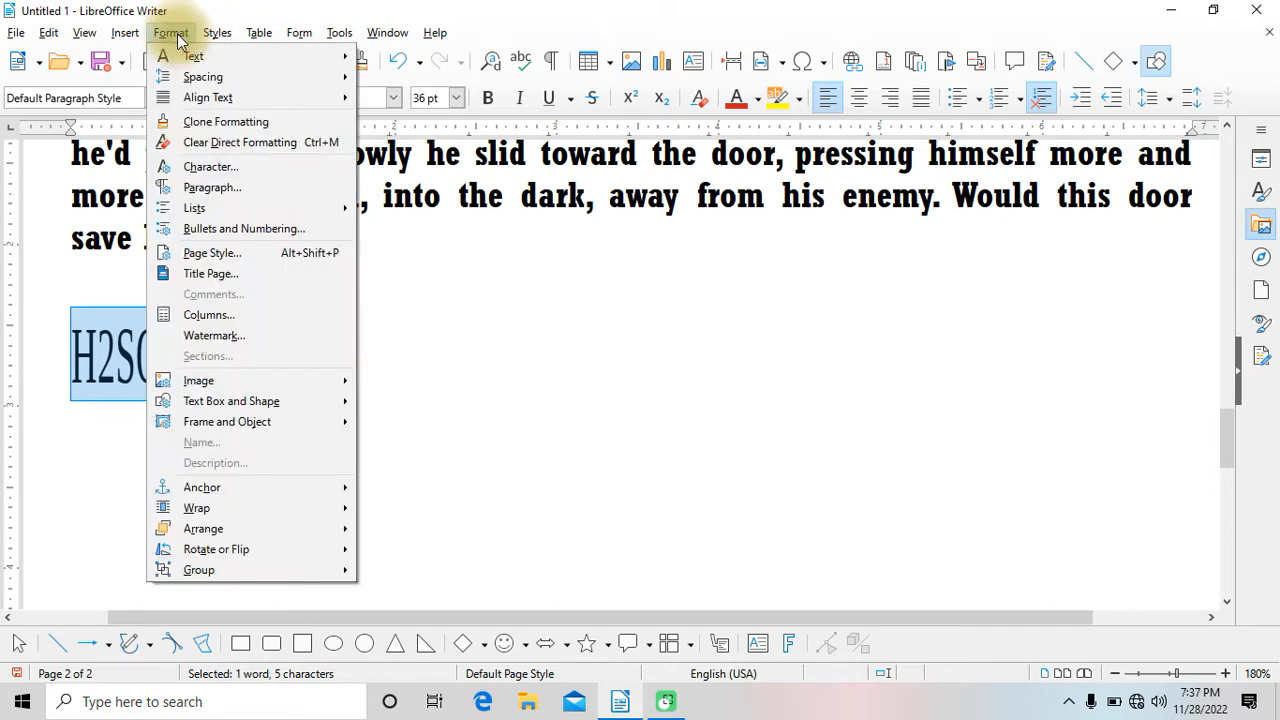
pyautogui.click(214, 171)
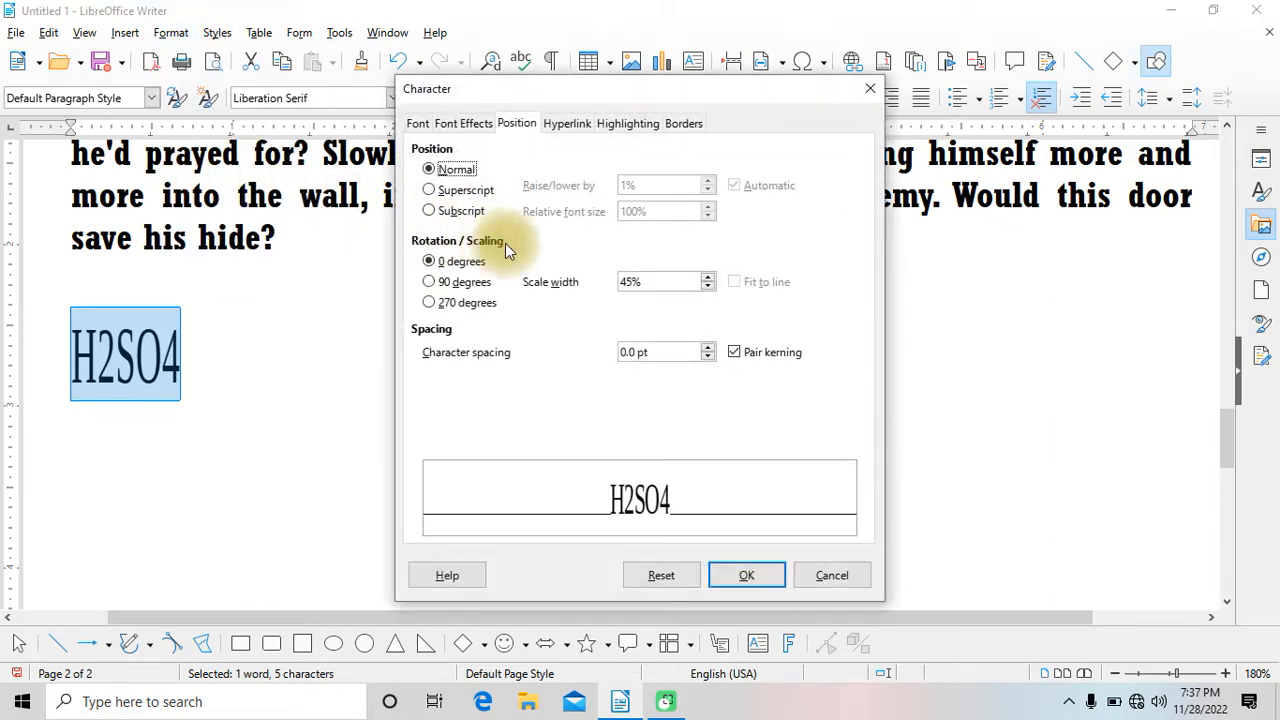
pyautogui.click(562, 123)
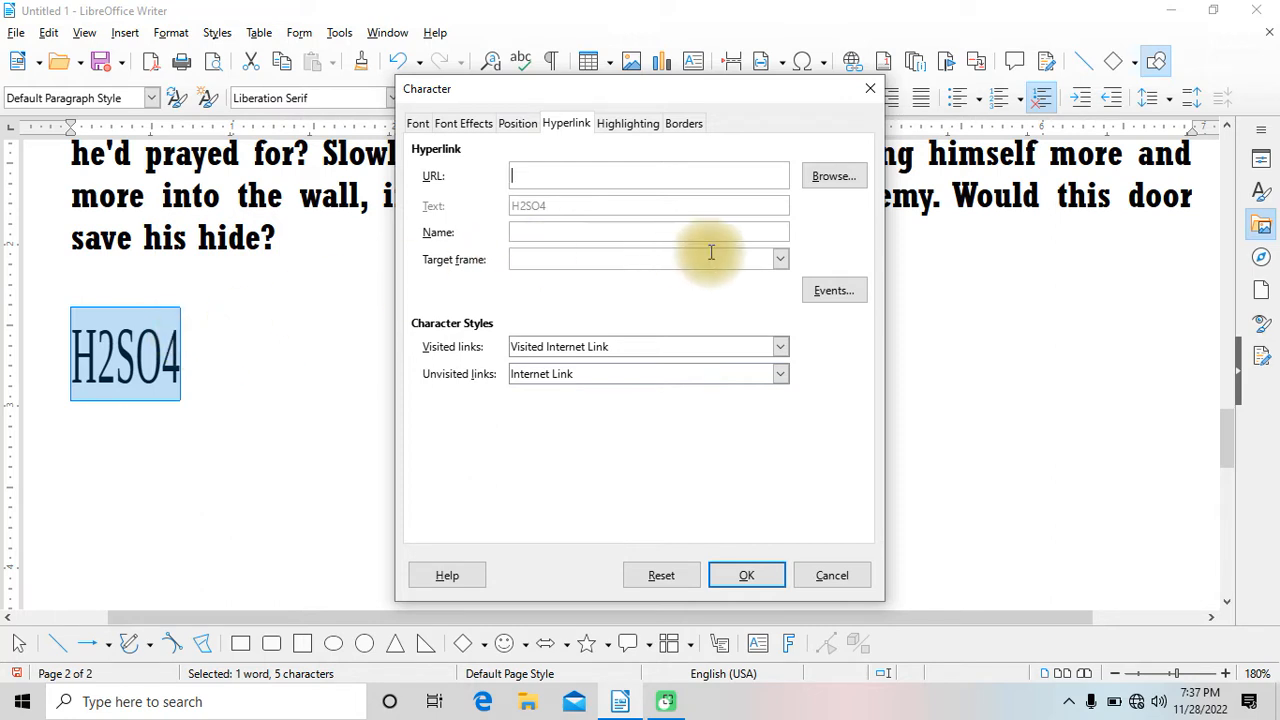
pyautogui.click(825, 177)
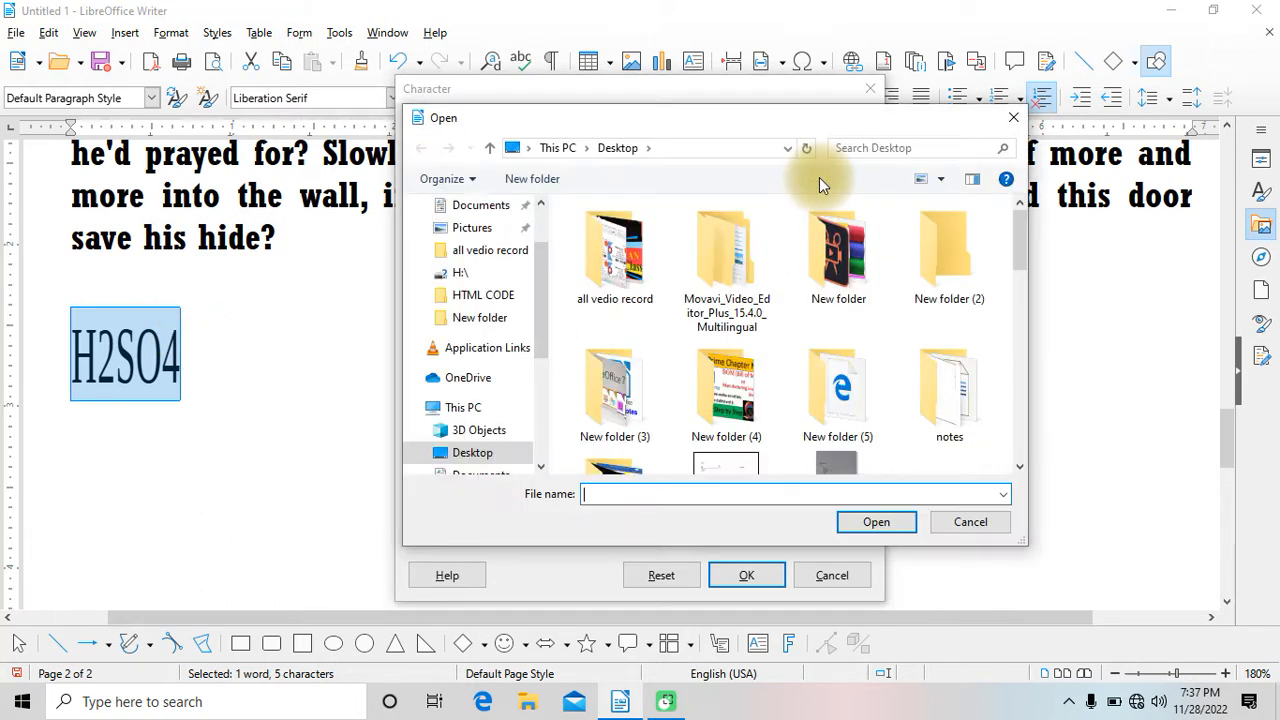
pyautogui.moveTo(1021, 226); pyautogui.dragTo(1009, 377)
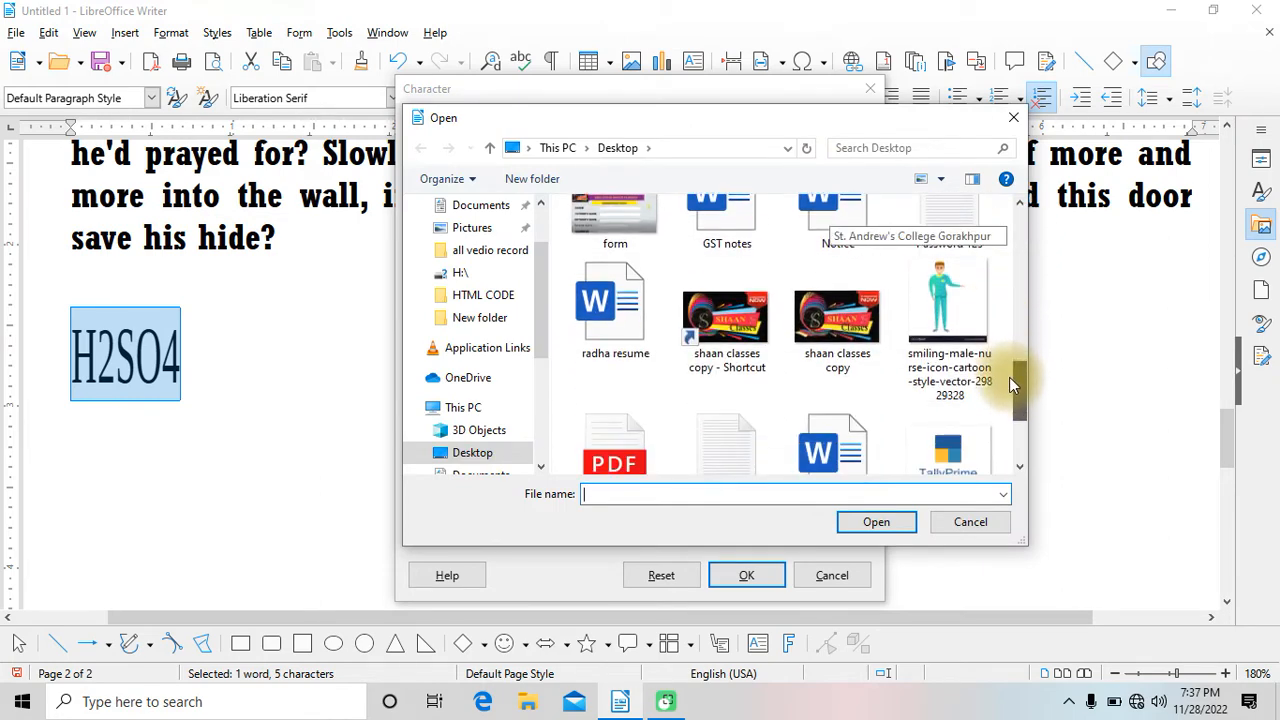
pyautogui.doubleClick(817, 330)
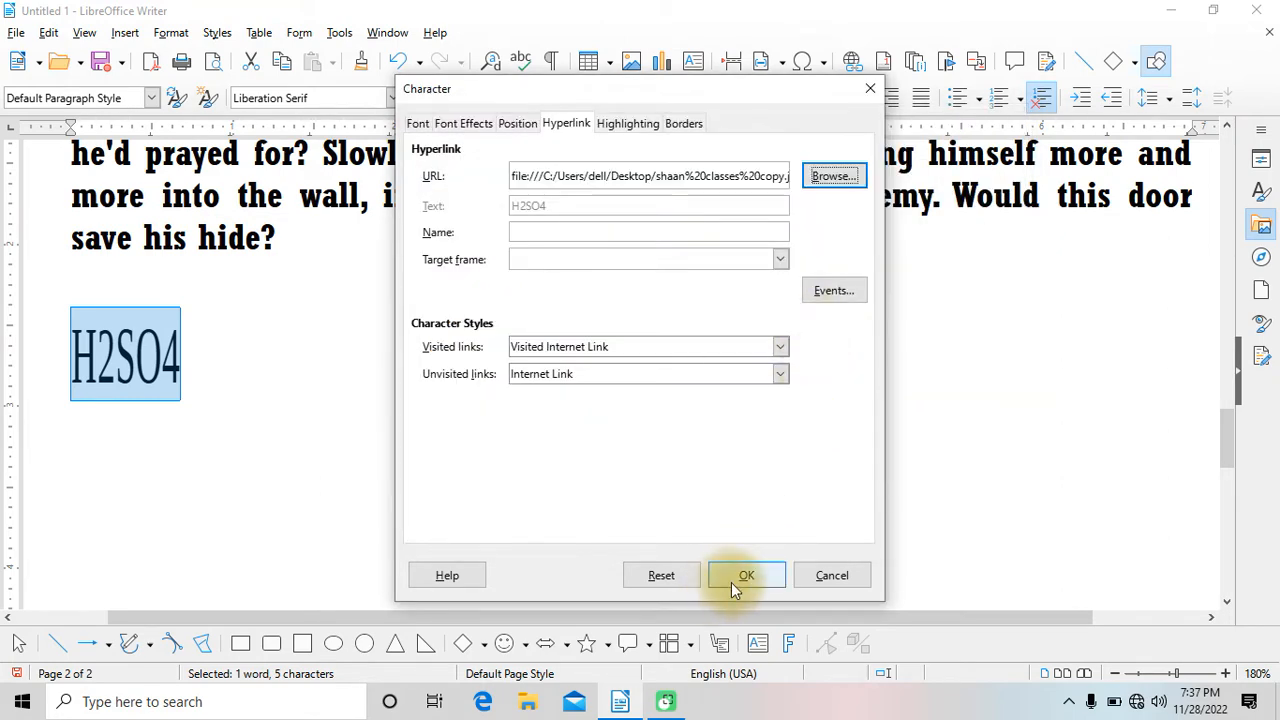
pyautogui.click(744, 576)
pyautogui.click(260, 469)
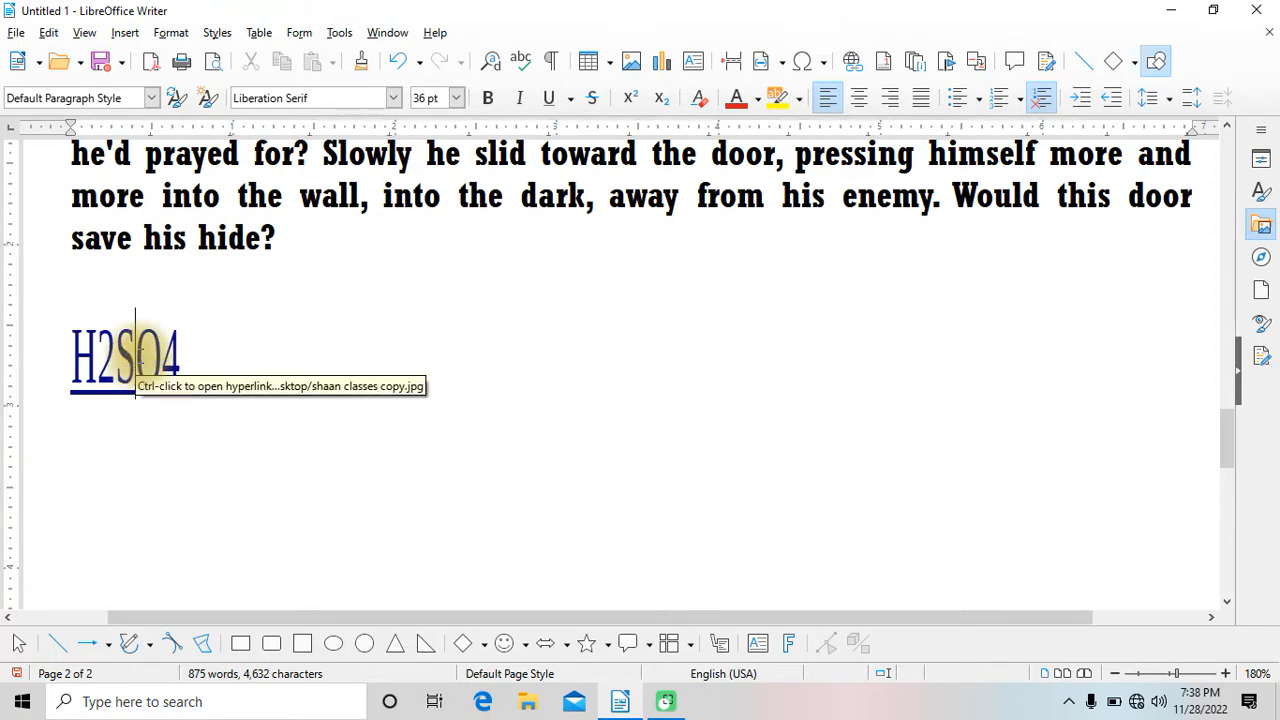
# Follow the hyperlink on H2SO4 to view the linked image, and close the image to return to the document.
pyautogui.keyDown('ctrl'); pyautogui.click(179, 360); pyautogui.keyUp('ctrl')
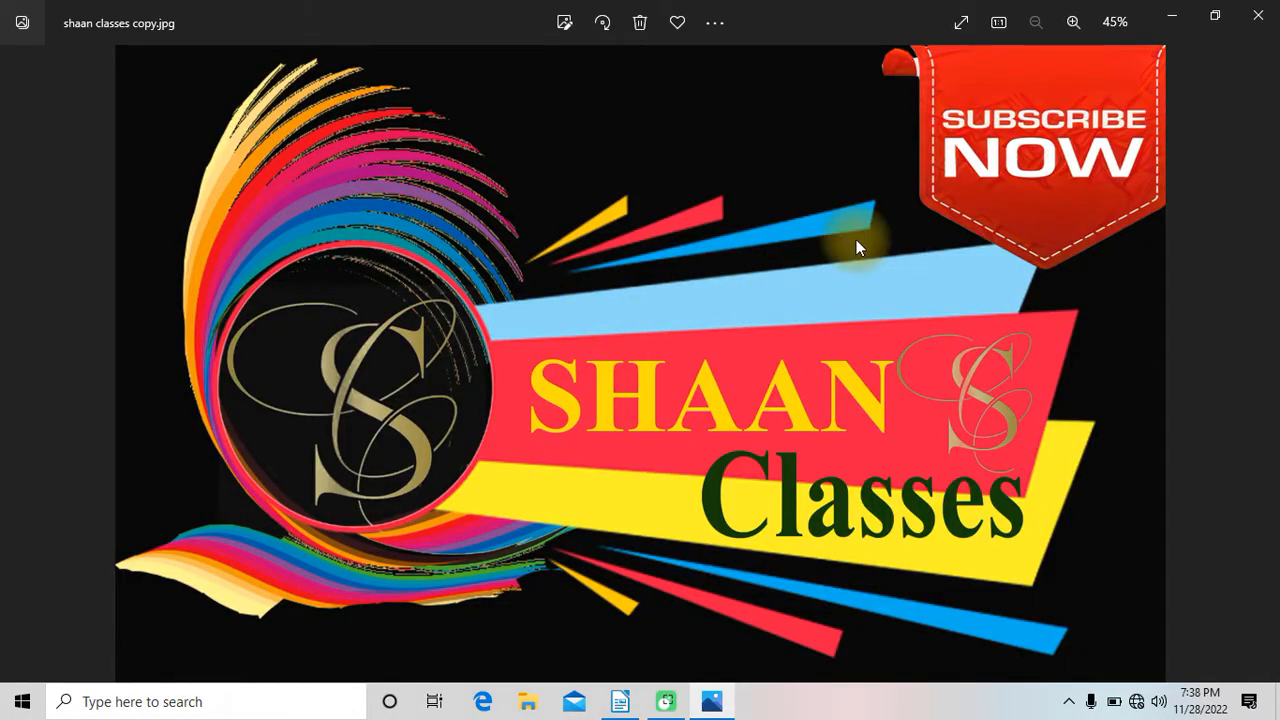
pyautogui.click(1254, 18)
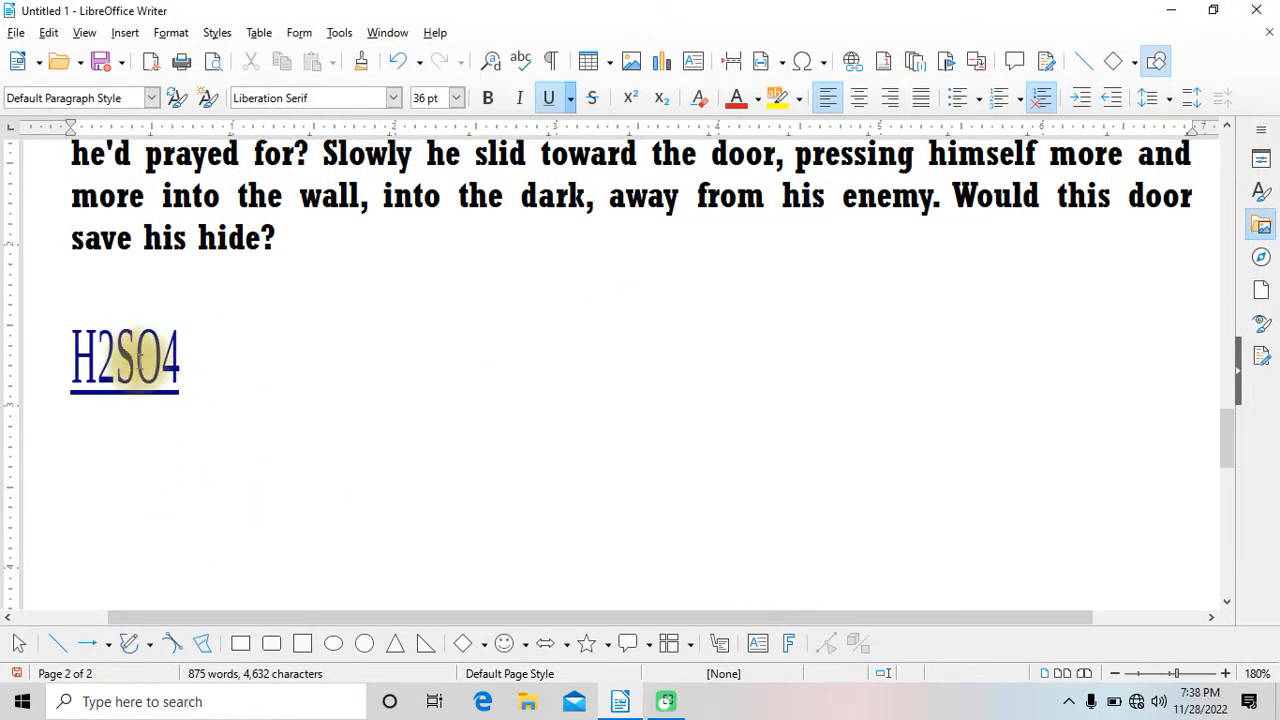
pyautogui.click(139, 362)
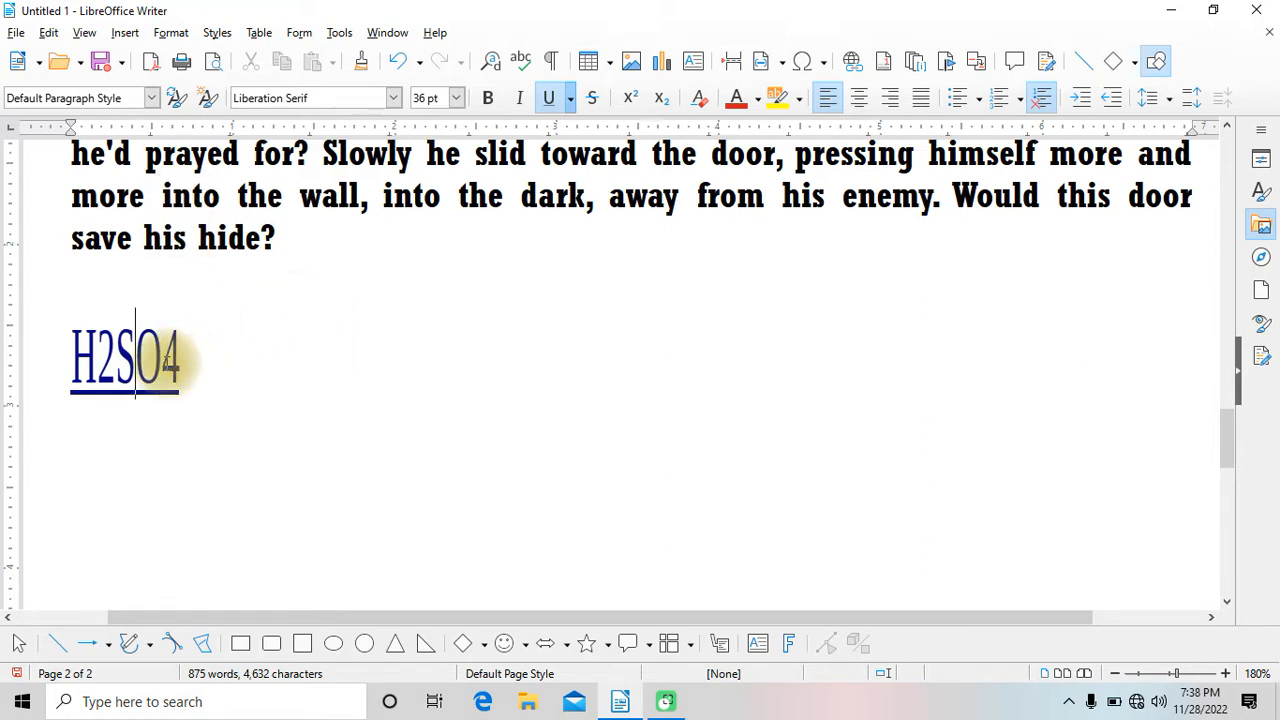
# Remove the hyperlink from H2SO4 by clearing its URL in the character settings.
pyautogui.moveTo(63, 349); pyautogui.dragTo(195, 350)
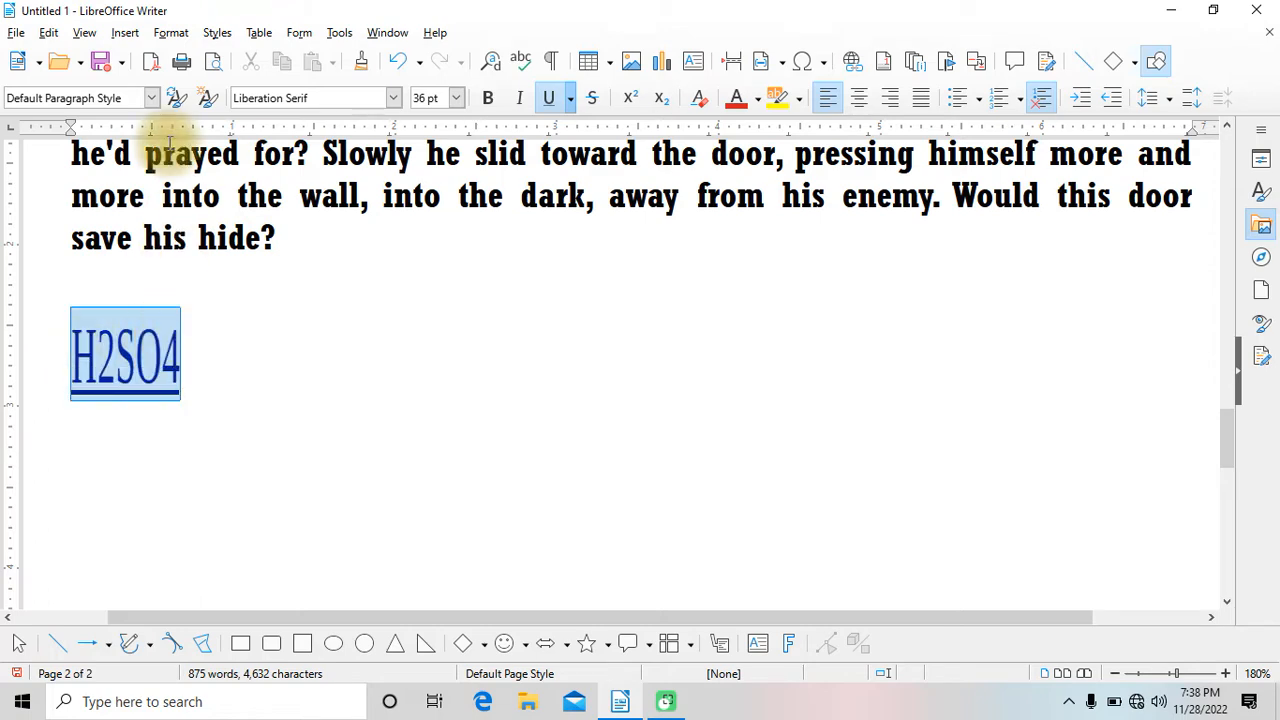
pyautogui.click(171, 32)
pyautogui.press('Escape')
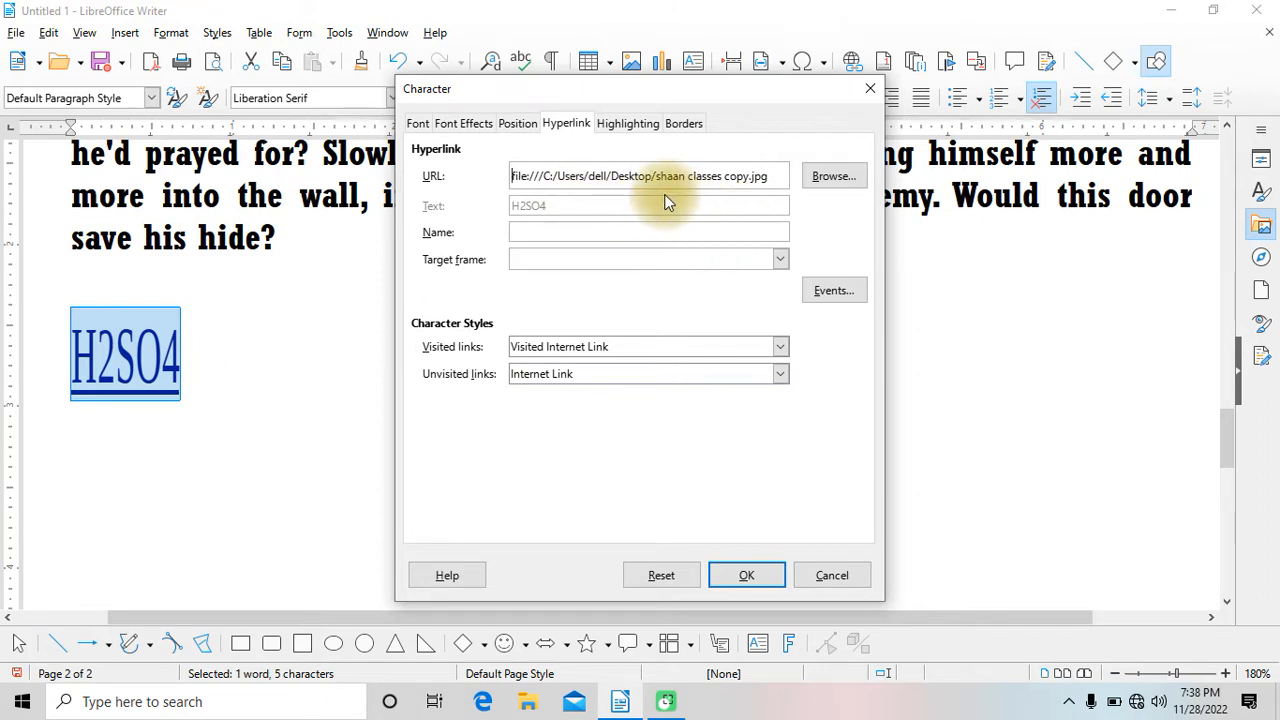
pyautogui.press('Delete')
pyautogui.press('Delete')
pyautogui.press('Delete')
pyautogui.press('Delete')
pyautogui.press('Delete')
pyautogui.press('Delete')
pyautogui.press('Delete')
pyautogui.press('Delete')
pyautogui.press('Delete')
pyautogui.press('Delete')
pyautogui.press('Delete')
pyautogui.press('Delete')
pyautogui.press('Delete')
pyautogui.press('Delete')
pyautogui.press('Delete')
pyautogui.press('Delete')
pyautogui.press('Delete')
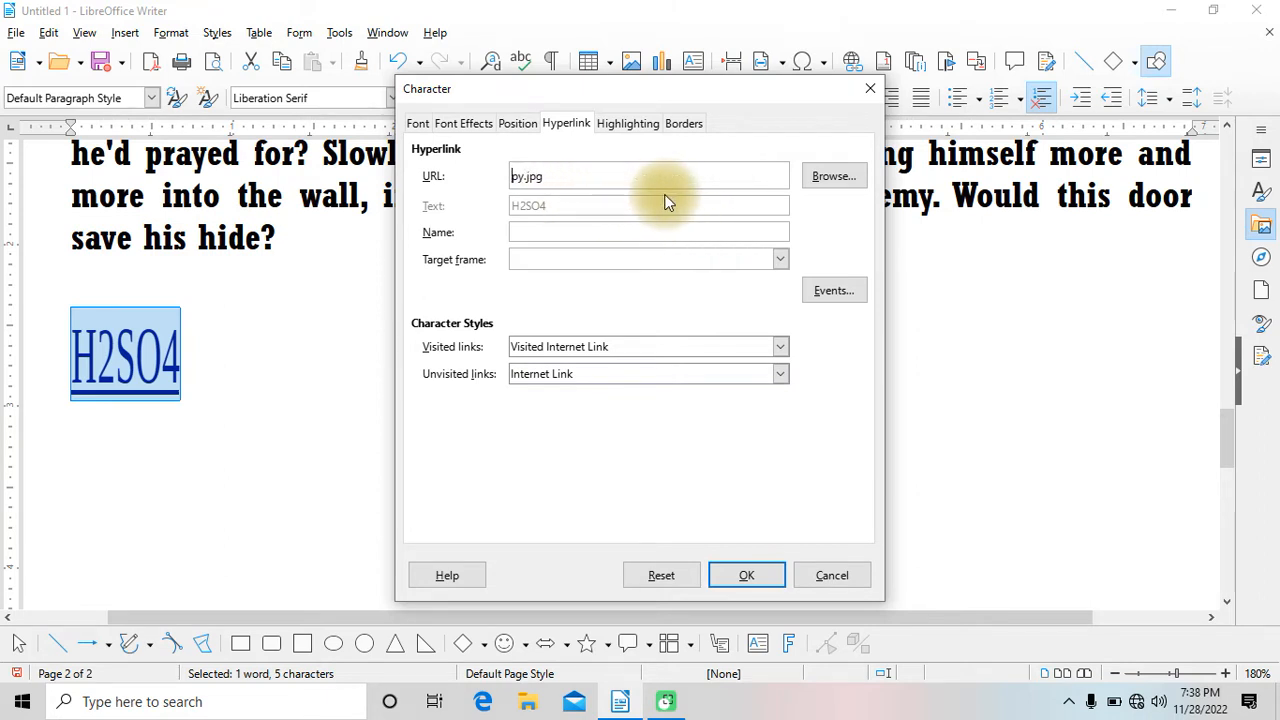
pyautogui.click(738, 578)
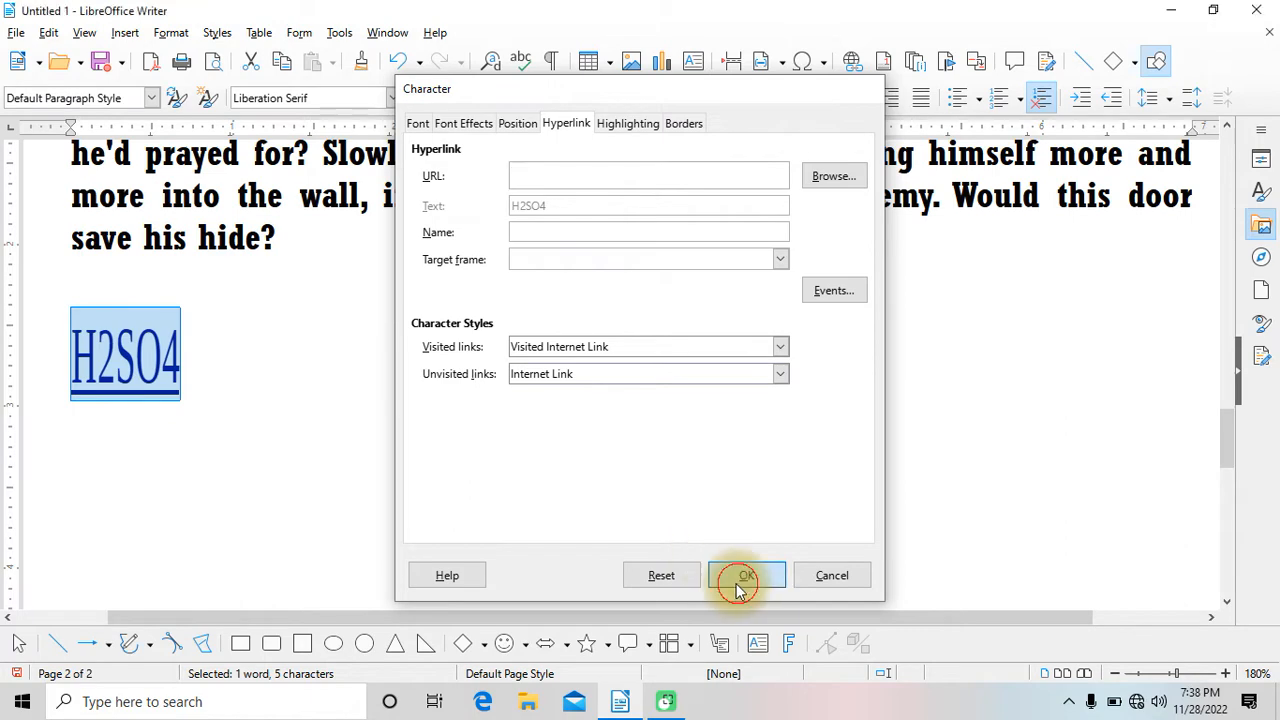
# Highlight H2SO4 in yellow from the standard palette through its character settings.
pyautogui.click(171, 32)
pyautogui.press('Escape')
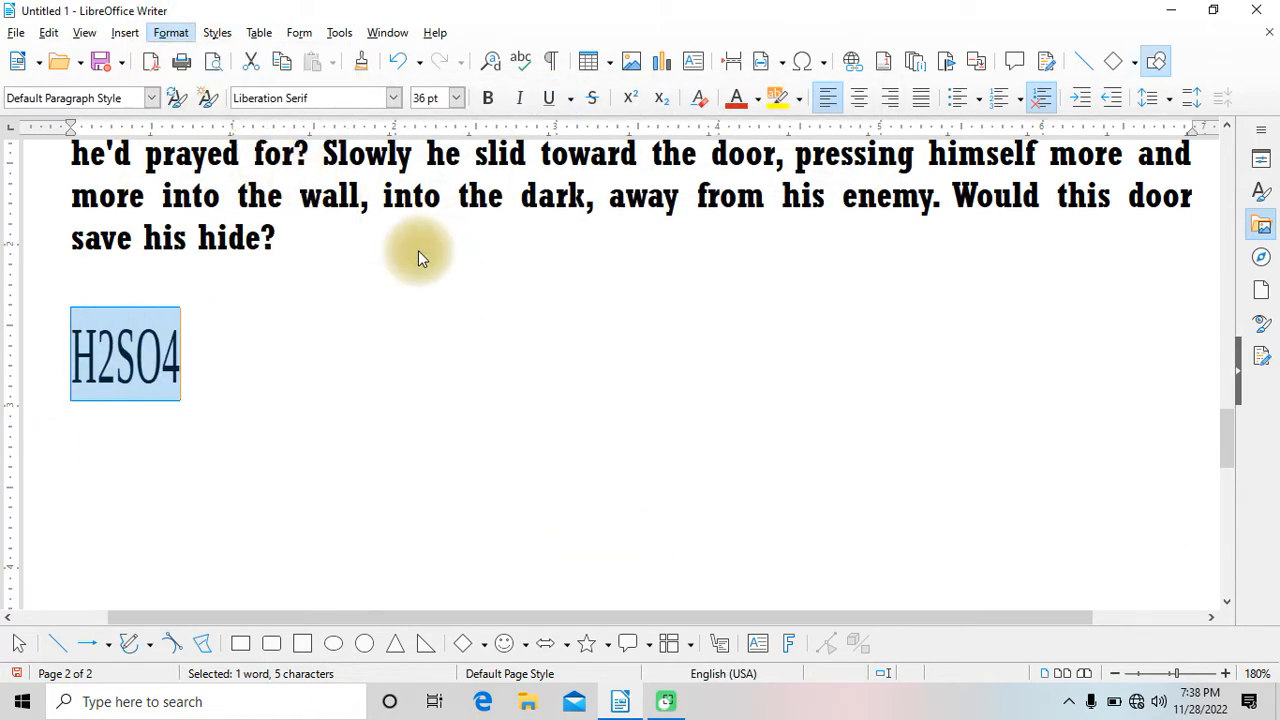
pyautogui.click(616, 127)
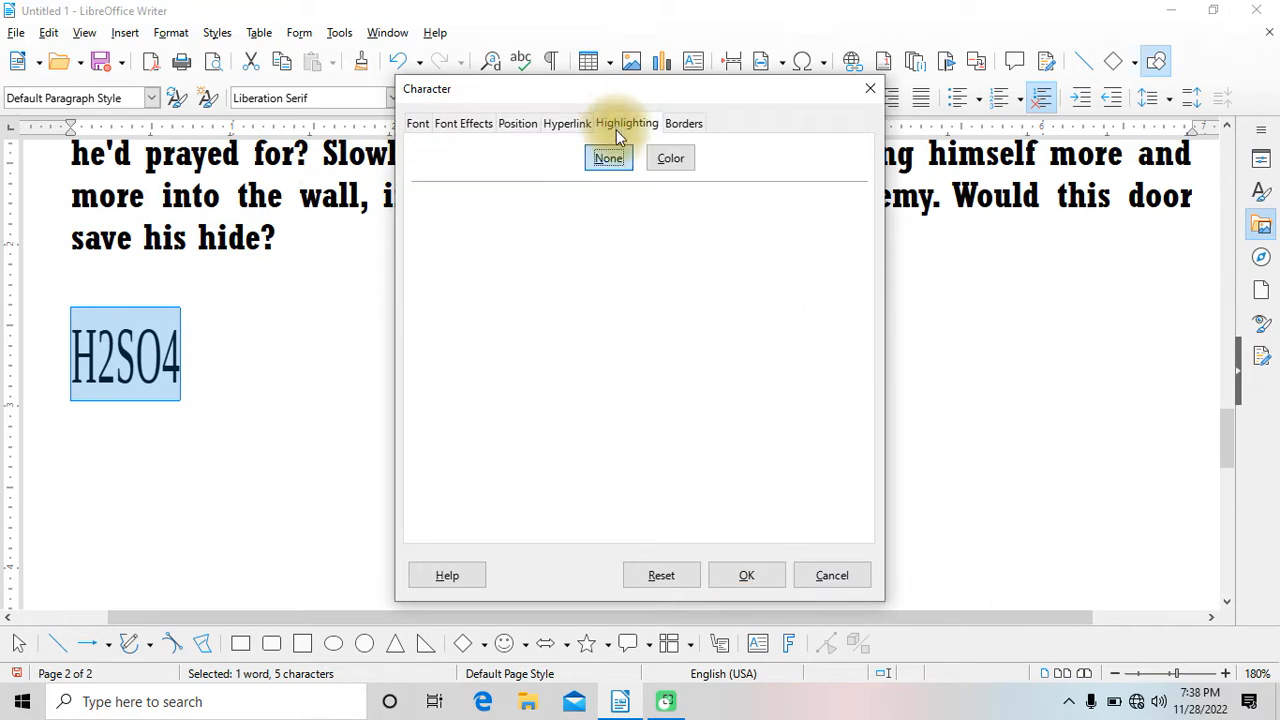
pyautogui.click(657, 167)
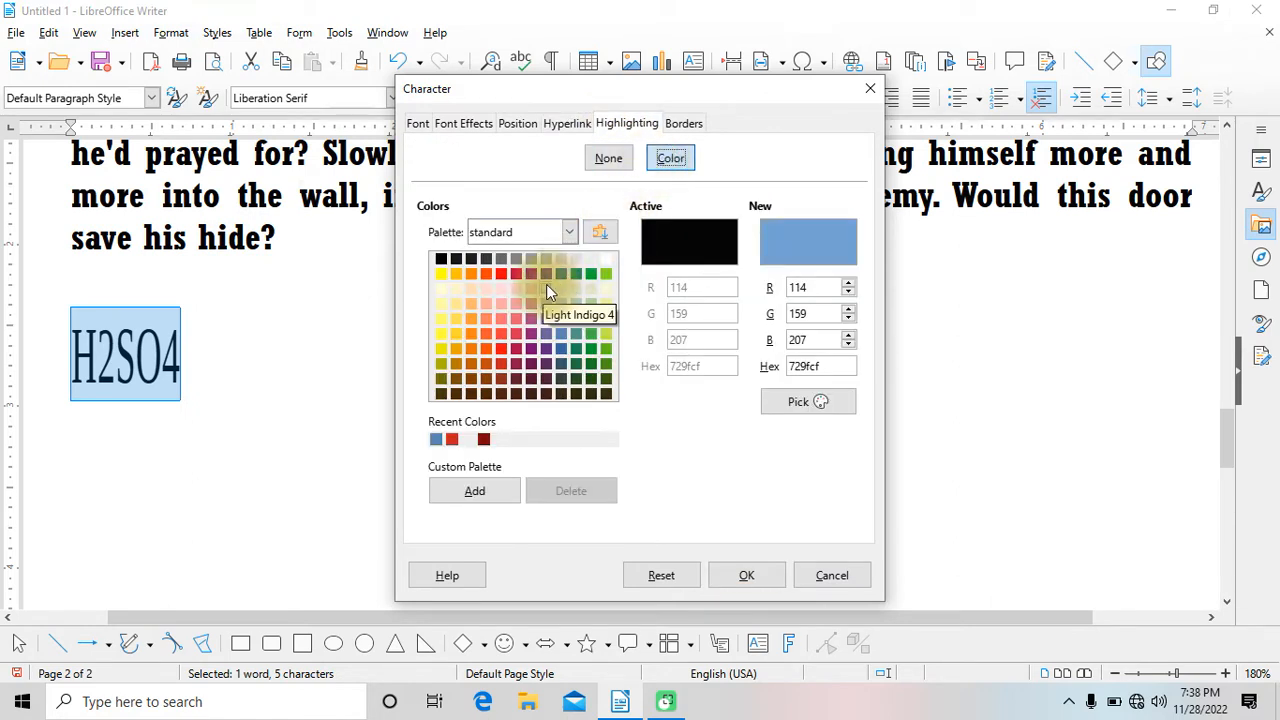
pyautogui.click(442, 275)
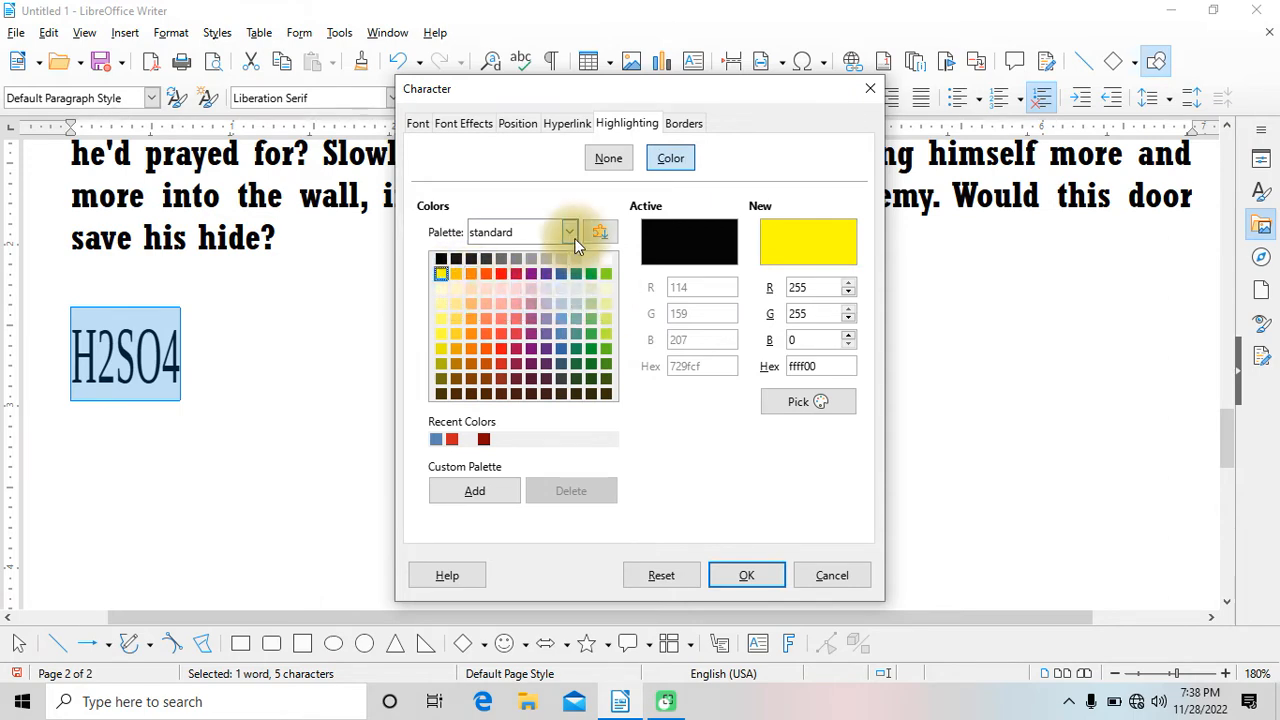
pyautogui.click(740, 572)
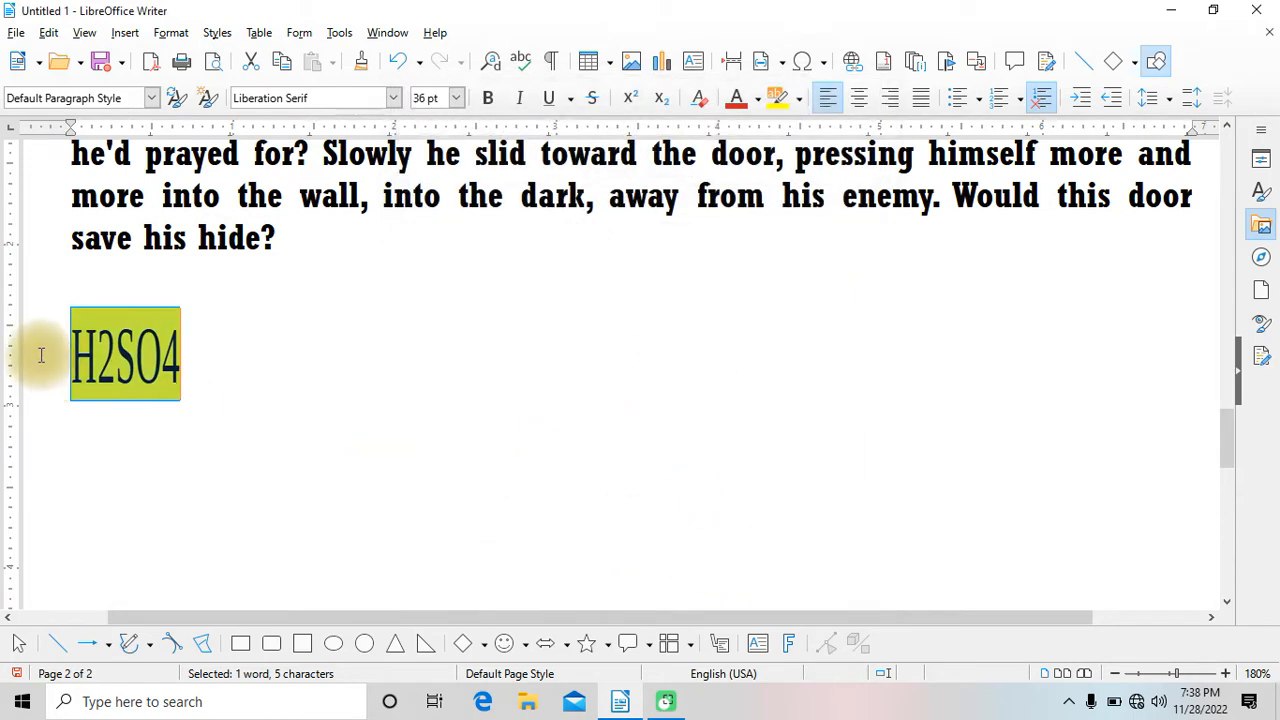
# Remove the highlighting from H2SO4 by setting its character highlighting color to No Fill.
pyautogui.moveTo(72, 356); pyautogui.dragTo(184, 358)
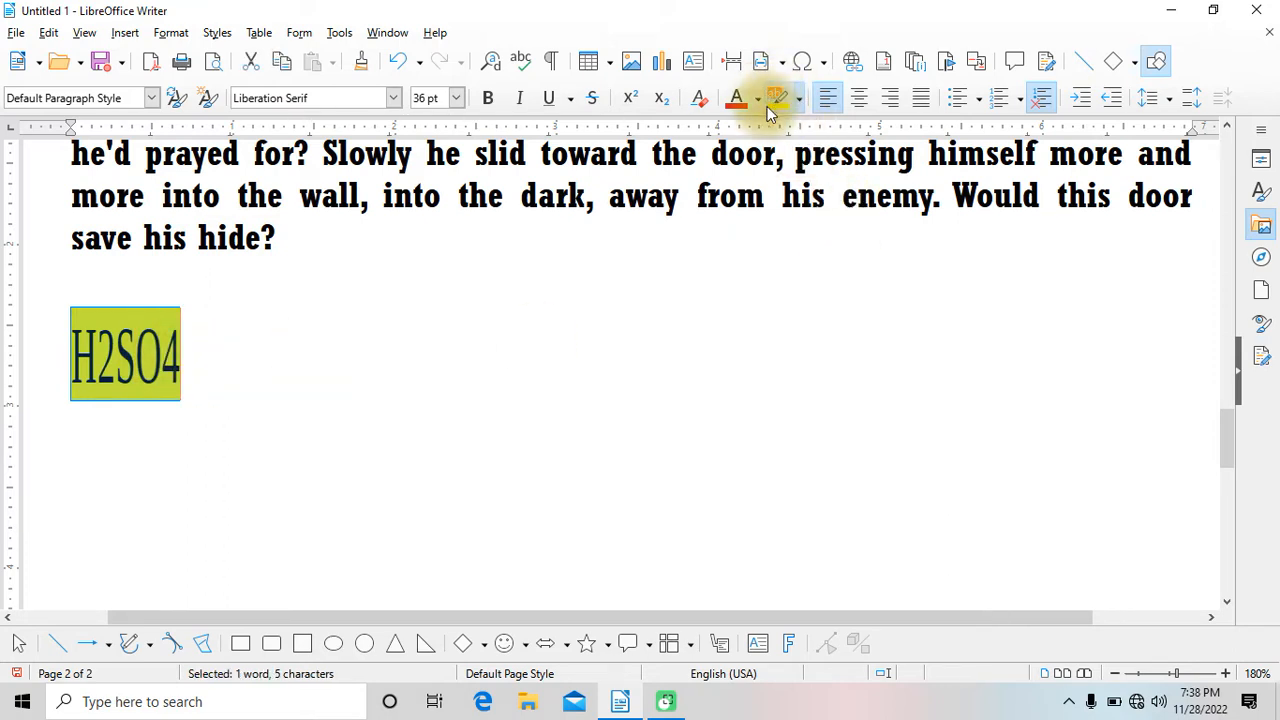
pyautogui.click(799, 104)
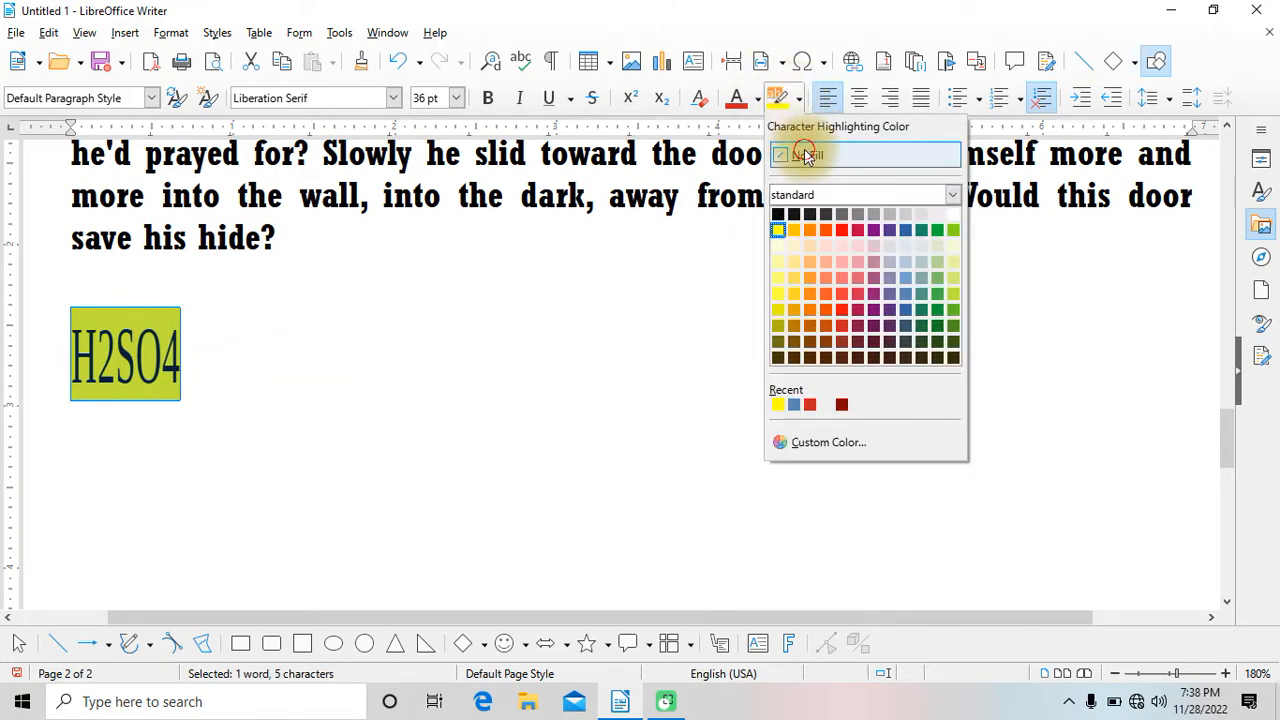
pyautogui.click(800, 155)
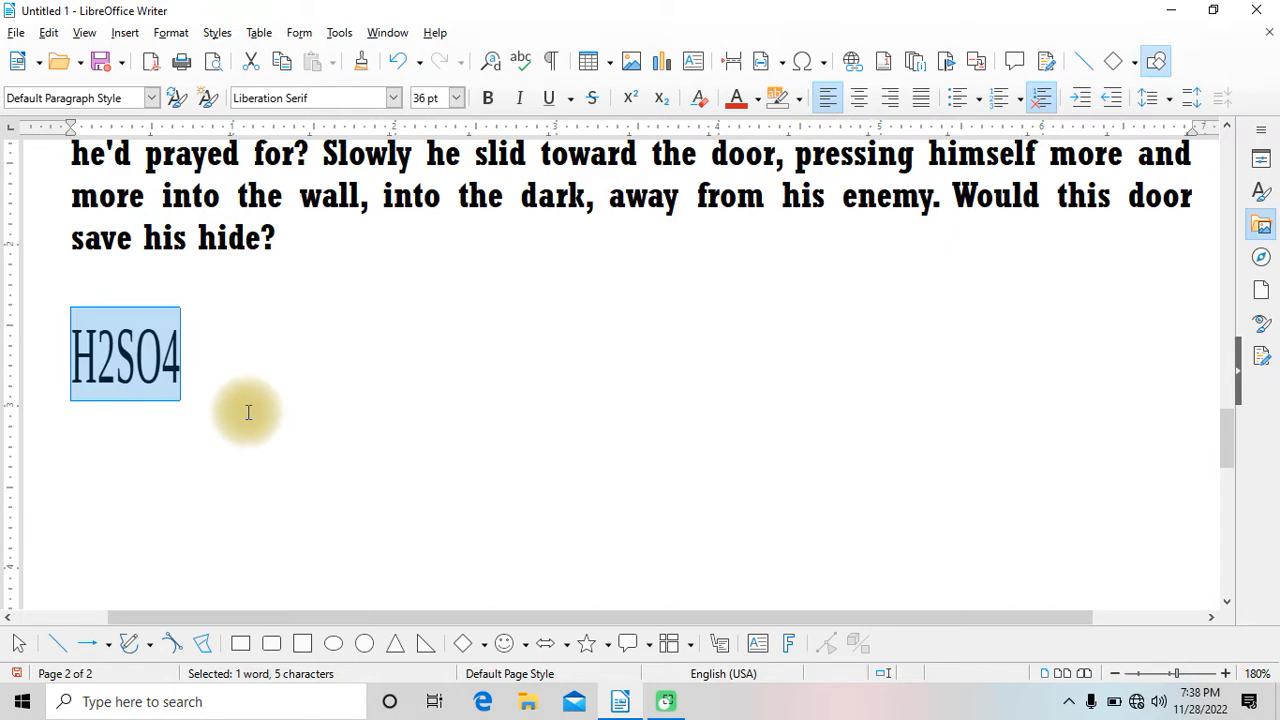
pyautogui.click(171, 32)
pyautogui.click(210, 166)
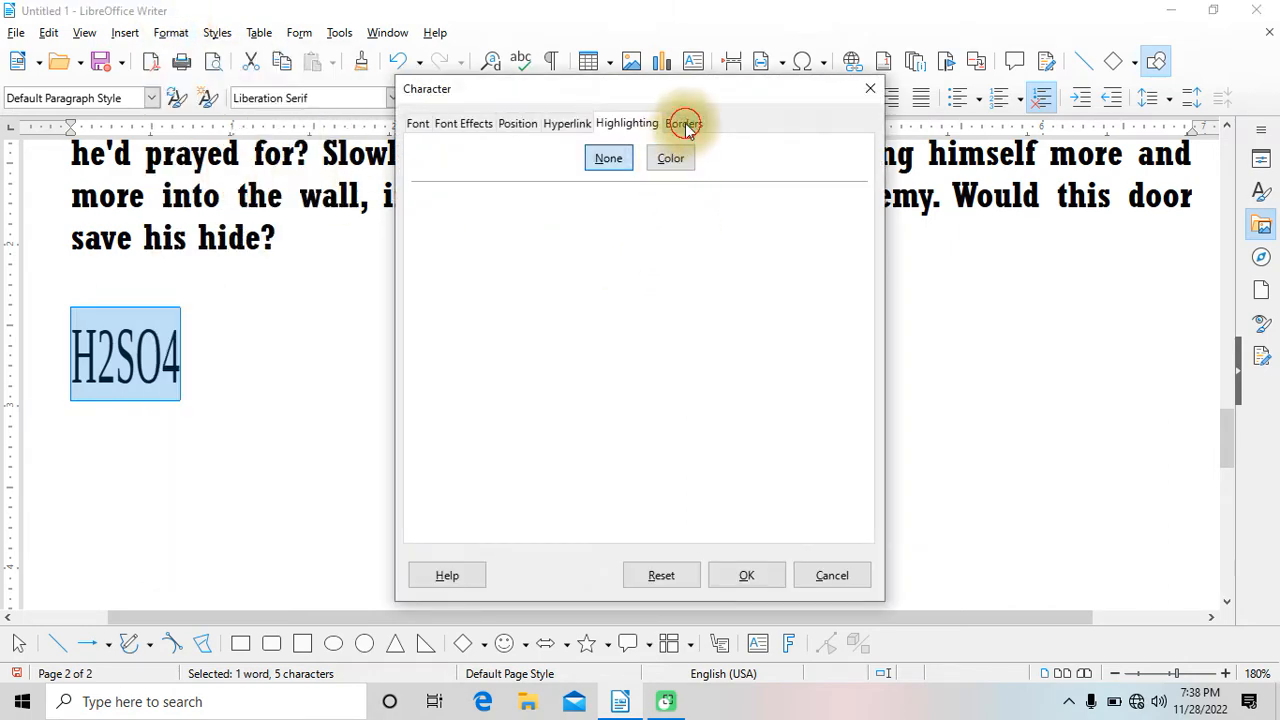
pyautogui.click(684, 123)
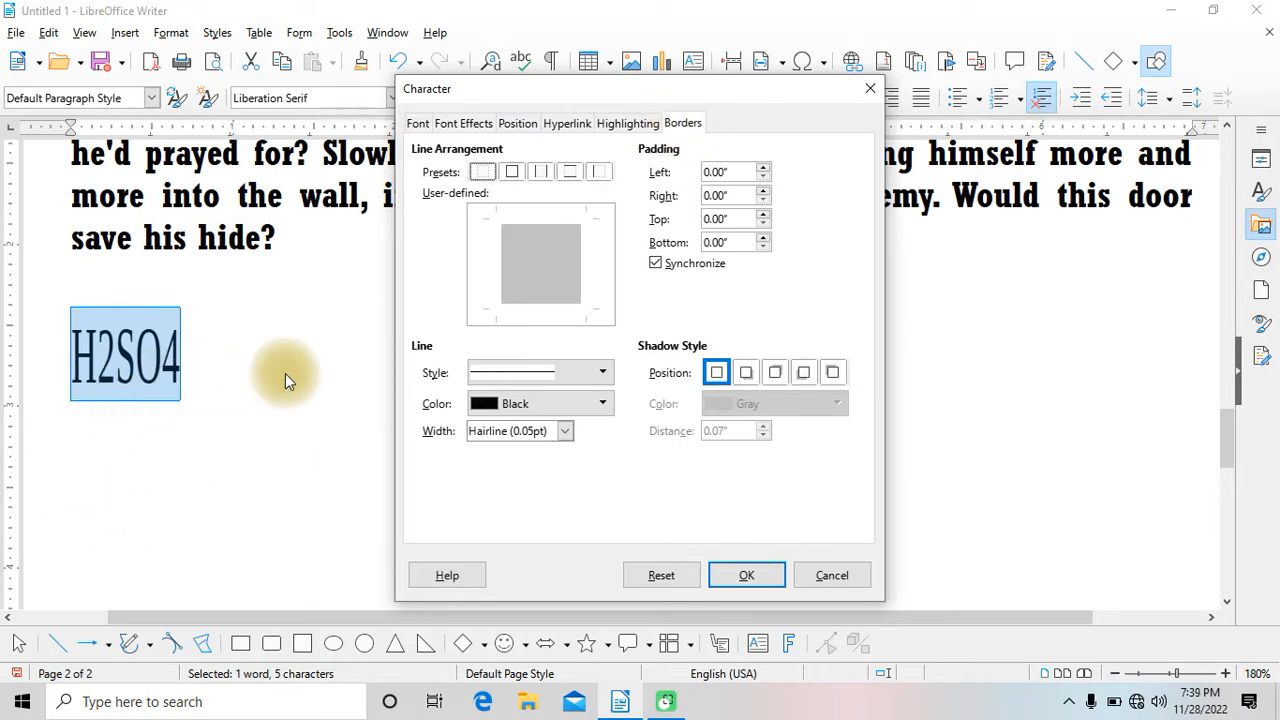
pyautogui.click(831, 575)
# Set a character box border on all four sides of the paragraph above H2SO4, with its shadow cast to the top right.
pyautogui.scroll(4, 609, 443)
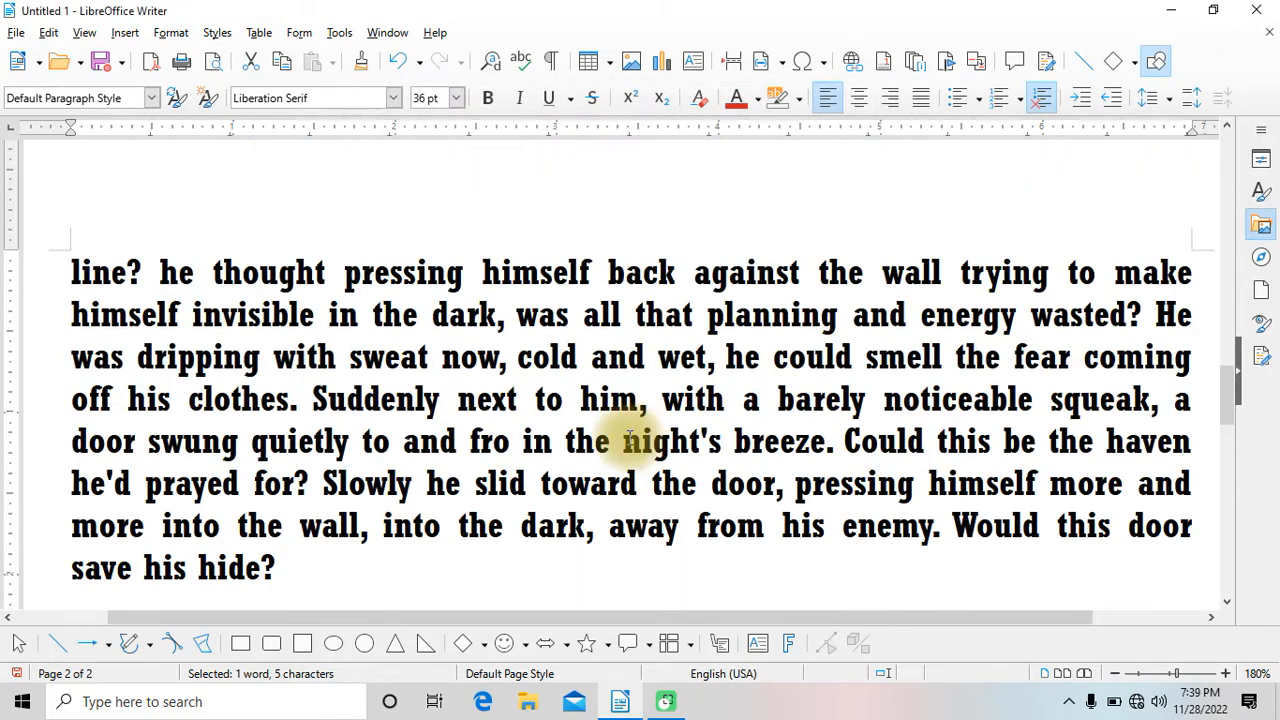
pyautogui.scroll(-1, 510, 393)
pyautogui.moveTo(72, 196); pyautogui.dragTo(351, 484)
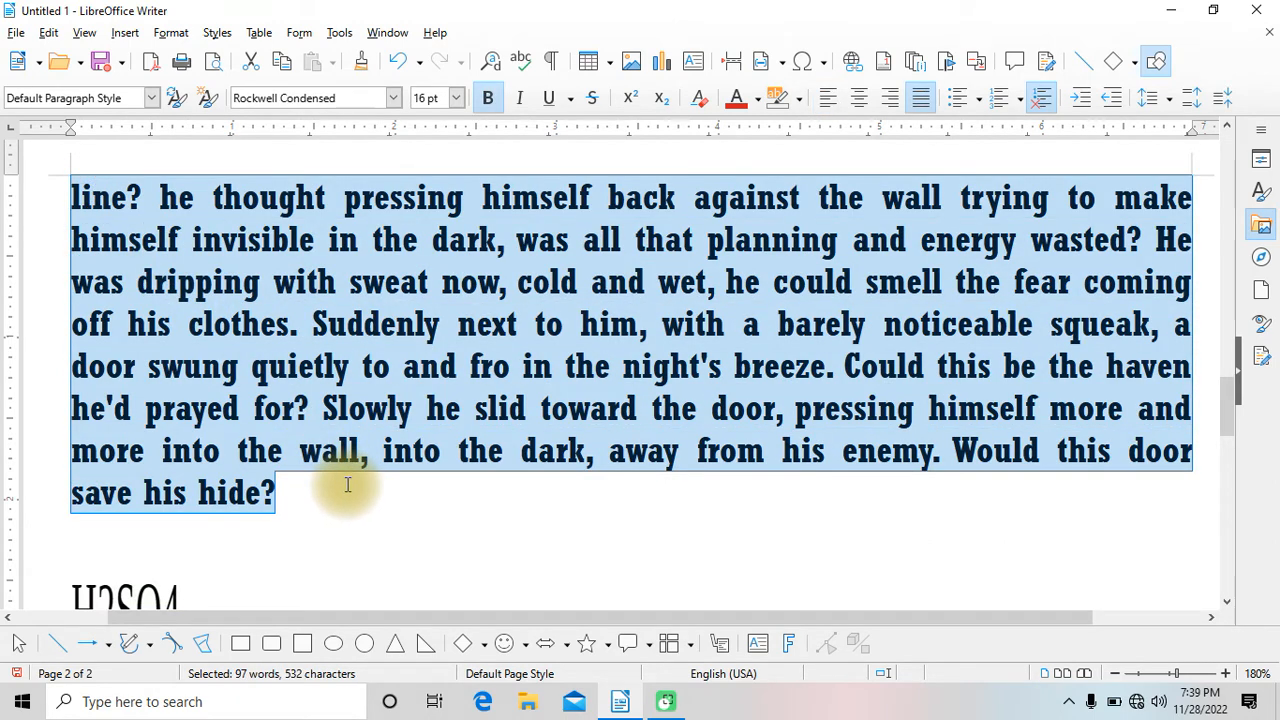
pyautogui.click(171, 33)
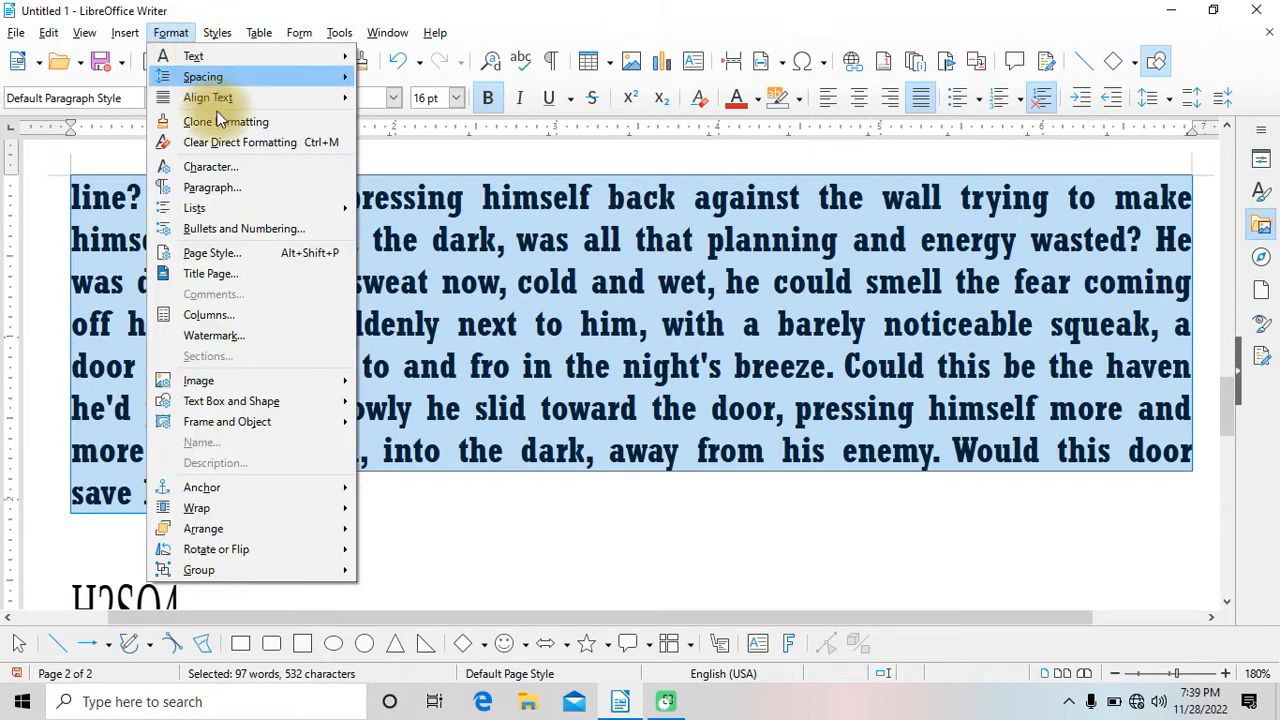
pyautogui.click(210, 166)
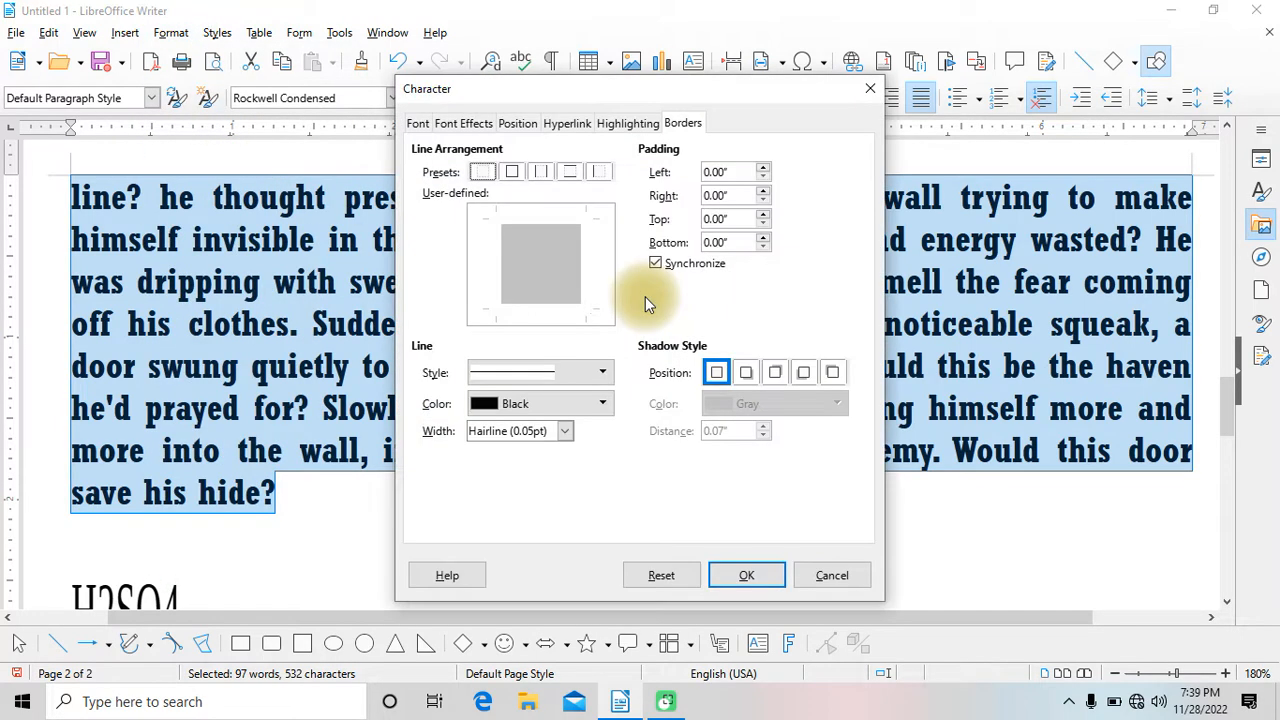
pyautogui.click(511, 173)
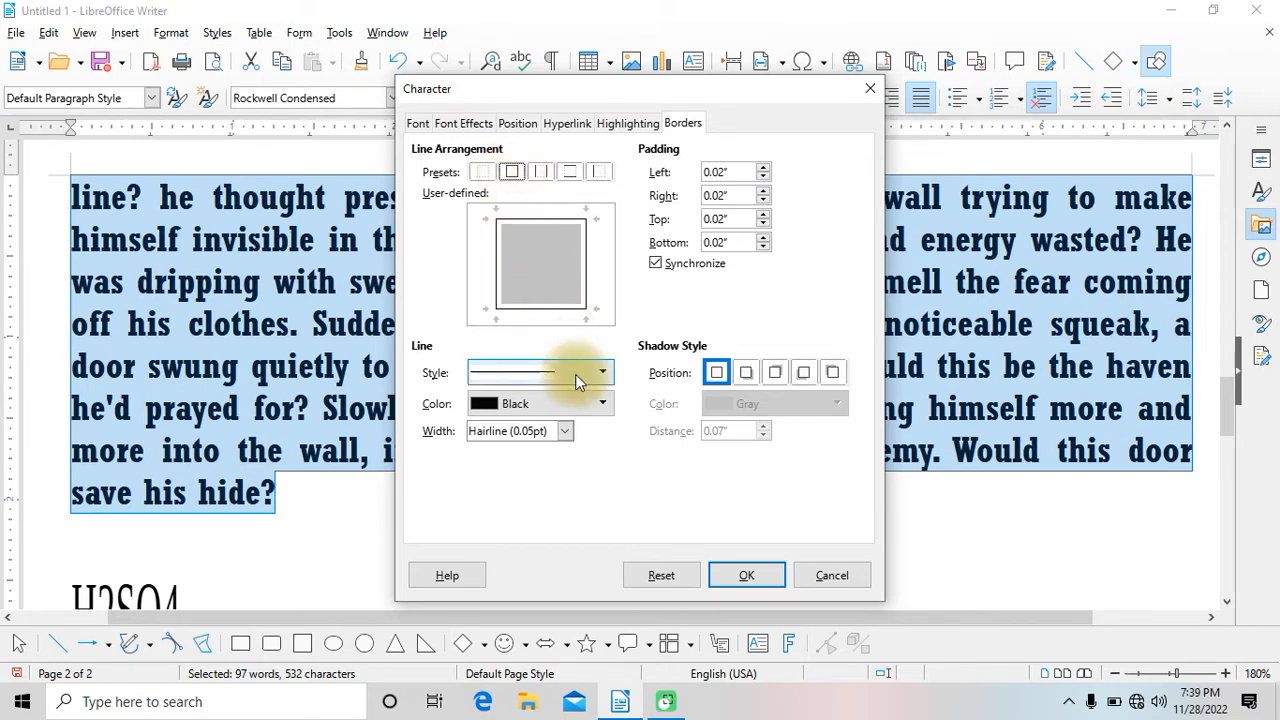
pyautogui.click(746, 378)
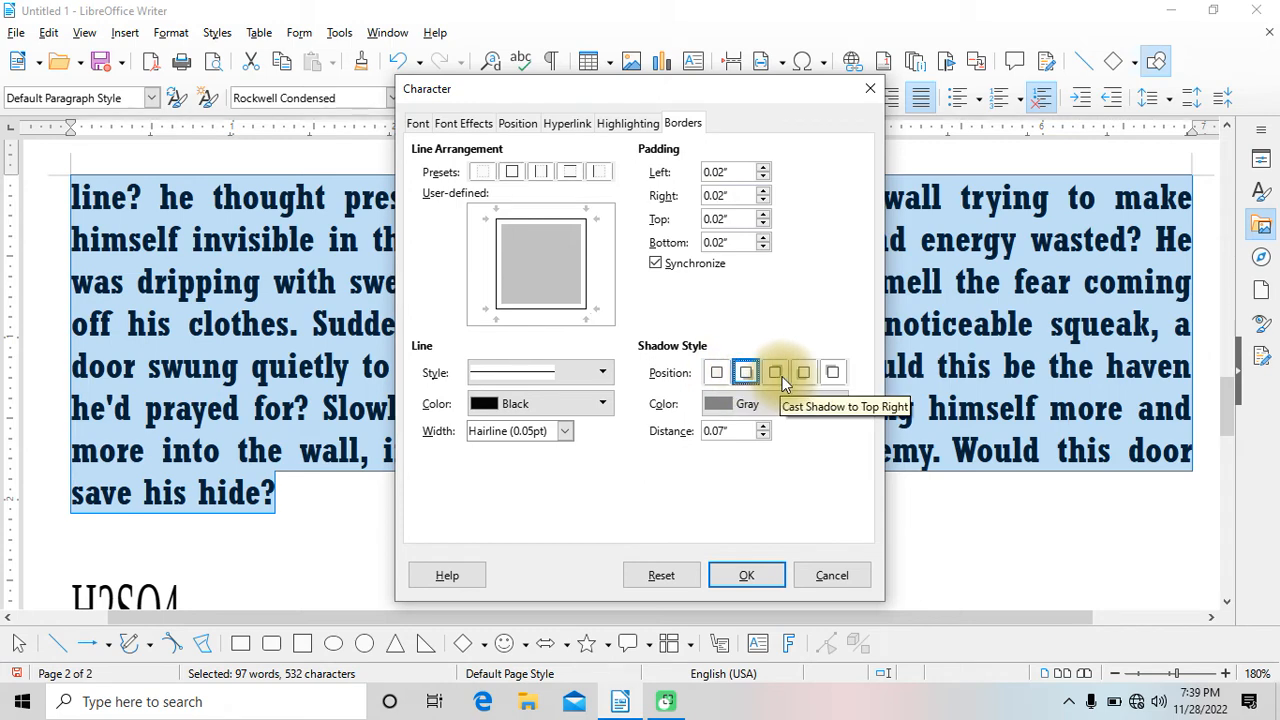
pyautogui.click(779, 375)
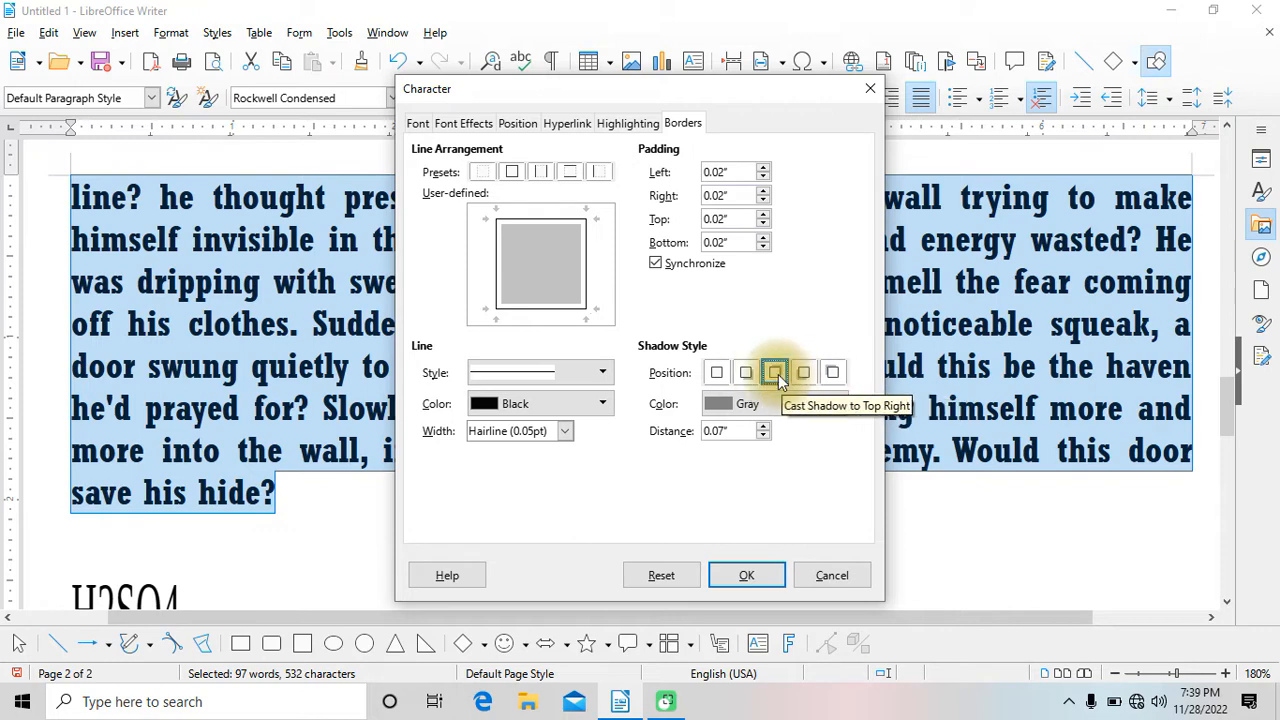
# Set the paragraph's border line to a double style in Indigo with Thick (2.25pt) width.
pyautogui.click(598, 371)
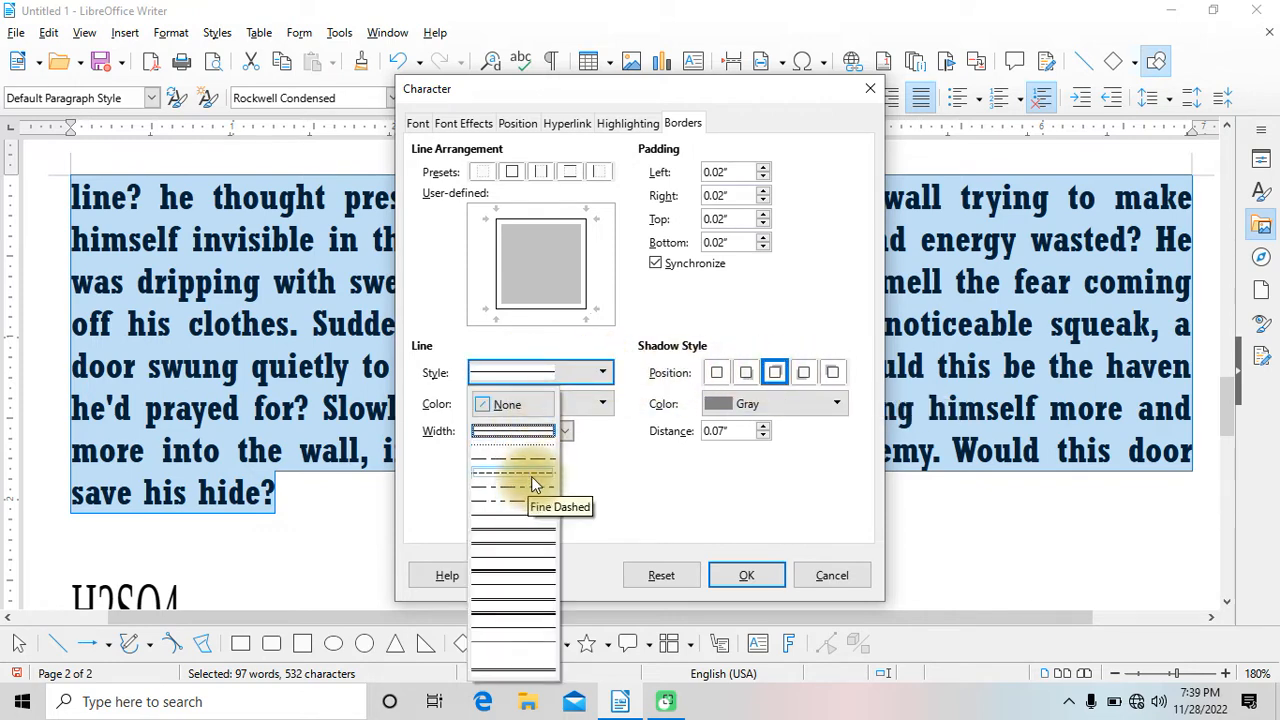
pyautogui.click(532, 529)
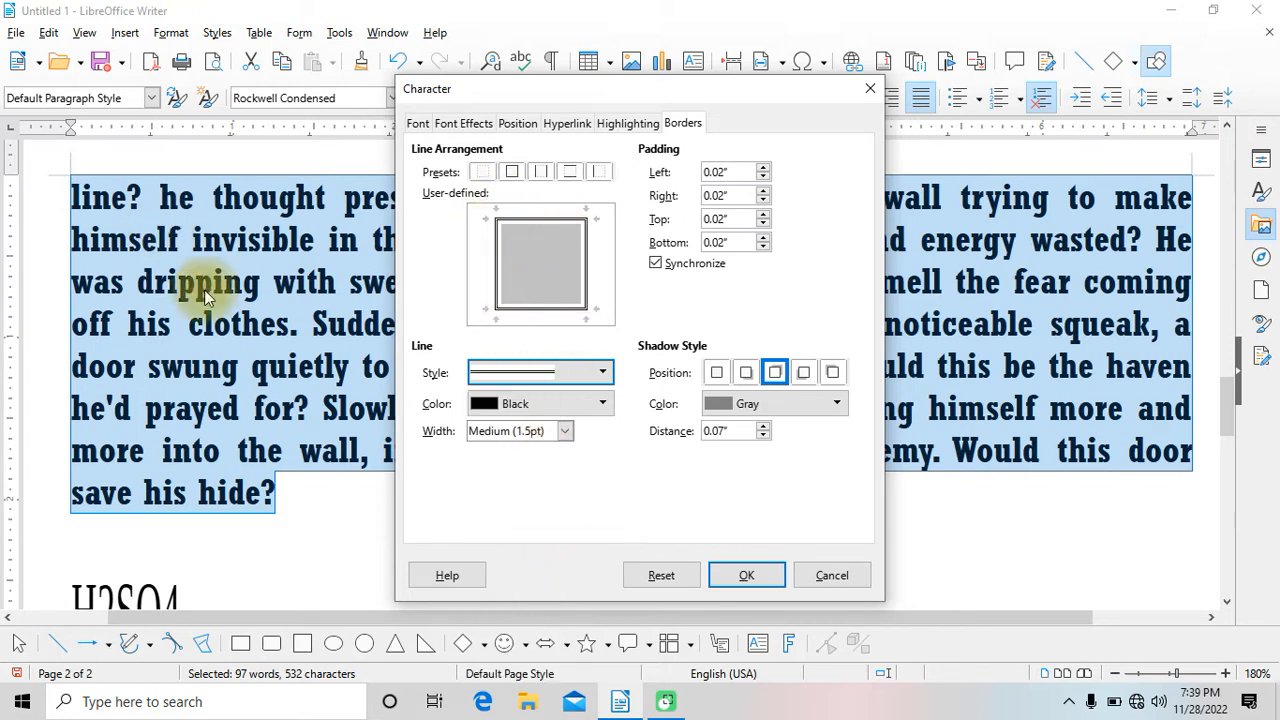
pyautogui.click(602, 403)
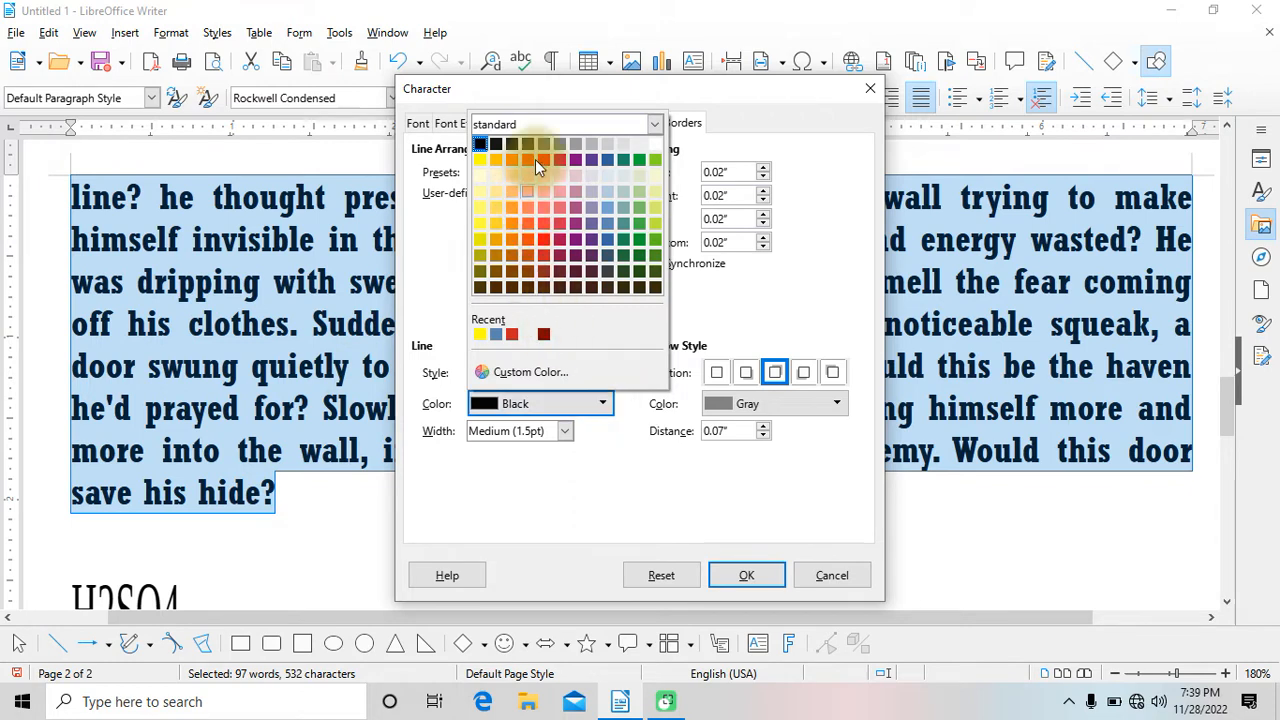
pyautogui.click(593, 160)
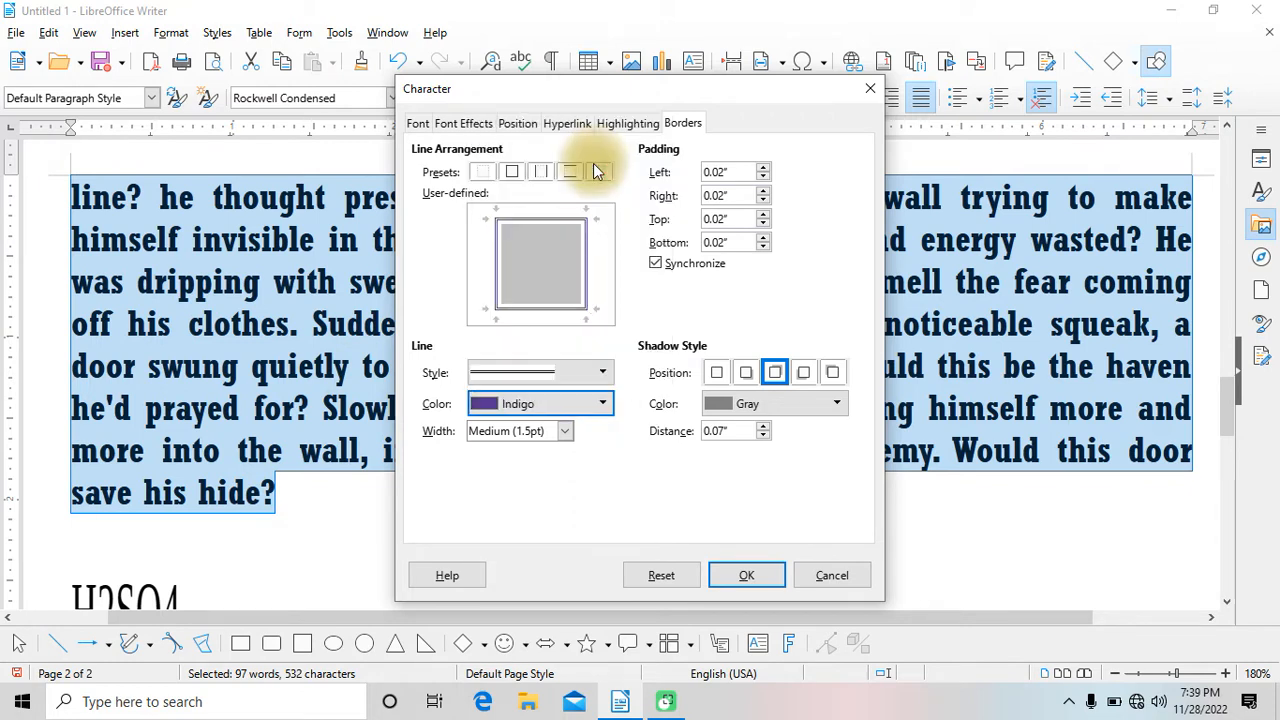
pyautogui.click(565, 431)
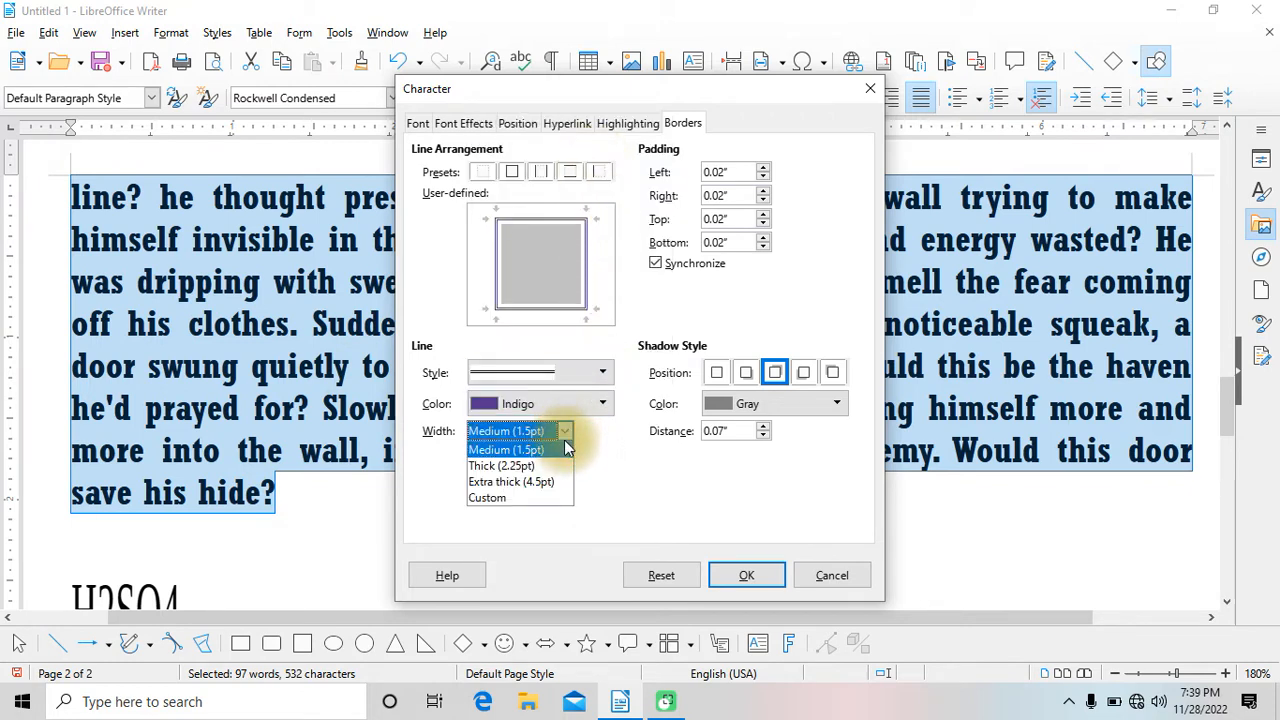
pyautogui.click(546, 470)
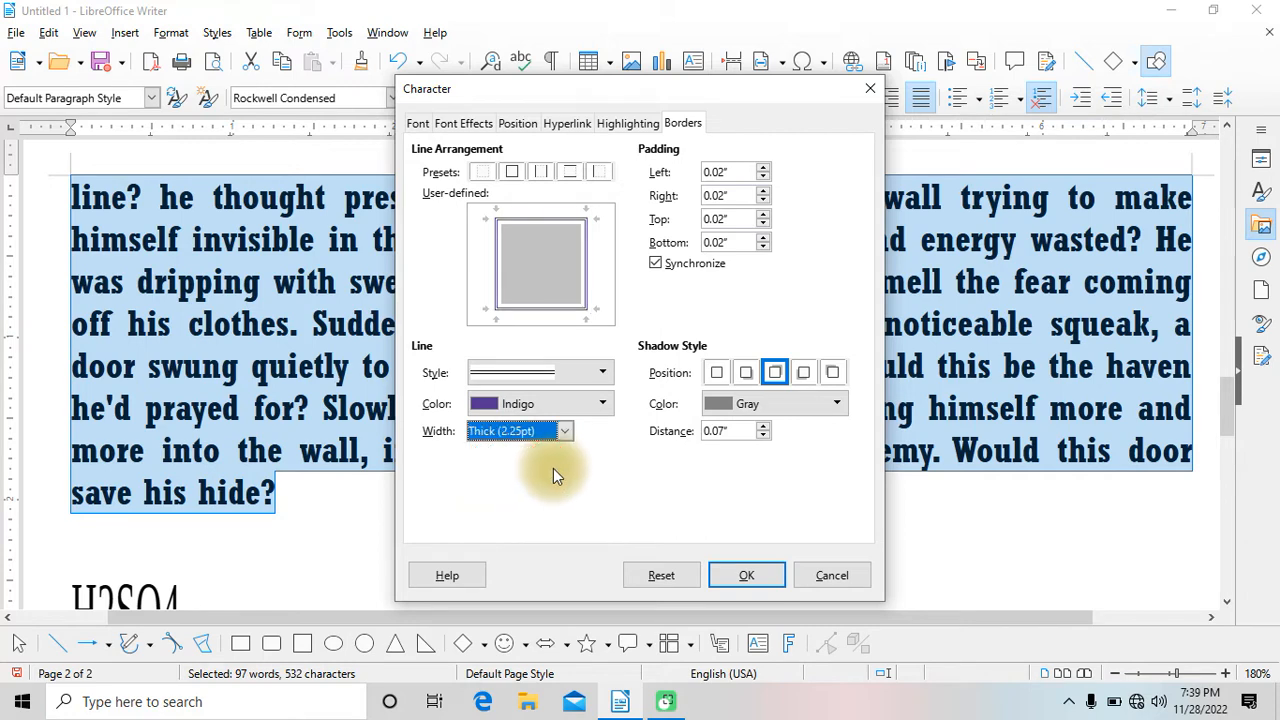
# Set the border's shadow color to Dark Red 2, apply the border settings, and review the bordered paragraph.
pyautogui.click(834, 400)
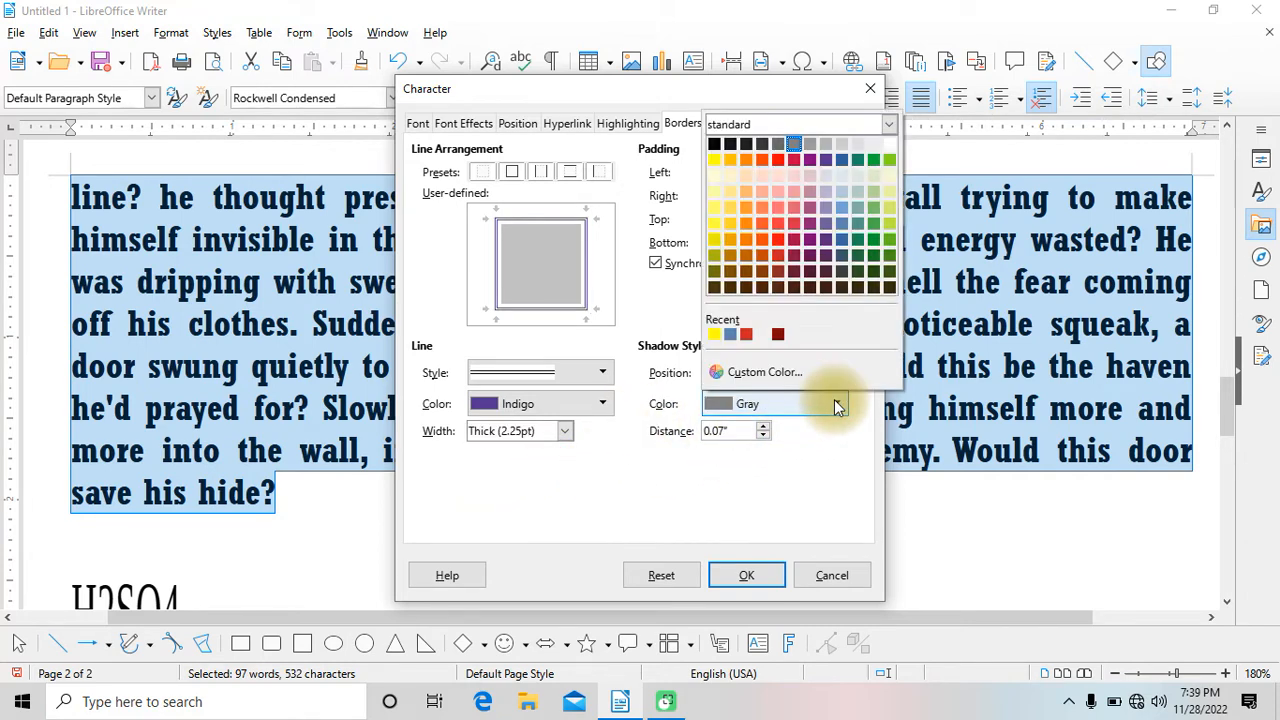
pyautogui.click(748, 336)
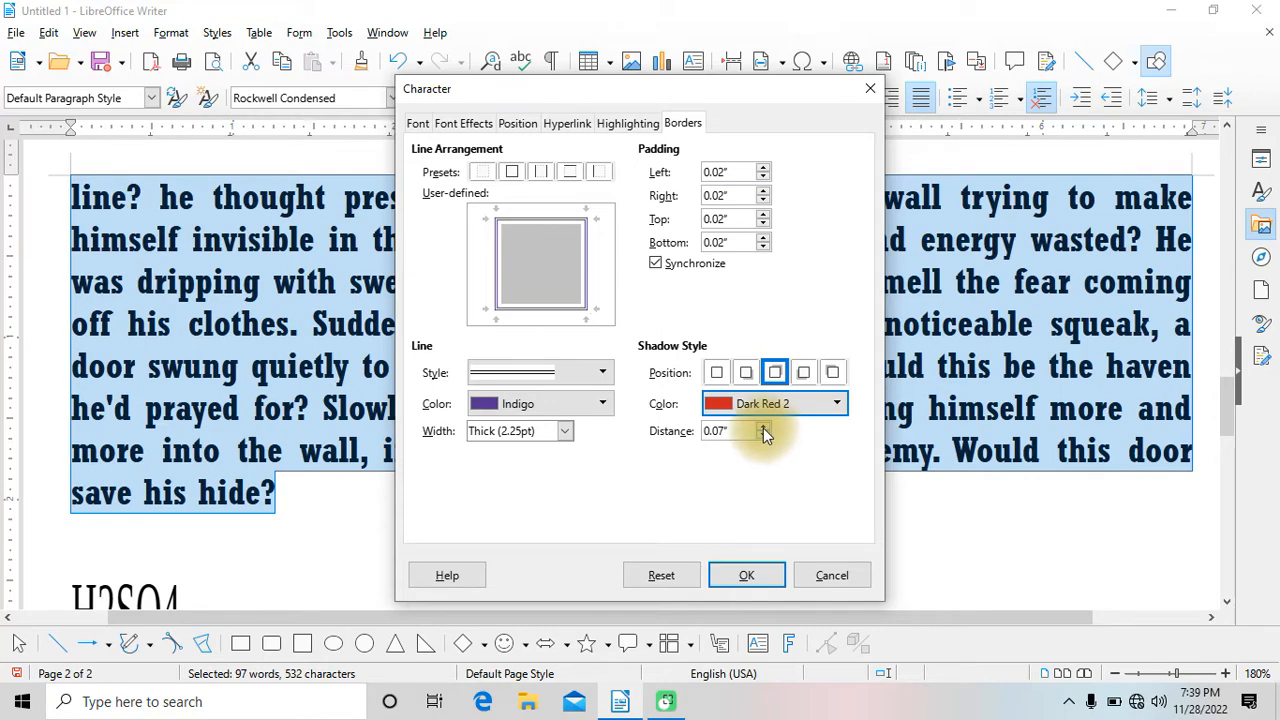
pyautogui.click(763, 576)
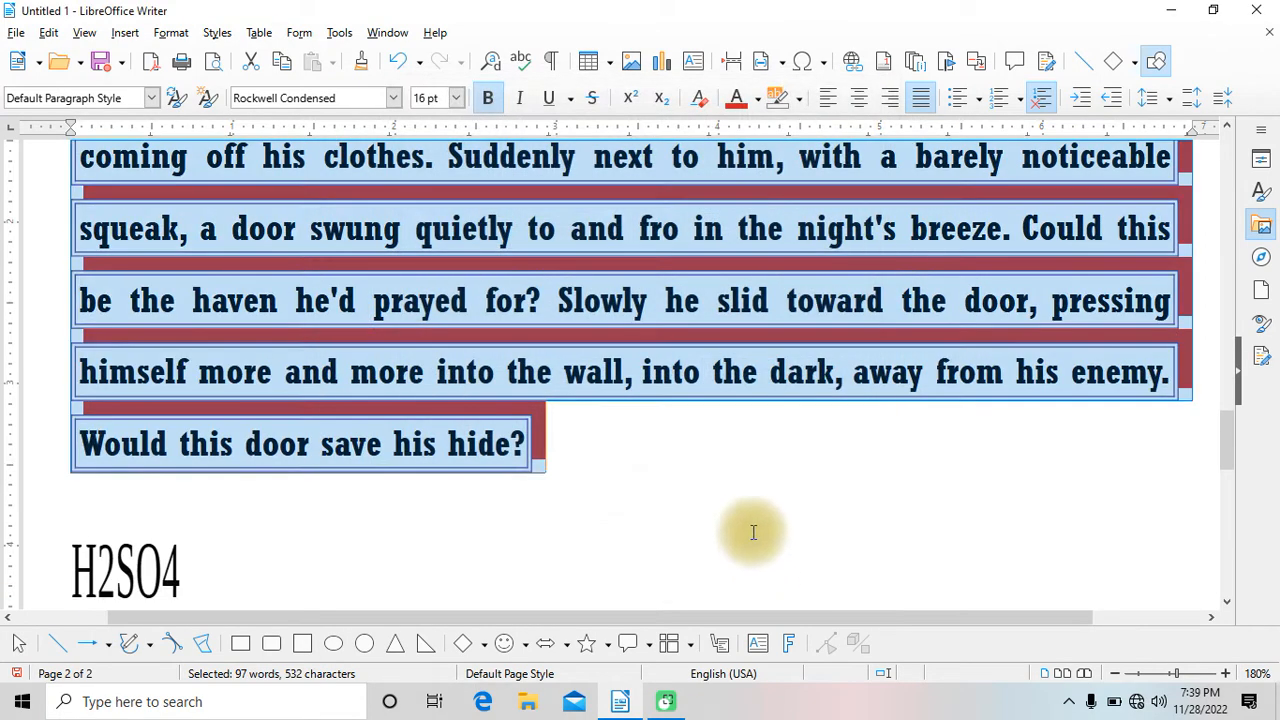
pyautogui.click(738, 497)
pyautogui.scroll(5, 738, 490)
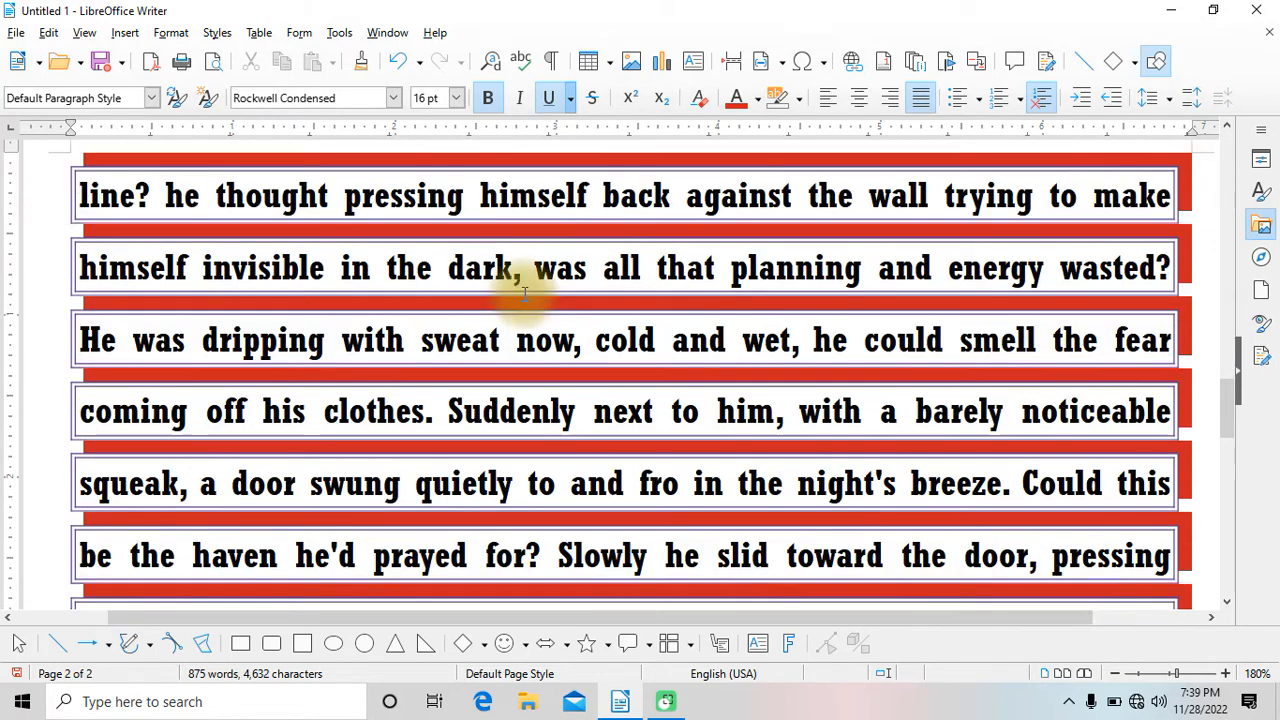
pyautogui.scroll(-1, 520, 292)
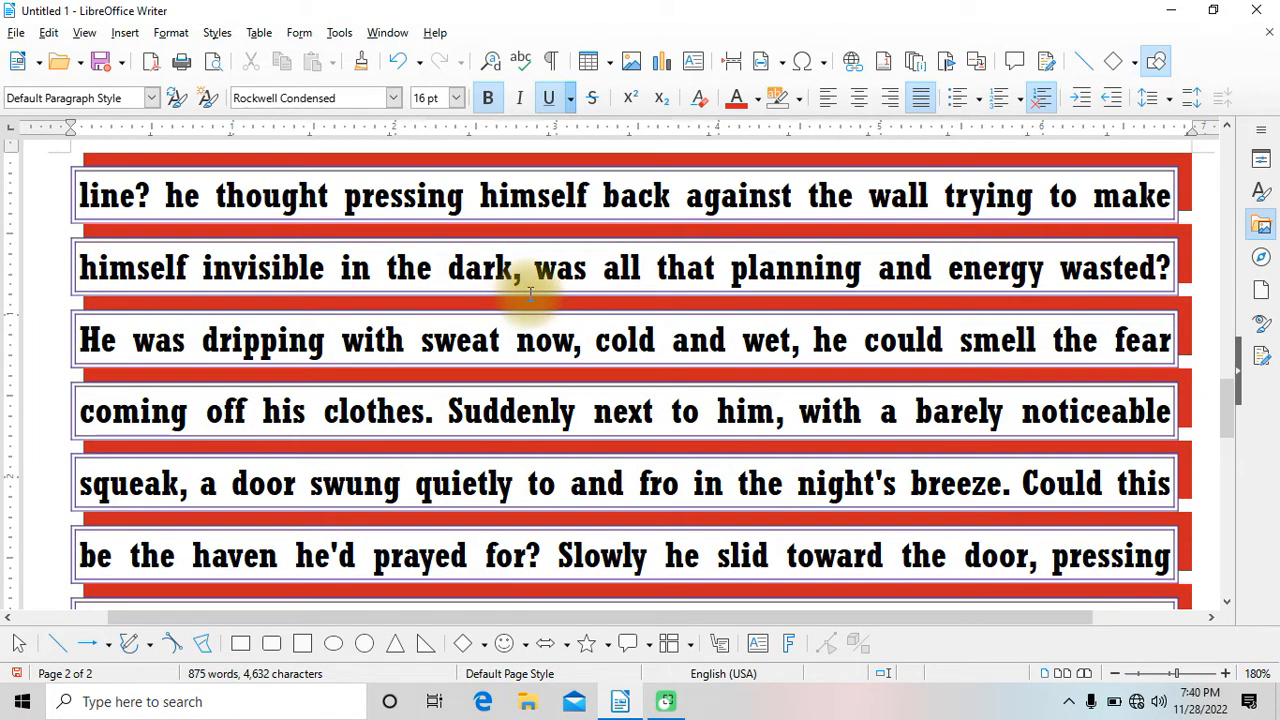
# Remove the character border and its shadow from the bold bordered paragraph above H2SO4.
pyautogui.moveTo(76, 160); pyautogui.dragTo(569, 297)
pyautogui.scroll(3, 563, 303)
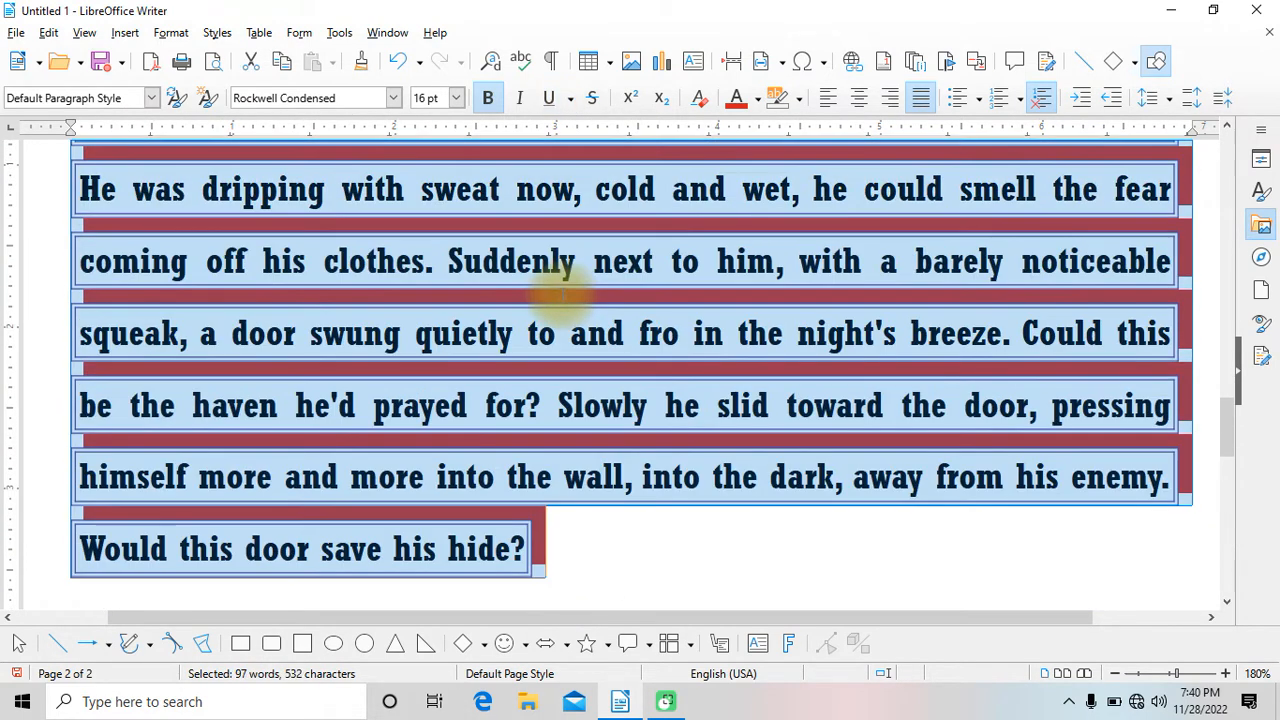
pyautogui.scroll(3, 563, 296)
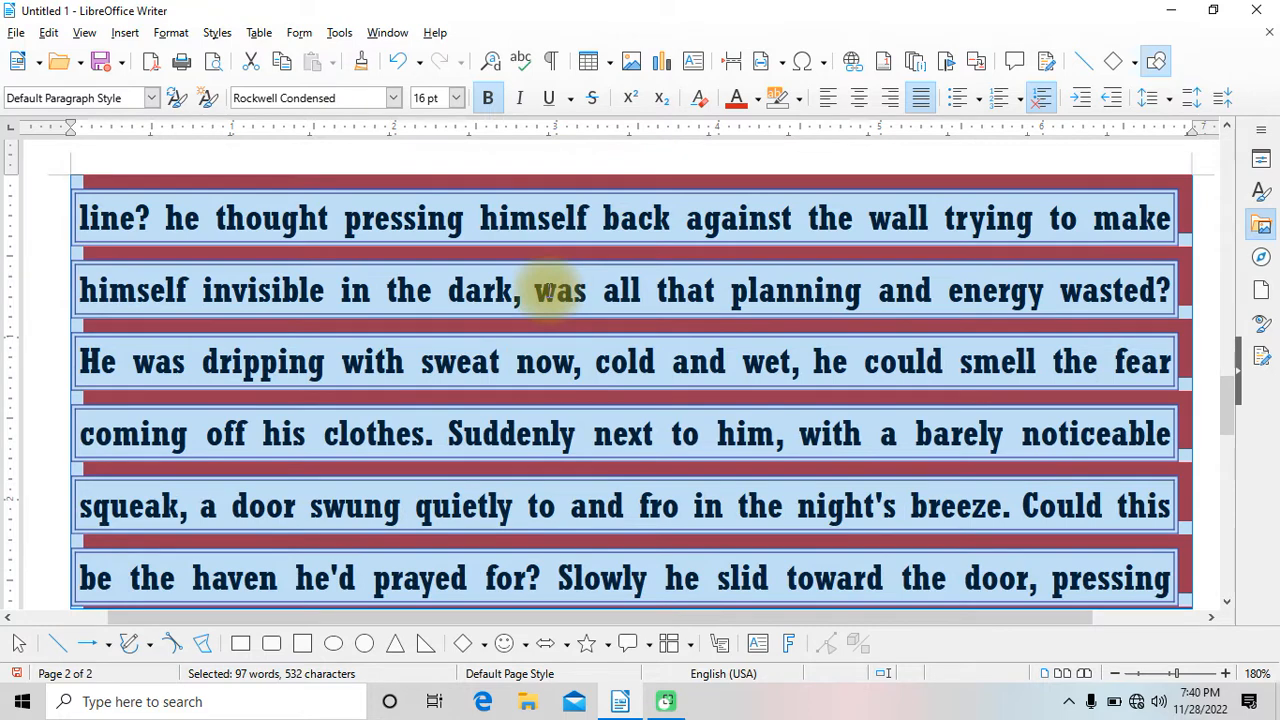
pyautogui.click(171, 32)
pyautogui.click(212, 166)
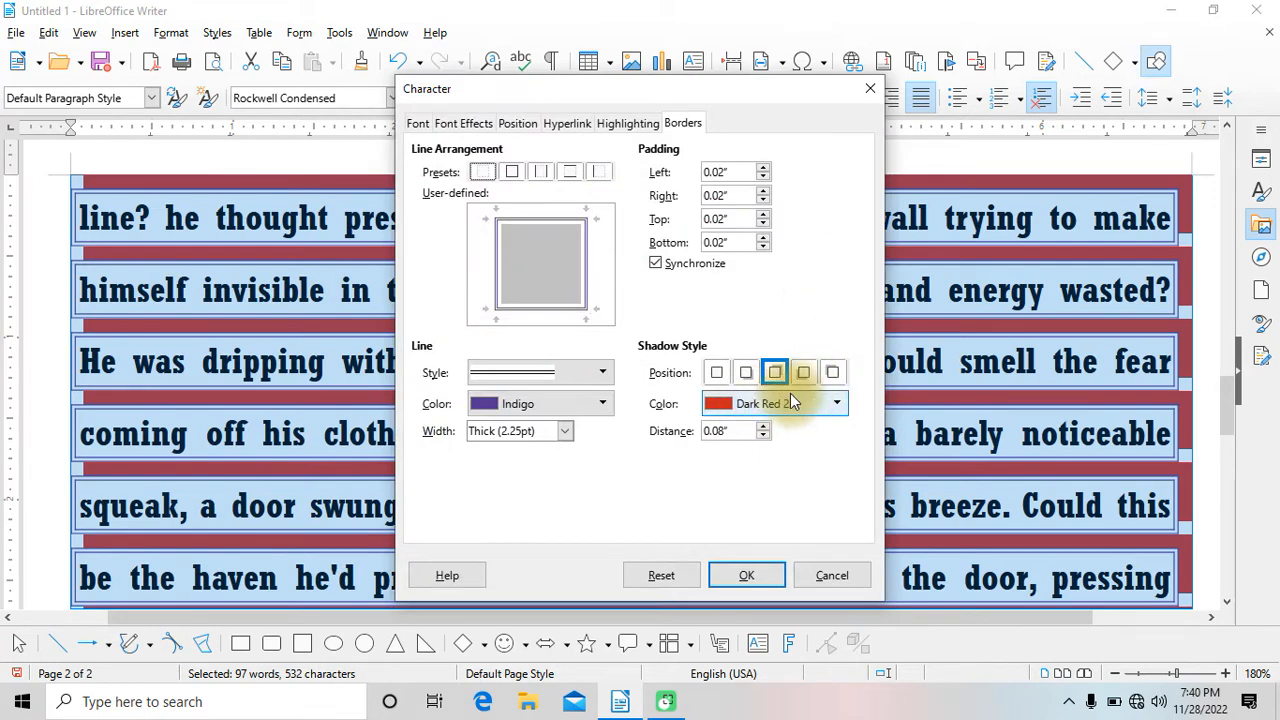
pyautogui.click(717, 373)
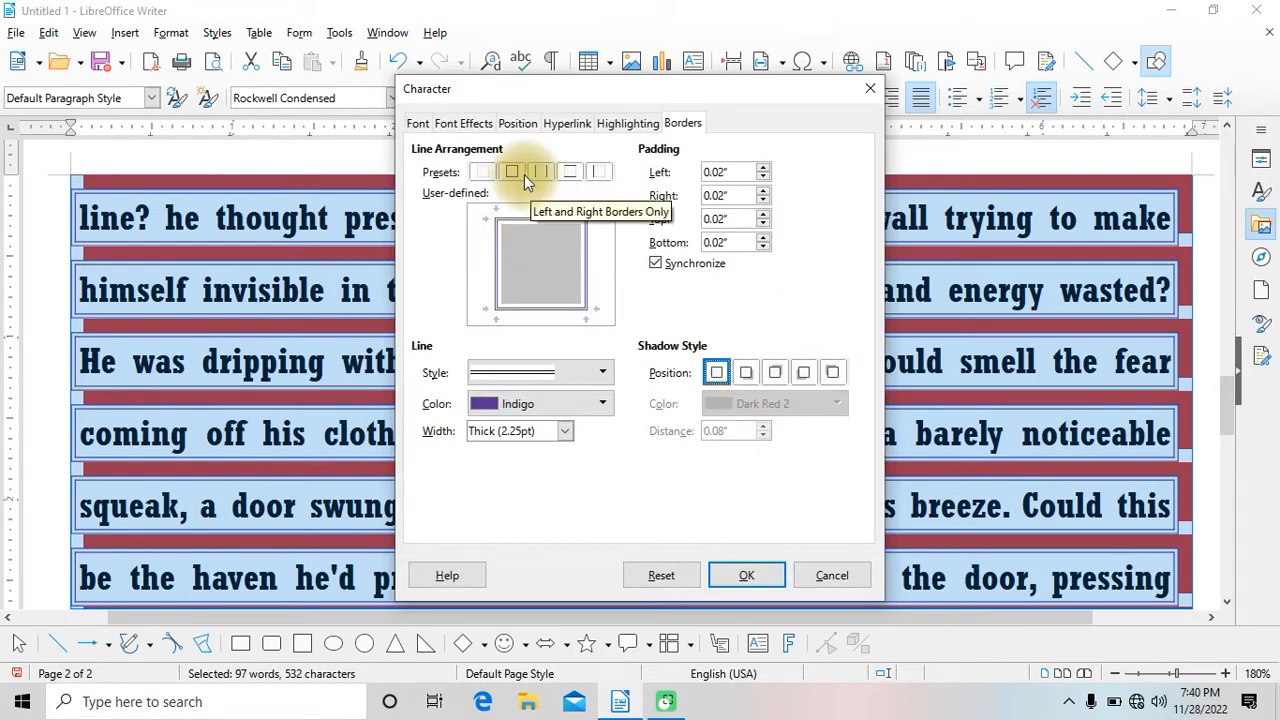
pyautogui.click(481, 174)
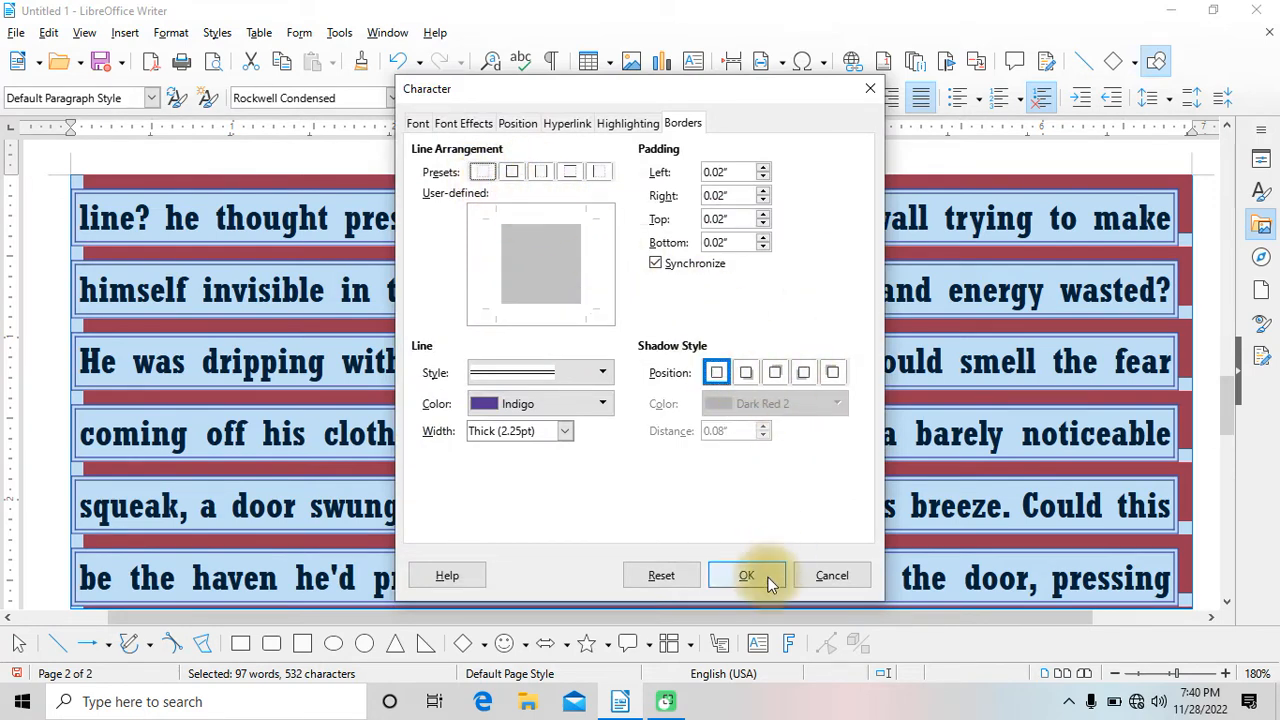
pyautogui.click(760, 575)
pyautogui.click(630, 502)
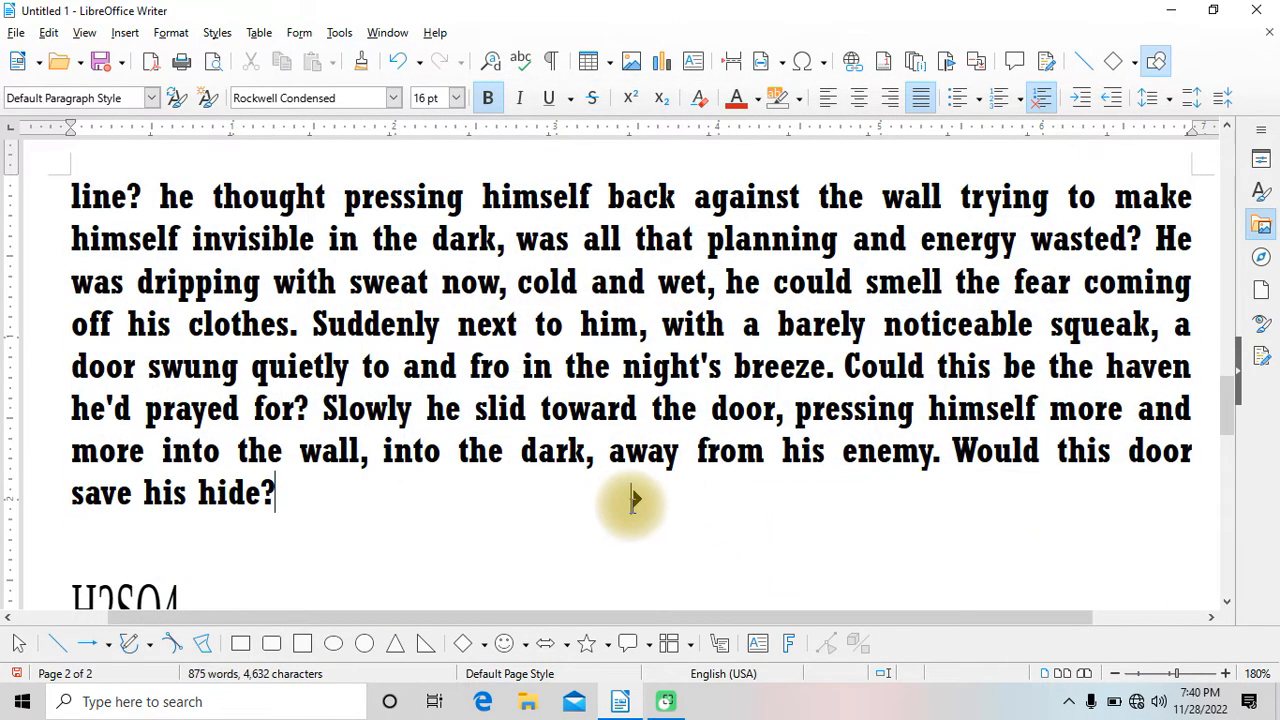
# Indent the bold paragraph 0.30" before text and 0.04" after text, with a 0.34" first-line indent.
pyautogui.click(171, 32)
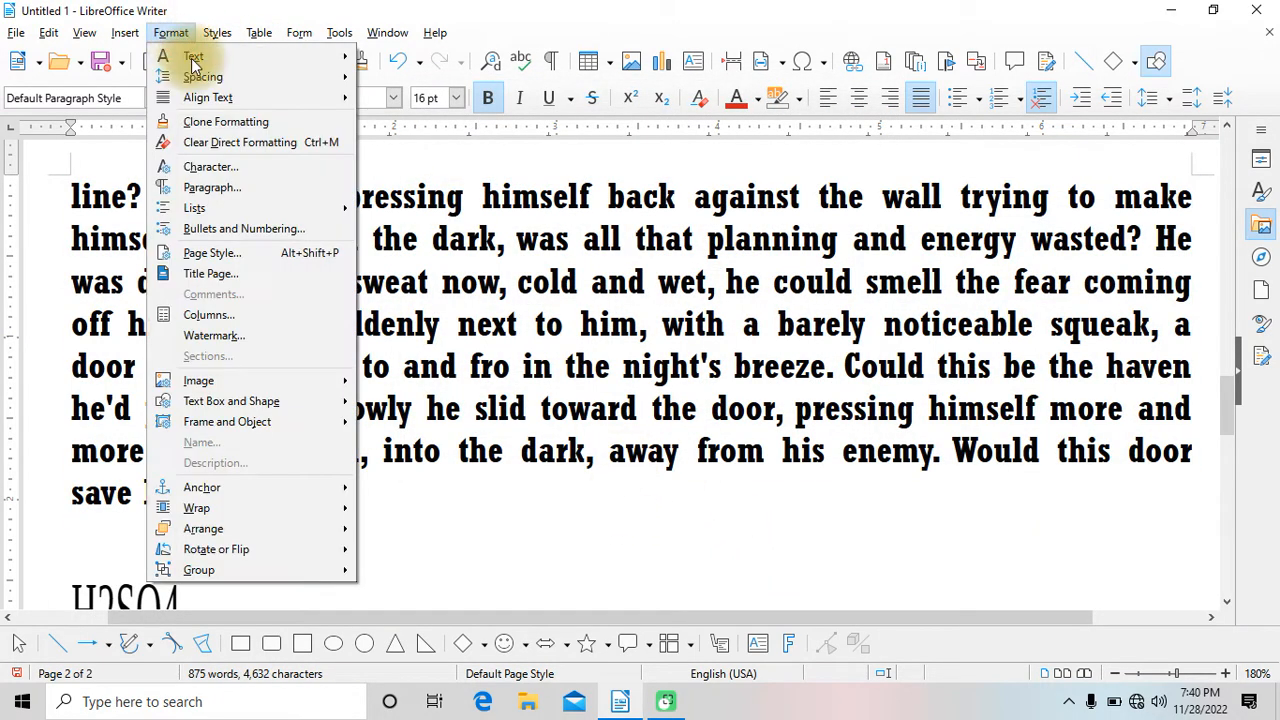
pyautogui.click(218, 187)
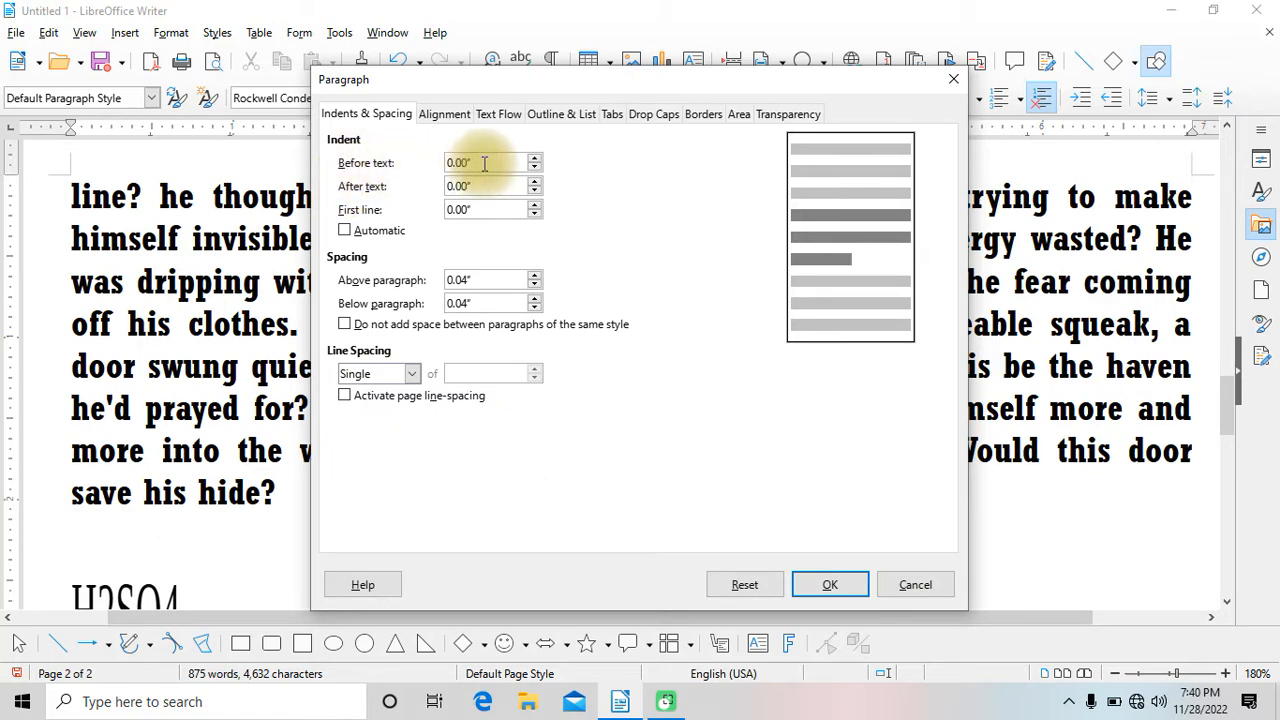
pyautogui.click(535, 158)
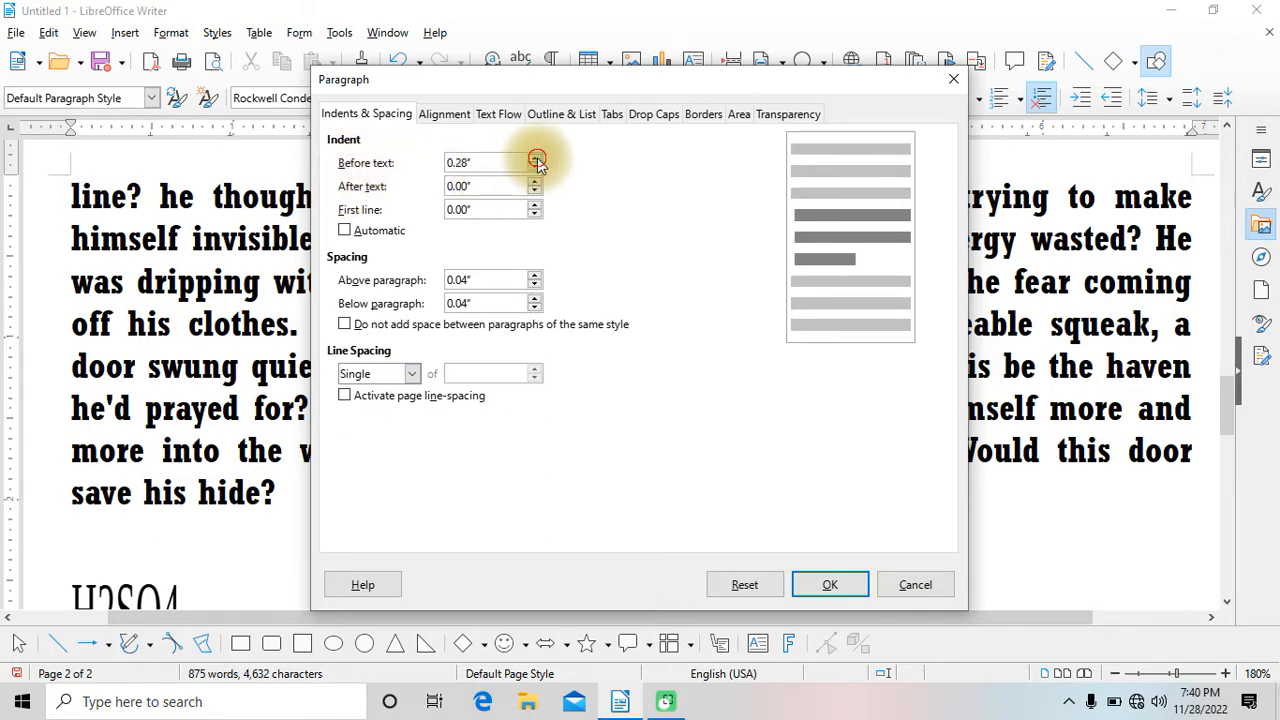
pyautogui.click(536, 159)
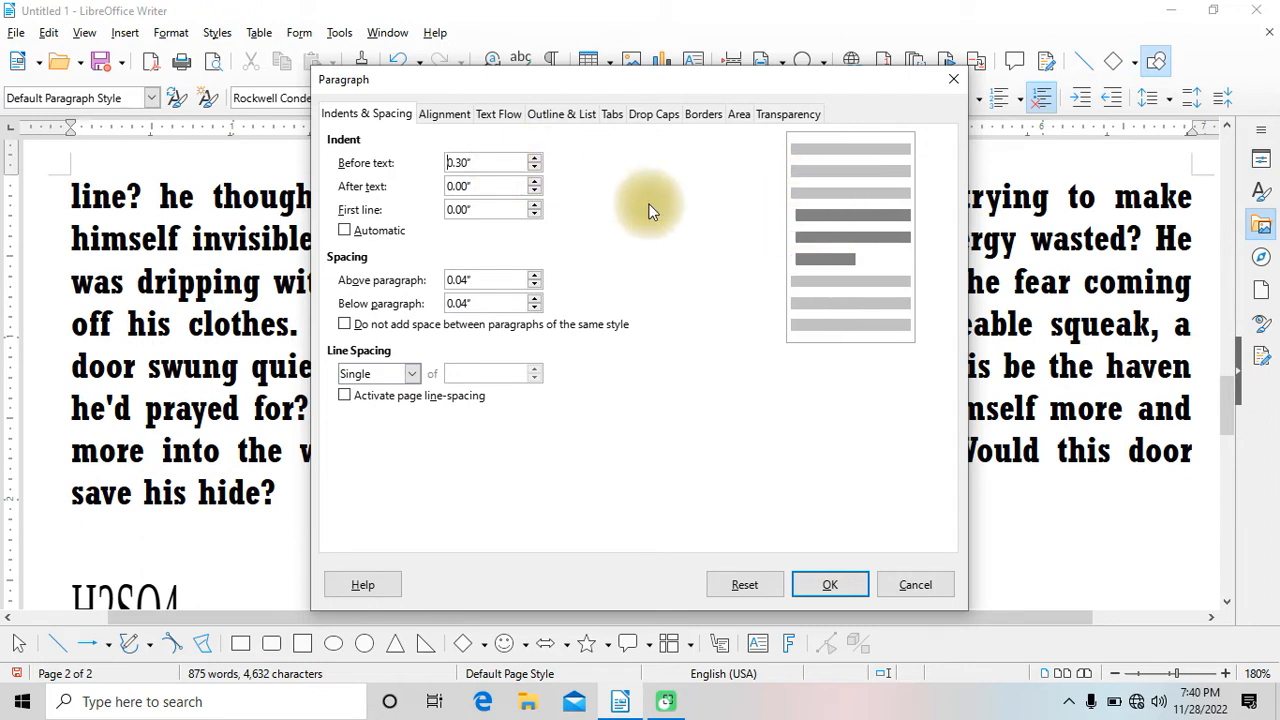
pyautogui.click(537, 181)
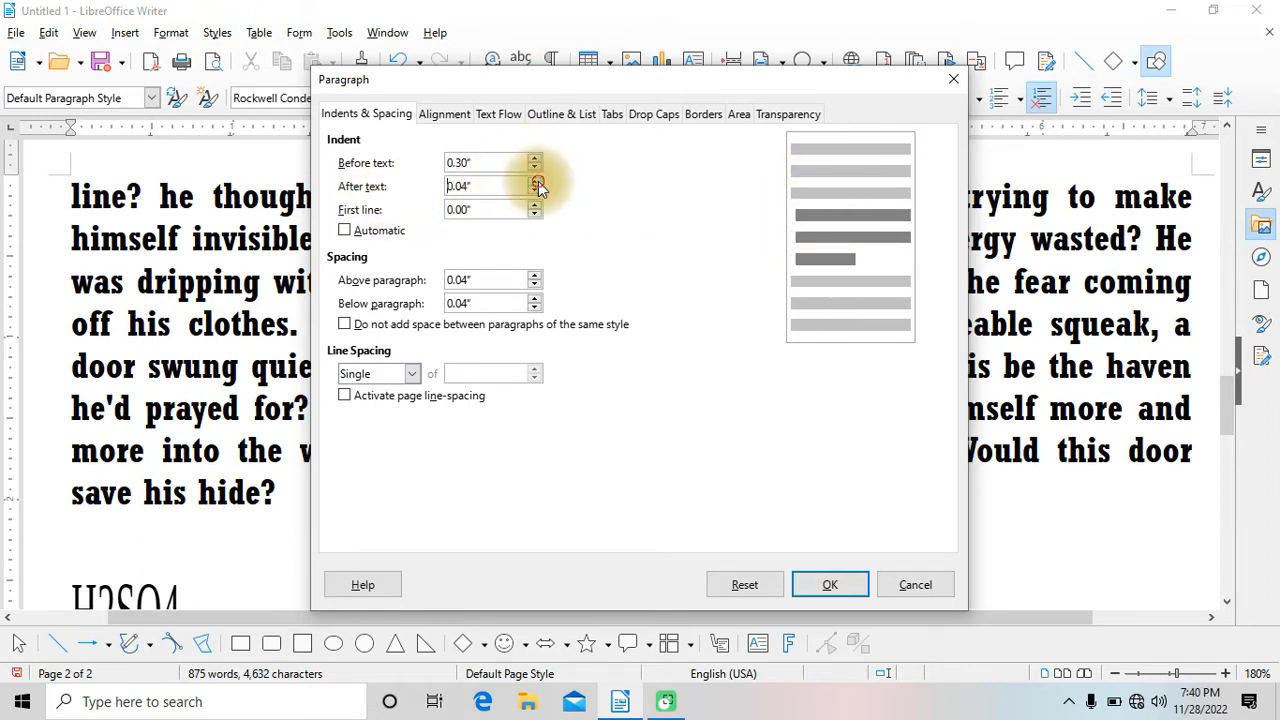
pyautogui.click(537, 182)
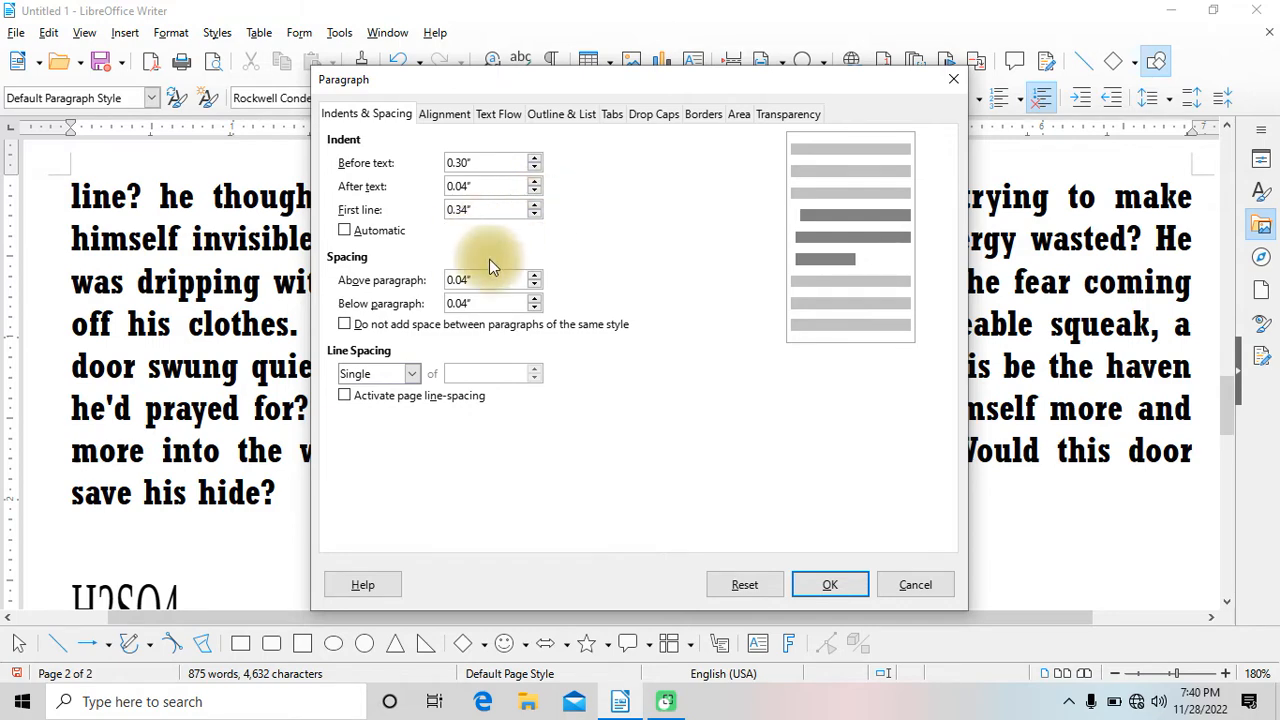
pyautogui.click(829, 588)
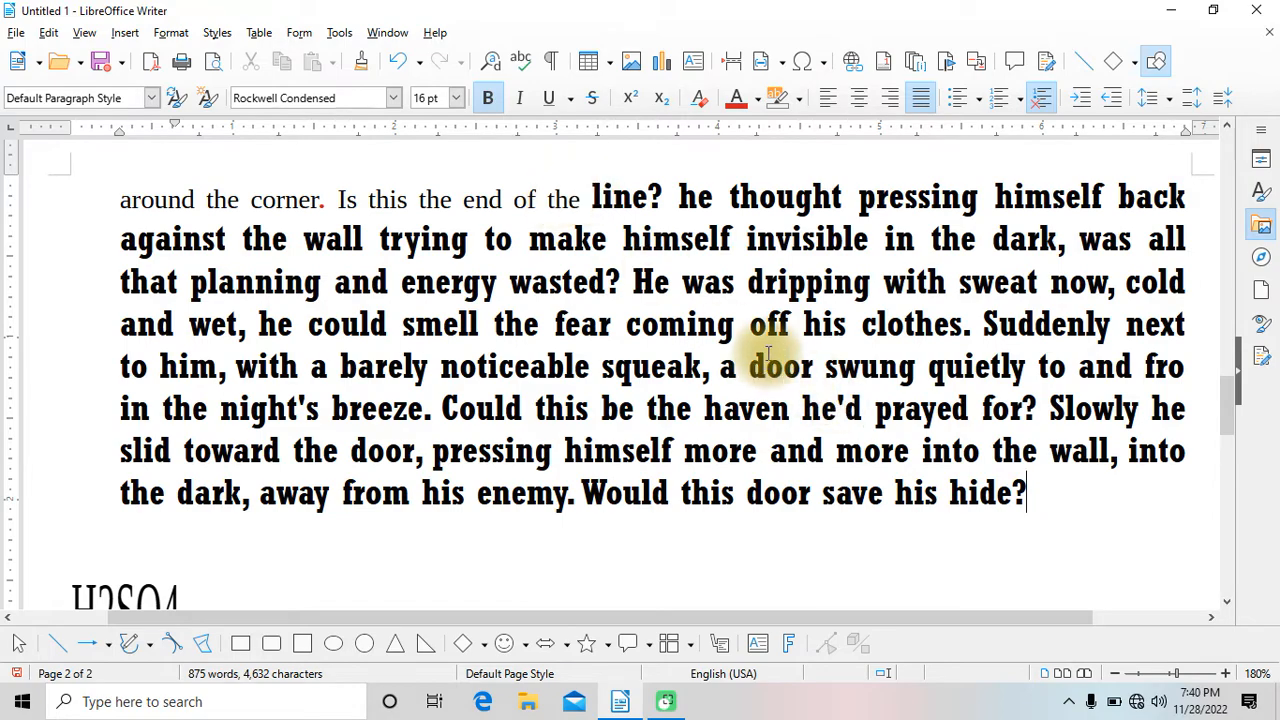
# Delete the RESUME heading and its empty line at the start of the document.
pyautogui.scroll(15, 771, 343)
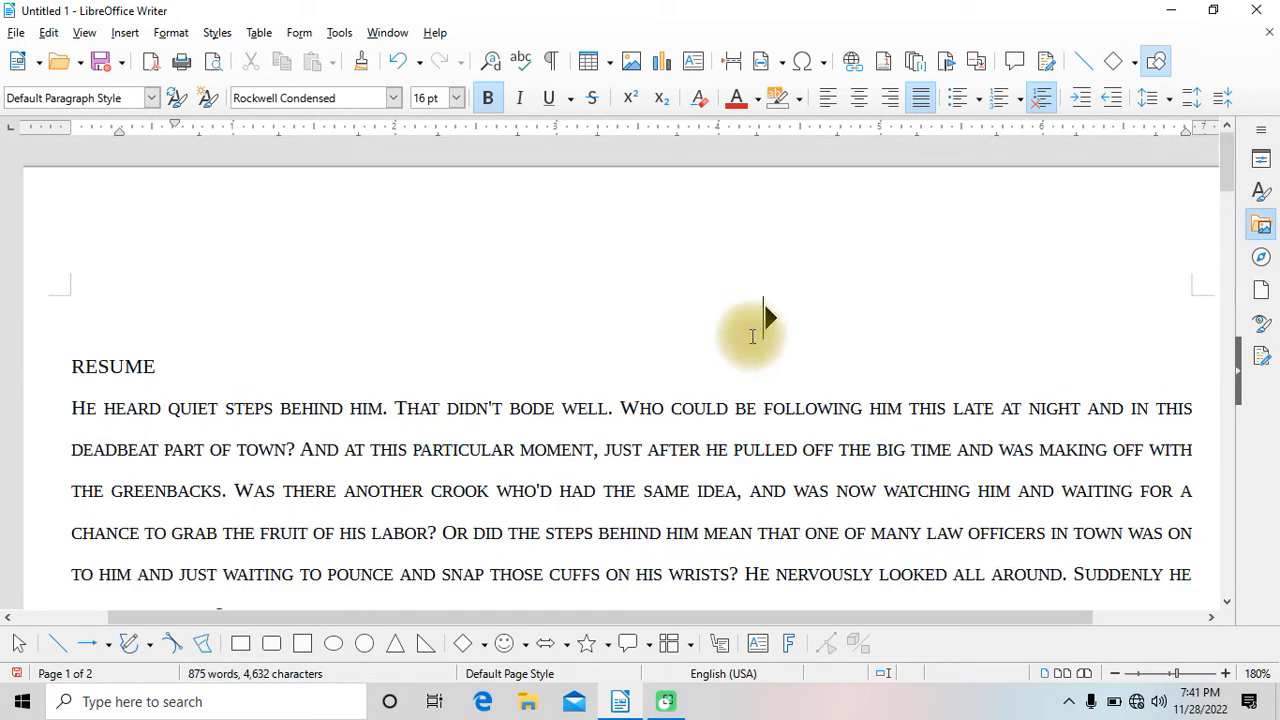
pyautogui.scroll(-5, 600, 330)
pyautogui.scroll(4, 491, 314)
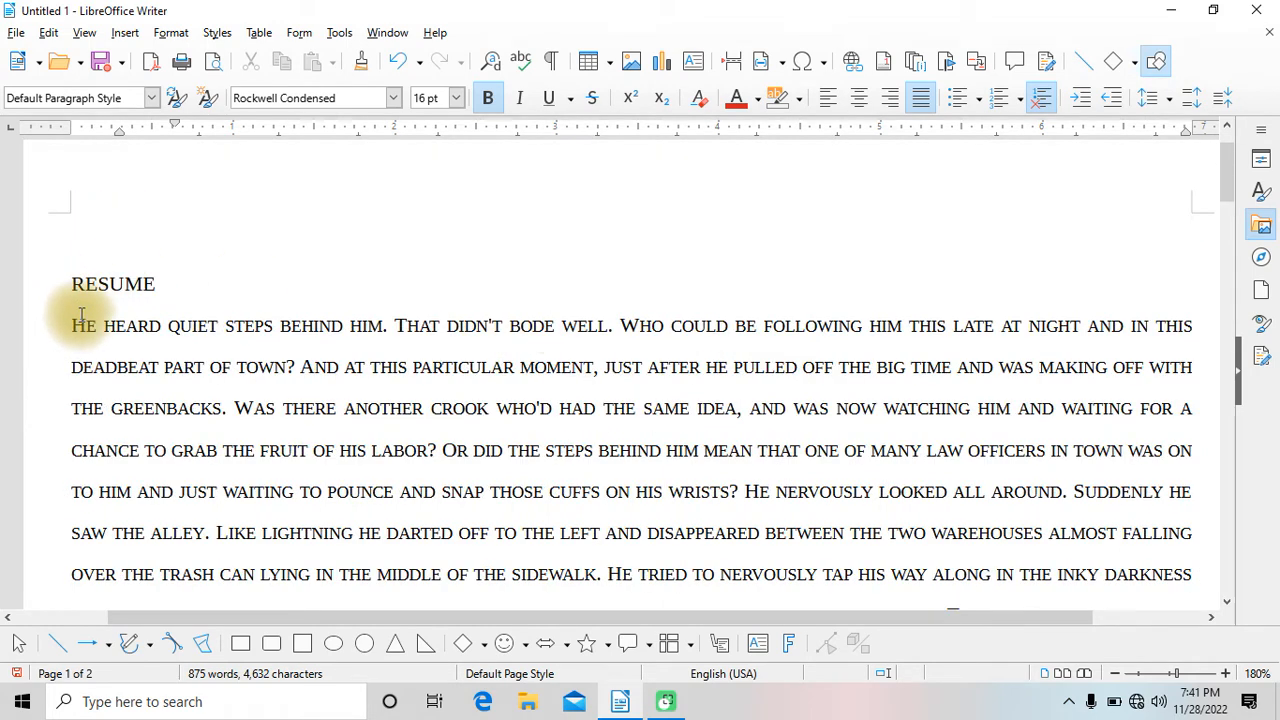
pyautogui.hotkey('ctrl', 'a')
pyautogui.click(163, 283)
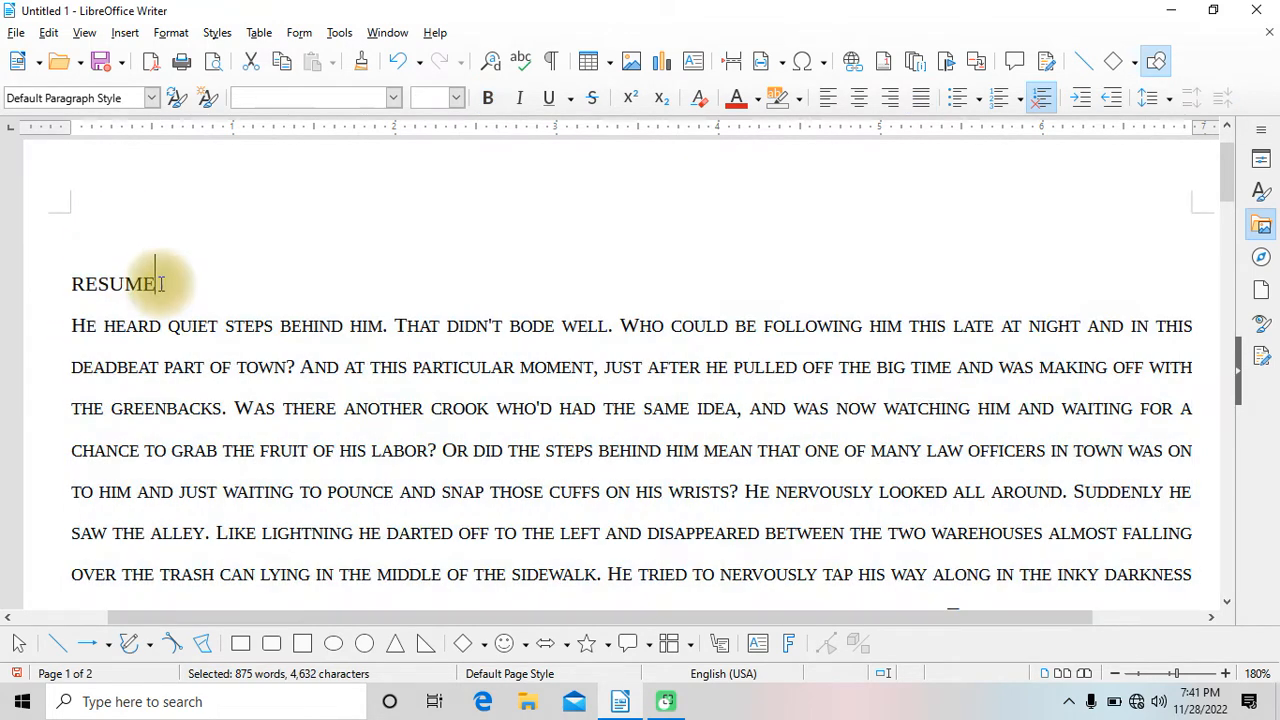
pyautogui.press('BackSpace')
pyautogui.press('BackSpace')
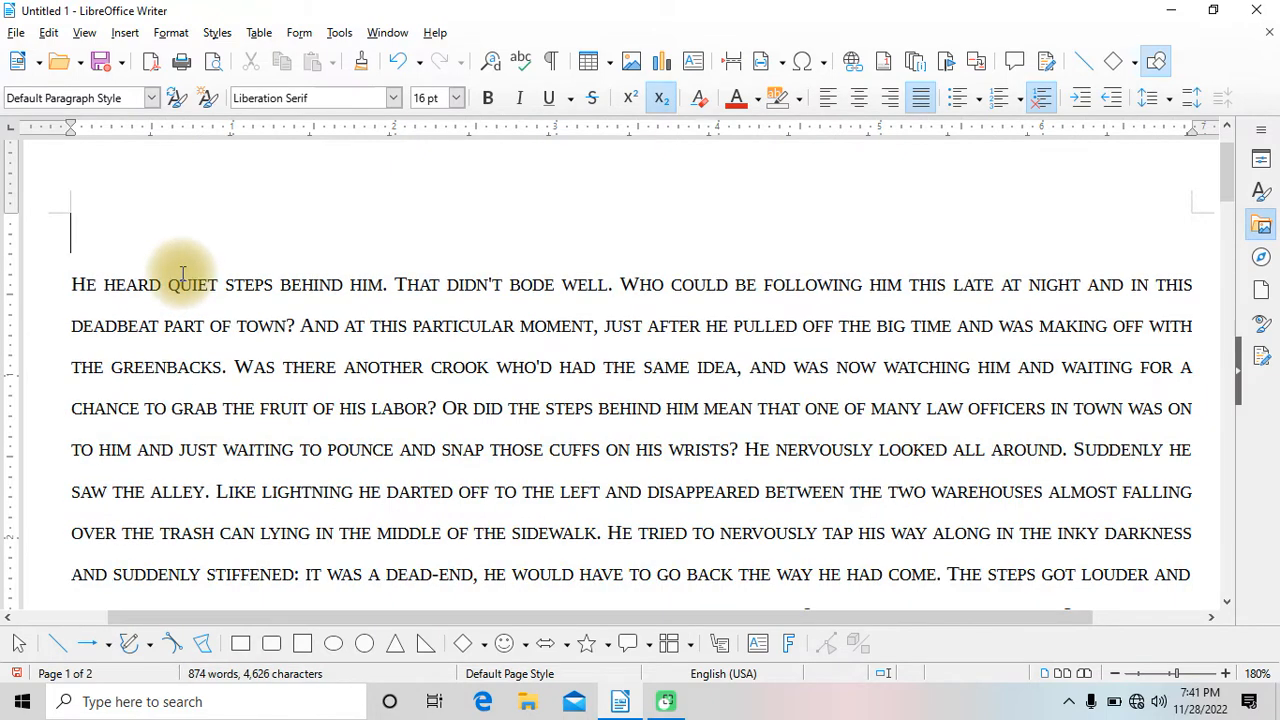
pyautogui.press('Delete')
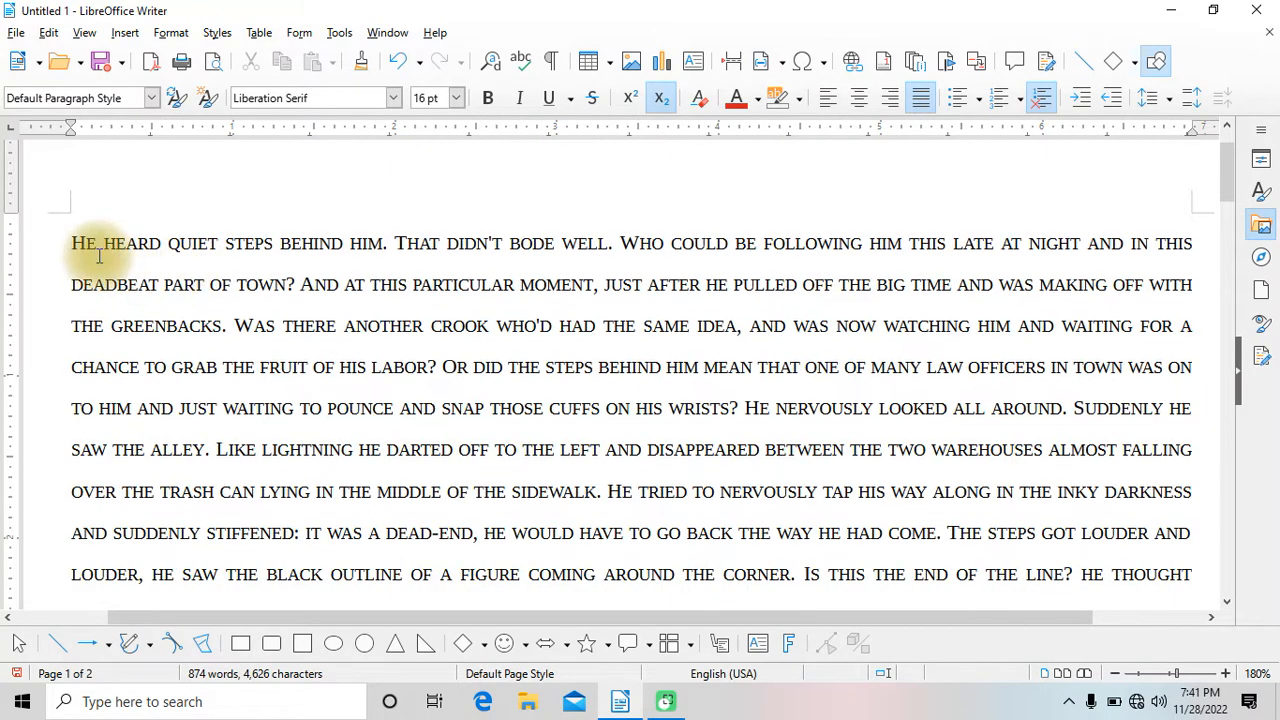
# Set the whole document's paragraph indents to 0.14" before text, 0.10" after text and 0.08" for the first line.
pyautogui.hotkey('ctrl', 'a')
pyautogui.click(166, 33)
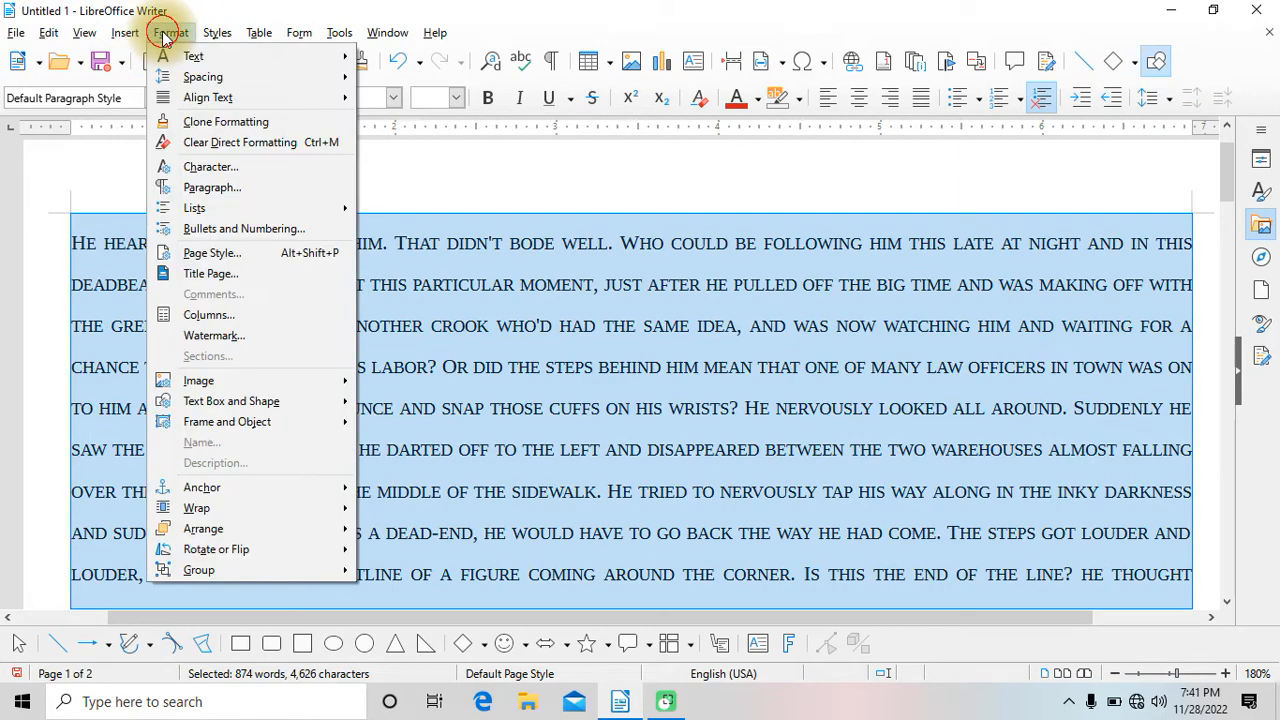
pyautogui.click(214, 188)
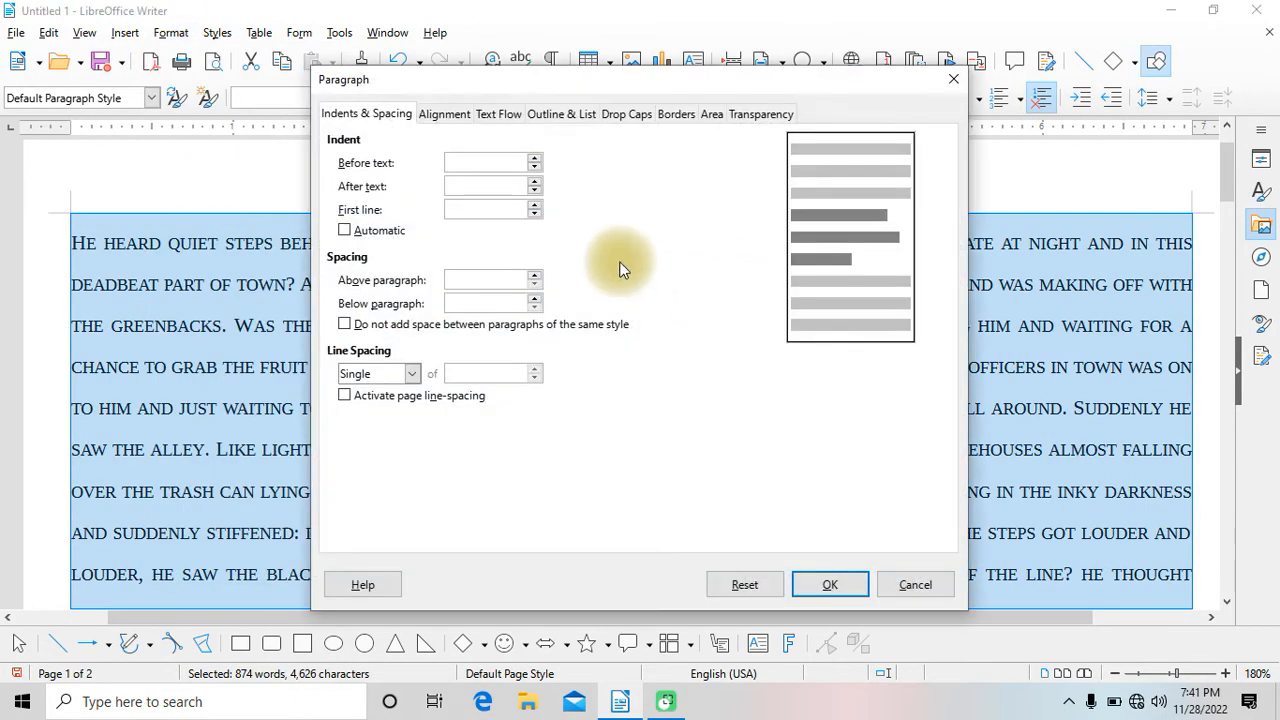
pyautogui.click(535, 158)
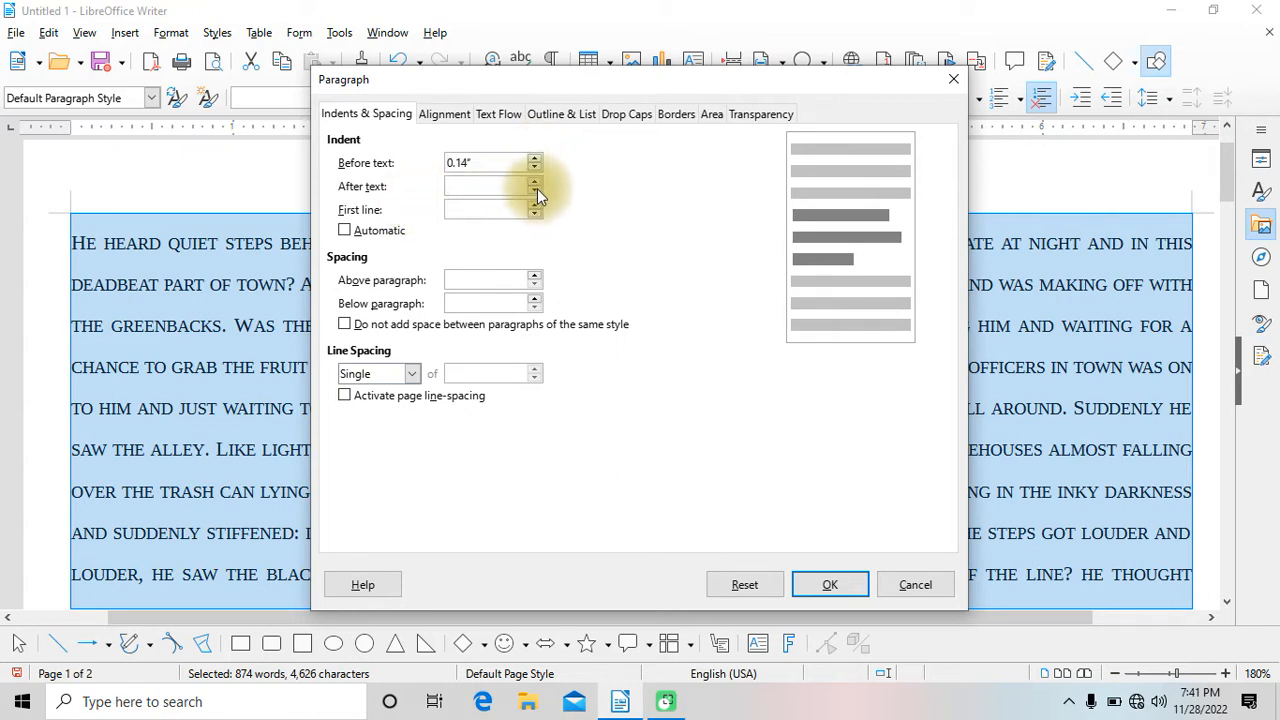
pyautogui.click(535, 186)
pyautogui.click(535, 186)
pyautogui.click(536, 190)
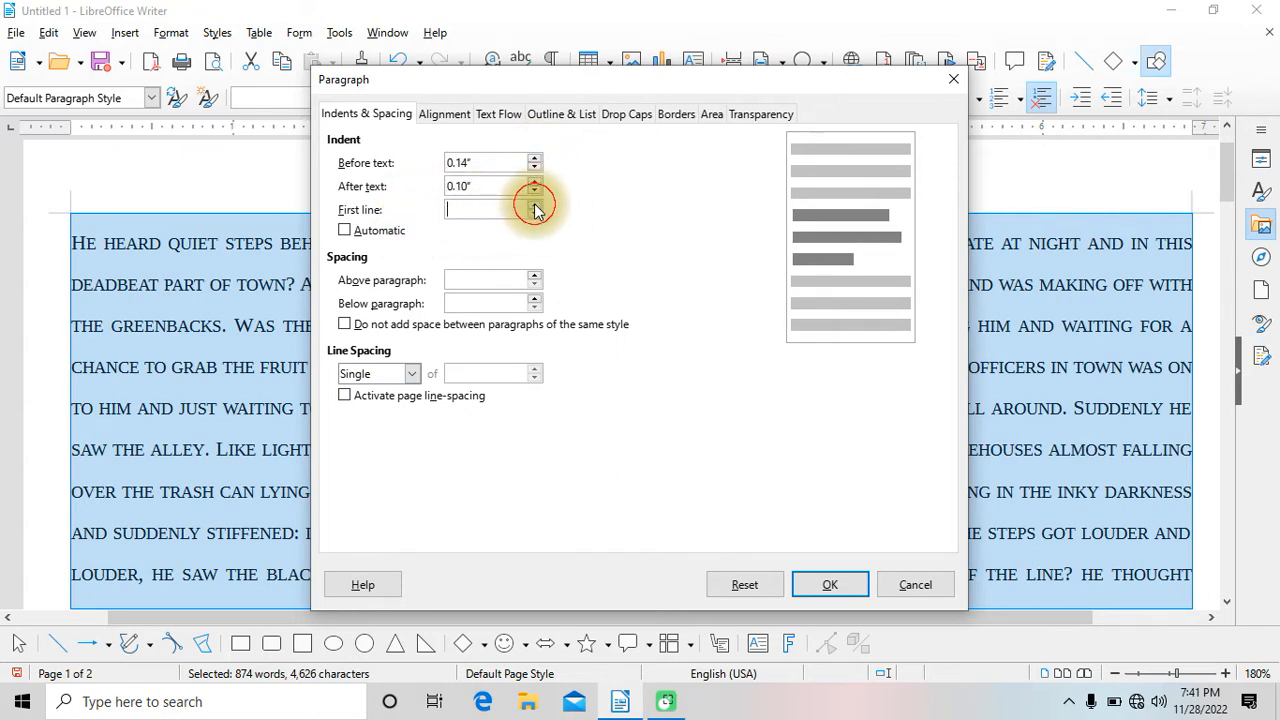
pyautogui.click(534, 204)
pyautogui.click(829, 585)
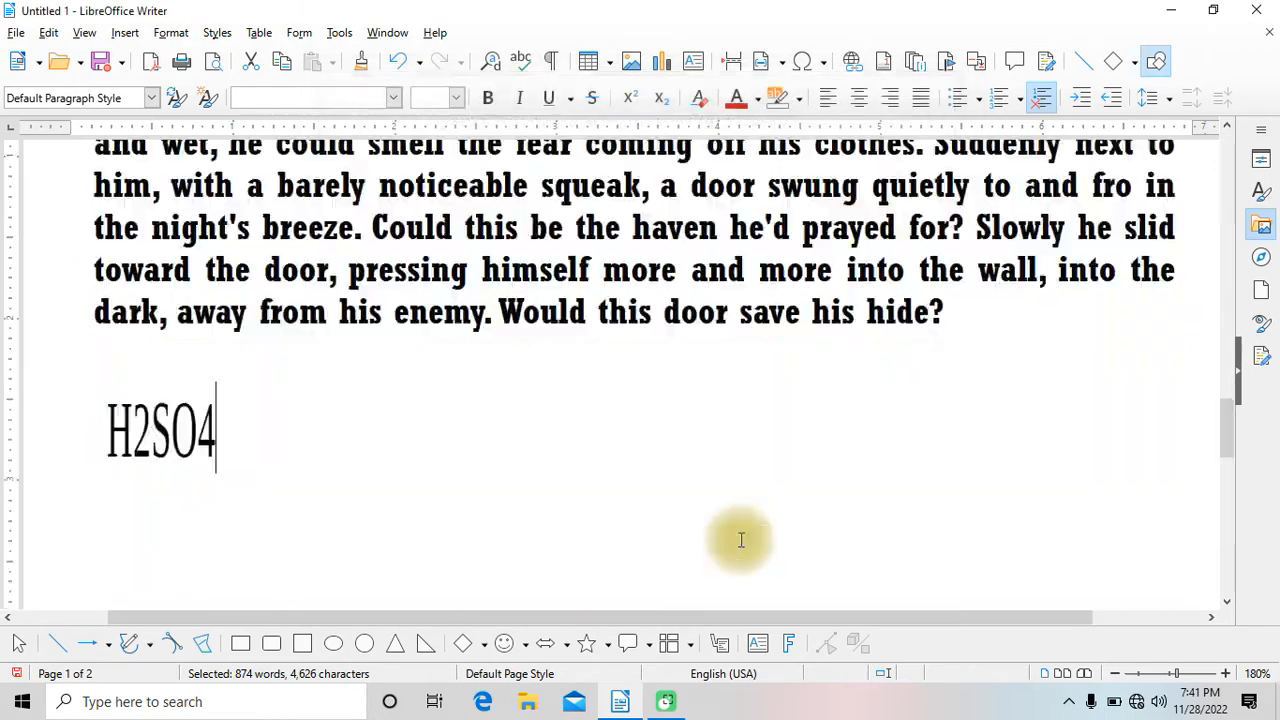
# Set the spacing of all paragraphs to 0.12" above and 0.20" below.
pyautogui.scroll(5, 443, 423)
pyautogui.scroll(10, 447, 419)
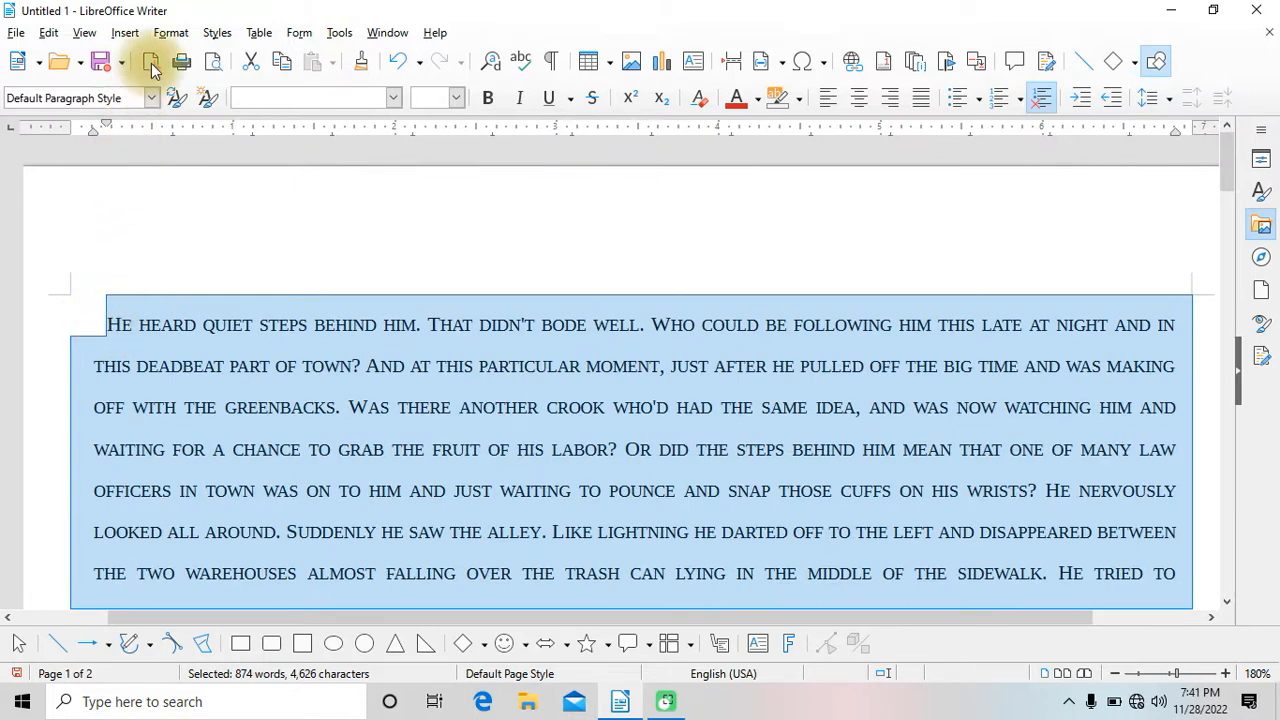
pyautogui.click(170, 33)
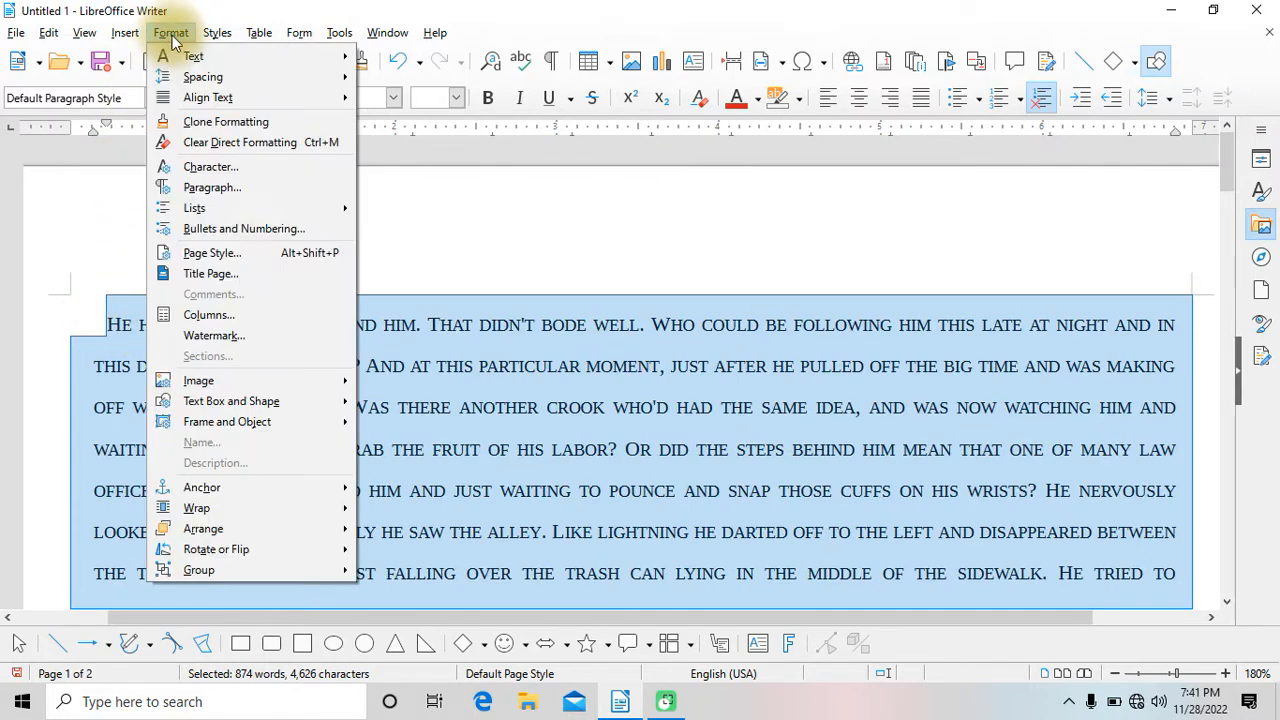
pyautogui.click(249, 186)
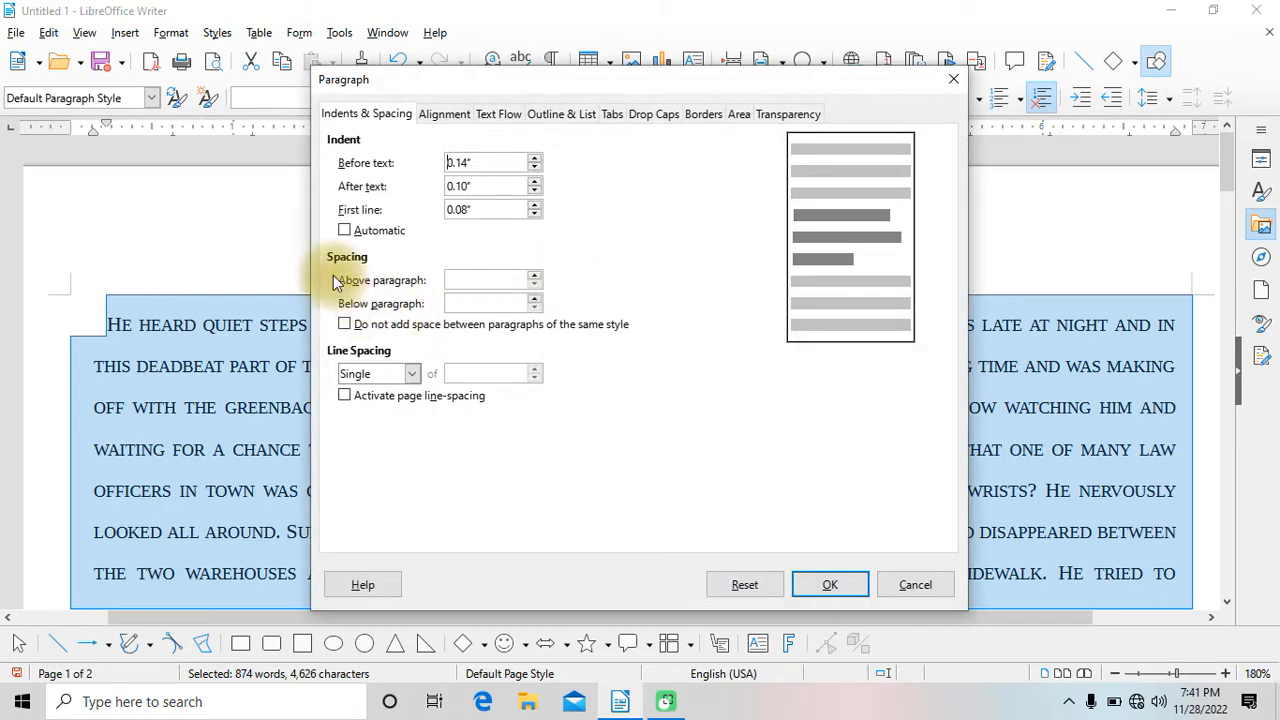
pyautogui.click(532, 276)
pyautogui.click(533, 277)
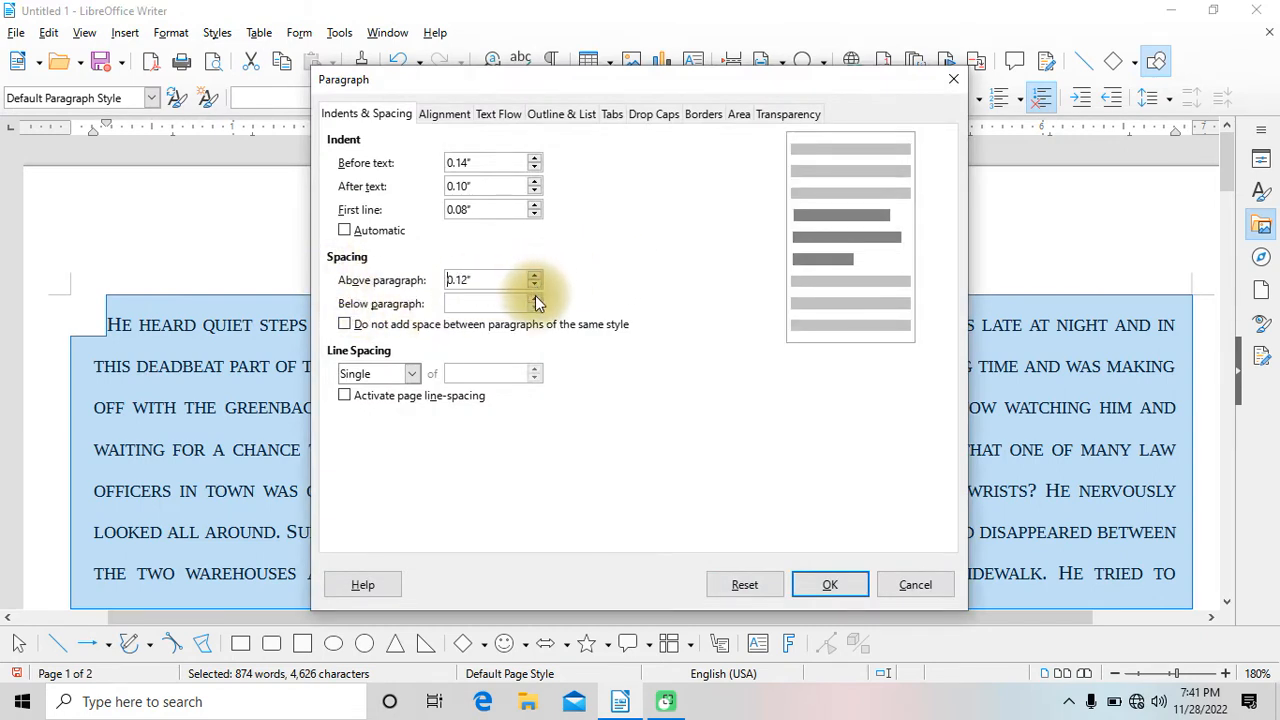
pyautogui.click(535, 298)
pyautogui.click(535, 298)
pyautogui.click(535, 298)
pyautogui.click(535, 298)
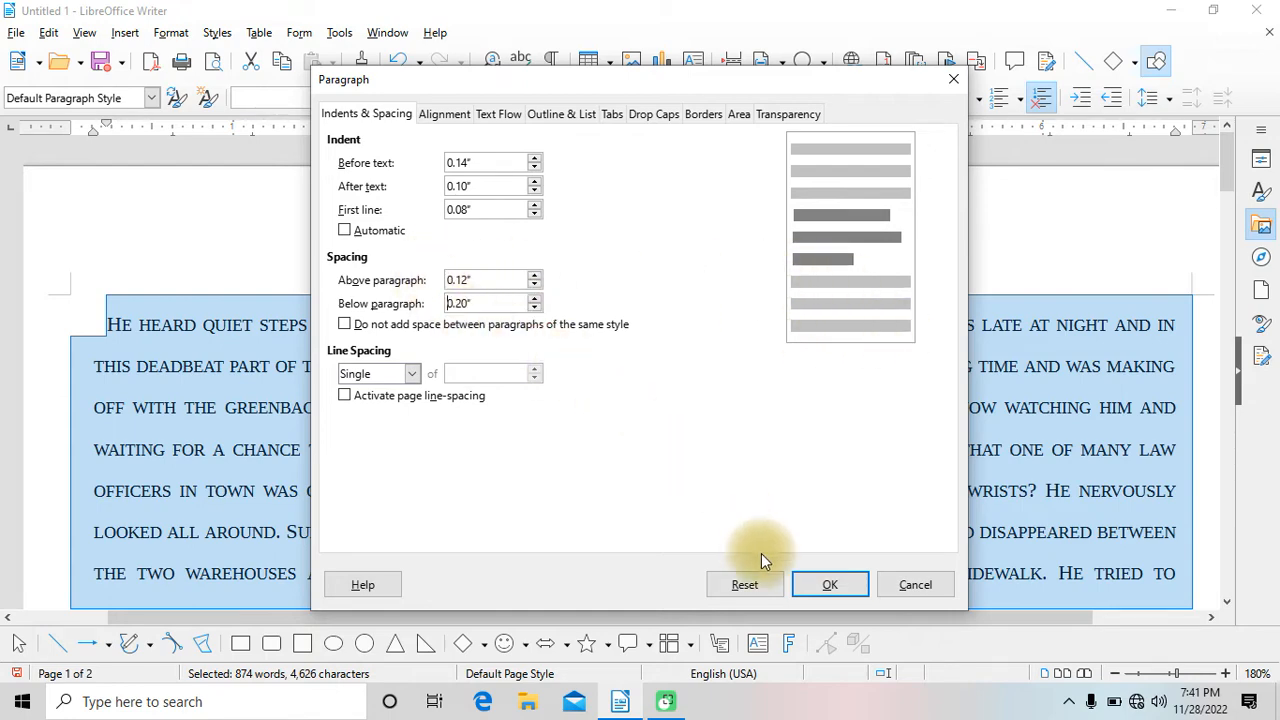
pyautogui.click(811, 586)
# Set the alignment of all paragraphs in the document to Center.
pyautogui.scroll(10, 543, 414)
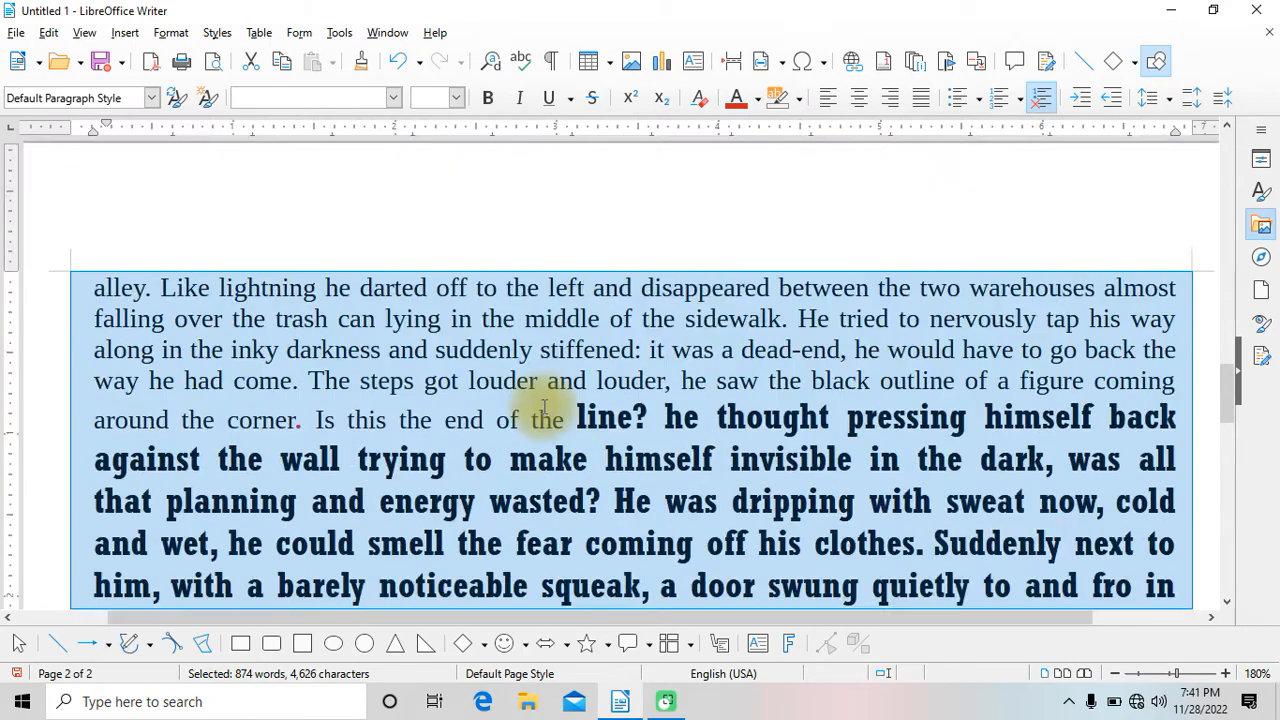
pyautogui.scroll(5, 539, 400)
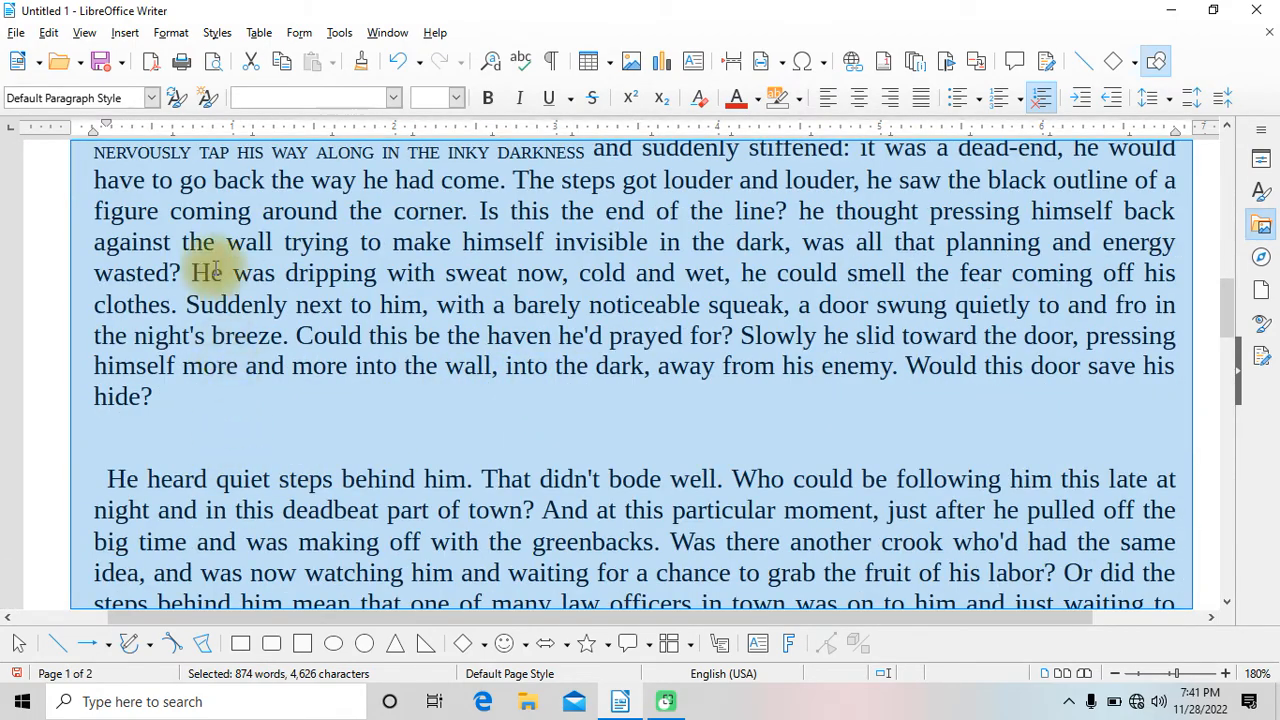
pyautogui.click(160, 34)
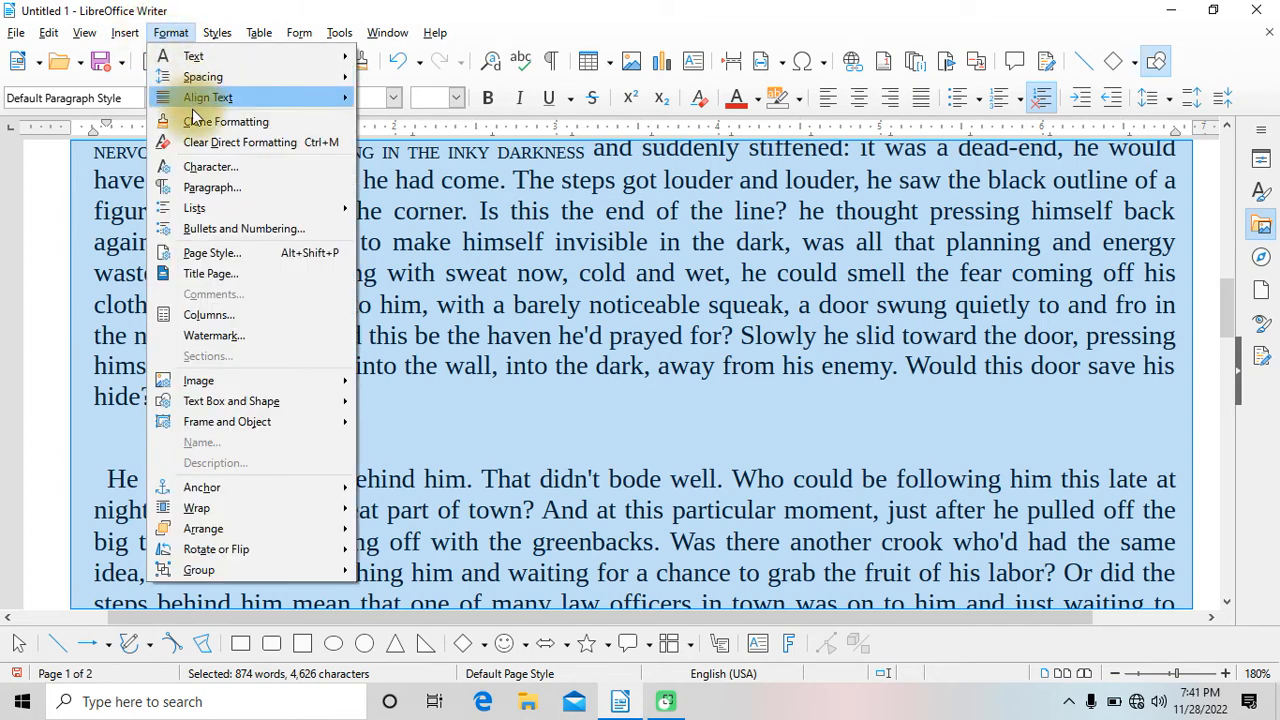
pyautogui.click(211, 193)
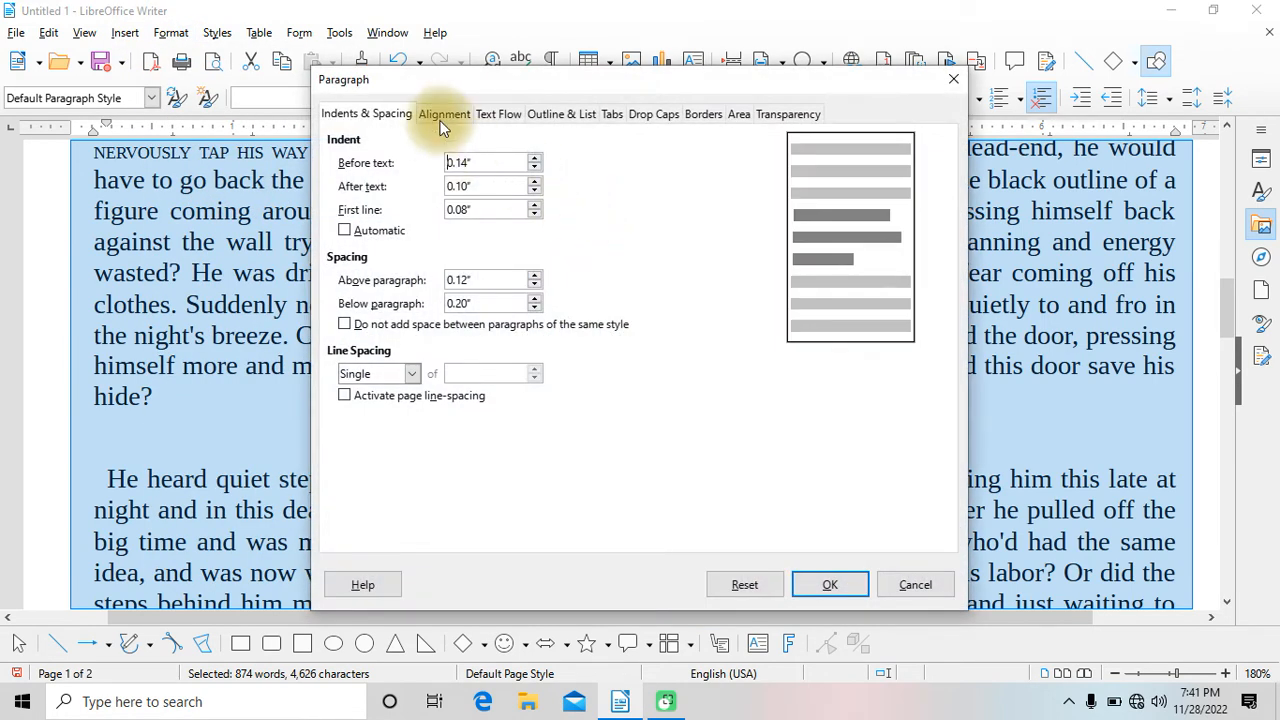
pyautogui.click(441, 116)
pyautogui.click(360, 162)
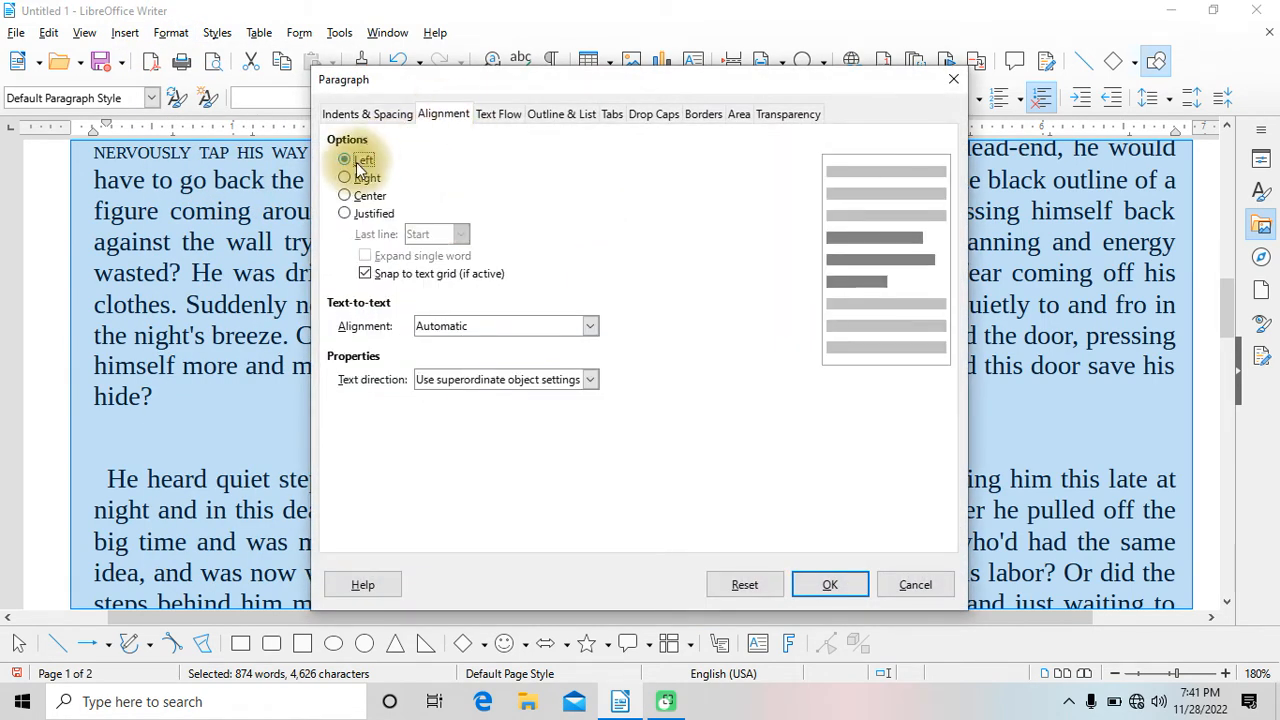
pyautogui.click(357, 178)
pyautogui.click(358, 196)
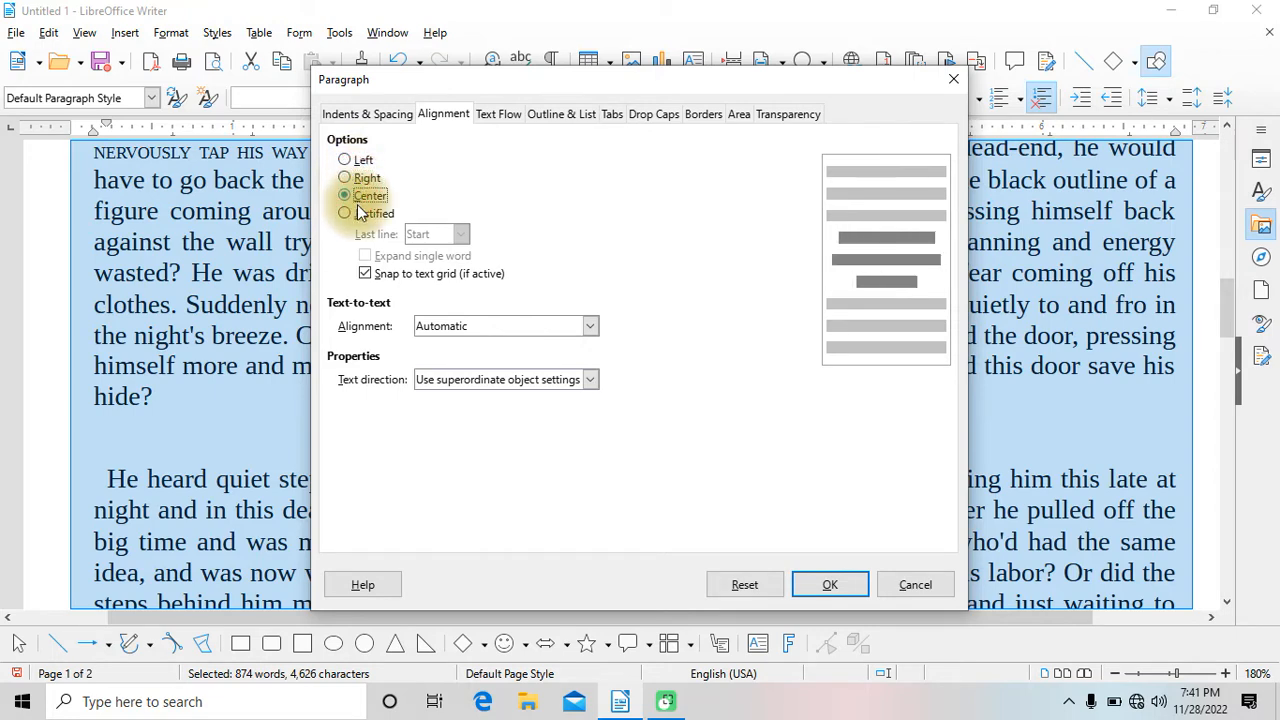
pyautogui.click(357, 214)
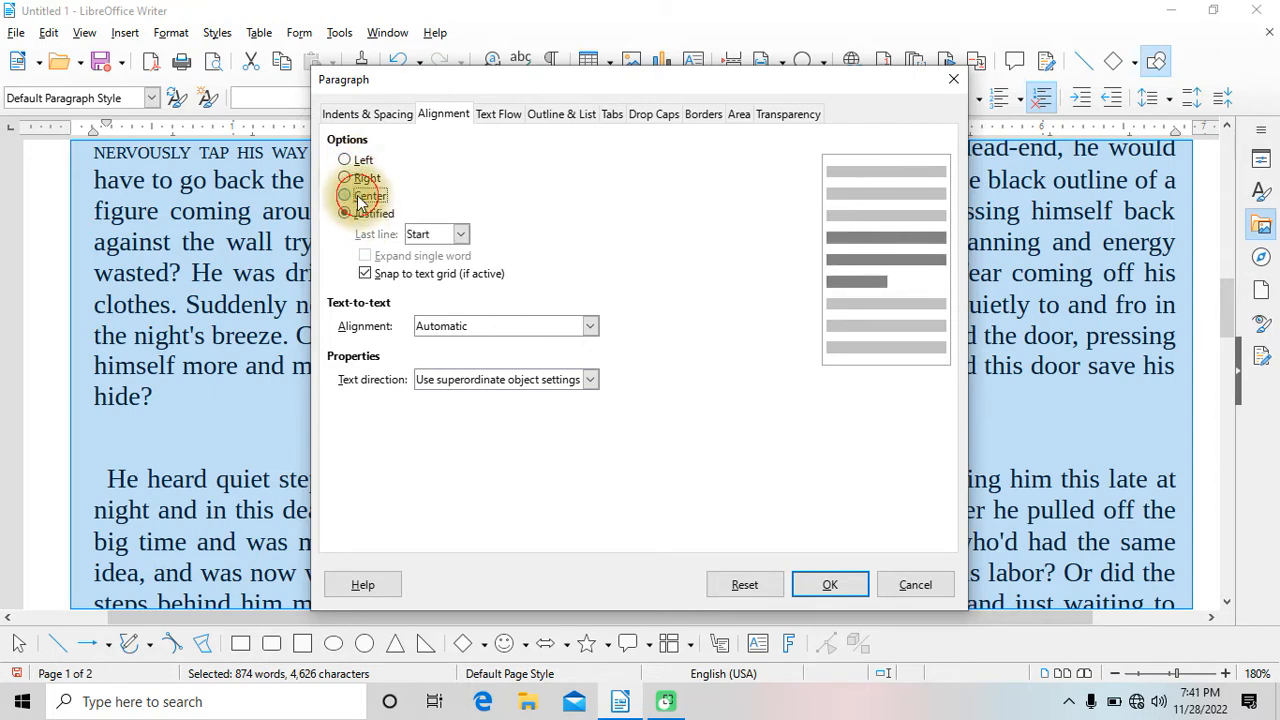
pyautogui.click(354, 196)
pyautogui.click(833, 585)
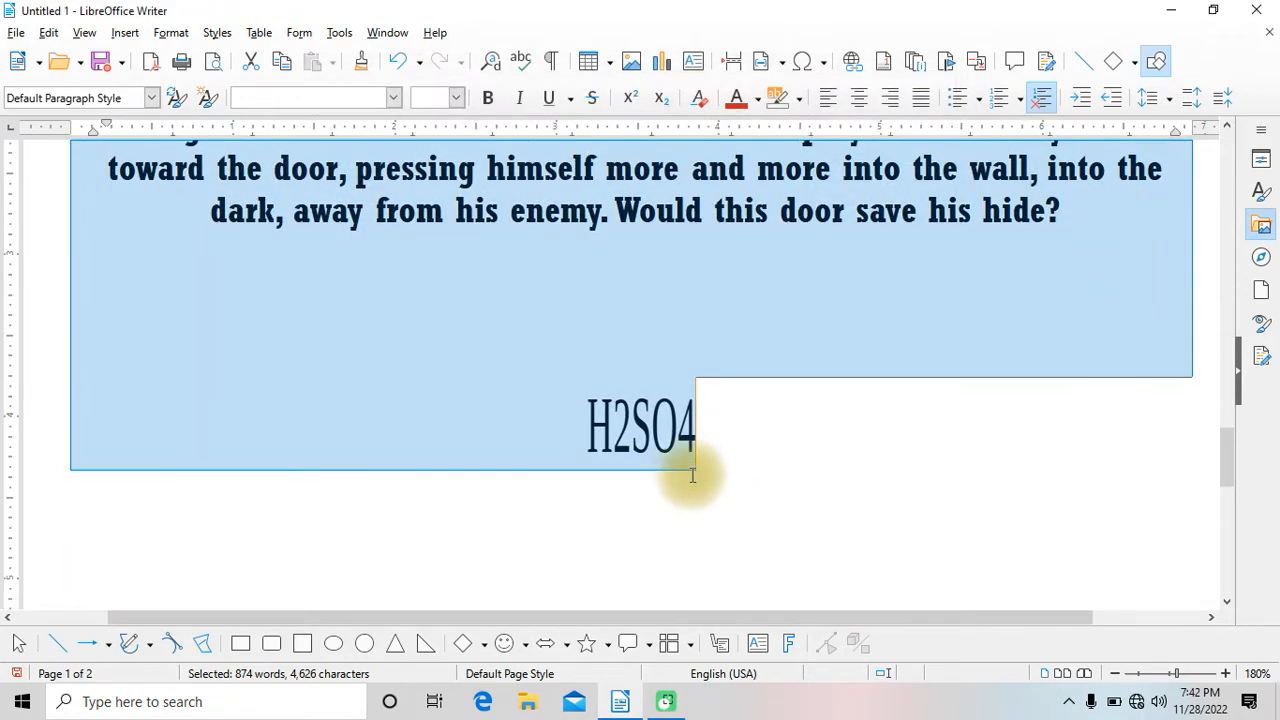
pyautogui.scroll(10, 683, 465)
pyautogui.scroll(12, 680, 452)
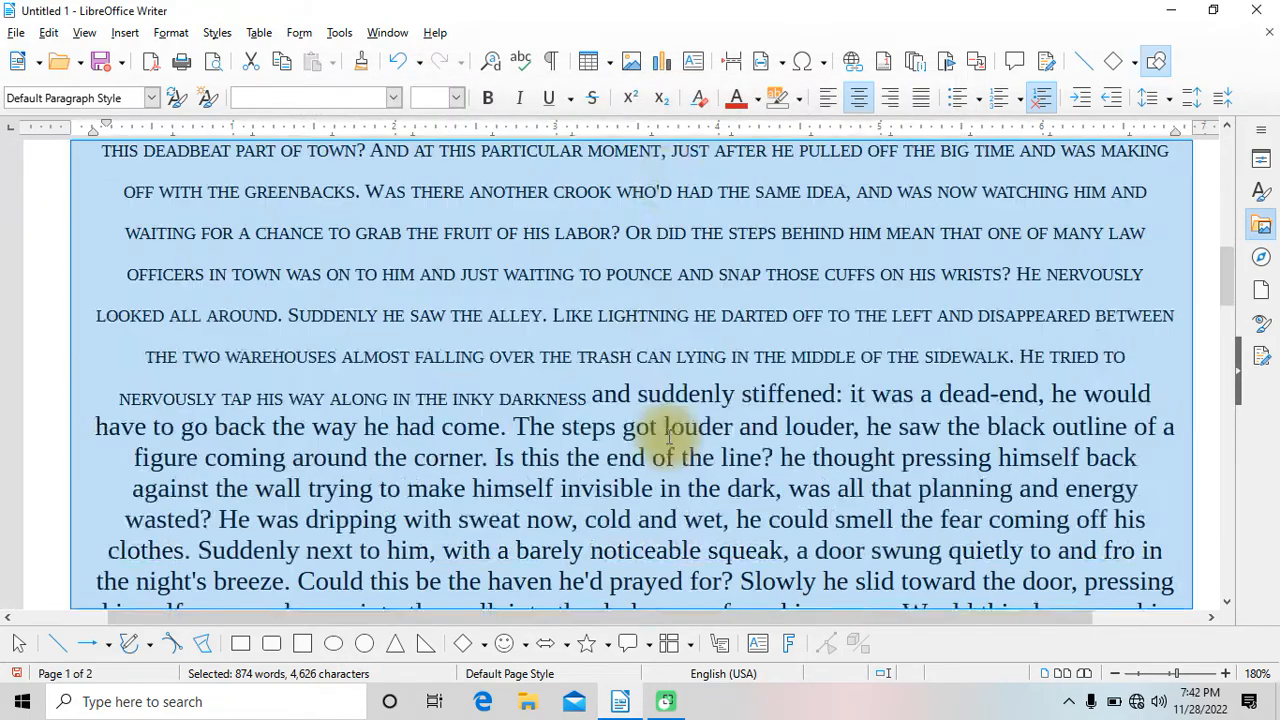
pyautogui.scroll(2, 658, 430)
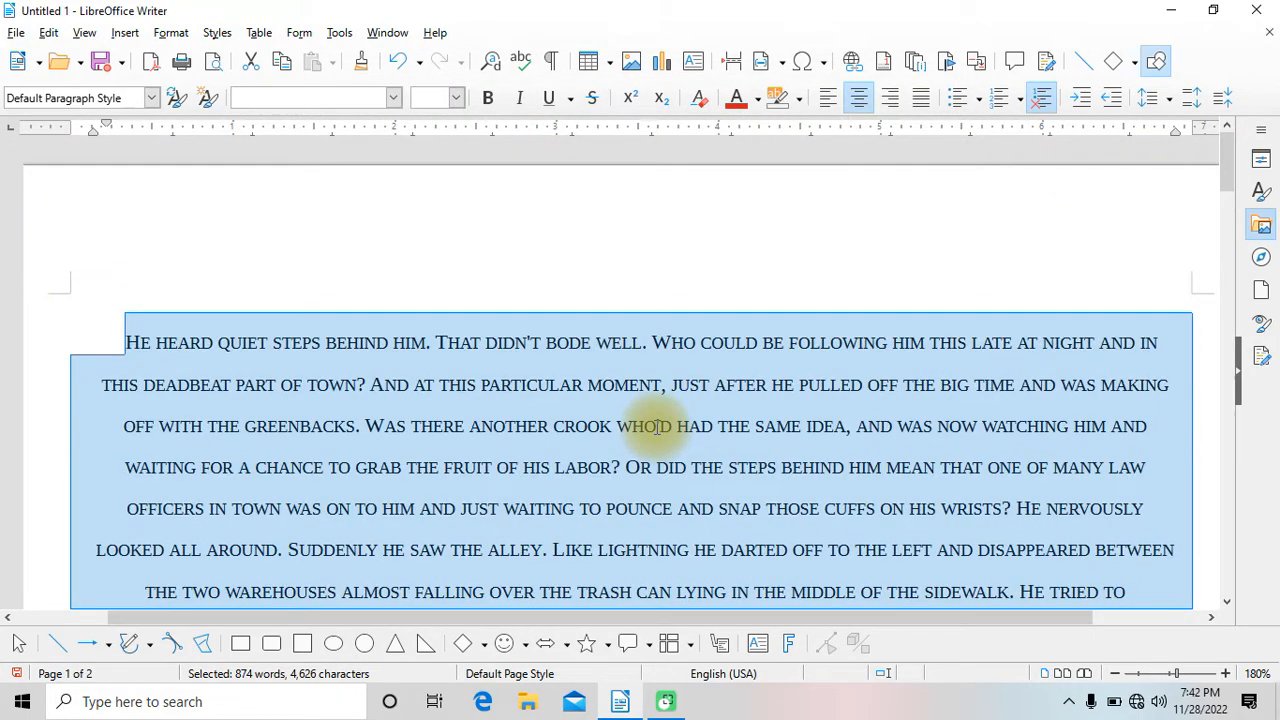
# Try the Base line, Top, Middle and Bottom text-to-text alignments on the whole document, returning to Automatic.
pyautogui.click(171, 32)
pyautogui.click(226, 188)
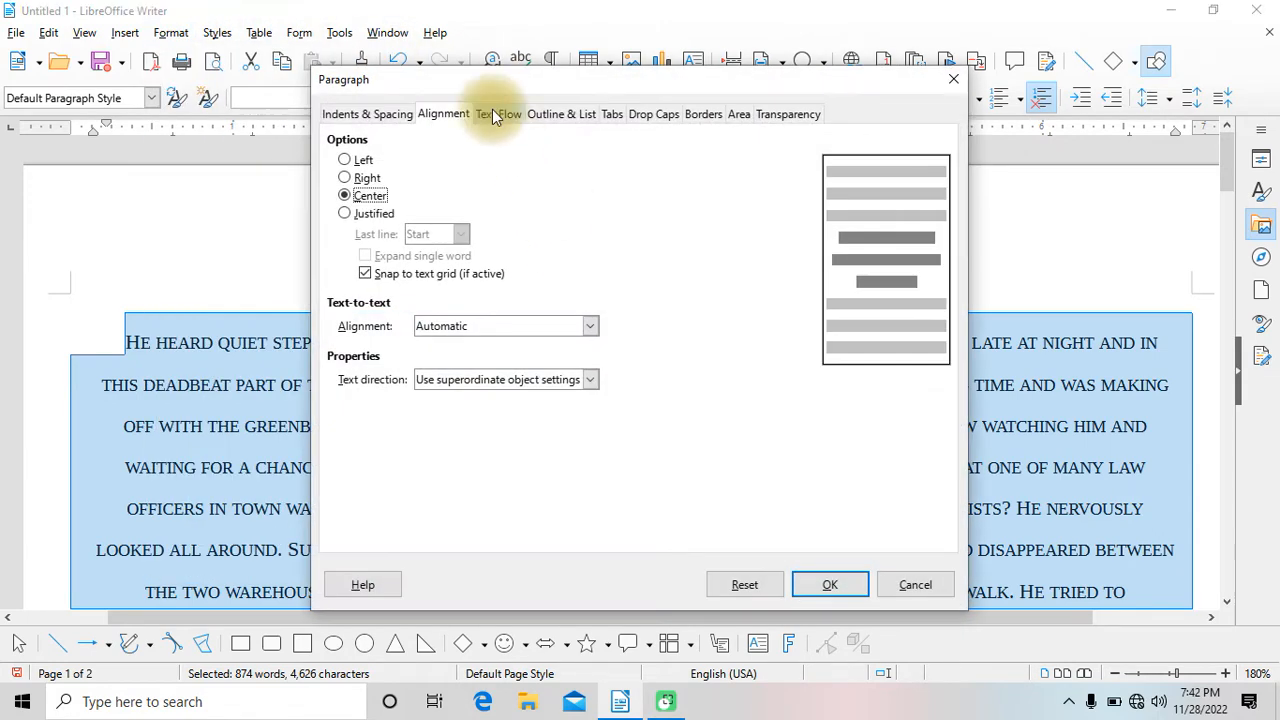
pyautogui.click(589, 327)
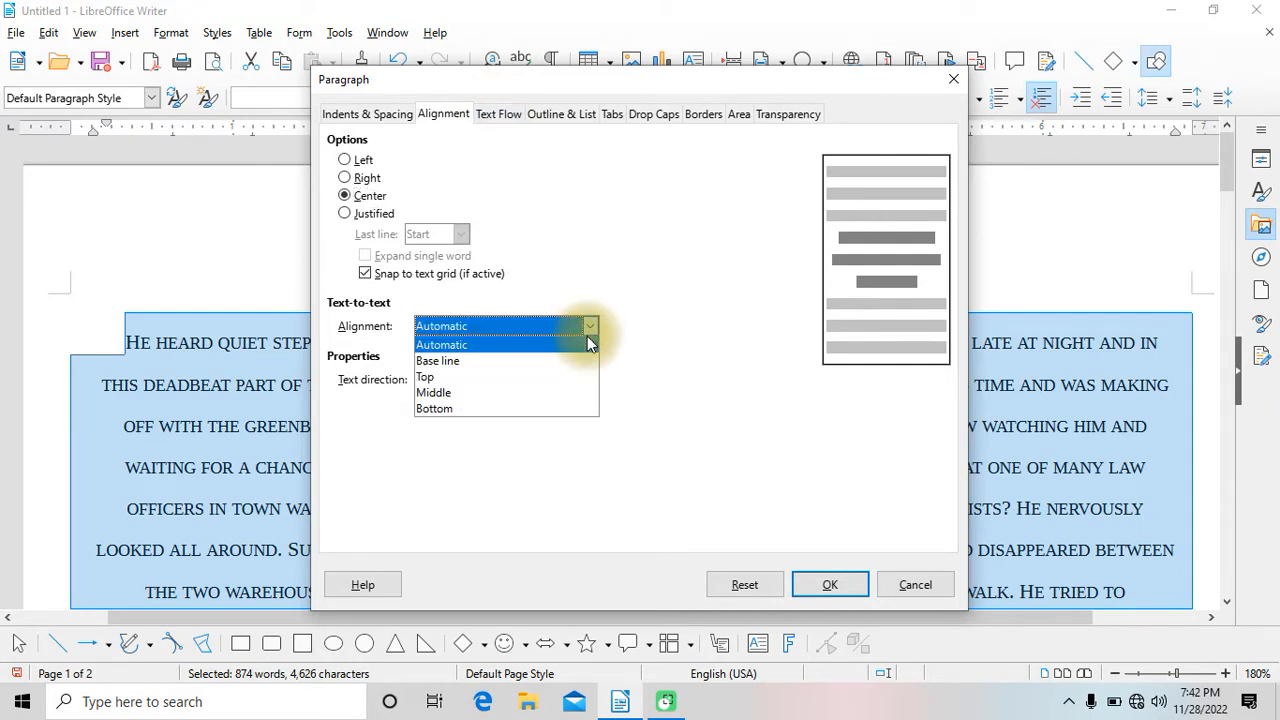
pyautogui.click(573, 362)
pyautogui.click(590, 327)
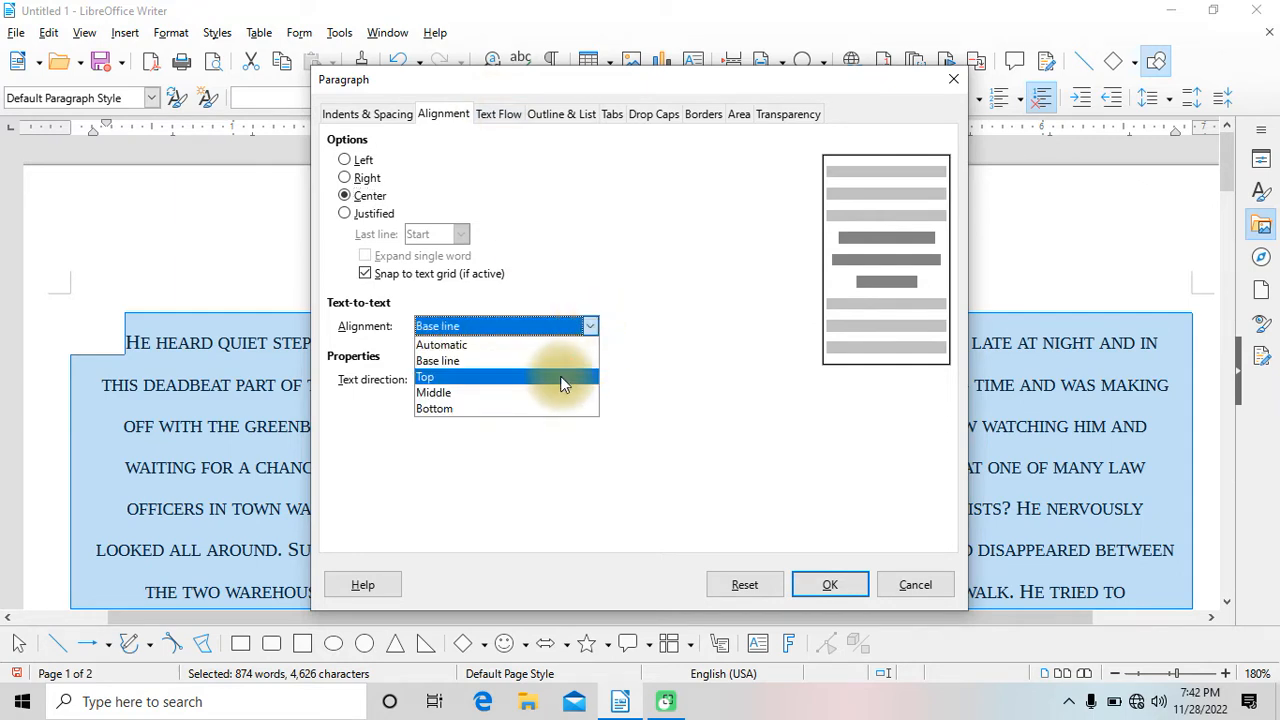
pyautogui.click(562, 373)
pyautogui.click(590, 327)
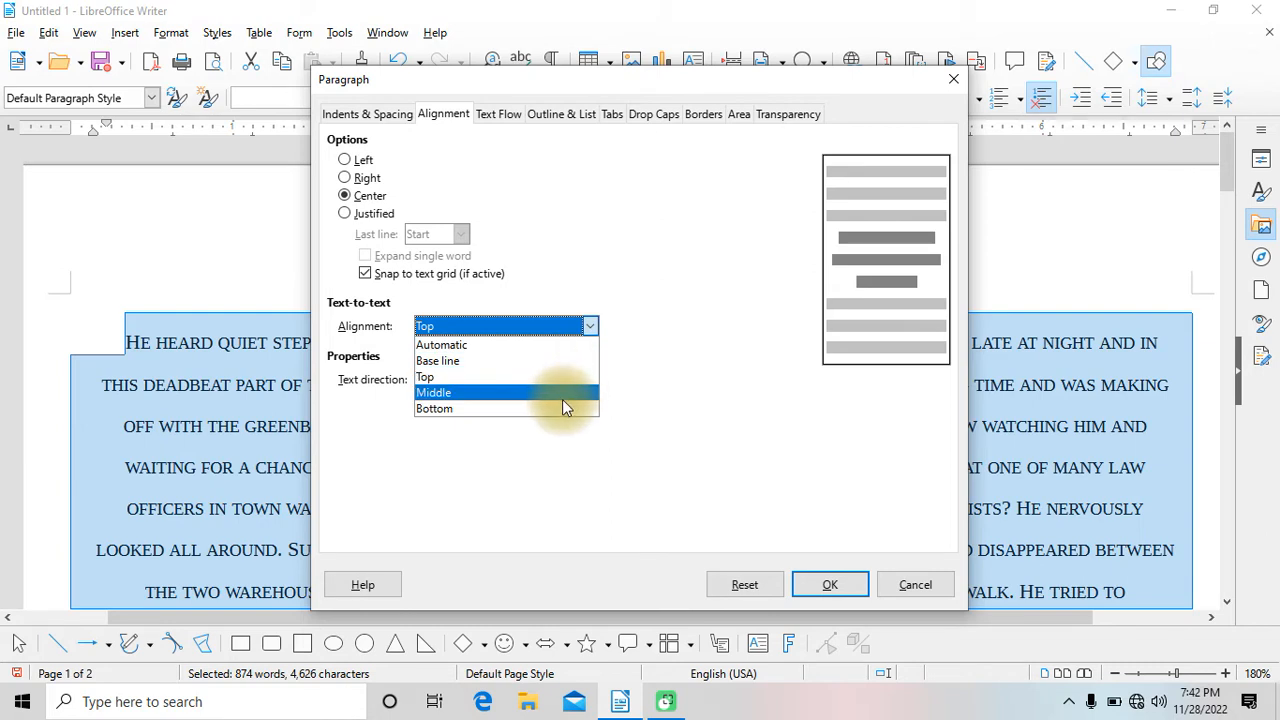
pyautogui.click(562, 394)
pyautogui.click(588, 327)
pyautogui.click(556, 408)
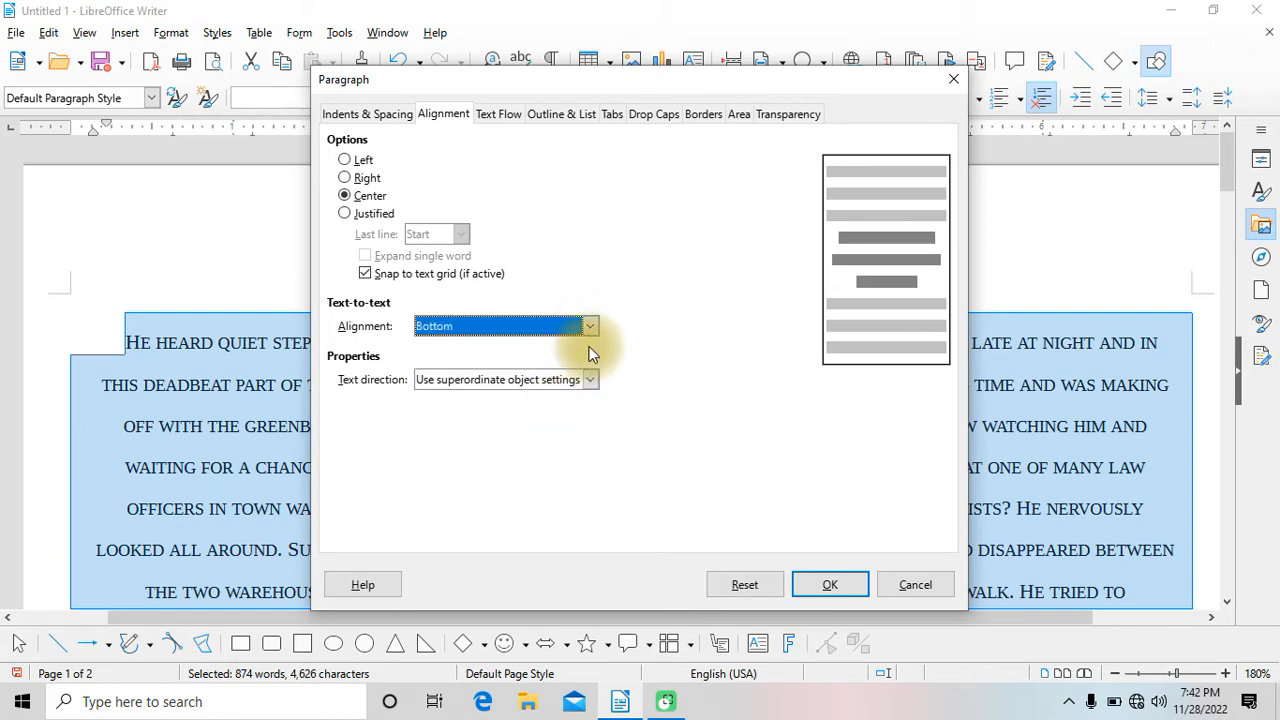
pyautogui.click(589, 327)
pyautogui.click(566, 345)
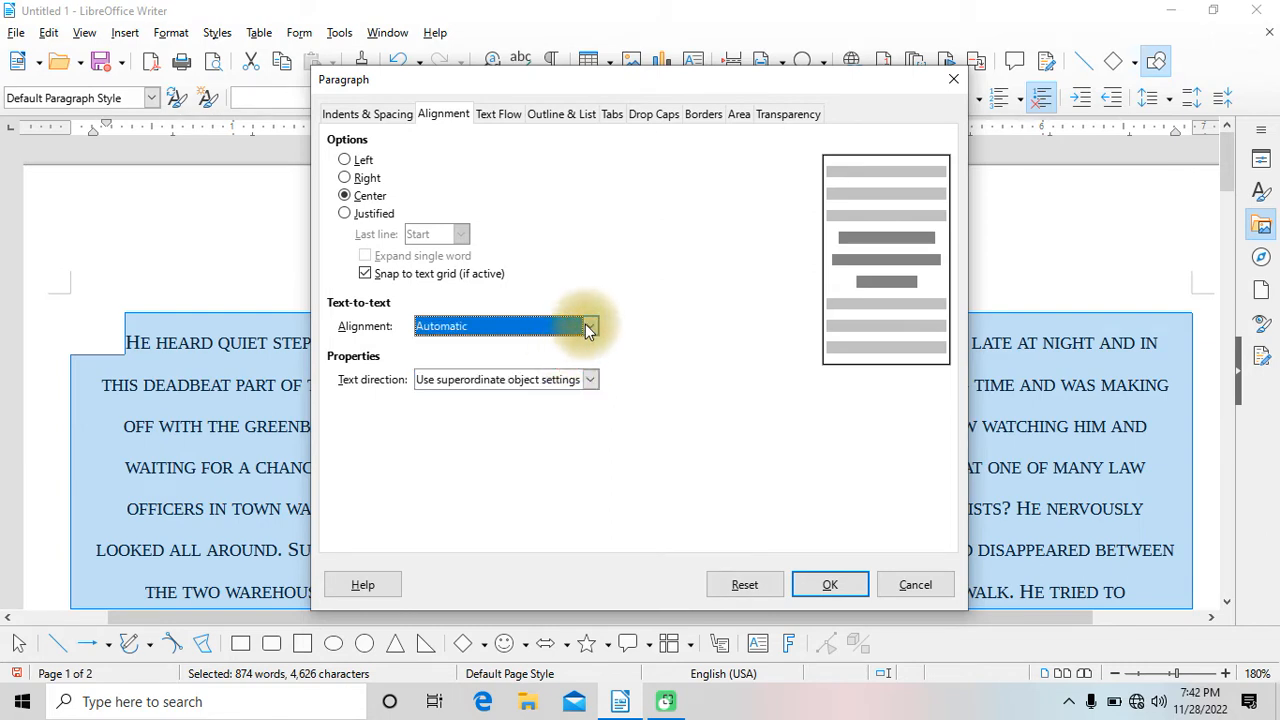
# Try the left-to-right and right-to-left text directions, returning to the superordinate object settings.
pyautogui.click(592, 381)
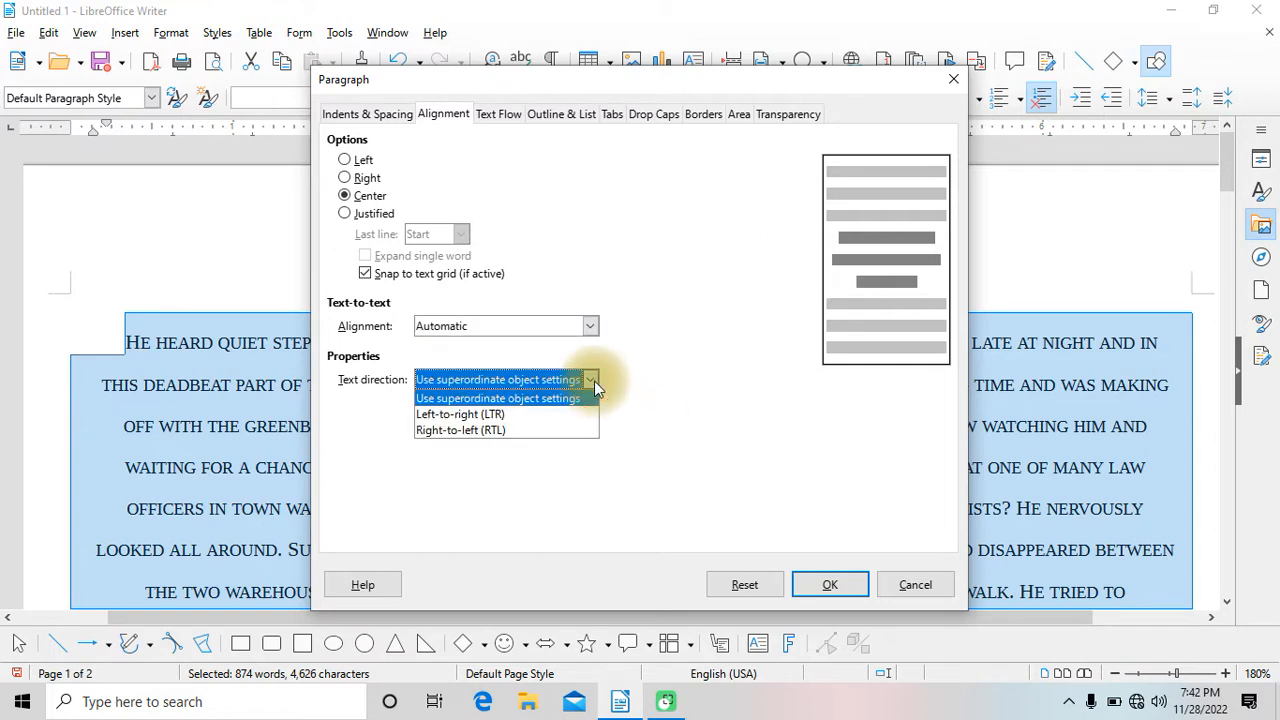
pyautogui.click(548, 413)
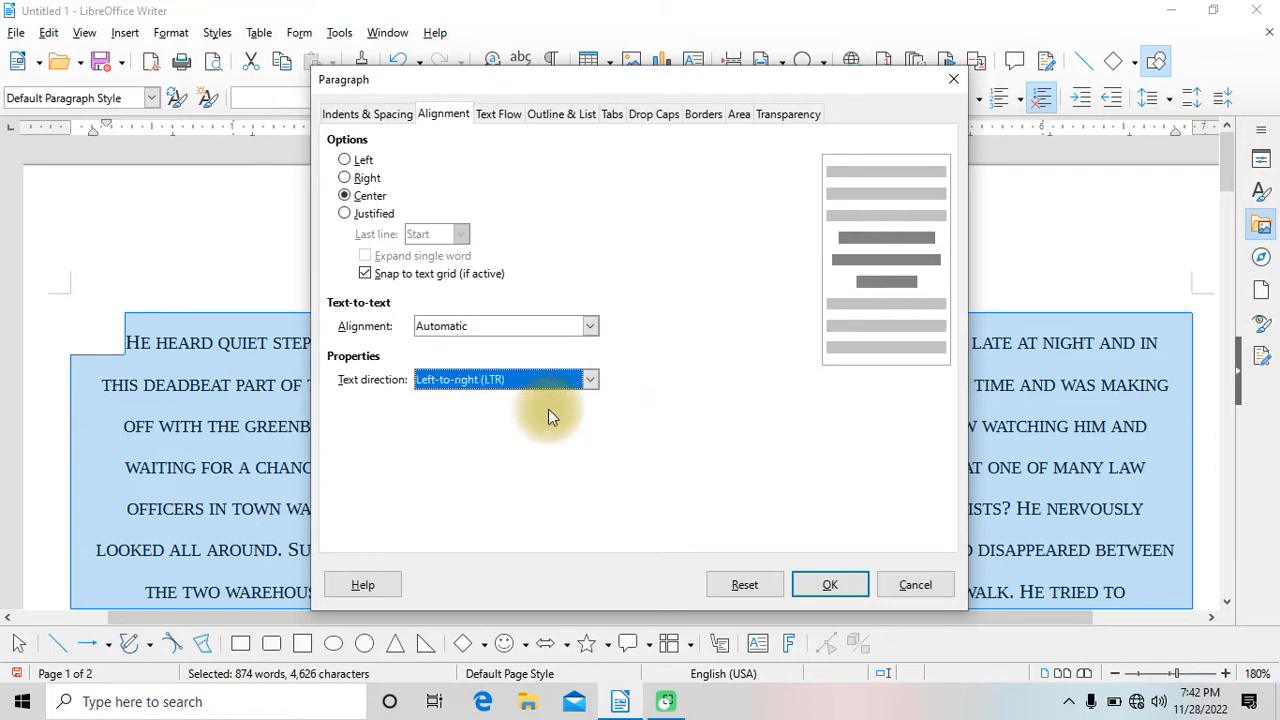
pyautogui.click(590, 379)
pyautogui.click(575, 432)
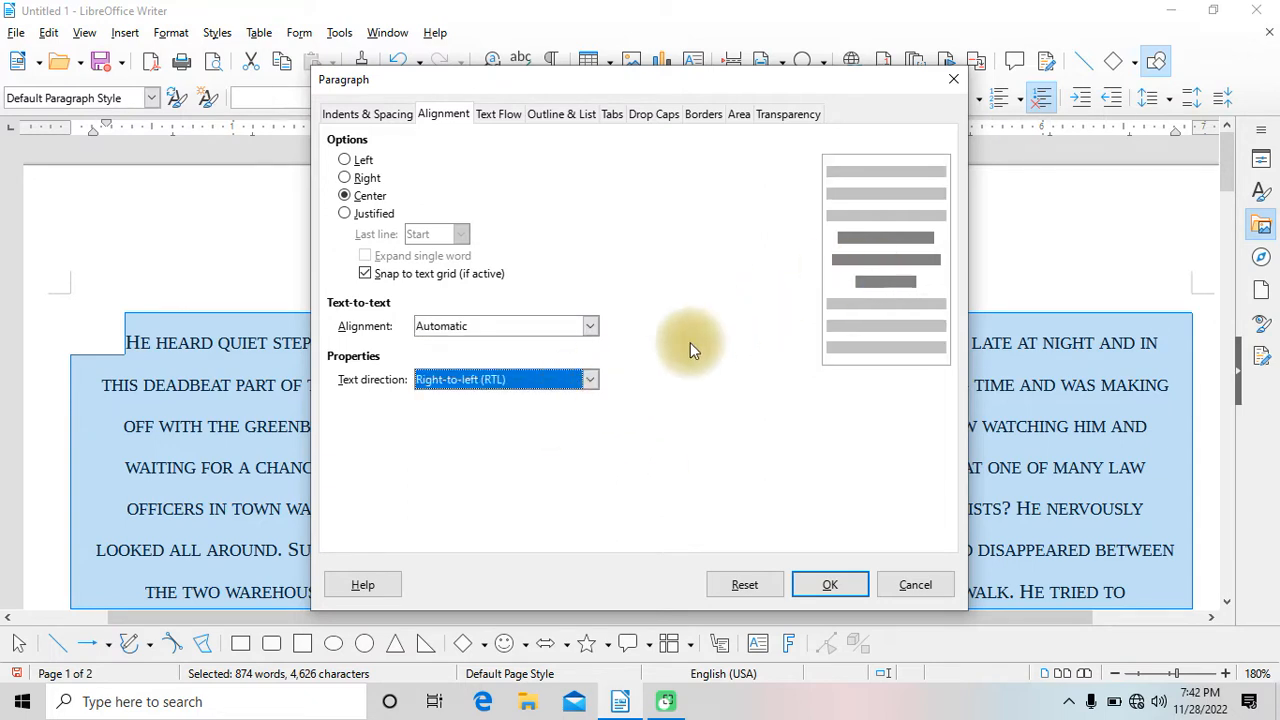
pyautogui.click(592, 381)
pyautogui.click(567, 397)
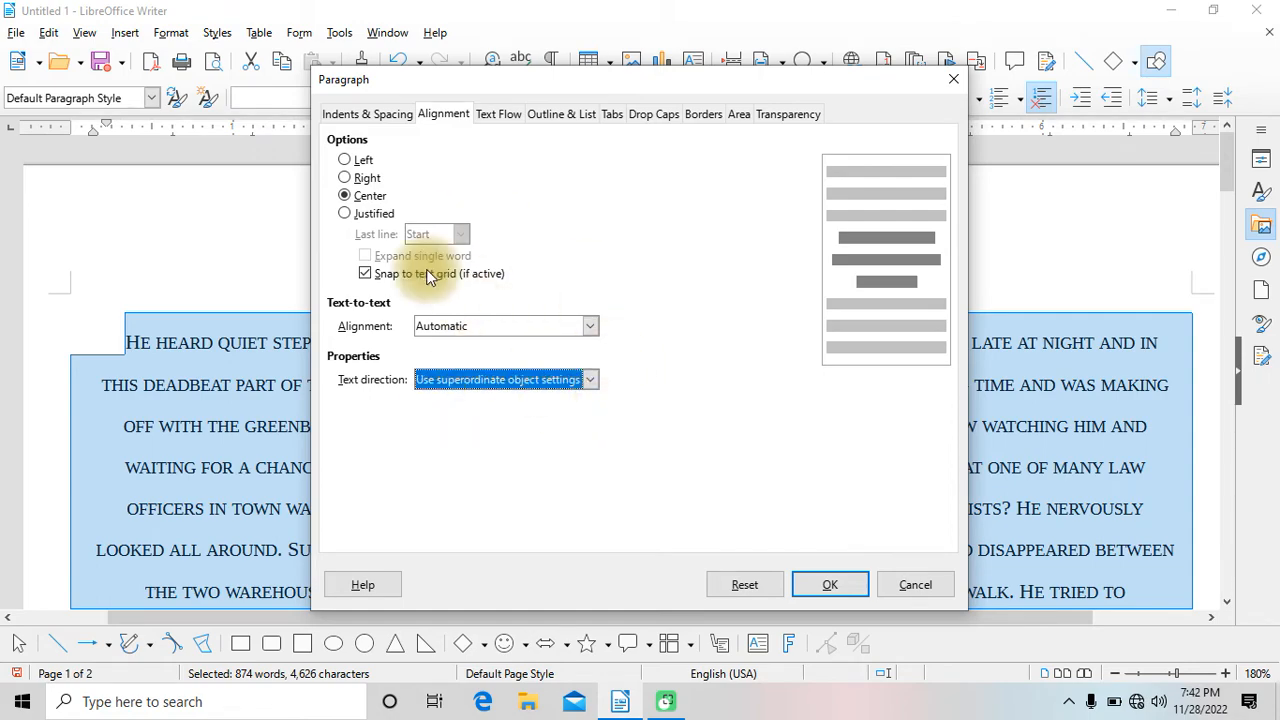
pyautogui.click(843, 586)
# Delete everything after "Slowly he slid toward" in the first paragraph, including the remaining paragraphs and the H2SO4 line.
pyautogui.scroll(12, 716, 506)
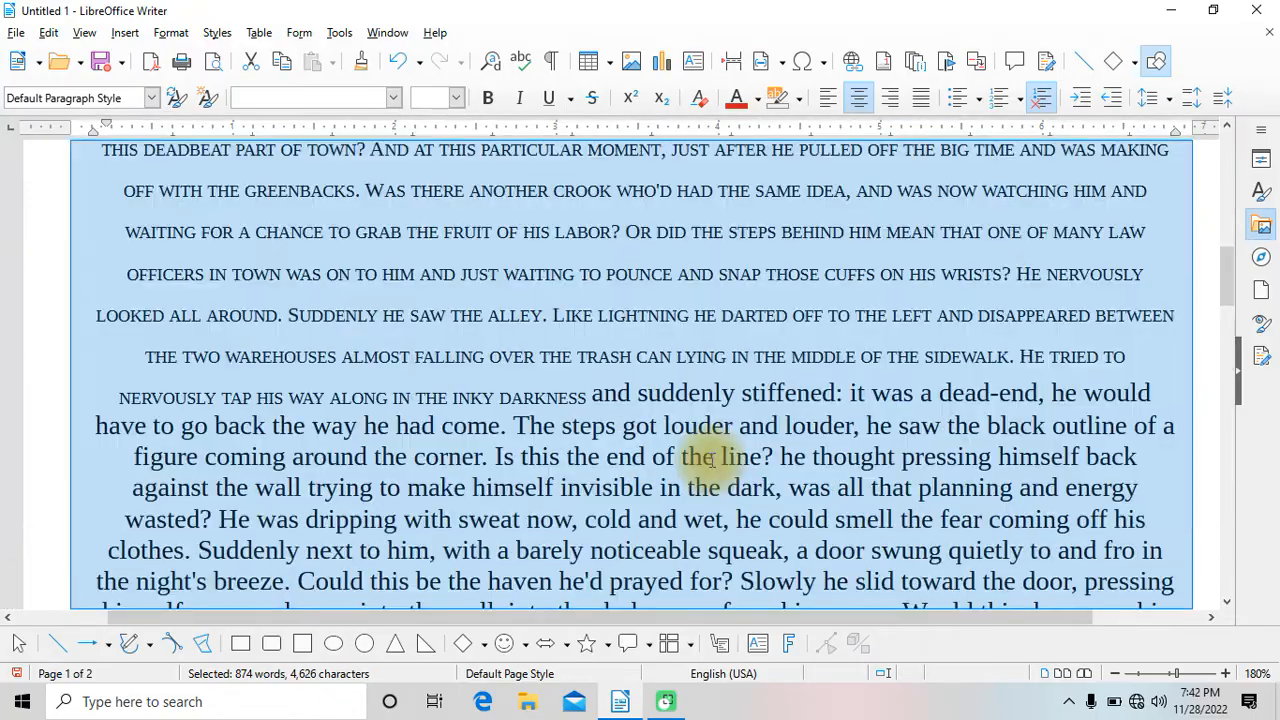
pyautogui.scroll(-10, 716, 420)
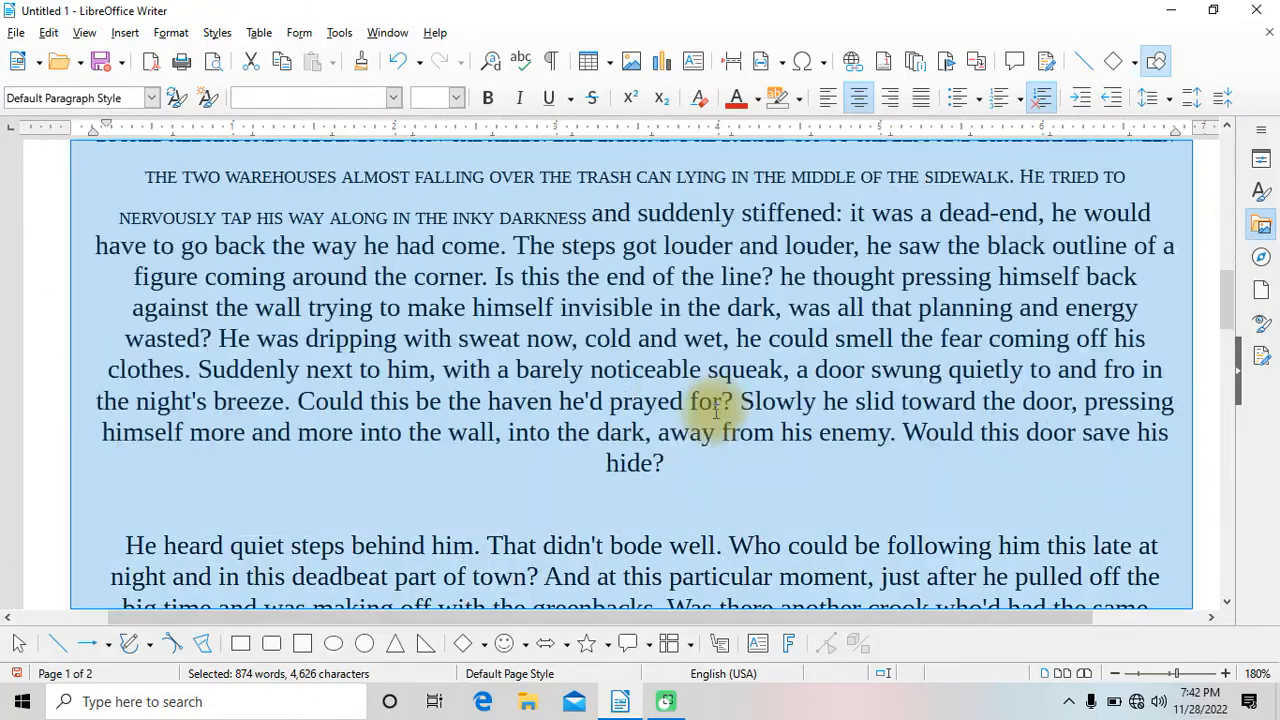
pyautogui.scroll(3, 716, 405)
pyautogui.scroll(8, 716, 405)
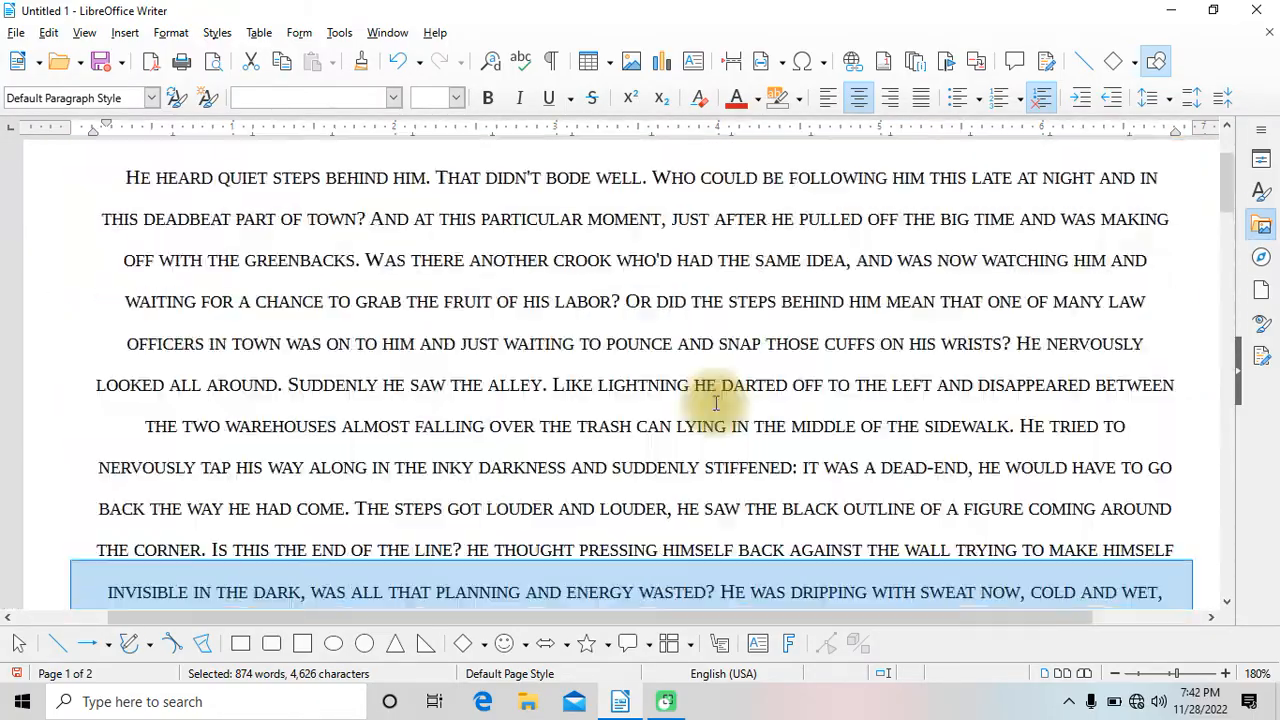
pyautogui.scroll(-3, 714, 400)
pyautogui.scroll(-6, 712, 396)
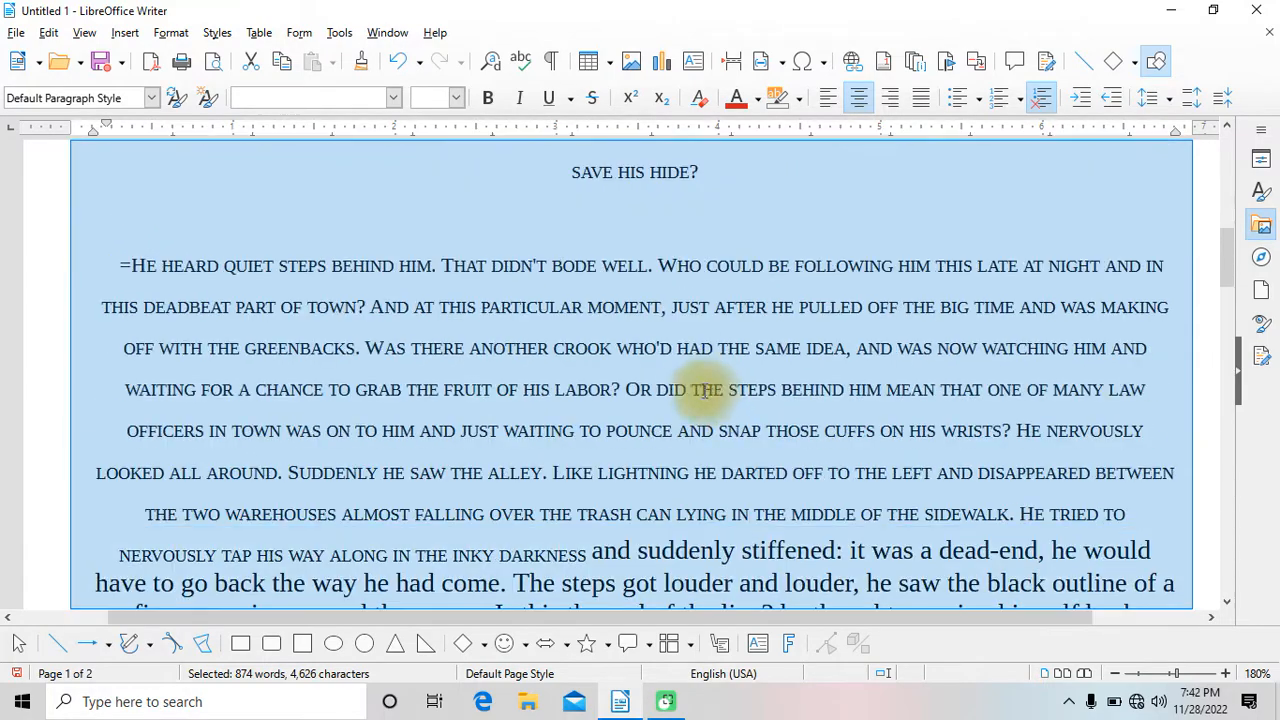
pyautogui.click(152, 220)
pyautogui.moveTo(152, 220); pyautogui.dragTo(856, 539)
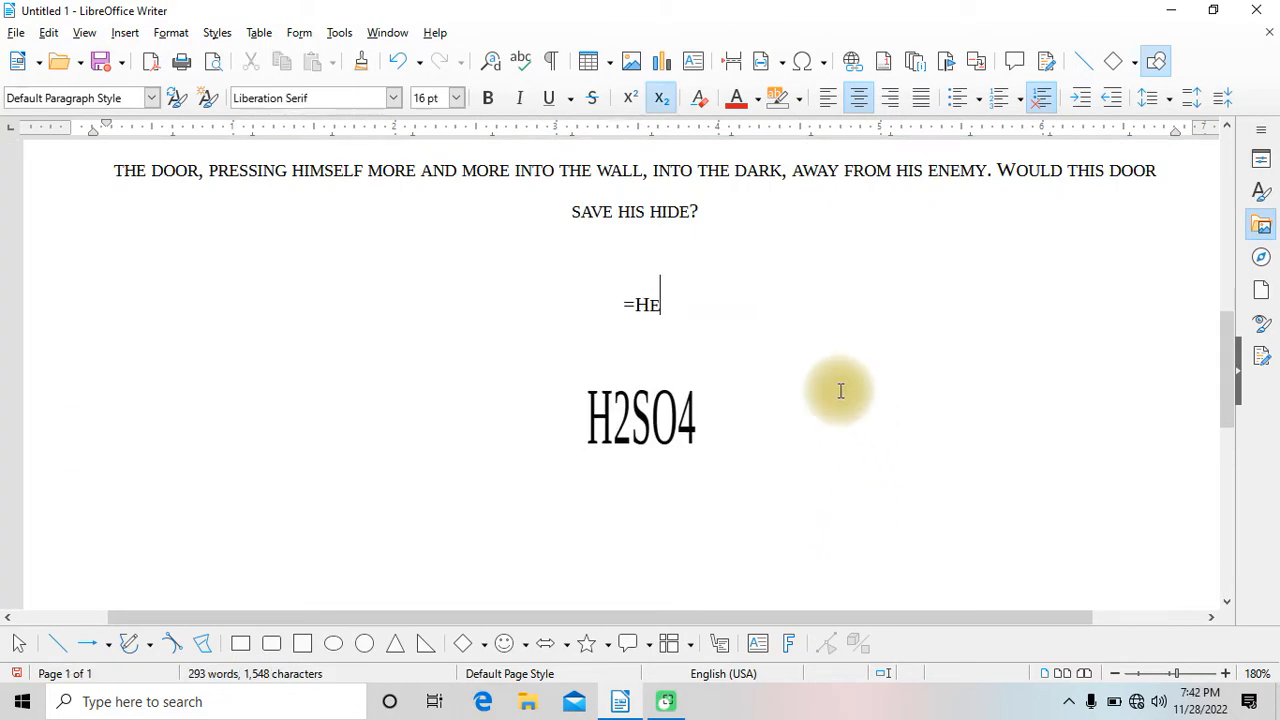
pyautogui.moveTo(128, 170); pyautogui.dragTo(786, 443)
pyautogui.press('Delete')
pyautogui.scroll(10, 787, 440)
pyautogui.scroll(-5, 800, 430)
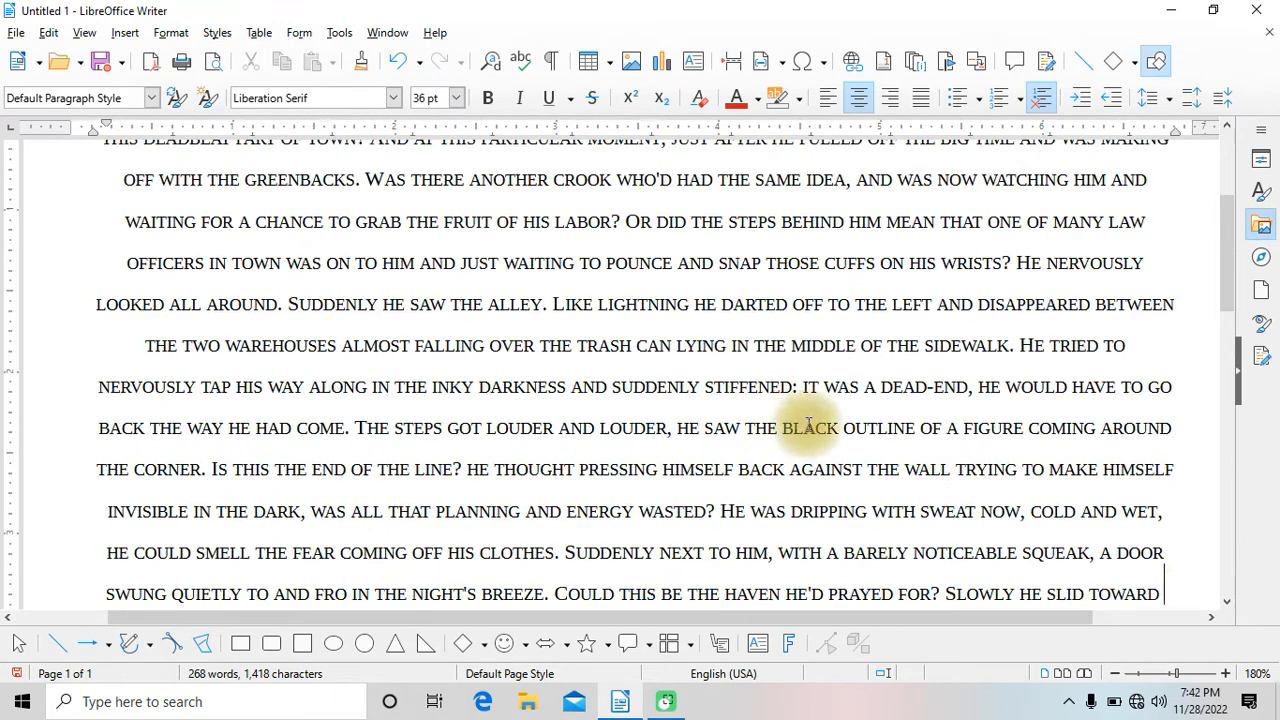
# Turn on automatic hyphenation for the whole text, with 4 characters at line end and 3 at line begin.
pyautogui.click(1115, 673)
pyautogui.click(1115, 673)
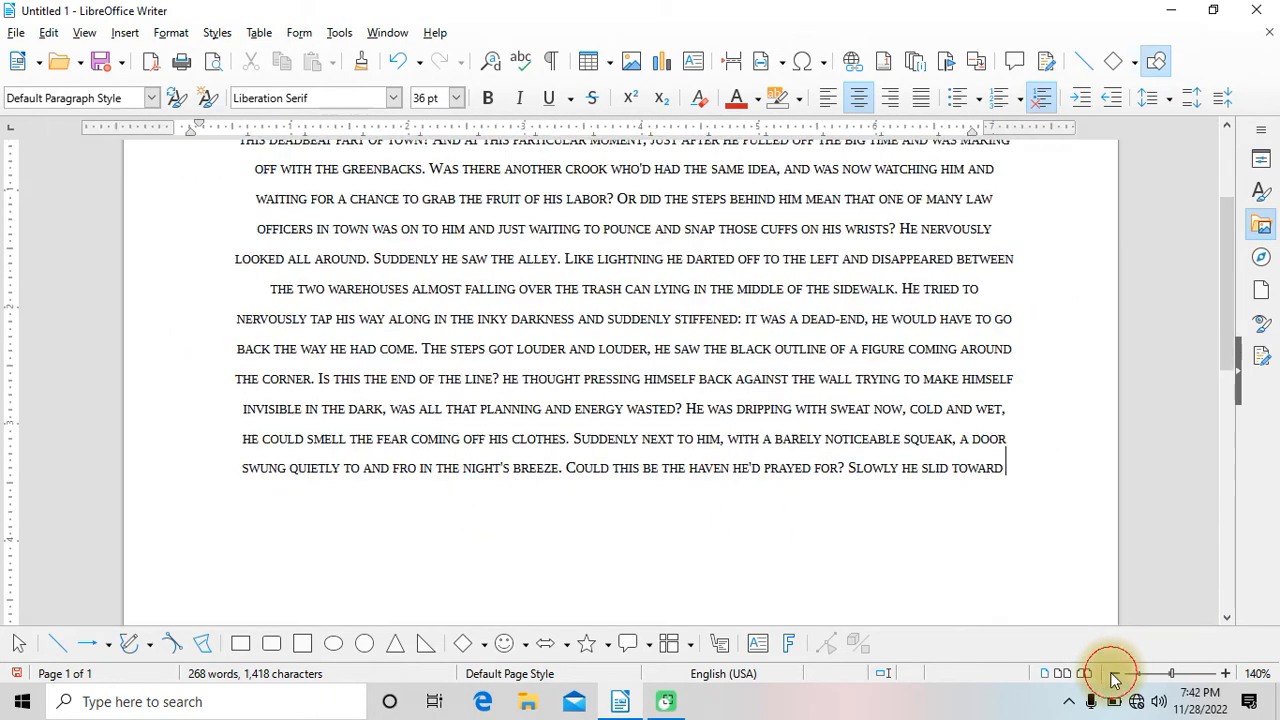
pyautogui.click(1115, 673)
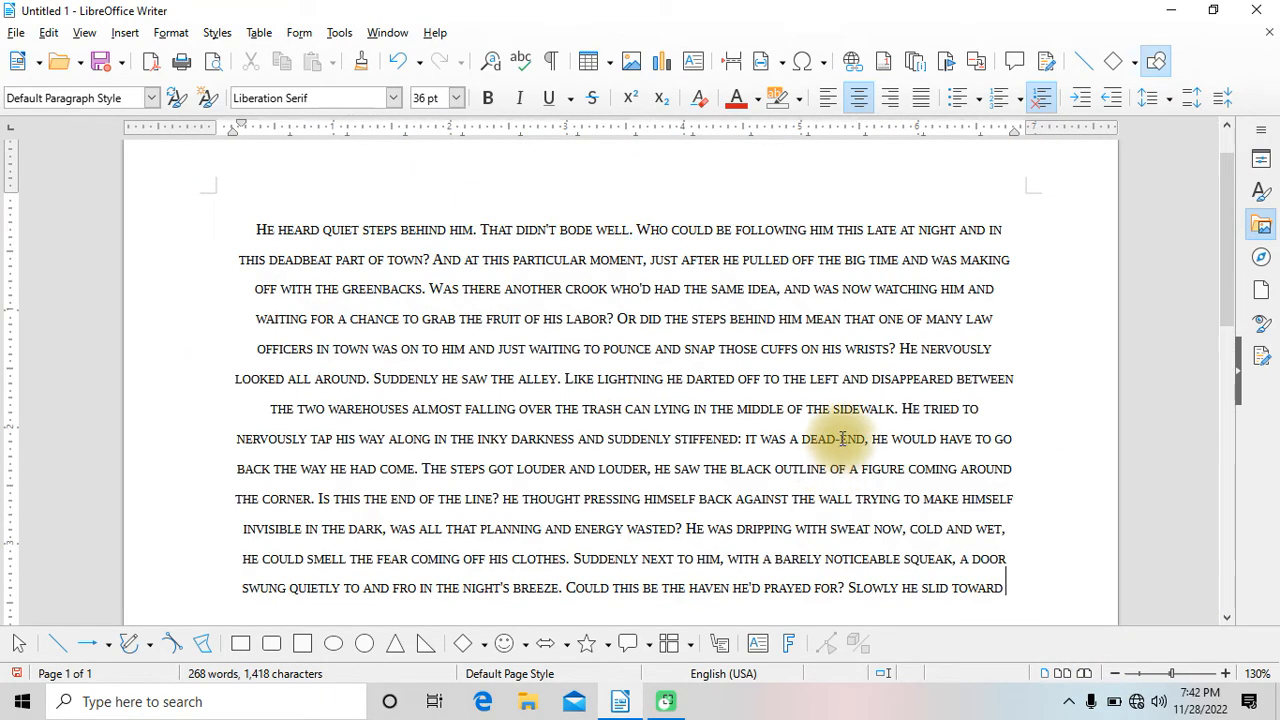
pyautogui.hotkey('ctrl', 'a')
pyautogui.click(171, 32)
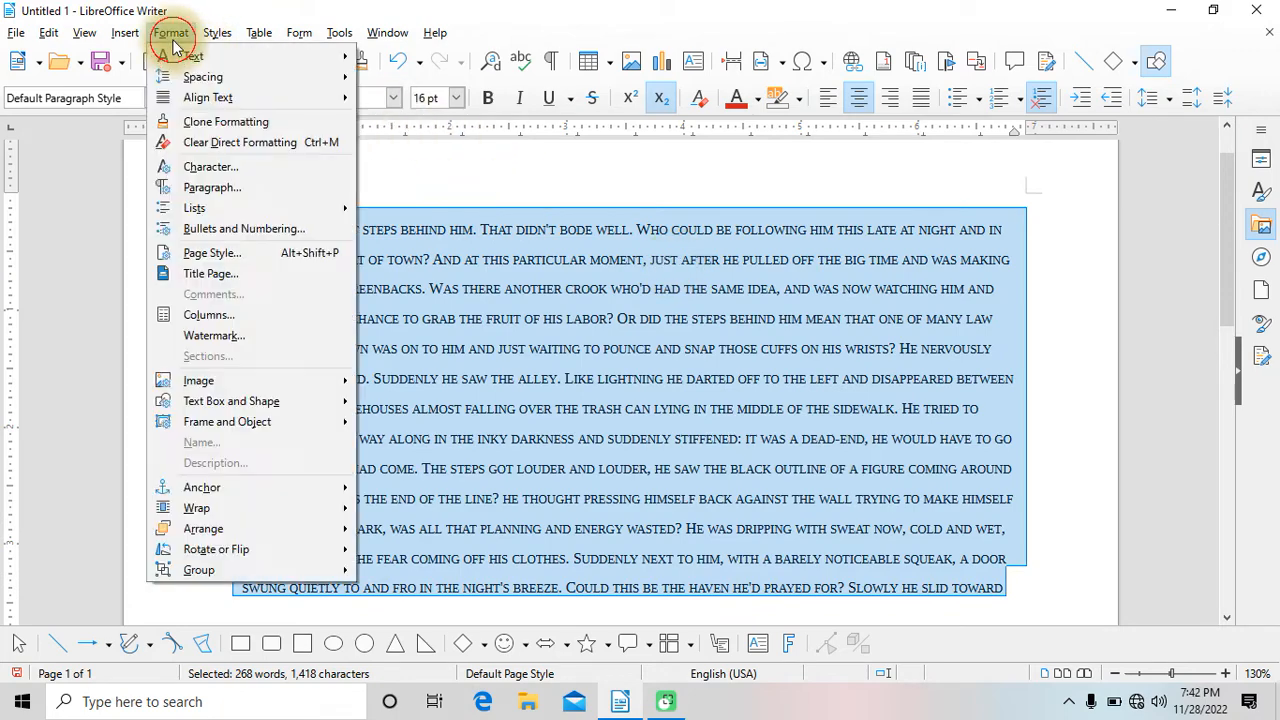
pyautogui.click(212, 189)
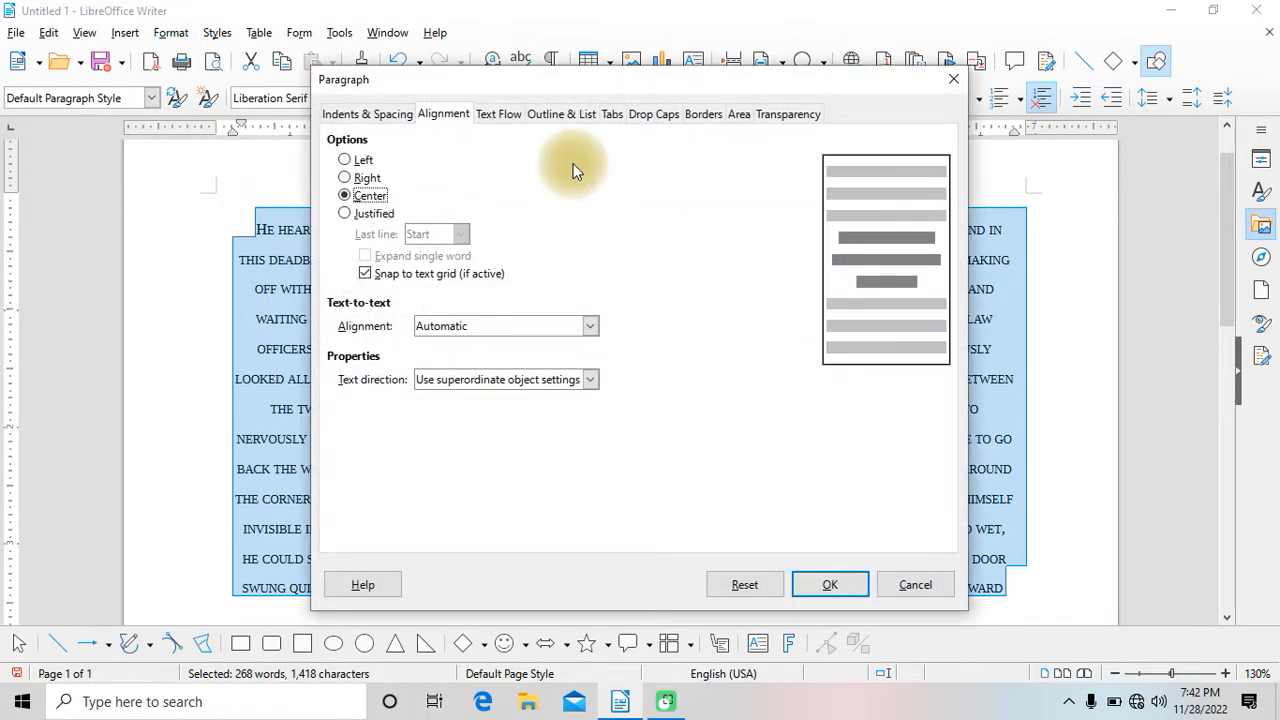
pyautogui.click(501, 114)
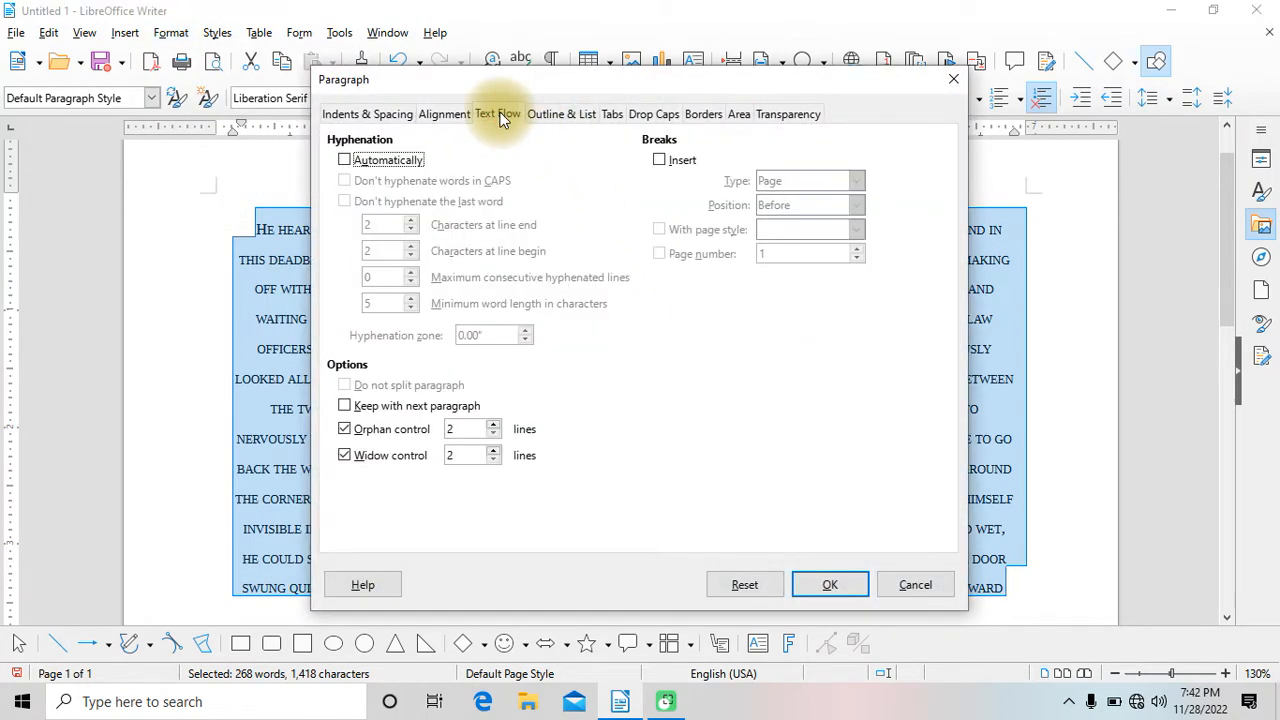
pyautogui.click(345, 162)
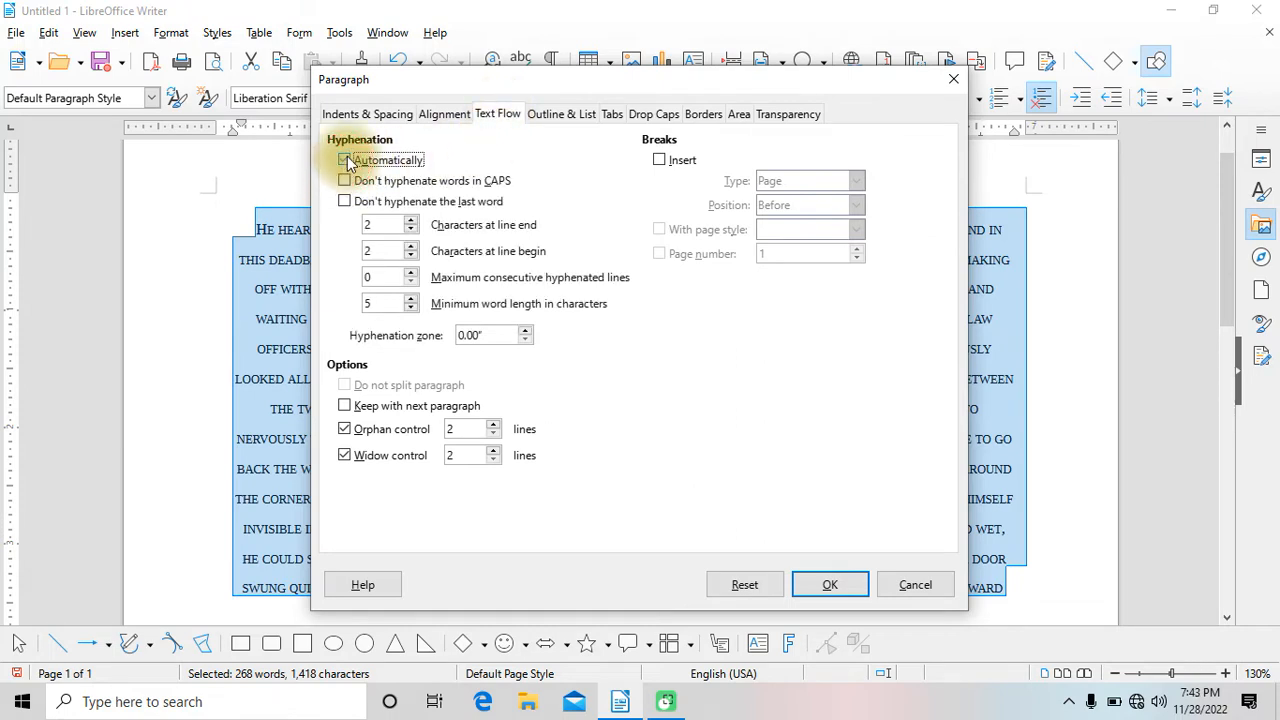
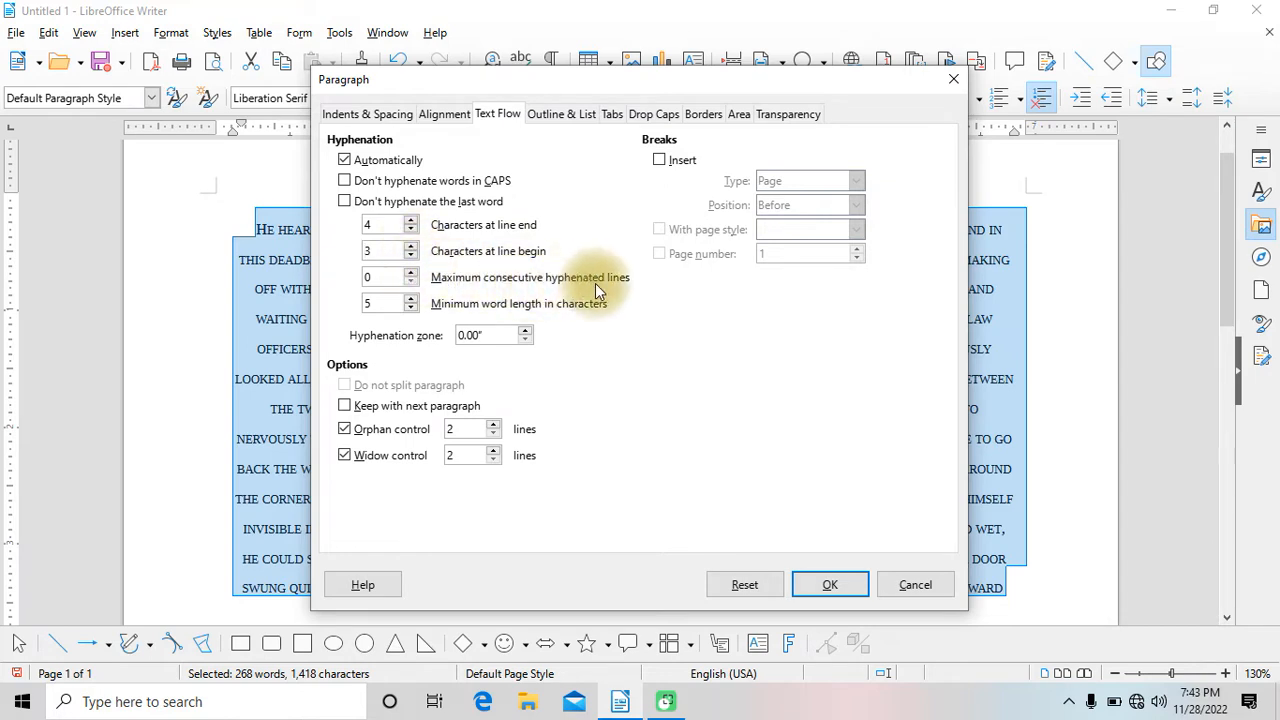
pyautogui.click(824, 588)
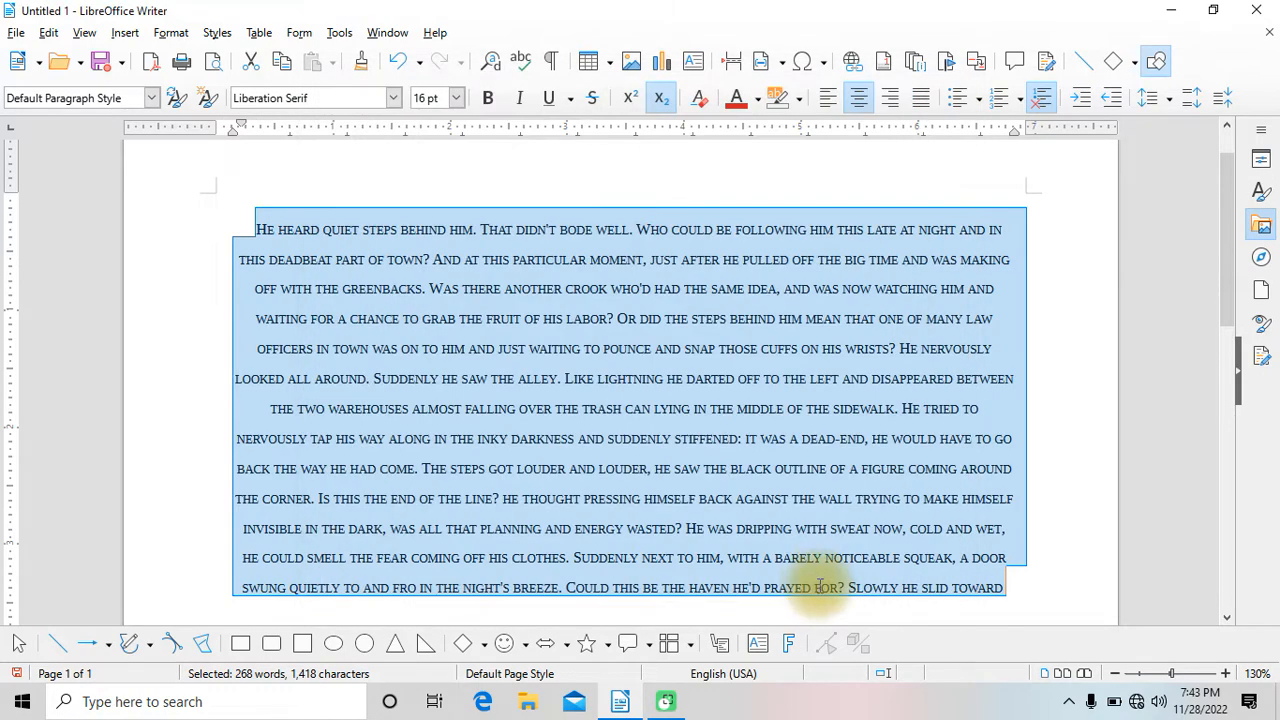
pyautogui.click(171, 32)
pyautogui.click(230, 172)
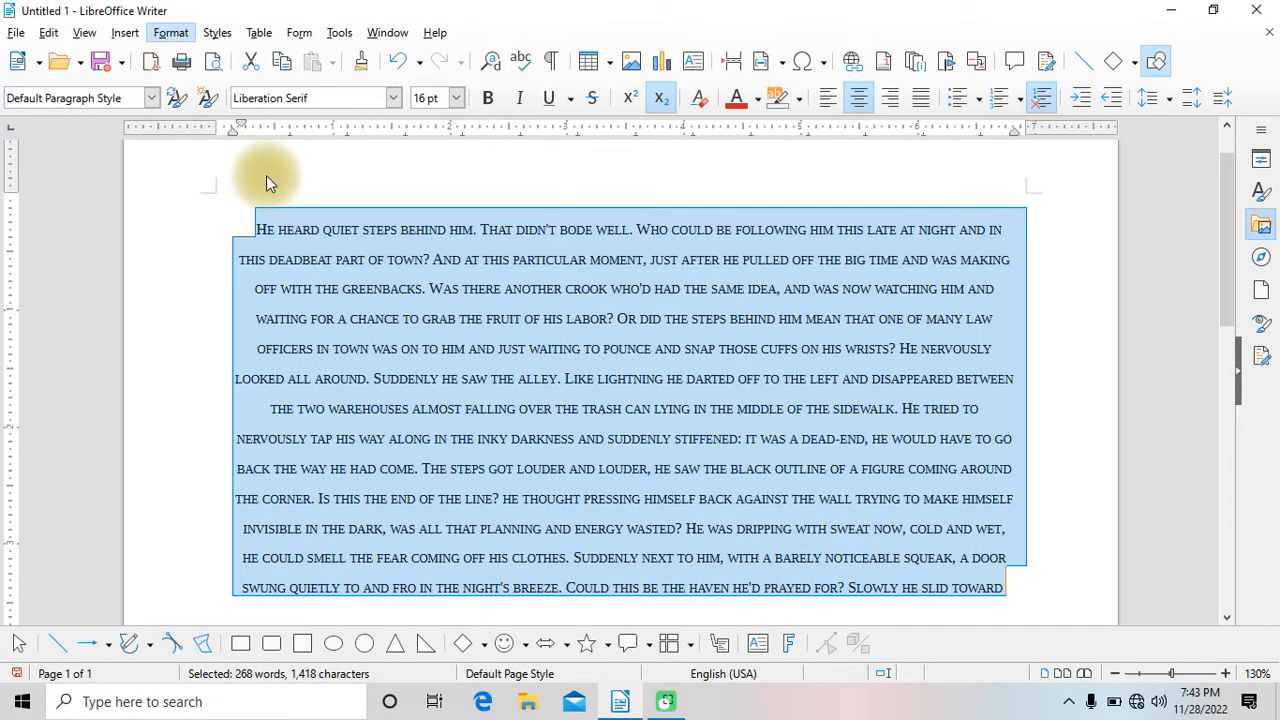
pyautogui.click(868, 92)
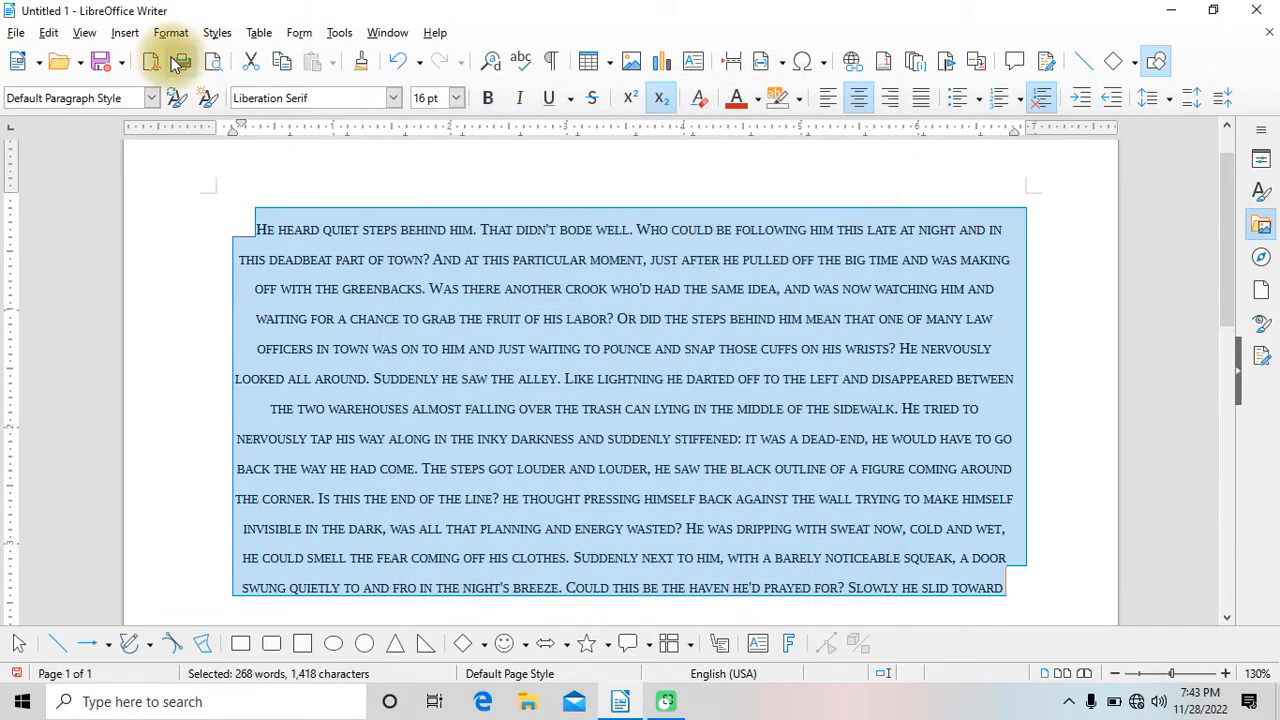
# Set the selected paragraph's outline level to Level 4, trying Level 2 first.
pyautogui.click(171, 32)
pyautogui.click(208, 189)
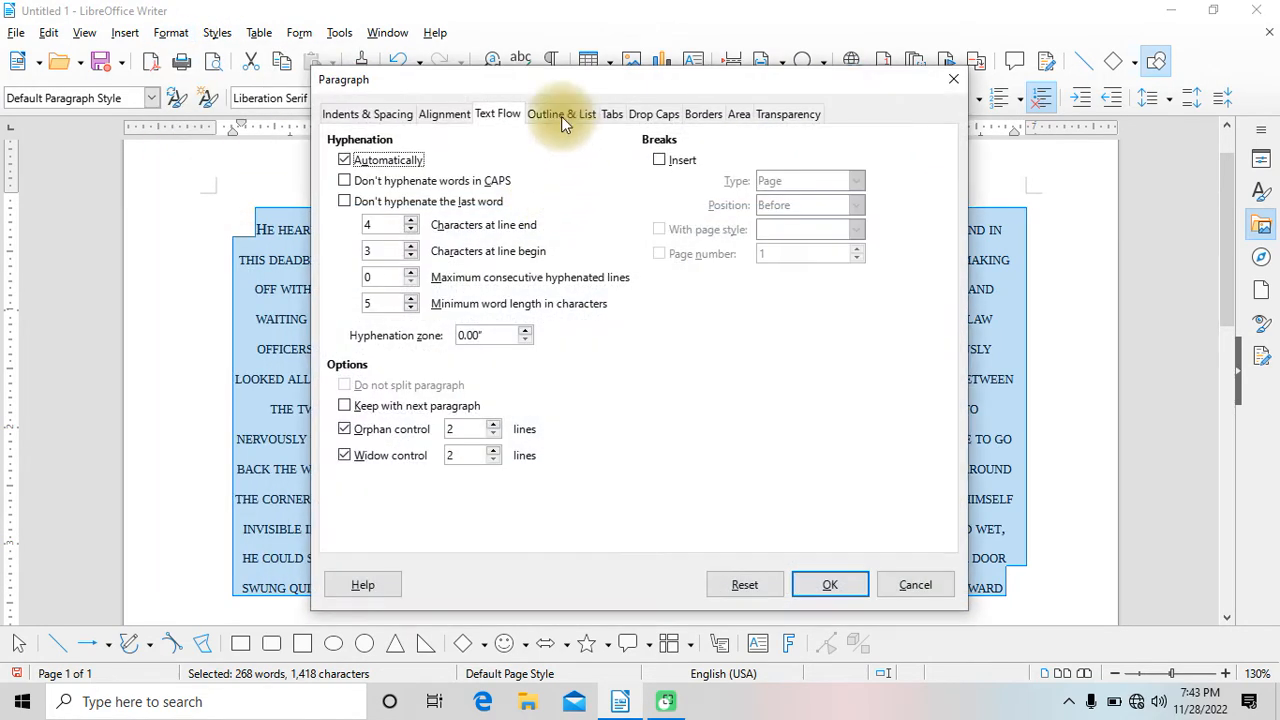
pyautogui.click(561, 114)
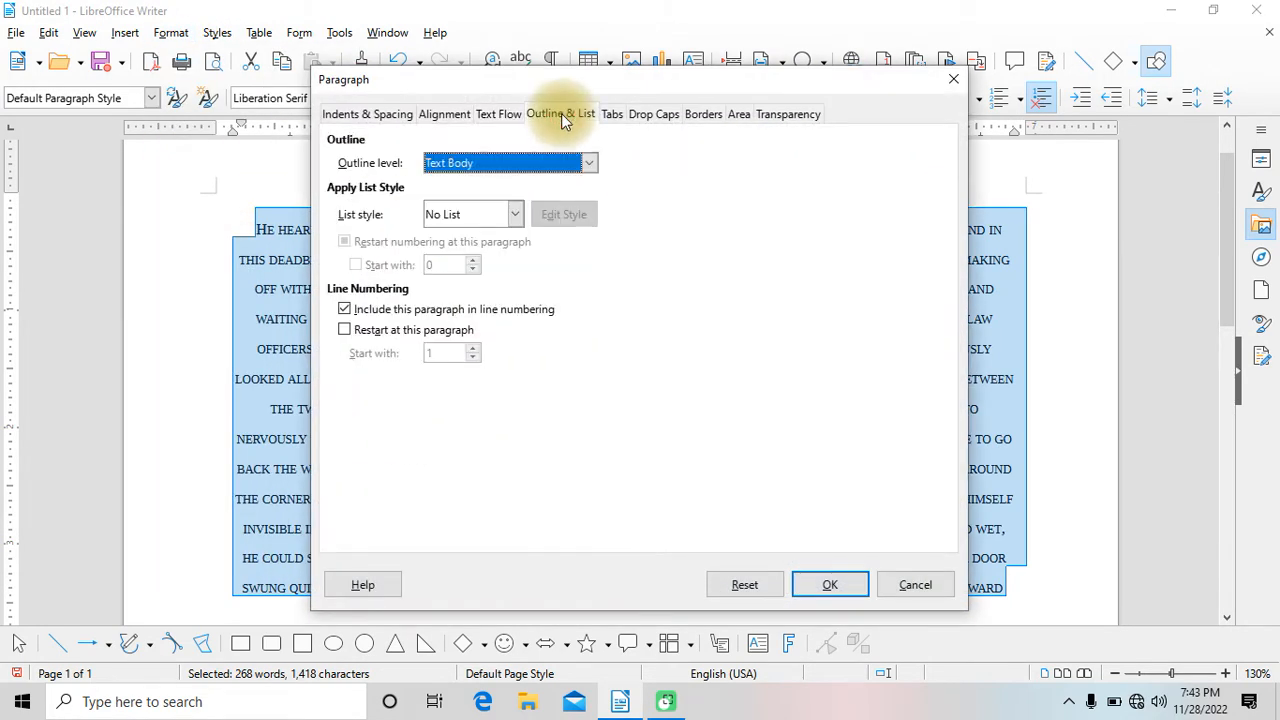
pyautogui.click(588, 163)
pyautogui.click(561, 213)
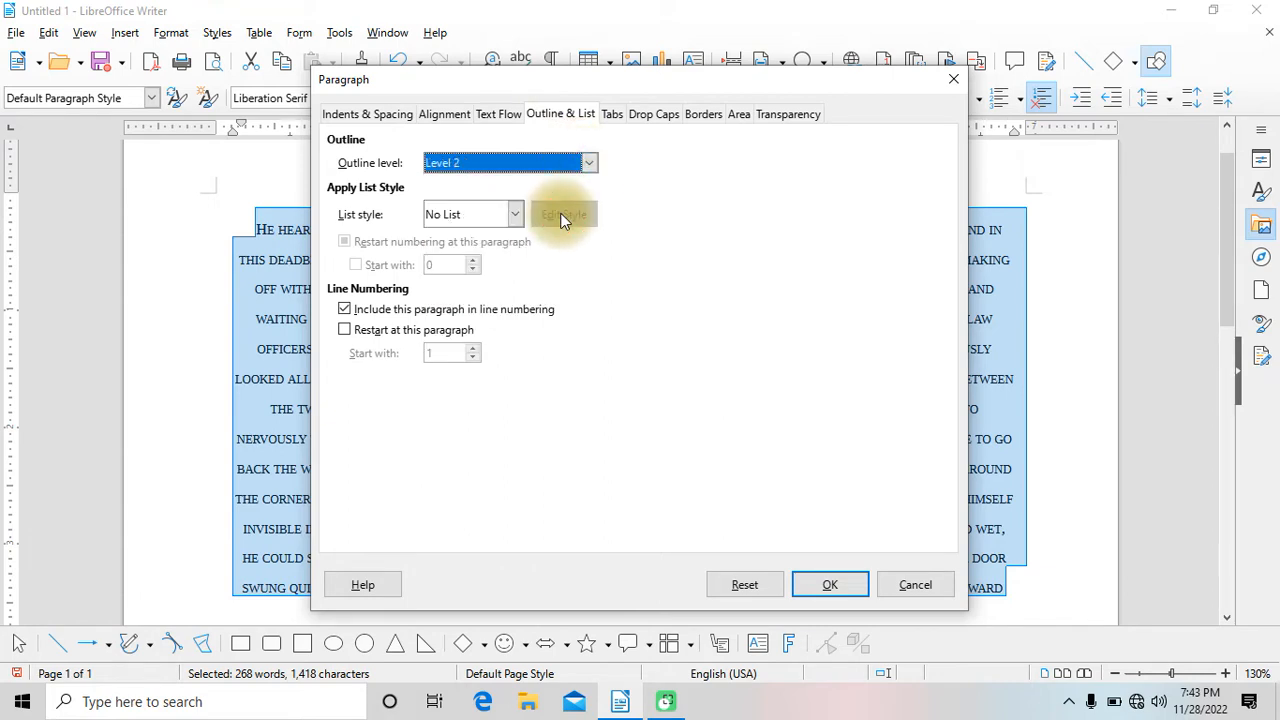
pyautogui.click(589, 163)
pyautogui.click(561, 245)
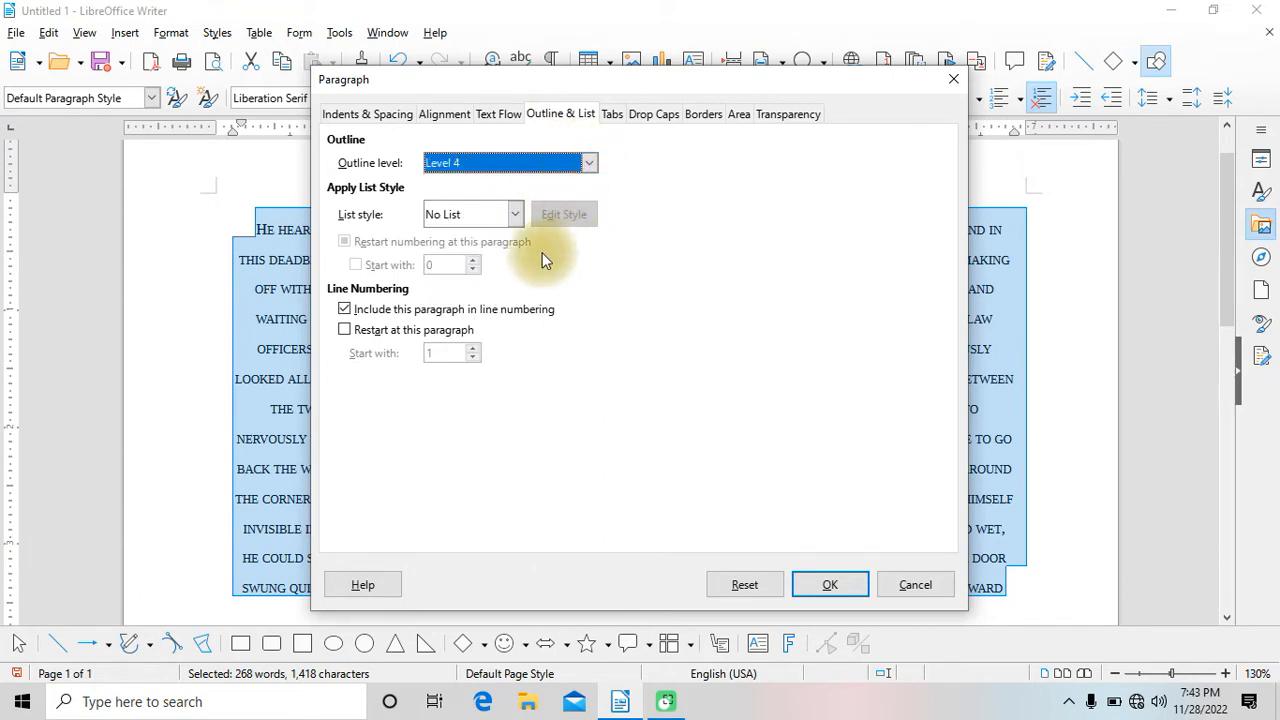
# Apply the Bullet ➢ list style to the selected paragraph after trying the Bullet – and Bullet ☑ styles.
pyautogui.click(514, 214)
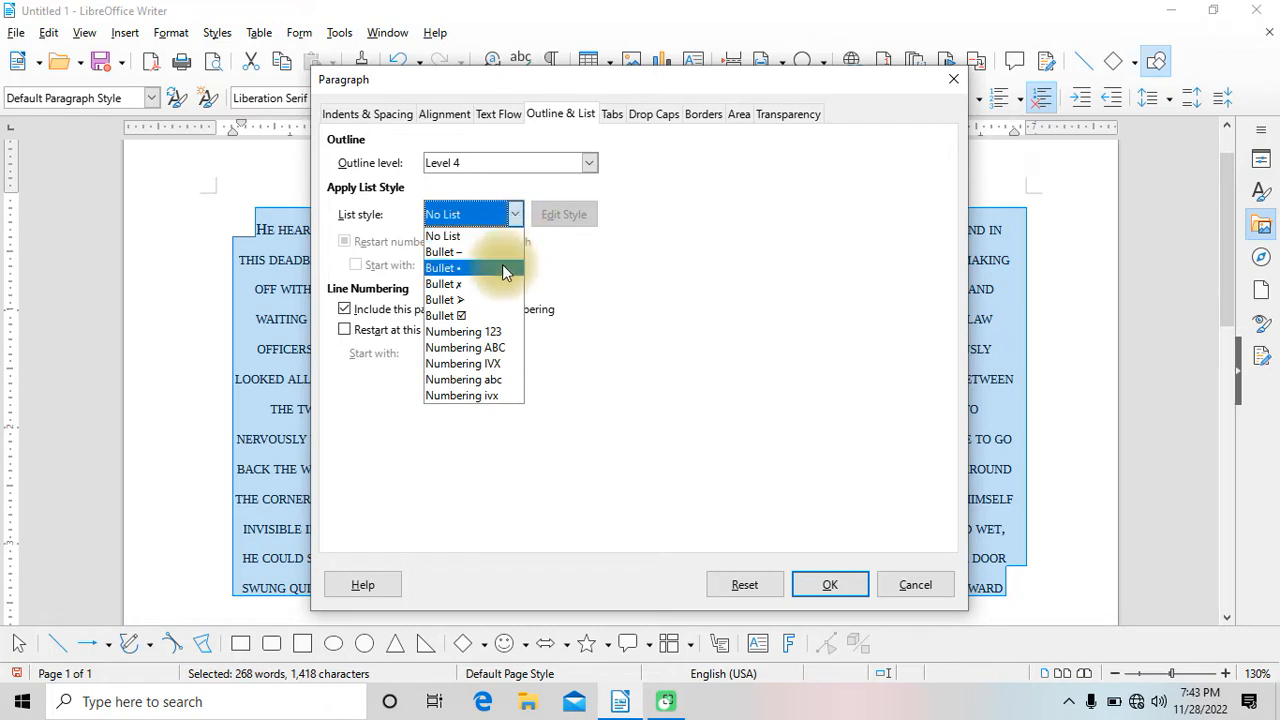
pyautogui.click(495, 251)
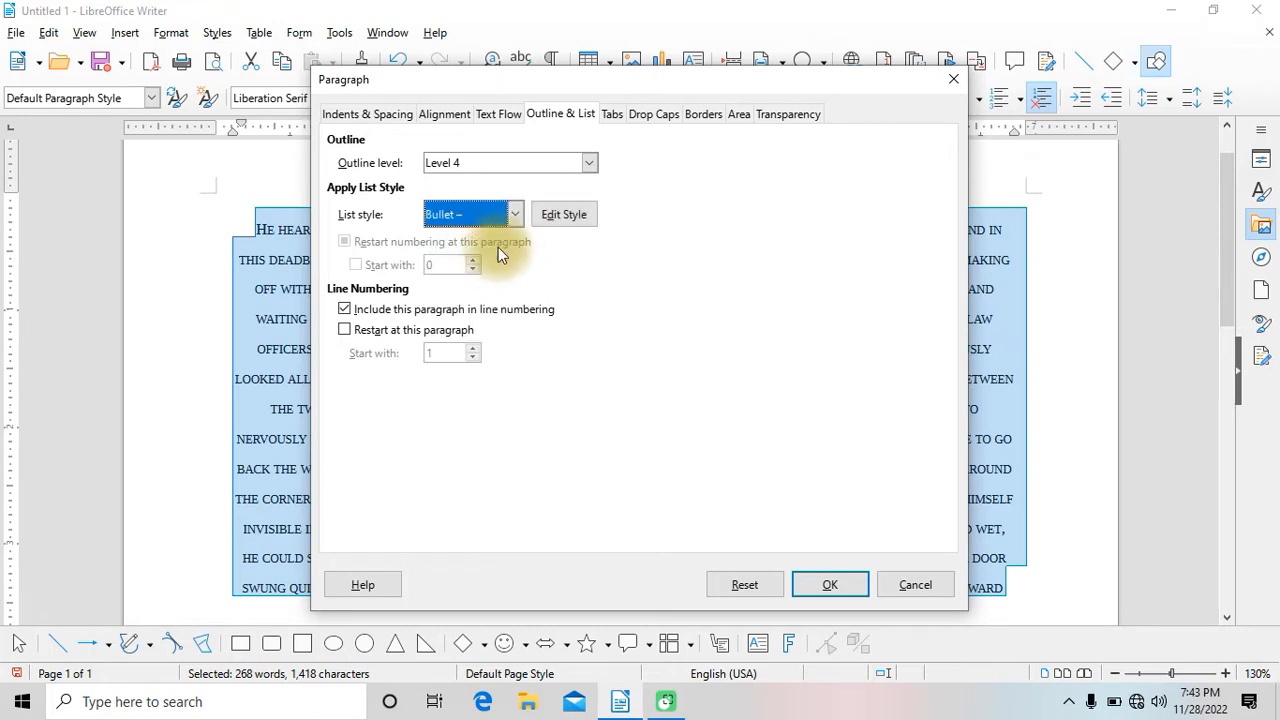
pyautogui.click(516, 215)
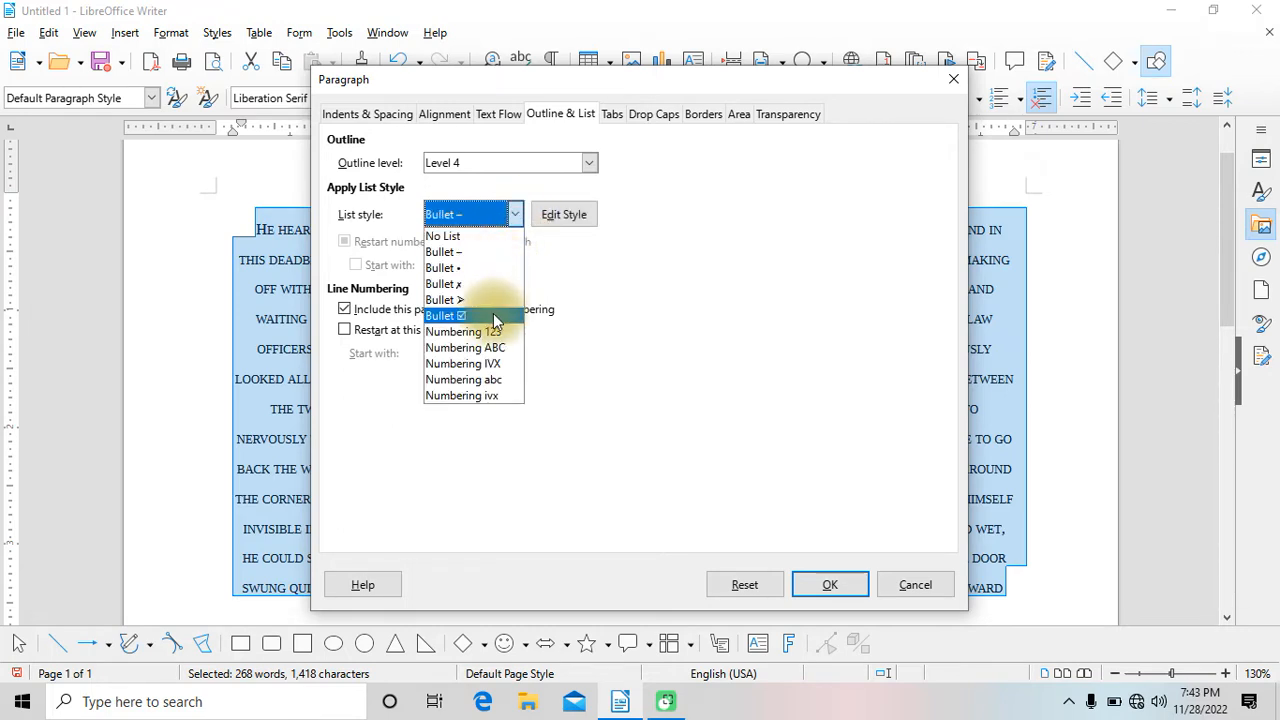
pyautogui.click(494, 316)
pyautogui.click(516, 214)
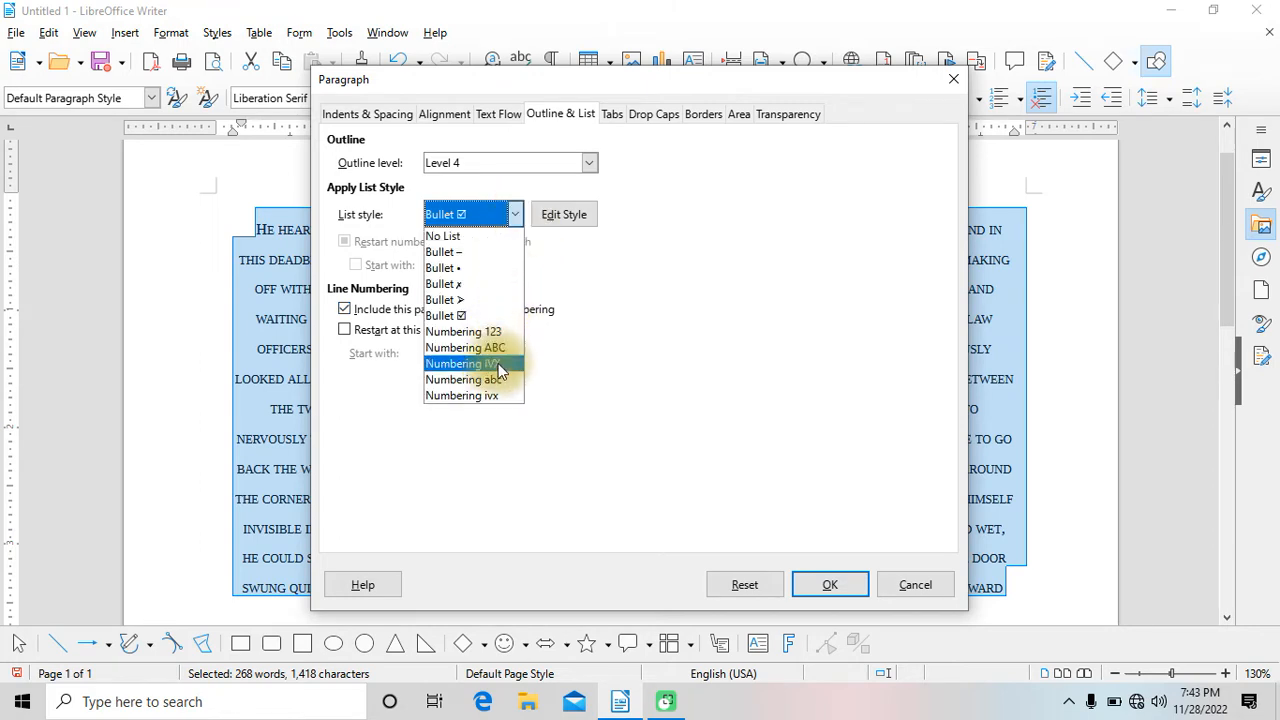
pyautogui.click(476, 300)
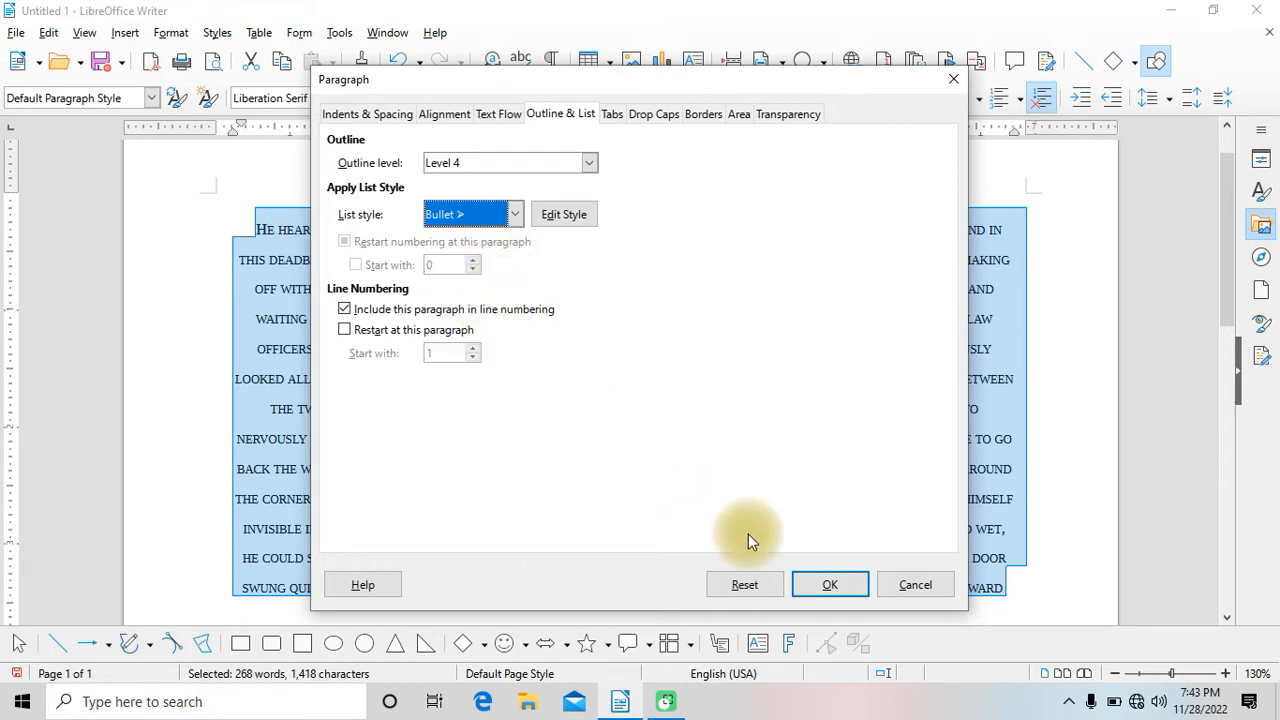
pyautogui.click(829, 584)
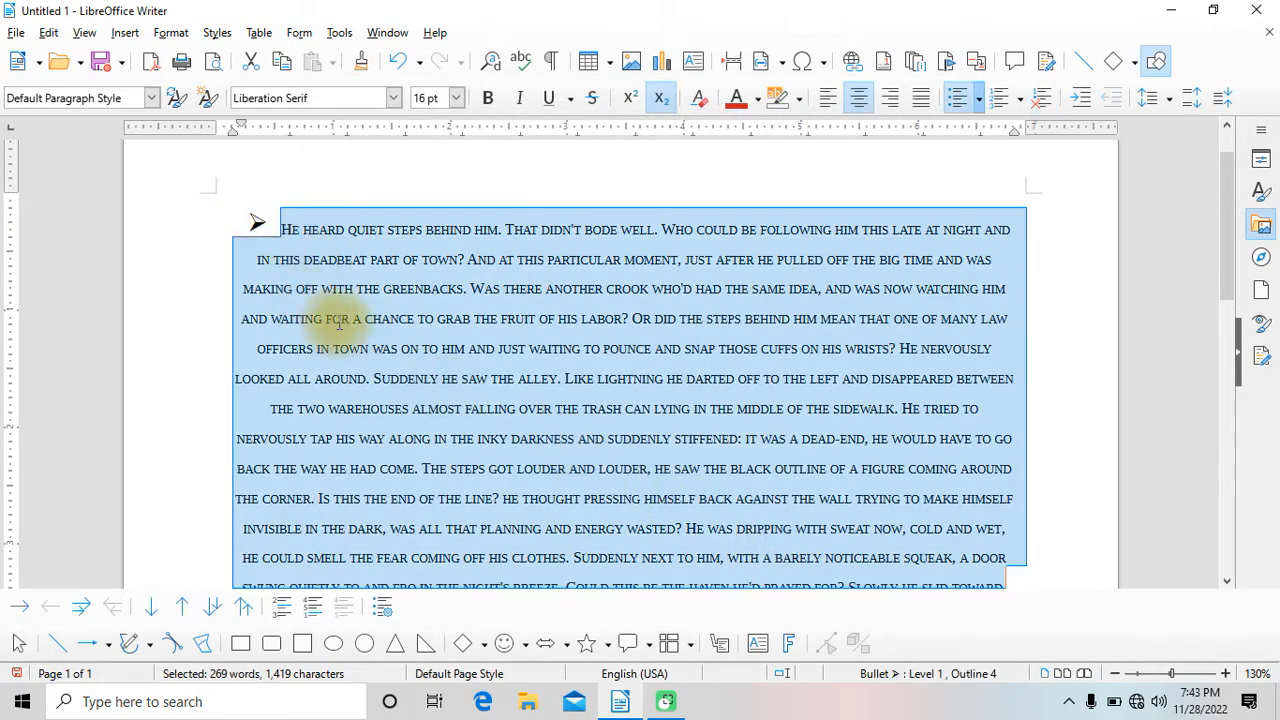
# Try left and right alignment while starting a new bullet line after "Slowly he slid toward".
pyautogui.scroll(-5, 340, 323)
pyautogui.scroll(3, 340, 323)
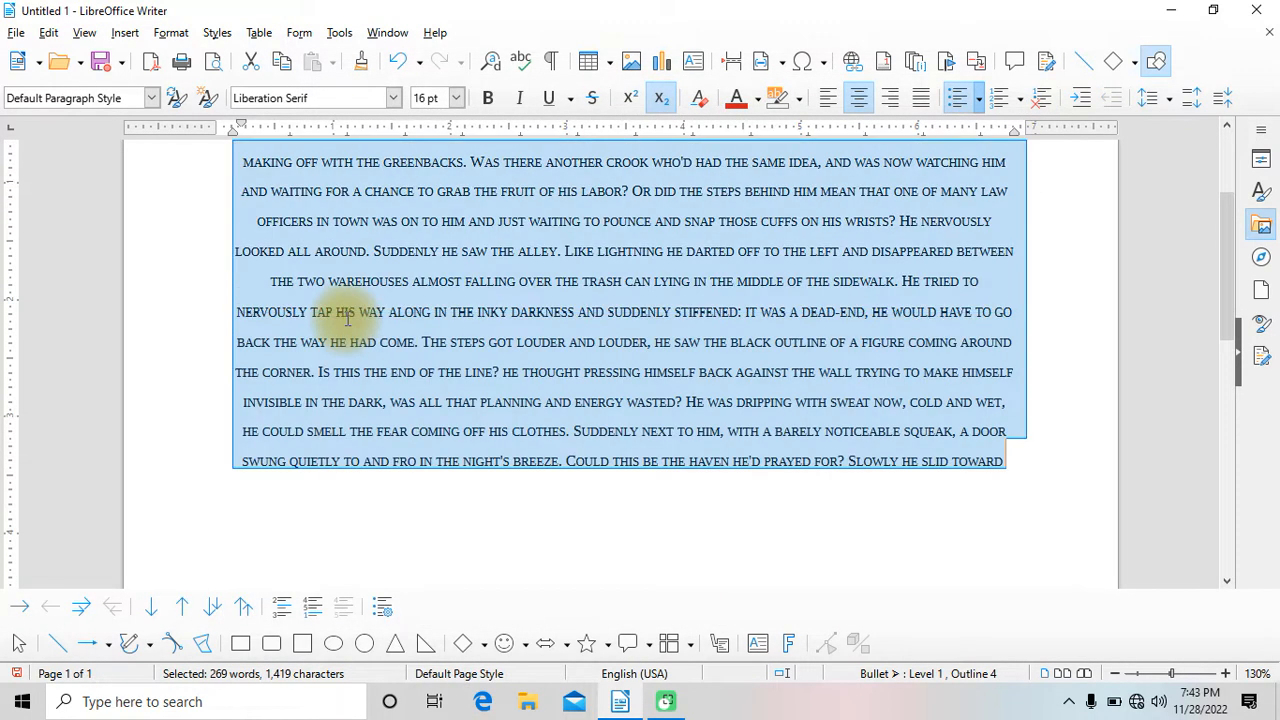
pyautogui.click(1027, 463)
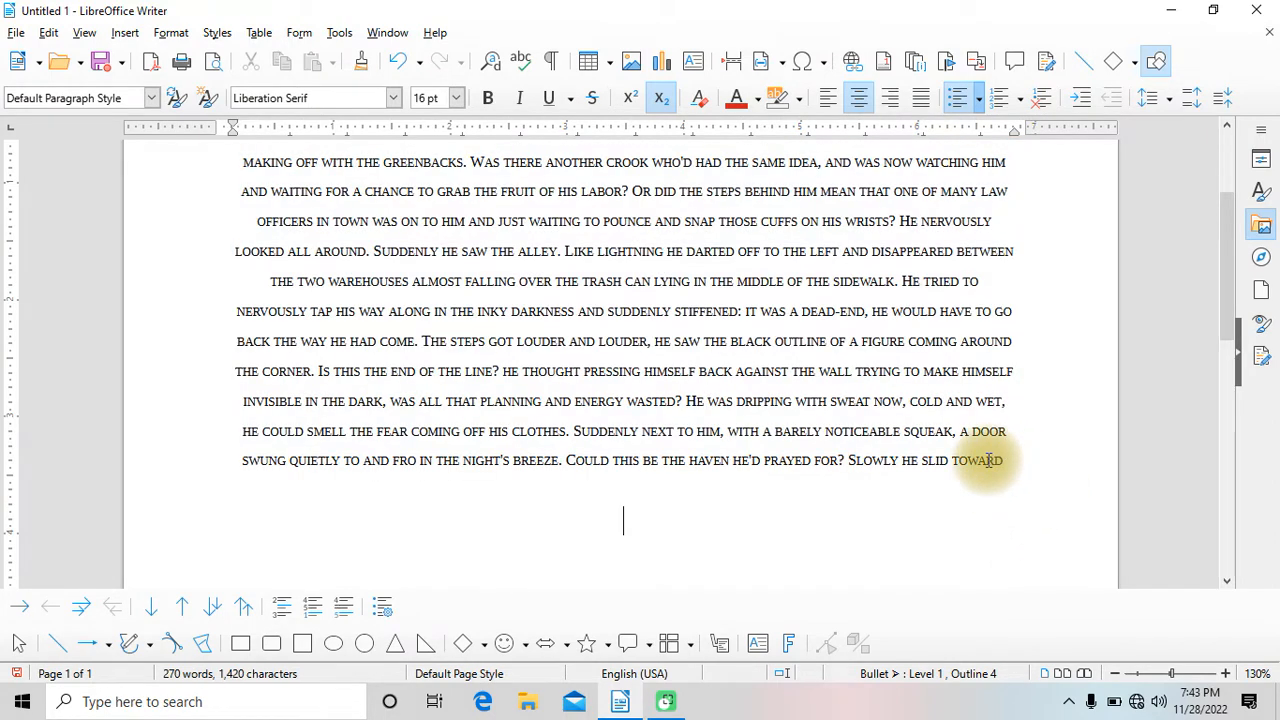
pyautogui.click(834, 97)
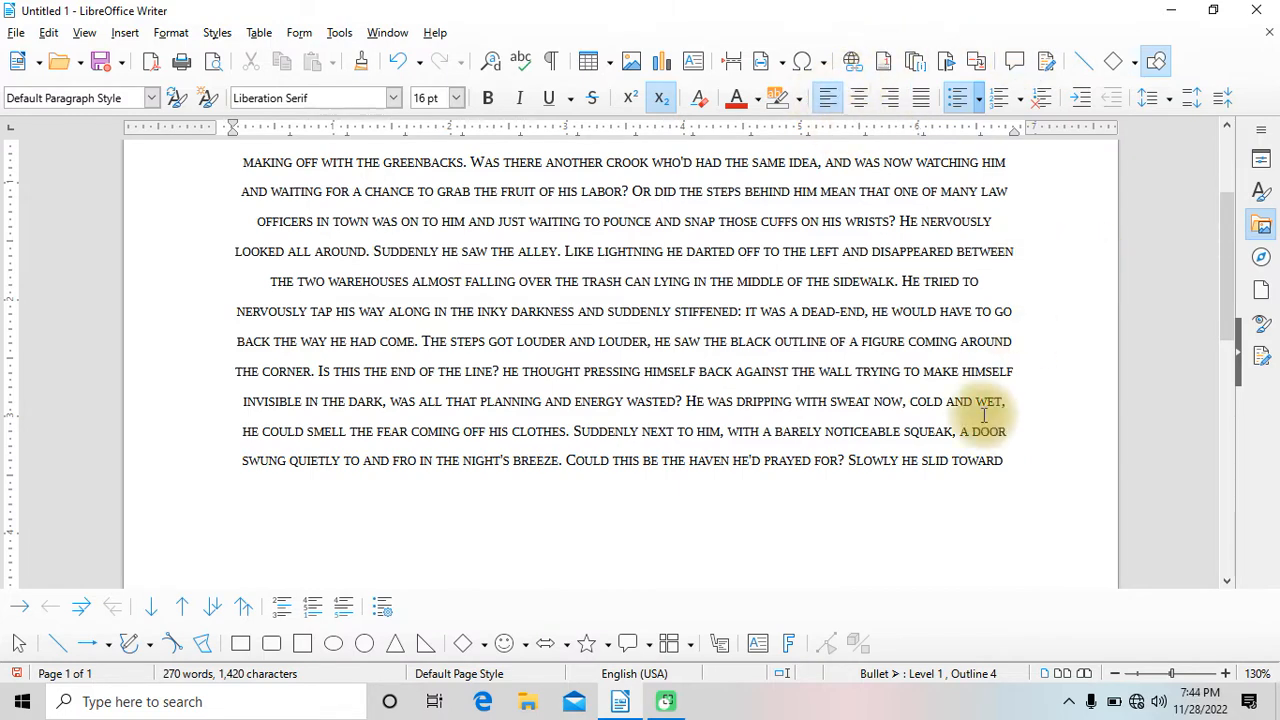
pyautogui.click(1021, 461)
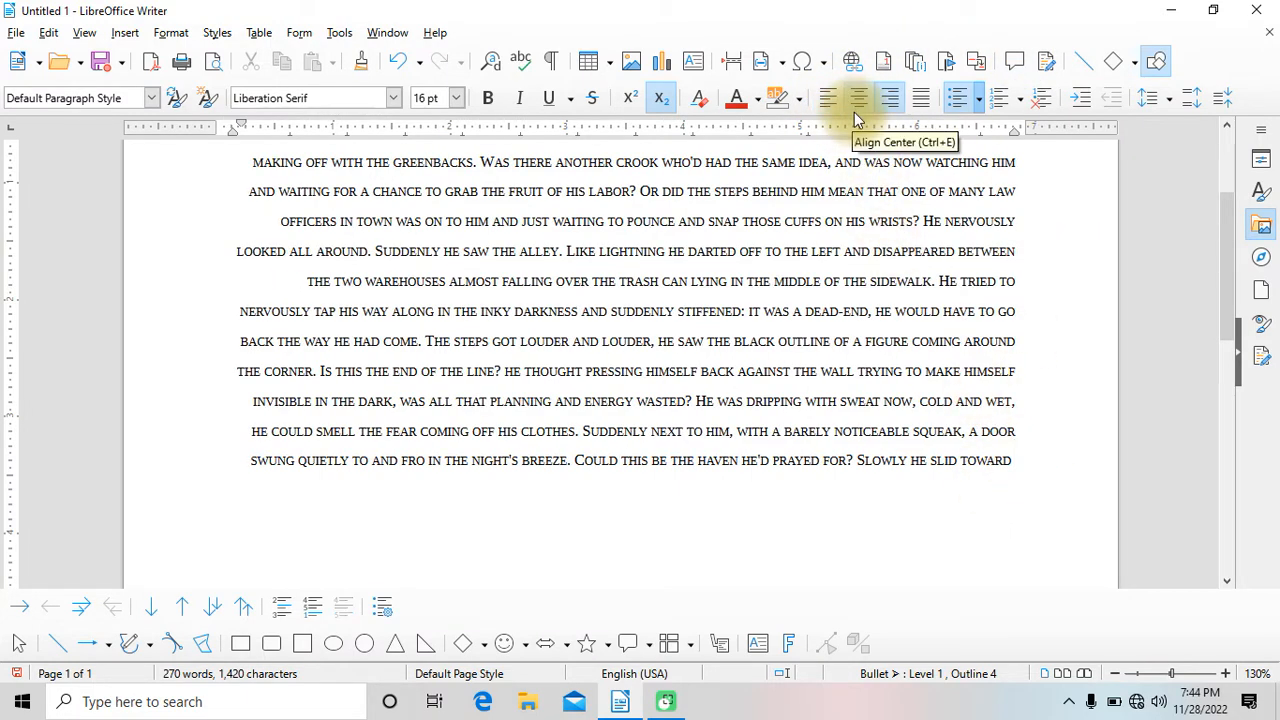
pyautogui.press('Return')
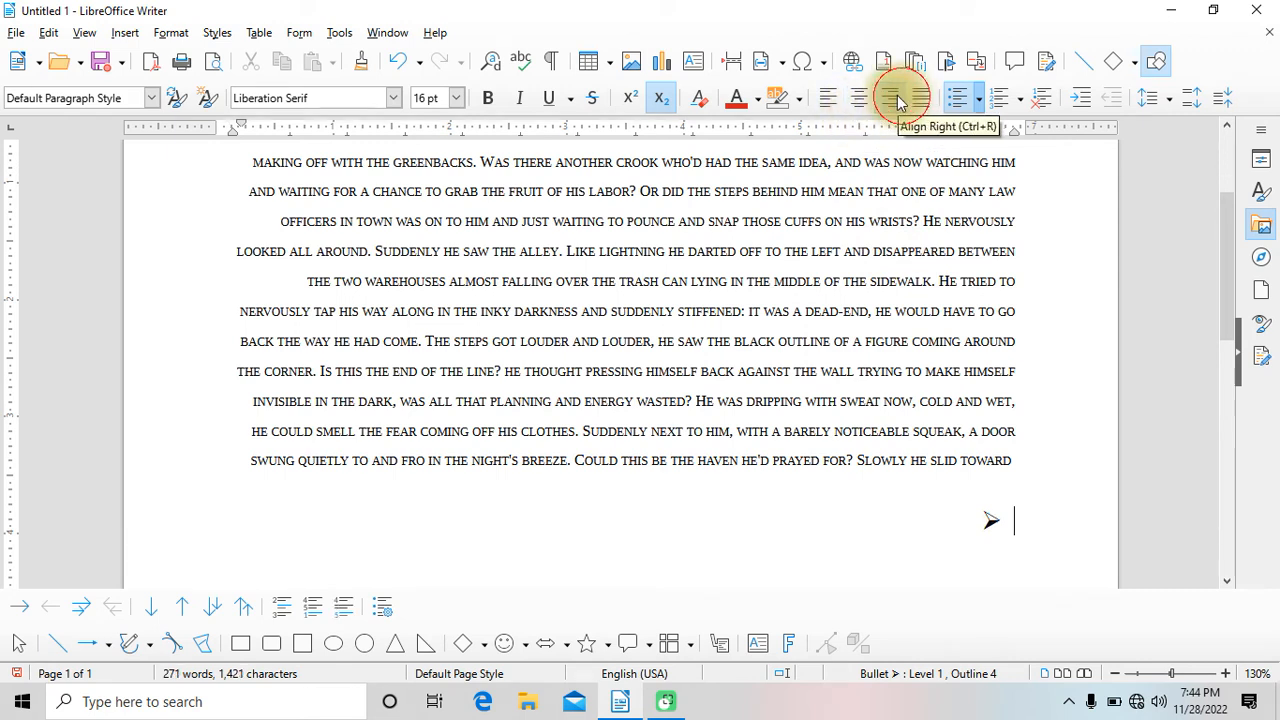
pyautogui.click(1028, 458)
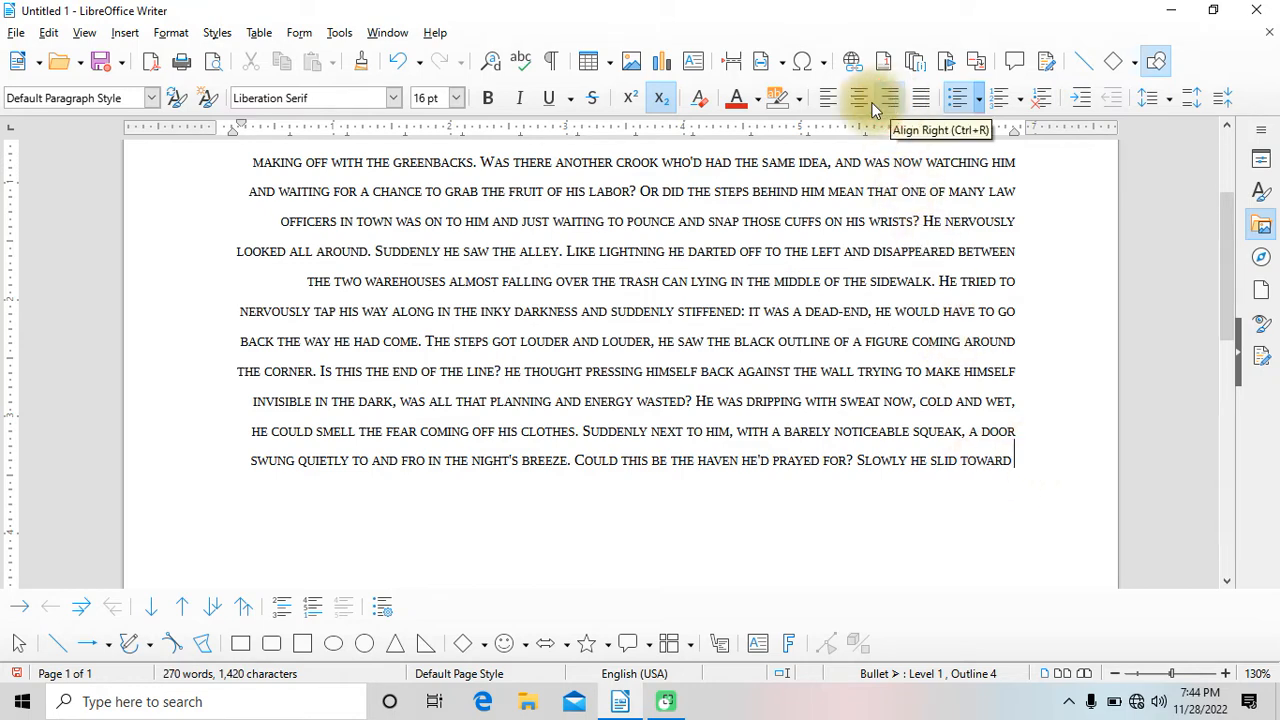
# Left-align the paragraph and add two bullet items below it, "GDGSHGJHSDG" and "FFG".
pyautogui.click(826, 99)
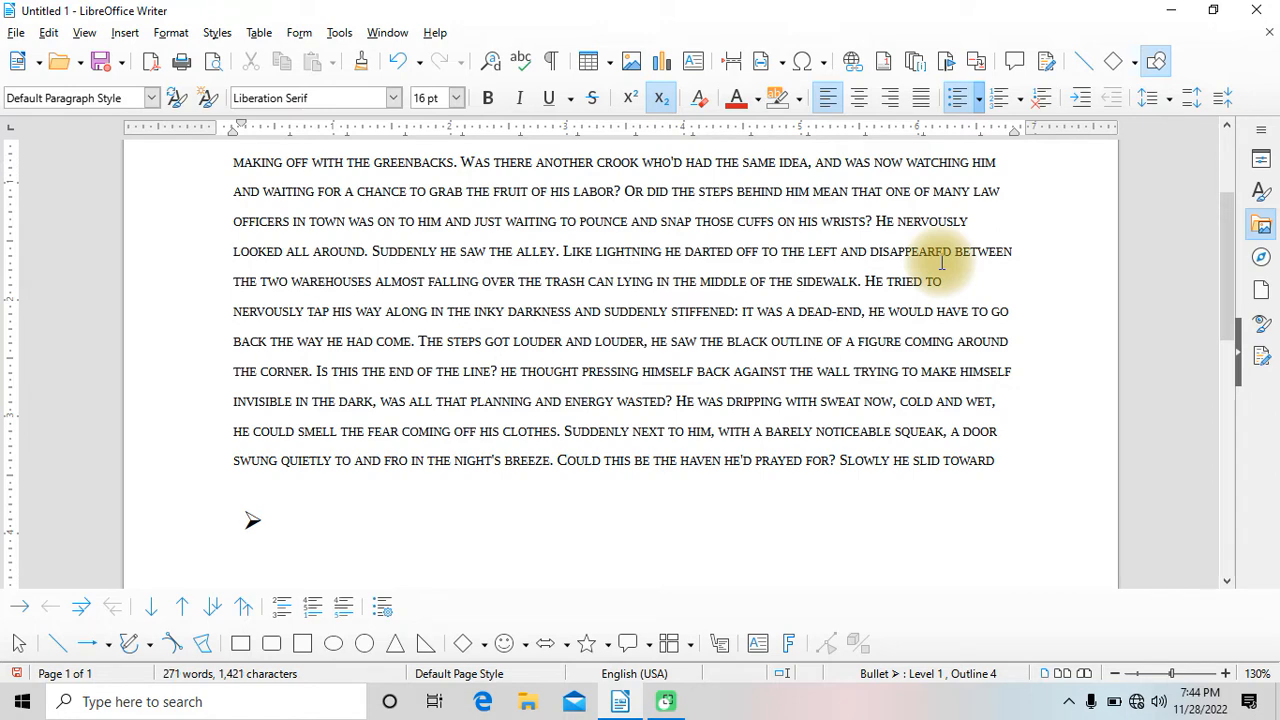
pyautogui.press('Return')
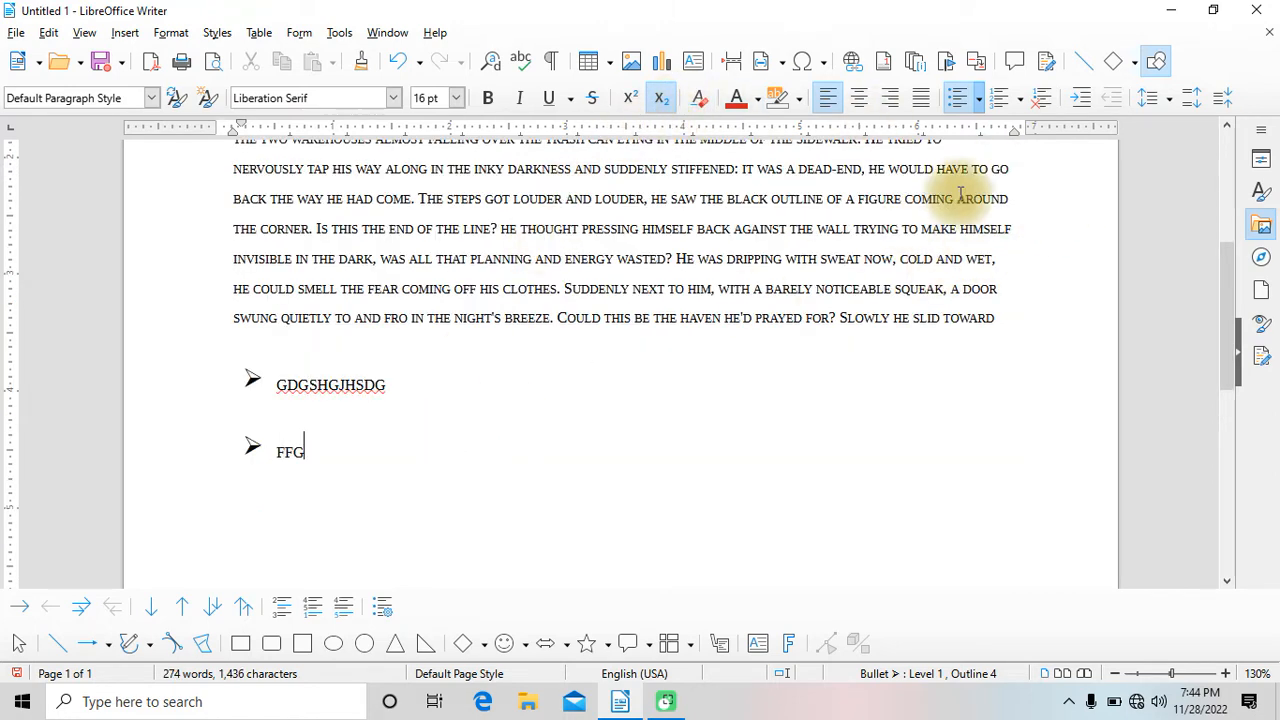
pyautogui.click(977, 100)
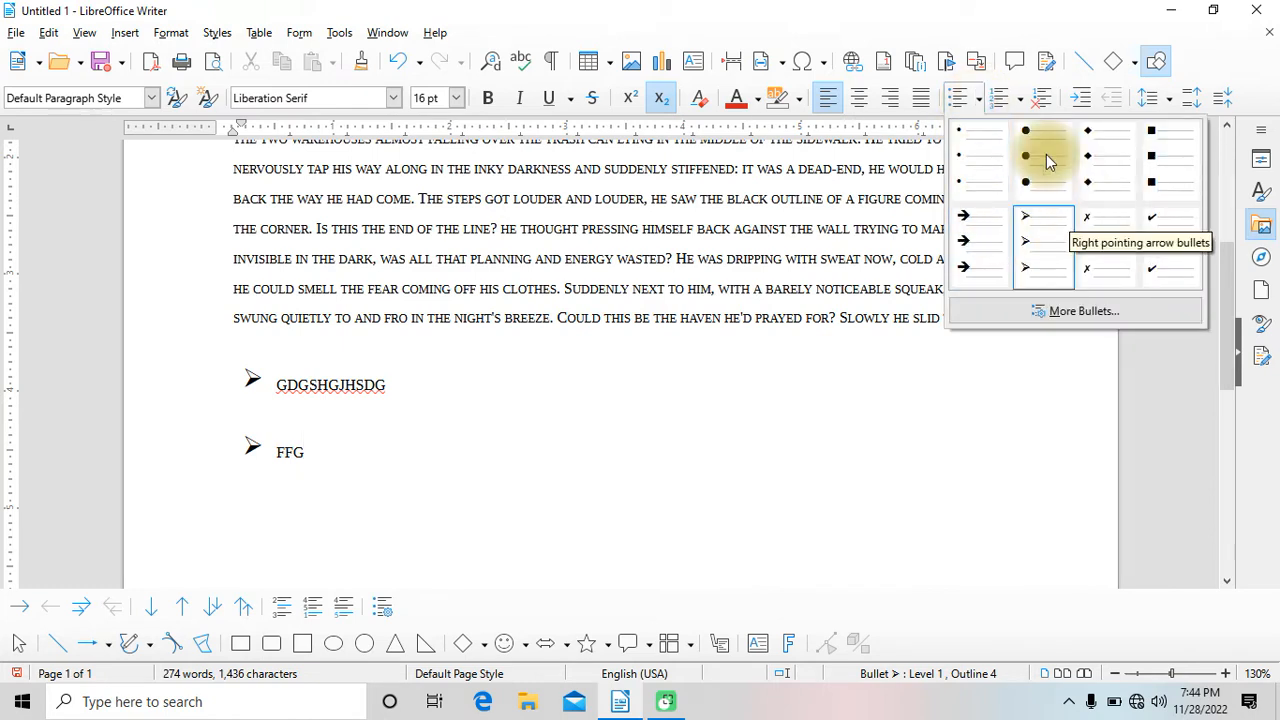
pyautogui.click(880, 392)
# Add a left tab stop at 2.00" with the dashed fill character and use it in a new bullet item "QWE".
pyautogui.click(171, 32)
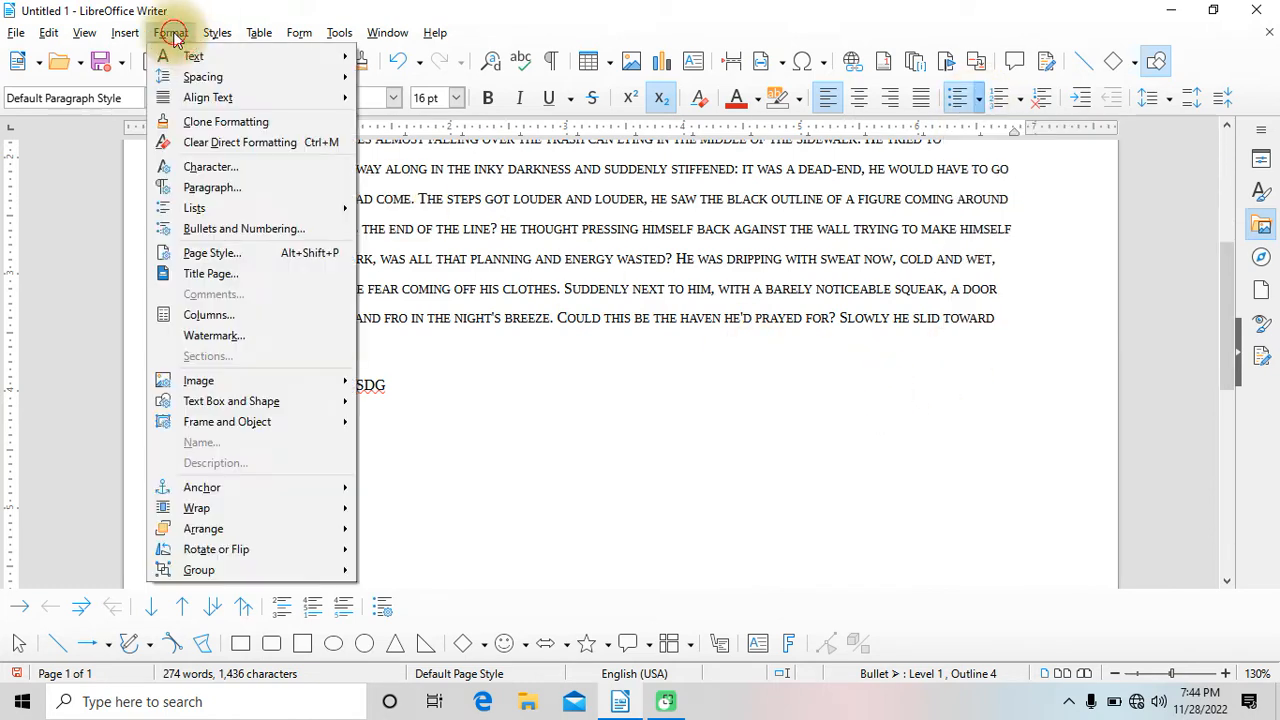
pyautogui.click(280, 186)
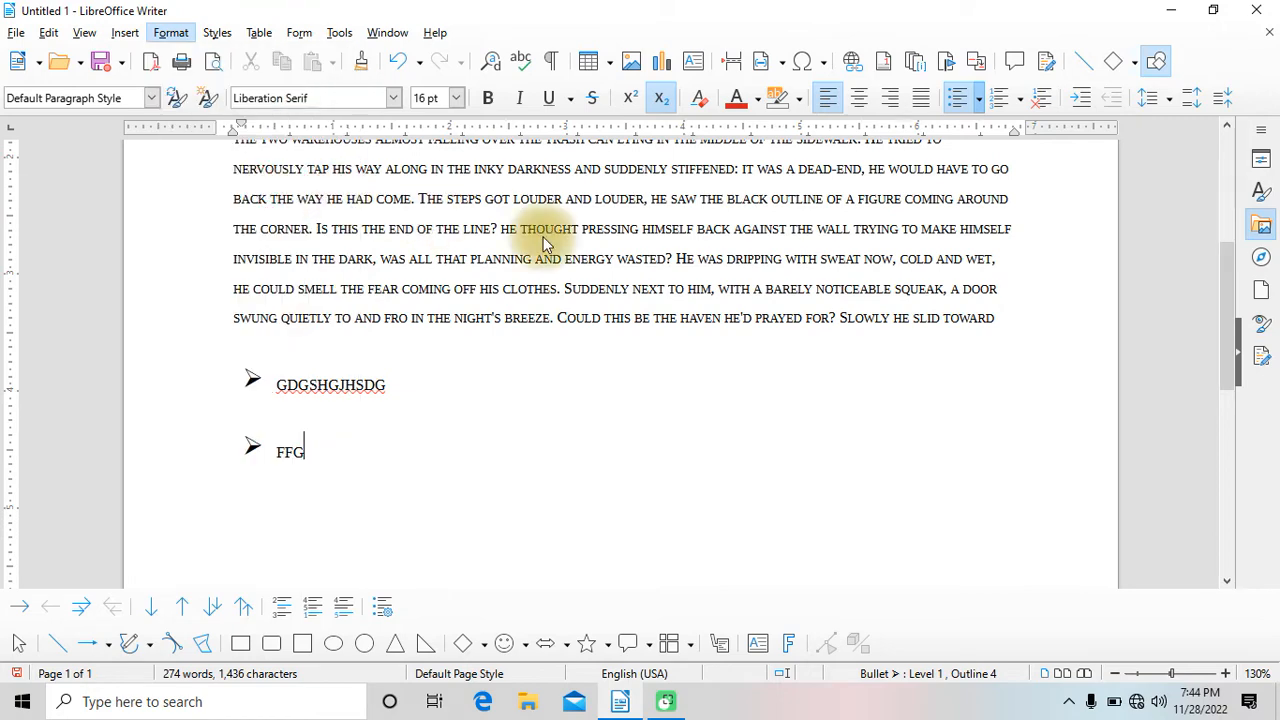
pyautogui.click(616, 114)
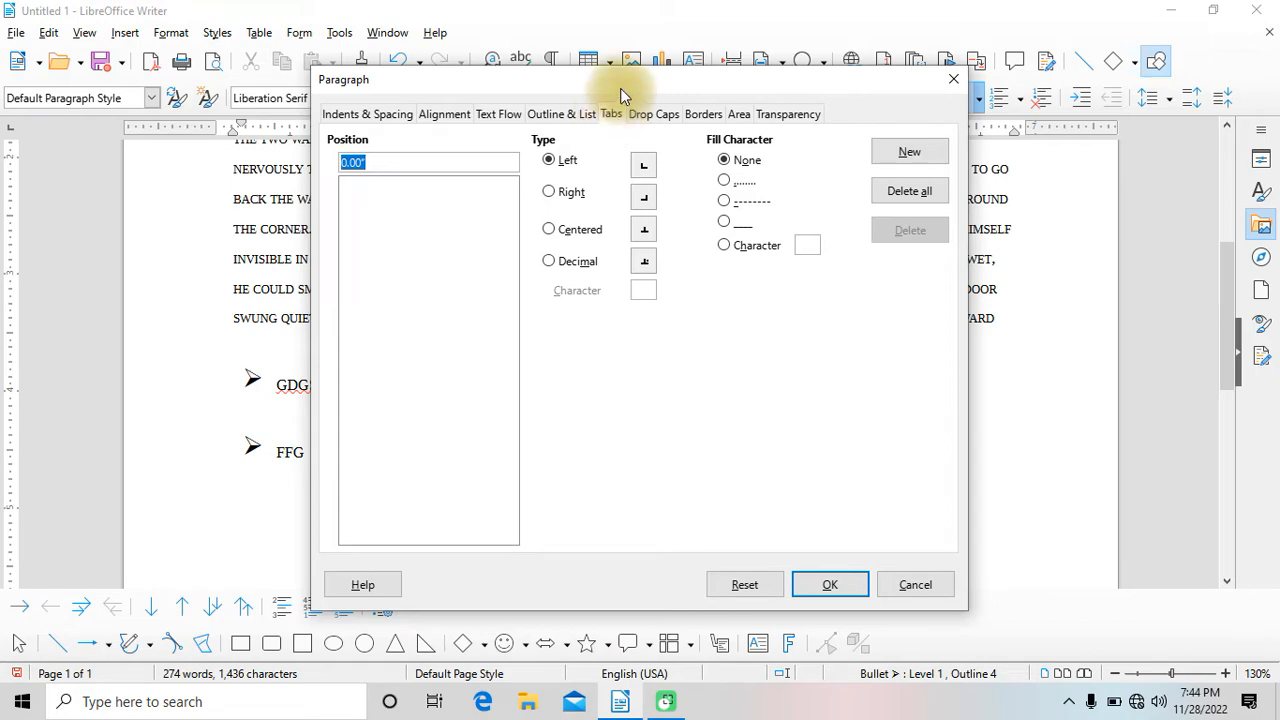
pyautogui.moveTo(620, 88); pyautogui.dragTo(797, 200)
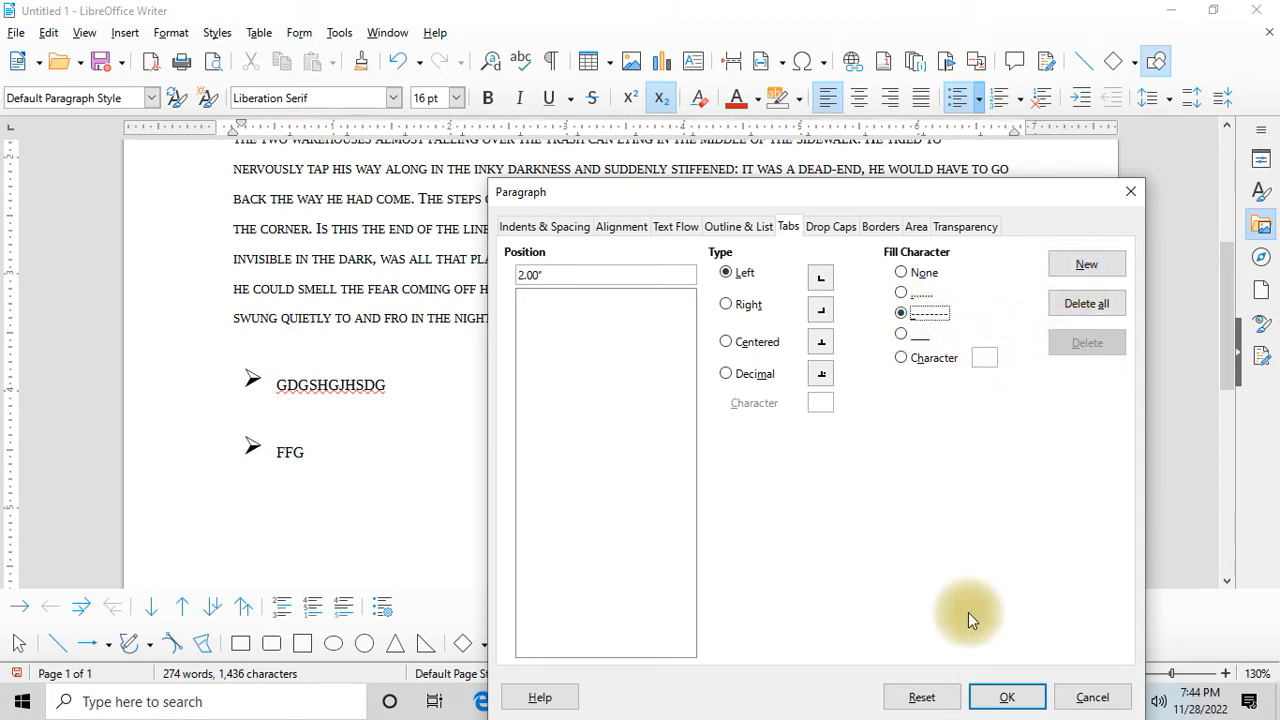
pyautogui.click(1070, 262)
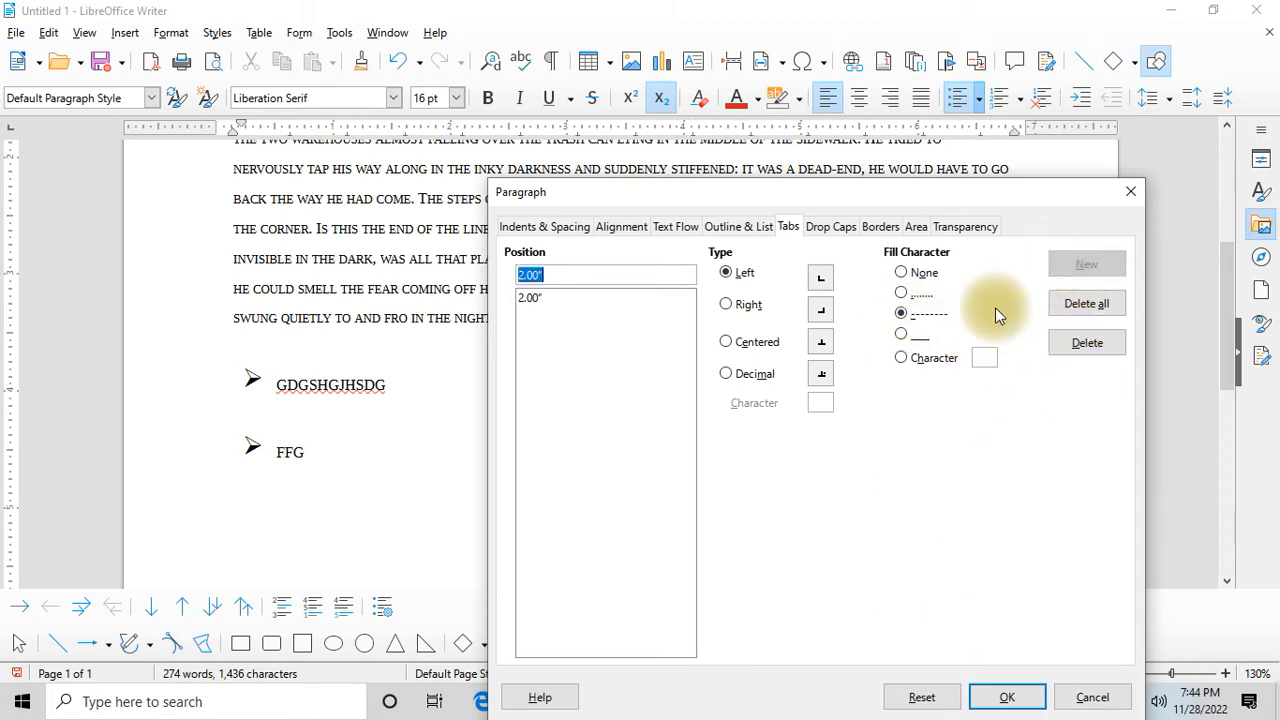
pyautogui.click(1002, 695)
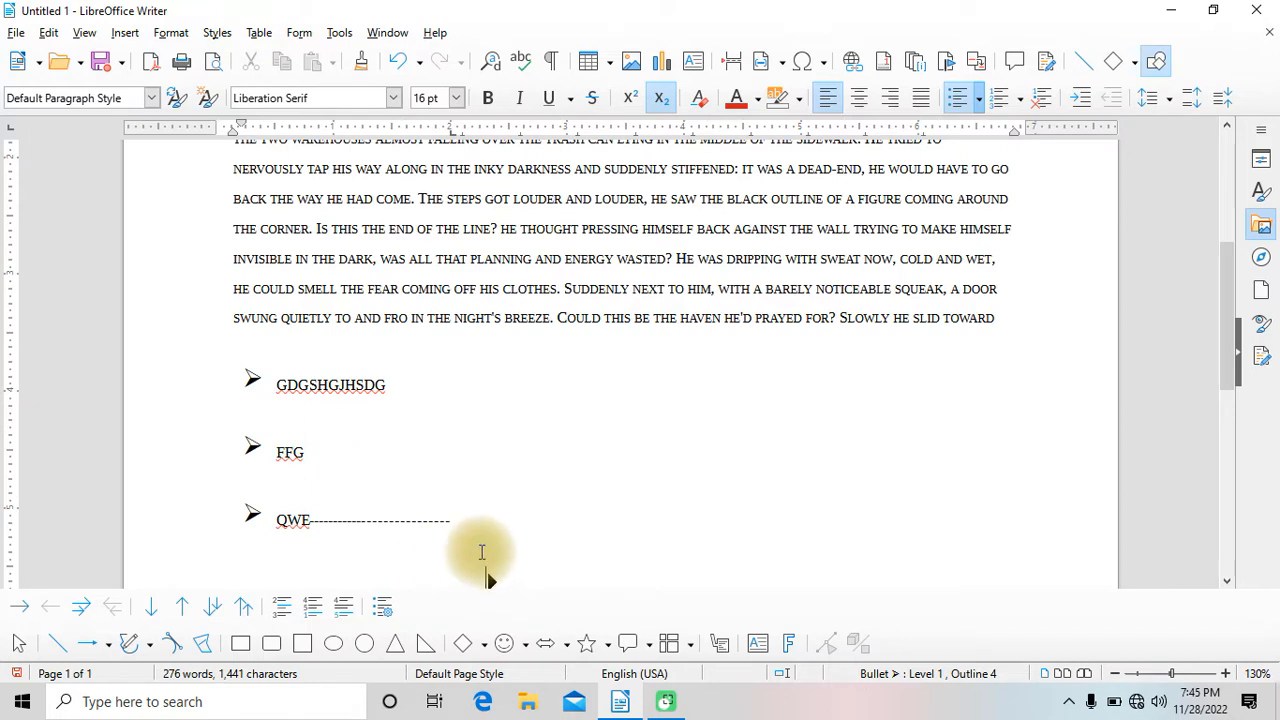
pyautogui.press('Return')
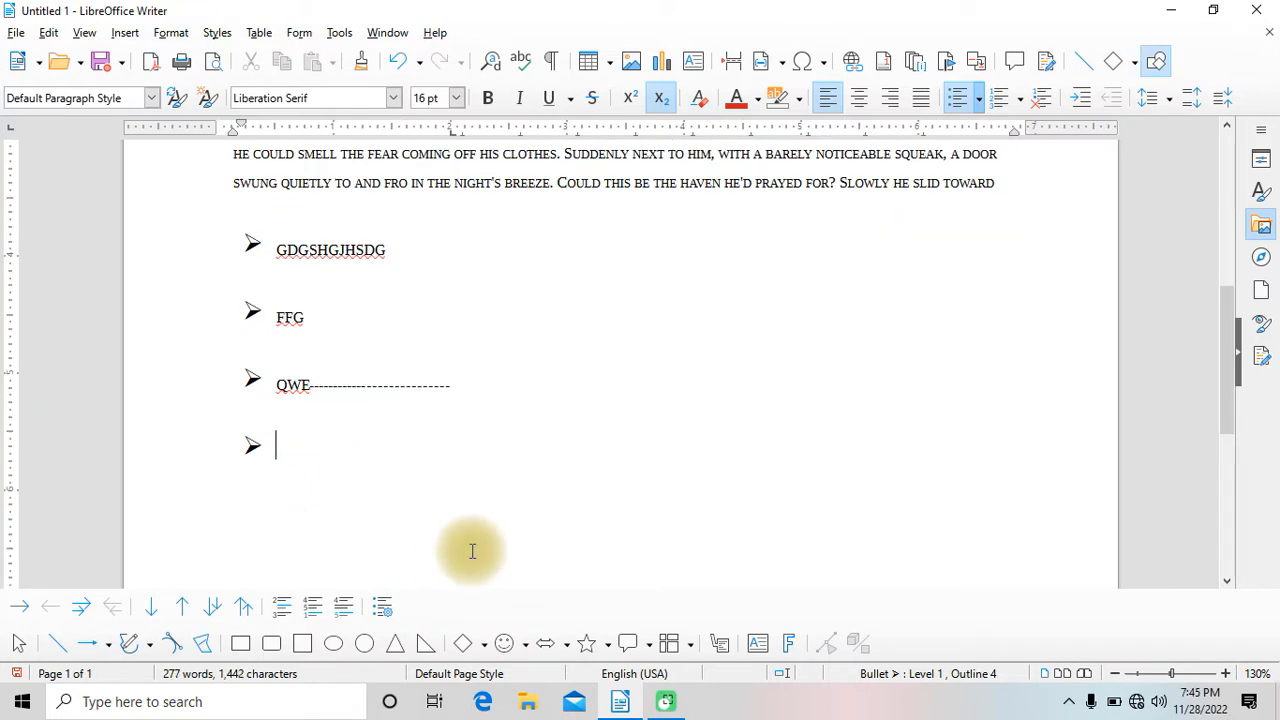
# On a new unbulleted line, change the 2.00" tab stop to right-aligned with # as fill character, and tab after a typed name.
pyautogui.click(958, 98)
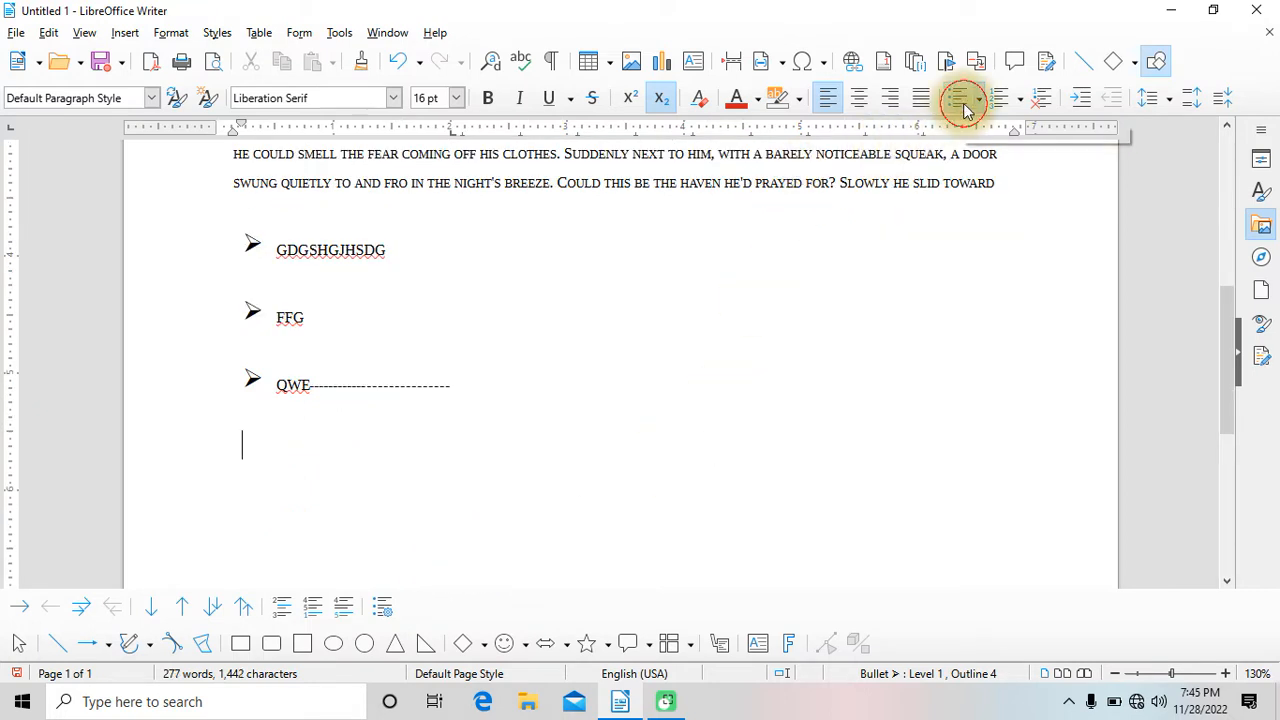
pyautogui.click(171, 32)
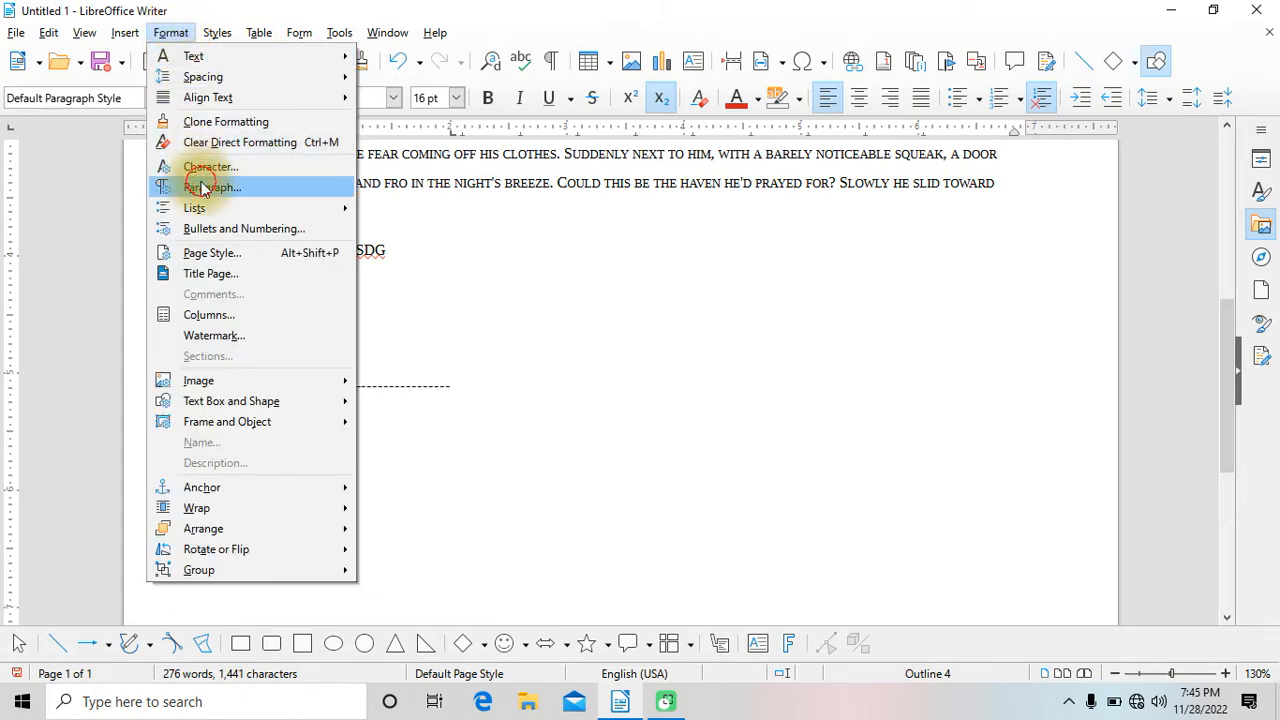
pyautogui.press('Escape')
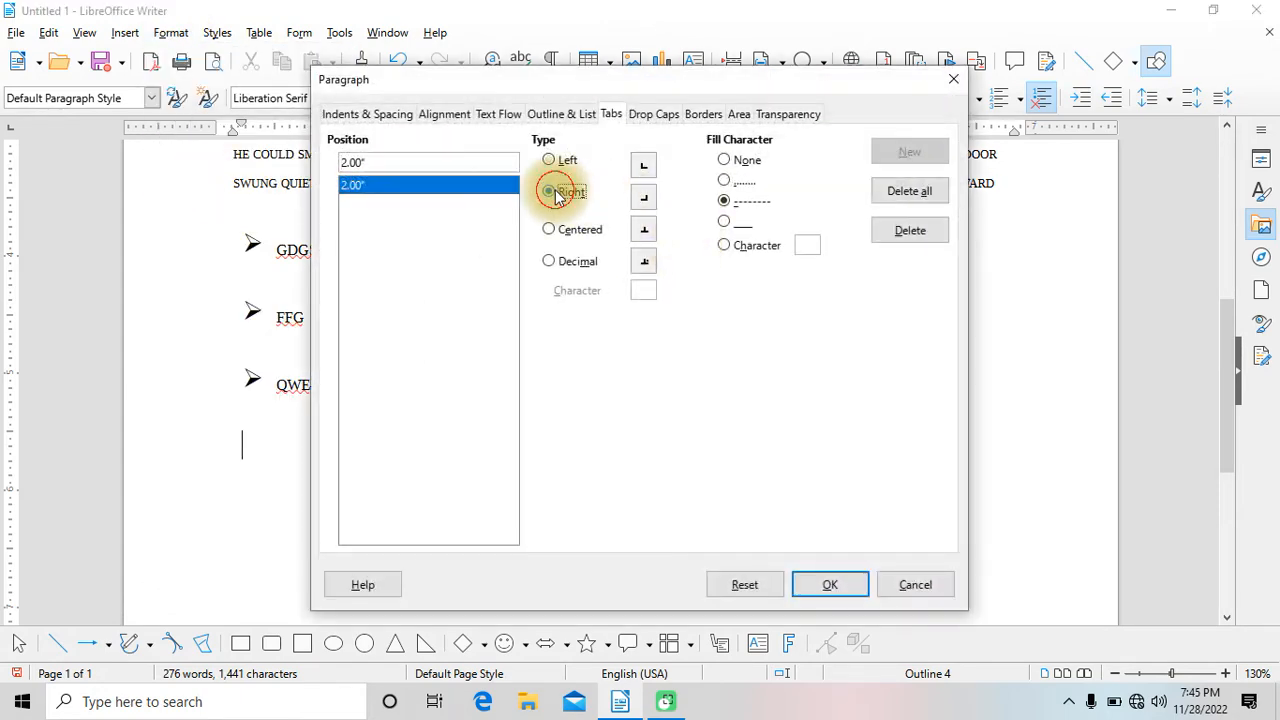
pyautogui.click(726, 224)
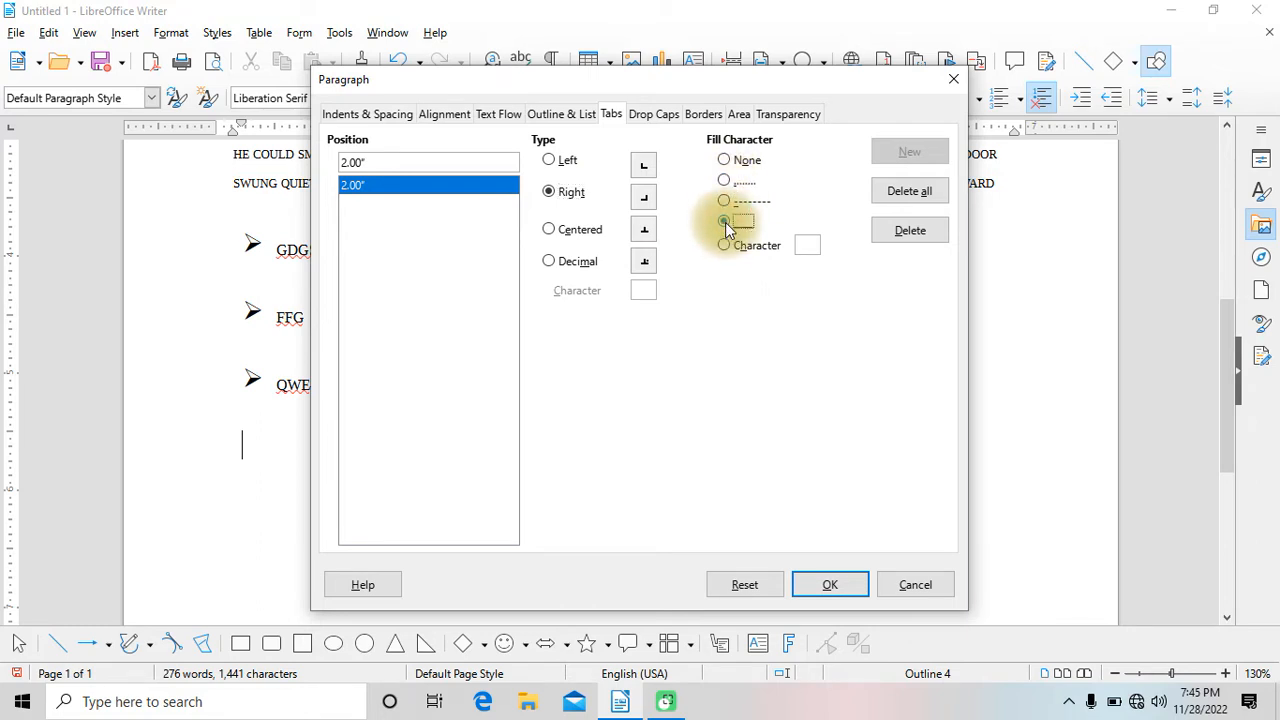
pyautogui.click(724, 245)
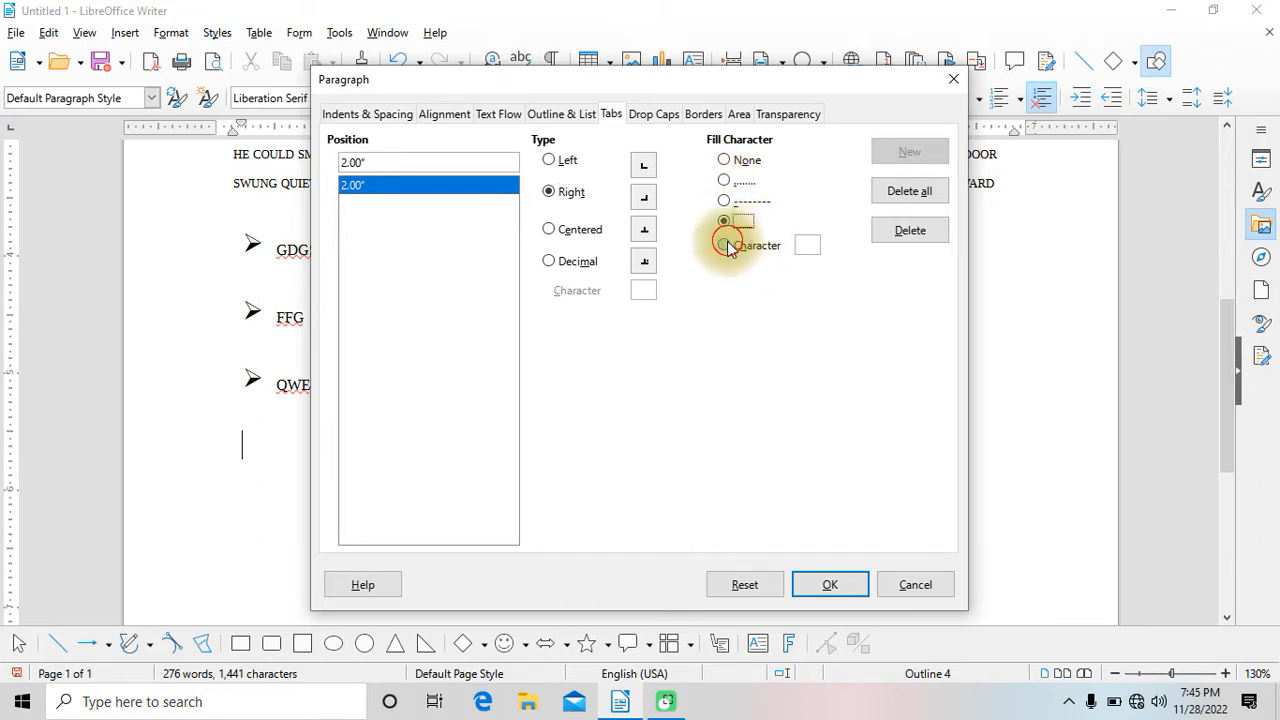
pyautogui.click(808, 248)
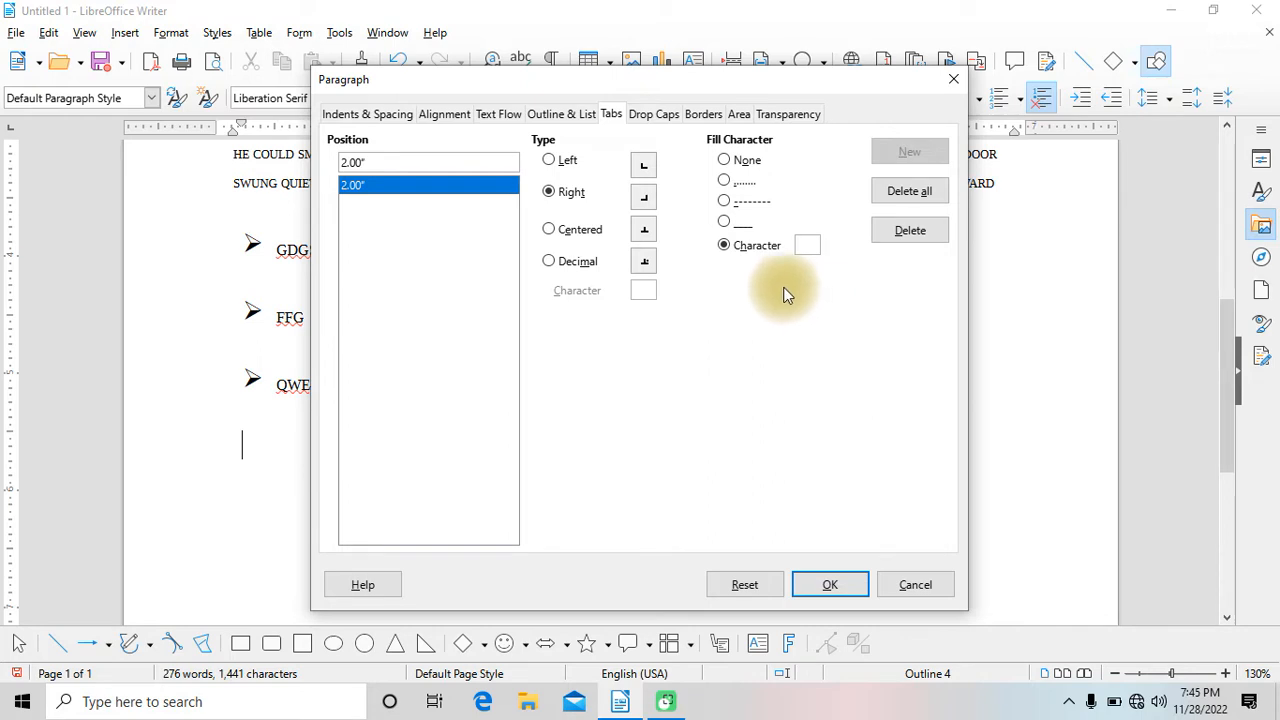
pyautogui.write('#')
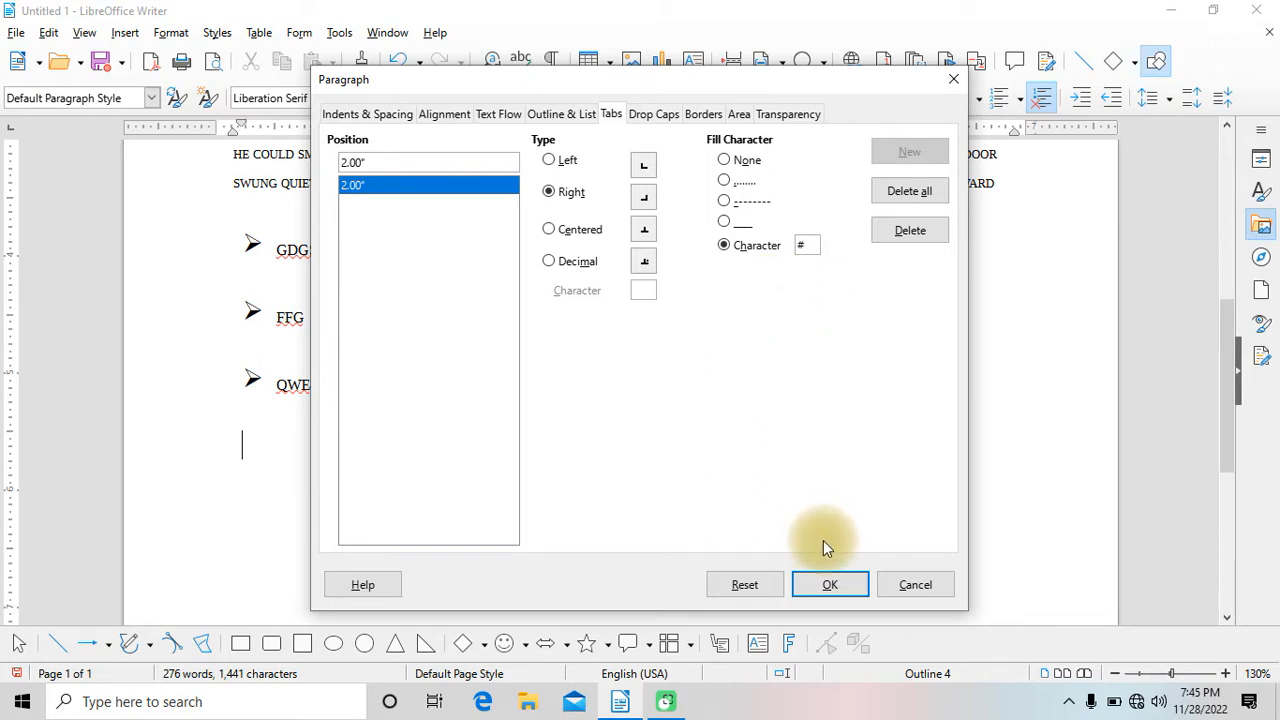
pyautogui.click(822, 575)
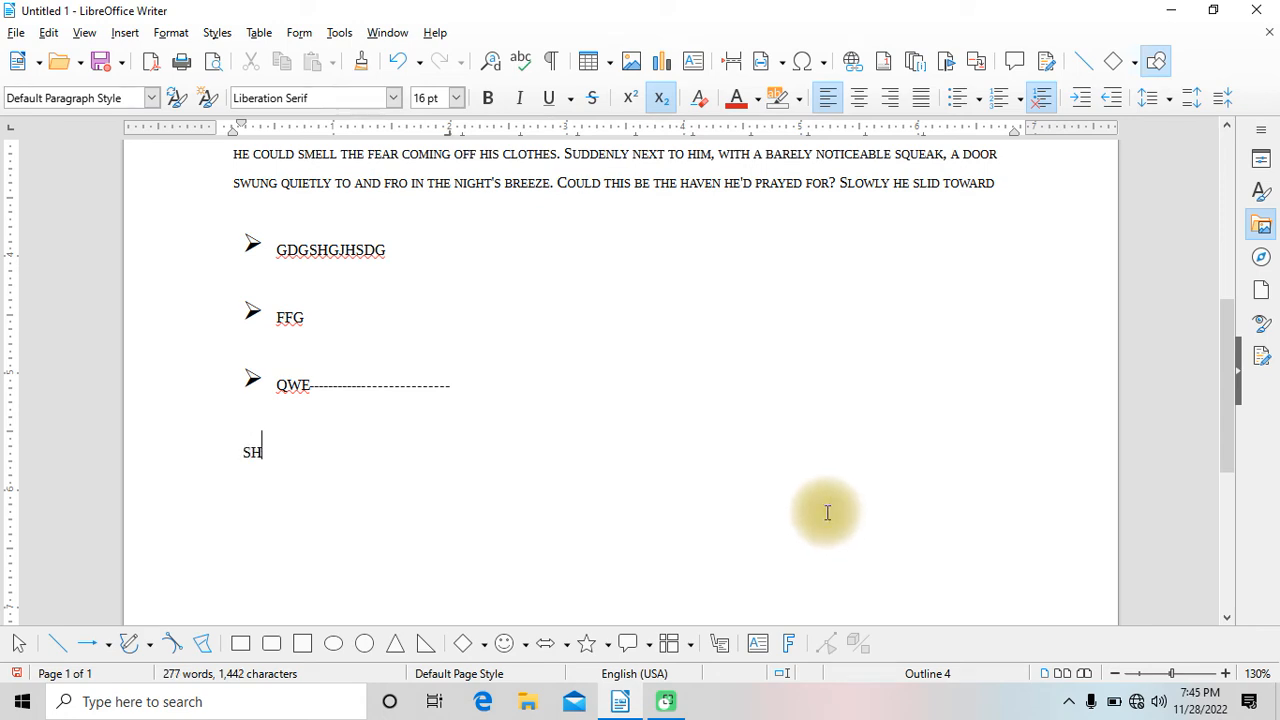
pyautogui.press('Tab')
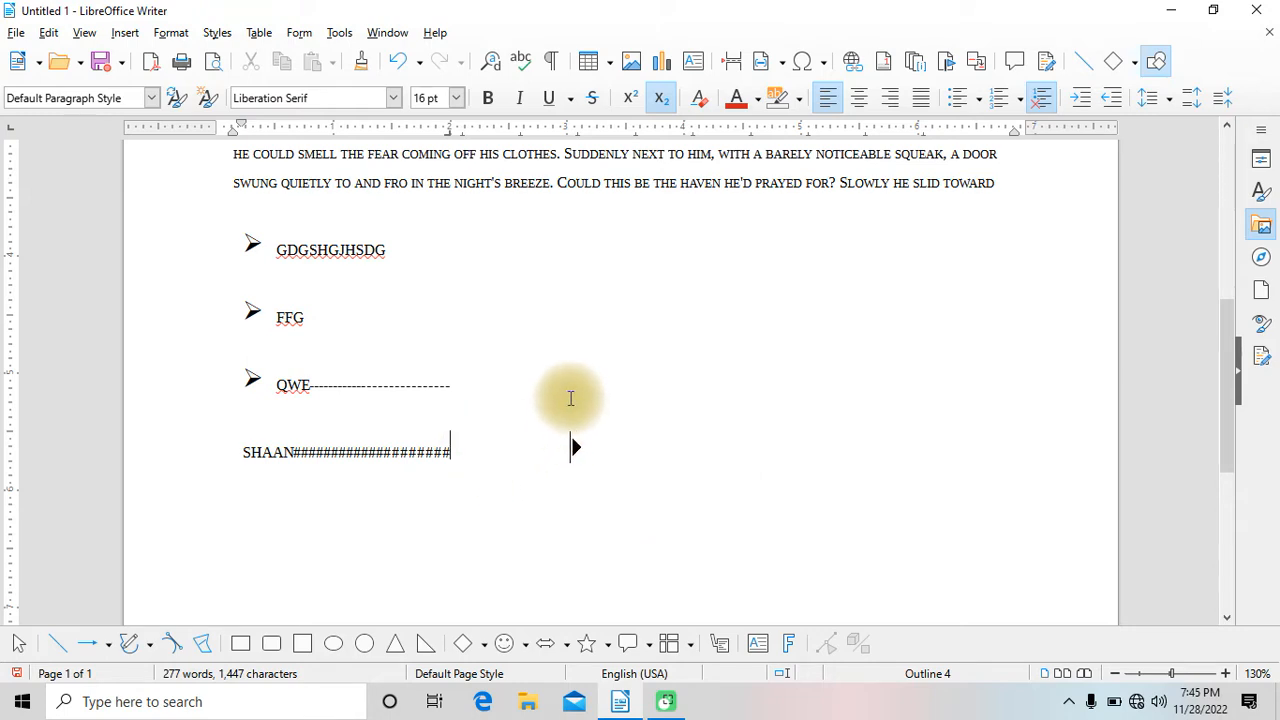
# Try displaying a drop cap on the line with the # tab fill.
pyautogui.click(174, 34)
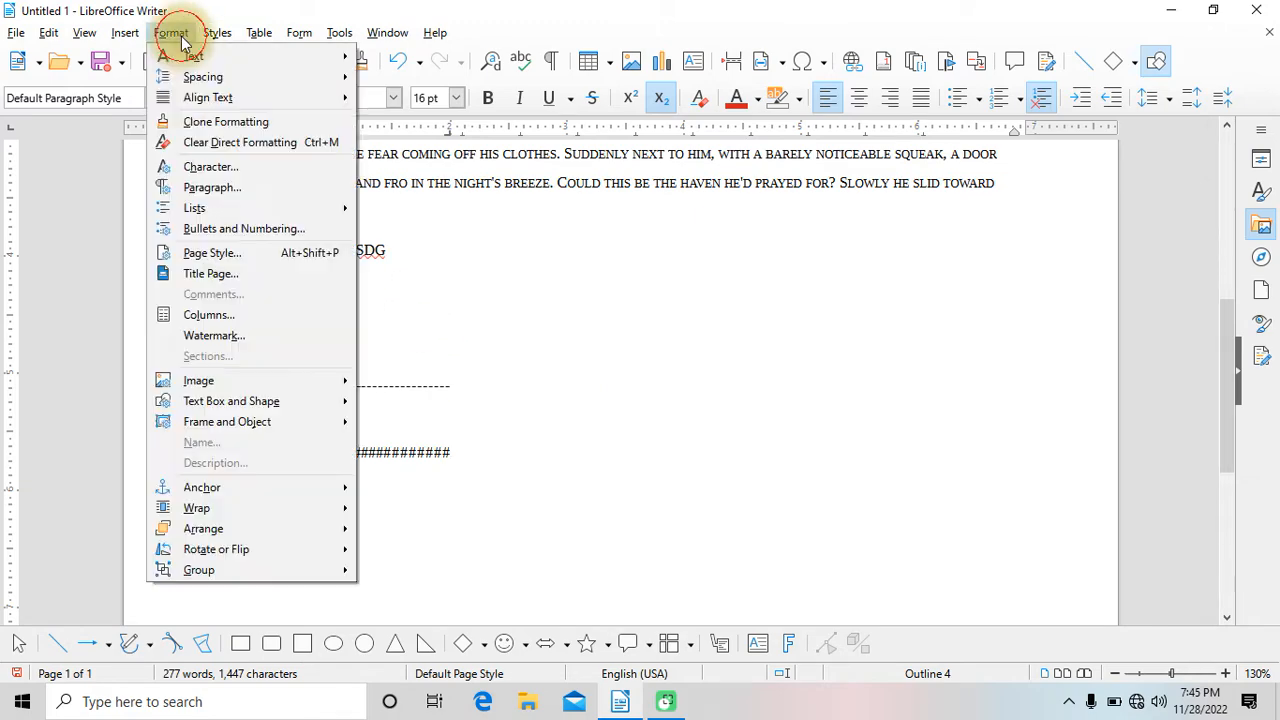
pyautogui.click(229, 187)
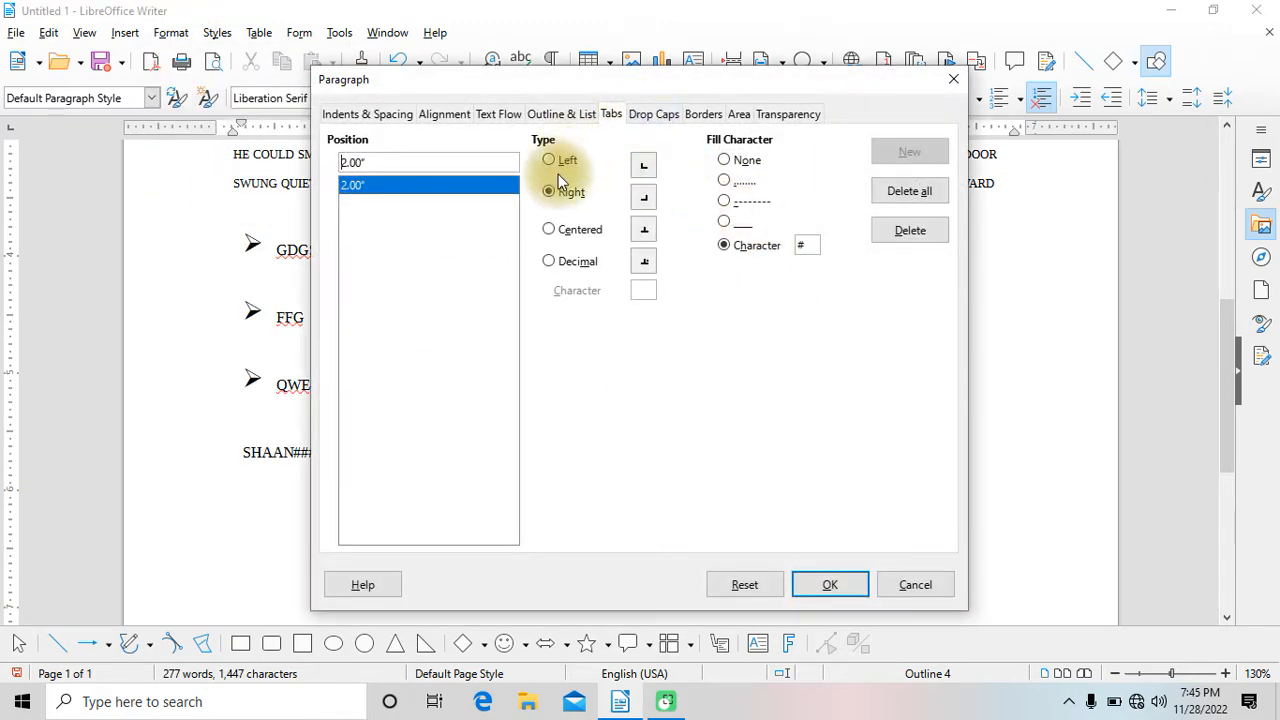
pyautogui.click(656, 114)
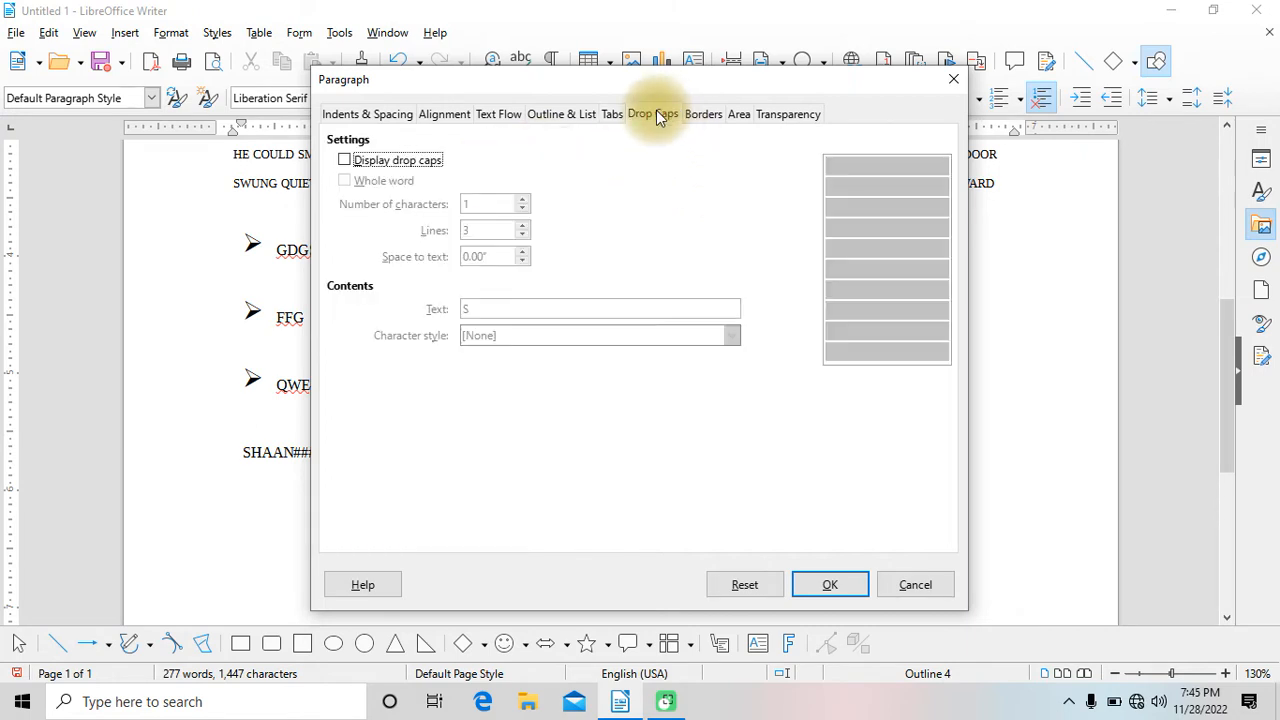
pyautogui.click(346, 160)
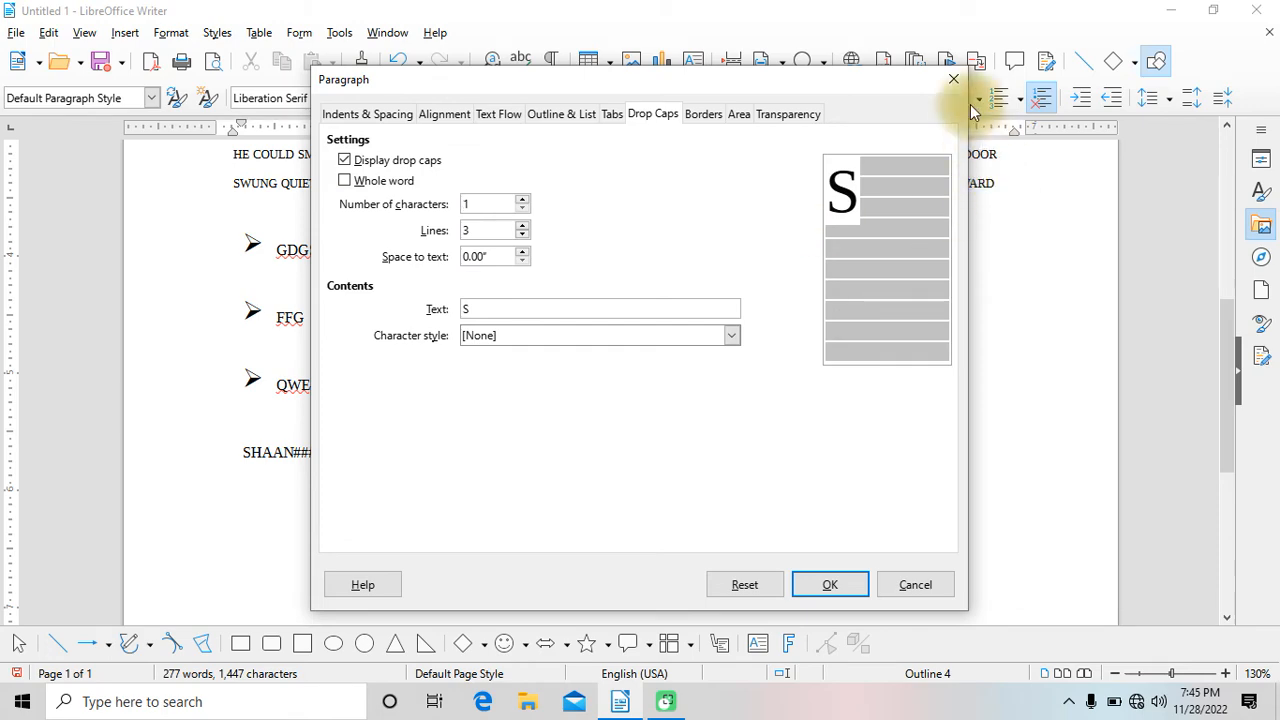
pyautogui.press('Return')
# Remove the bullet from the opening paragraph that starts "He heard quiet steps".
pyautogui.scroll(10, 823, 537)
pyautogui.scroll(-1, 255, 230)
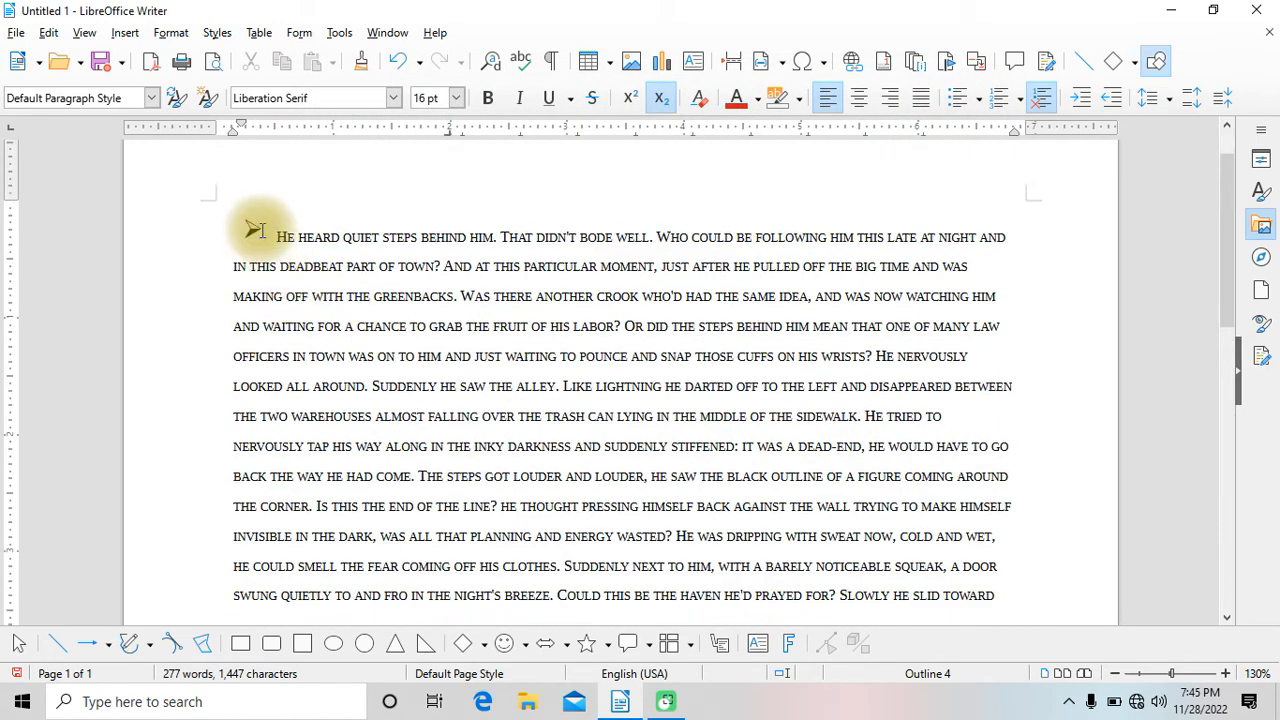
pyautogui.click(284, 234)
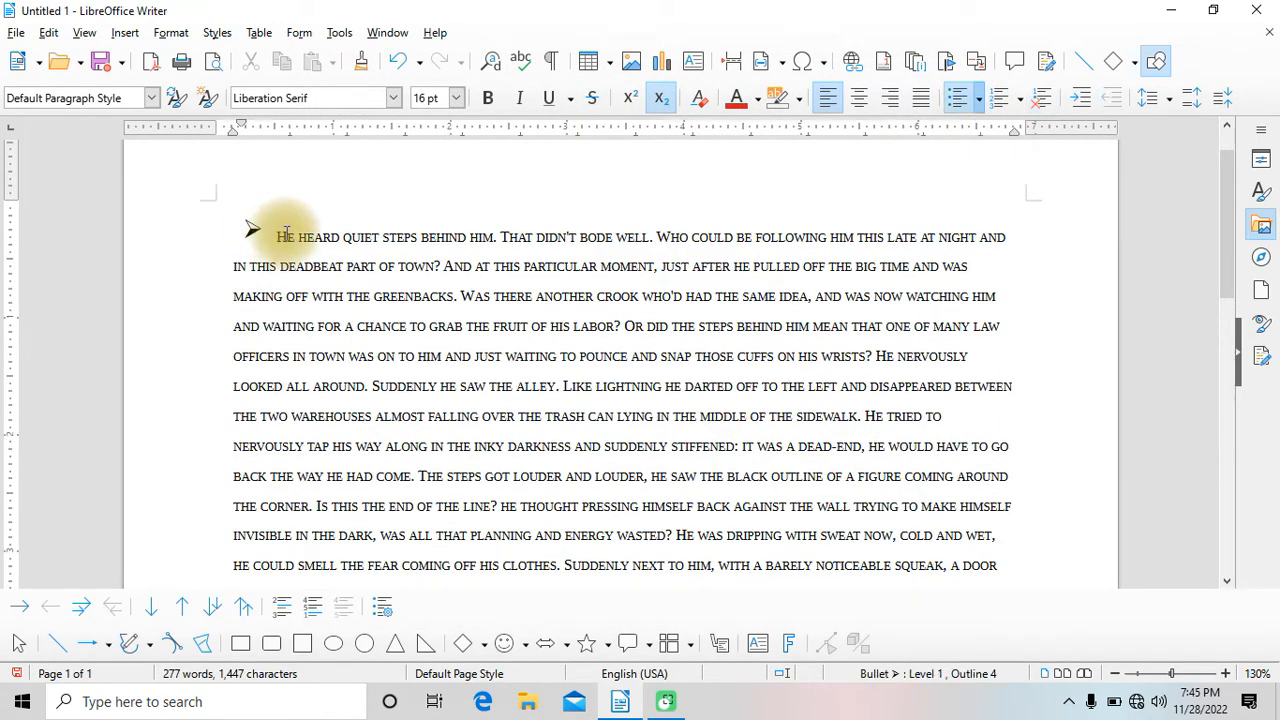
pyautogui.press('BackSpace')
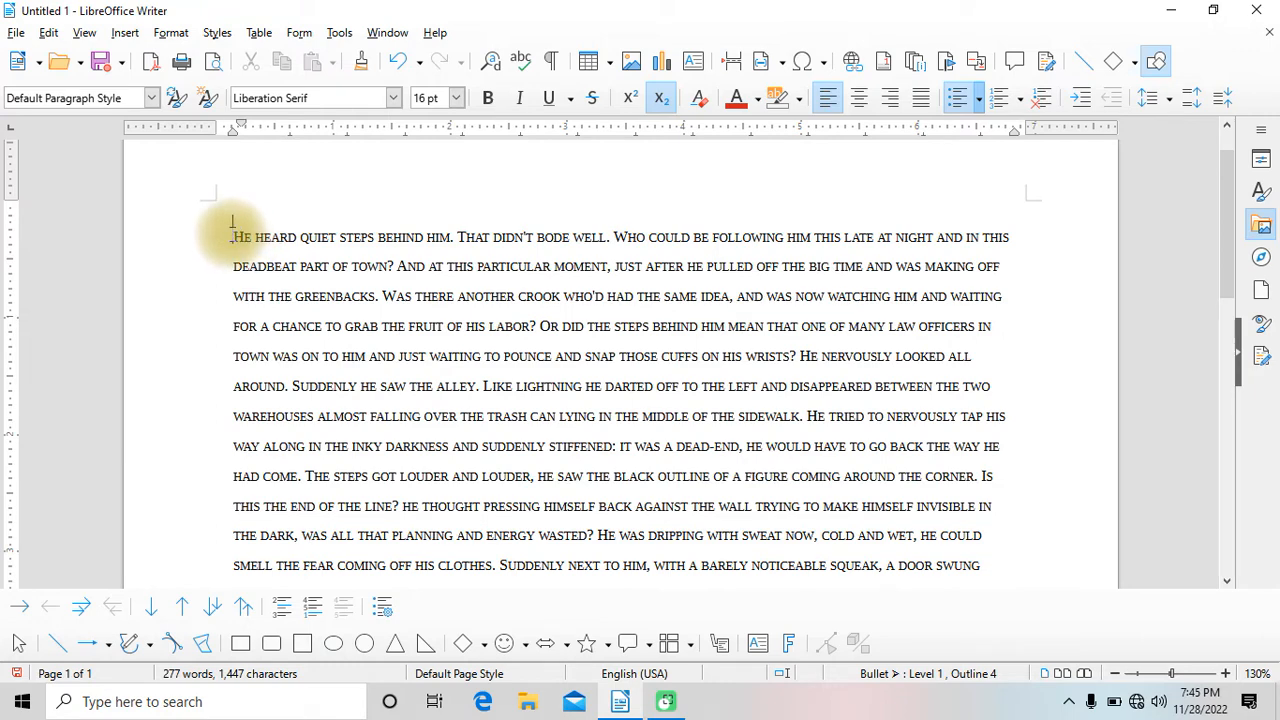
# Select the whole text and display drop caps with 1 character spanning 2 lines.
pyautogui.hotkey('ctrl', 'a')
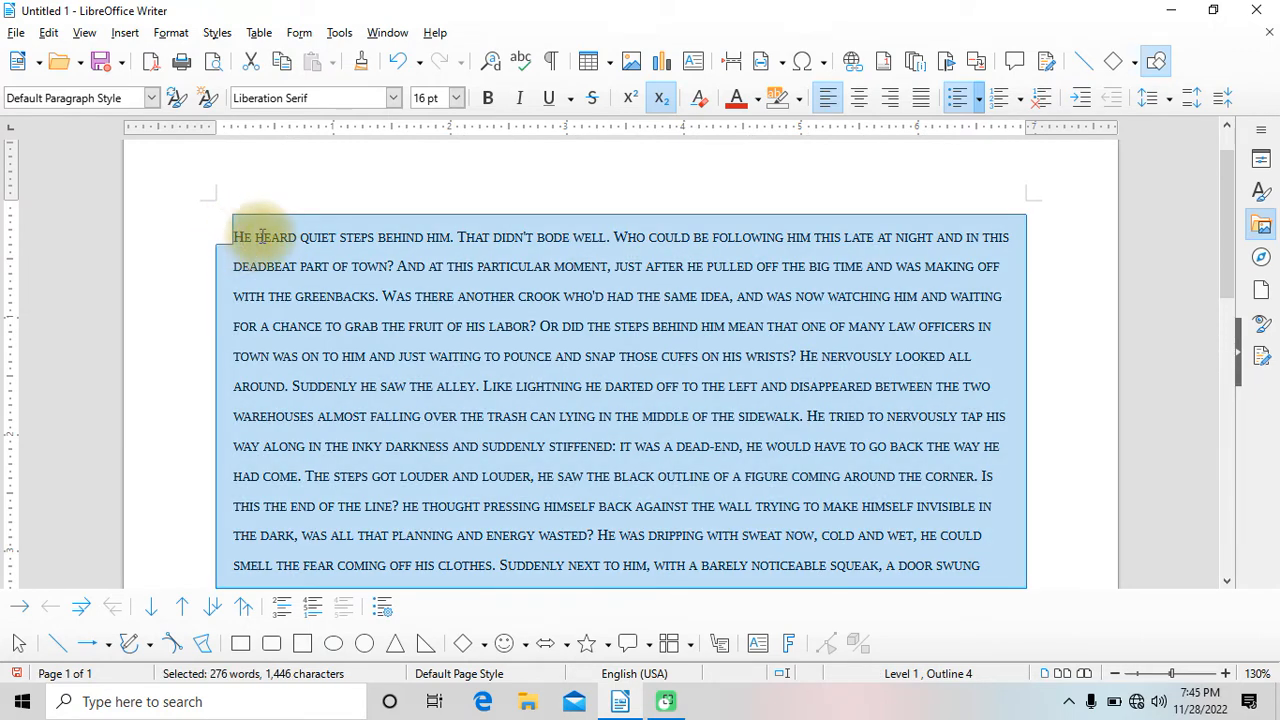
pyautogui.click(171, 32)
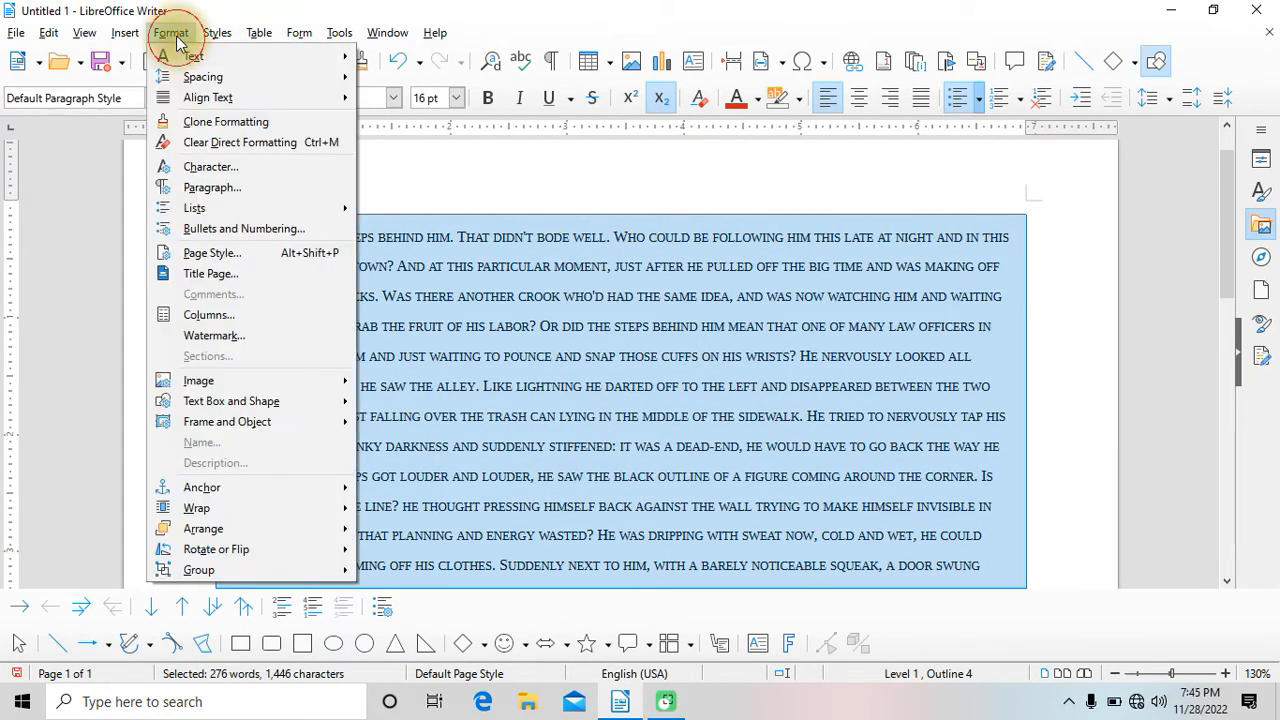
pyautogui.click(251, 188)
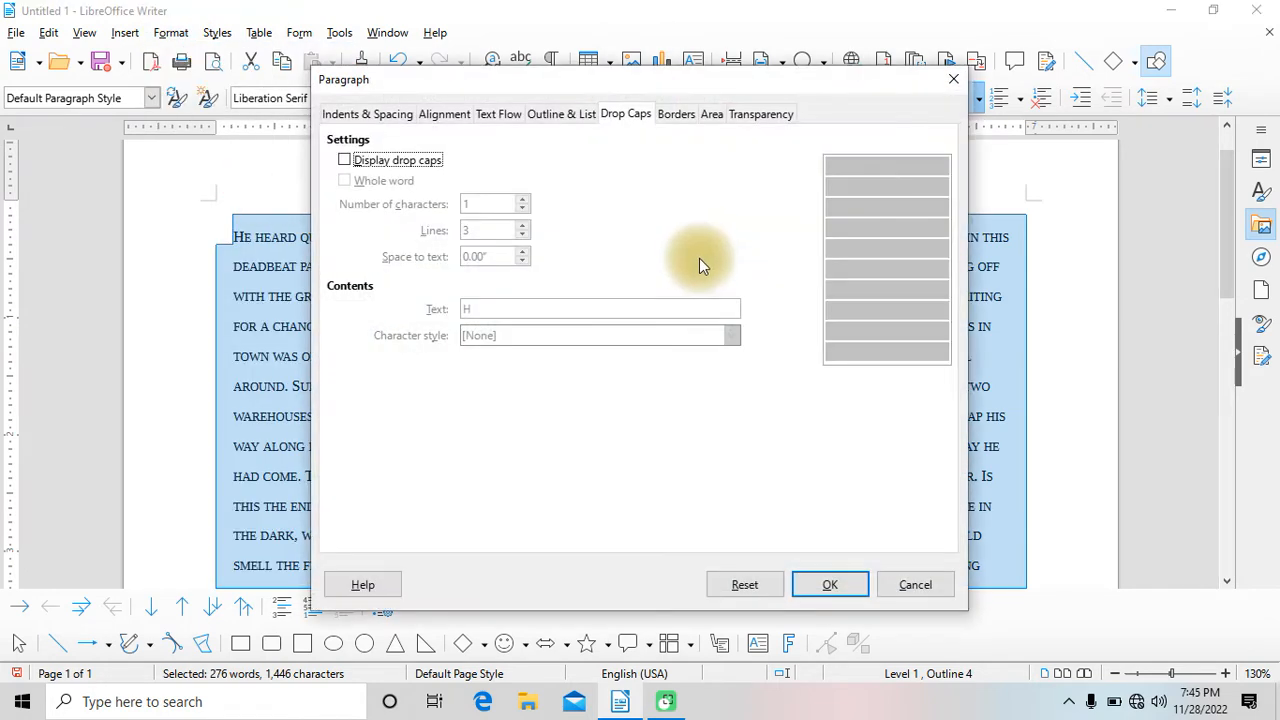
pyautogui.click(381, 163)
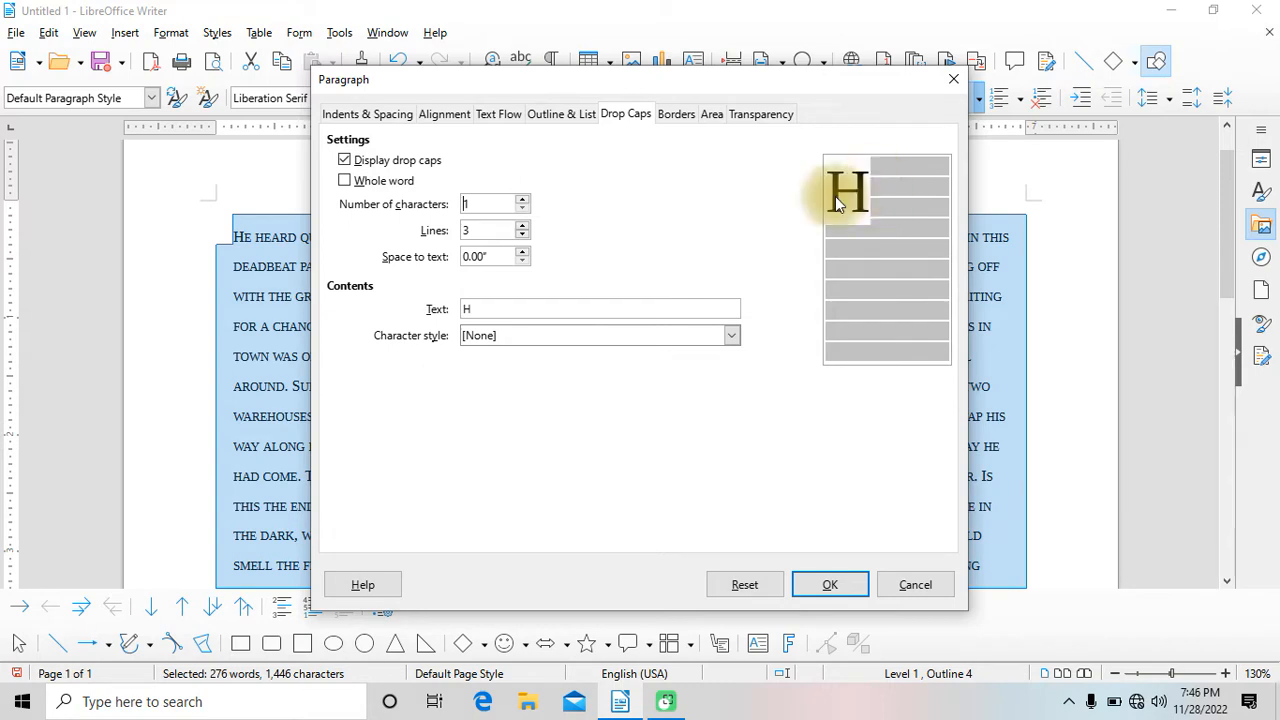
pyautogui.click(475, 204)
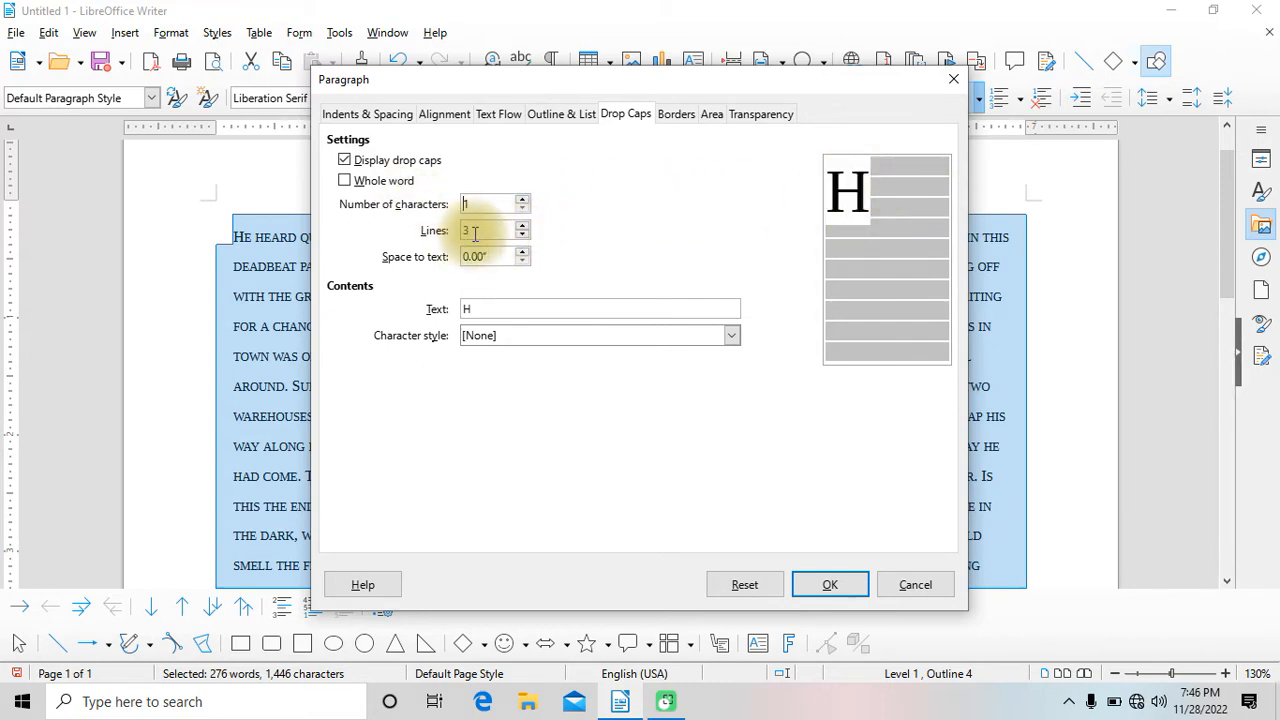
pyautogui.click(522, 200)
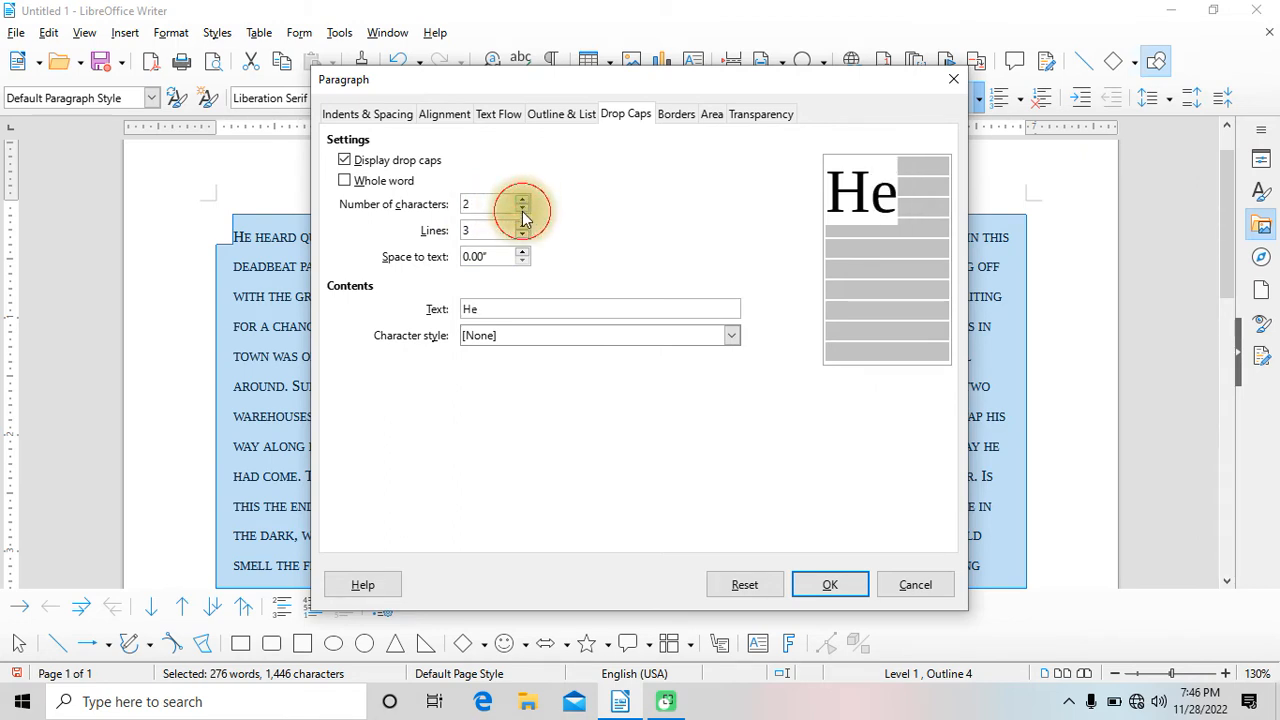
pyautogui.click(522, 209)
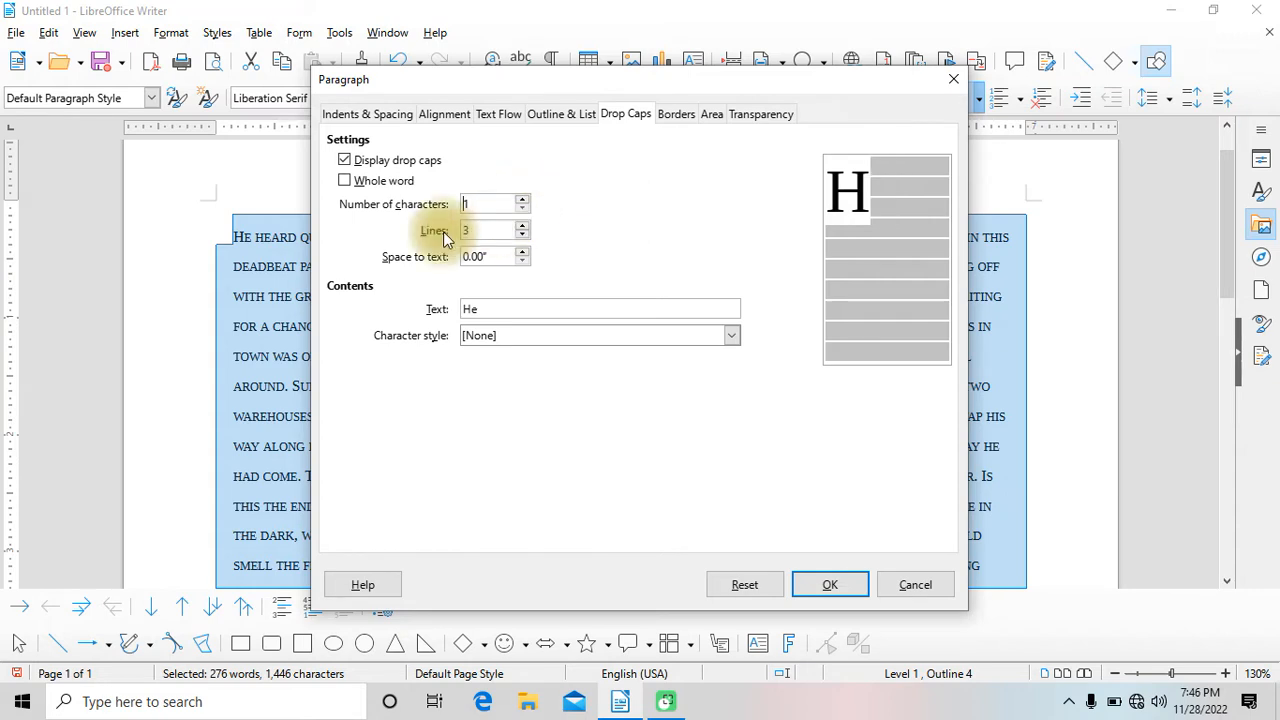
pyautogui.click(522, 234)
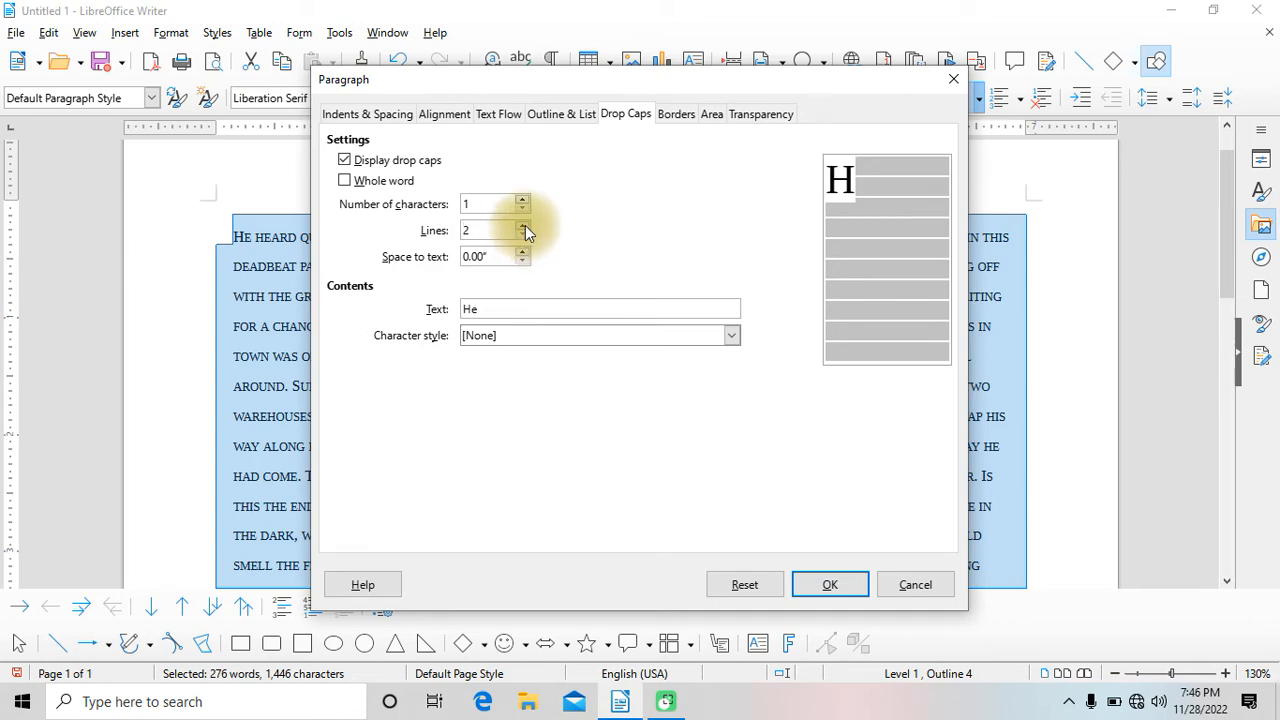
pyautogui.click(826, 584)
pyautogui.scroll(5, 517, 386)
pyautogui.scroll(5, 515, 388)
pyautogui.click(413, 348)
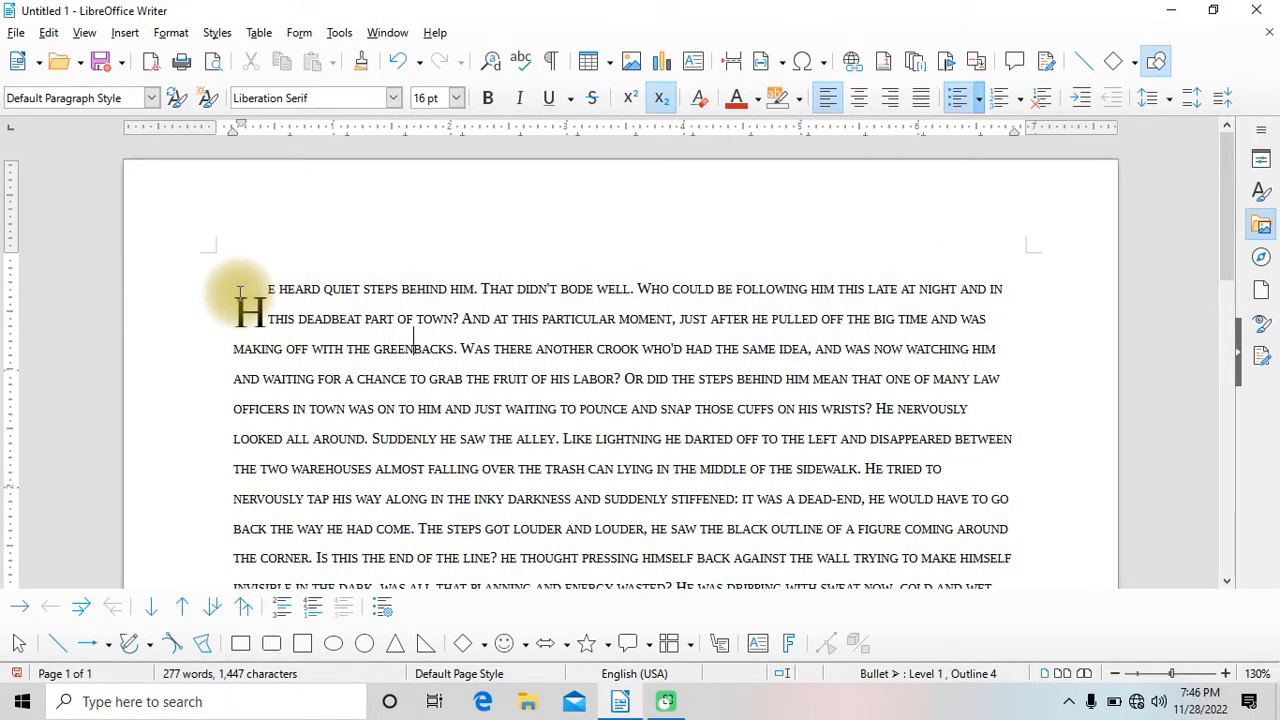
# Enlarge the drop caps of the whole text to 2 characters spanning 3 lines.
pyautogui.hotkey('ctrl', 'a')
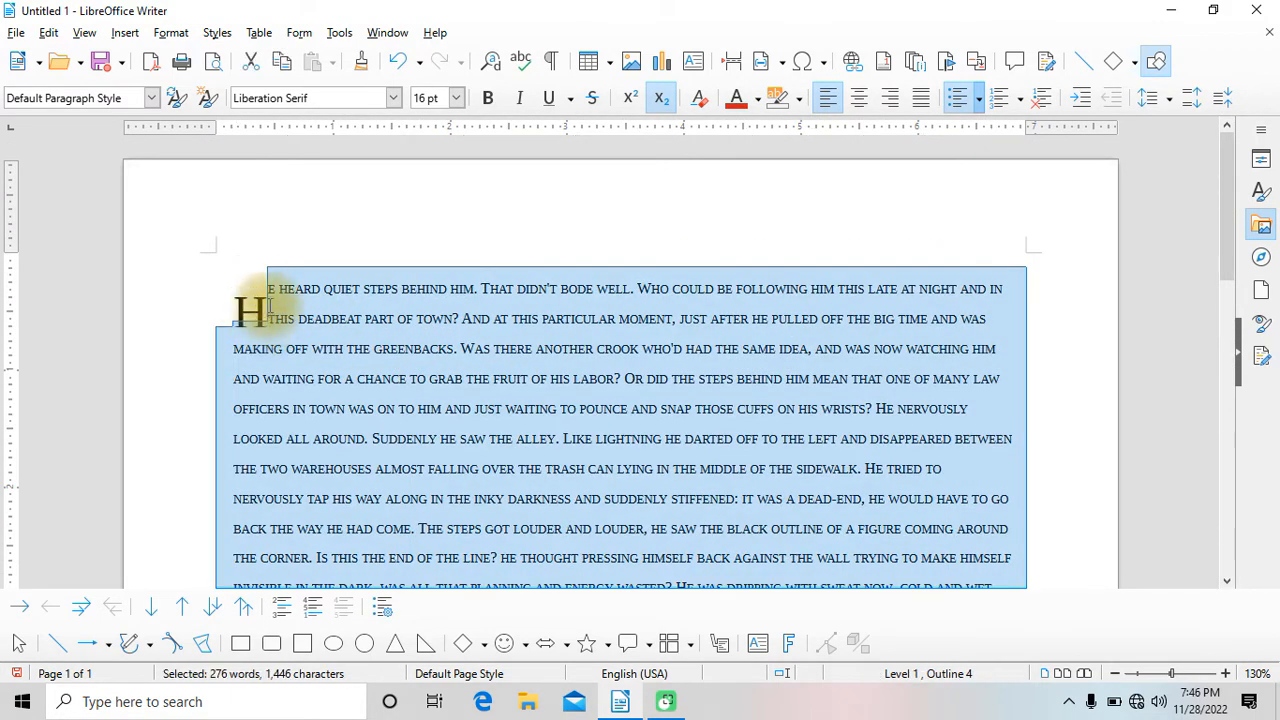
pyautogui.click(171, 32)
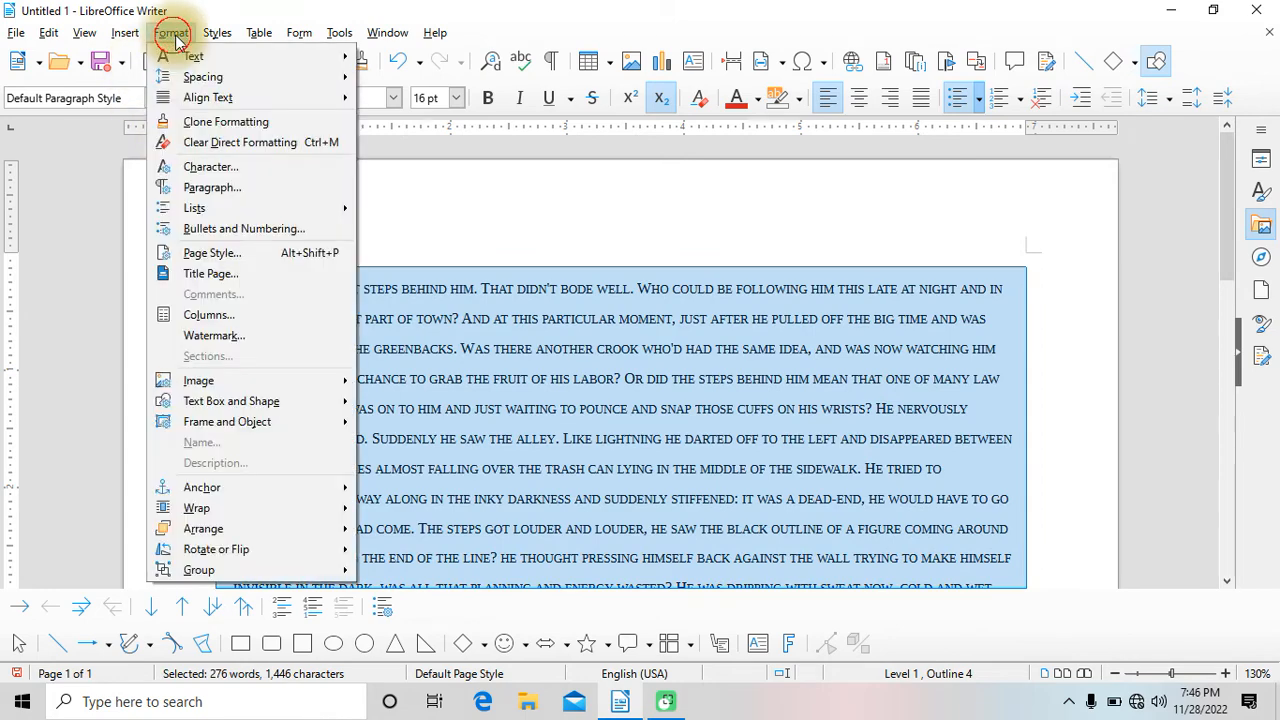
pyautogui.click(223, 187)
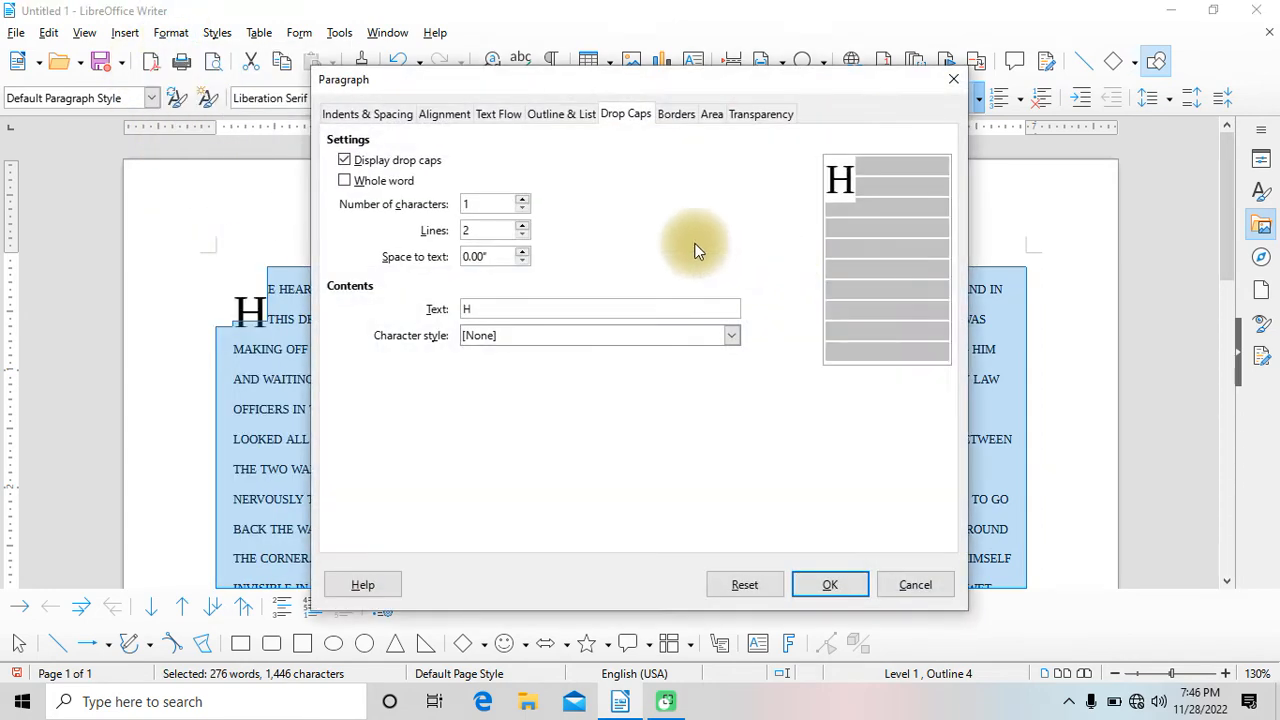
pyautogui.click(522, 226)
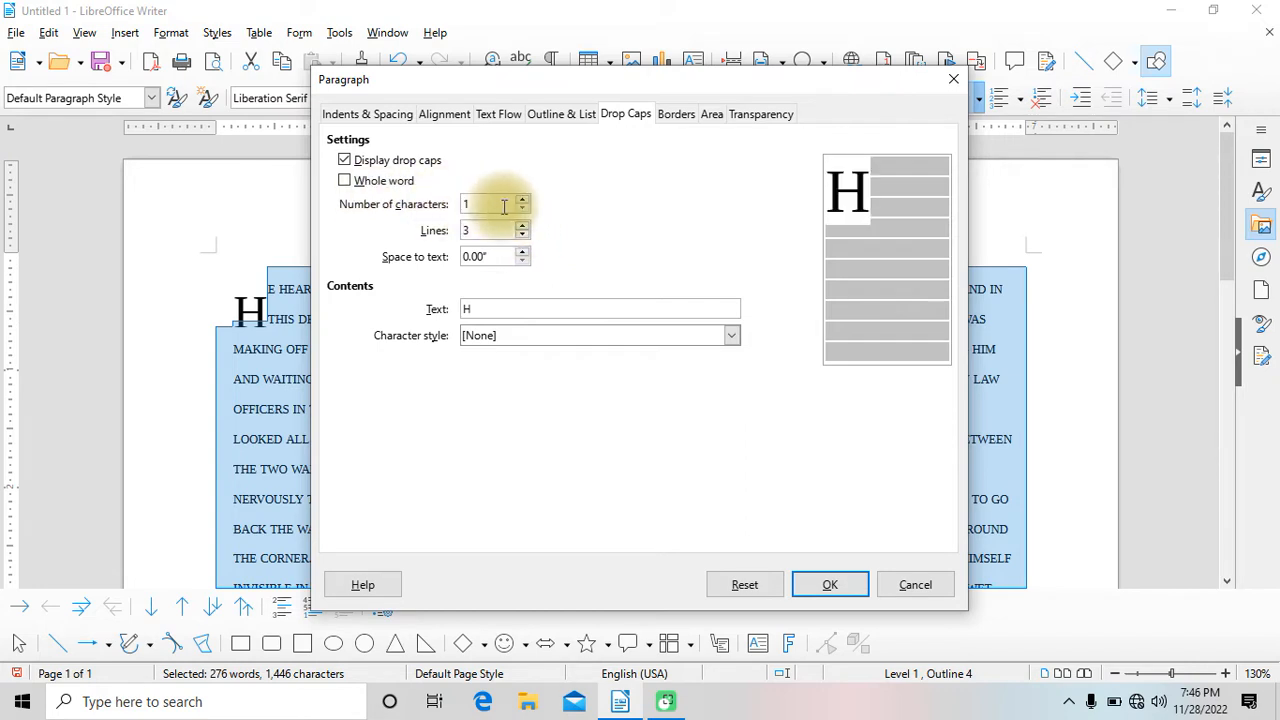
pyautogui.click(522, 199)
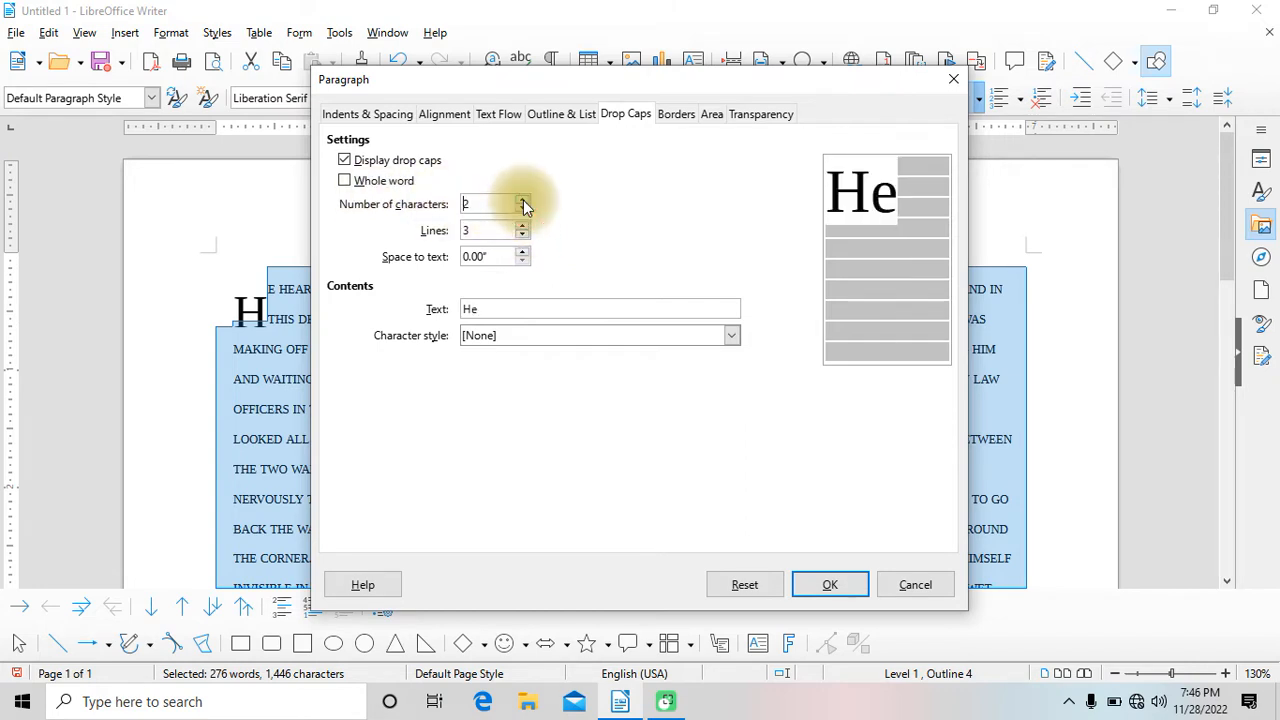
pyautogui.click(826, 584)
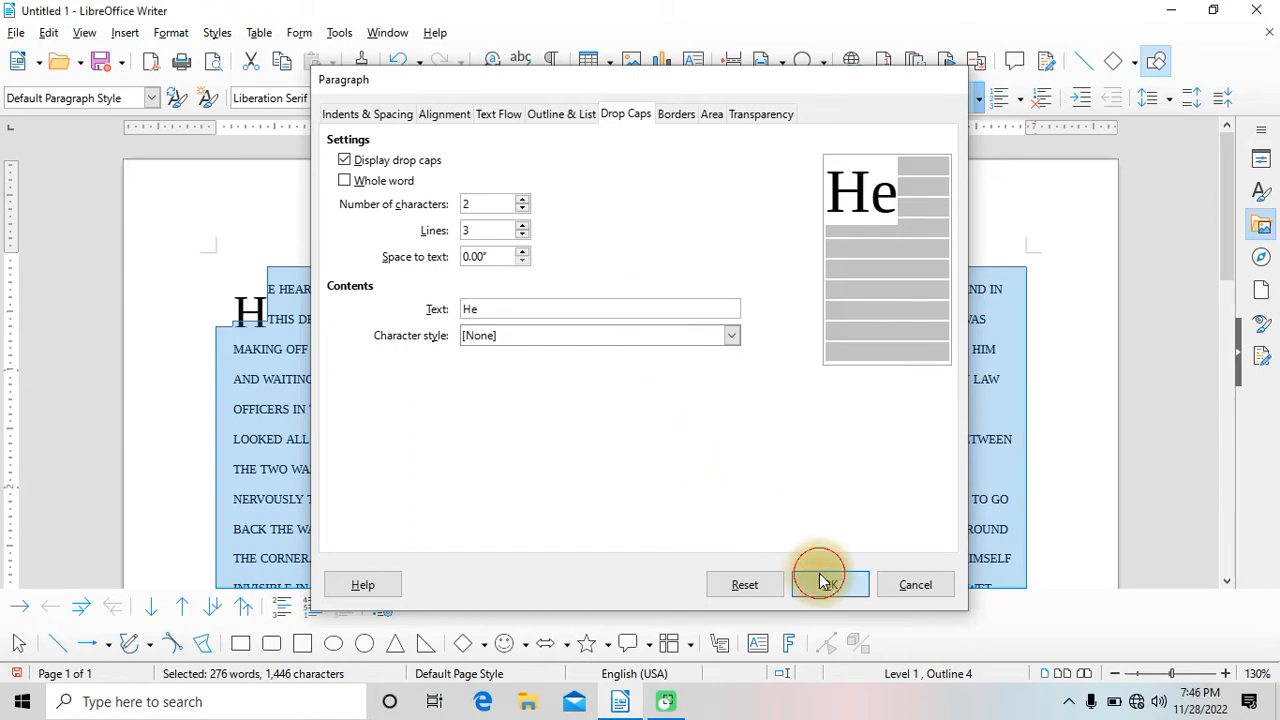
pyautogui.scroll(10, 408, 414)
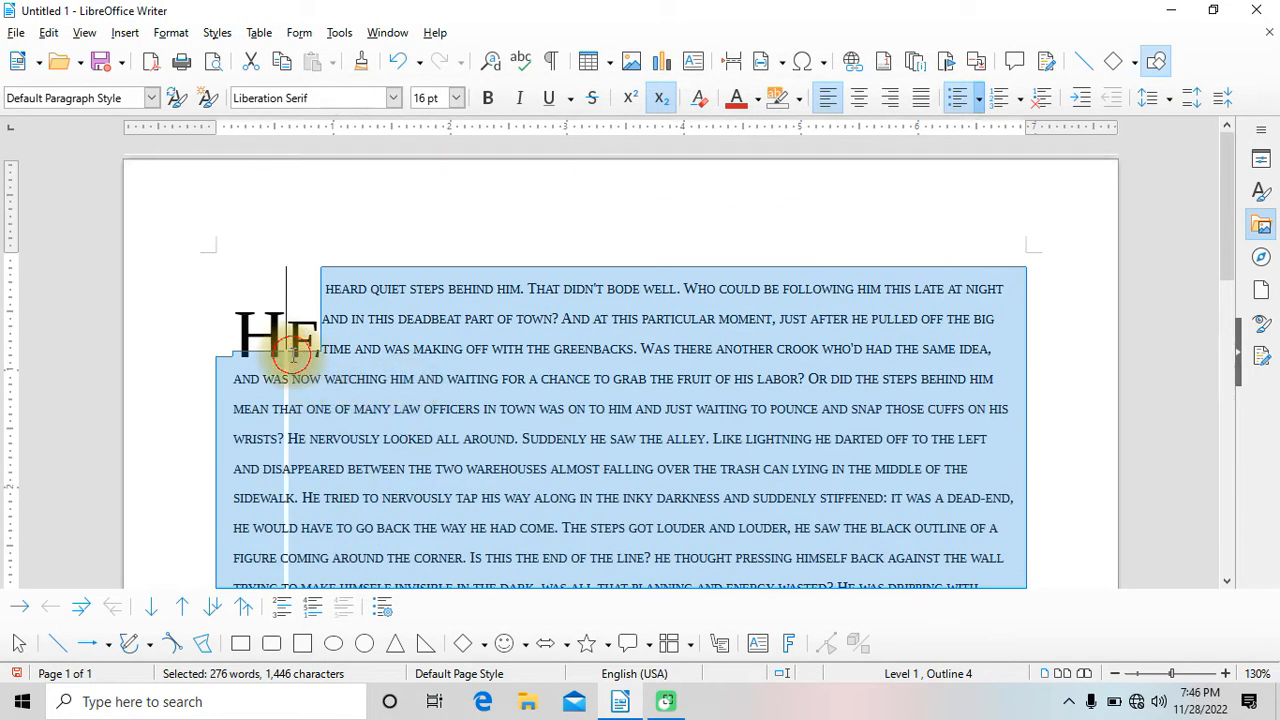
pyautogui.click(282, 350)
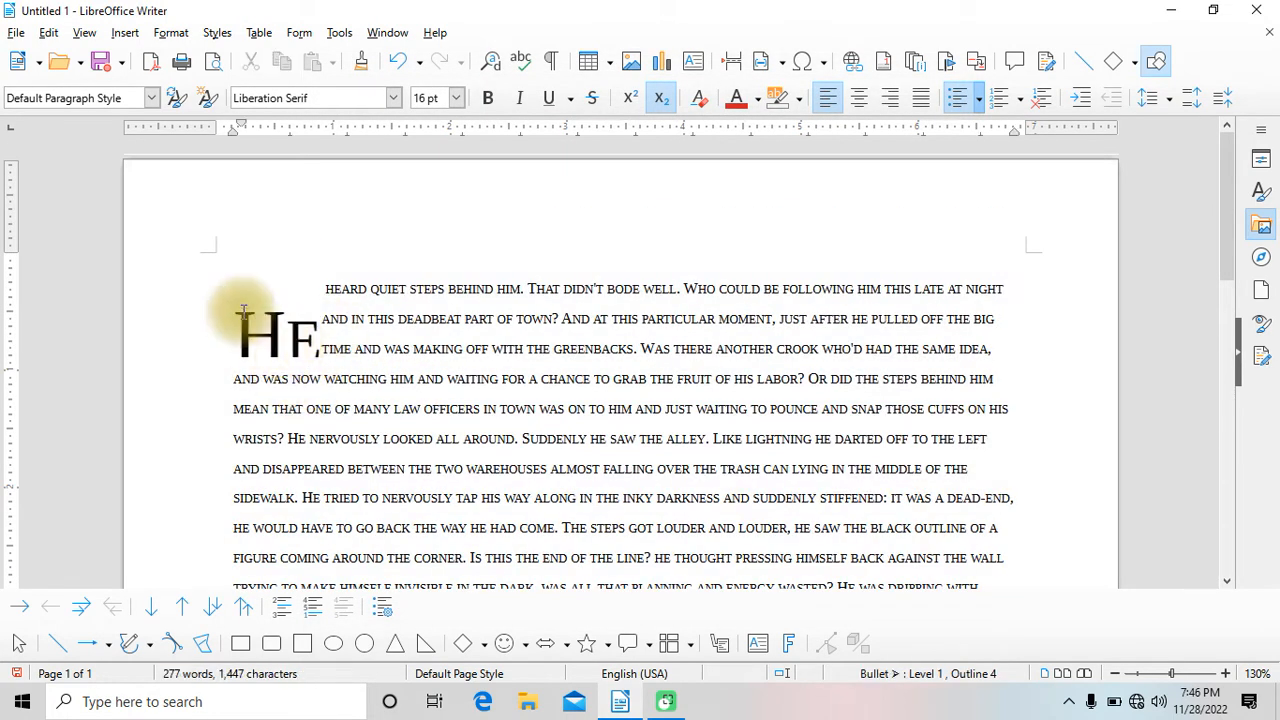
# Set the drop caps' space to text to 0.08" for the whole text.
pyautogui.hotkey('ctrl', 'a')
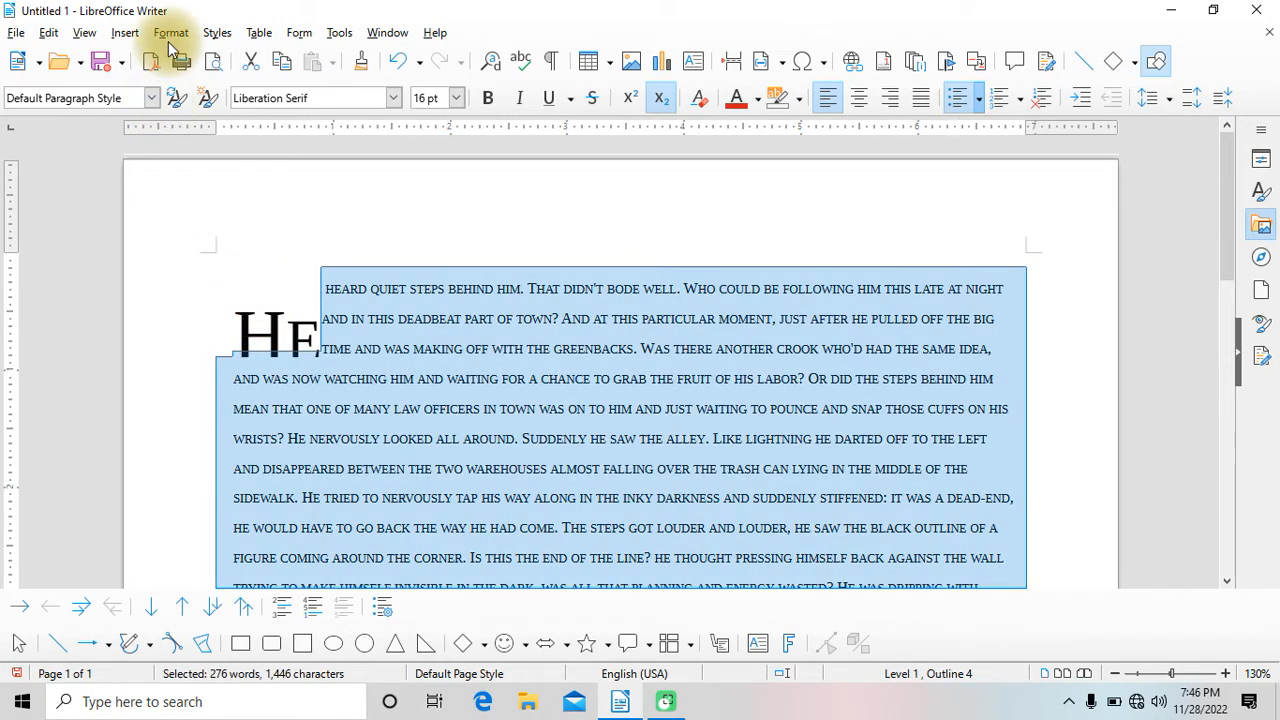
pyautogui.click(171, 32)
pyautogui.click(215, 187)
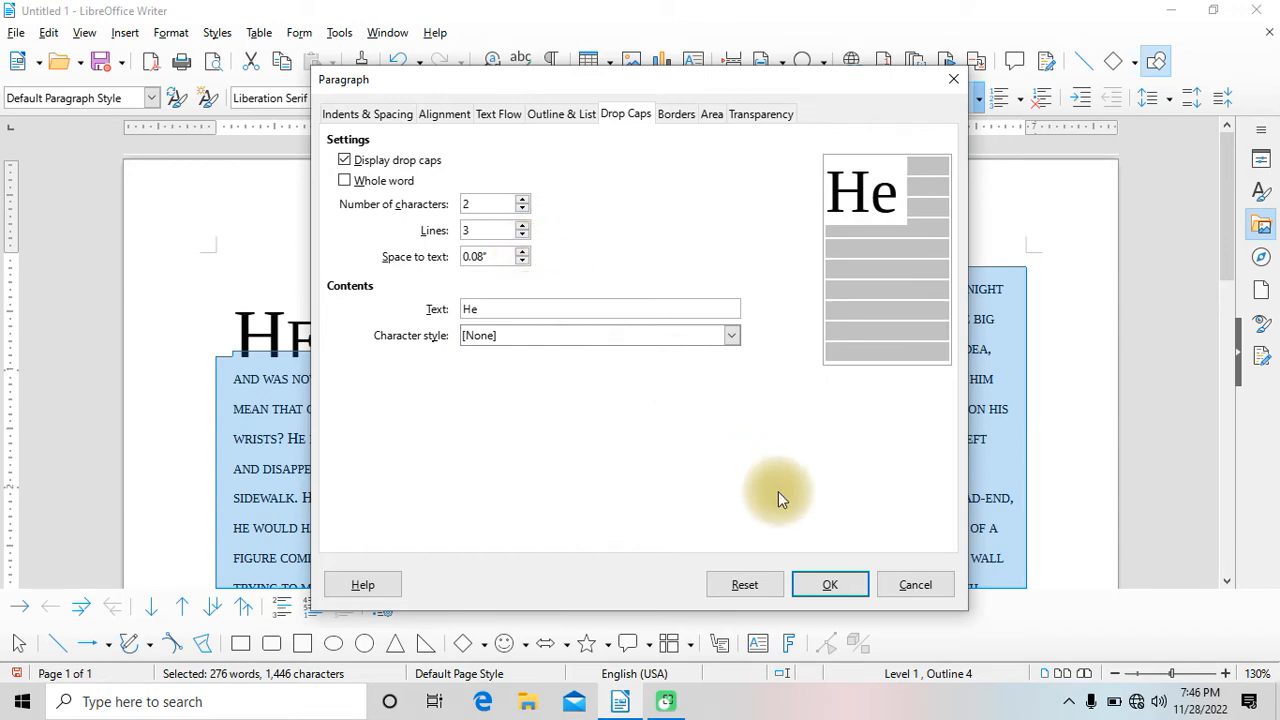
pyautogui.click(828, 584)
pyautogui.scroll(10, 457, 366)
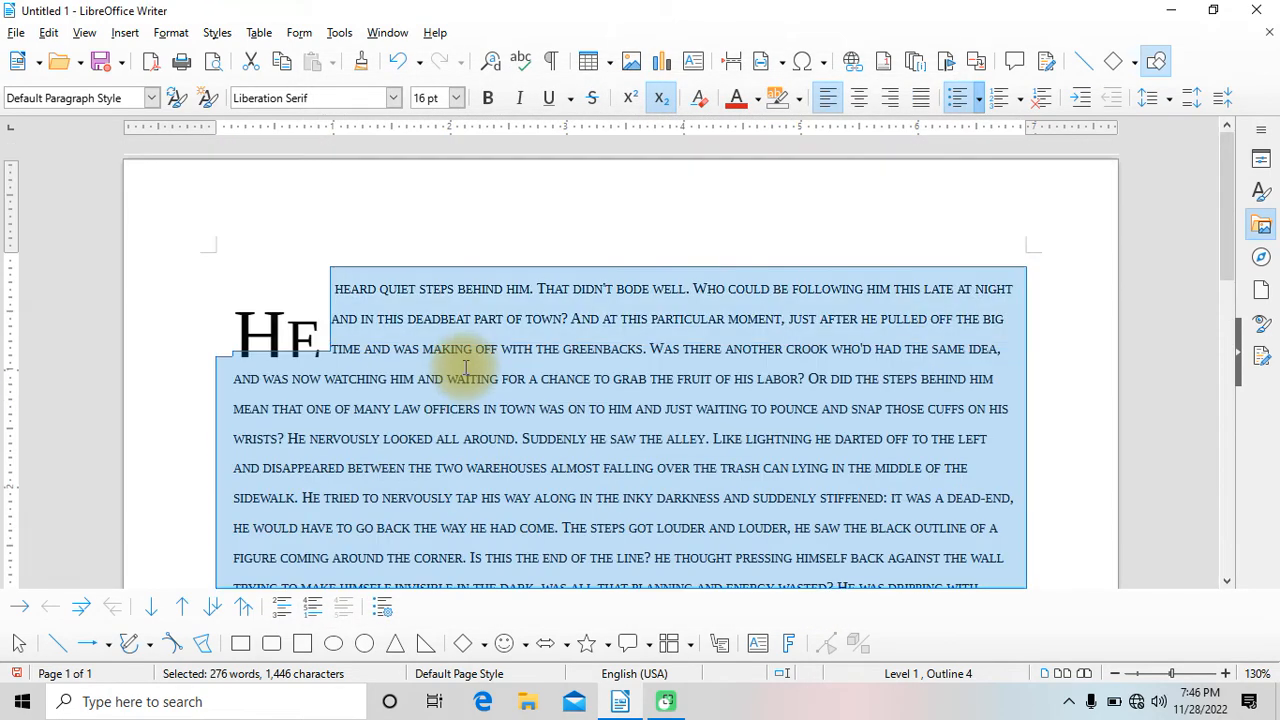
pyautogui.click(343, 331)
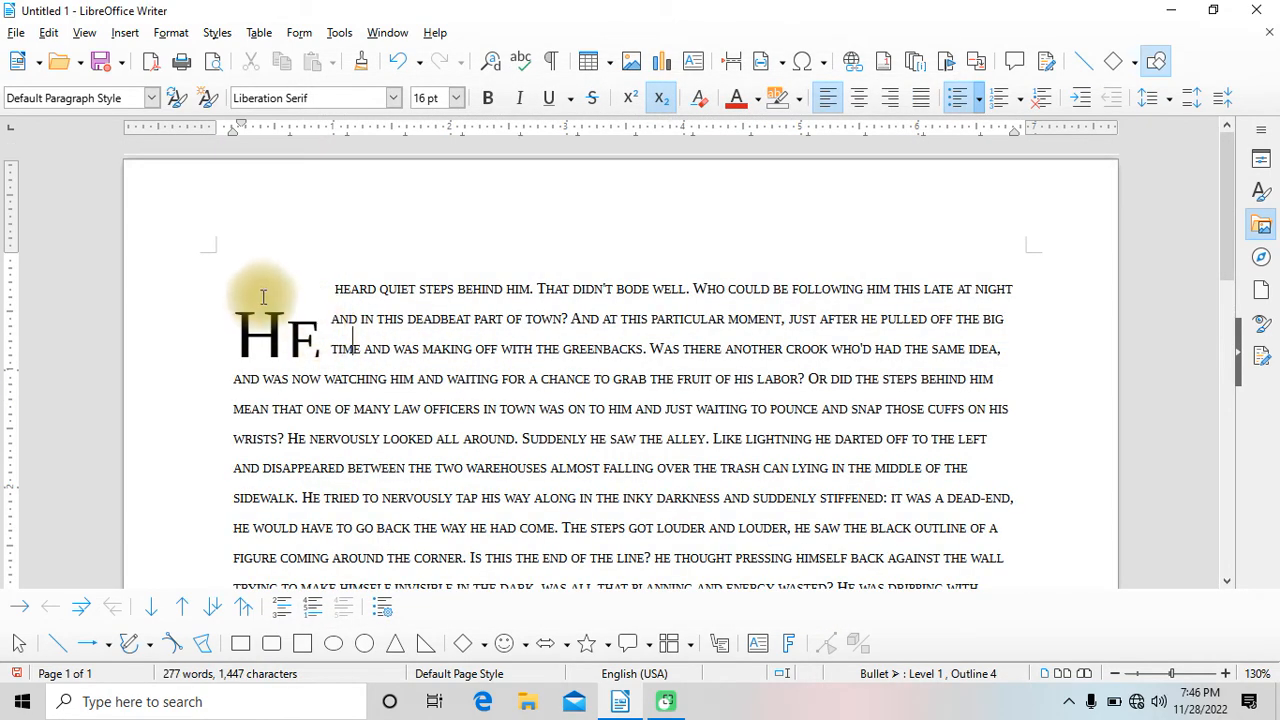
# Try the Caption Characters style for the drop caps of the whole text, and settle on the Bullets character style.
pyautogui.hotkey('ctrl', 'a')
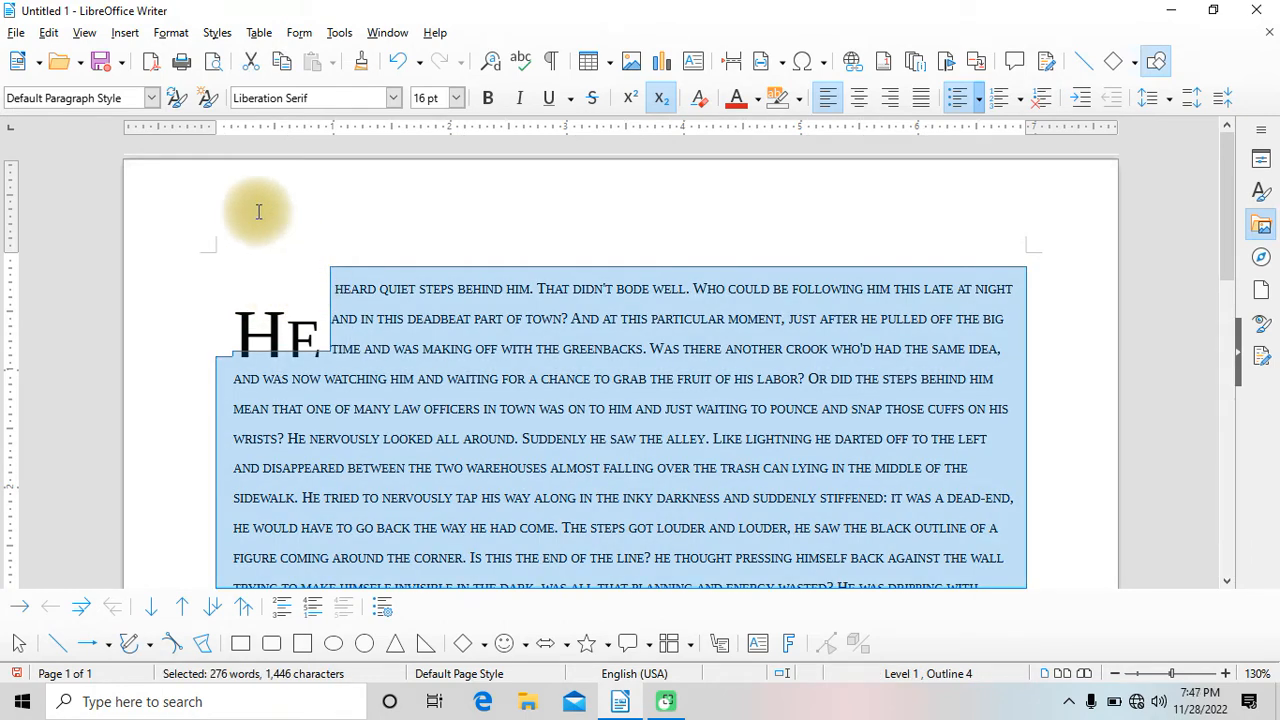
pyautogui.click(168, 33)
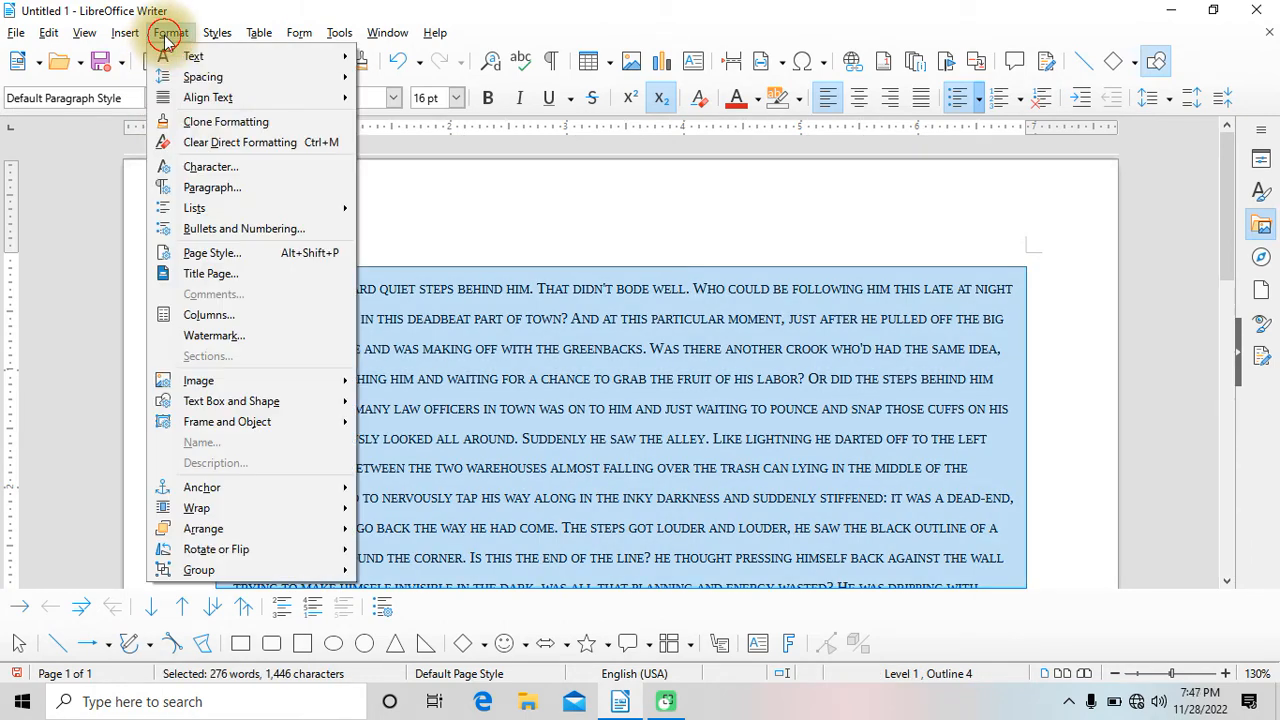
pyautogui.click(246, 184)
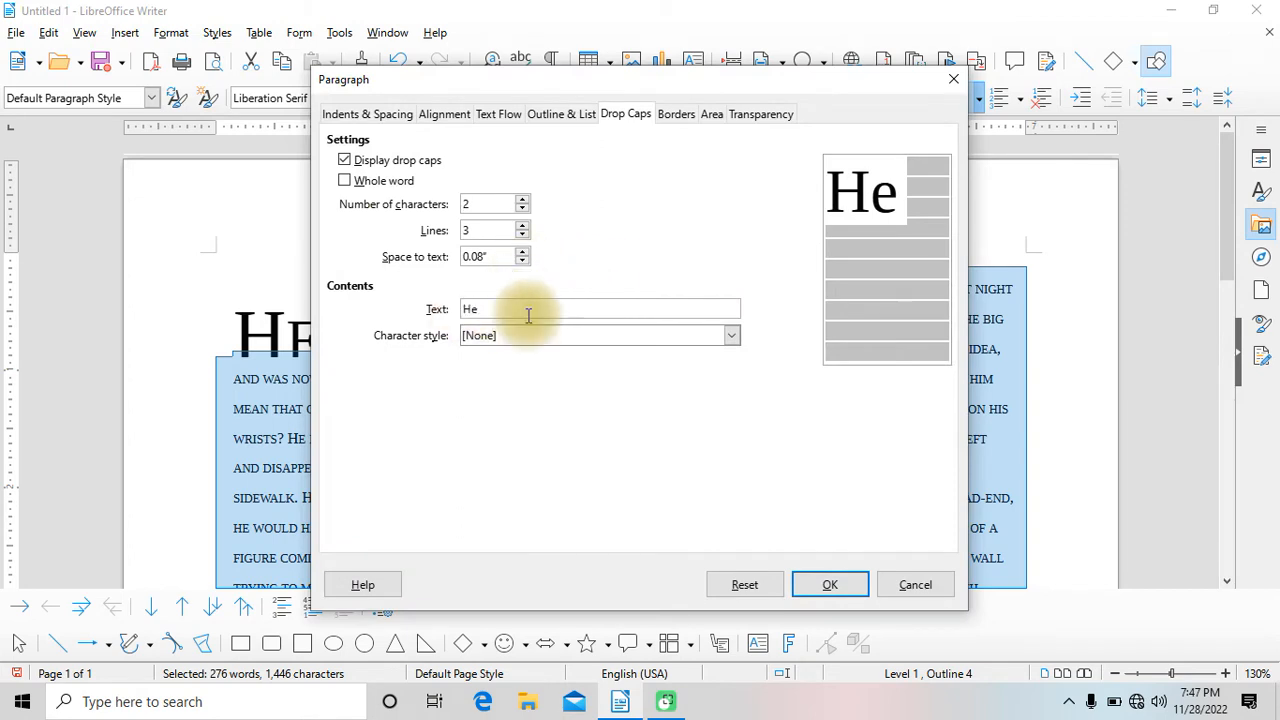
pyautogui.click(731, 337)
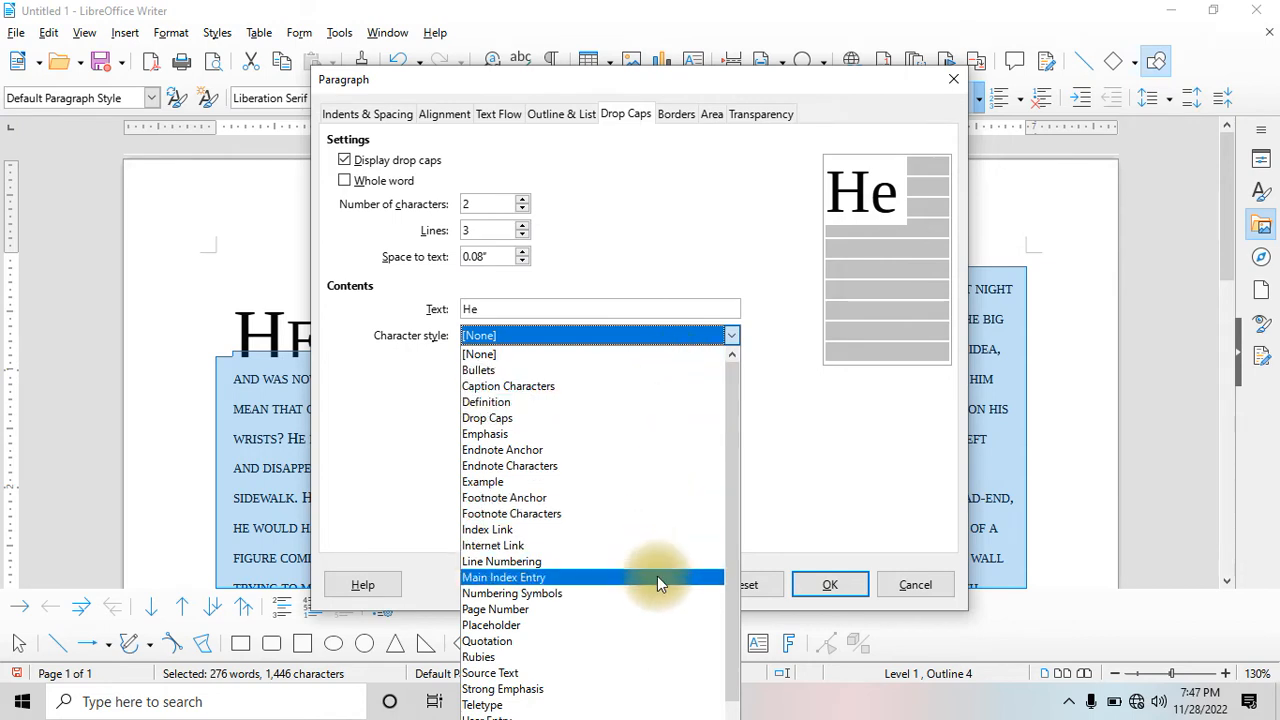
pyautogui.click(612, 371)
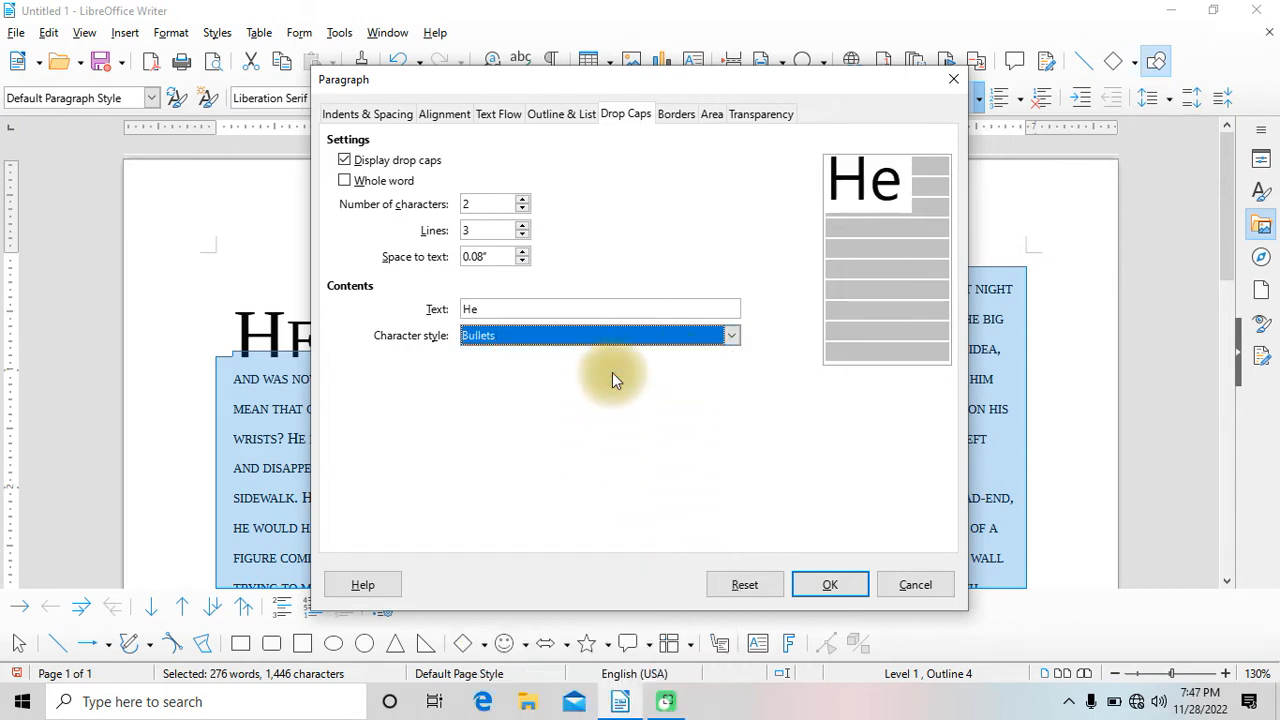
pyautogui.click(733, 337)
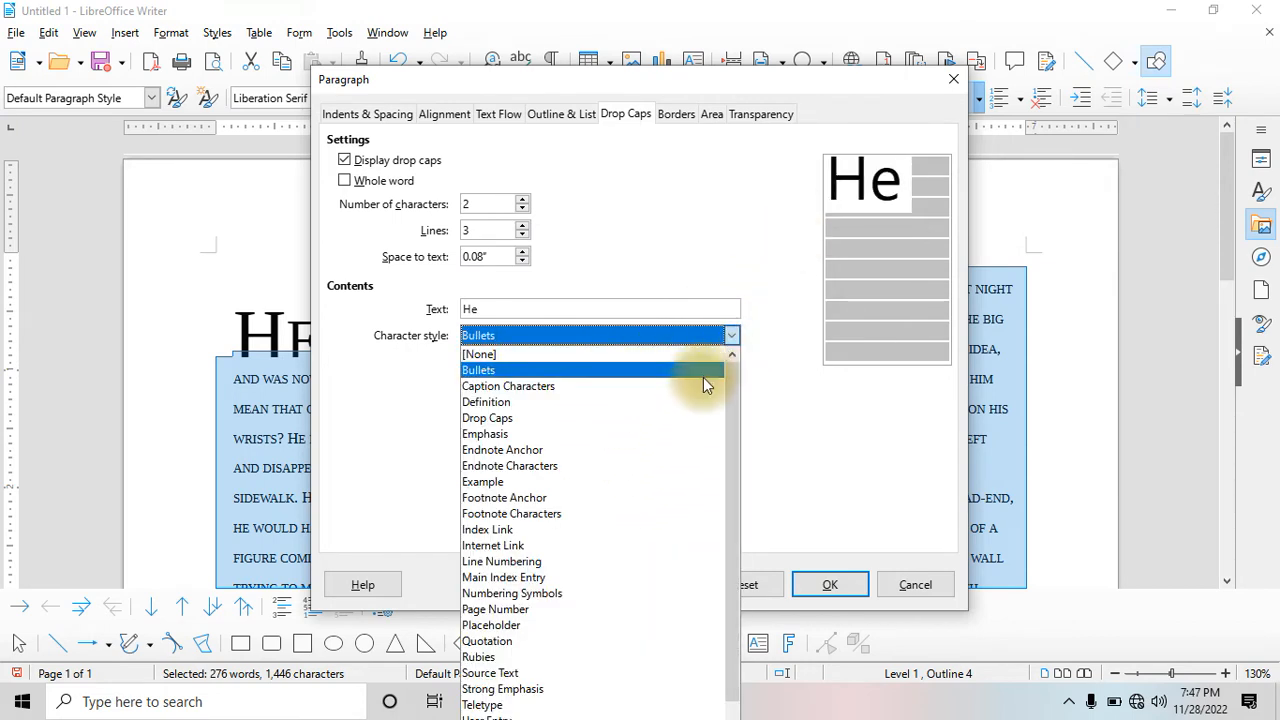
pyautogui.click(699, 386)
pyautogui.click(733, 340)
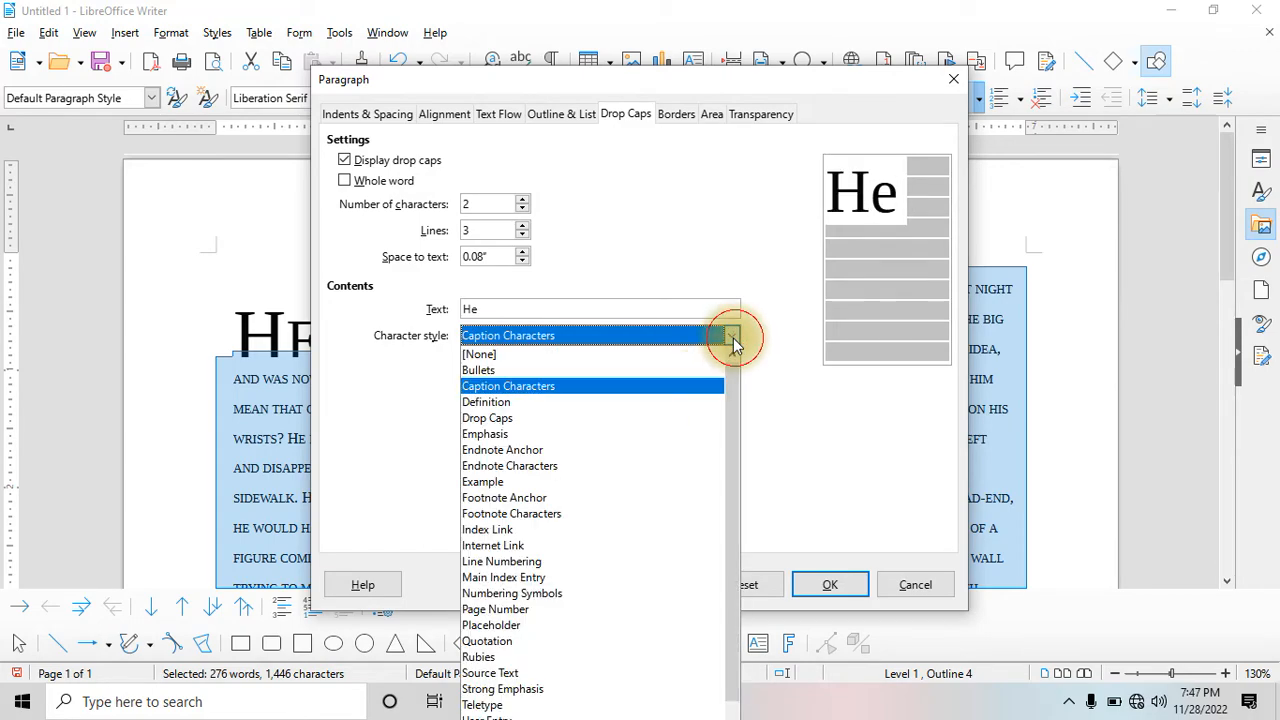
pyautogui.click(712, 367)
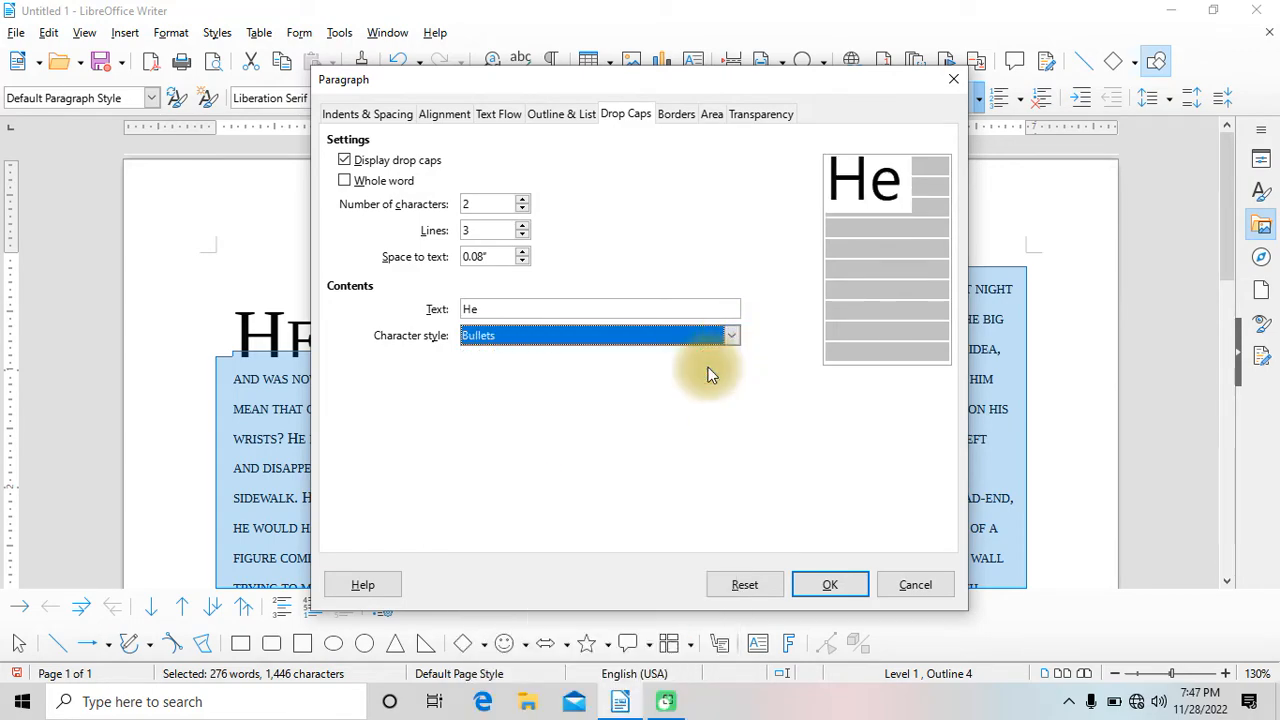
pyautogui.click(829, 584)
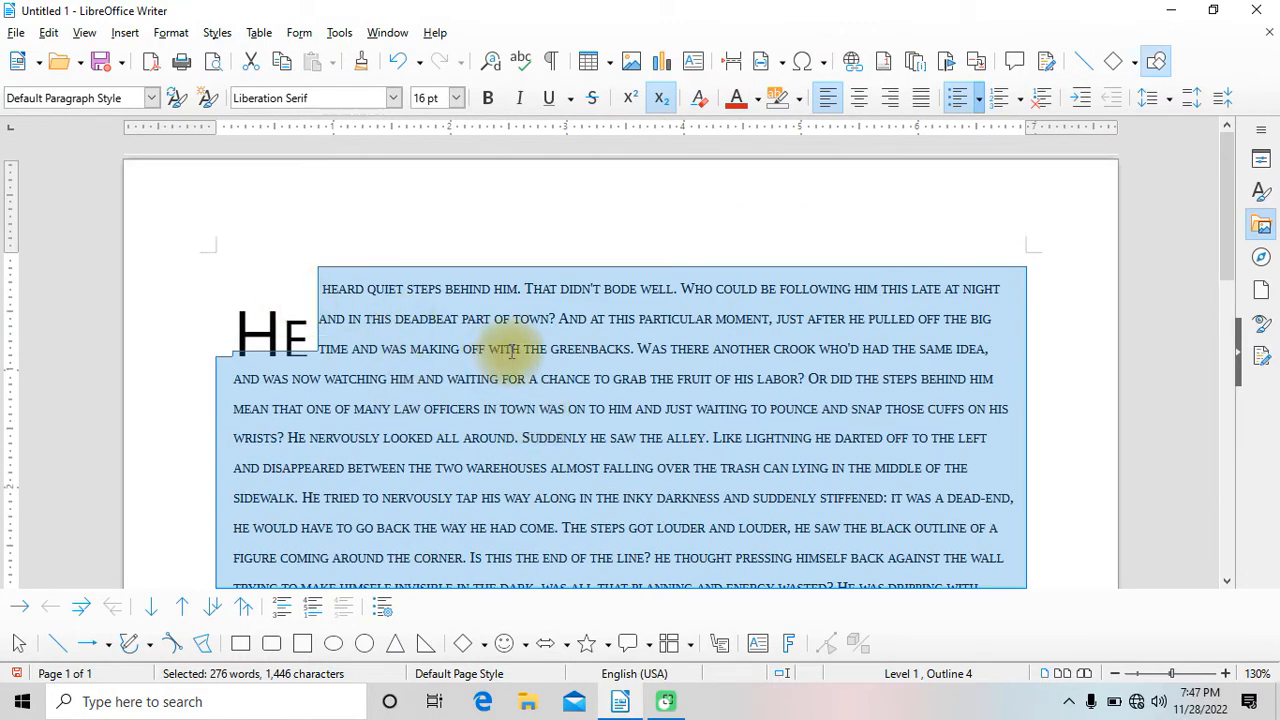
# Make the drop caps of the whole text cover the whole first word.
pyautogui.click(171, 32)
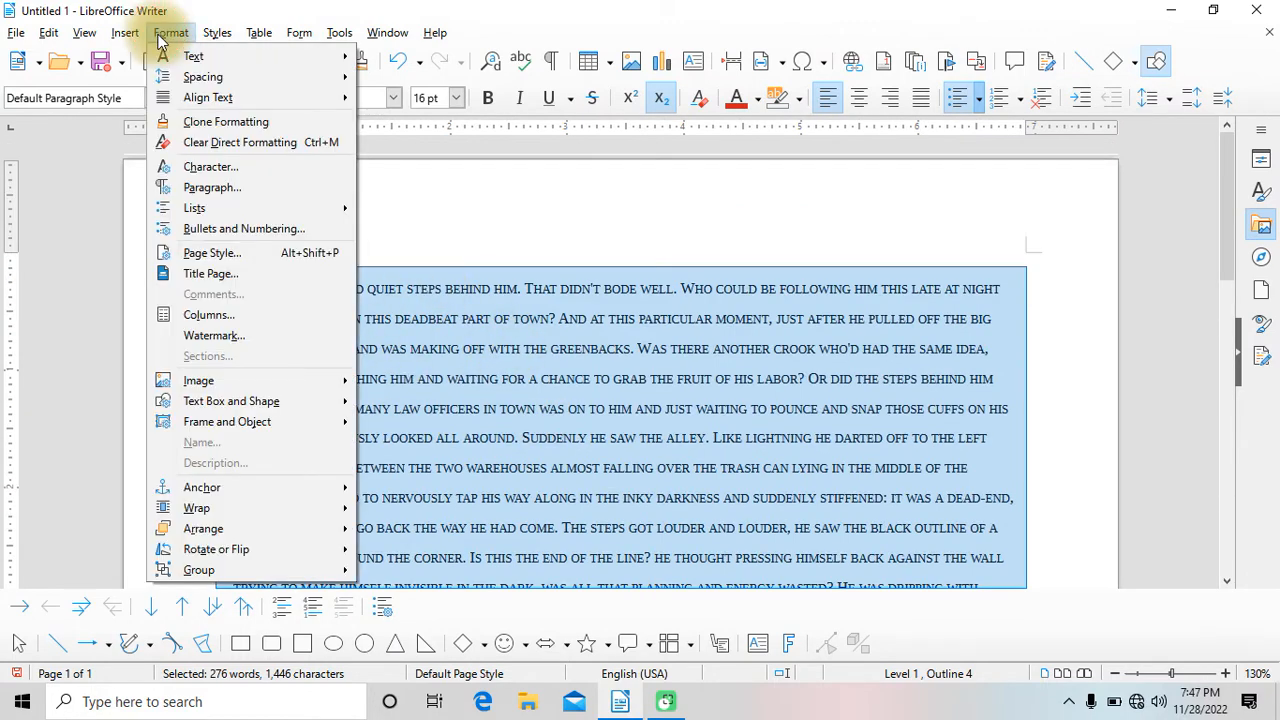
pyautogui.click(212, 187)
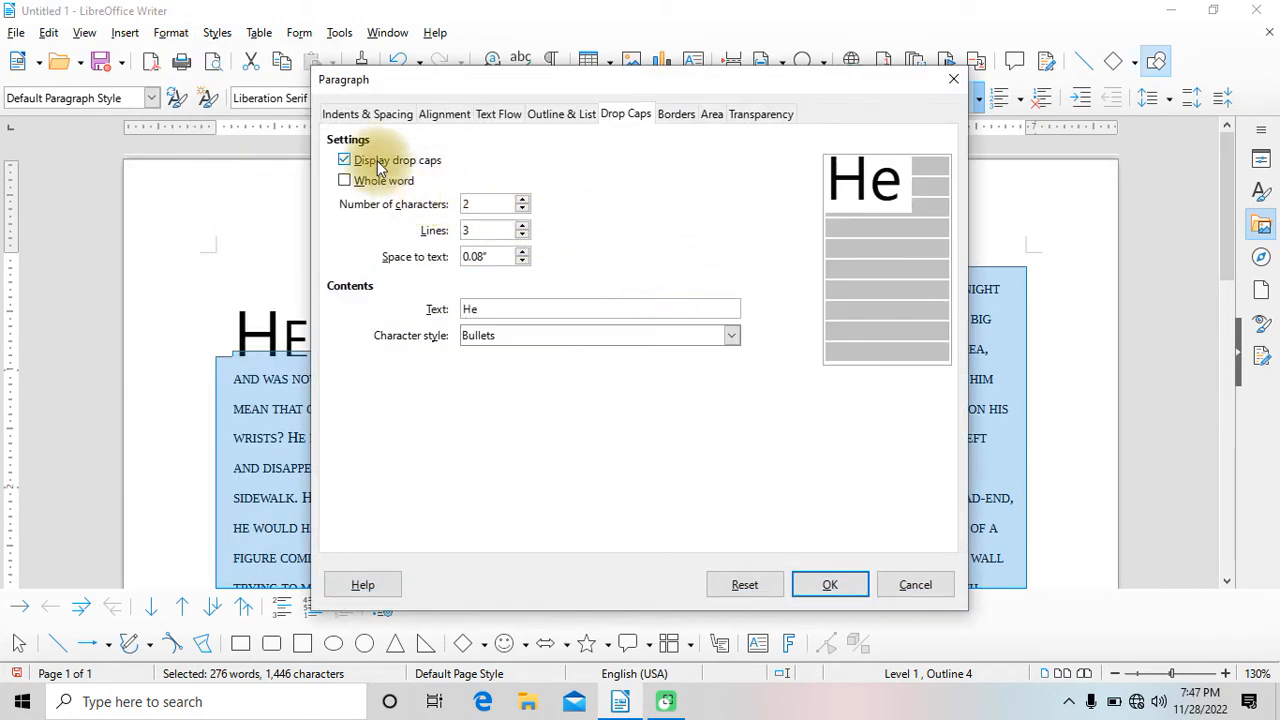
pyautogui.click(378, 166)
pyautogui.click(378, 166)
pyautogui.click(360, 186)
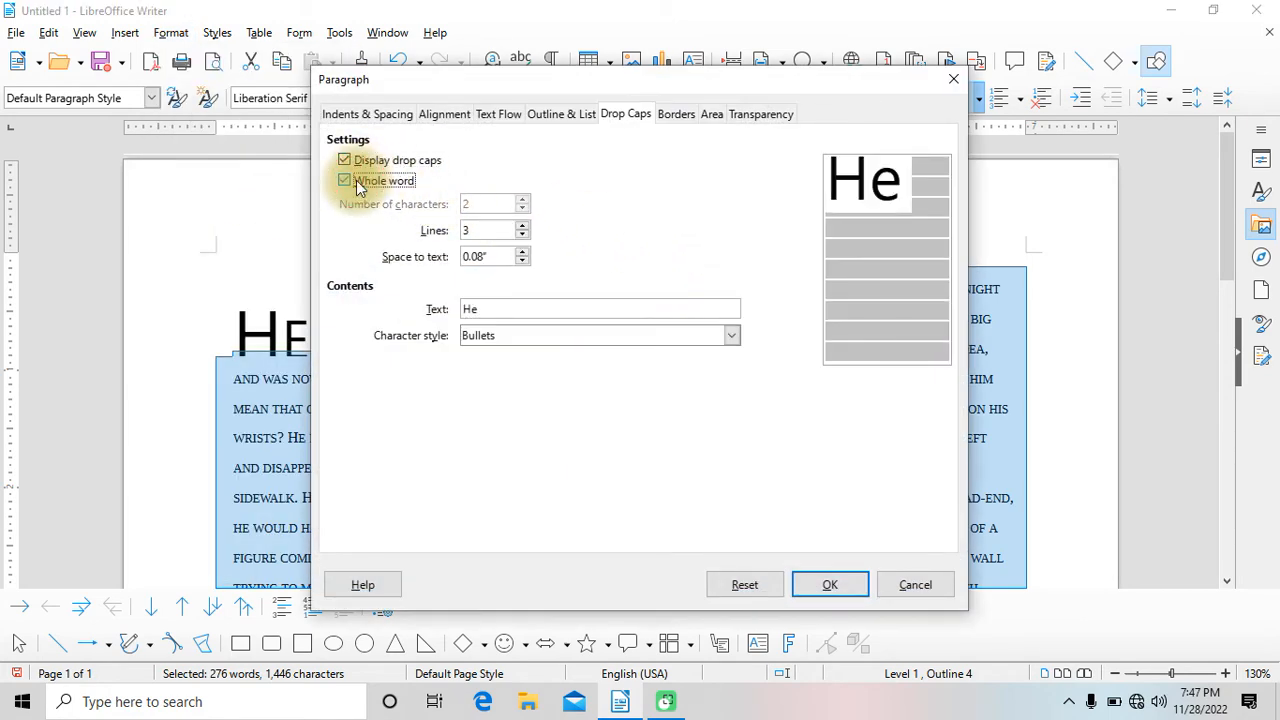
pyautogui.click(372, 163)
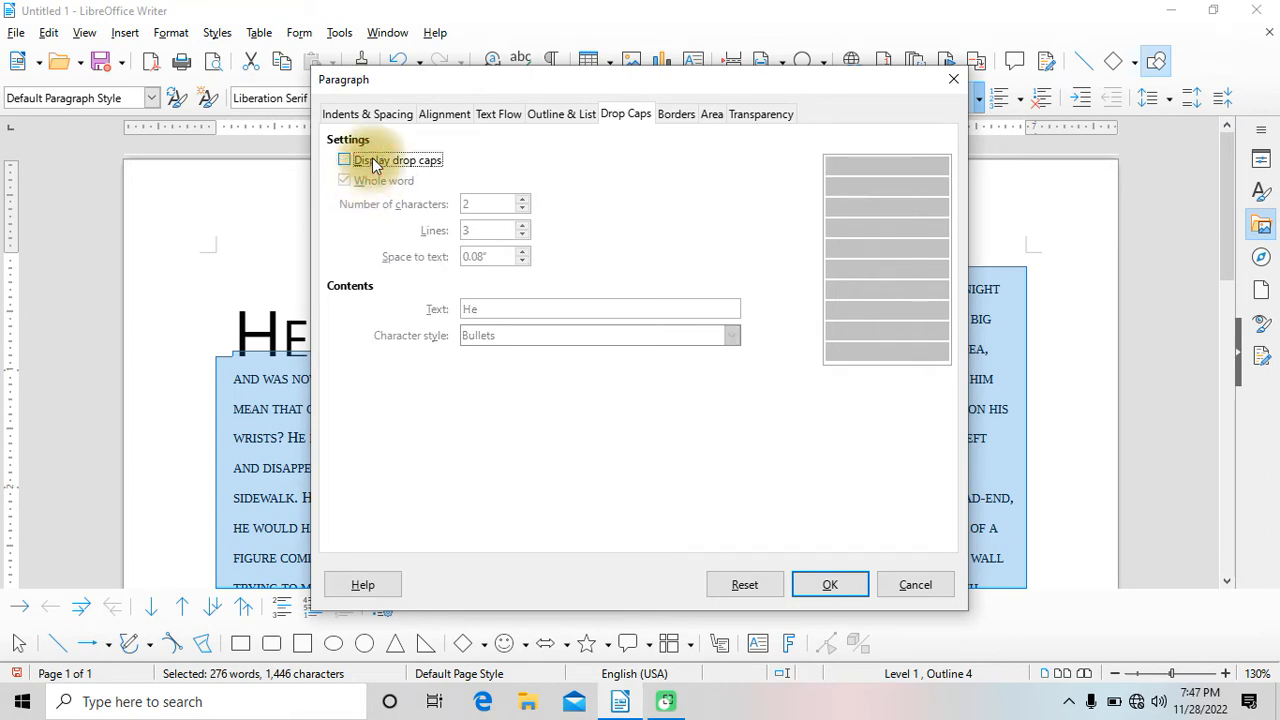
pyautogui.click(374, 166)
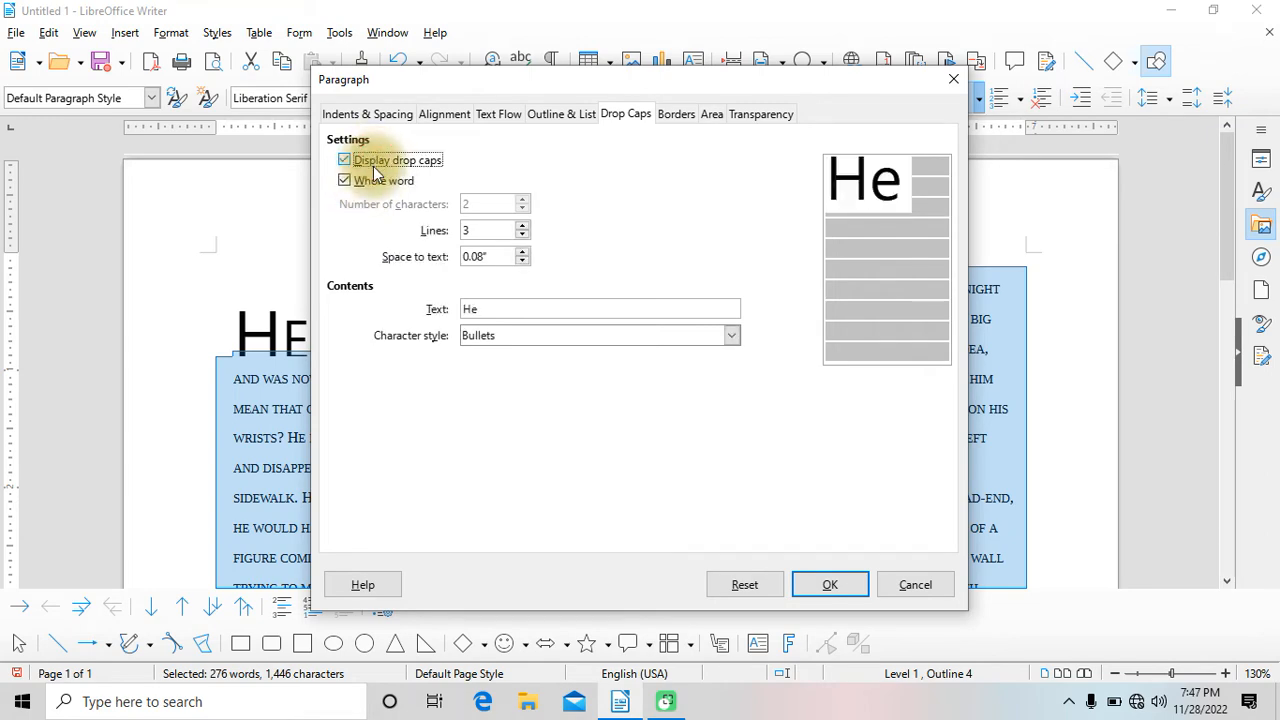
pyautogui.click(836, 582)
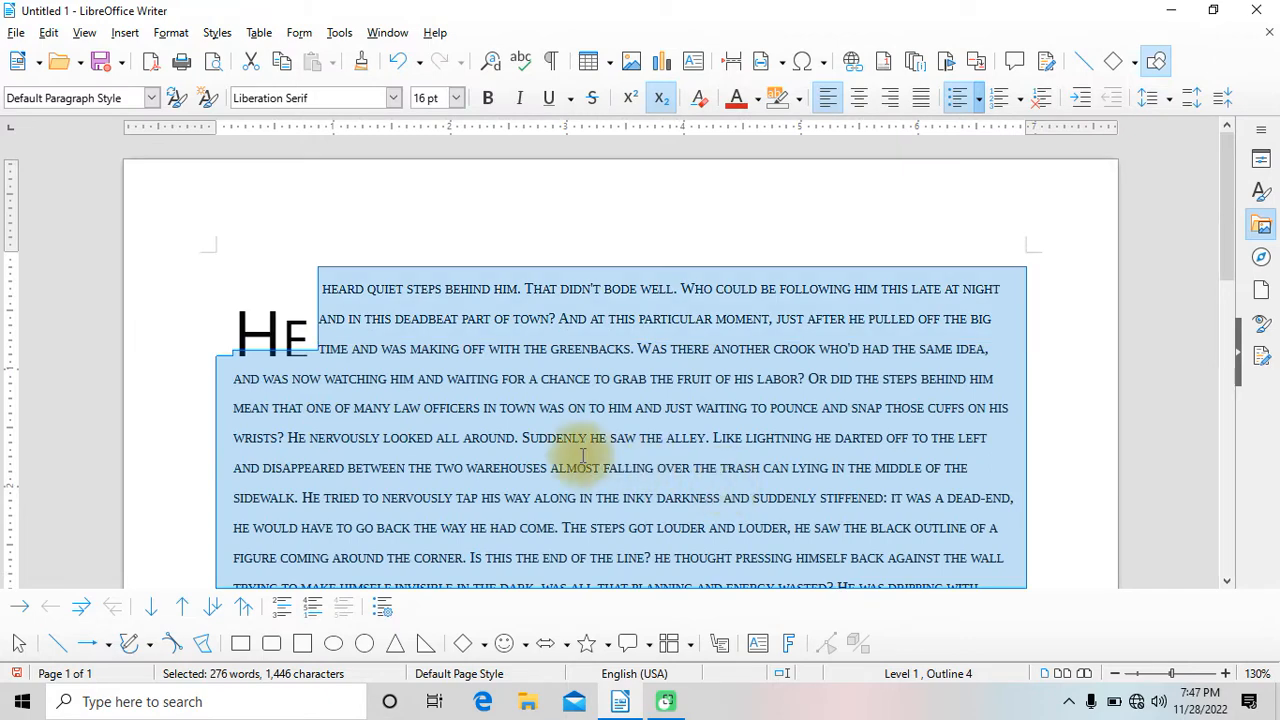
pyautogui.scroll(1, 575, 430)
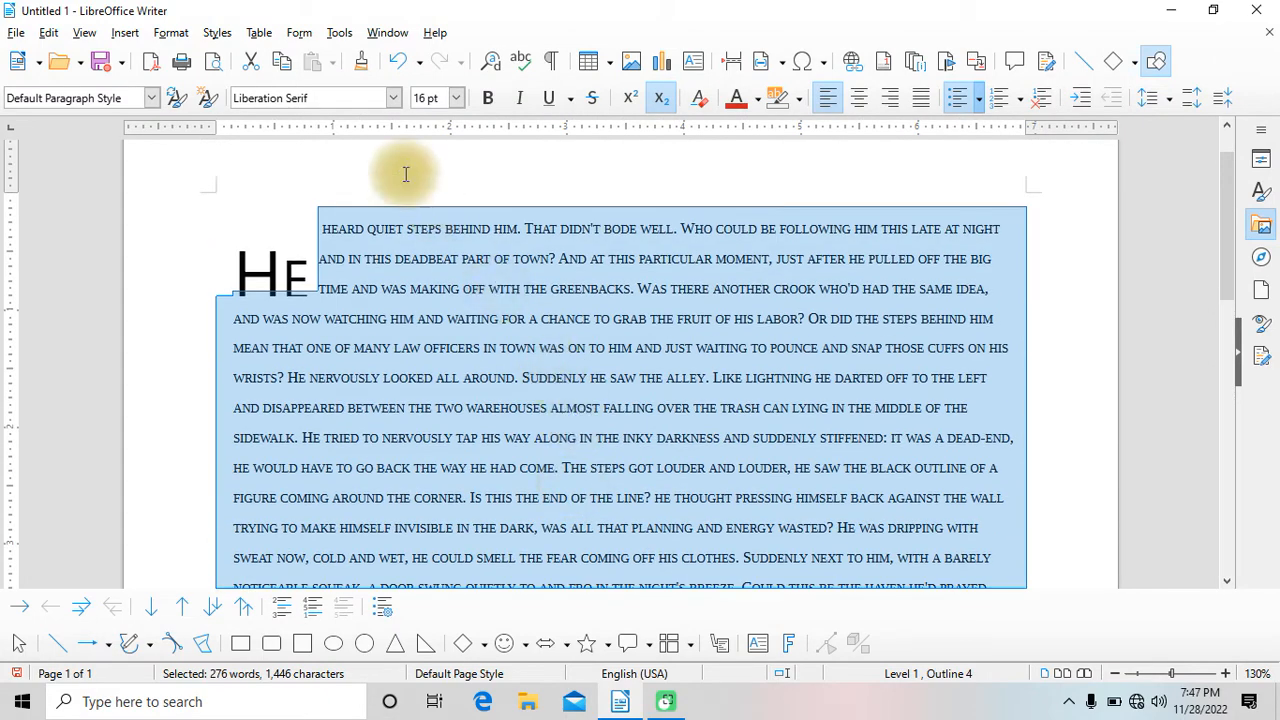
# Turn off the display of drop caps for the whole text.
pyautogui.click(178, 36)
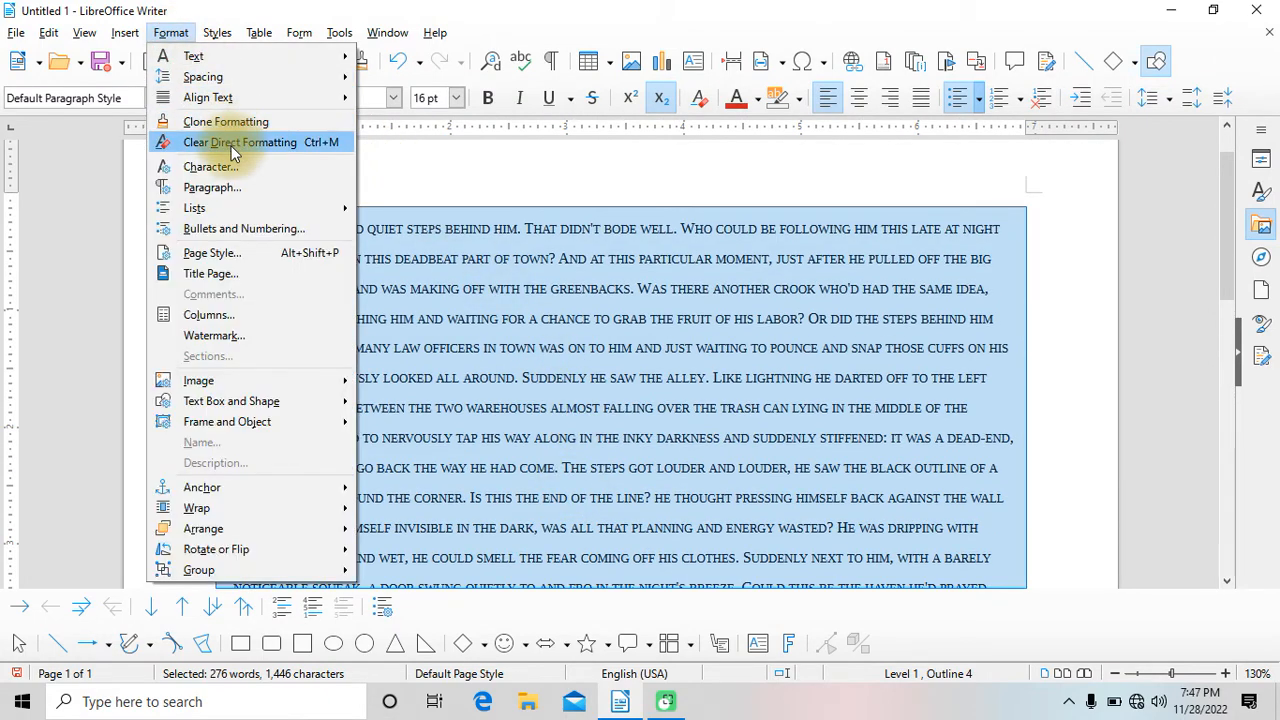
pyautogui.click(242, 186)
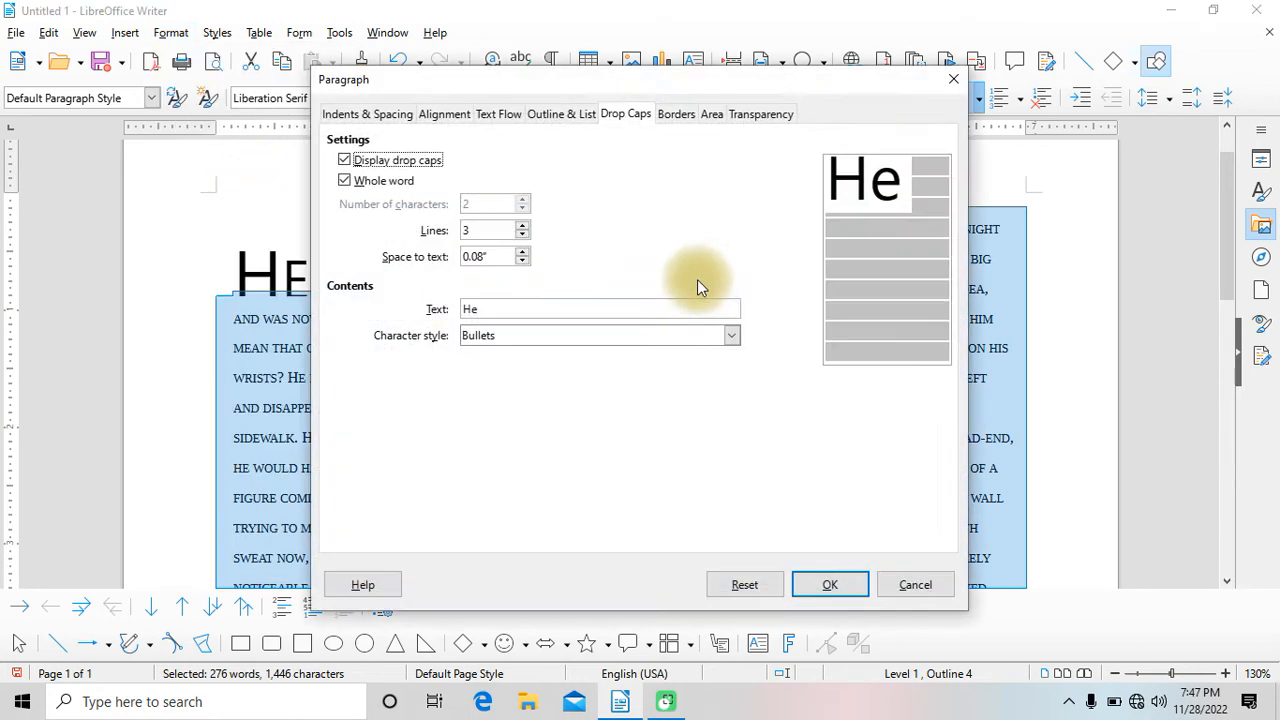
pyautogui.click(363, 162)
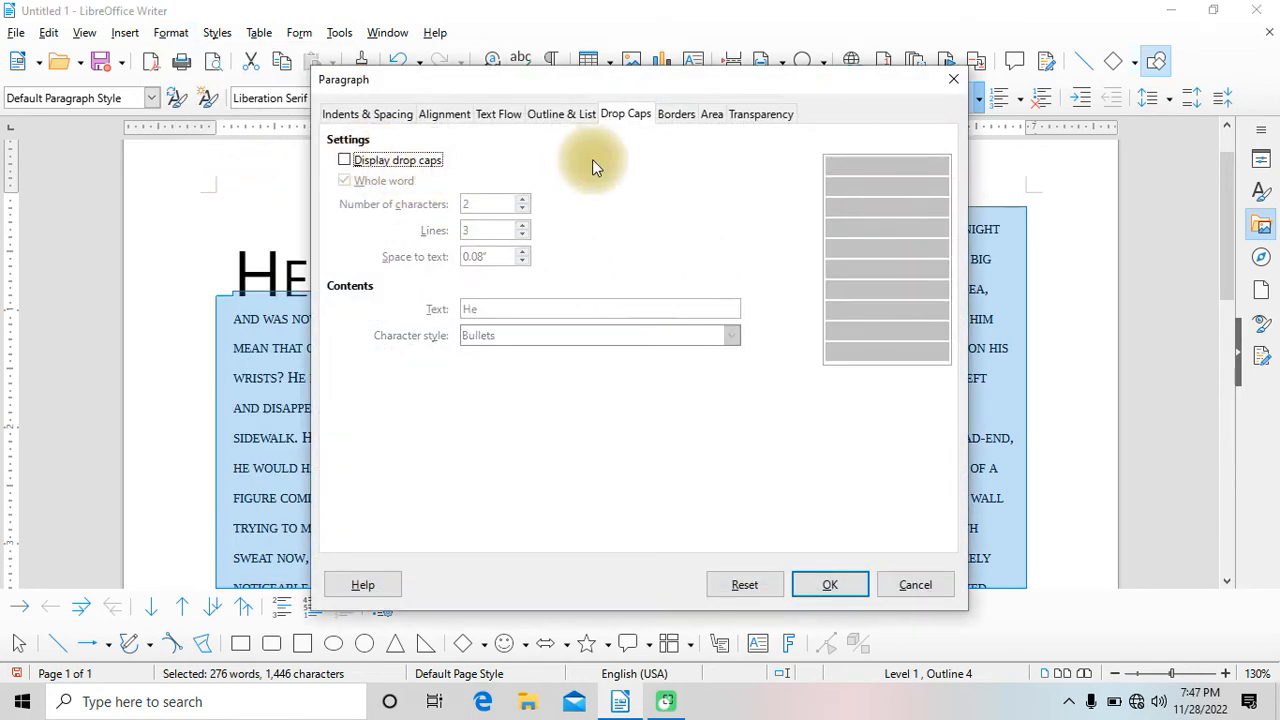
# Surround the whole text with a box border on all four sides, using a double line style in Red.
pyautogui.click(672, 115)
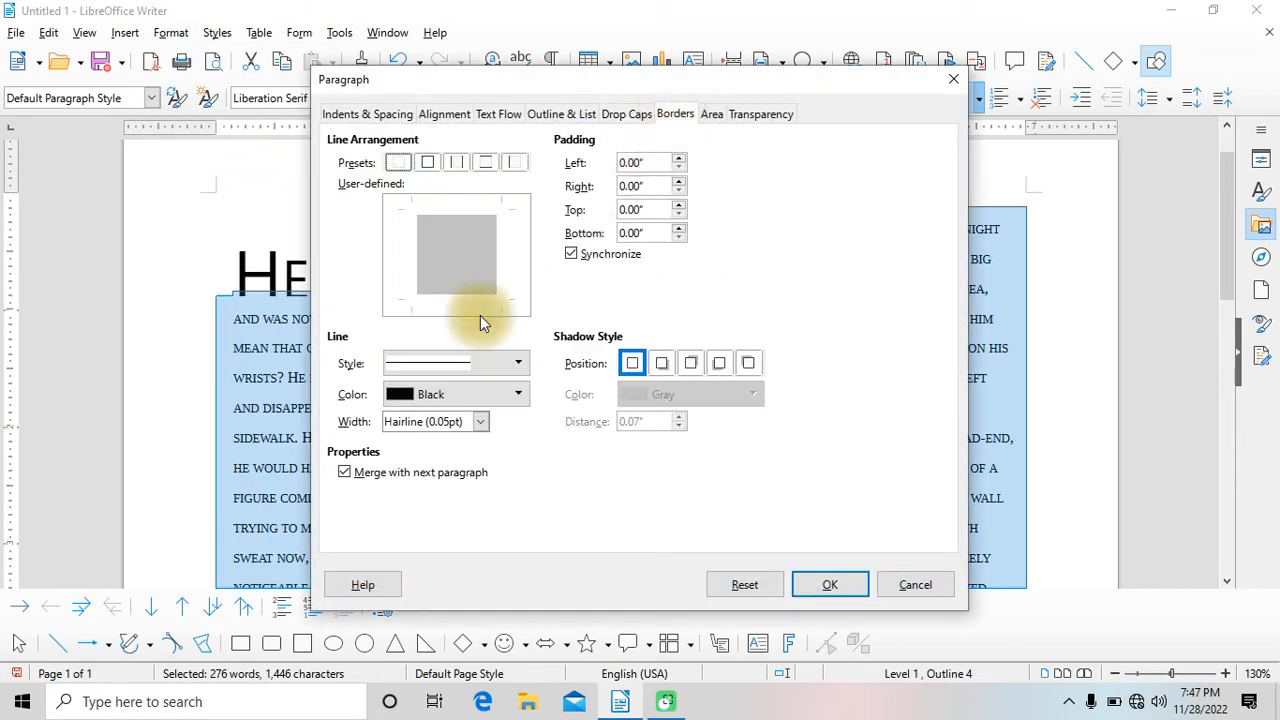
pyautogui.click(430, 163)
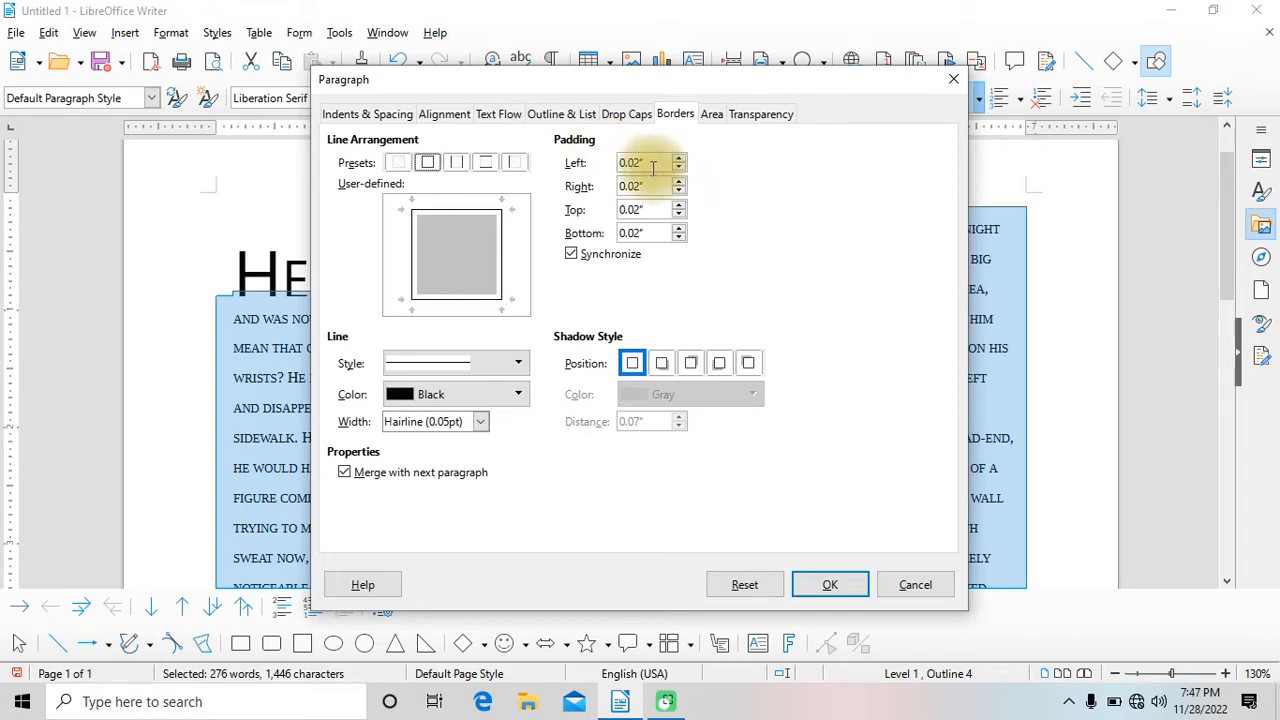
pyautogui.click(519, 366)
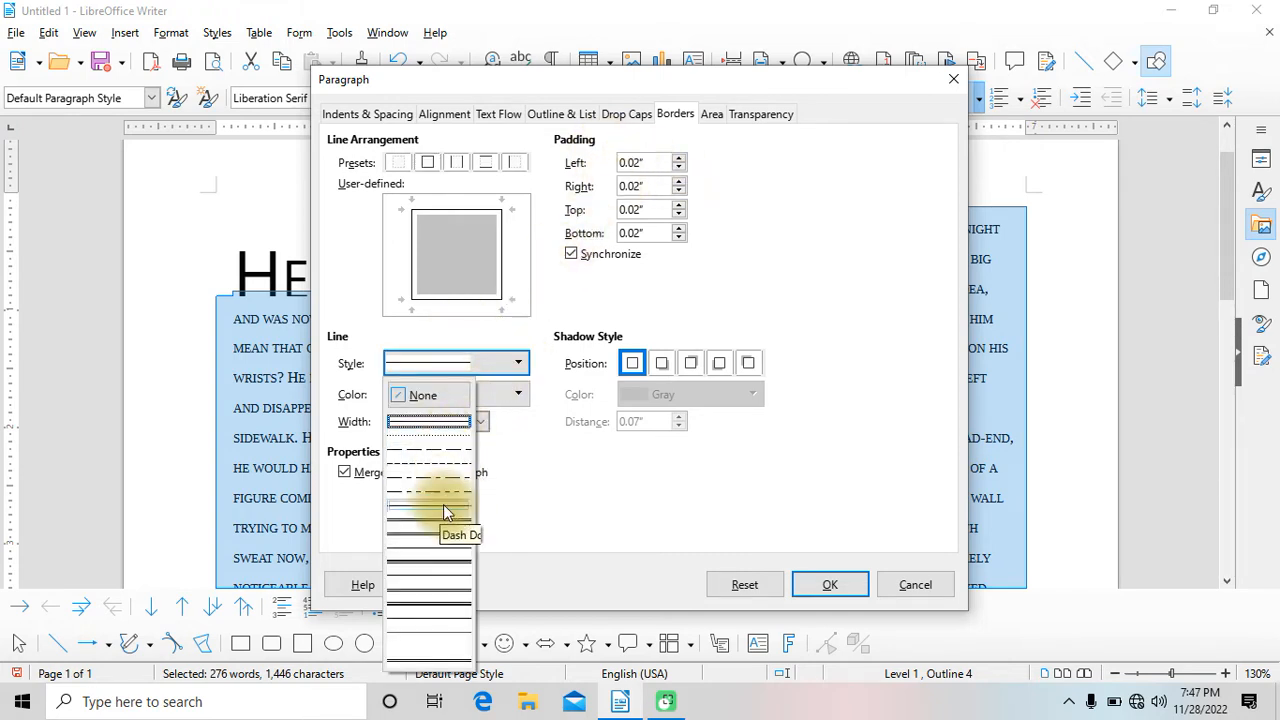
pyautogui.click(448, 538)
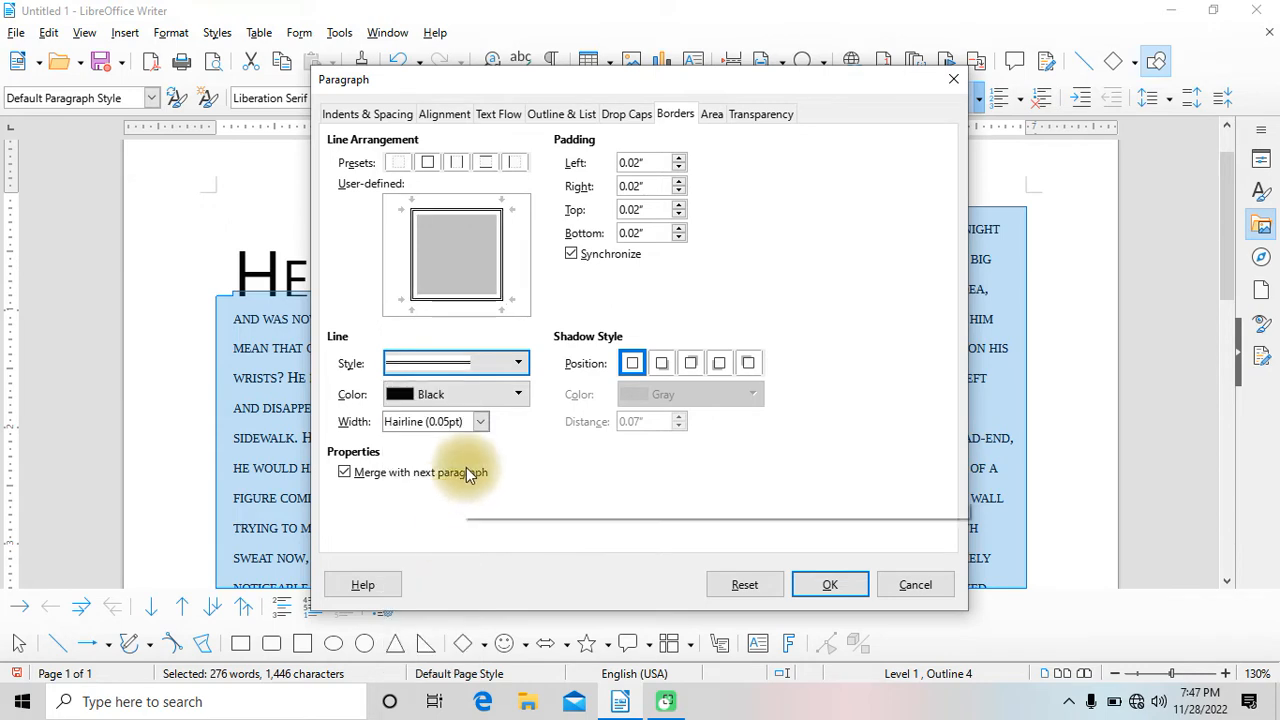
pyautogui.click(519, 394)
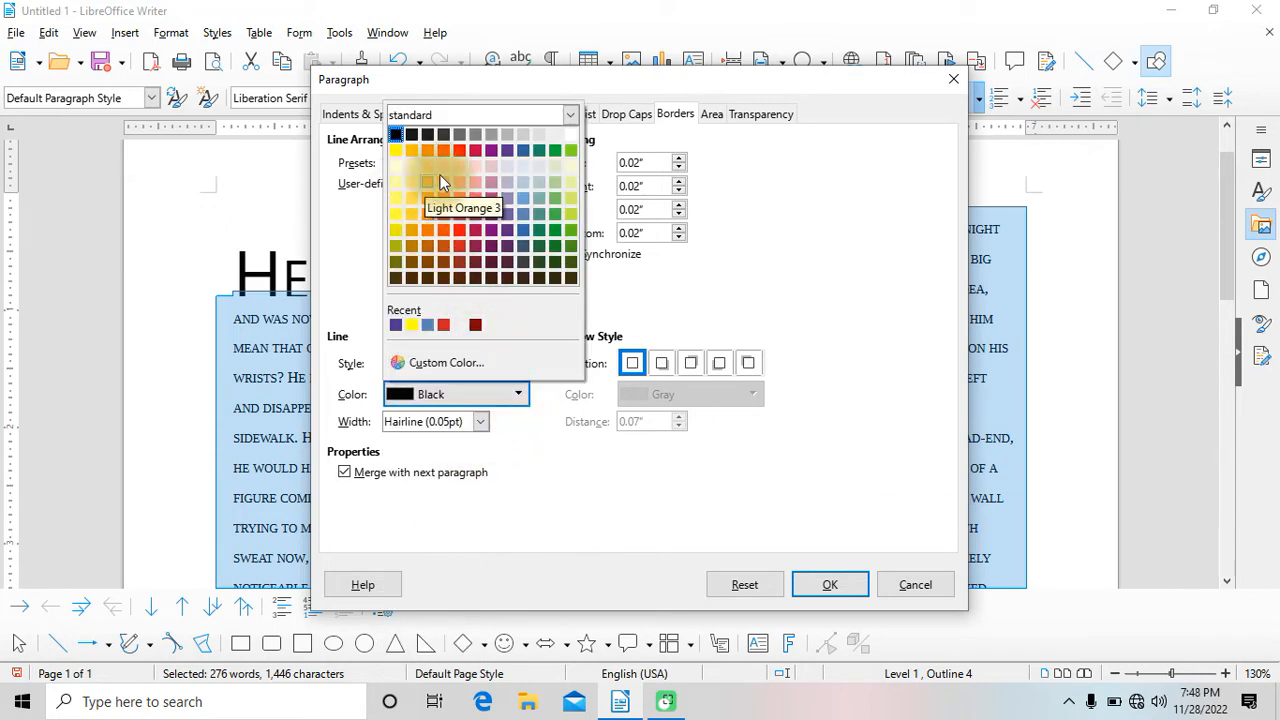
pyautogui.click(459, 150)
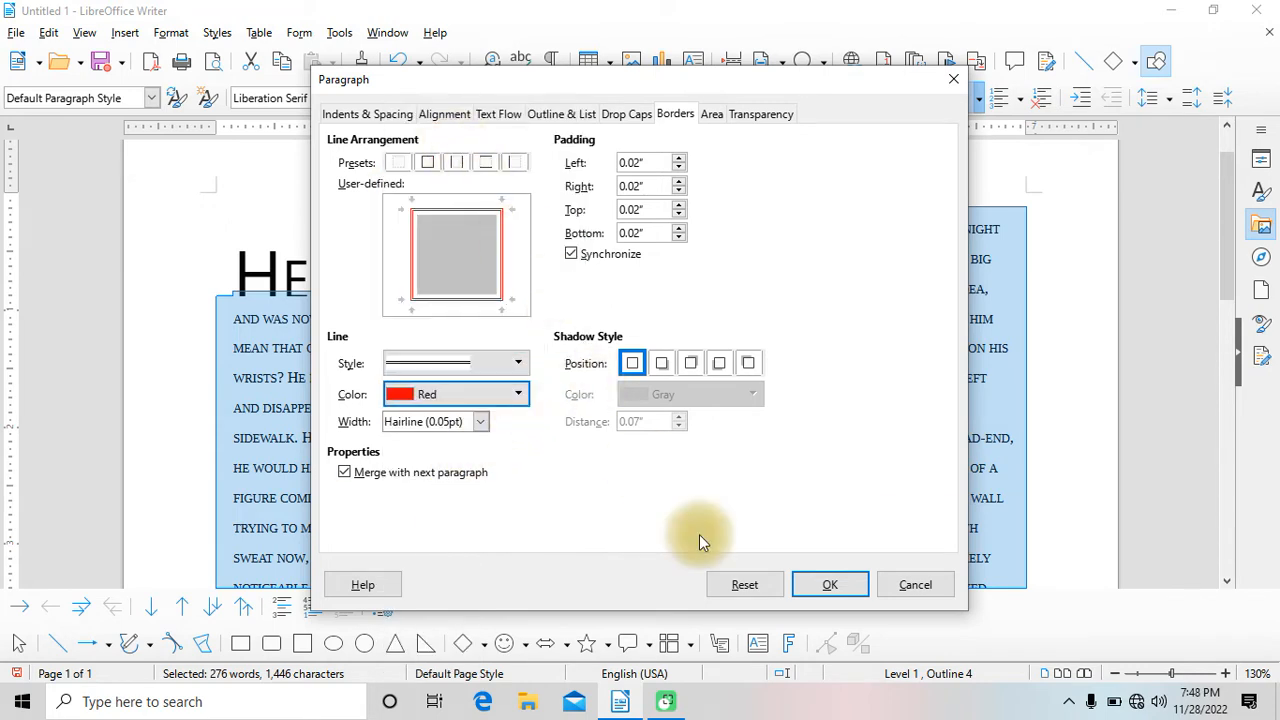
pyautogui.click(822, 583)
# Inspect the border around the text, from the list lines at its end back to the opening paragraph.
pyautogui.click(696, 500)
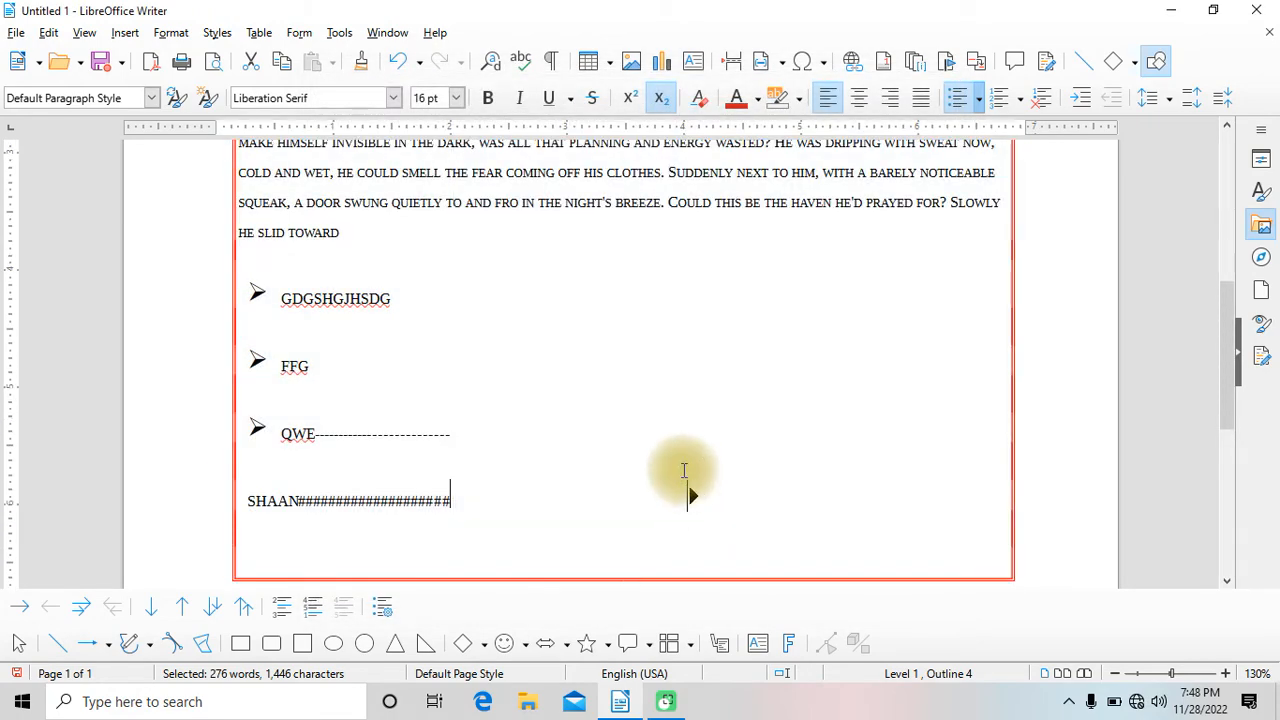
pyautogui.scroll(5, 686, 491)
pyautogui.click(645, 455)
pyautogui.scroll(-10, 680, 430)
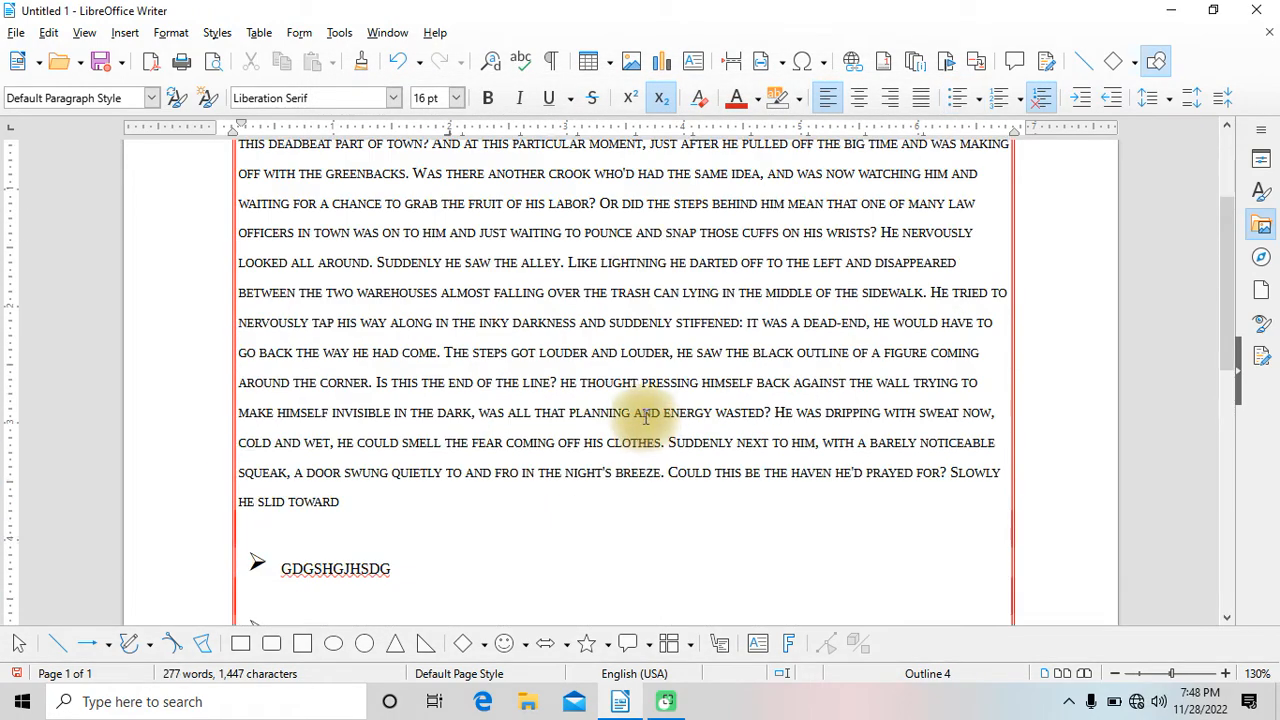
pyautogui.click(442, 476)
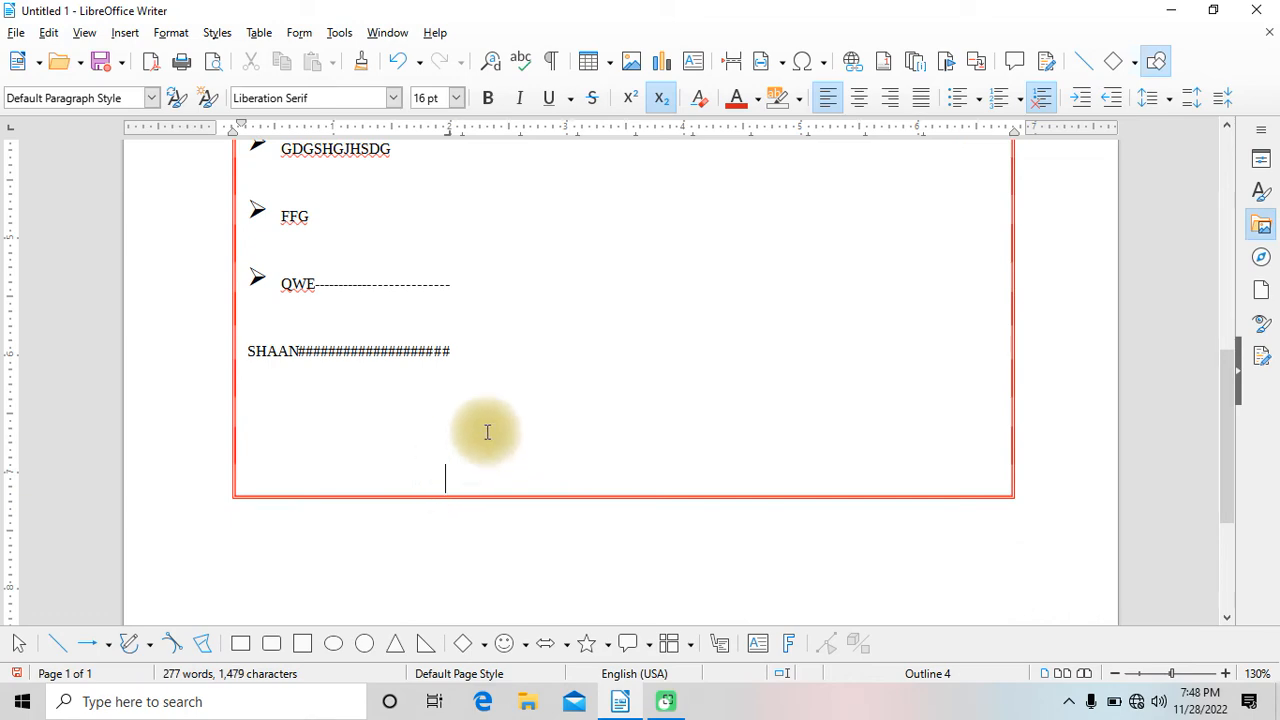
pyautogui.scroll(7, 551, 400)
pyautogui.scroll(2, 552, 398)
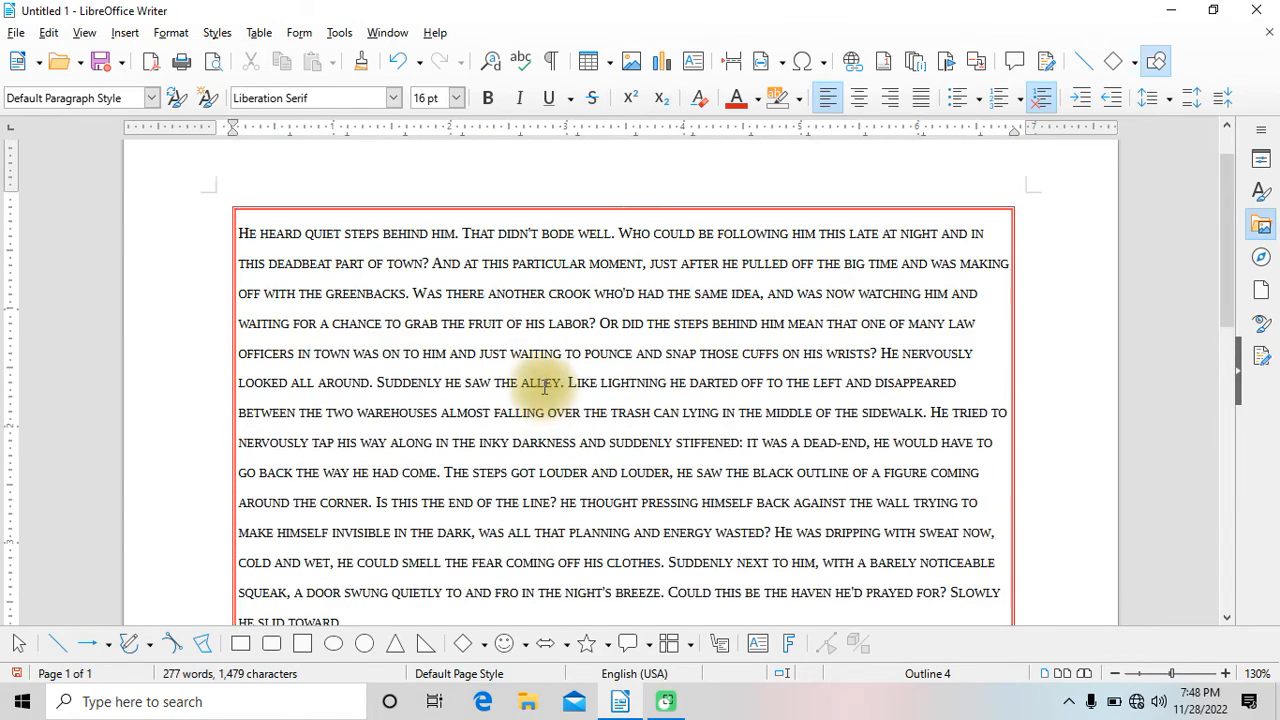
# Fill the area of the empty last paragraph with a pale orange color.
pyautogui.click(171, 32)
pyautogui.click(215, 190)
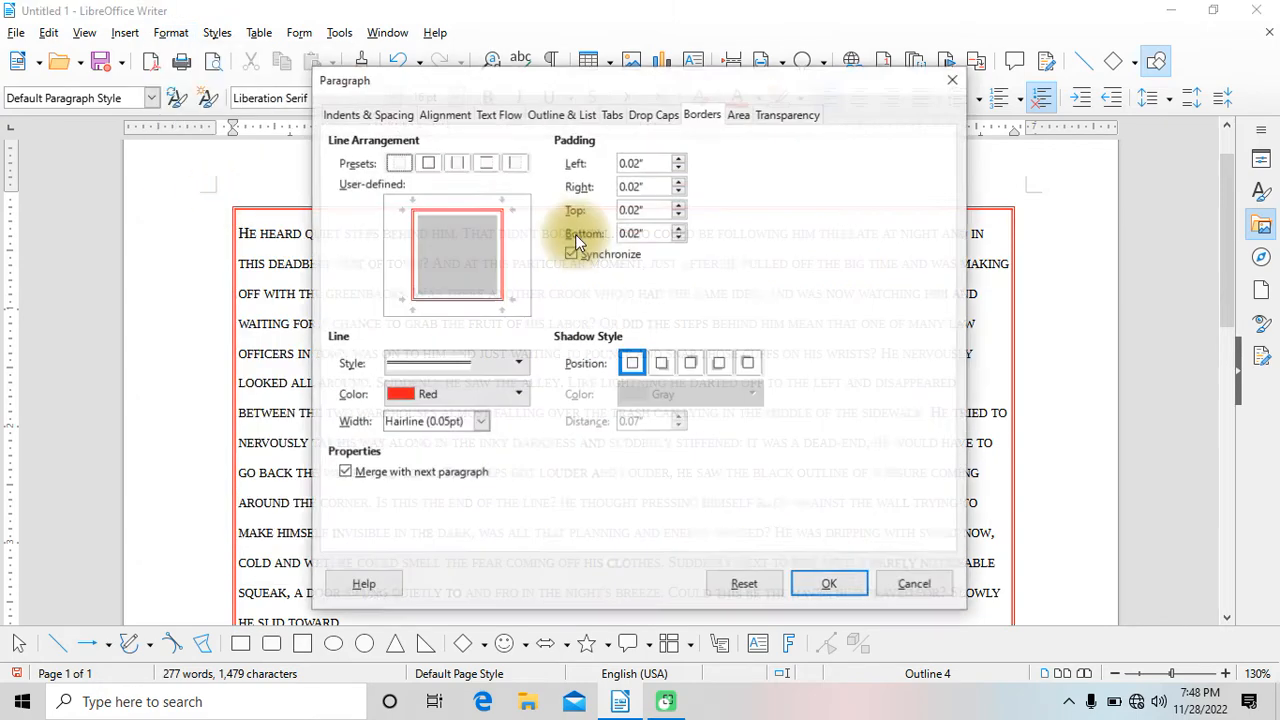
pyautogui.click(741, 114)
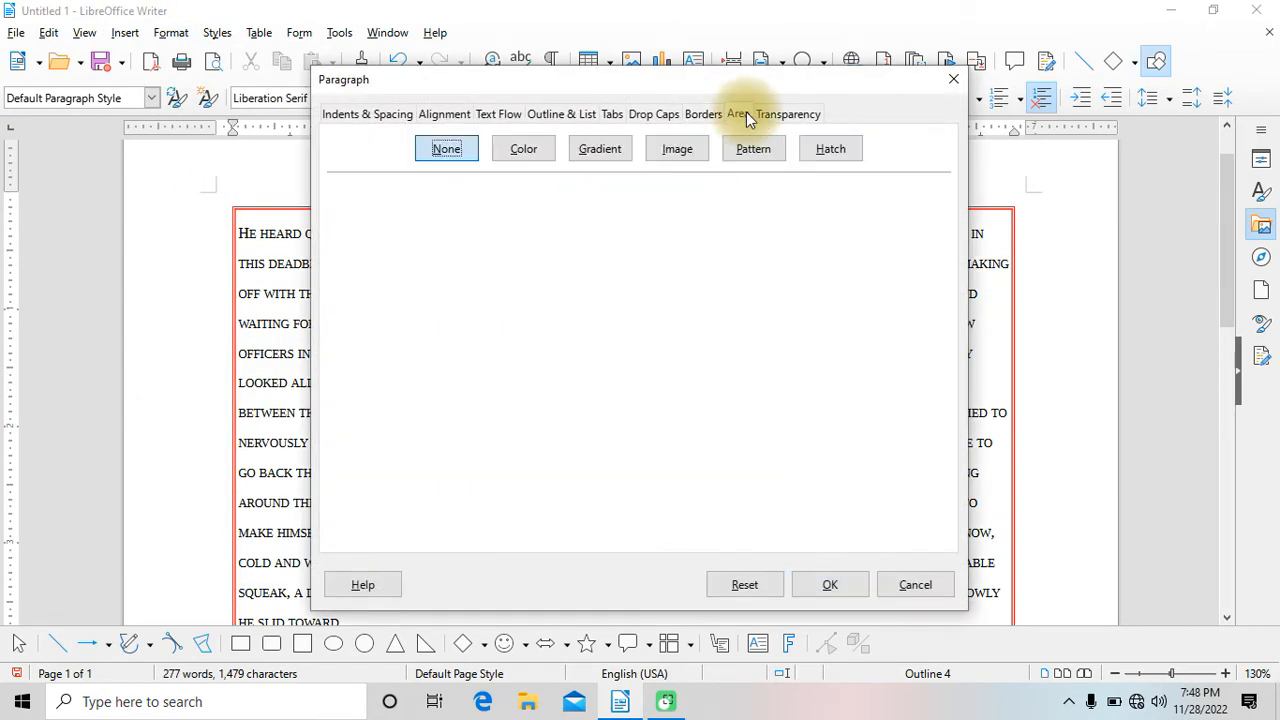
pyautogui.click(508, 155)
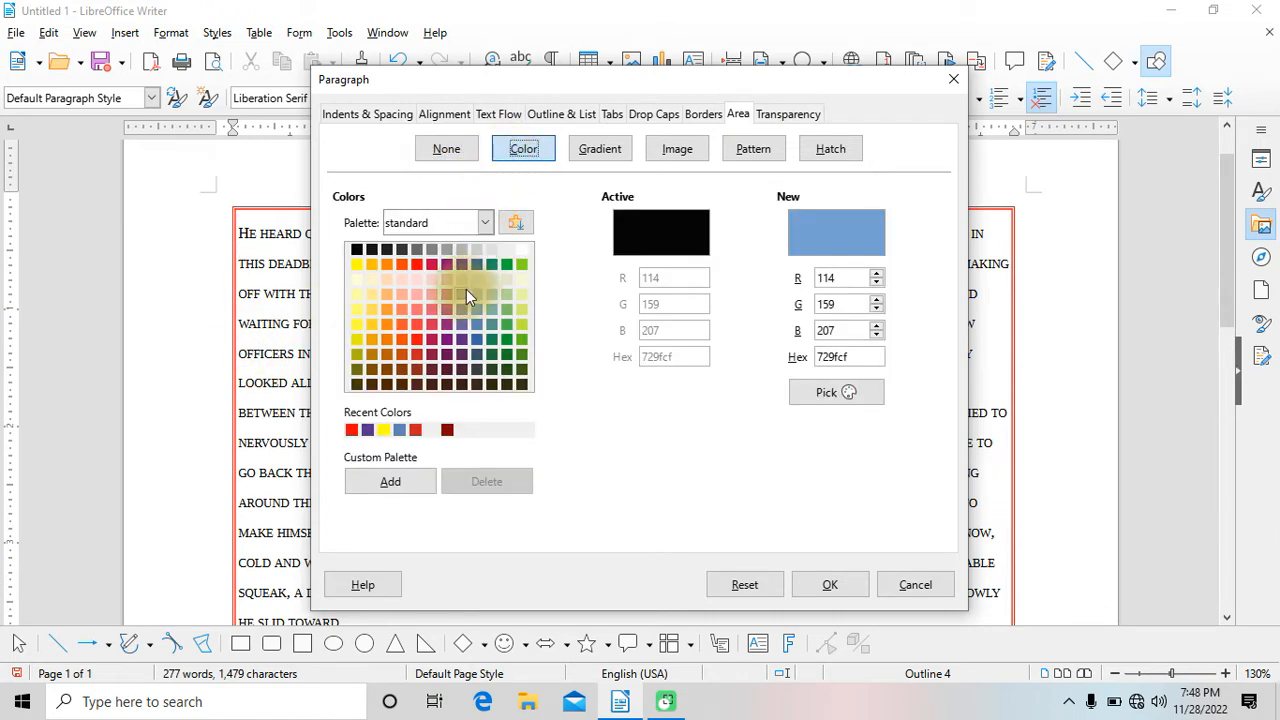
pyautogui.click(385, 281)
pyautogui.click(818, 588)
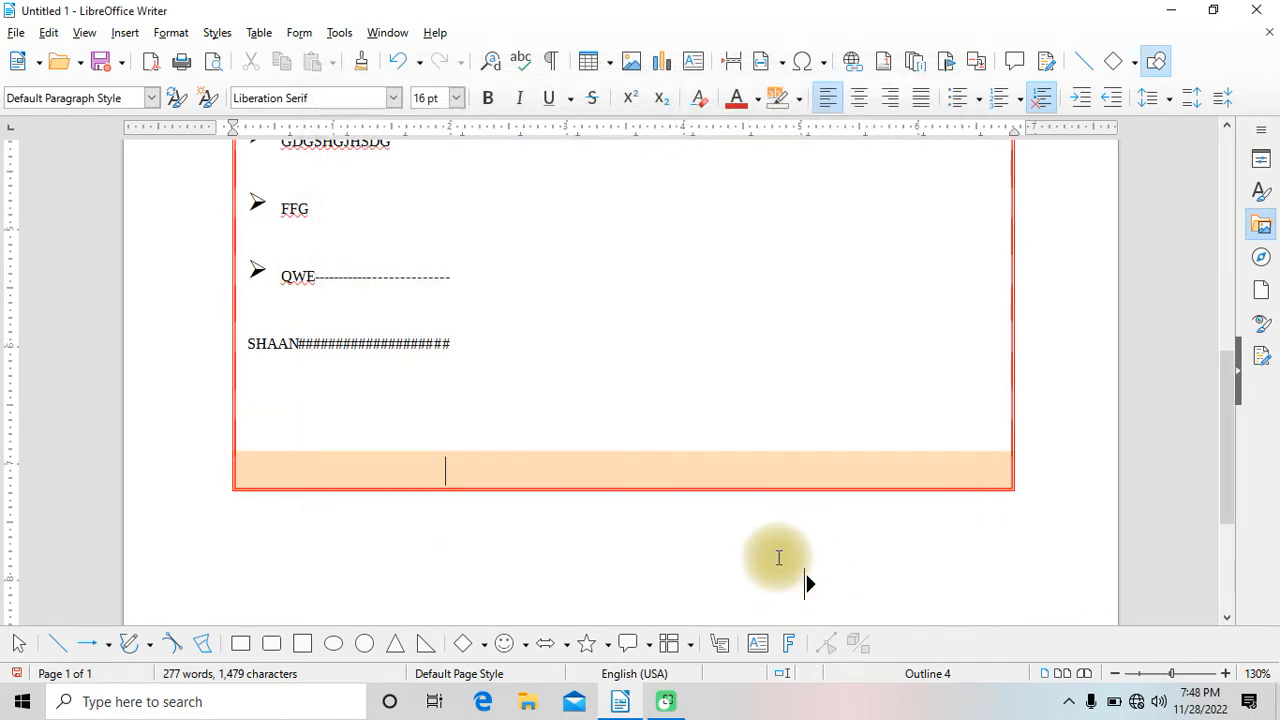
pyautogui.scroll(10, 709, 514)
pyautogui.scroll(-10, 705, 503)
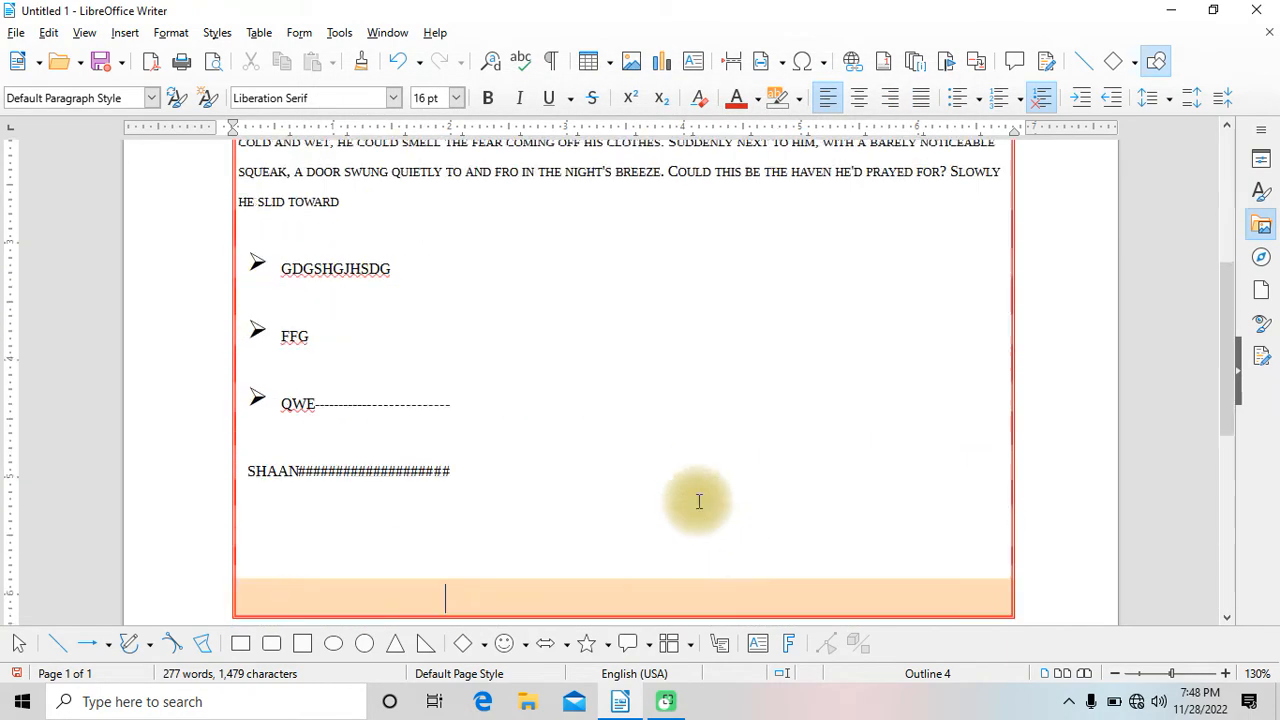
# Select the whole text and fill its paragraph area with the pale pink color ffd8ce.
pyautogui.click(463, 408)
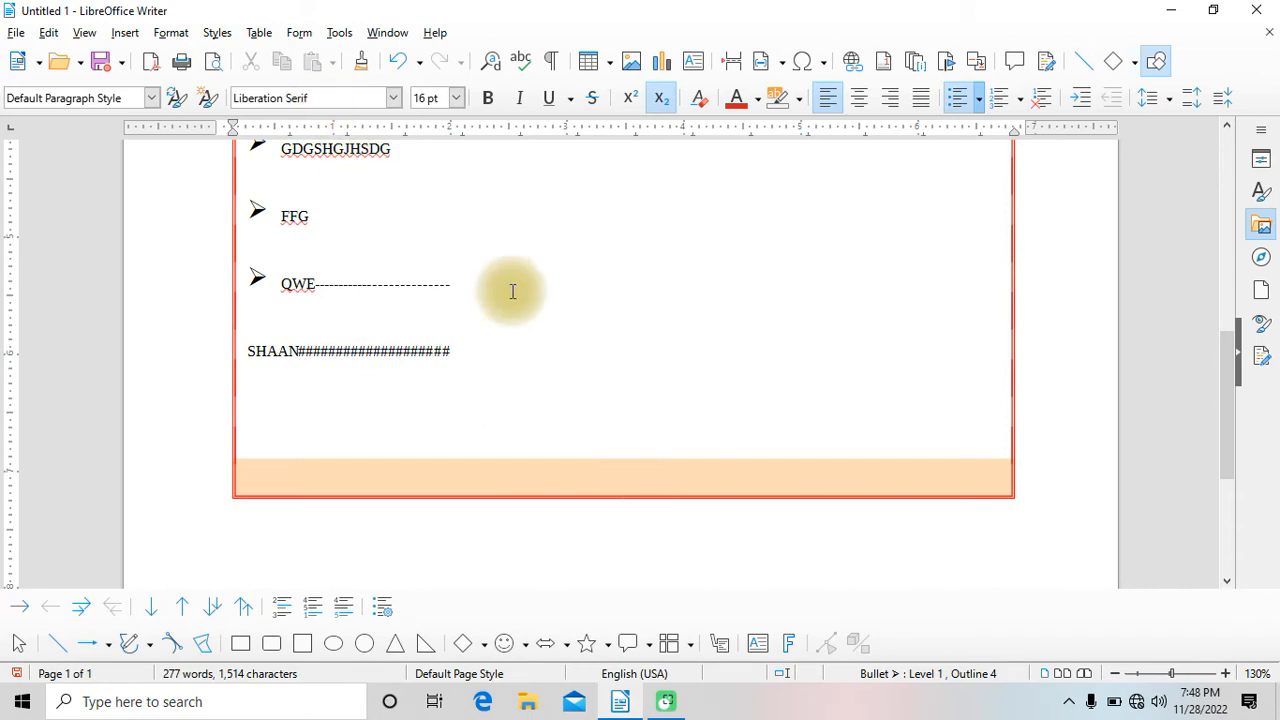
pyautogui.hotkey('ctrl', 'a')
pyautogui.click(171, 32)
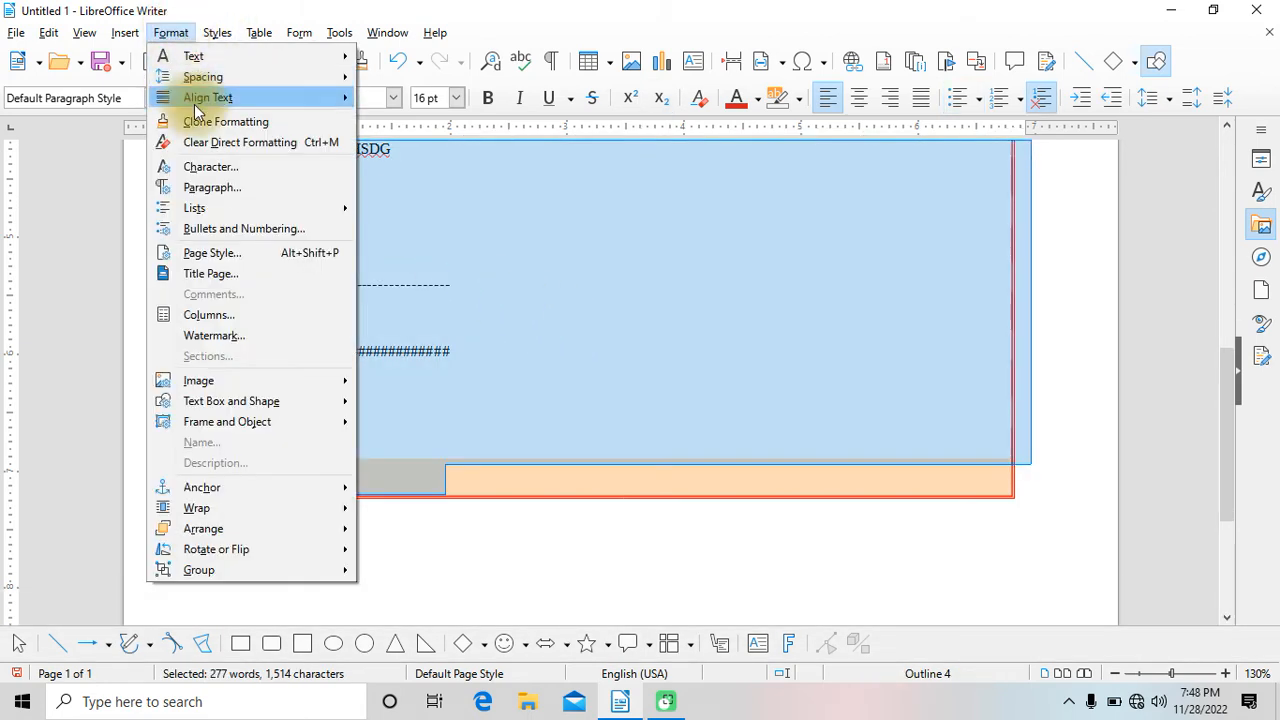
pyautogui.click(219, 188)
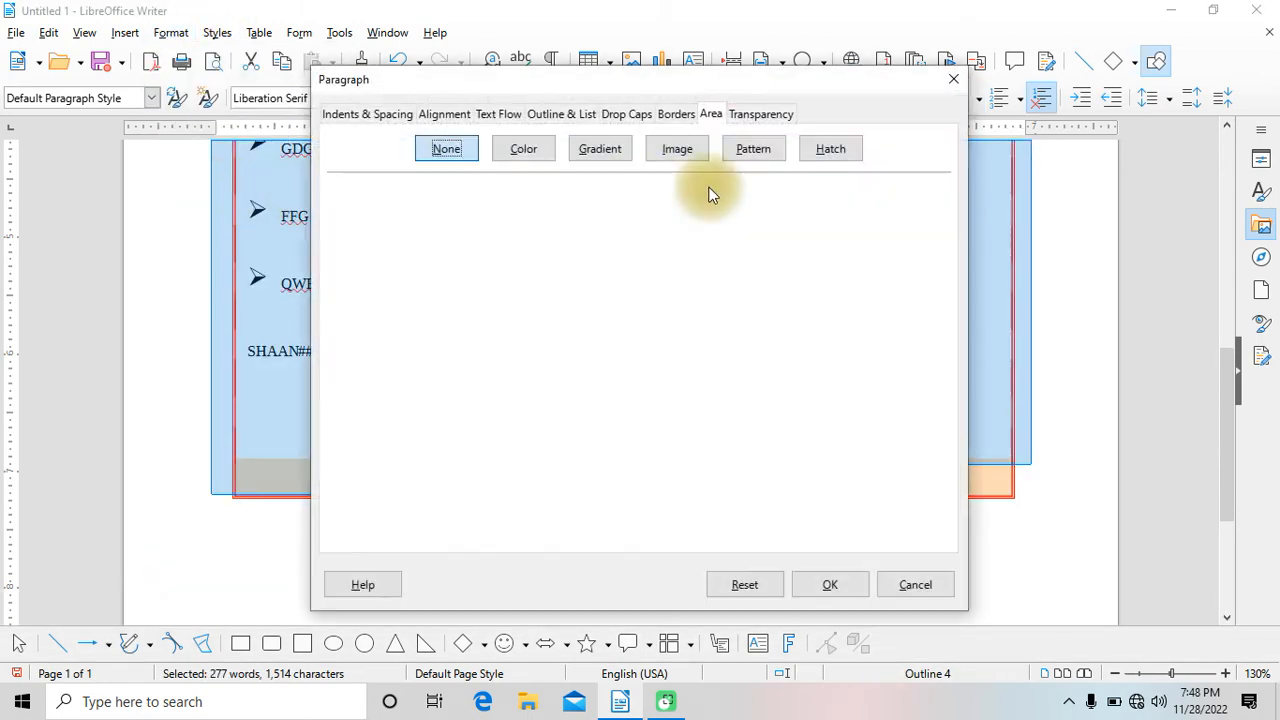
pyautogui.click(521, 146)
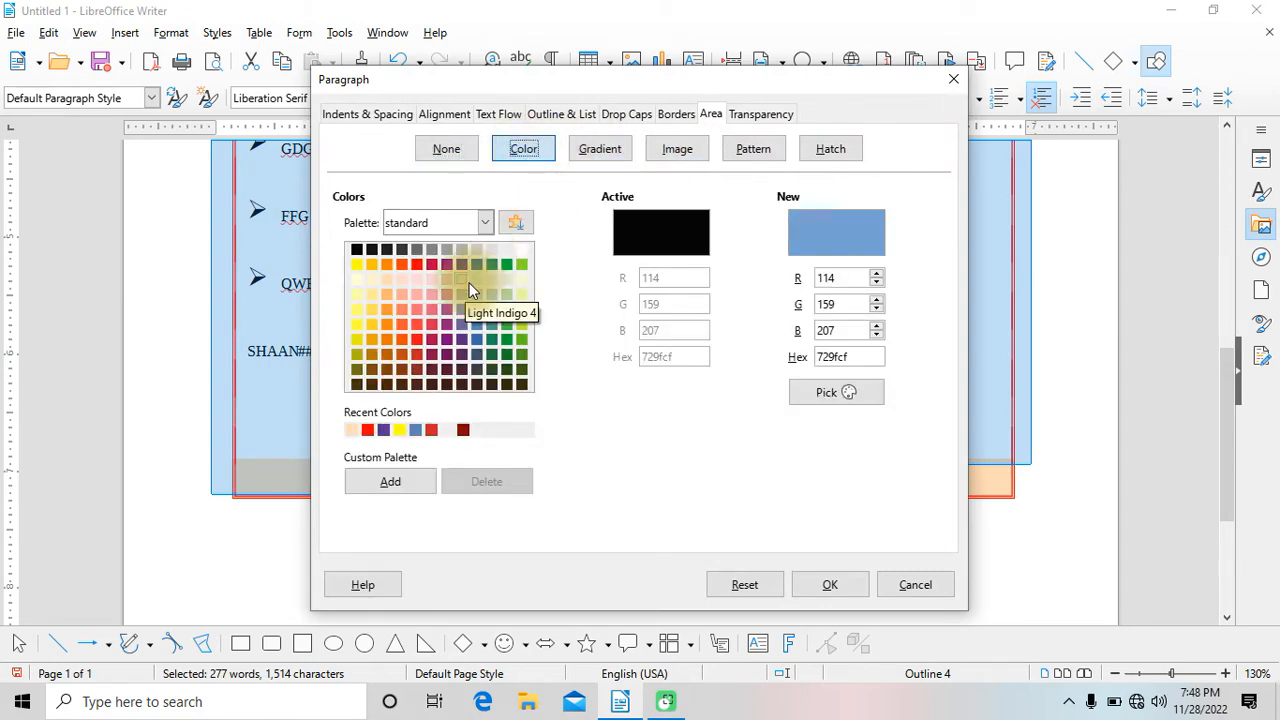
pyautogui.click(401, 279)
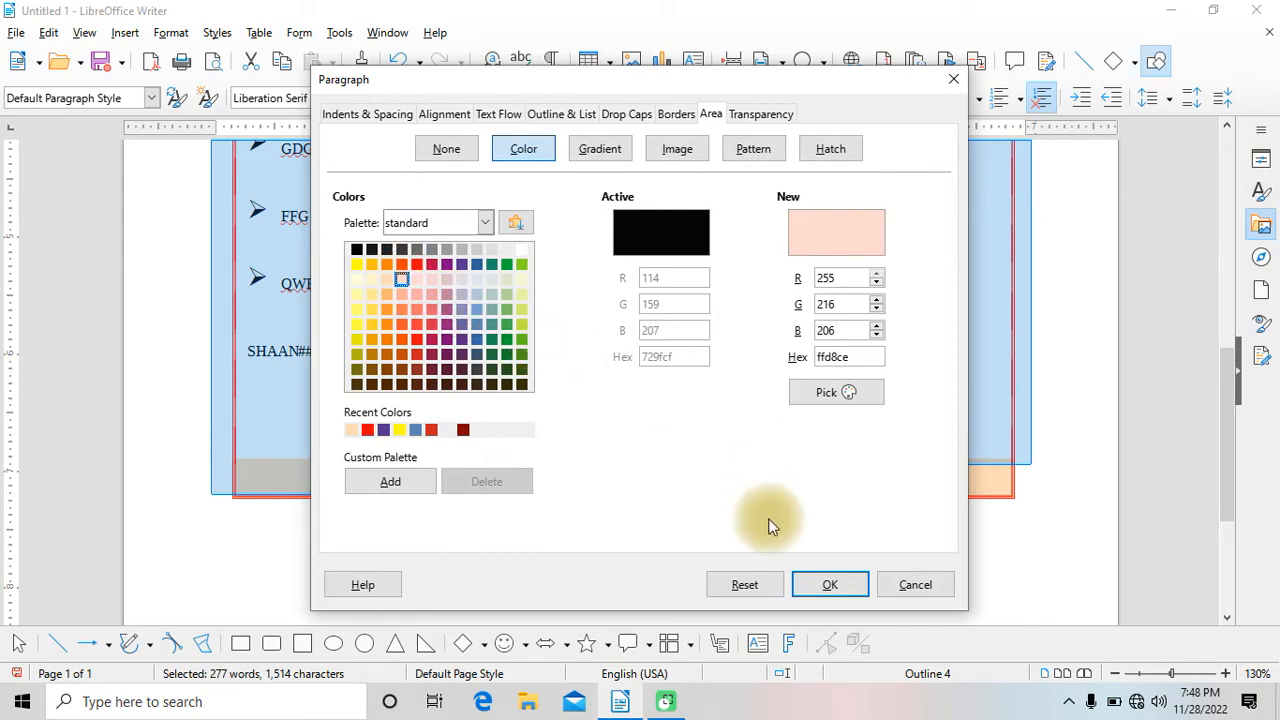
pyautogui.click(812, 586)
pyautogui.scroll(3, 760, 520)
pyautogui.click(690, 443)
pyautogui.scroll(5, 671, 429)
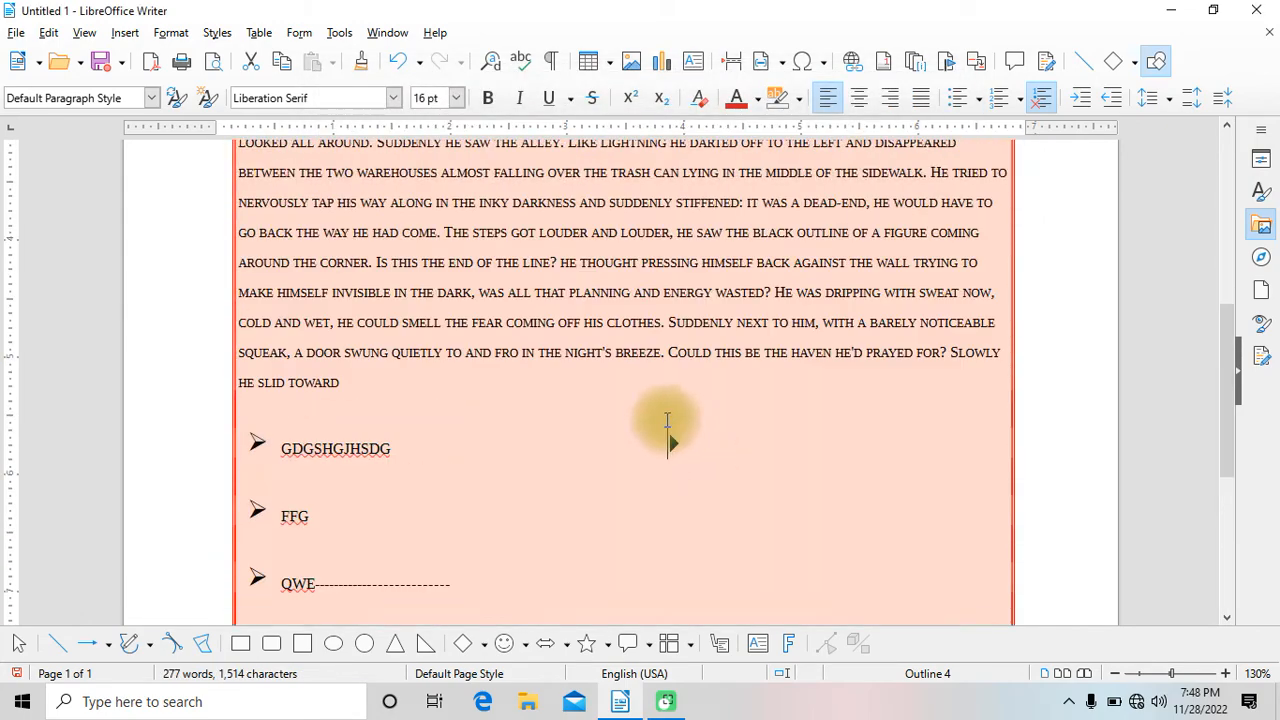
pyautogui.scroll(-3, 667, 420)
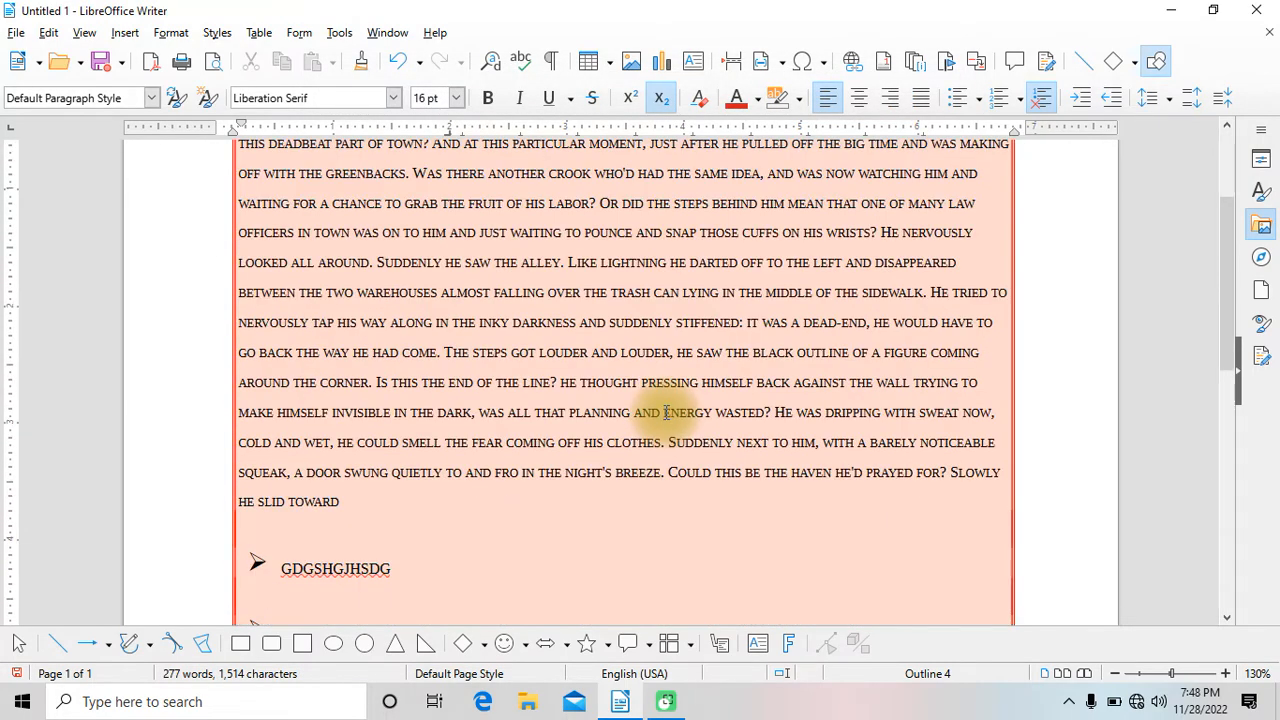
# Switch the whole text's area fill to the dark green and white gradient preset and set its type to Quadratic.
pyautogui.hotkey('ctrl', 'a')
pyautogui.click(171, 33)
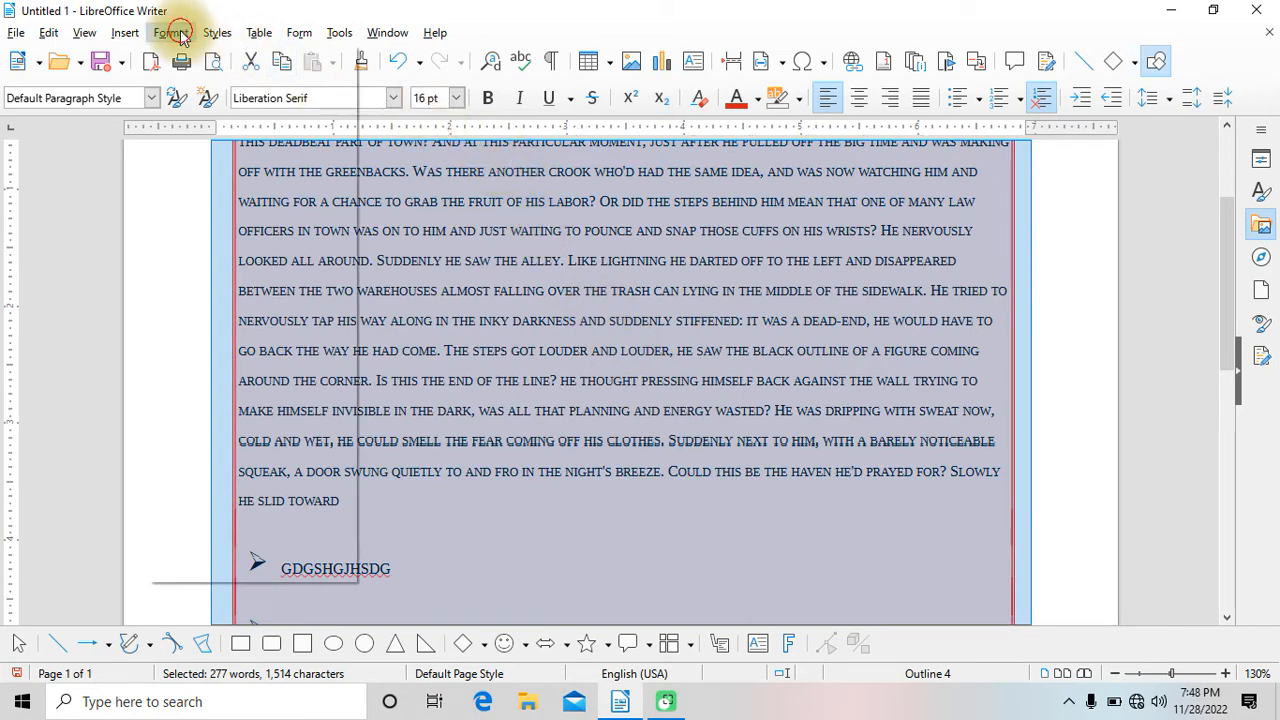
pyautogui.click(236, 191)
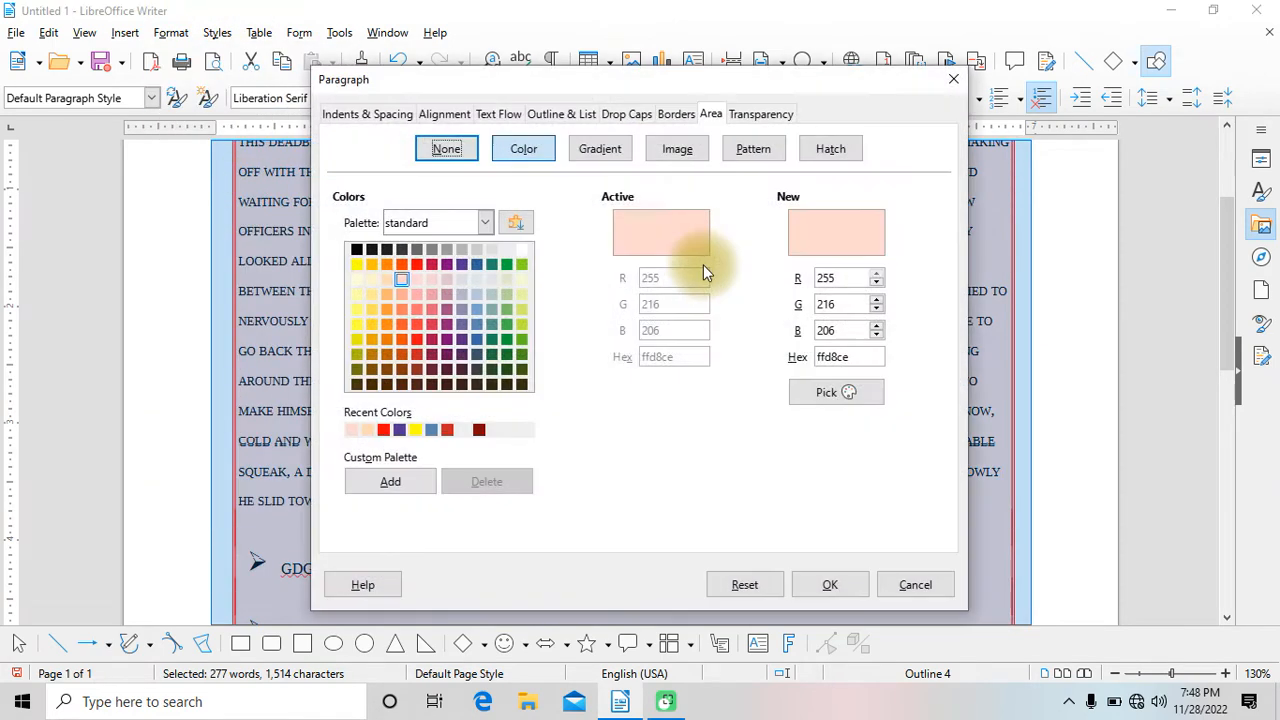
pyautogui.click(578, 153)
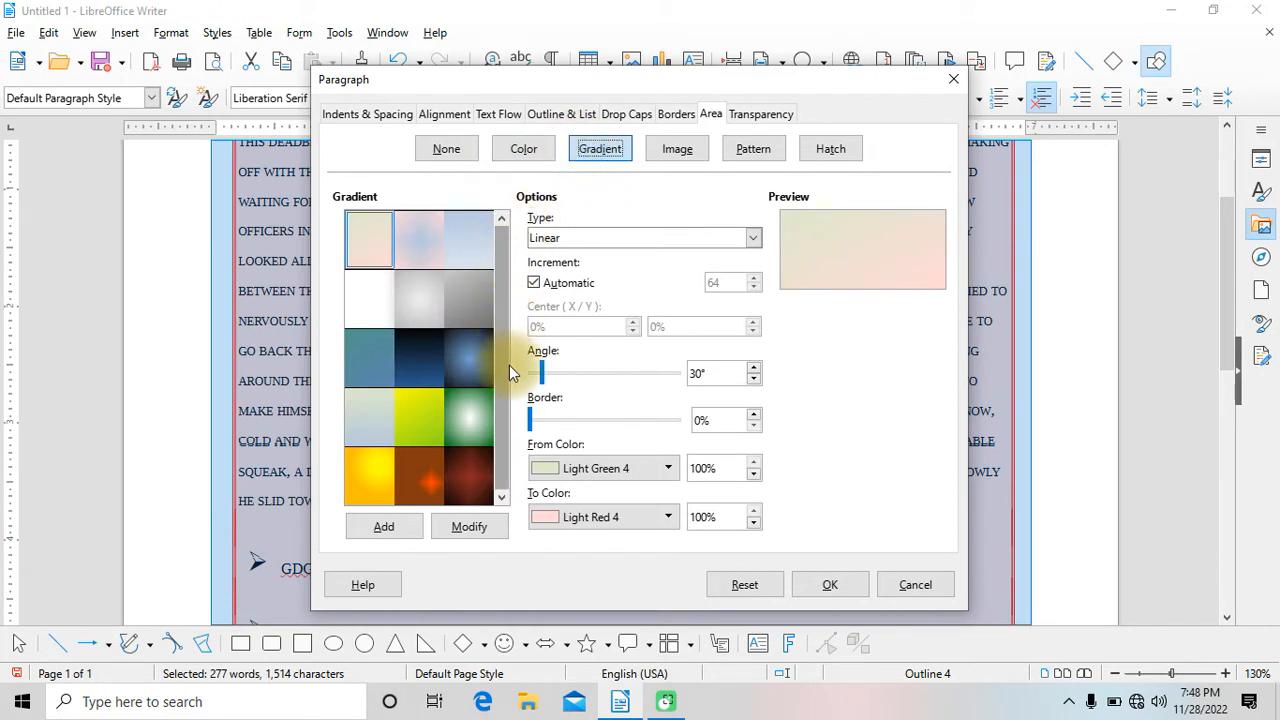
pyautogui.click(467, 410)
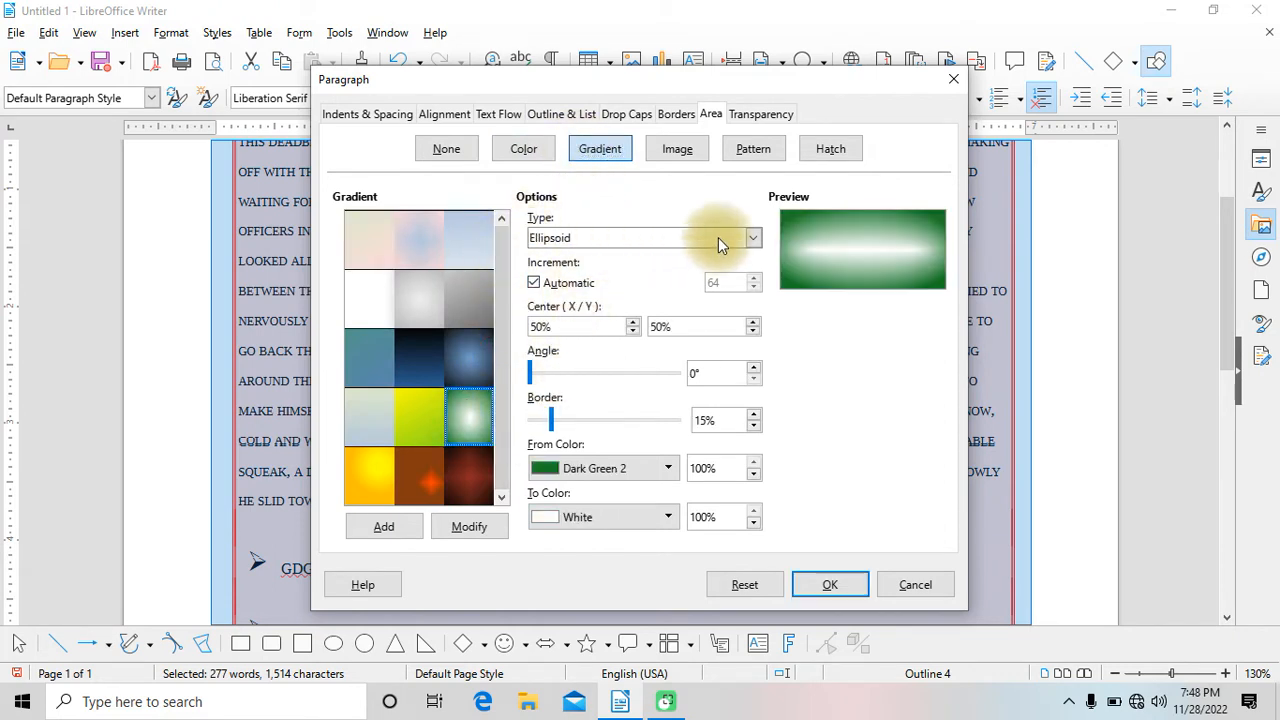
pyautogui.click(752, 240)
pyautogui.click(688, 272)
pyautogui.click(755, 238)
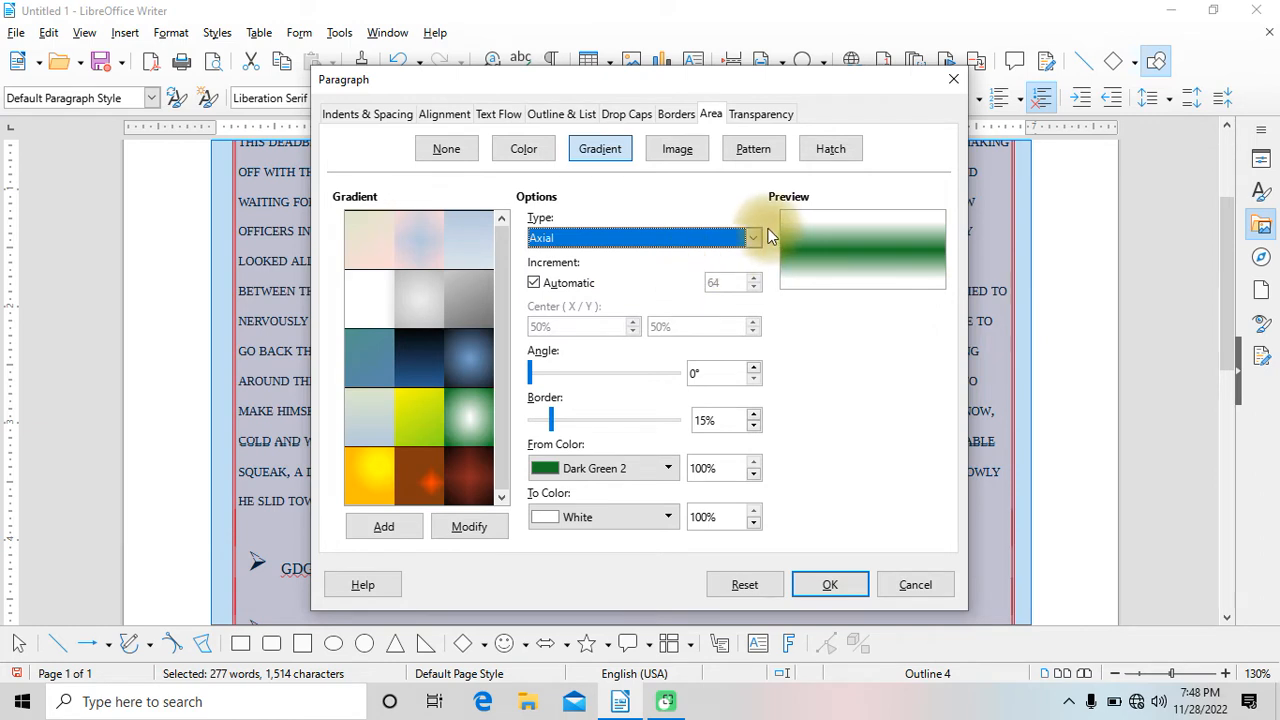
pyautogui.click(683, 288)
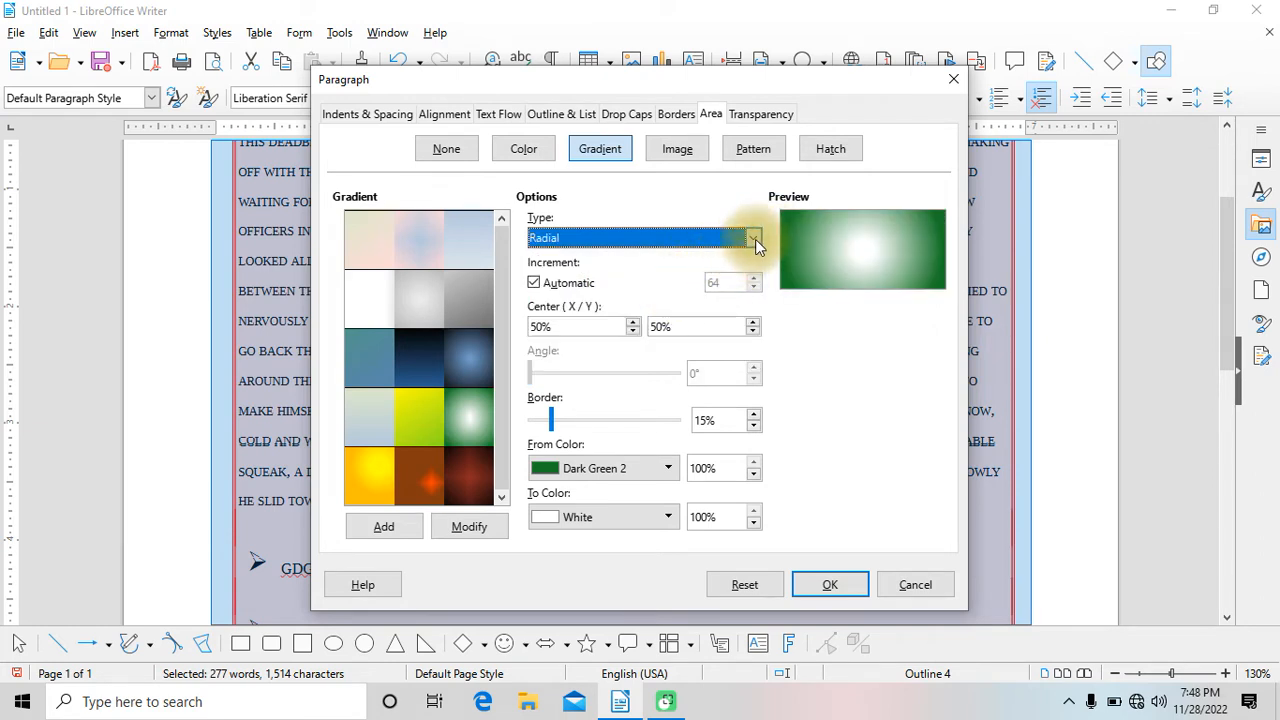
pyautogui.click(755, 239)
pyautogui.click(694, 319)
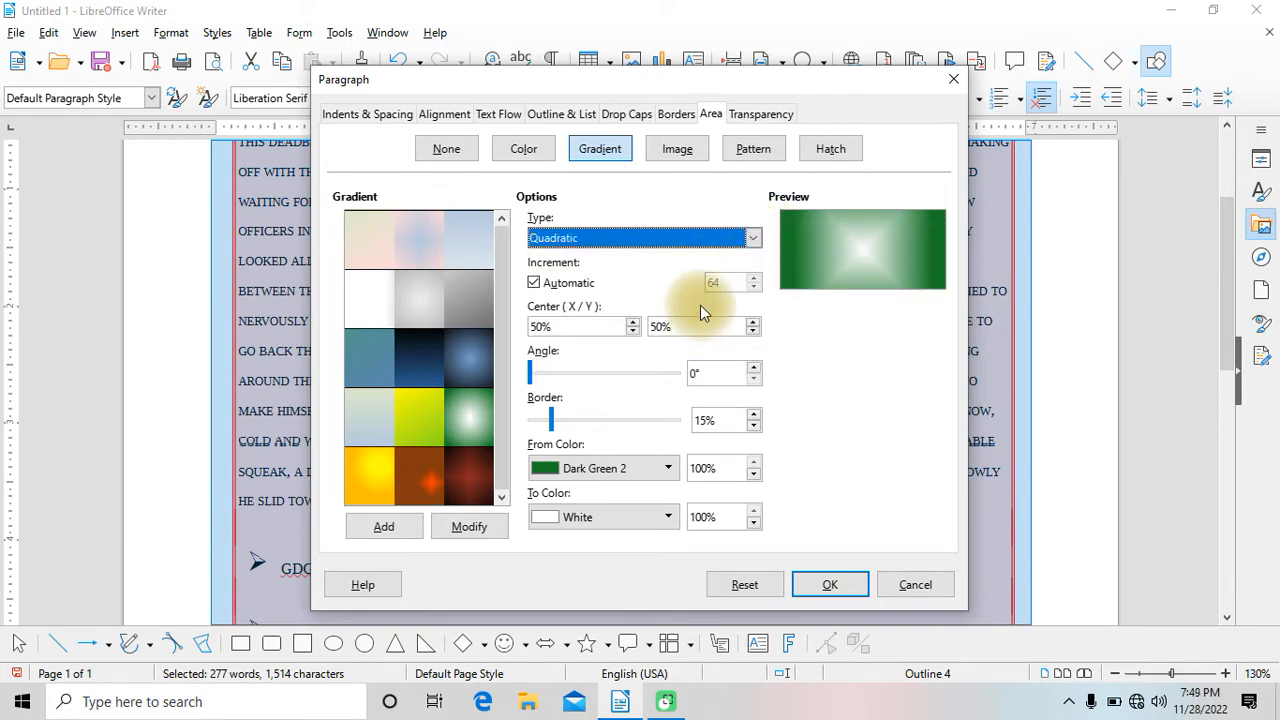
# Set the gradient's horizontal center to 45%, its angle to 128° and its border to 46%.
pyautogui.click(633, 322)
pyautogui.click(633, 322)
pyautogui.click(633, 331)
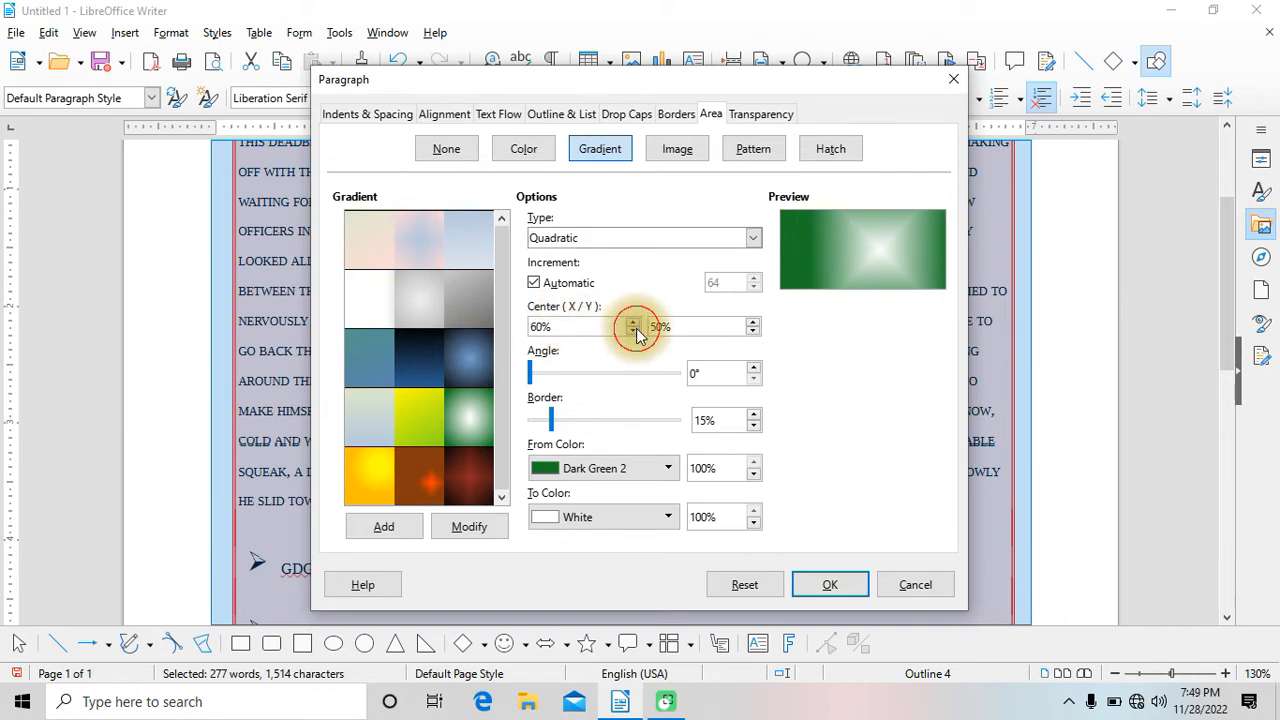
pyautogui.click(633, 331)
pyautogui.click(633, 331)
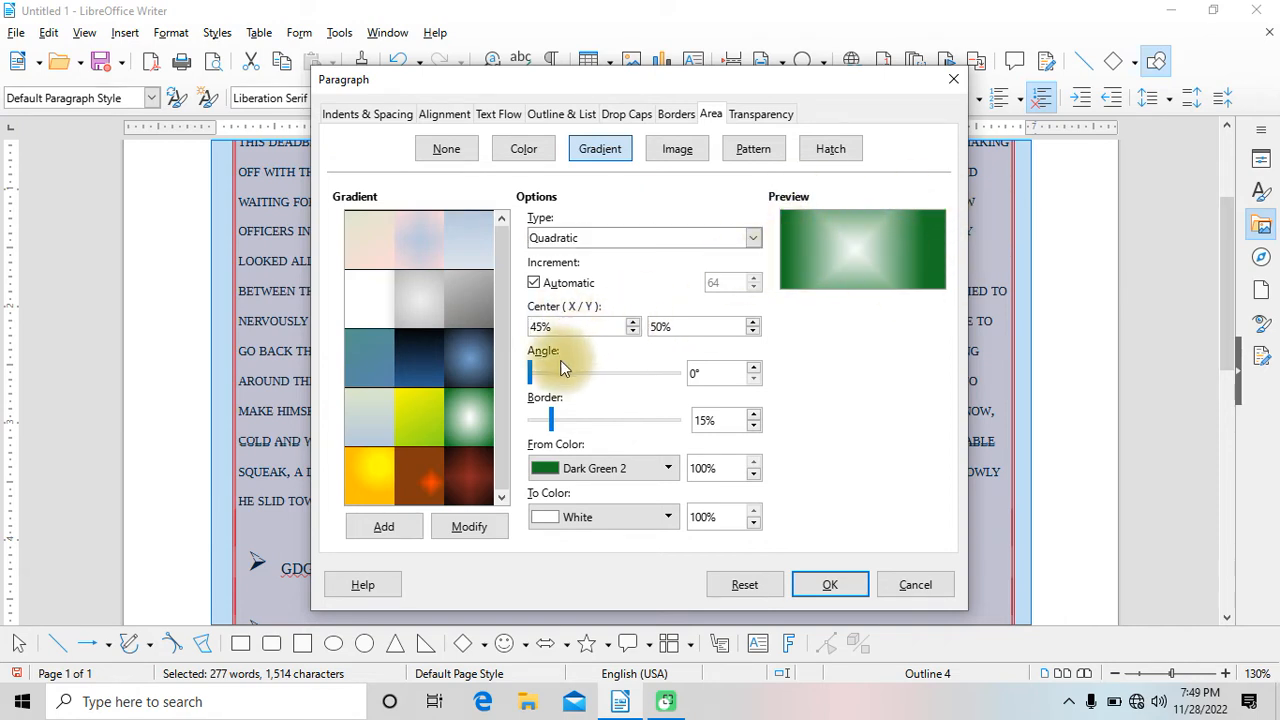
pyautogui.moveTo(534, 372); pyautogui.dragTo(585, 381)
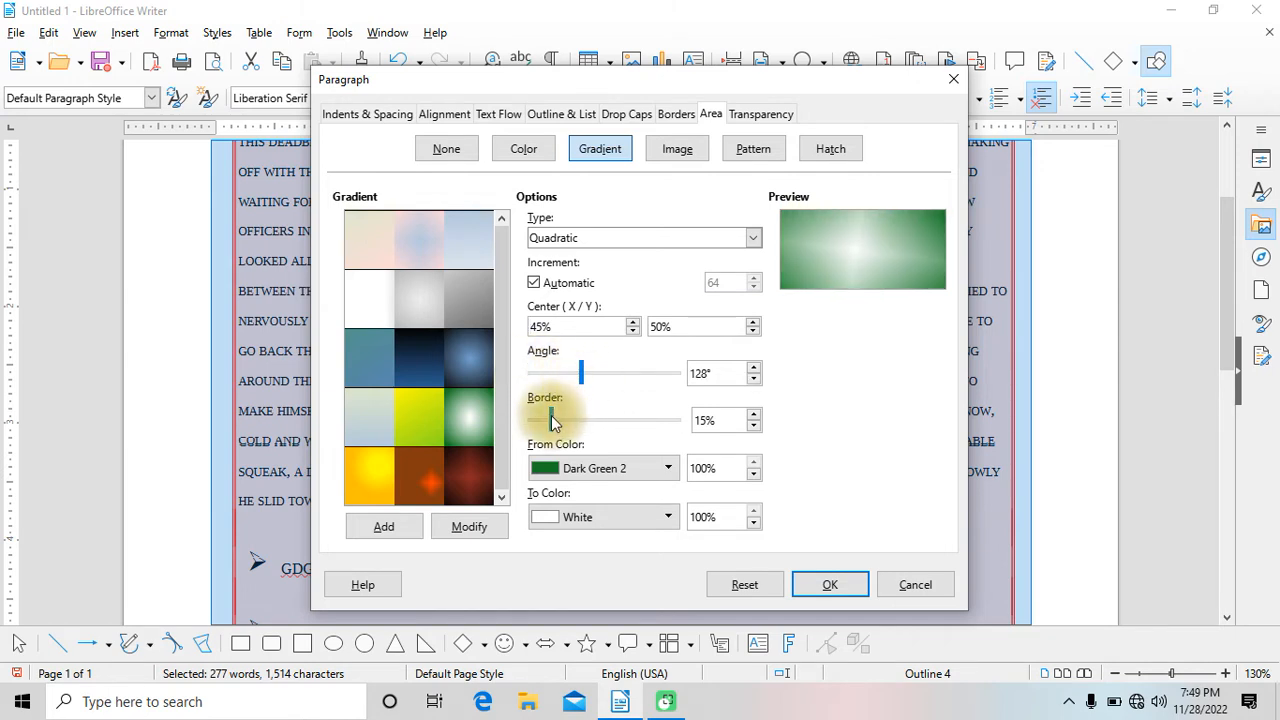
pyautogui.moveTo(551, 420); pyautogui.dragTo(593, 430)
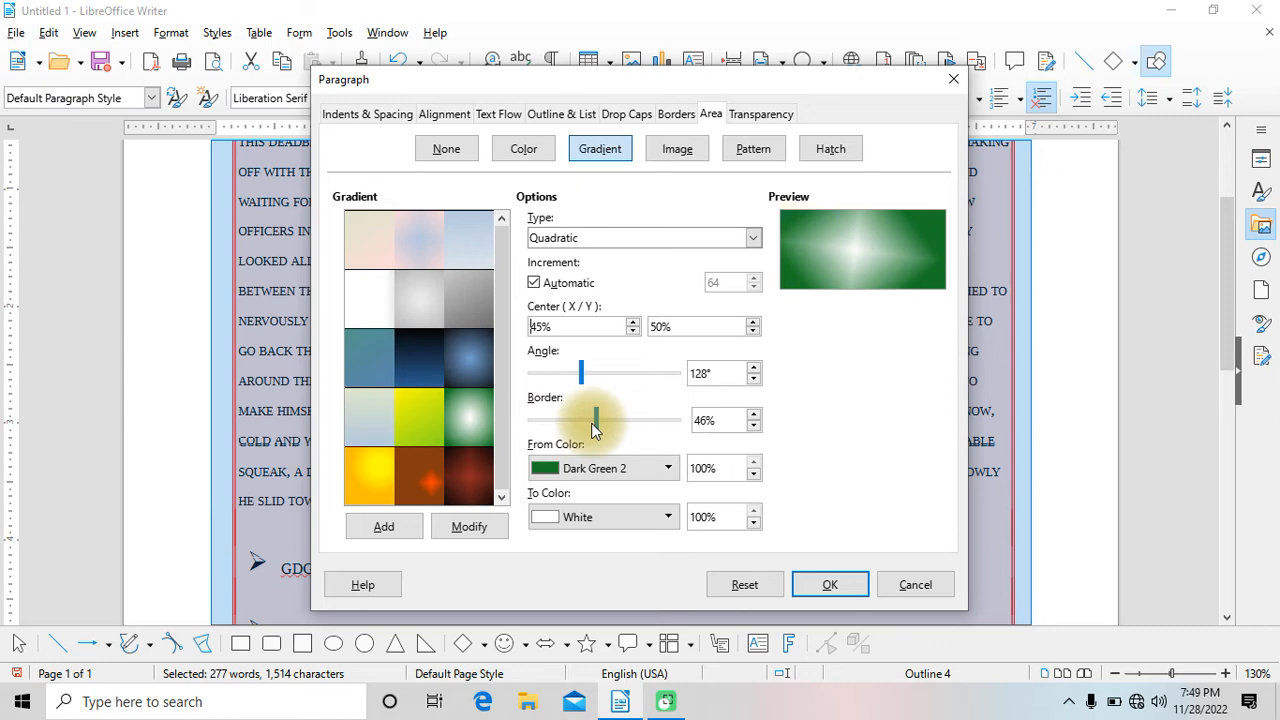
# Change the gradient's colors to run from Yellow to Purple and apply the fill to the whole text.
pyautogui.click(617, 472)
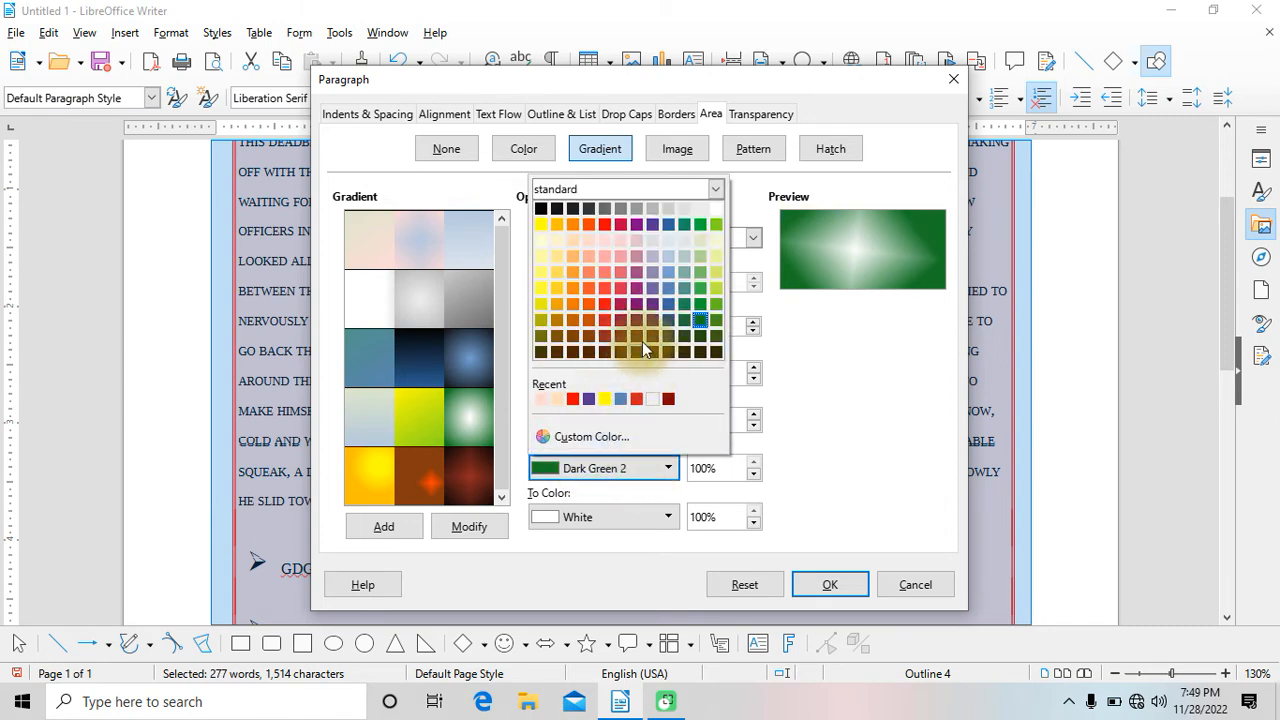
pyautogui.click(541, 225)
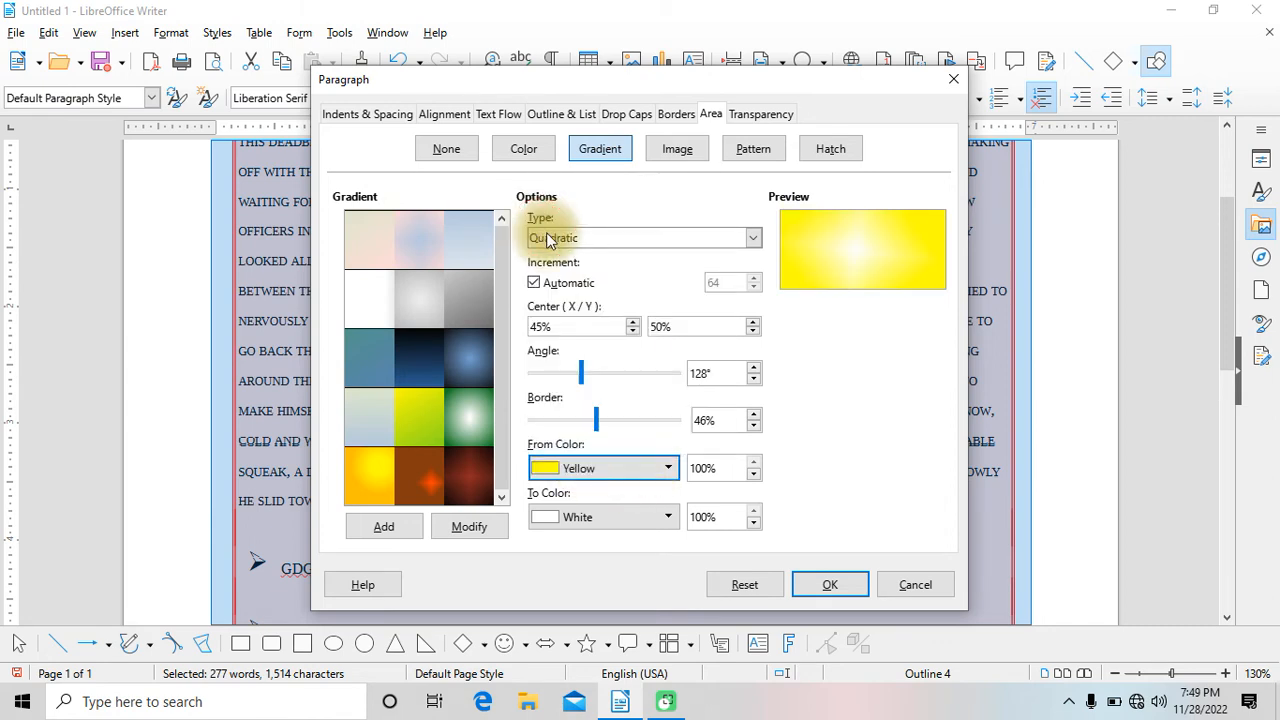
pyautogui.click(668, 517)
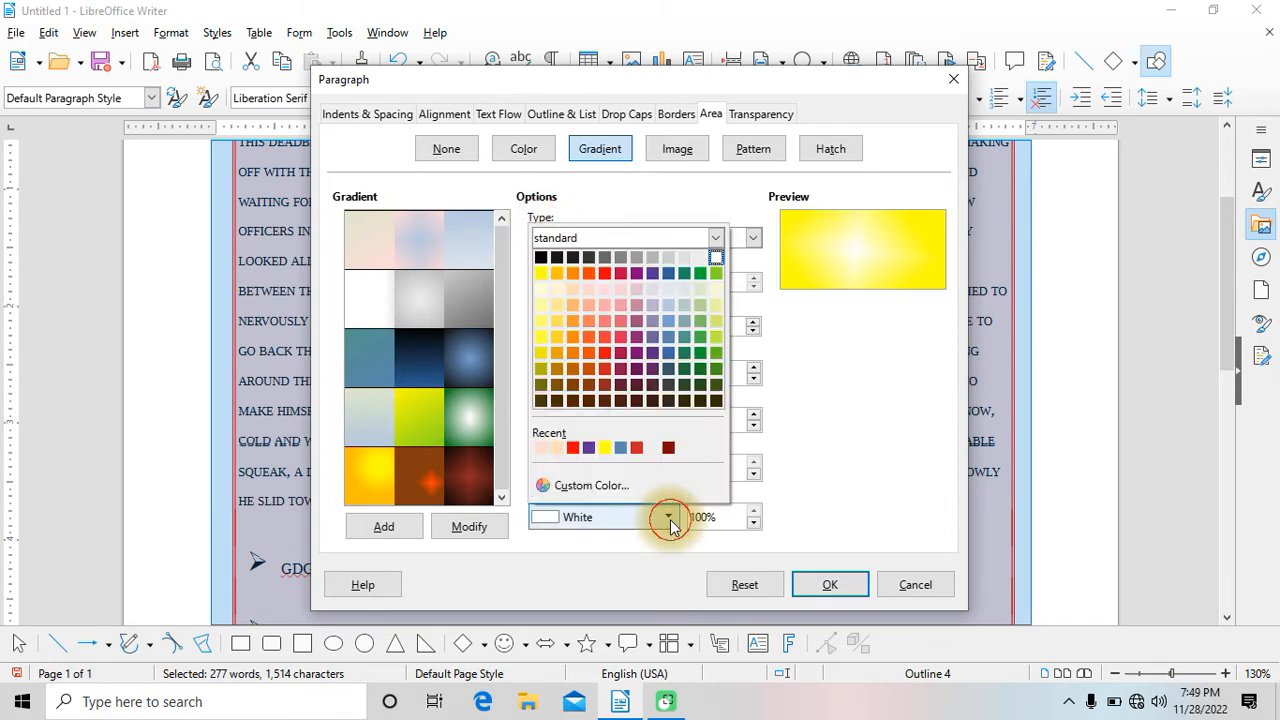
pyautogui.click(636, 271)
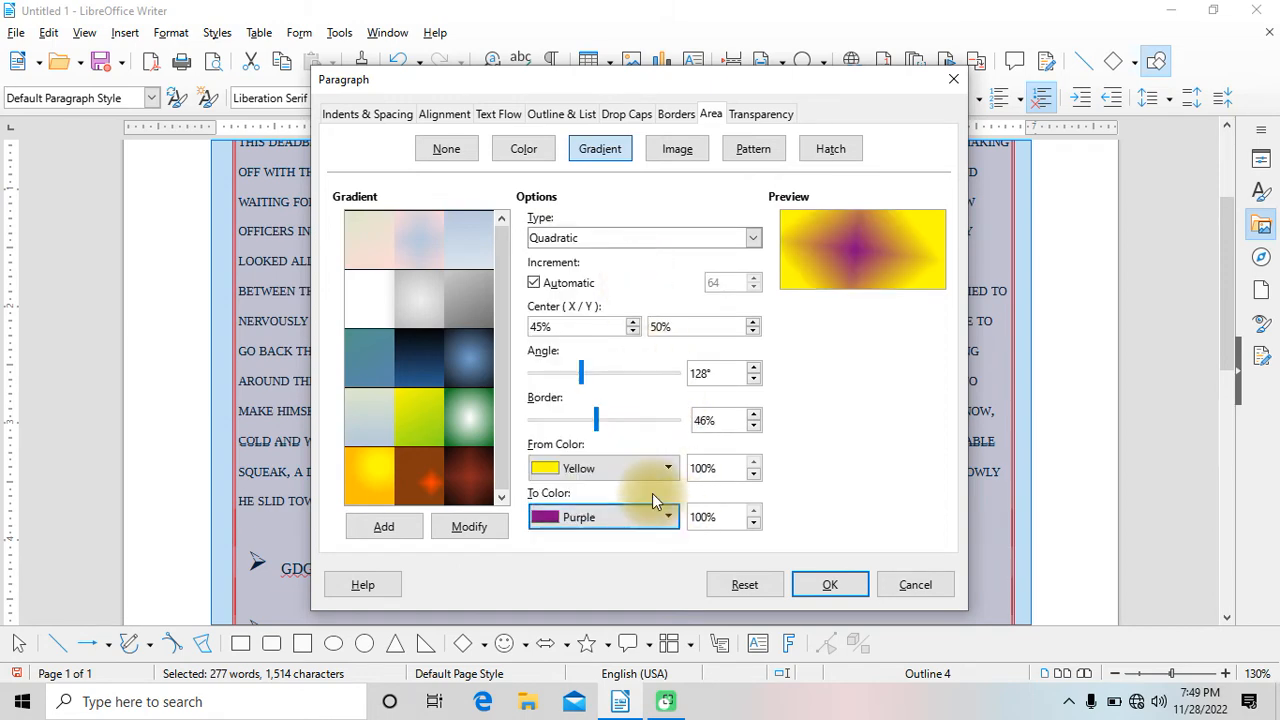
pyautogui.click(826, 585)
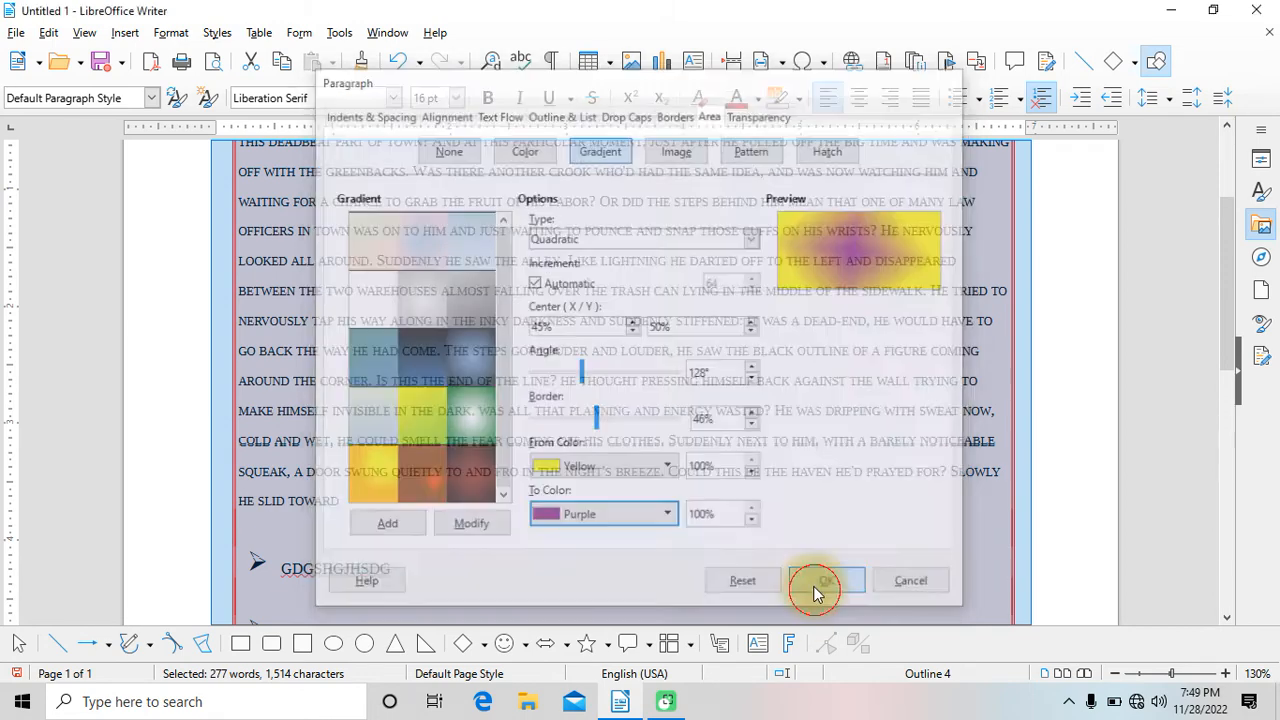
# Deselect the text and examine the gradient fill from the opening paragraph to the list lines at its end.
pyautogui.scroll(3, 727, 483)
pyautogui.scroll(7, 727, 483)
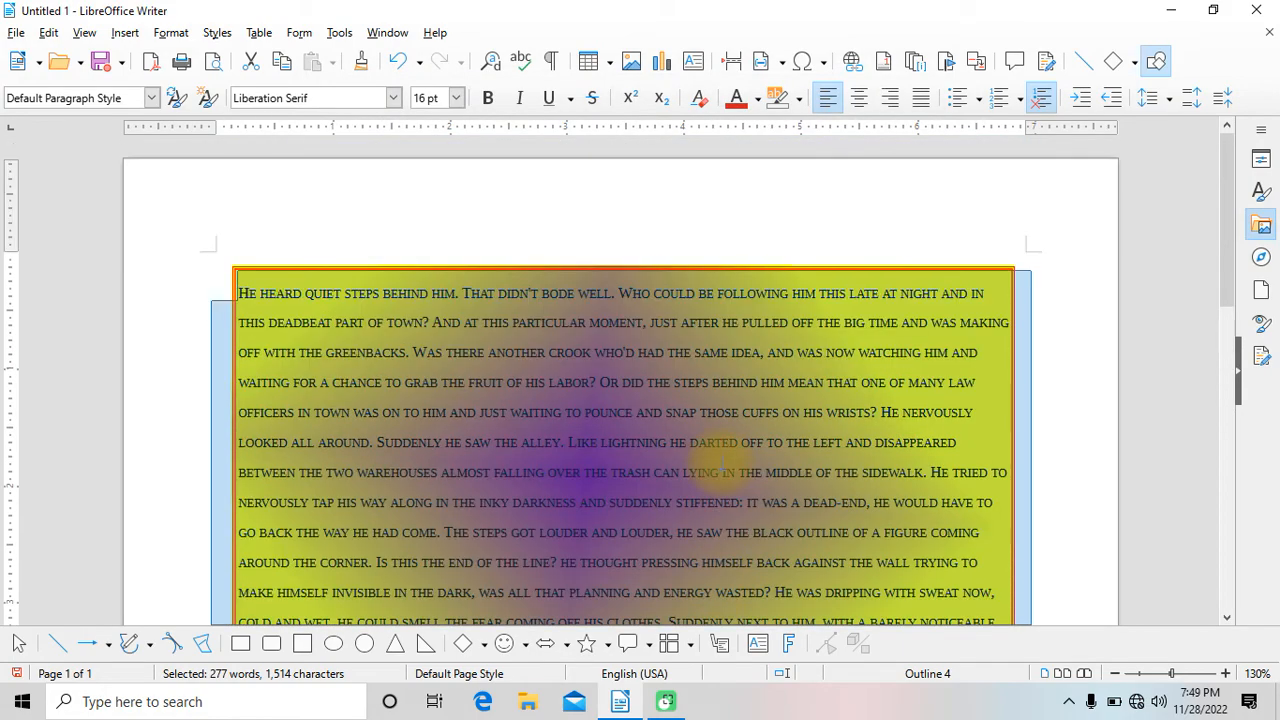
pyautogui.scroll(-3, 721, 462)
pyautogui.click(721, 468)
pyautogui.scroll(3, 721, 462)
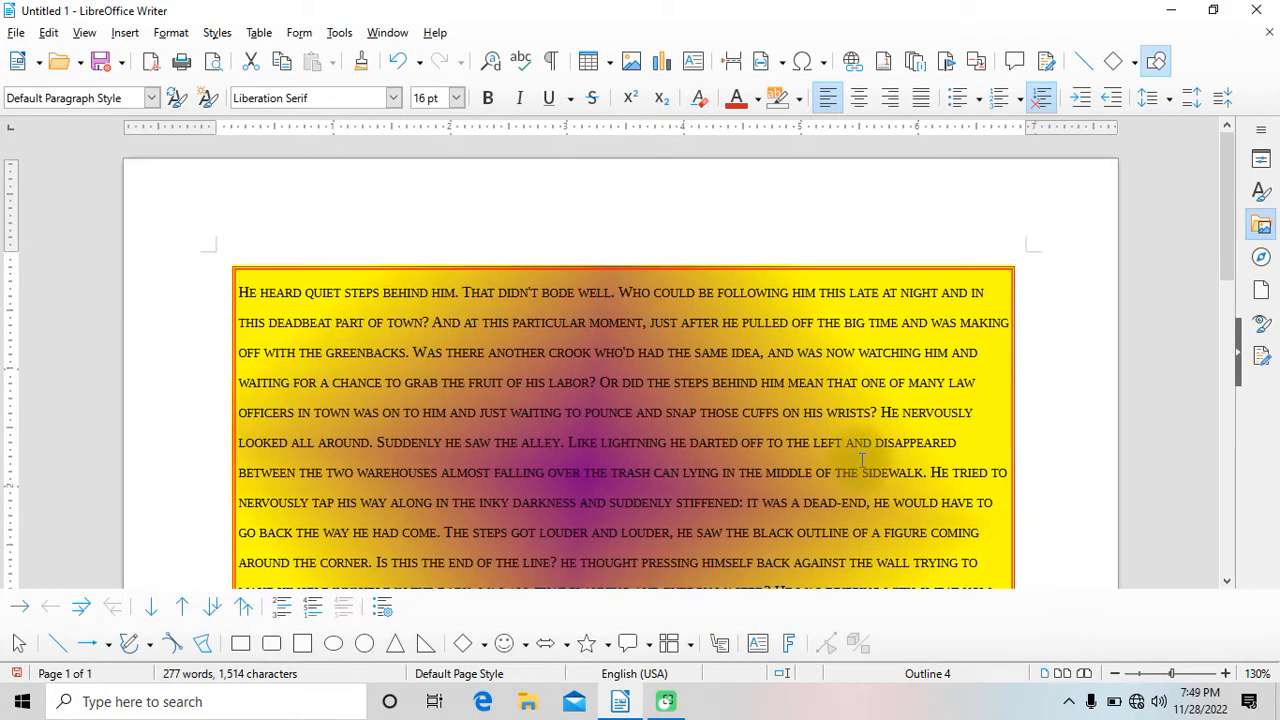
pyautogui.scroll(-8, 800, 463)
pyautogui.scroll(-3, 858, 465)
pyautogui.scroll(10, 858, 465)
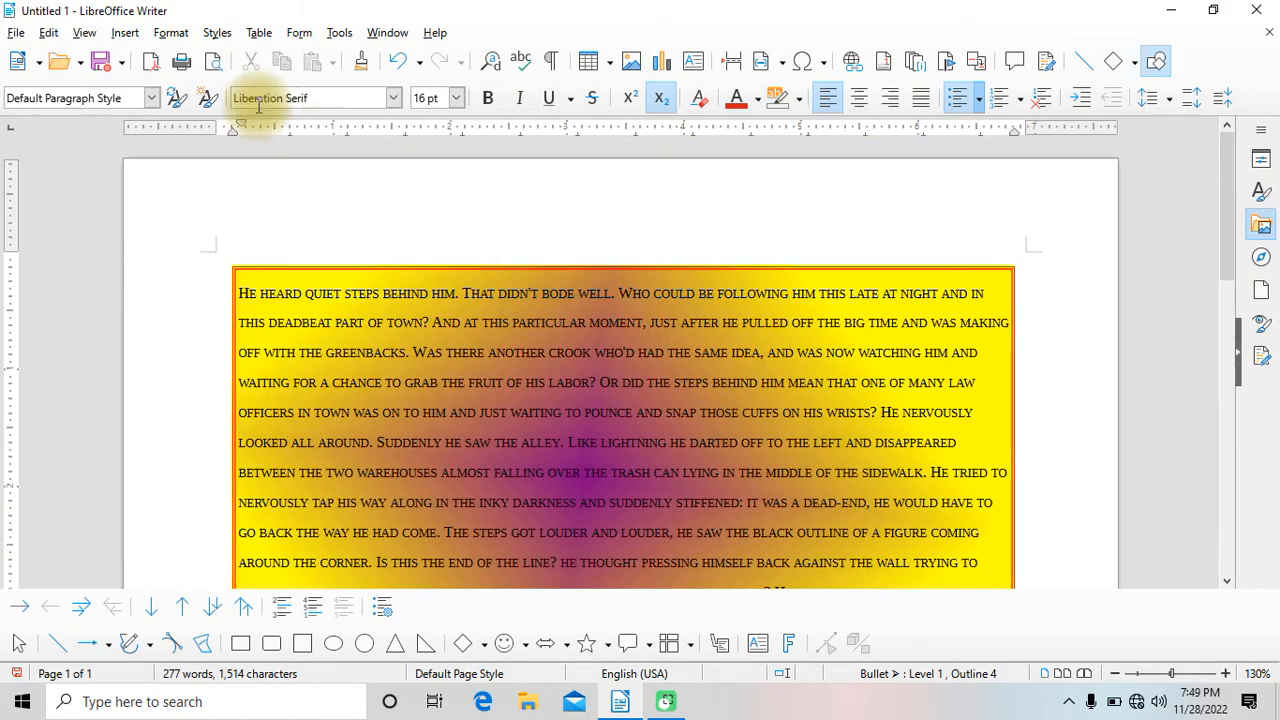
# Switch the opening paragraph's area fill to the Maple Leaves image and apply it.
pyautogui.click(171, 33)
pyautogui.click(207, 189)
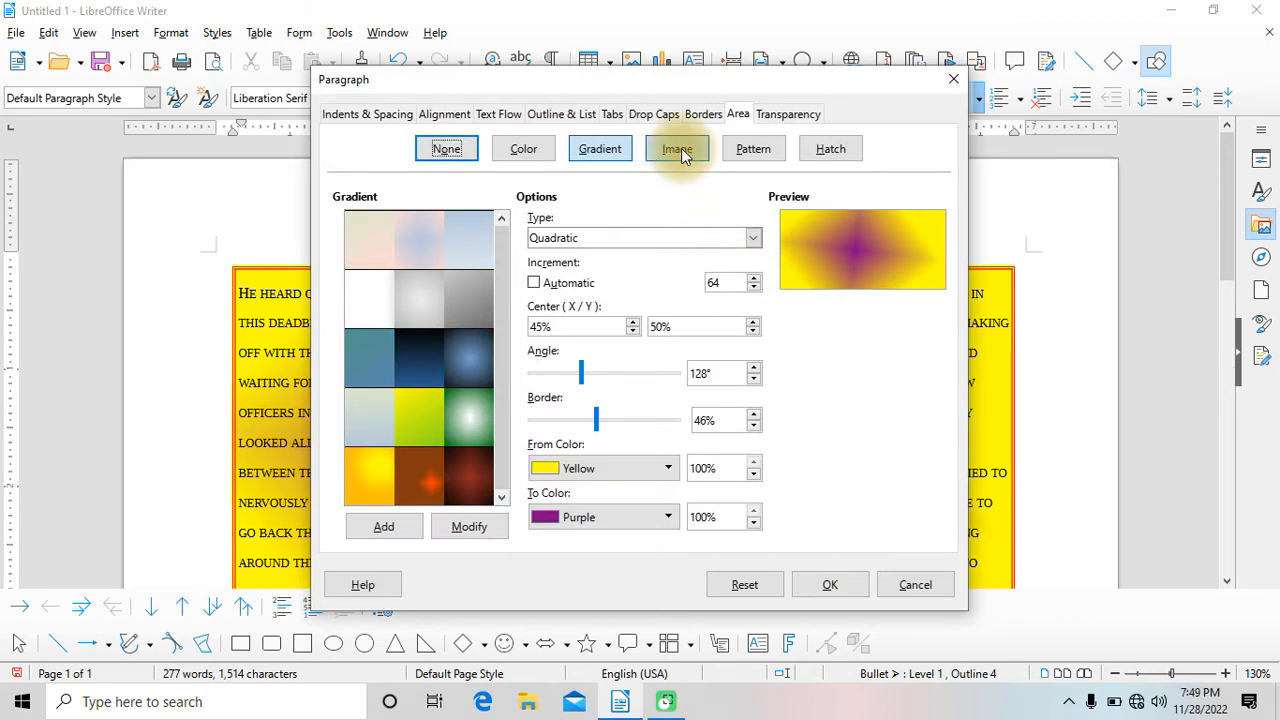
pyautogui.click(679, 149)
pyautogui.click(427, 352)
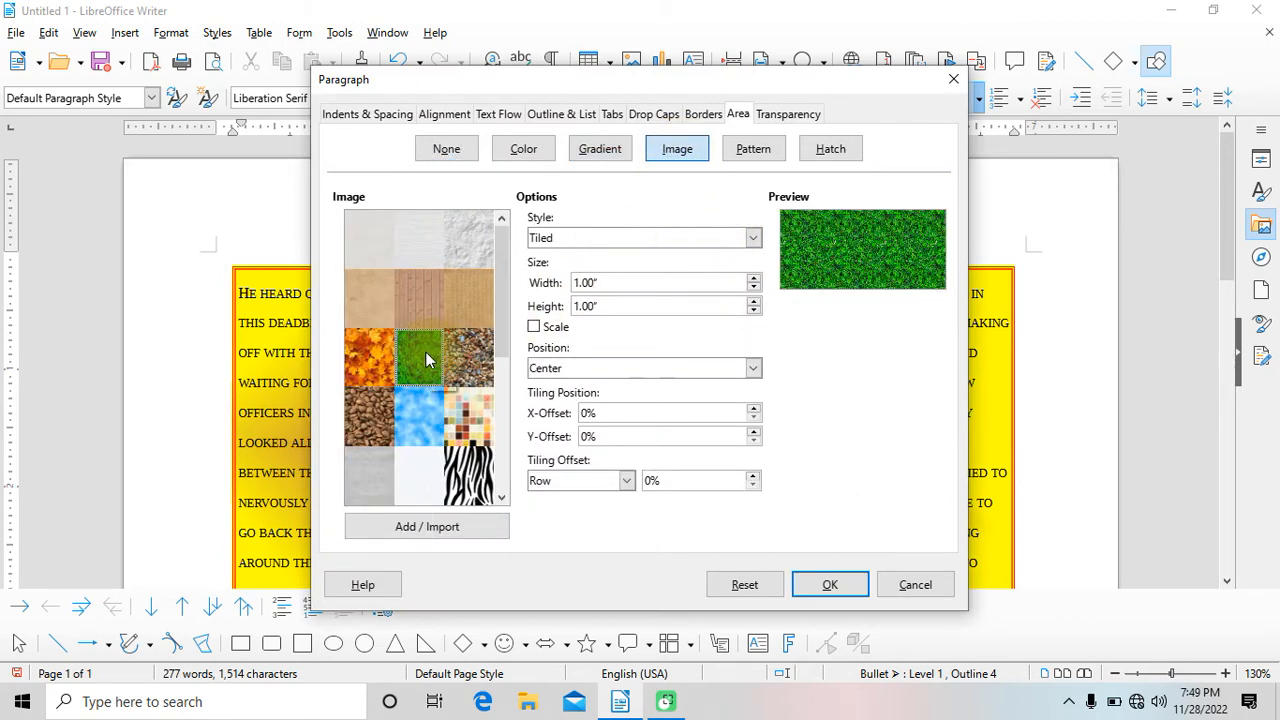
pyautogui.click(372, 358)
pyautogui.click(410, 363)
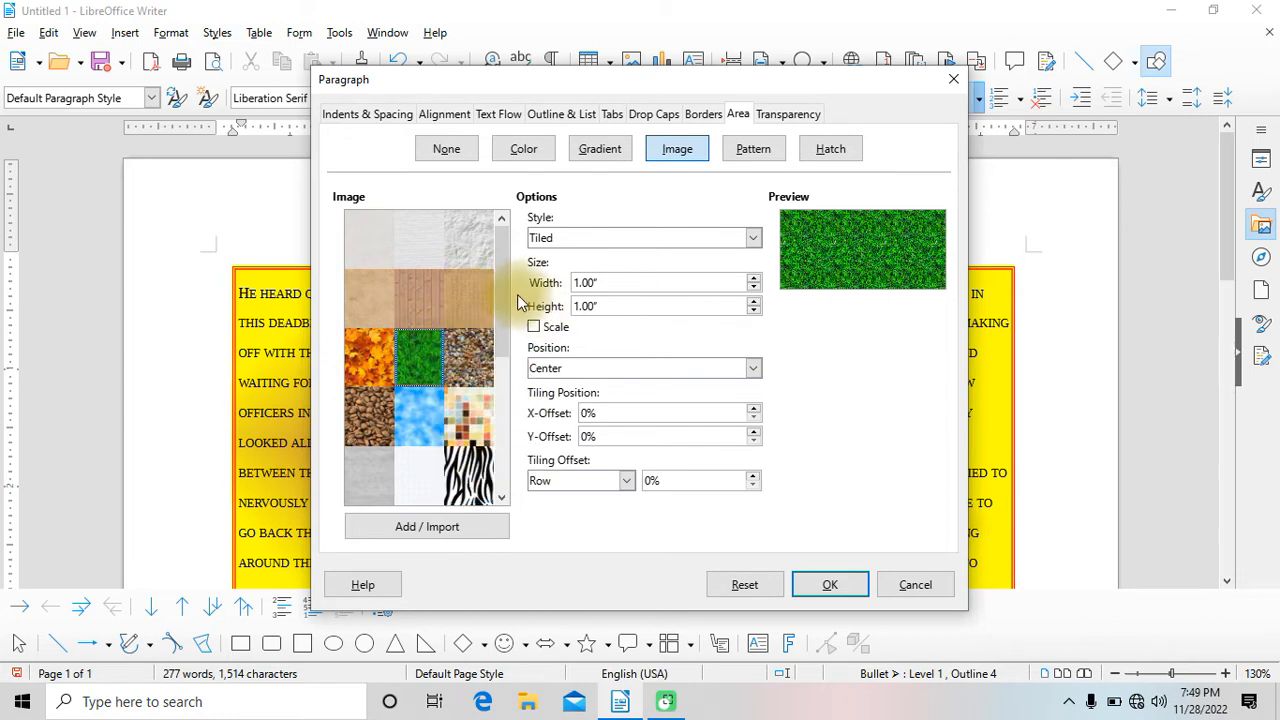
pyautogui.scroll(-1, 503, 345)
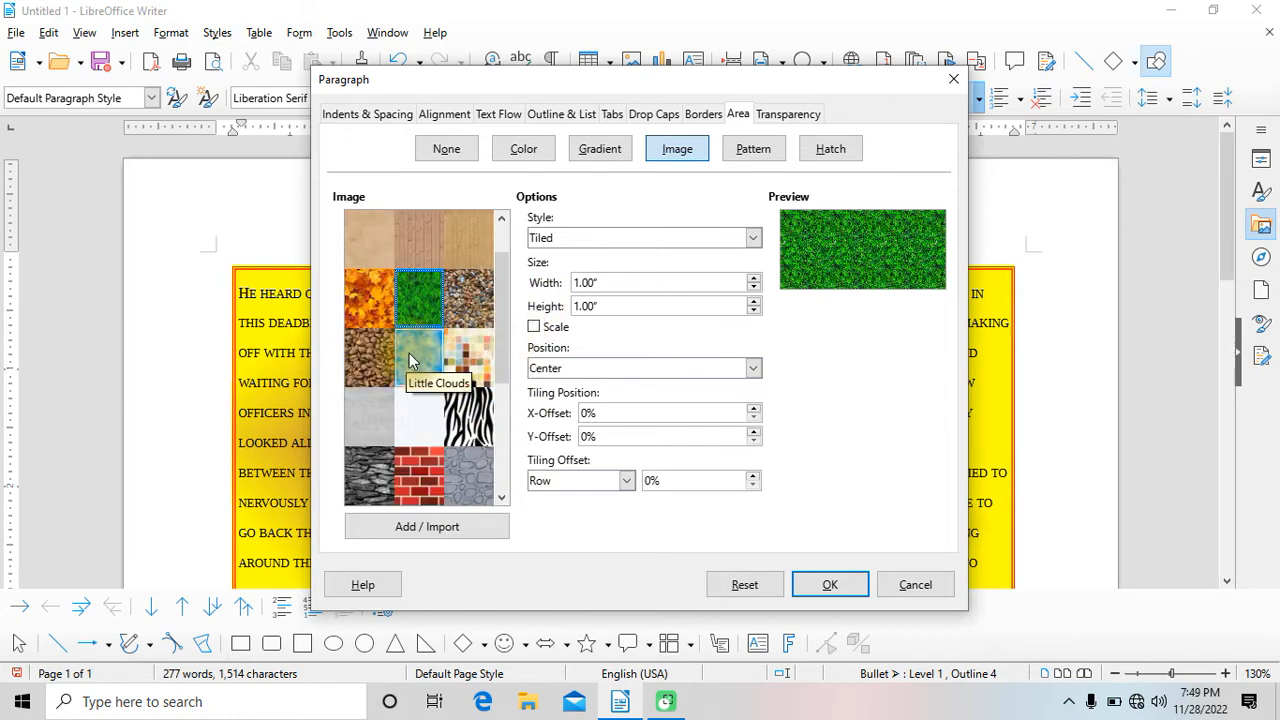
pyautogui.click(383, 316)
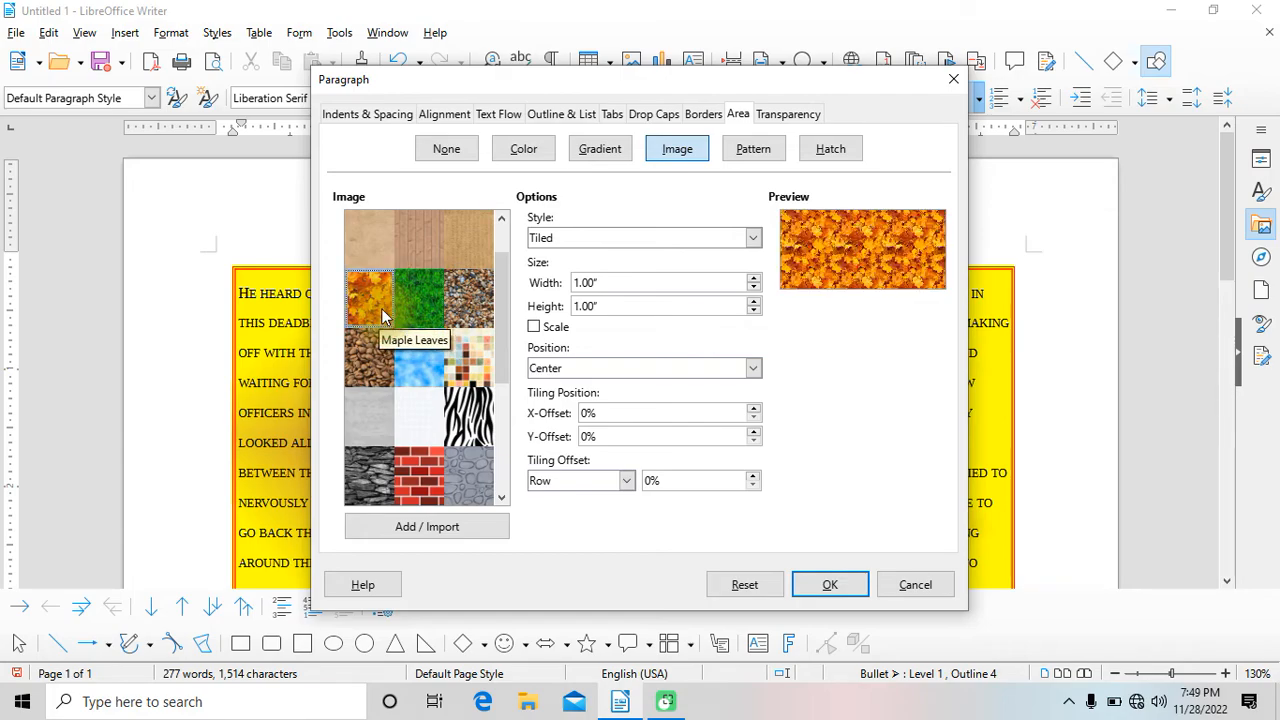
pyautogui.click(814, 585)
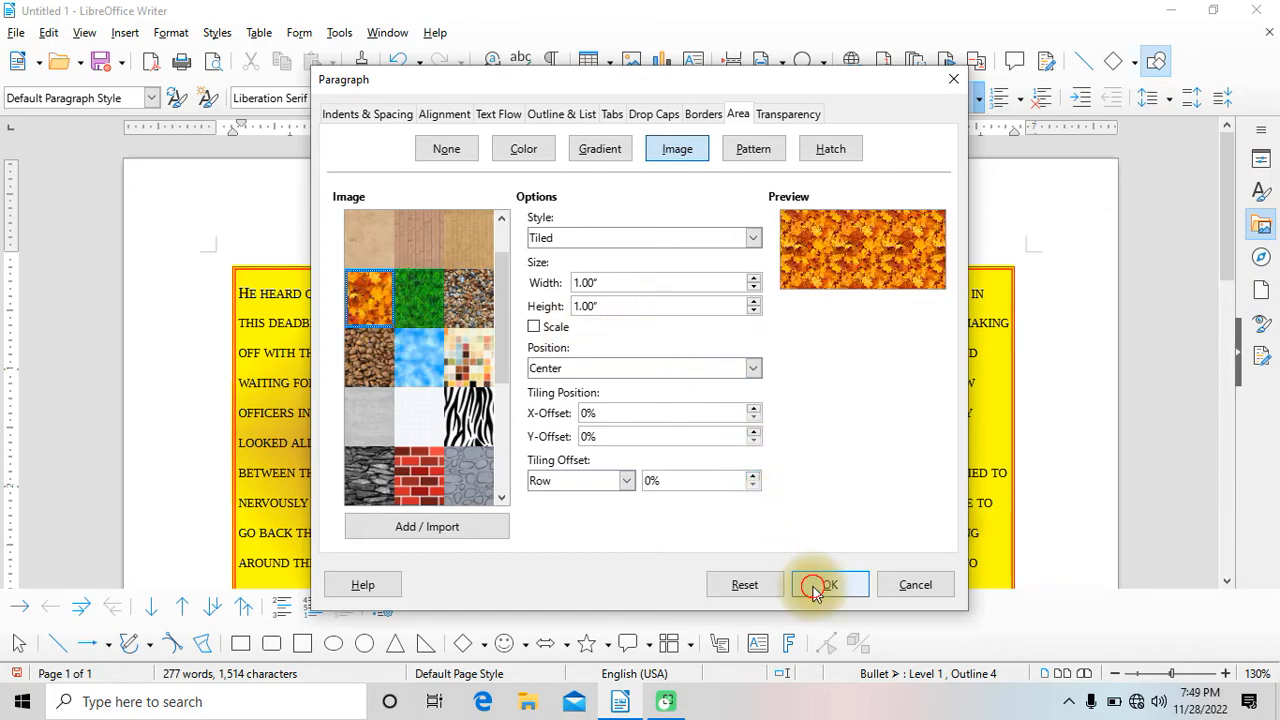
pyautogui.scroll(-8, 745, 465)
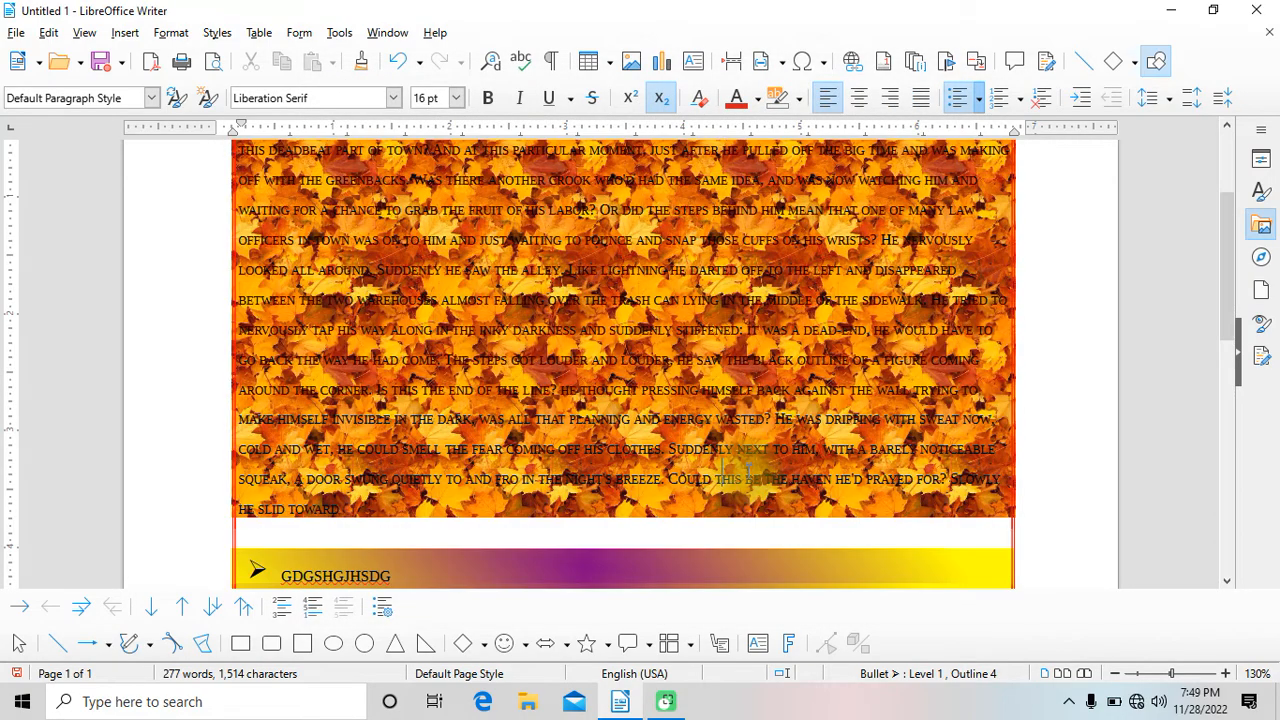
pyautogui.scroll(3, 745, 465)
pyautogui.scroll(3, 745, 465)
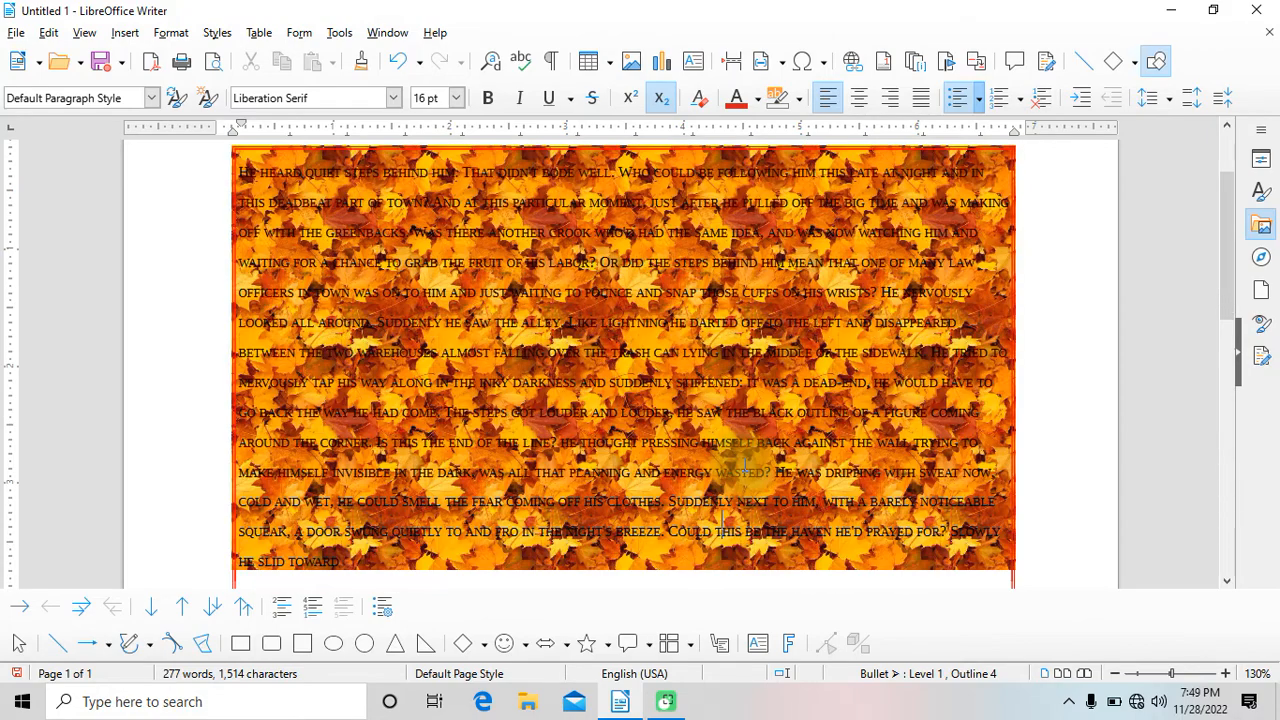
# Select the whole text and switch its area fill to the 20 Percent pattern.
pyautogui.hotkey('ctrl', 'a')
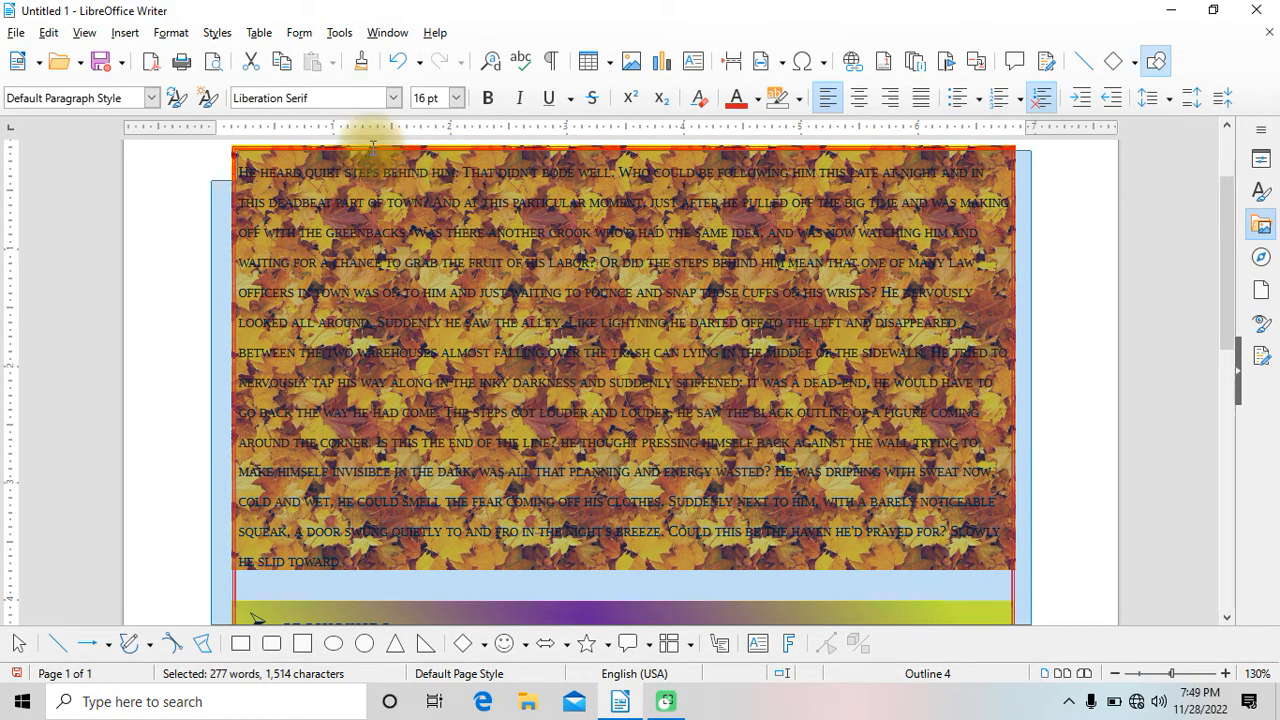
pyautogui.click(172, 32)
pyautogui.click(225, 186)
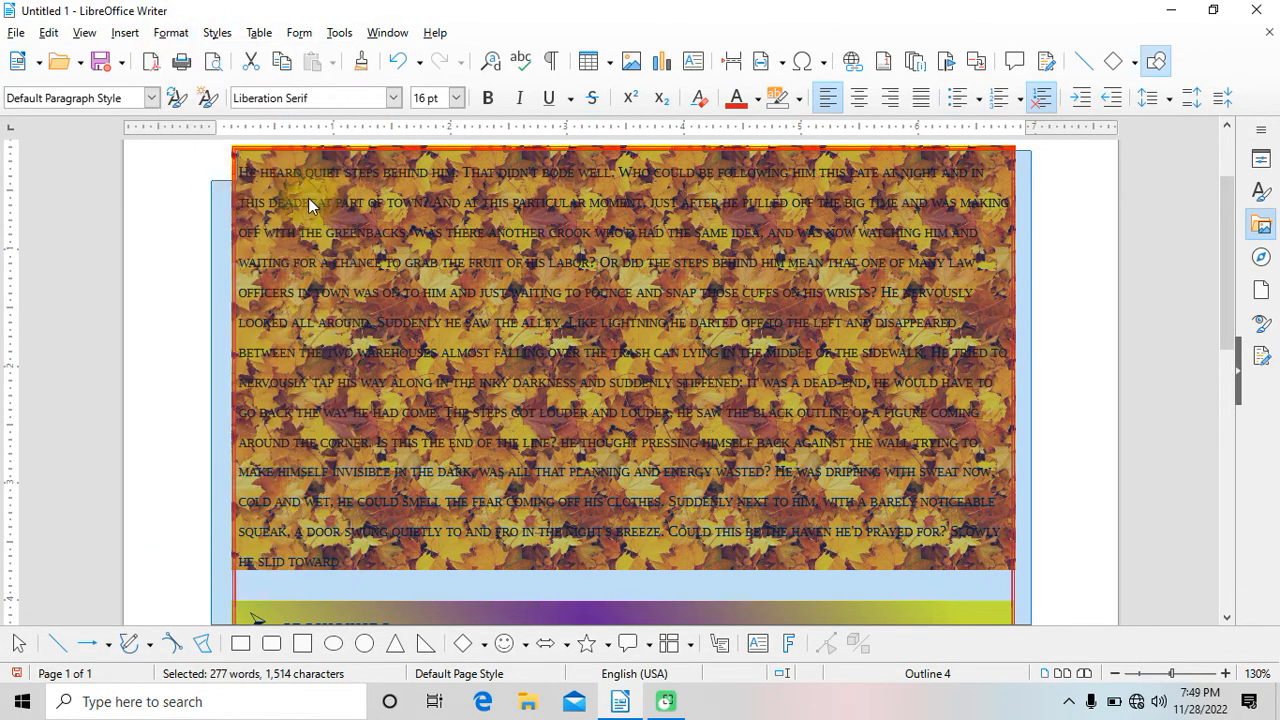
pyautogui.click(748, 154)
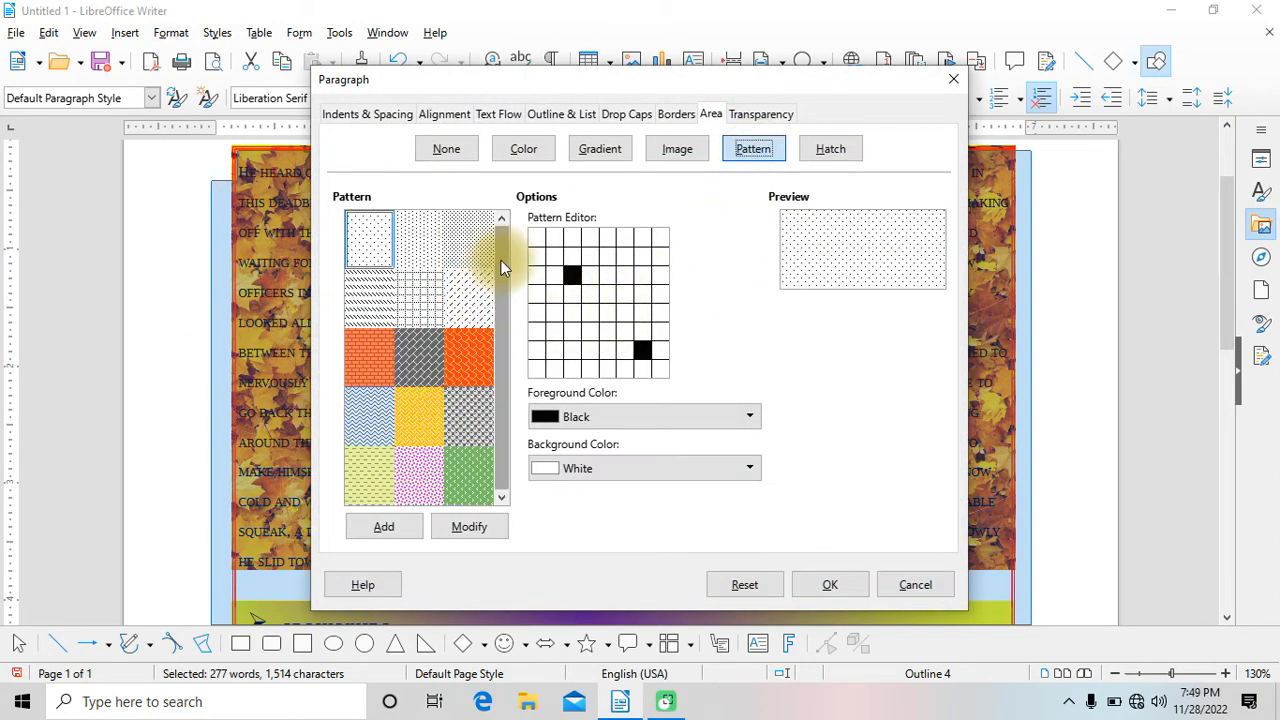
pyautogui.click(466, 360)
pyautogui.click(466, 415)
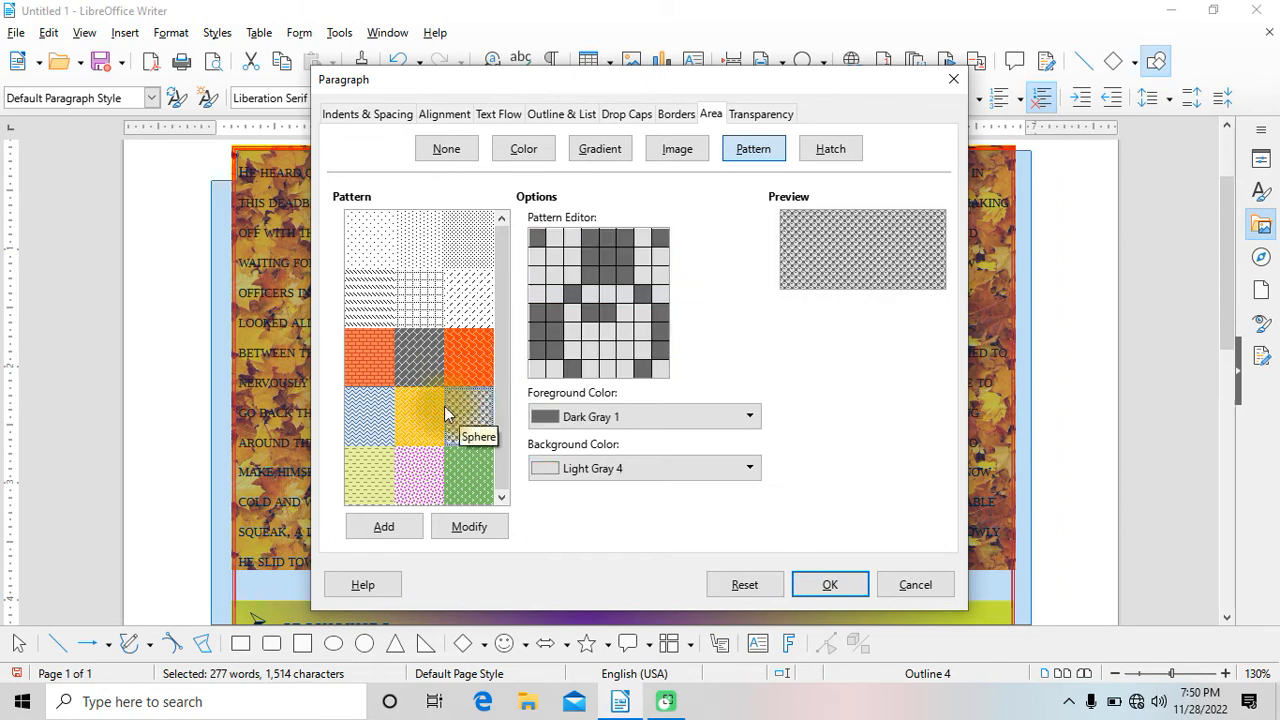
pyautogui.click(418, 410)
pyautogui.click(418, 355)
pyautogui.click(407, 313)
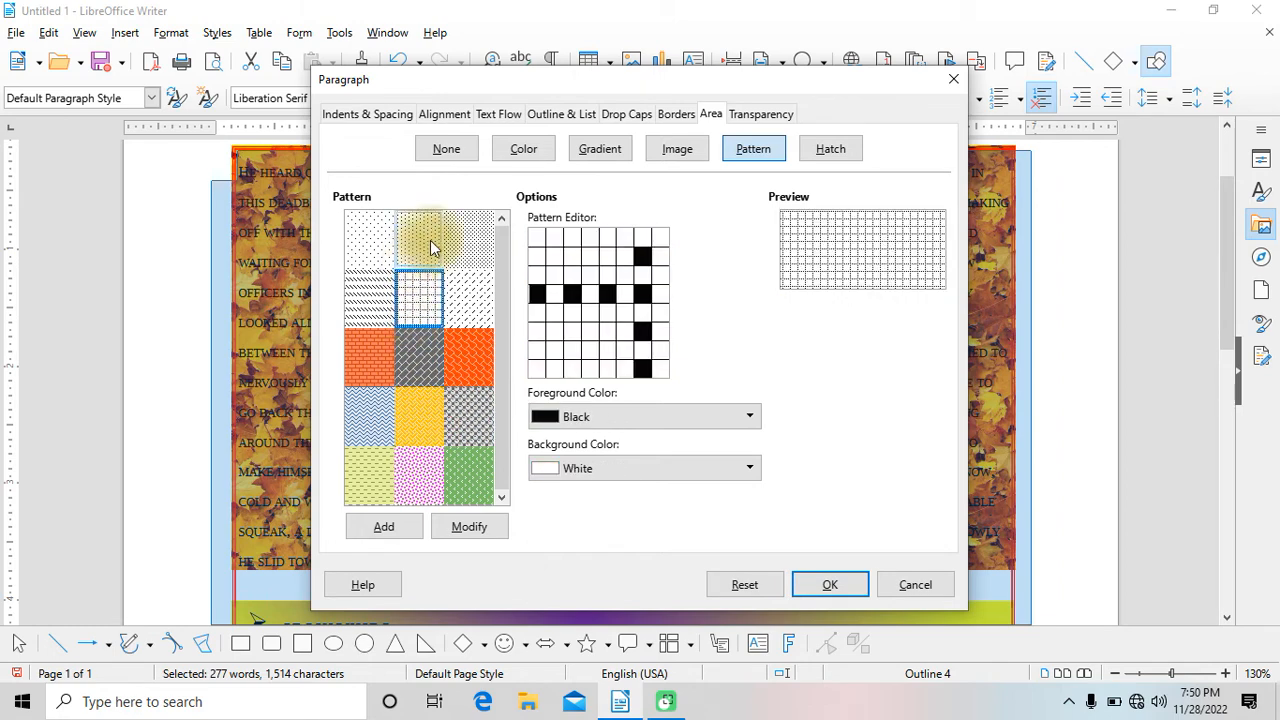
pyautogui.click(479, 246)
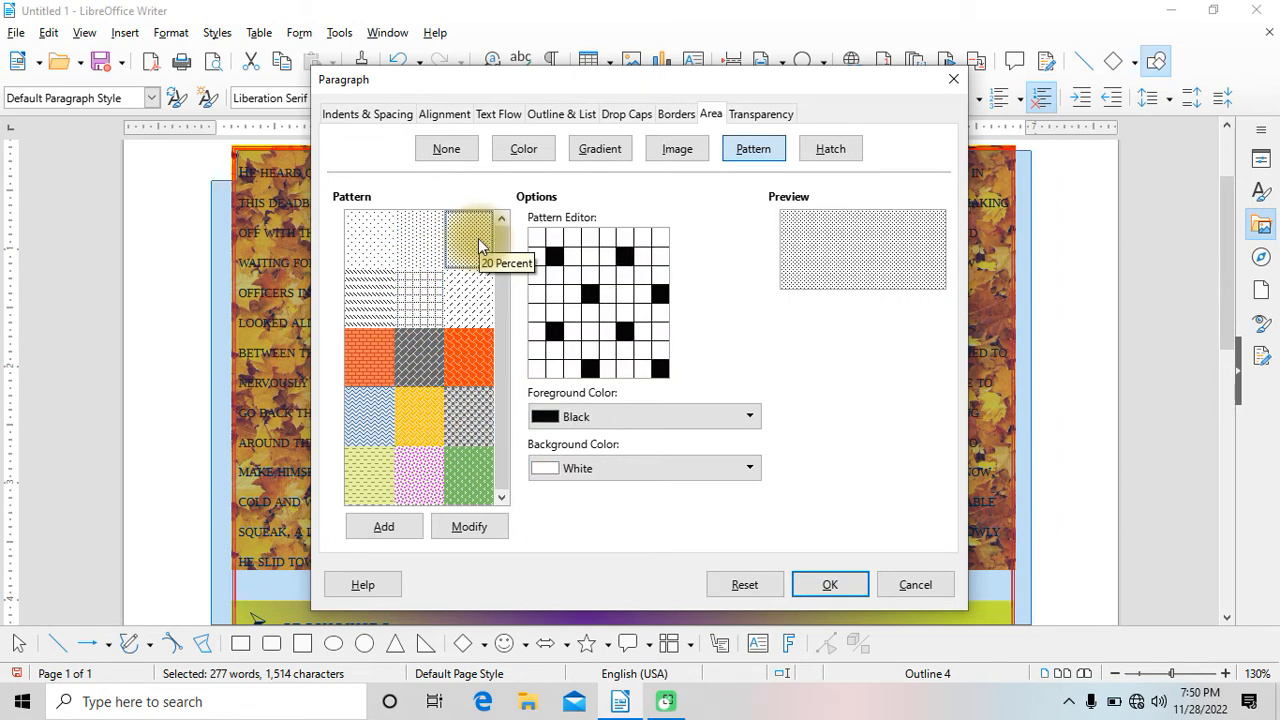
# Set the pattern's foreground to Yellow and its background to Light Yellow 4, apply the fill and deselect the text.
pyautogui.click(686, 418)
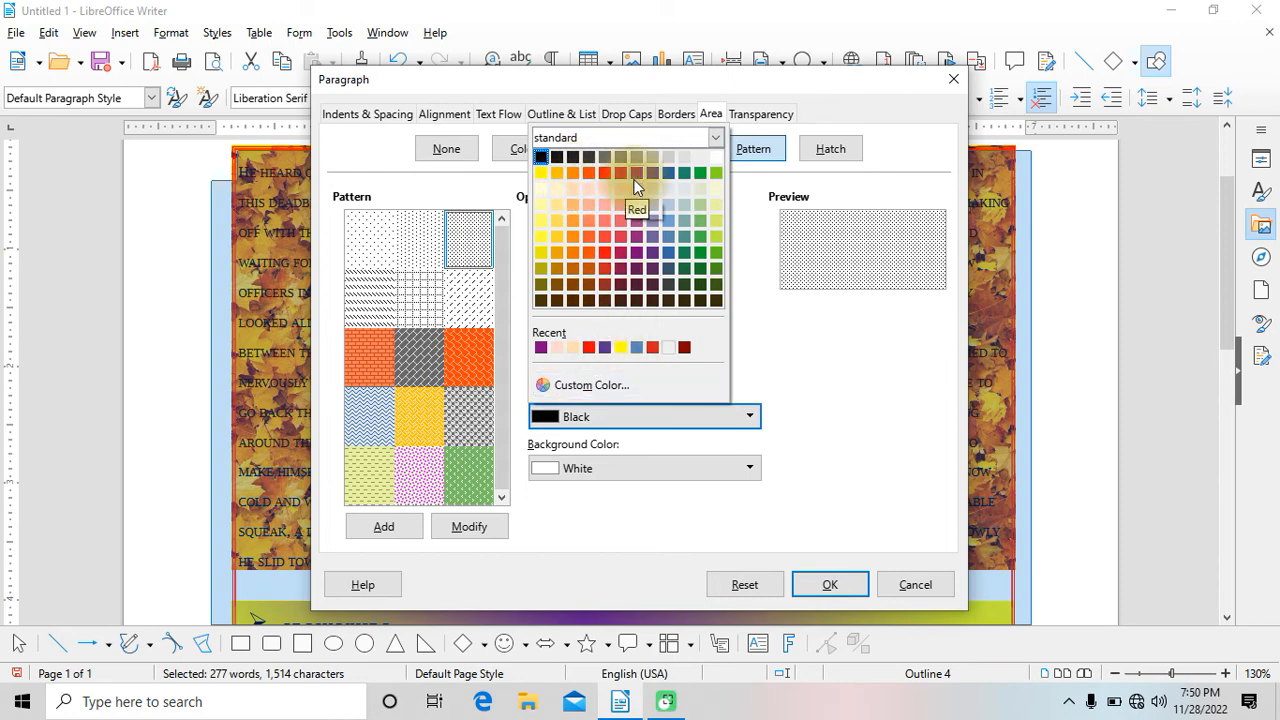
pyautogui.click(541, 173)
pyautogui.click(716, 470)
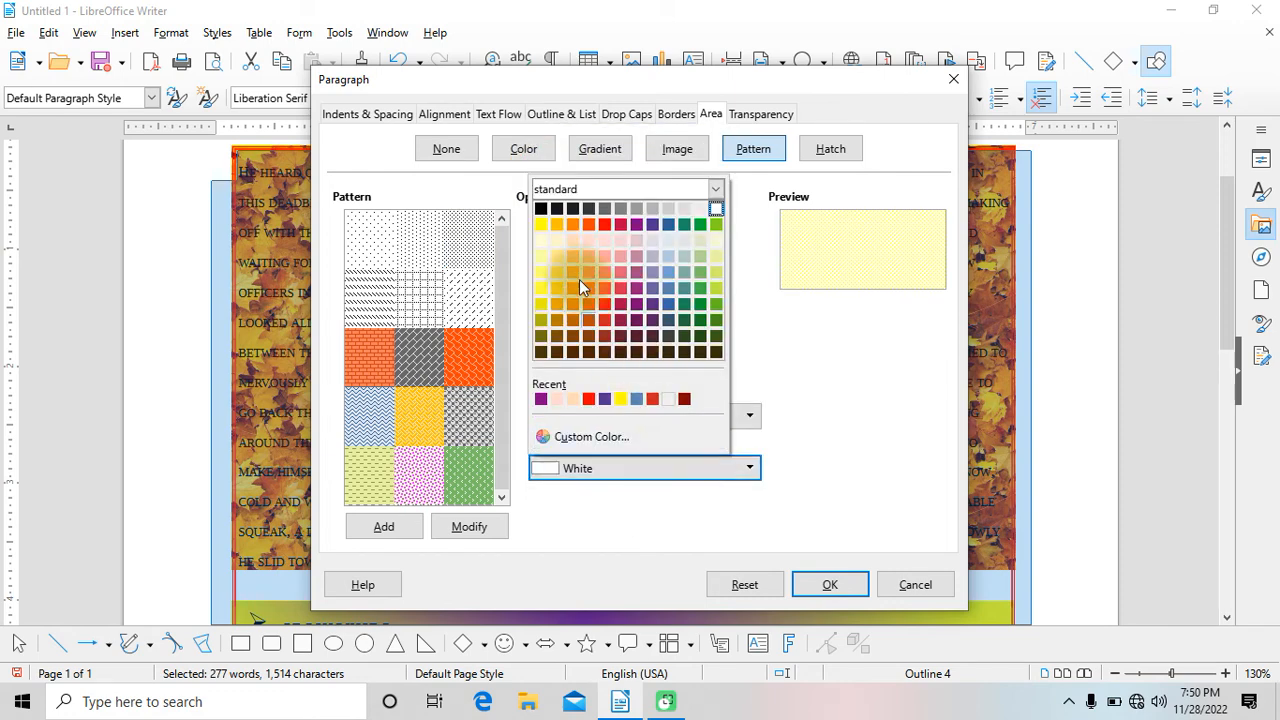
pyautogui.click(543, 239)
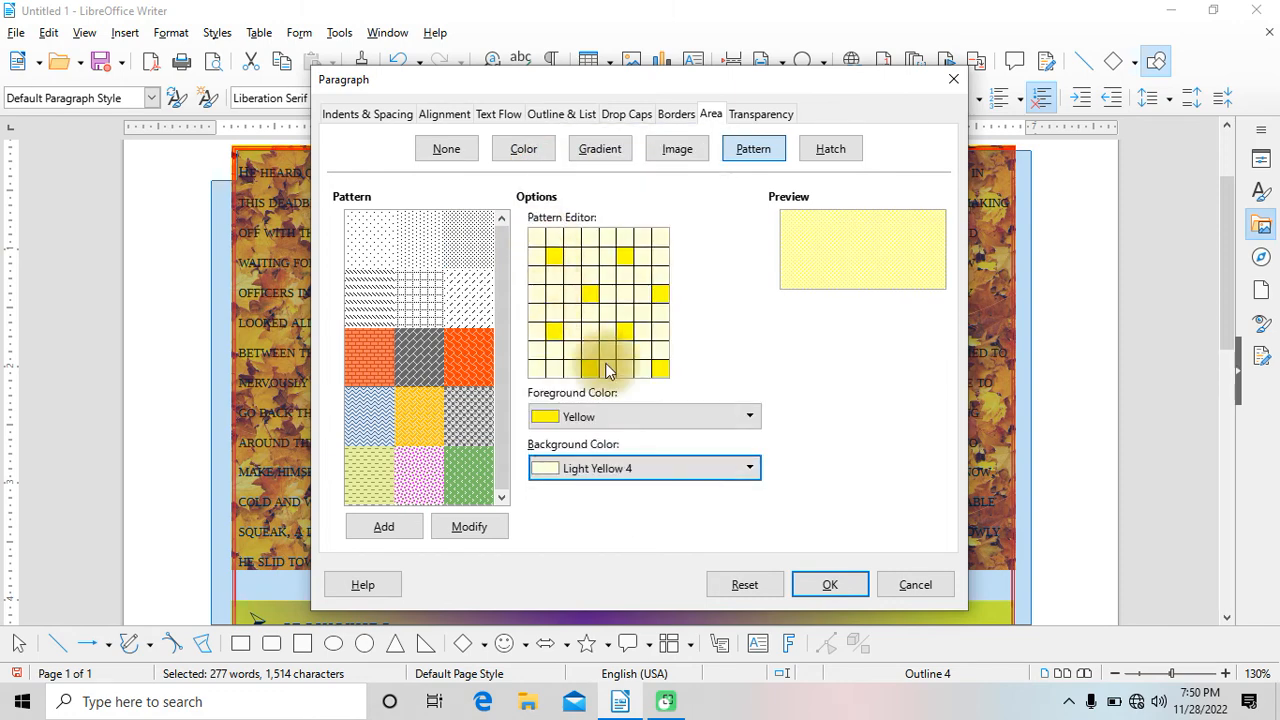
pyautogui.click(820, 583)
pyautogui.scroll(5, 750, 495)
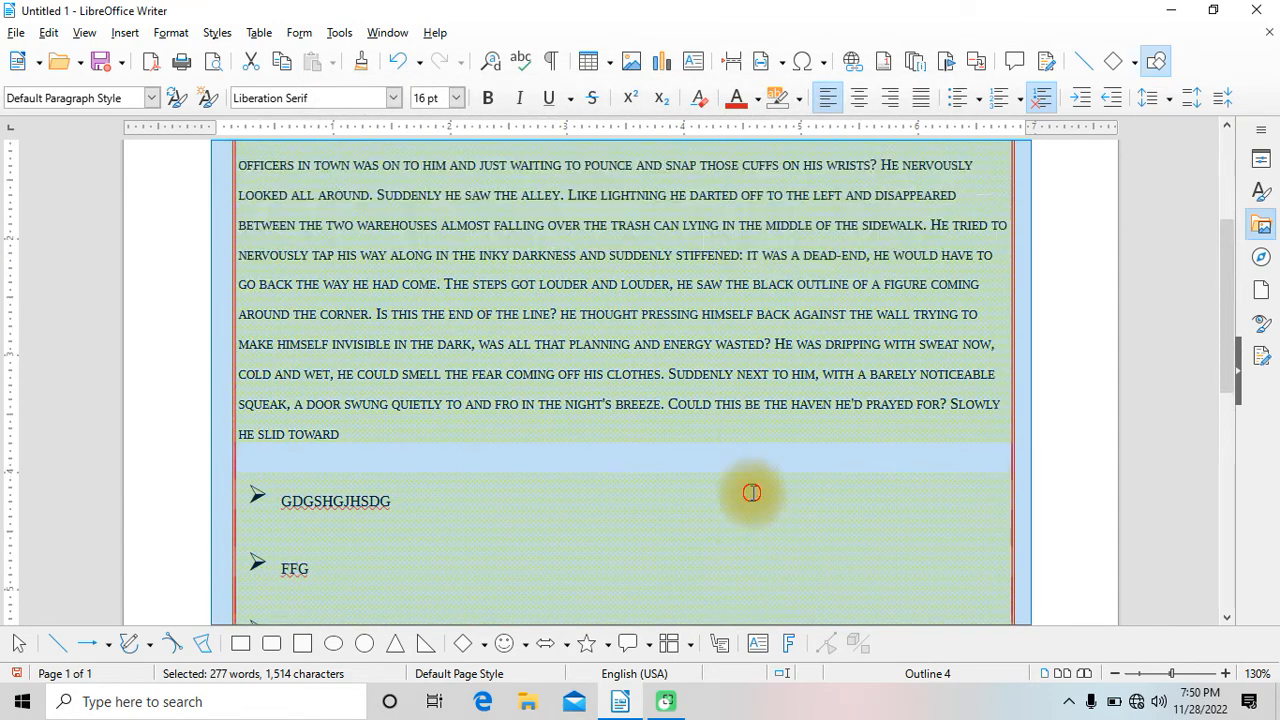
pyautogui.click(751, 492)
pyautogui.scroll(5, 720, 390)
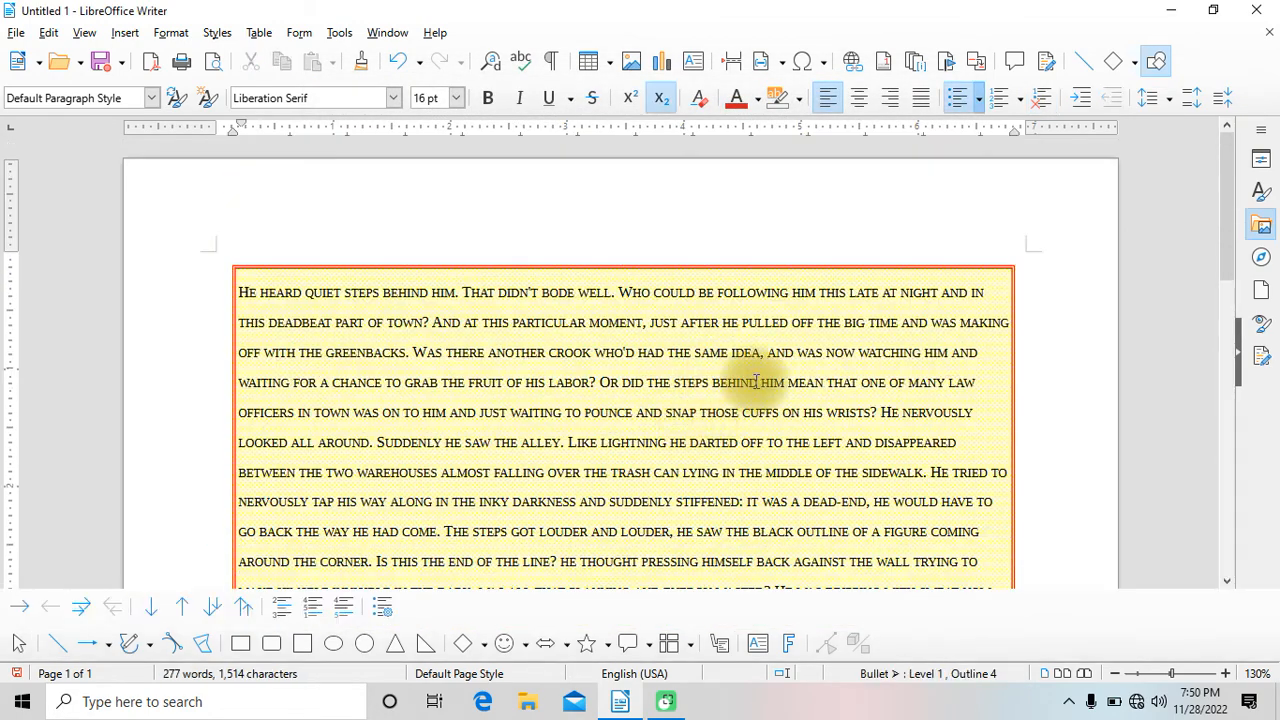
# Select the whole text and switch its area fill to the Blue -45 Degrees hatch.
pyautogui.hotkey('ctrl', 'a')
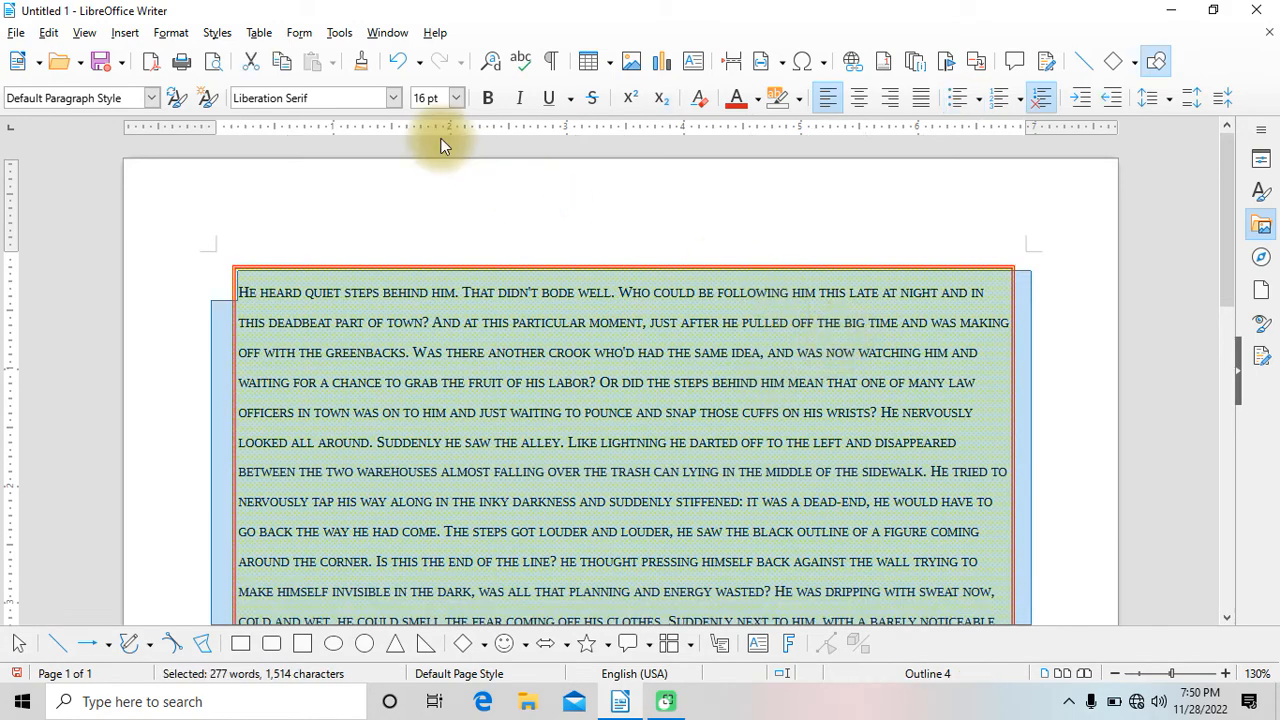
pyautogui.click(171, 32)
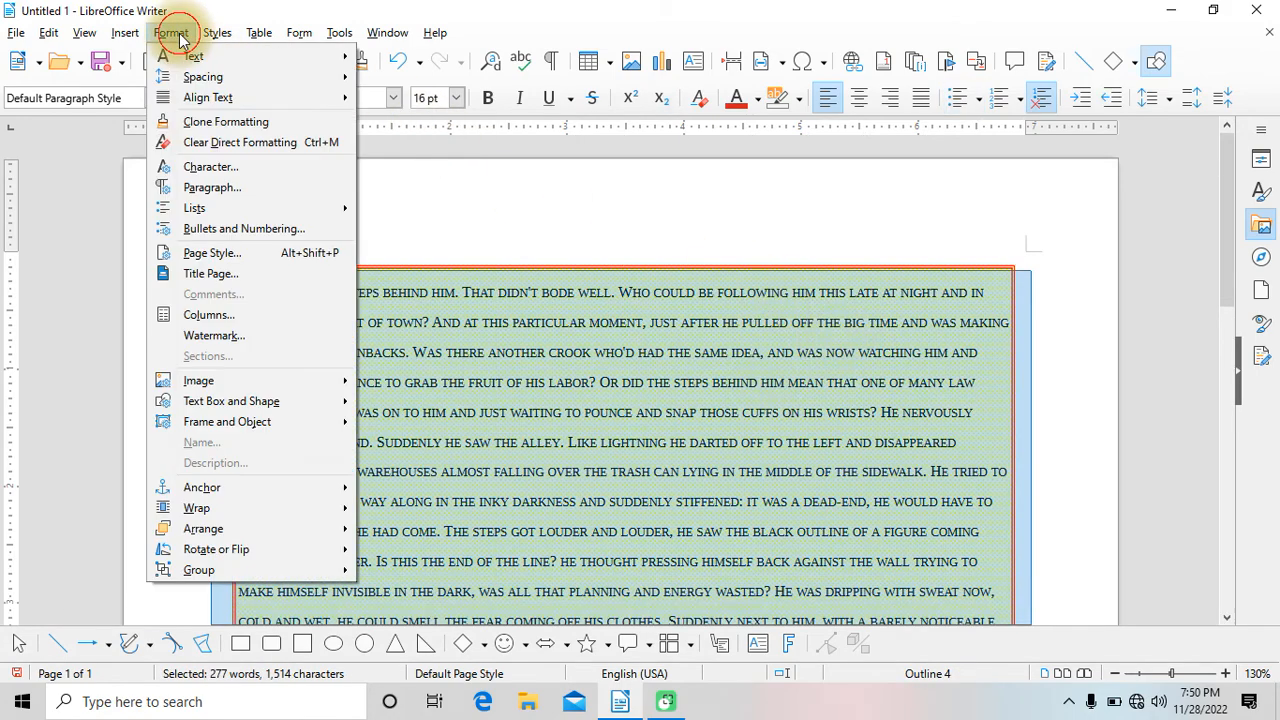
pyautogui.click(232, 187)
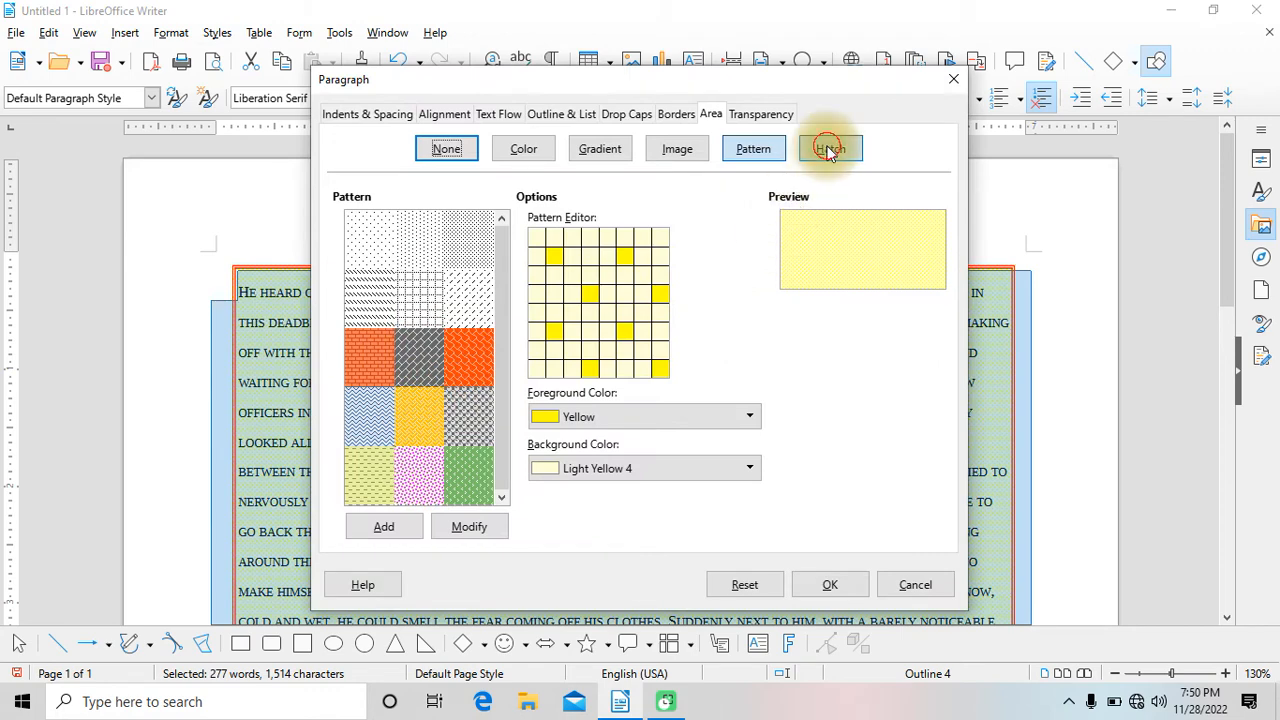
pyautogui.click(828, 150)
pyautogui.click(476, 250)
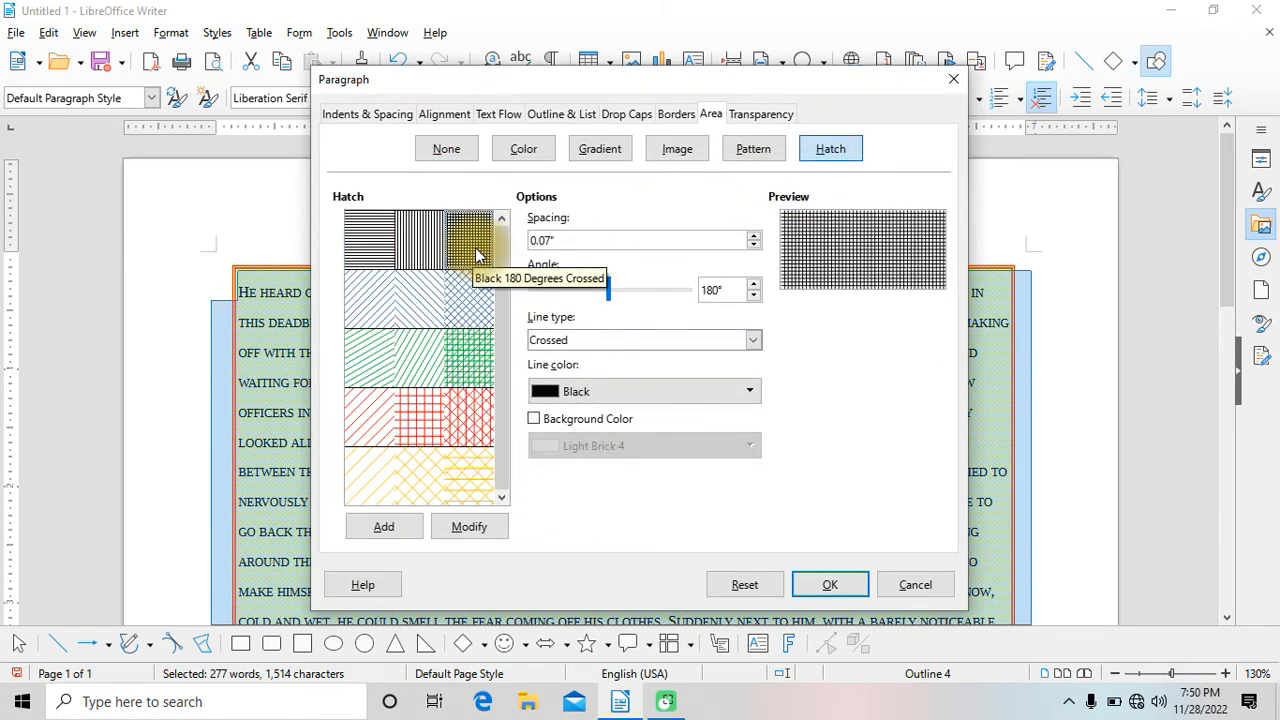
pyautogui.click(432, 248)
pyautogui.click(418, 296)
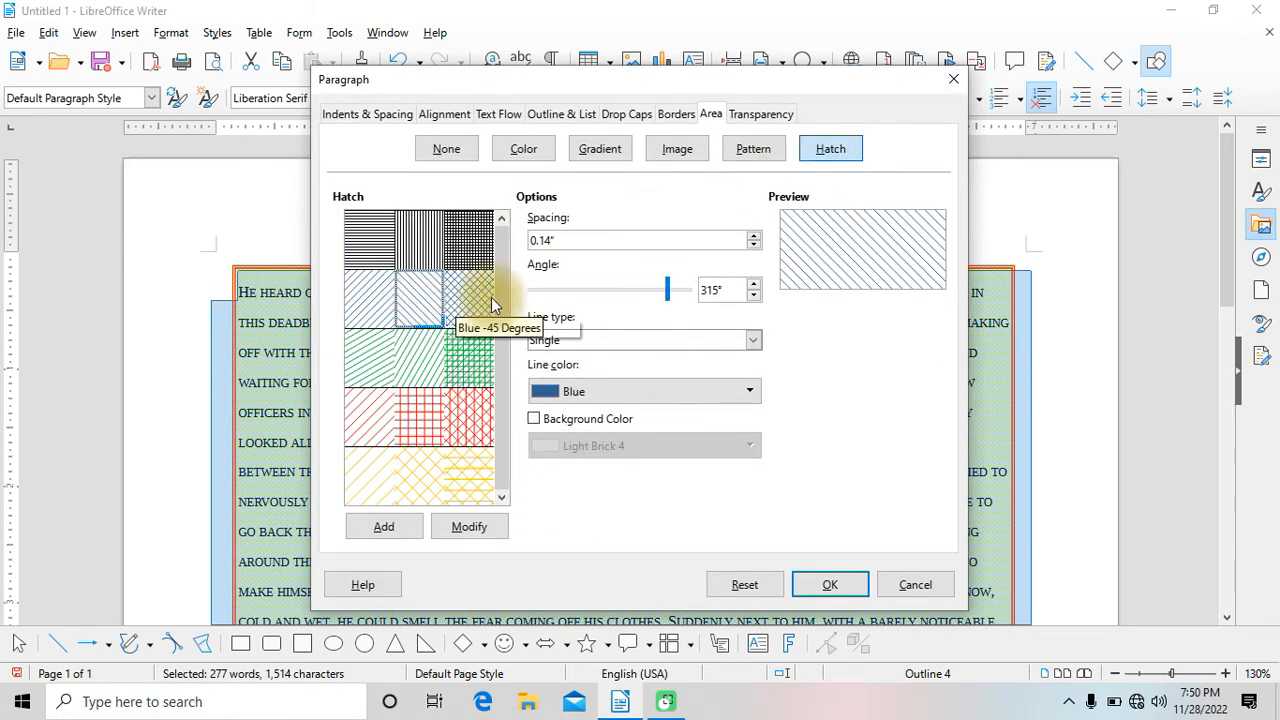
# Set the hatch's angle to 264° and its line type to Crossed.
pyautogui.moveTo(668, 289); pyautogui.dragTo(646, 297)
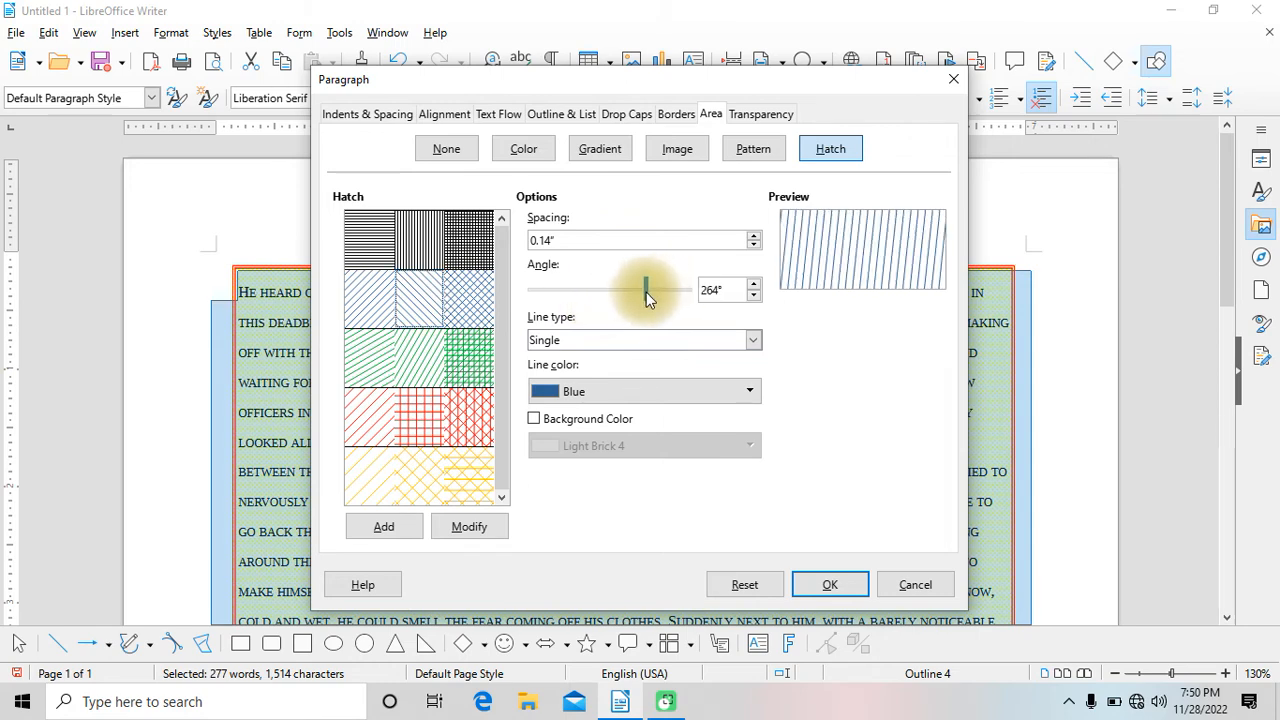
pyautogui.click(750, 341)
pyautogui.click(734, 374)
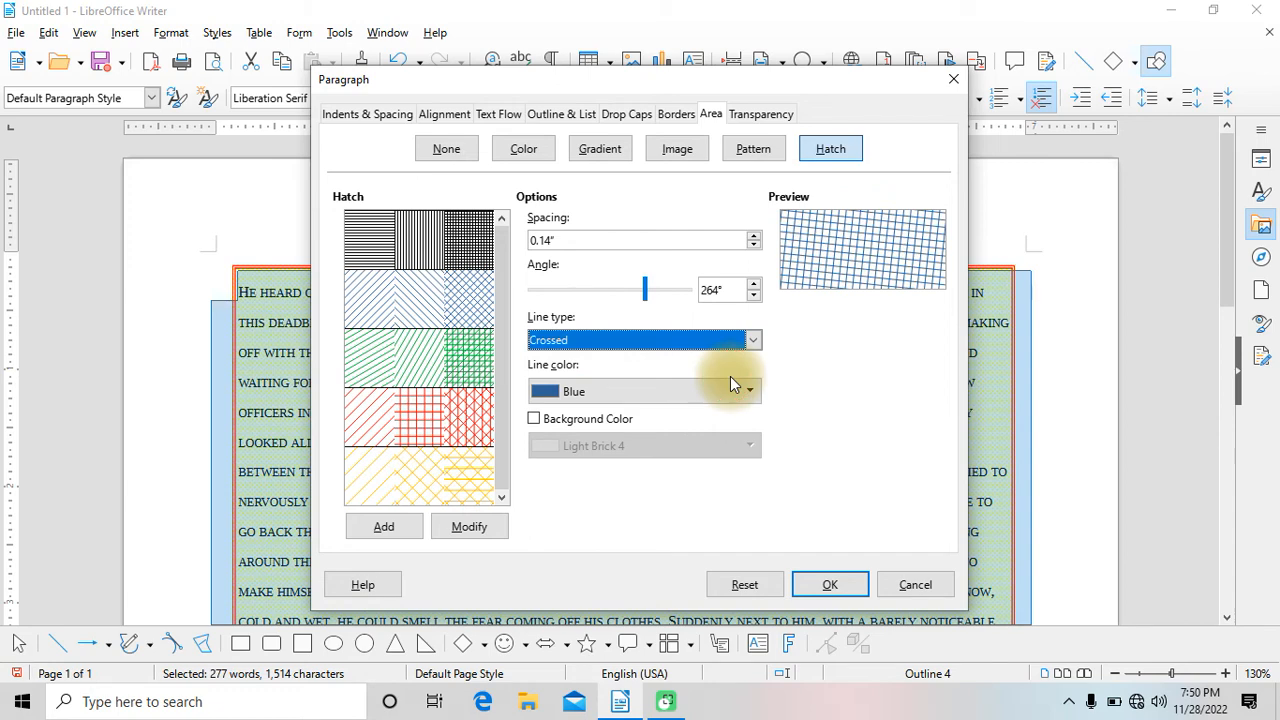
# Set the hatch's line color to Light Gold 4 and apply the fill to the whole text.
pyautogui.click(728, 386)
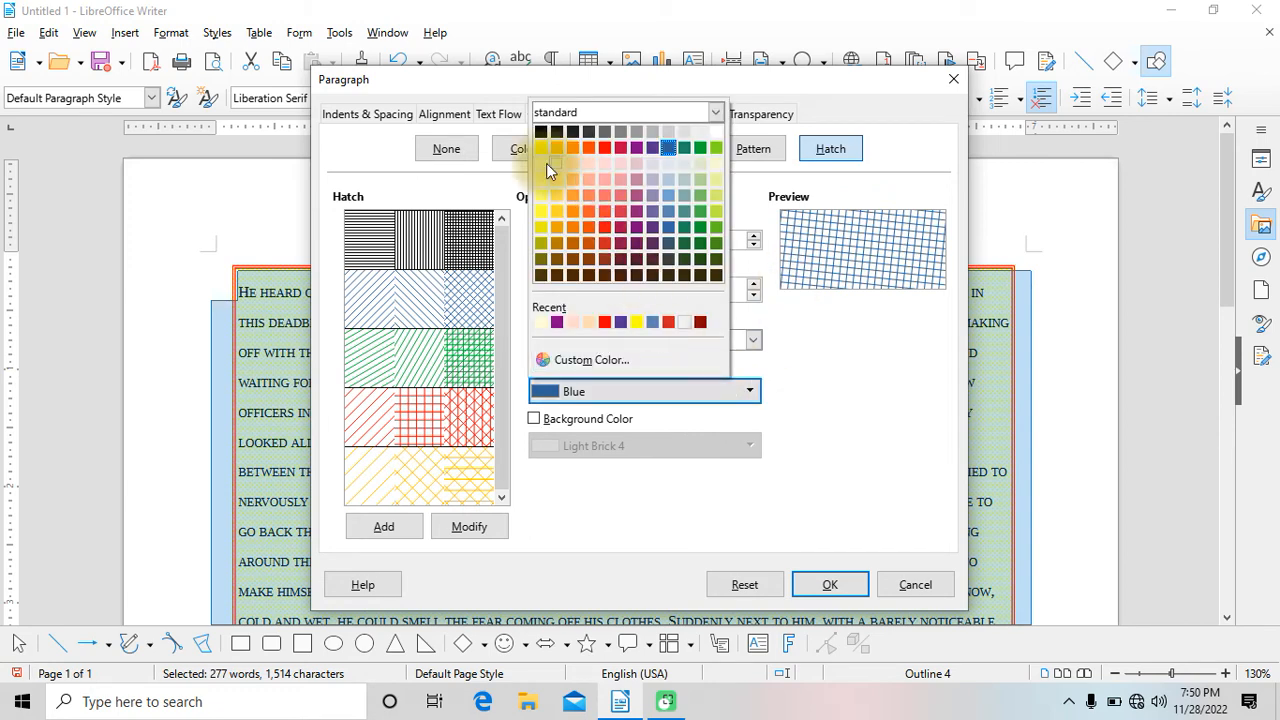
pyautogui.click(540, 163)
pyautogui.click(723, 389)
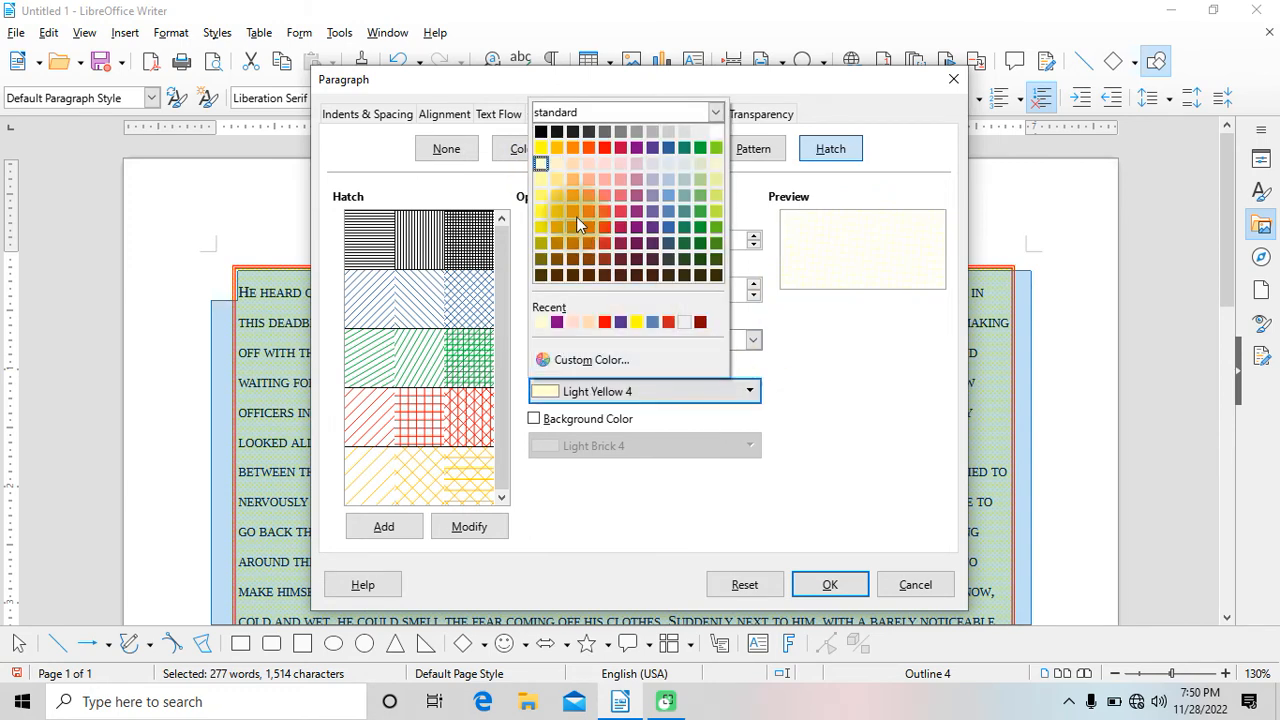
pyautogui.click(561, 167)
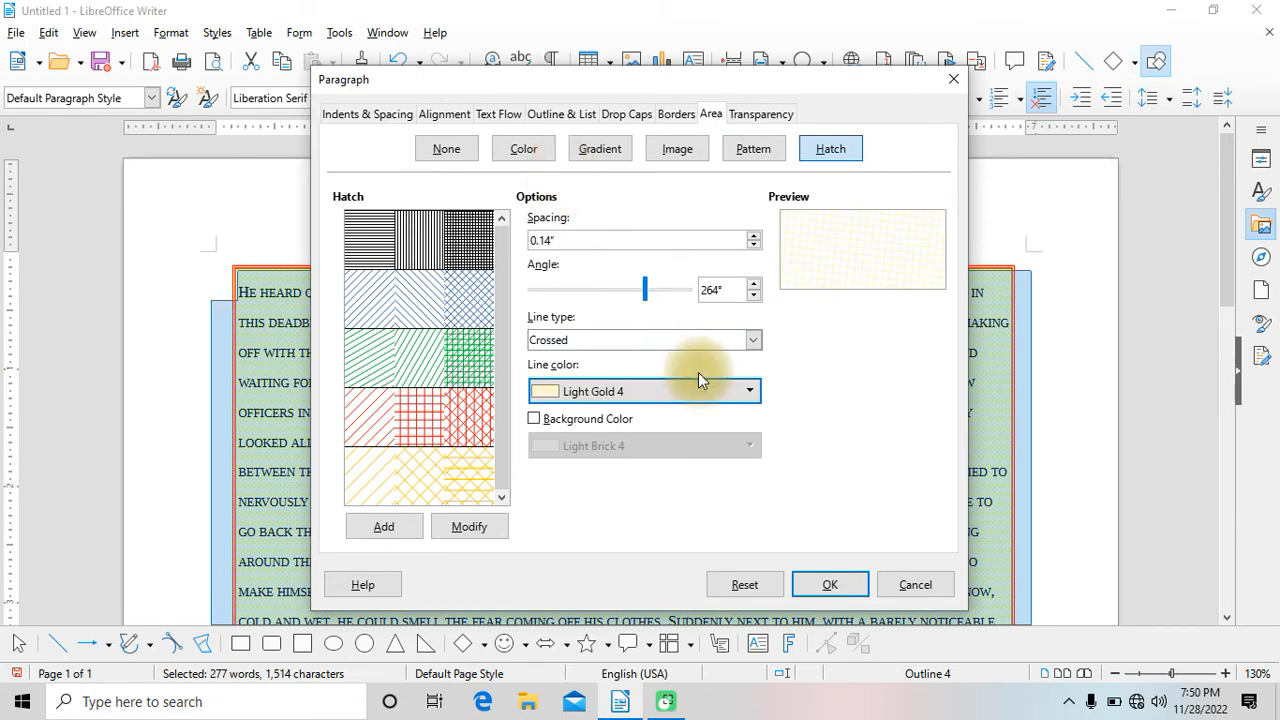
pyautogui.click(822, 587)
pyautogui.scroll(-10, 751, 471)
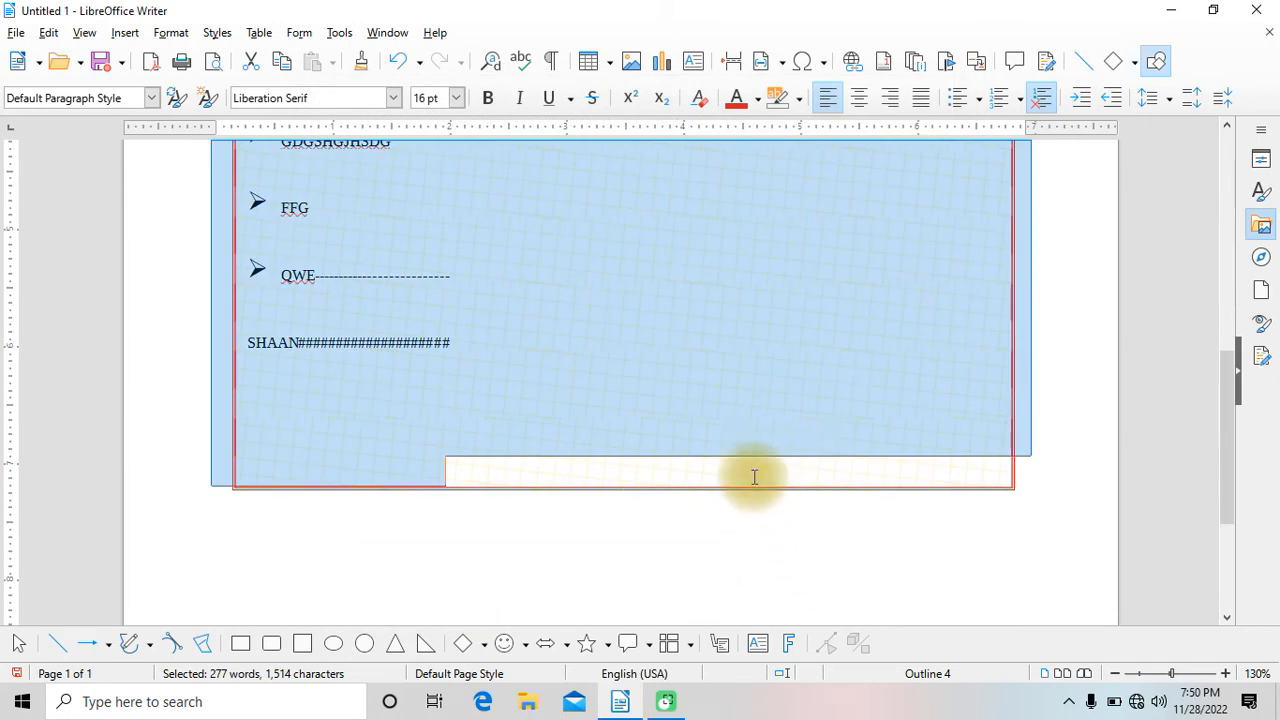
pyautogui.scroll(4, 726, 450)
pyautogui.scroll(5, 724, 414)
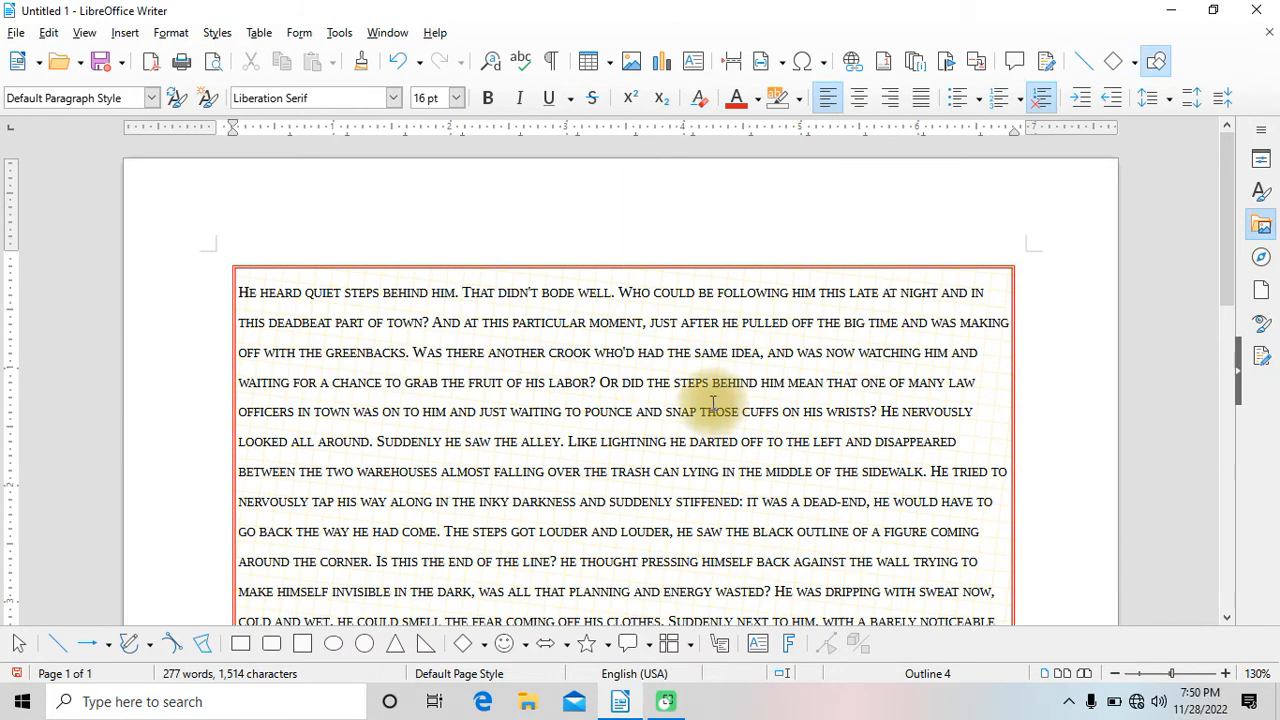
# Set a uniform area transparency of 58% in the formatting of the current paragraph.
pyautogui.click(170, 32)
pyautogui.click(210, 189)
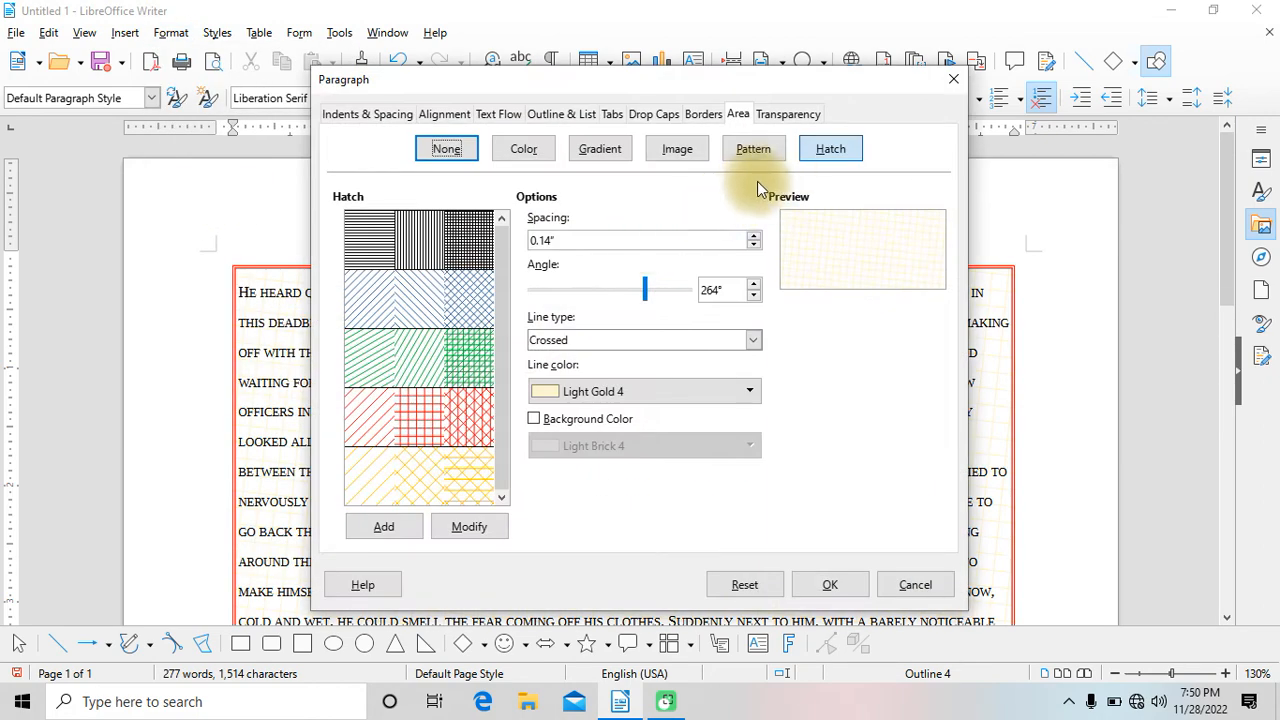
pyautogui.click(779, 114)
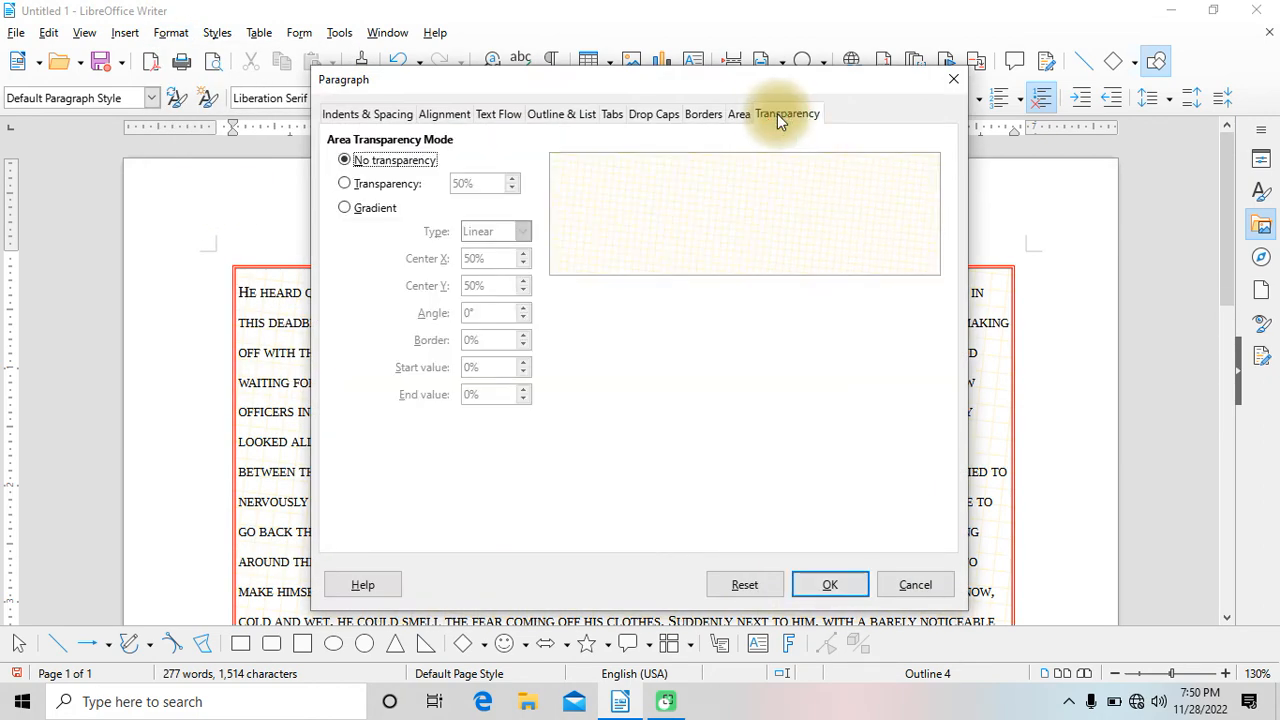
pyautogui.click(390, 186)
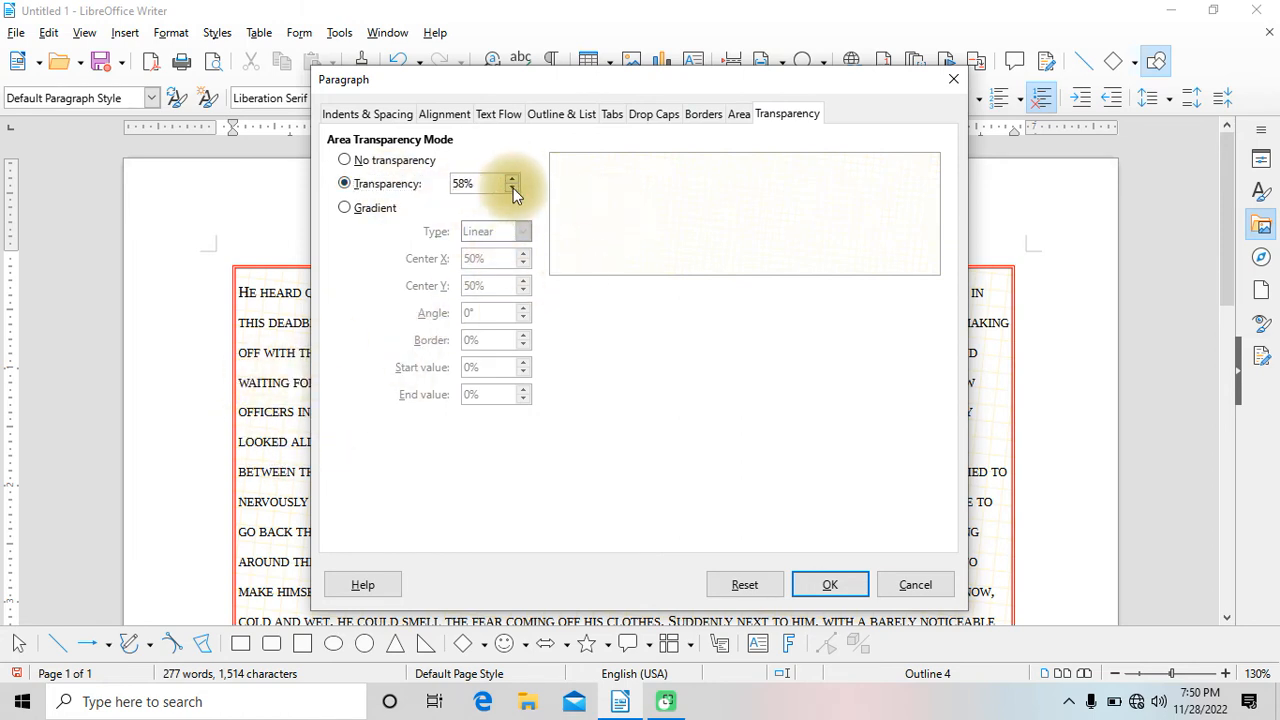
# Switch the paragraph's area transparency to a gradient, try the Axial type, choose Radial instead and apply it.
pyautogui.click(378, 208)
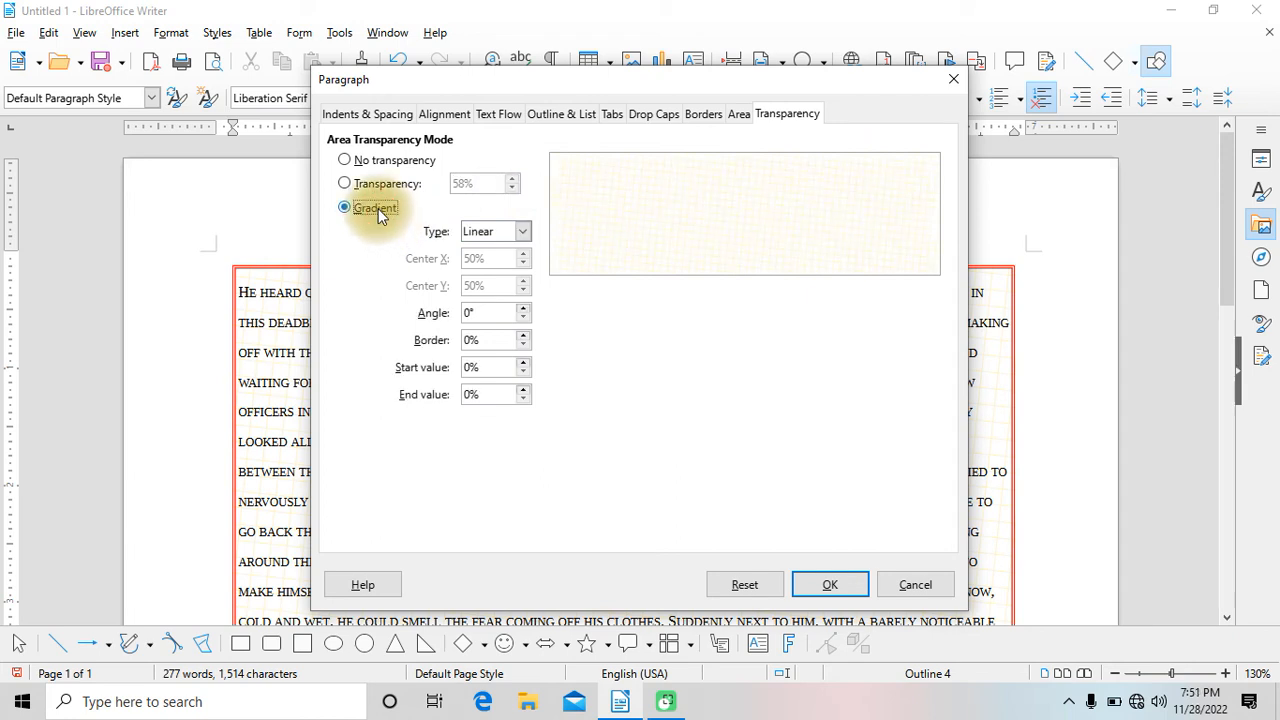
pyautogui.click(524, 232)
pyautogui.click(510, 268)
pyautogui.click(523, 236)
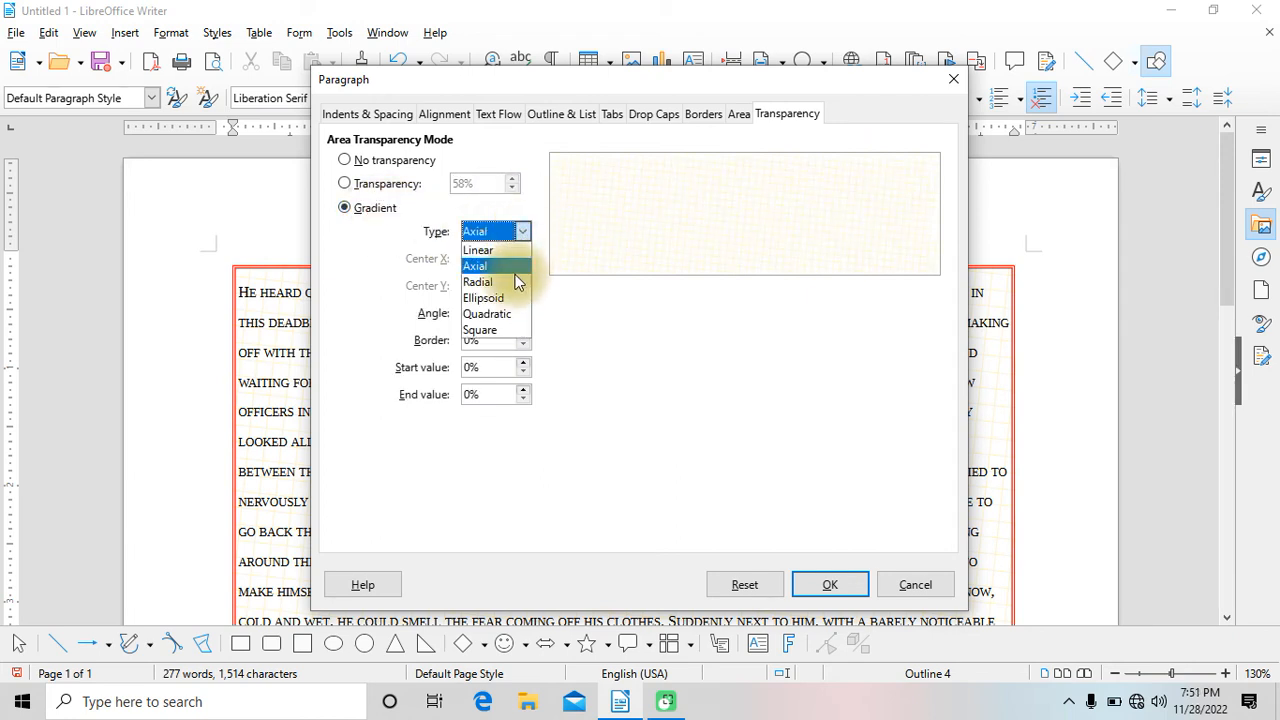
pyautogui.click(517, 282)
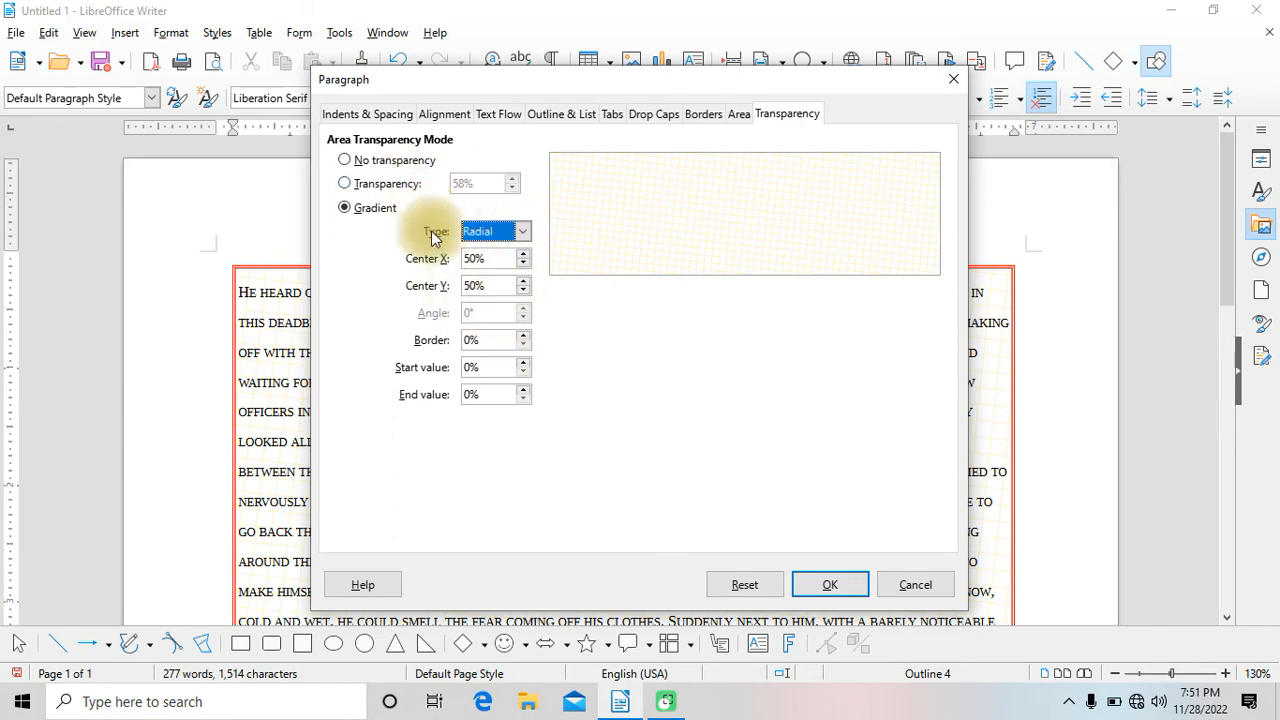
pyautogui.click(829, 583)
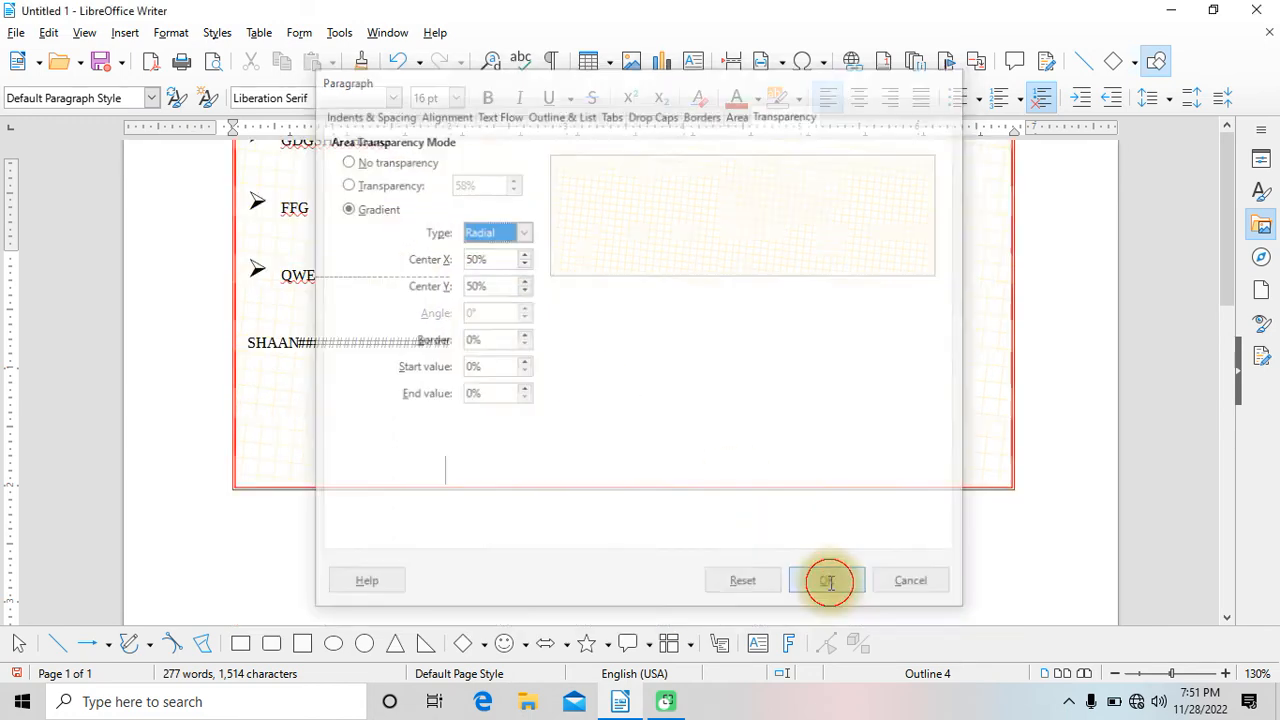
pyautogui.scroll(5, 625, 370)
pyautogui.scroll(5, 597, 323)
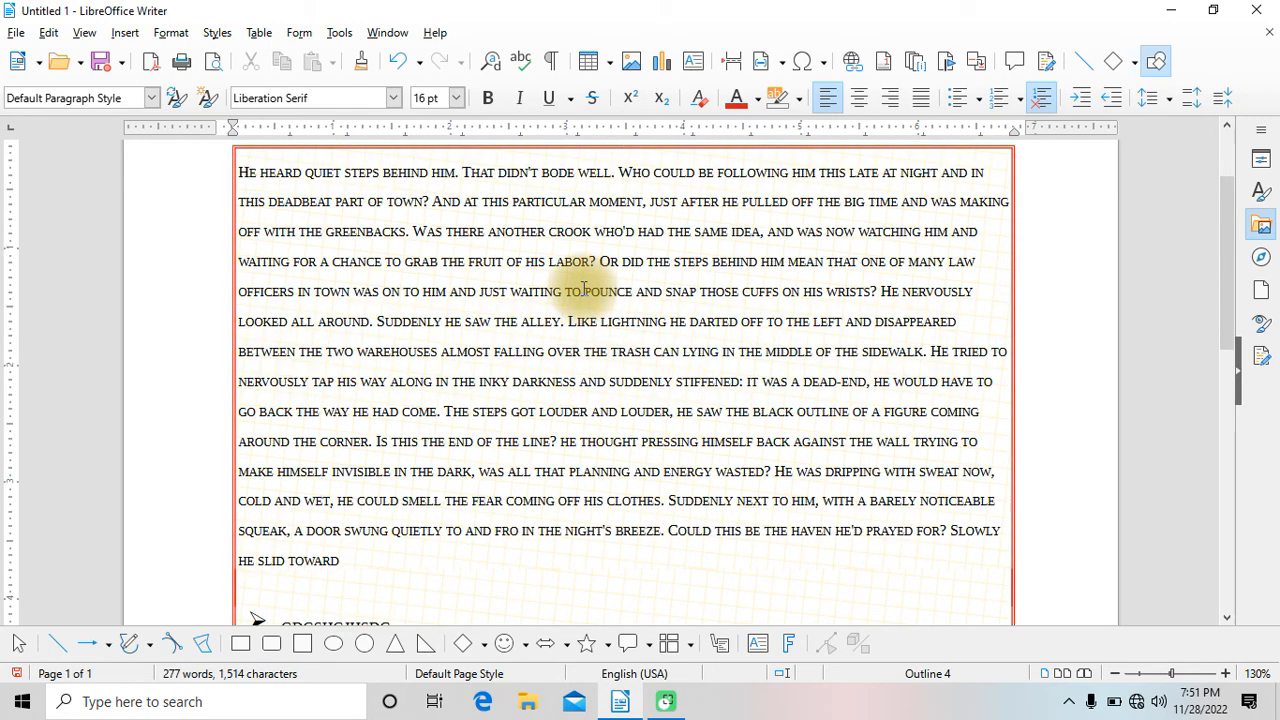
# Display the list formatting commands available for the document text.
pyautogui.click(171, 32)
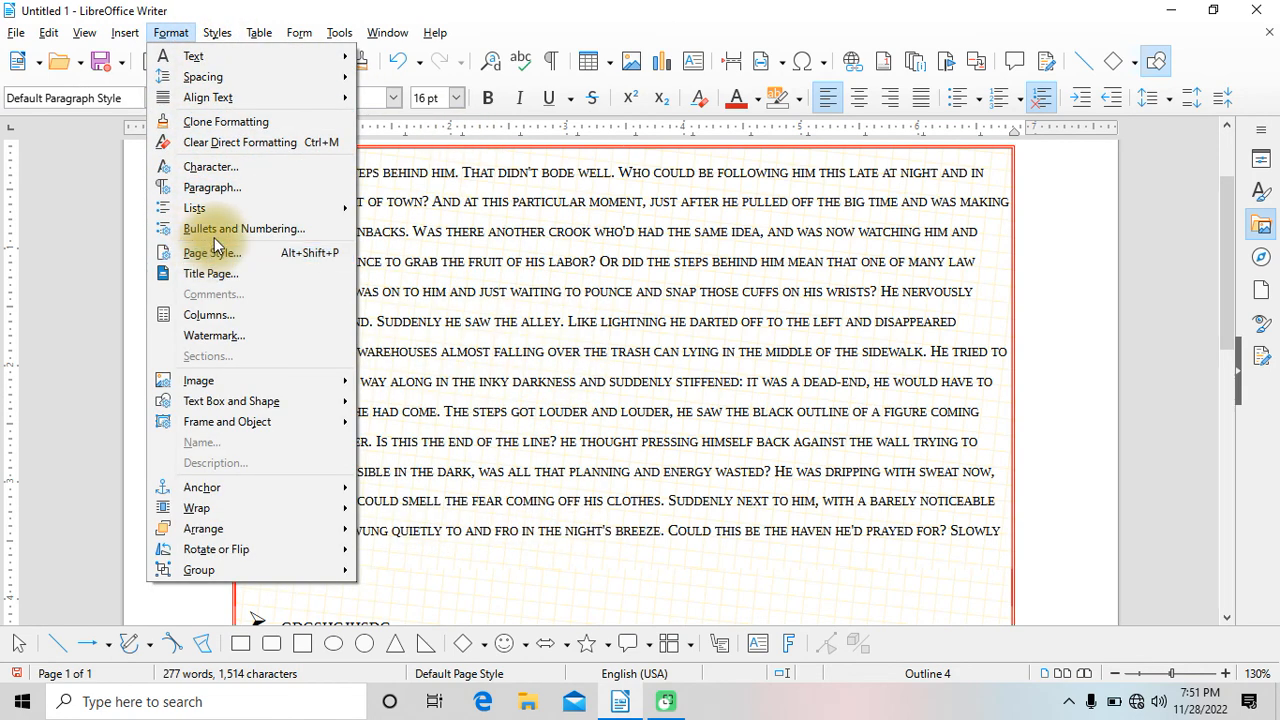
pyautogui.moveTo(216, 211)
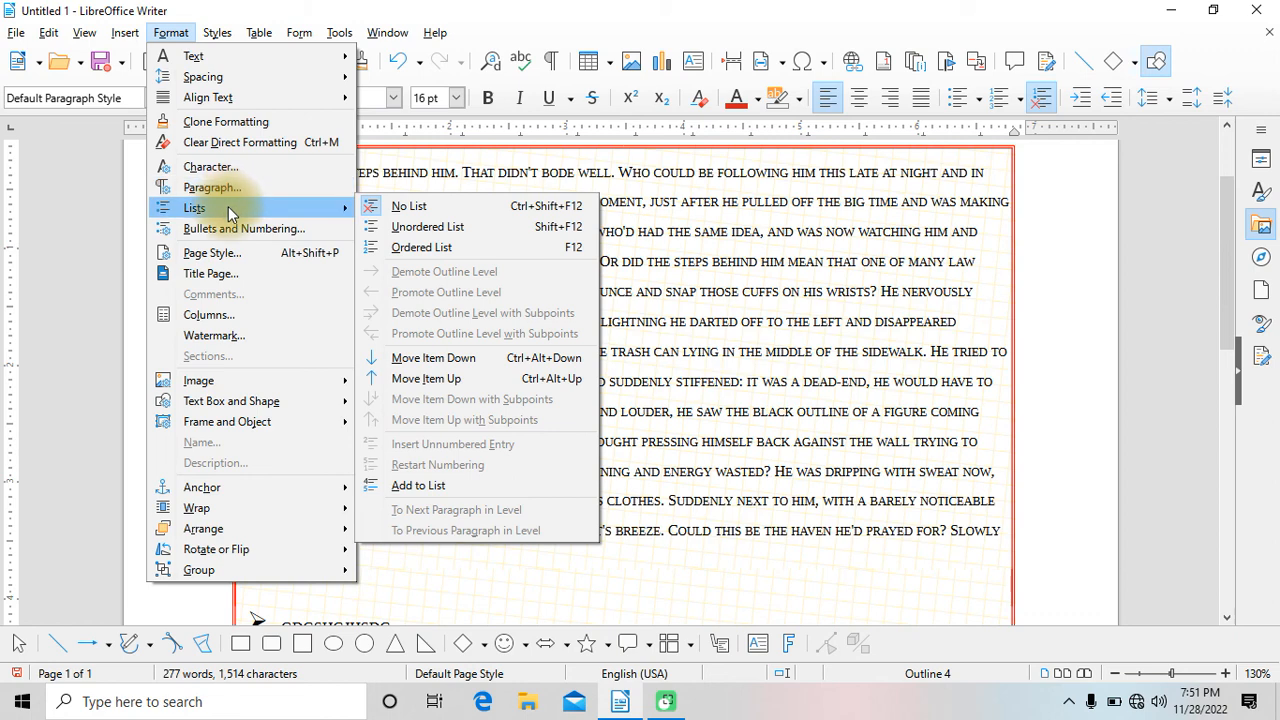